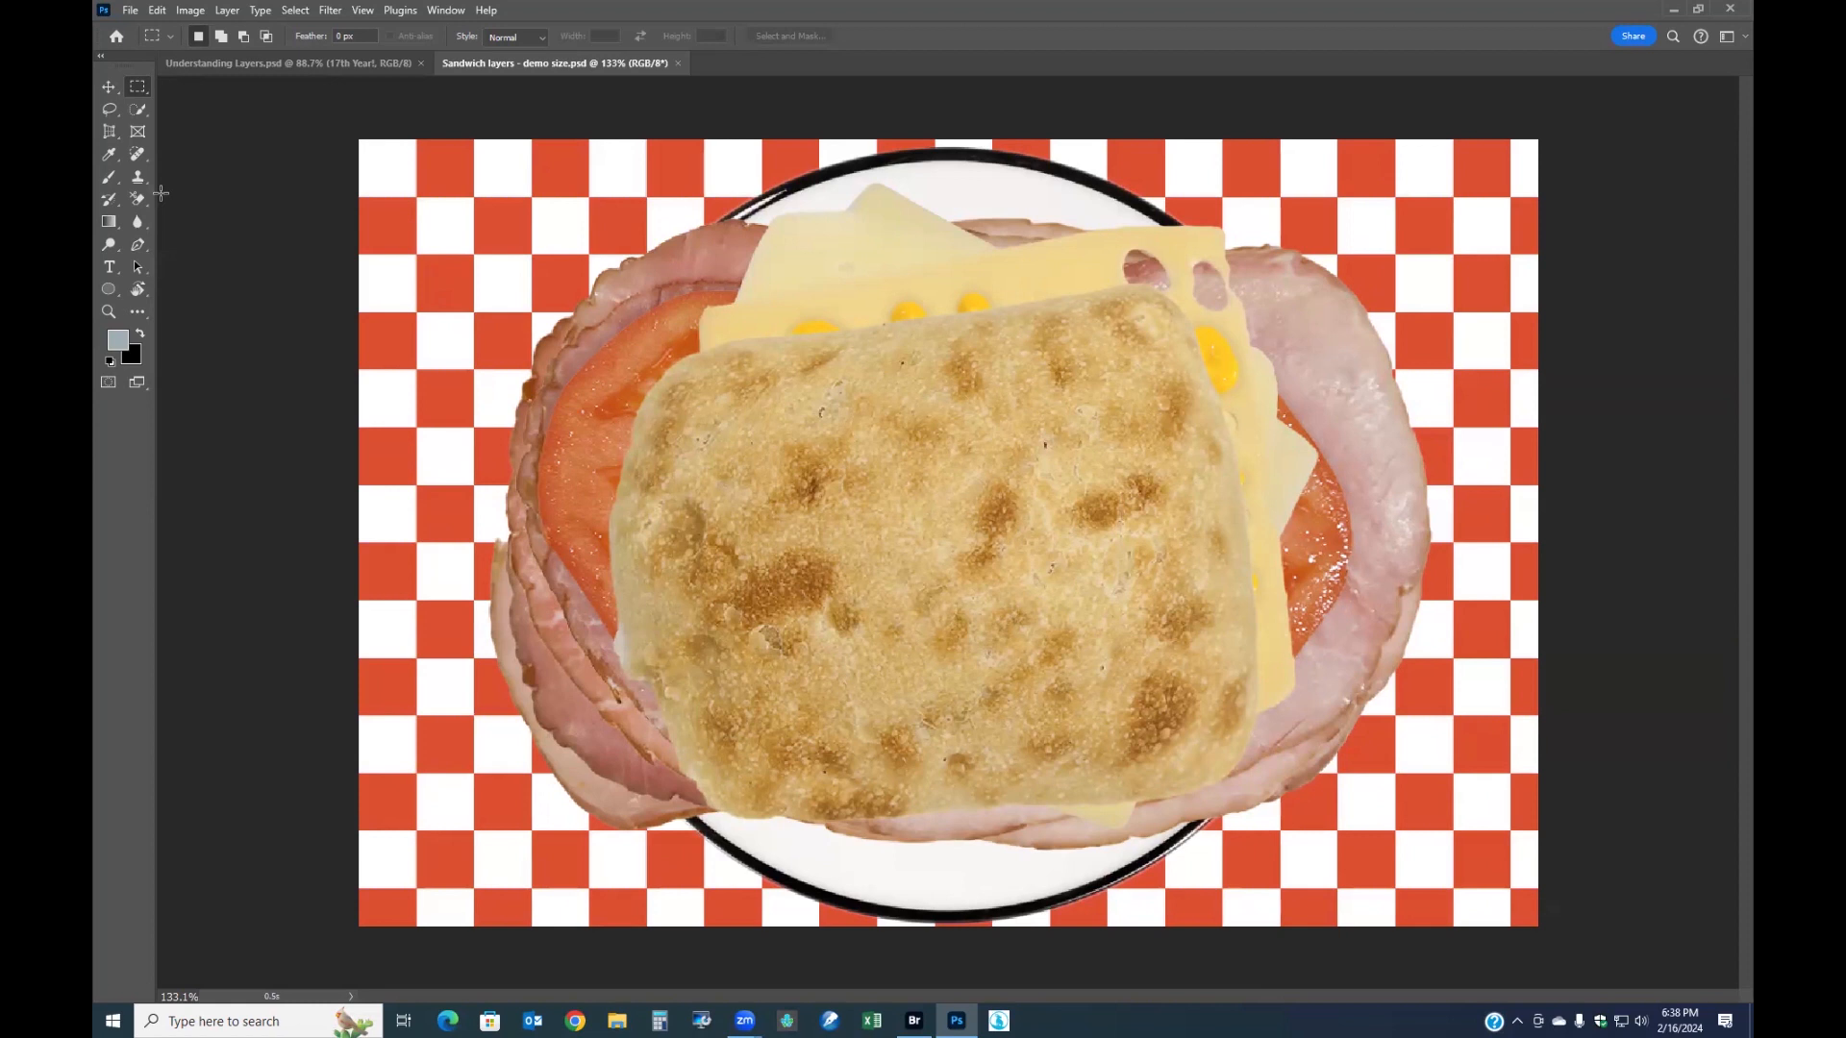
- Display the sandwich document's layer list and enlarge it until every layer from bread top to Background fits
{"action": "key", "text": "F7"}
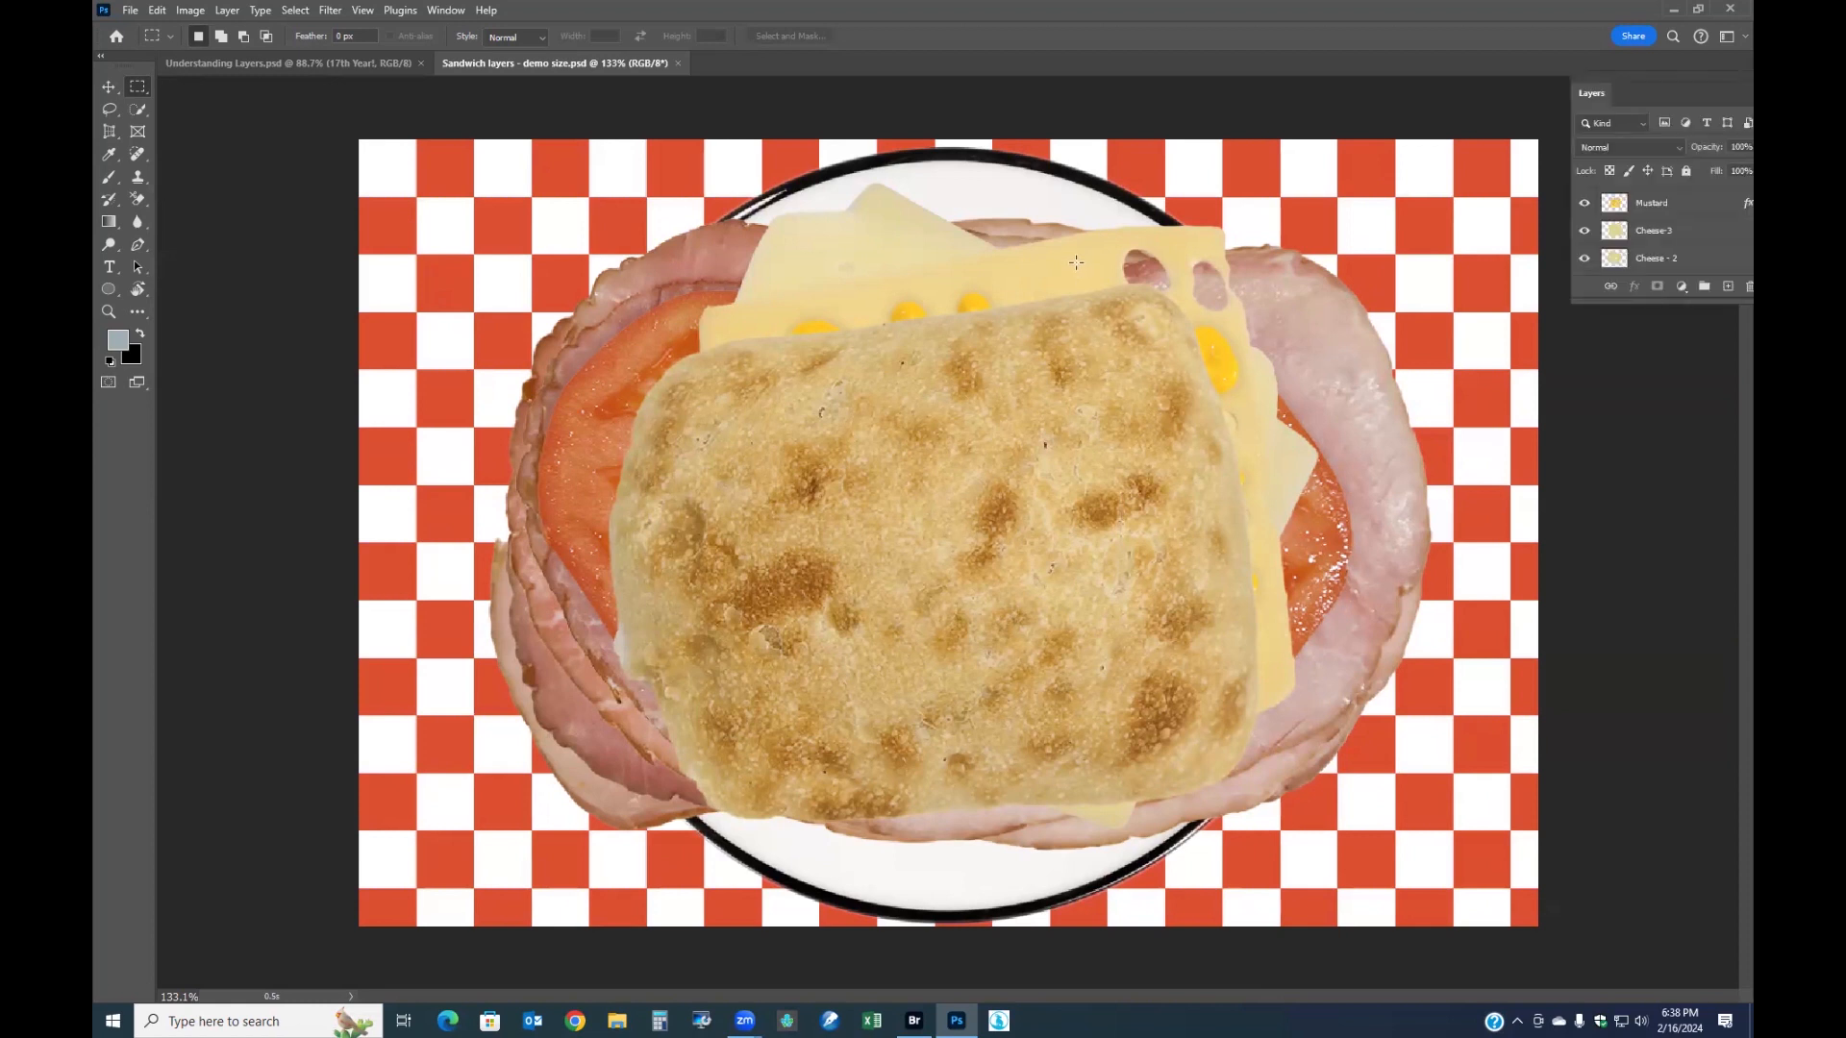
{"action": "left_click_drag", "start_coordinate": [1638, 306], "coordinate": [1613, 831]}
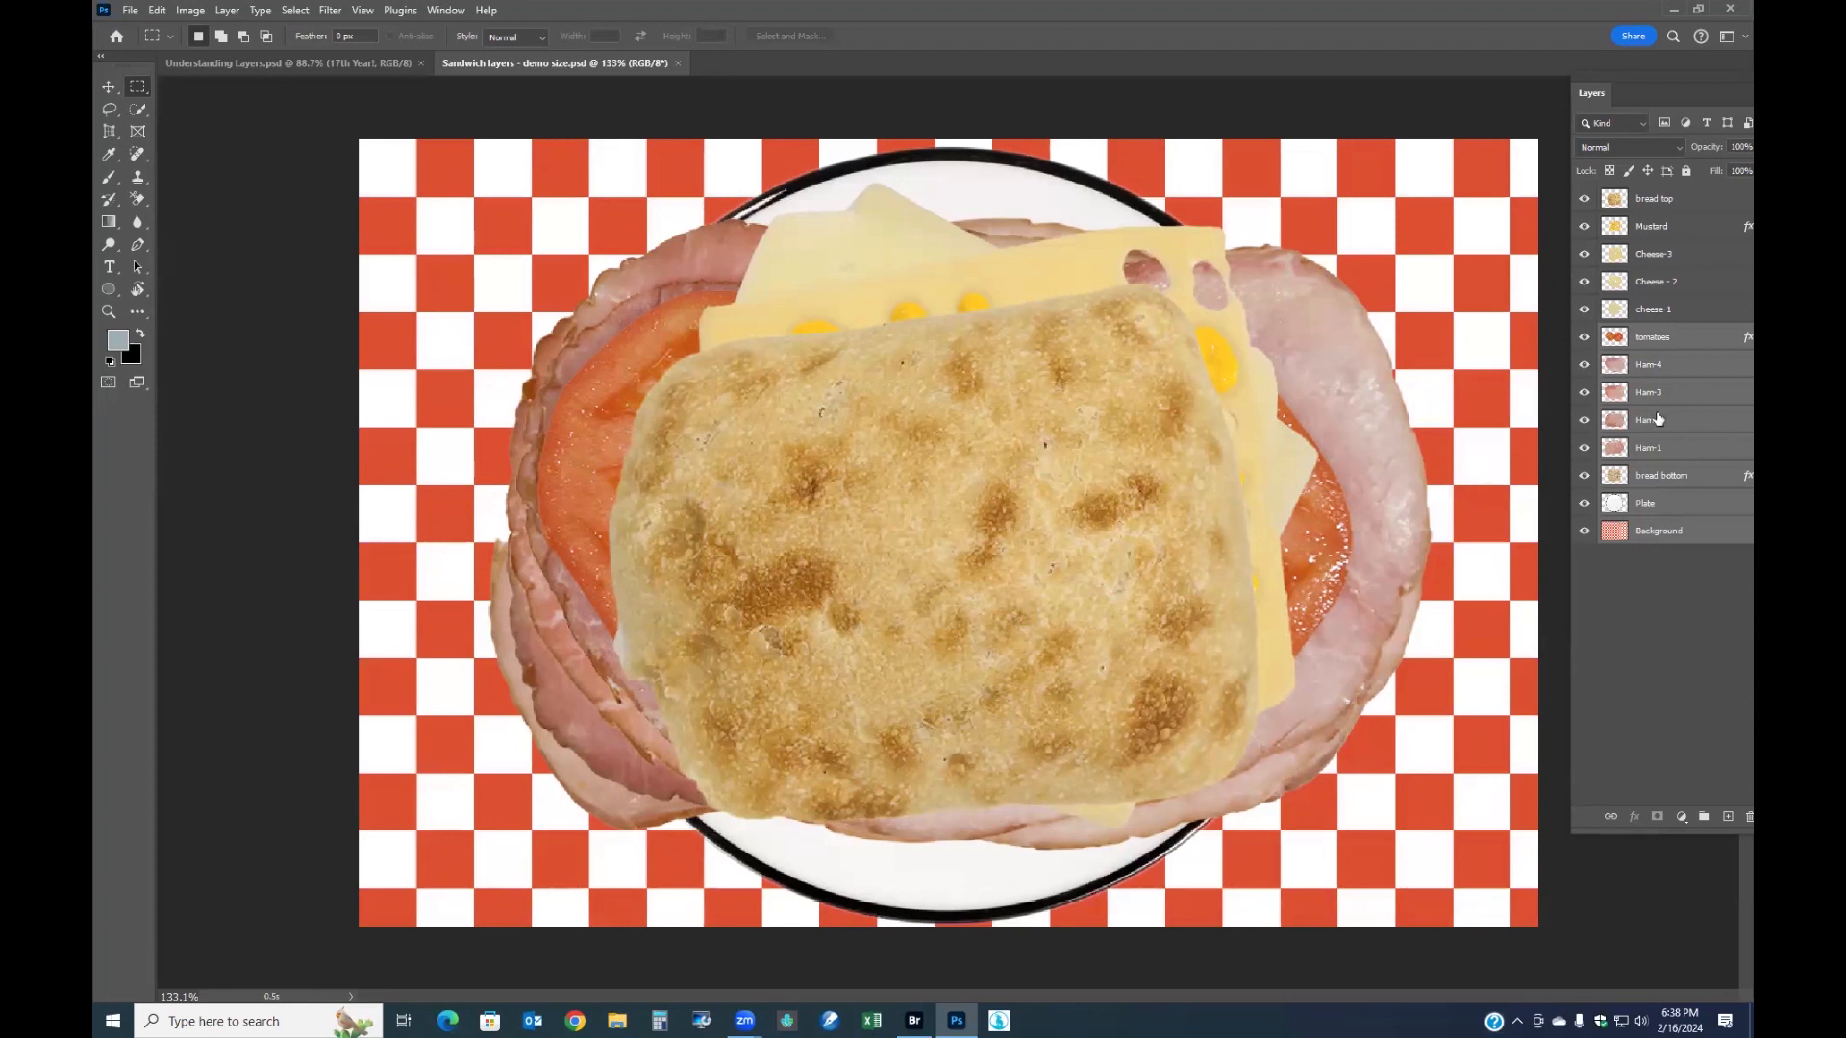
{"action": "left_click", "coordinate": [444, 11]}
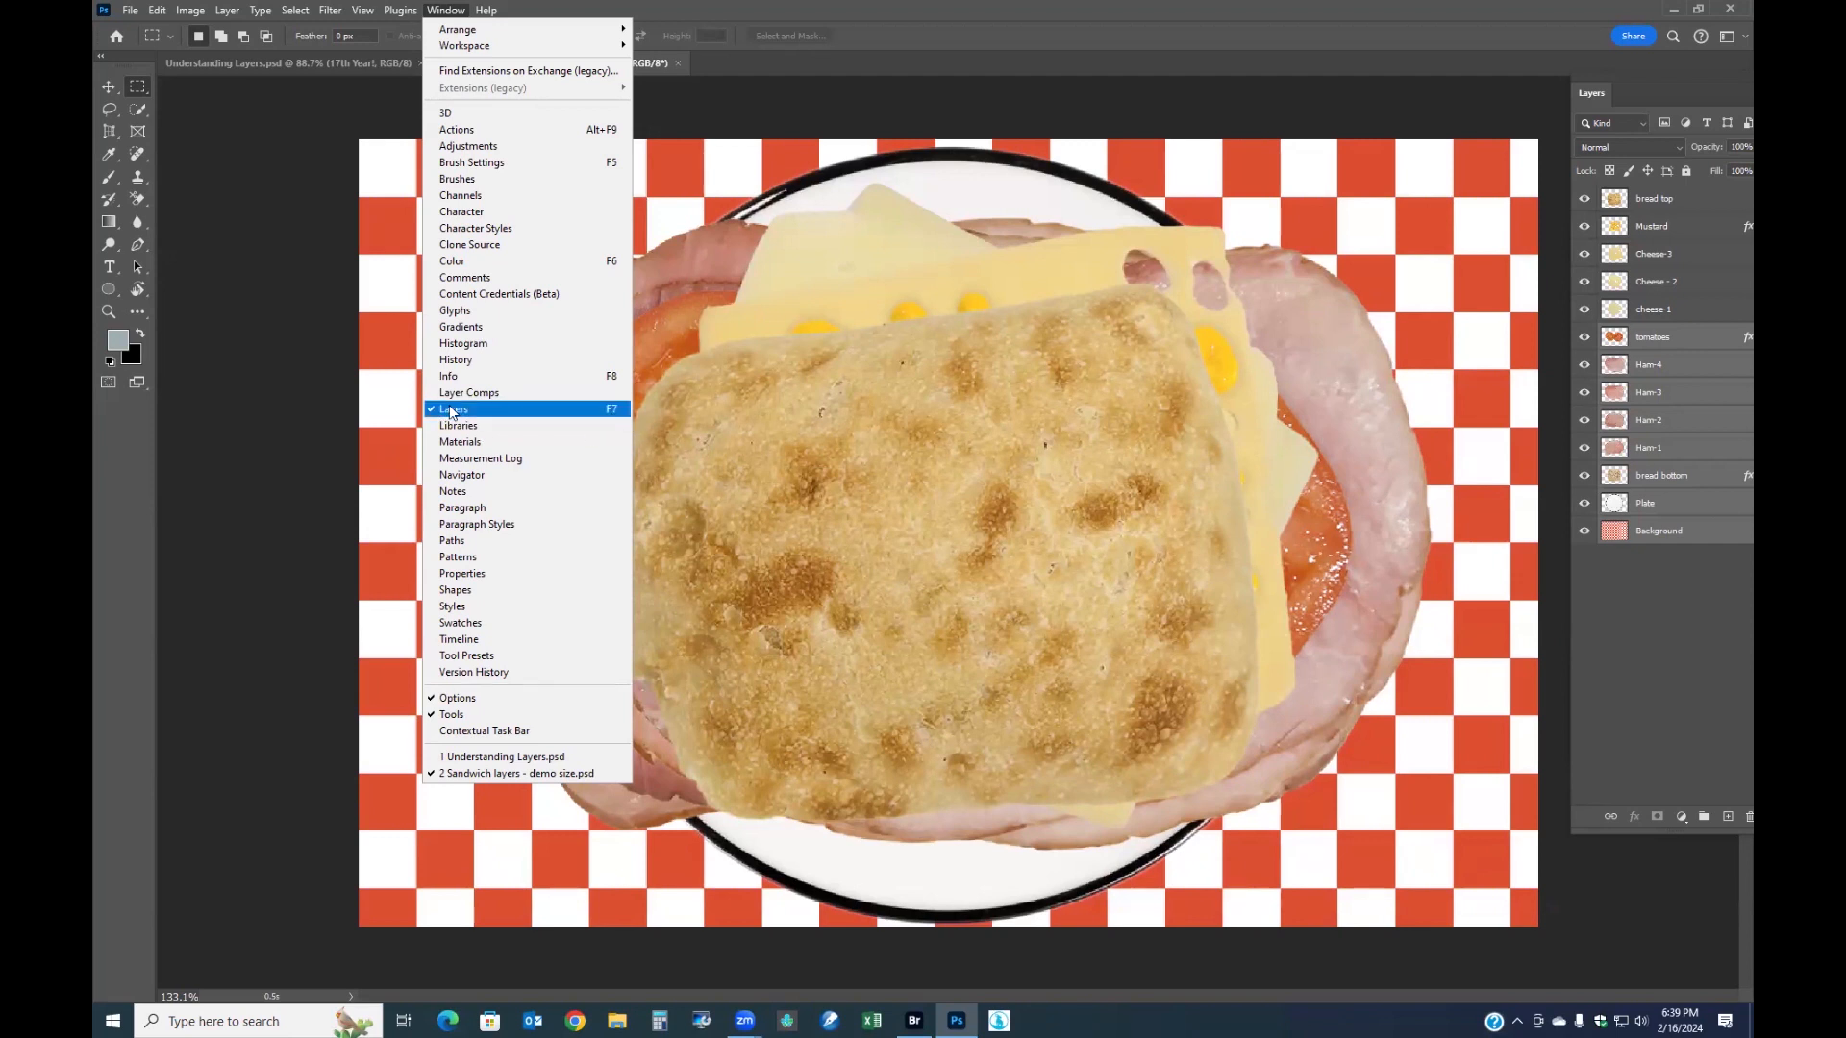
{"action": "left_click", "coordinate": [896, 87]}
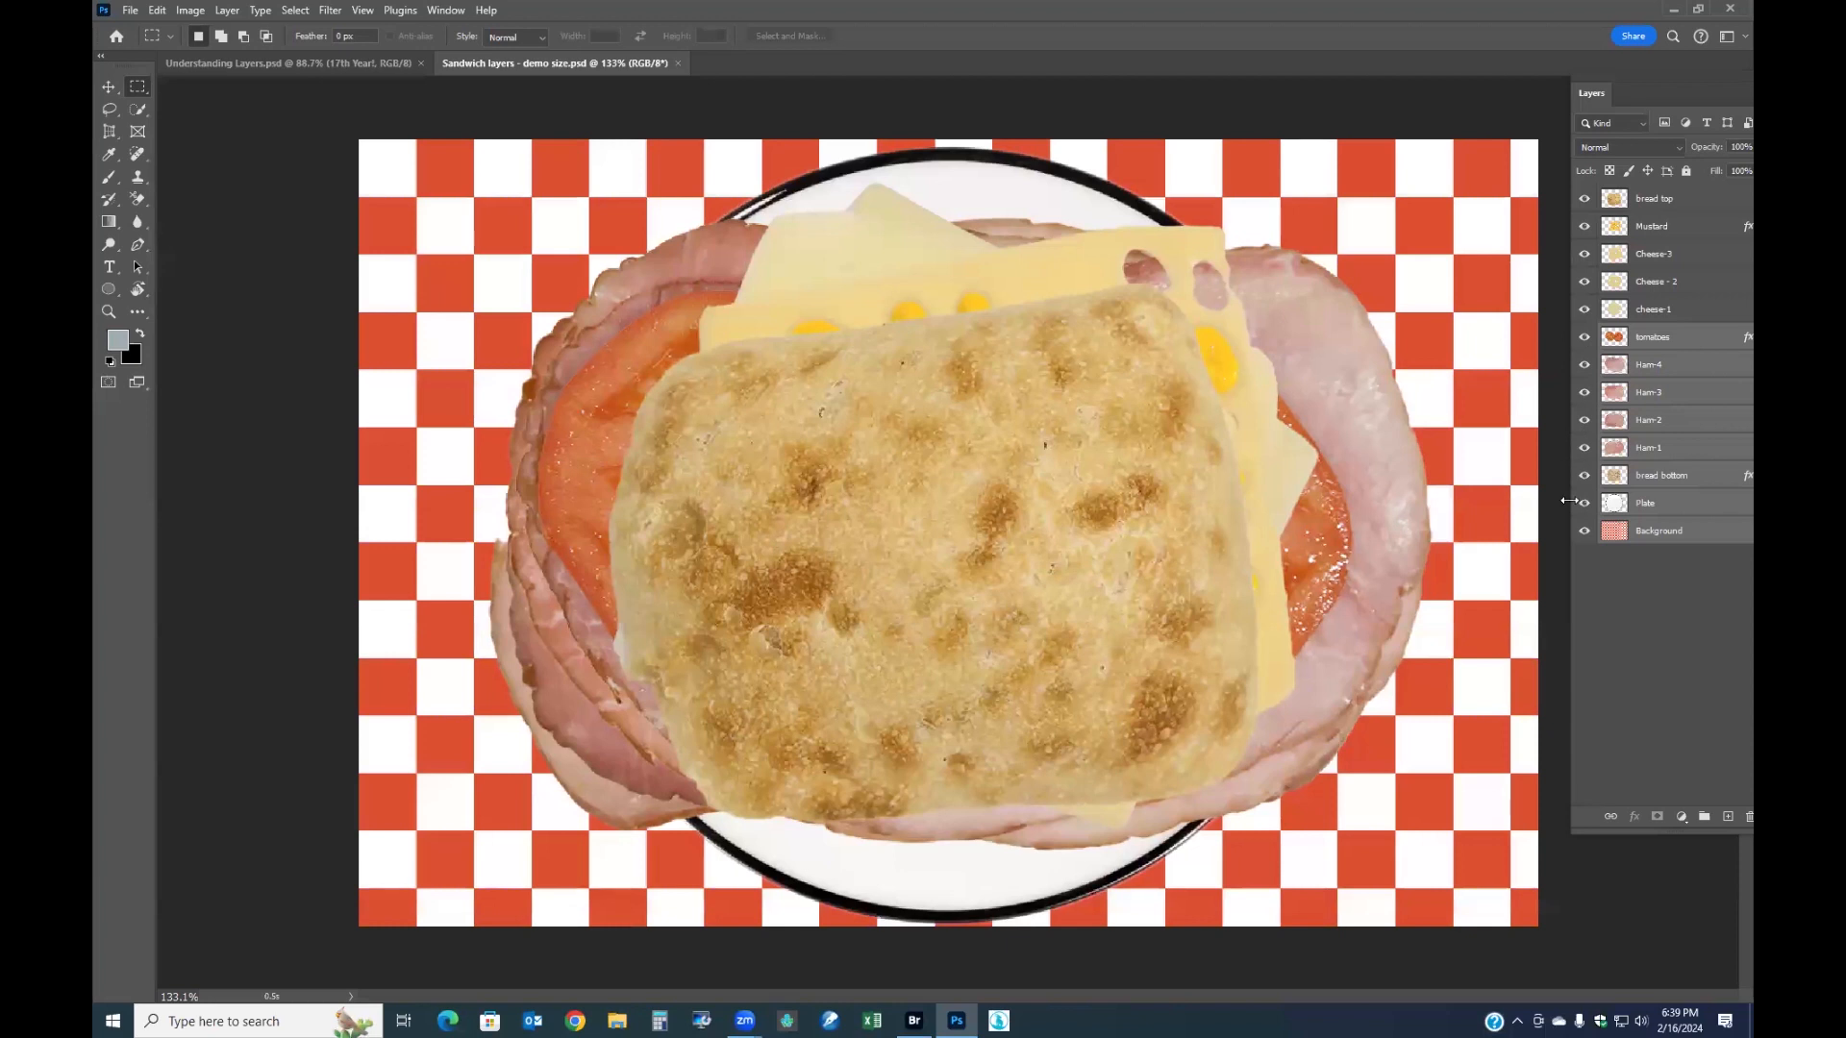
- Hide every layer from bread top down through Plate, leaving only the checkered Background visible
{"action": "left_click", "coordinate": [1585, 200]}
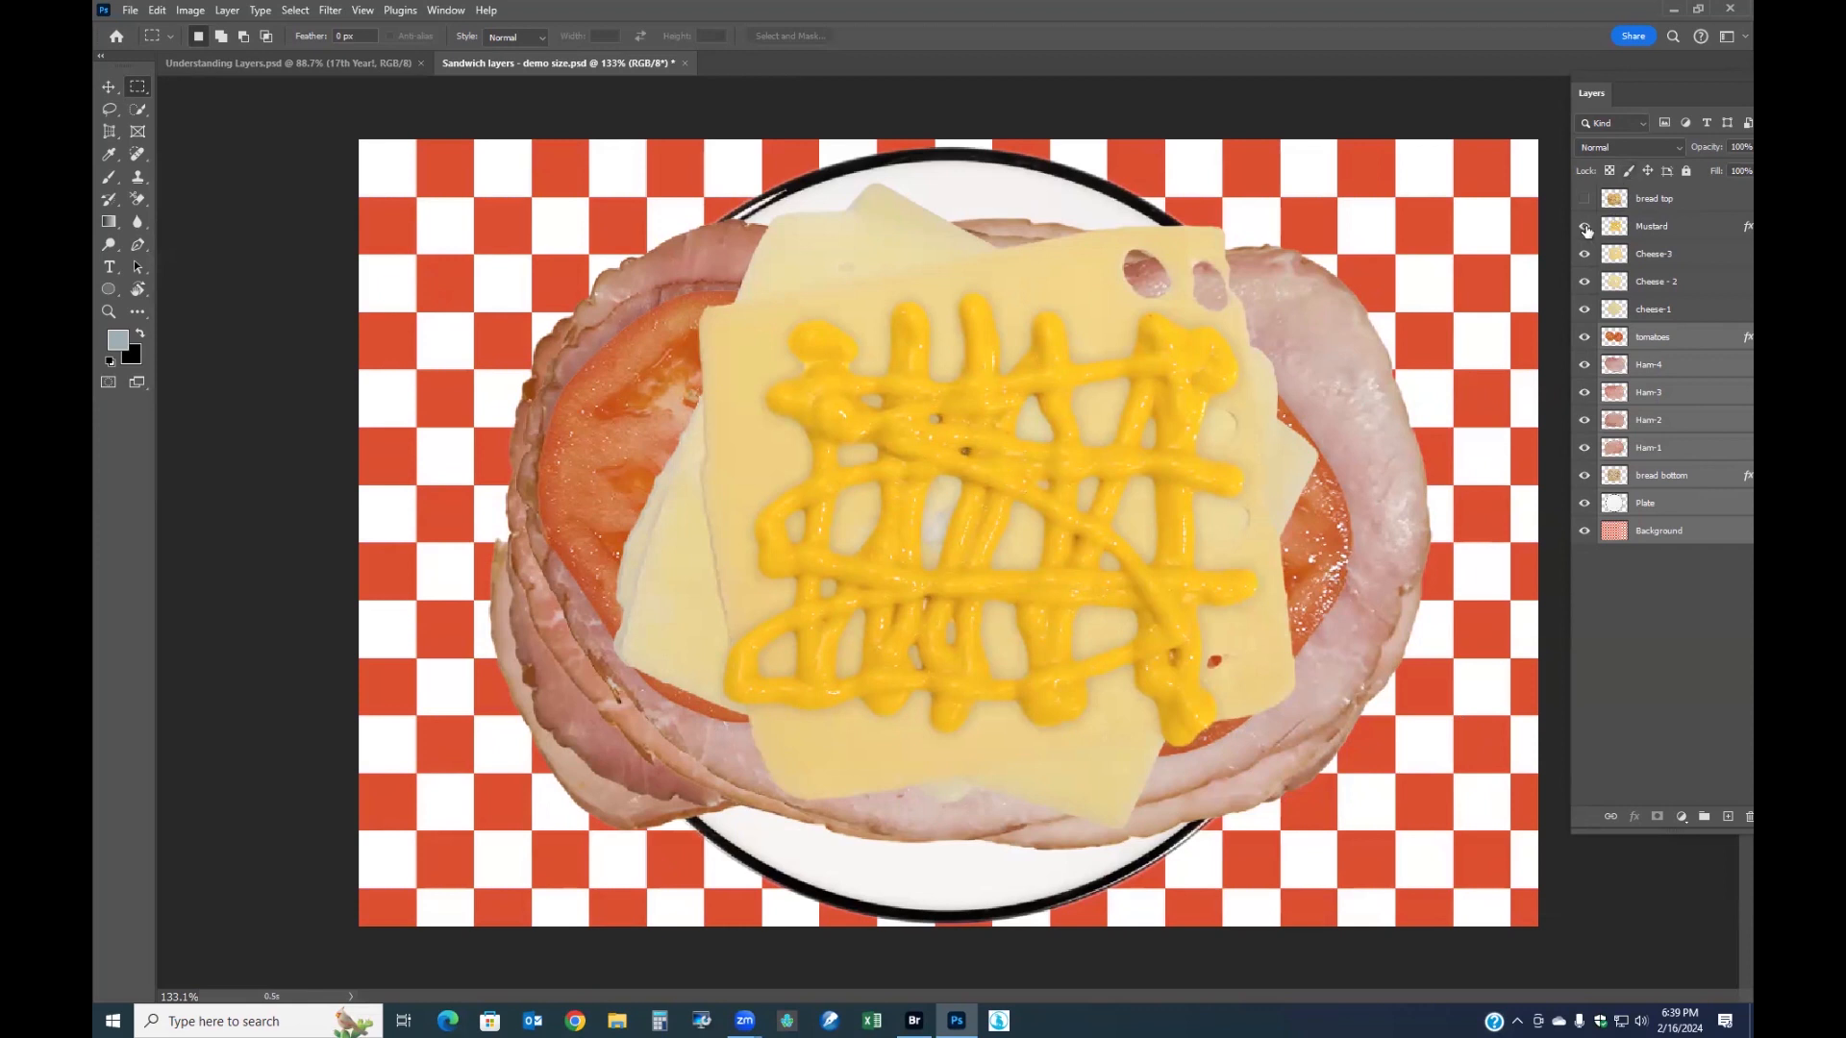
{"action": "left_click_drag", "start_coordinate": [1586, 230], "coordinate": [1585, 456]}
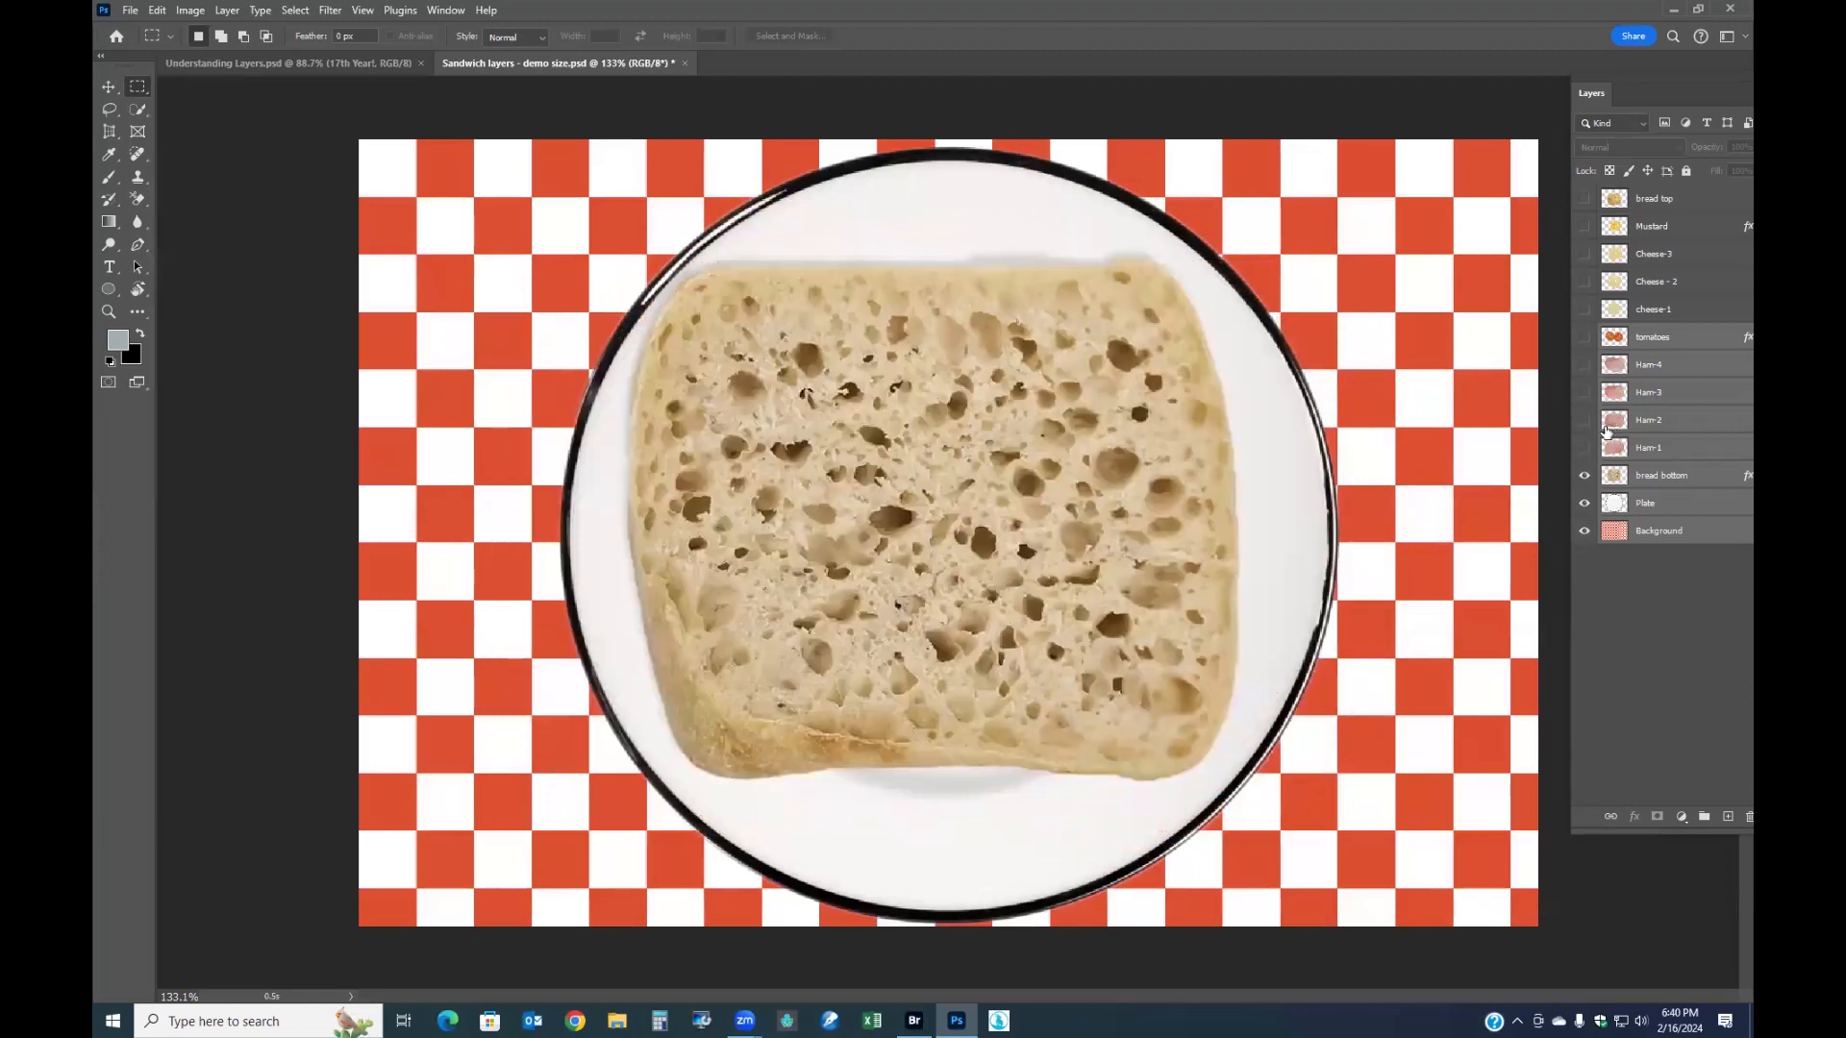
{"action": "left_click", "coordinate": [1585, 477]}
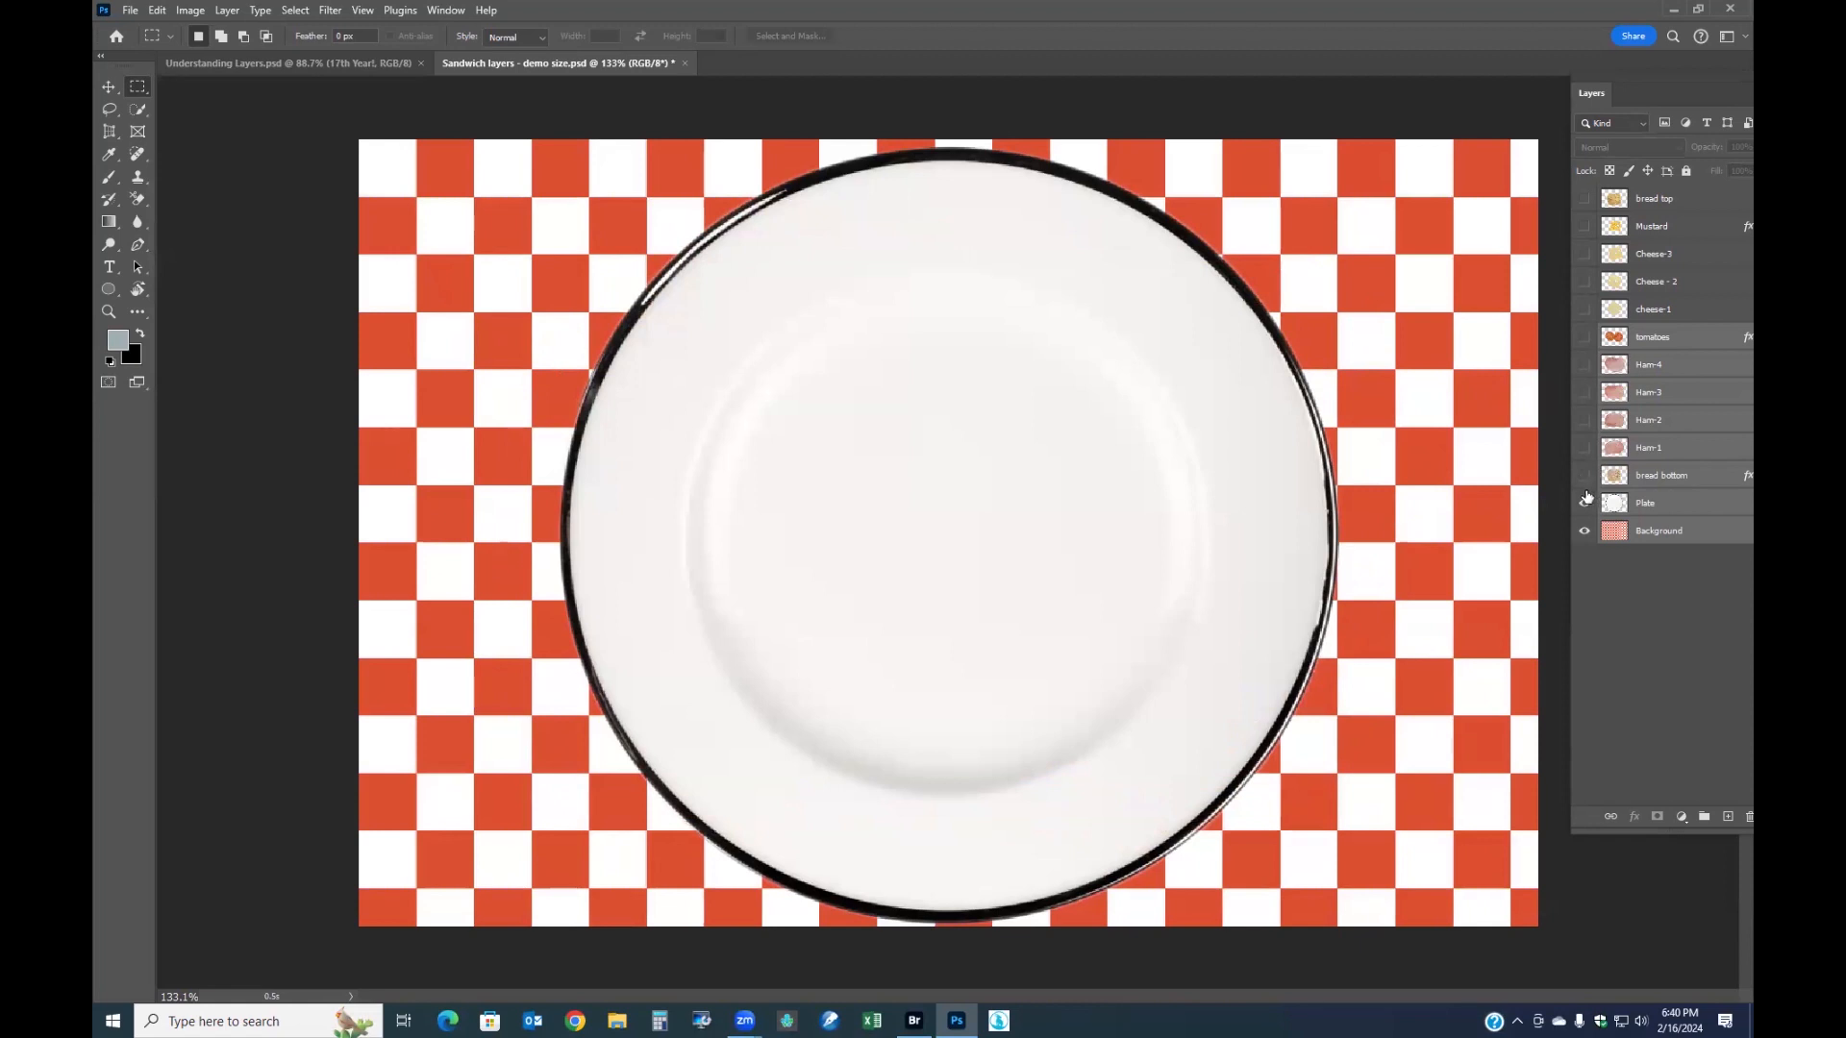
{"action": "left_click", "coordinate": [1586, 504]}
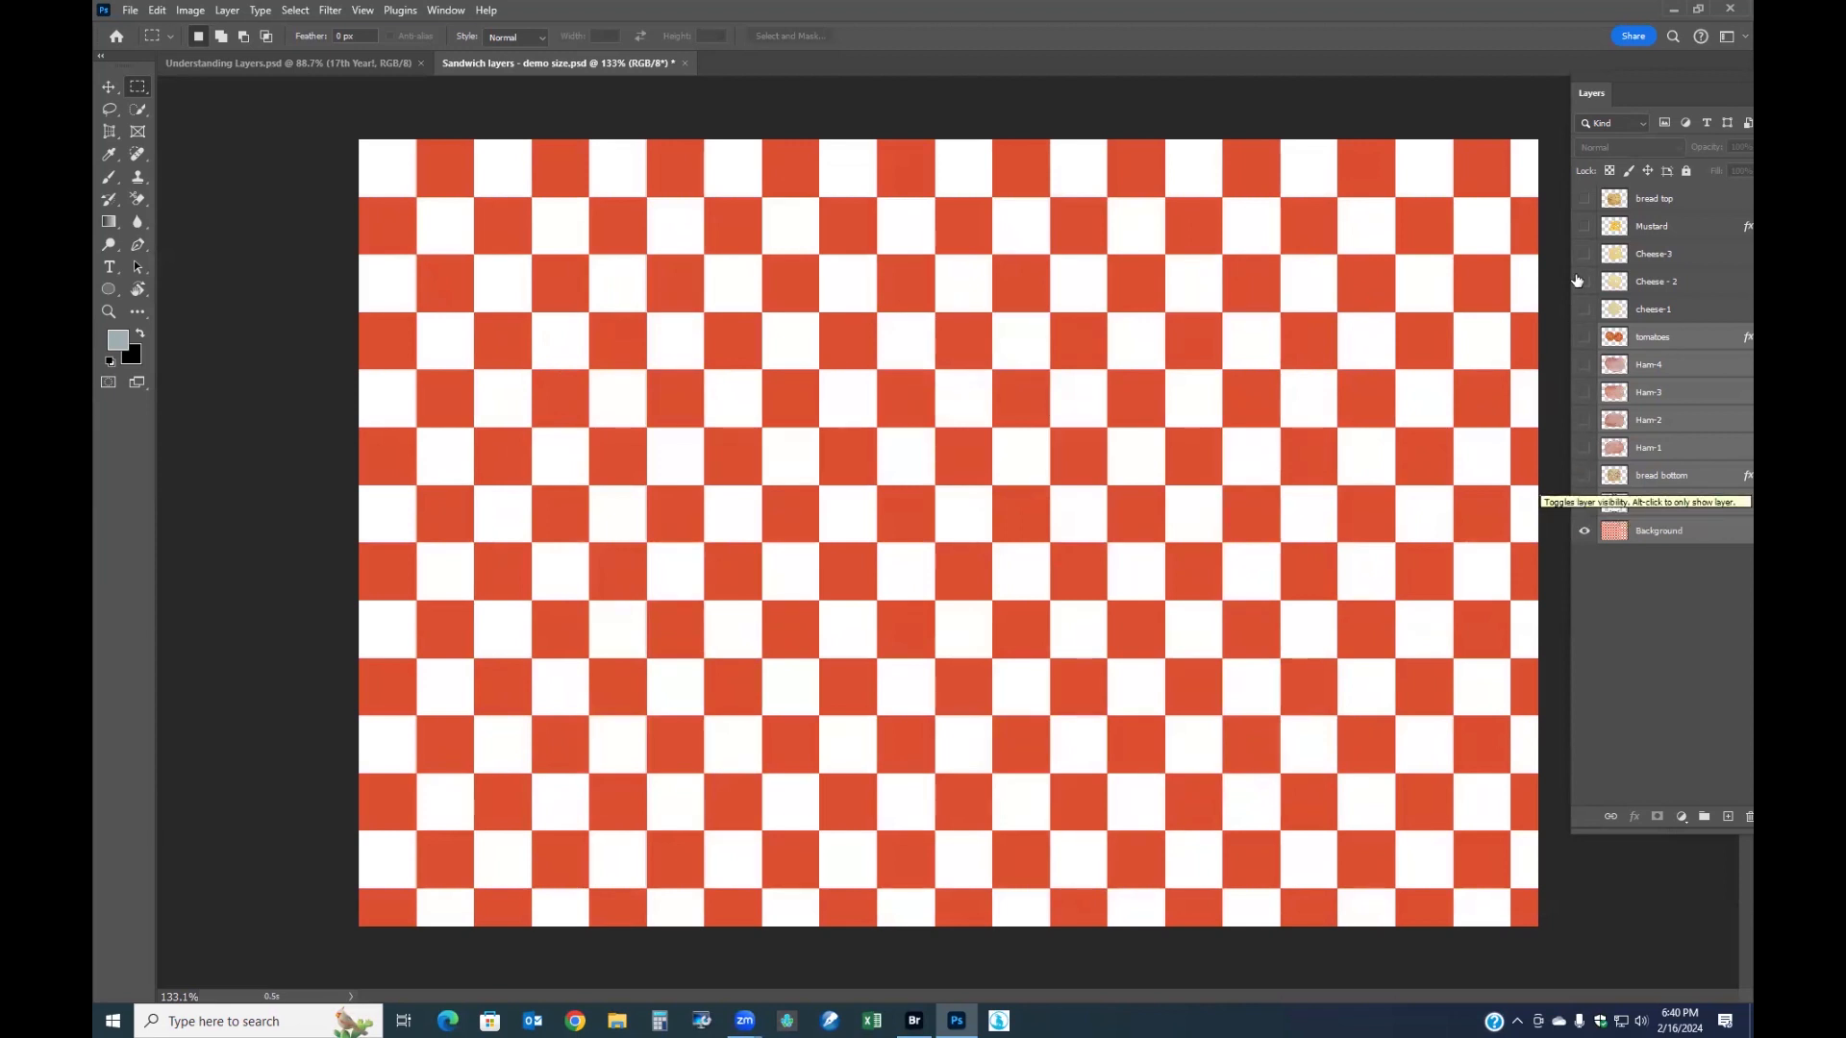
- Show the Mustard, tomatoes, Plate and bread bottom layers
{"action": "left_click", "coordinate": [1584, 227]}
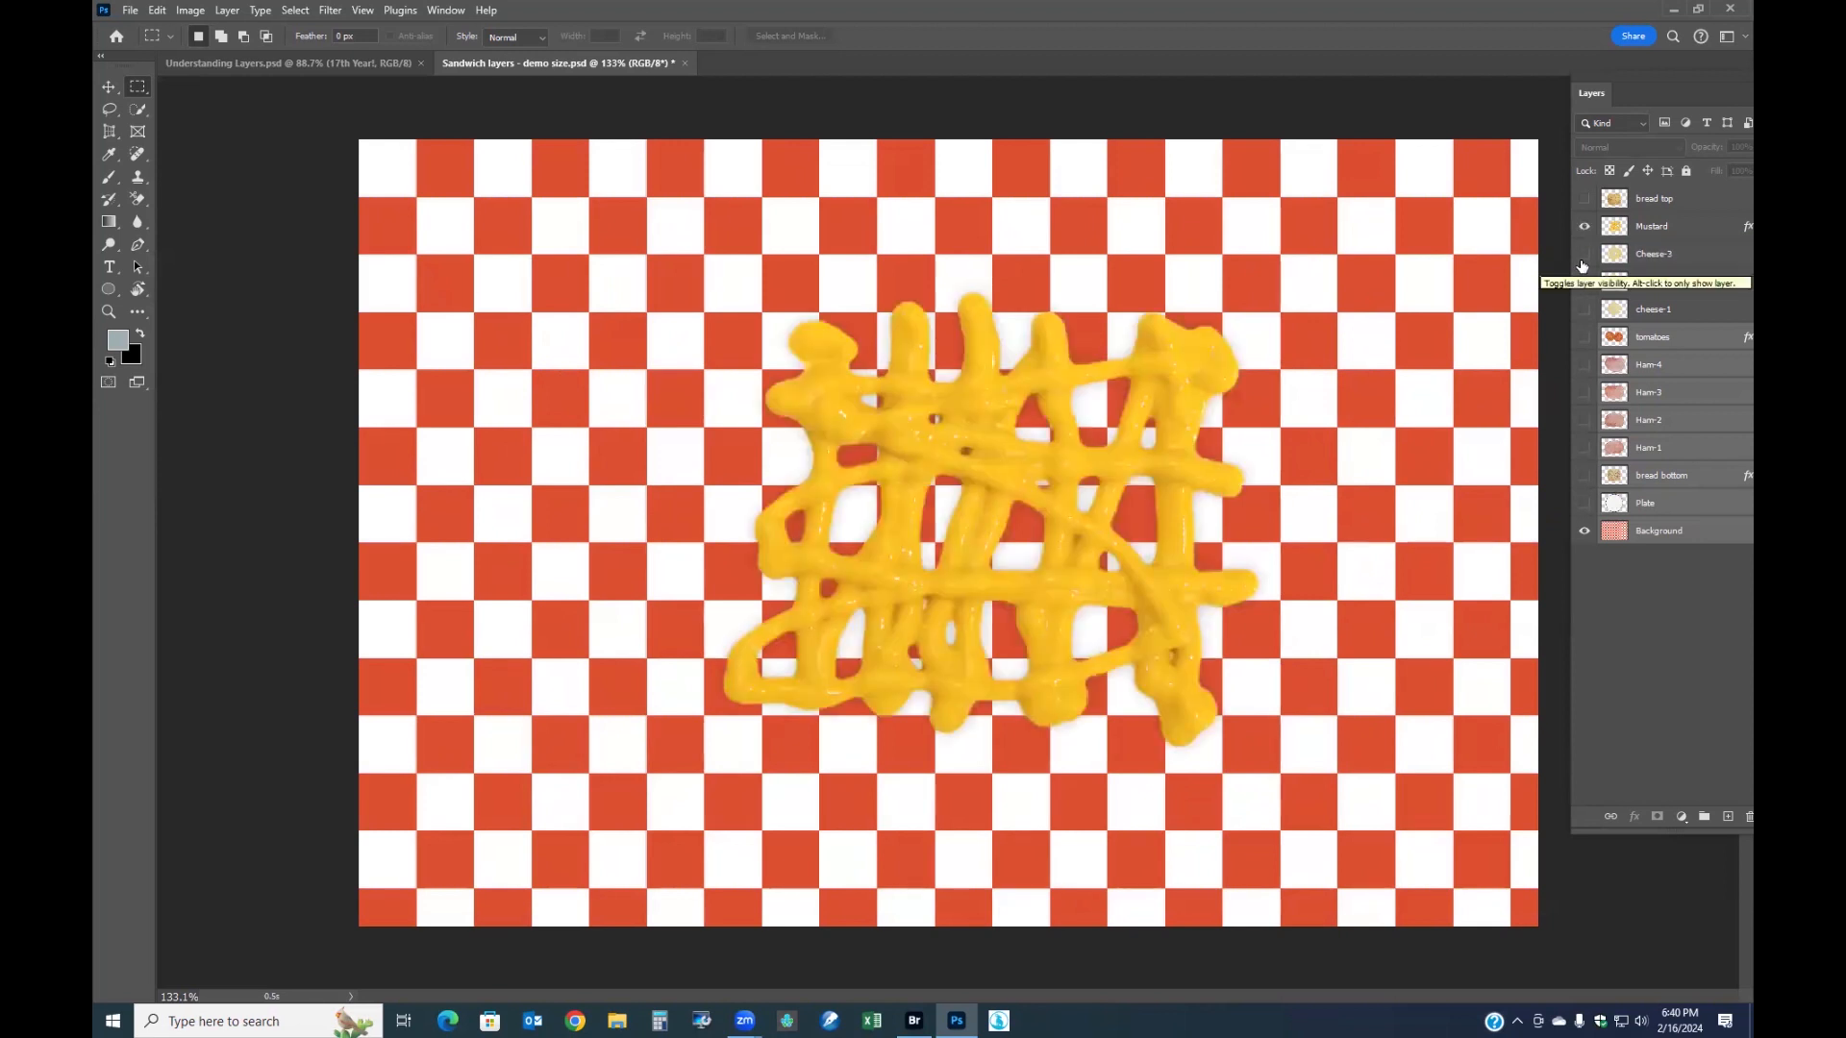
{"action": "left_click", "coordinate": [1584, 336]}
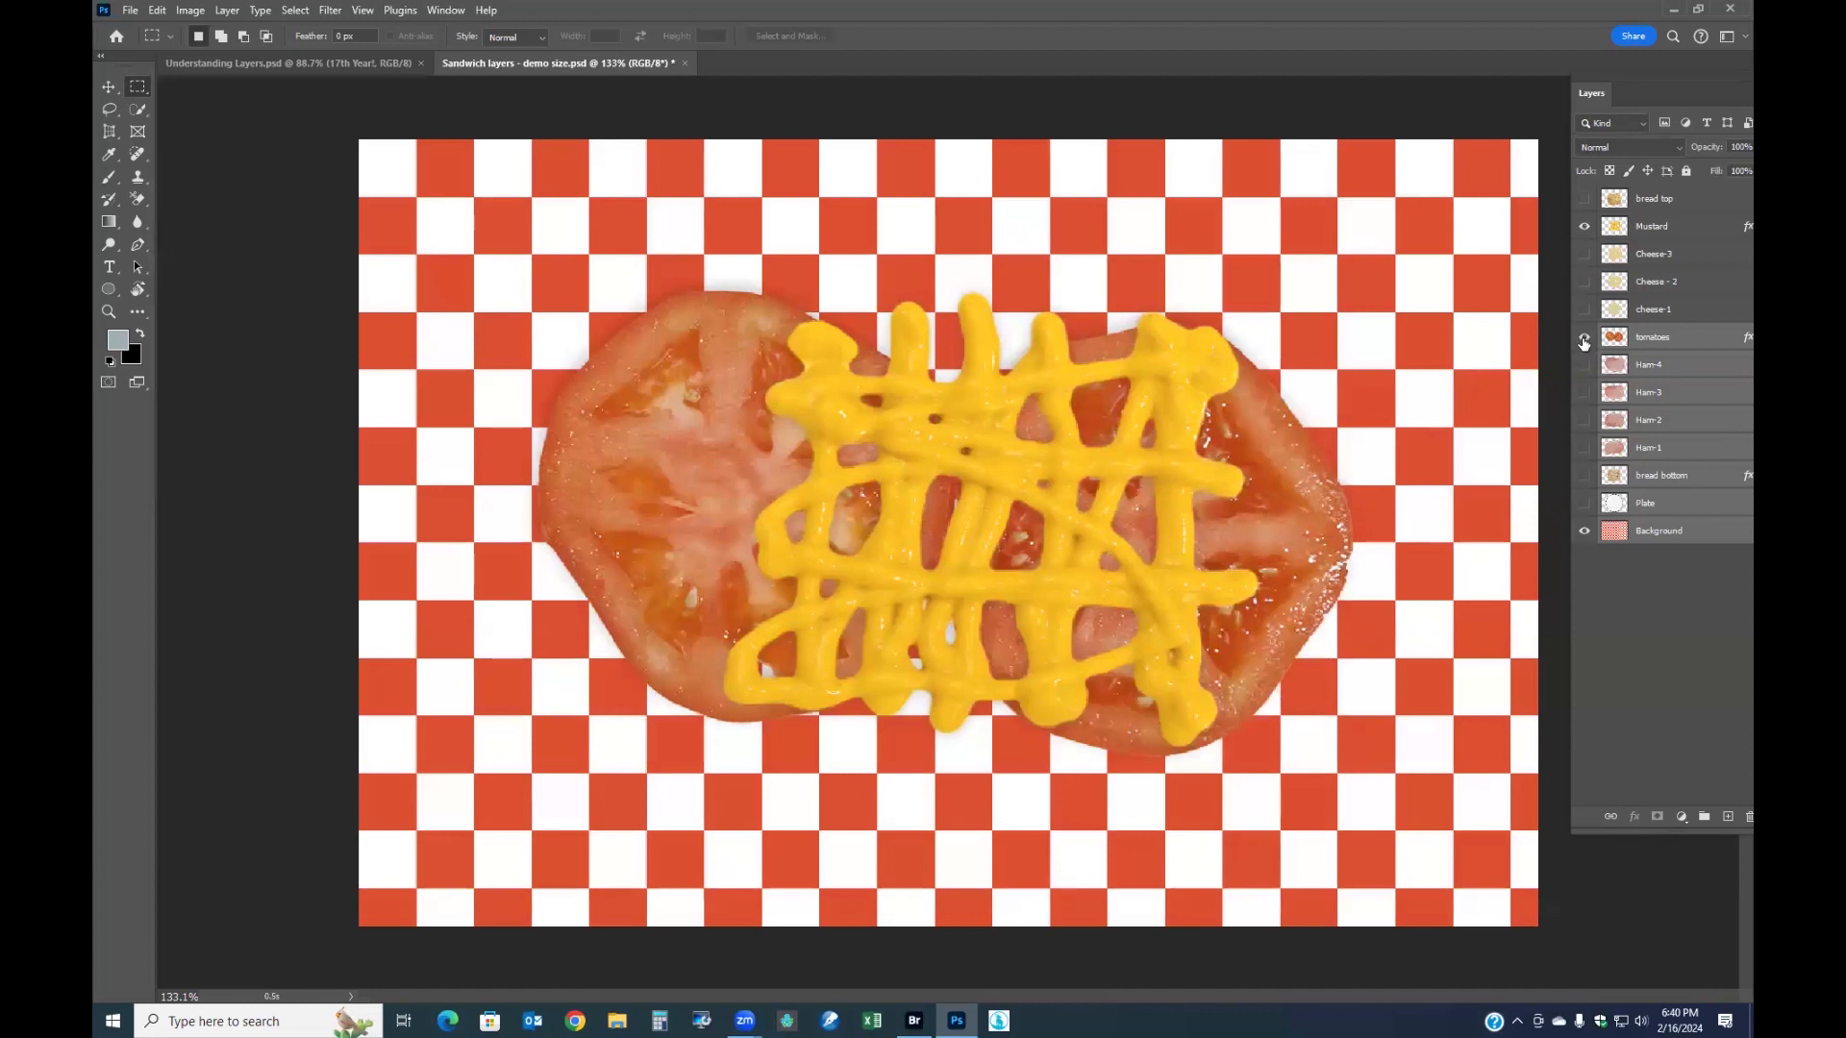
{"action": "left_click", "coordinate": [1584, 504]}
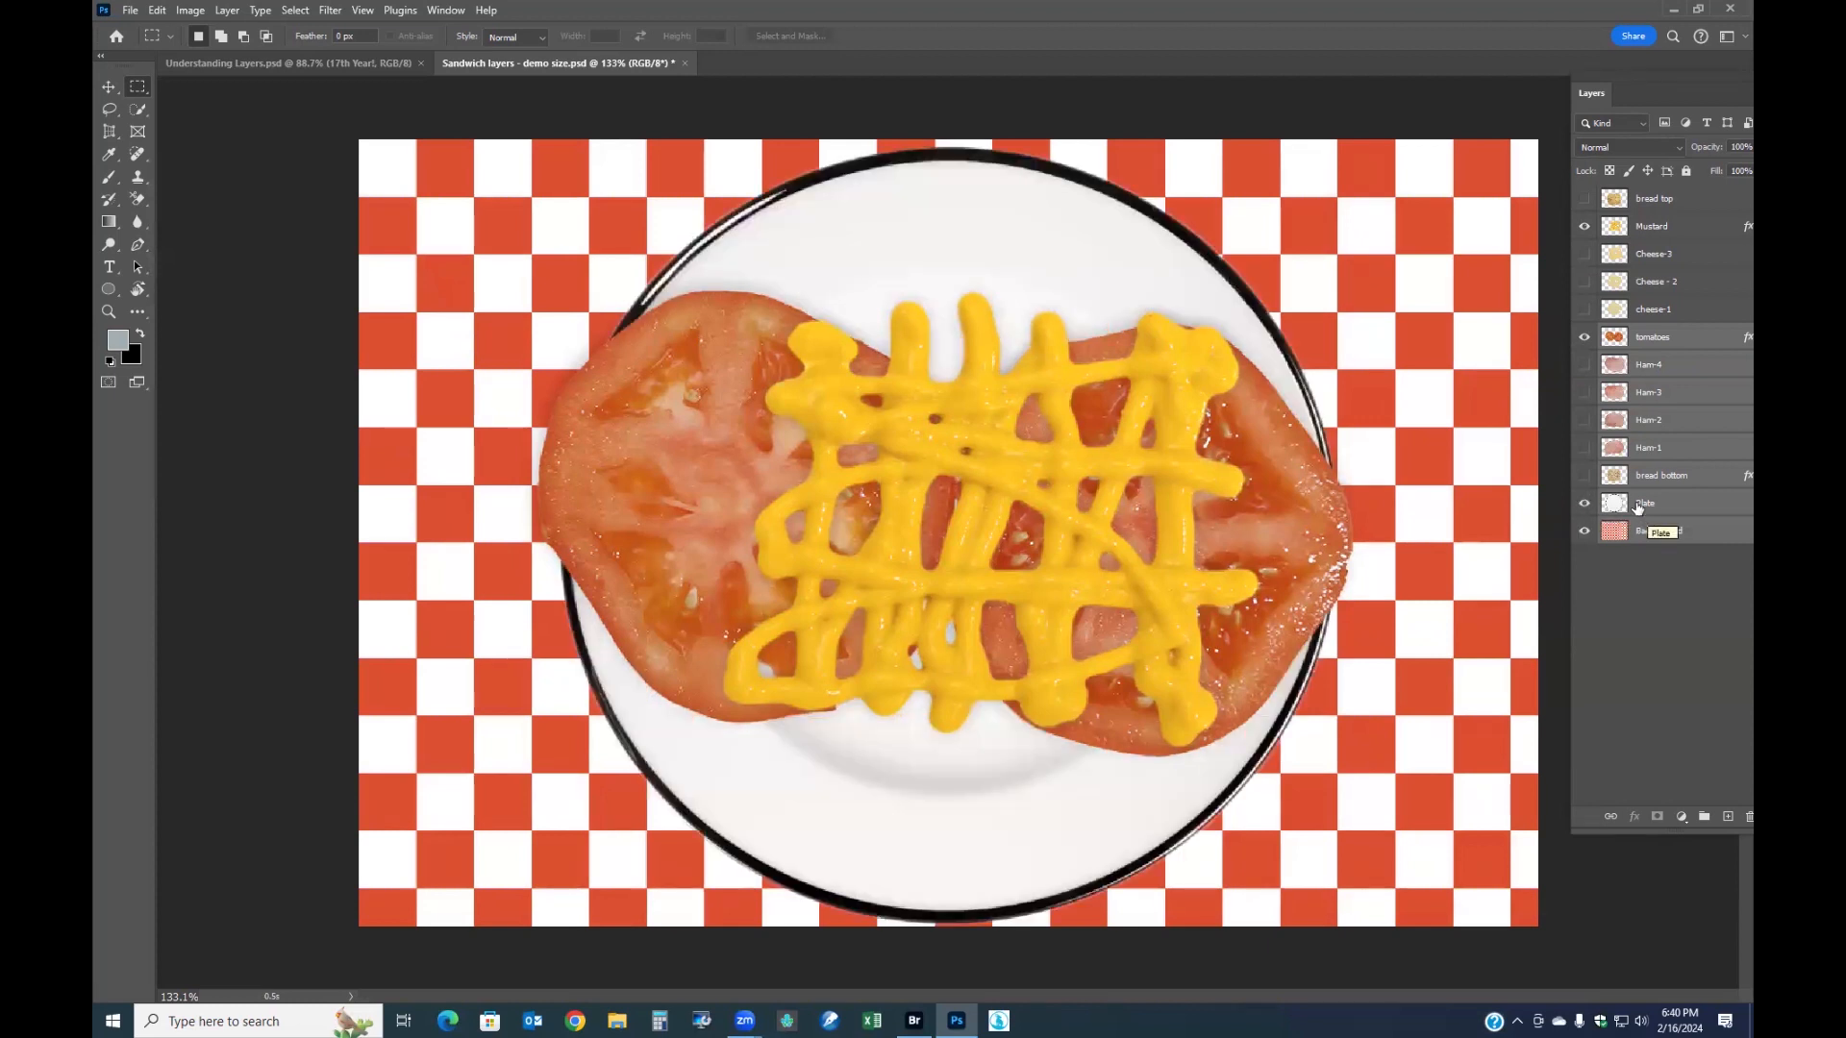
{"action": "left_click", "coordinate": [1584, 476]}
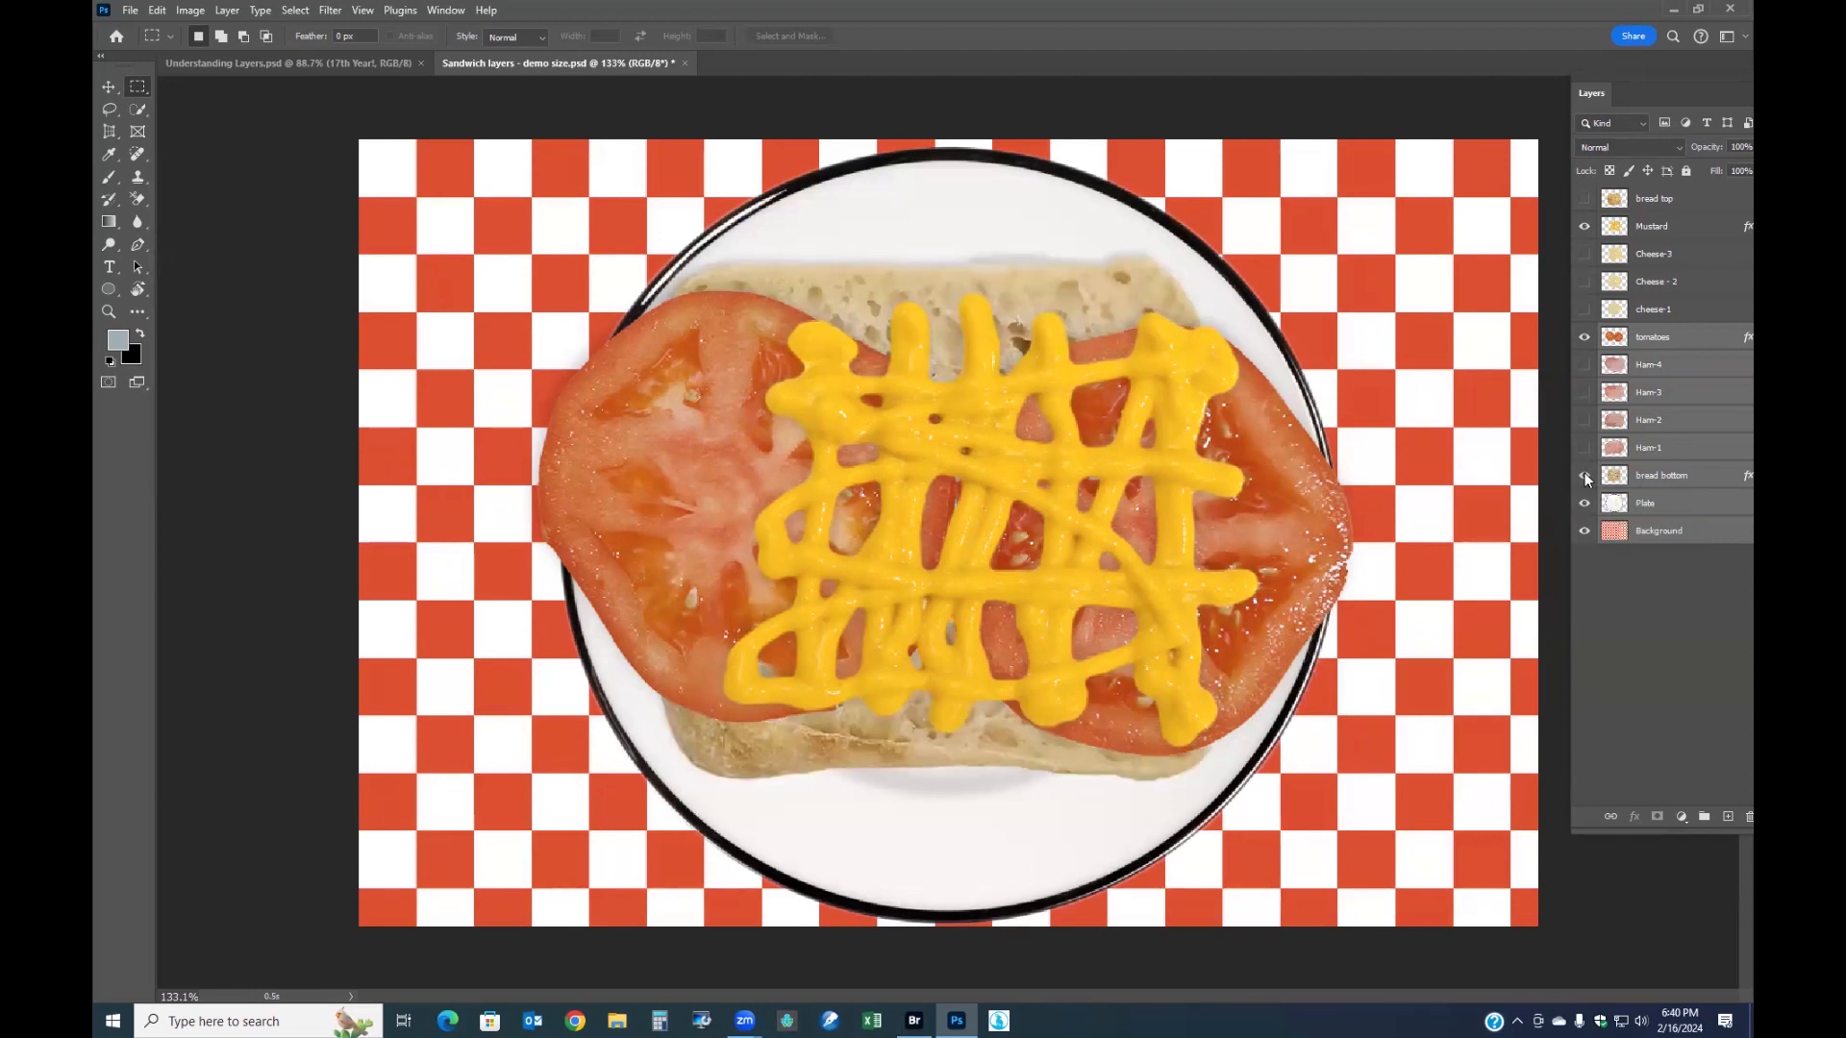
- Show the bread top, cheese-1 and Ham-1 layers together with Mustard, keeping the other ham and cheese slices hidden
{"action": "left_click", "coordinate": [1585, 199]}
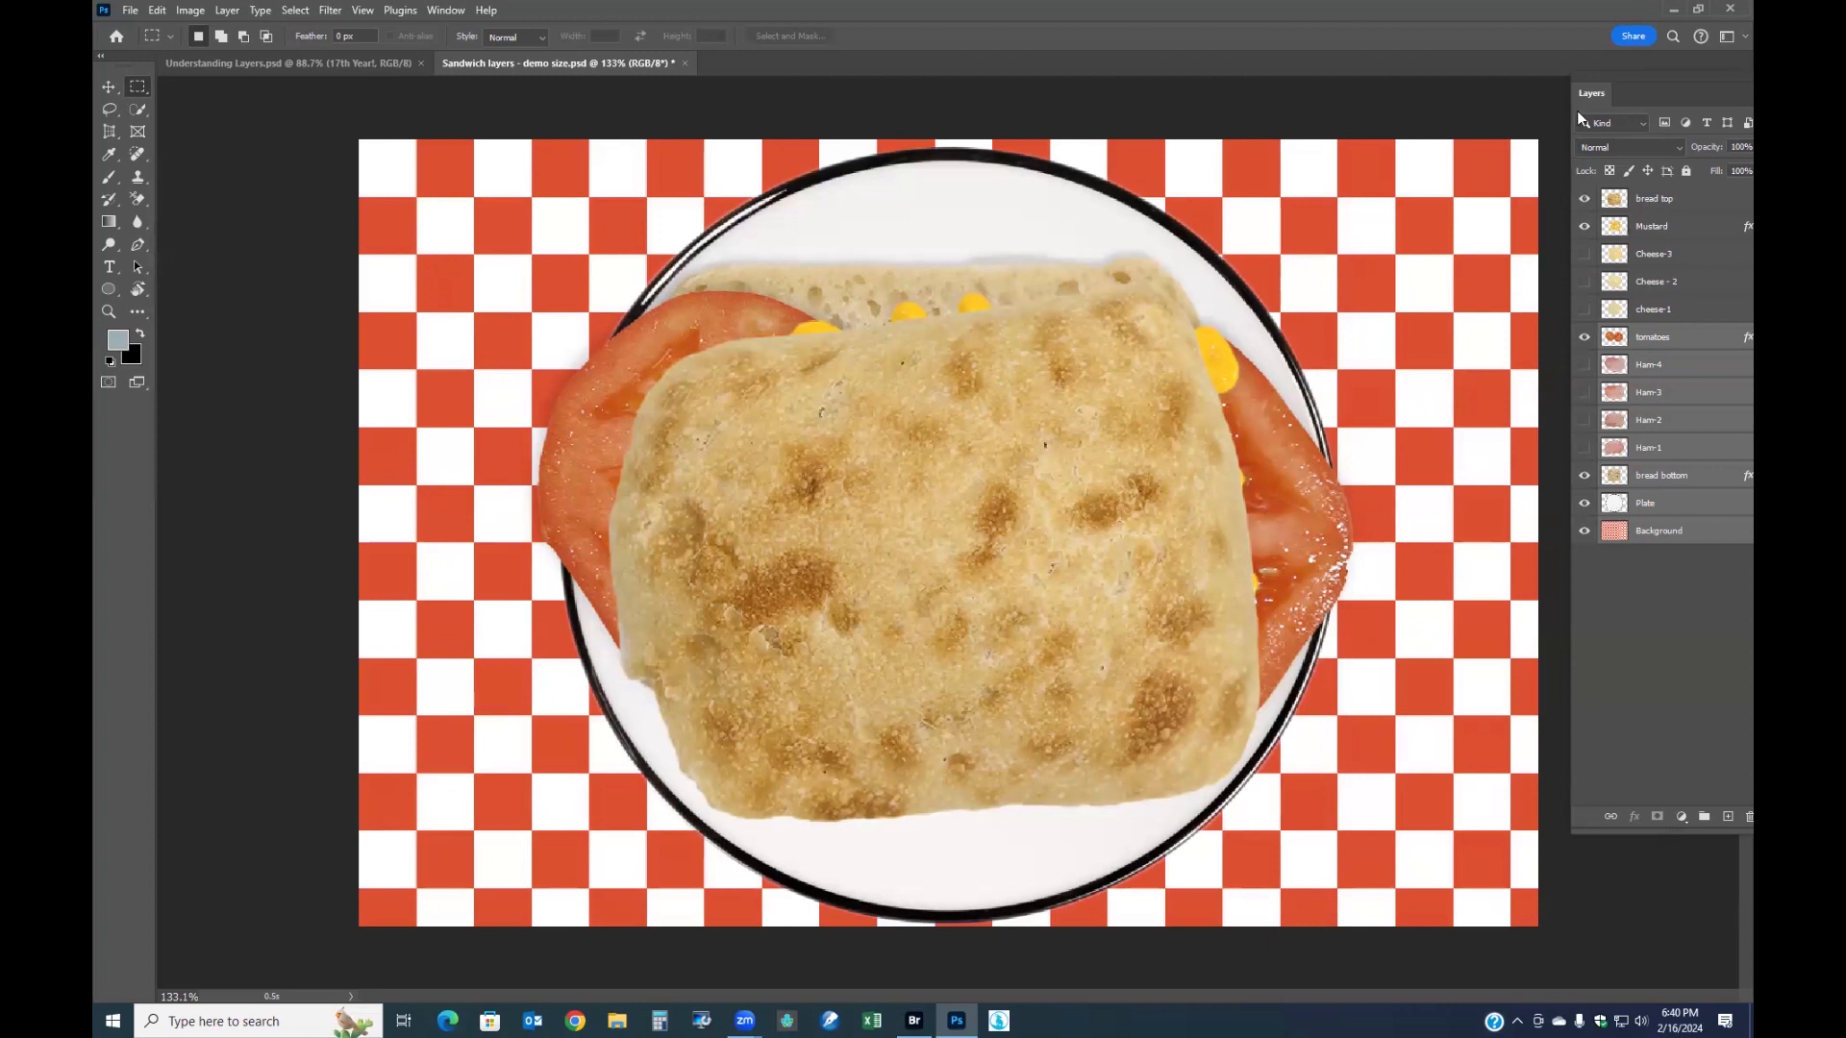
{"action": "left_click", "coordinate": [1584, 199]}
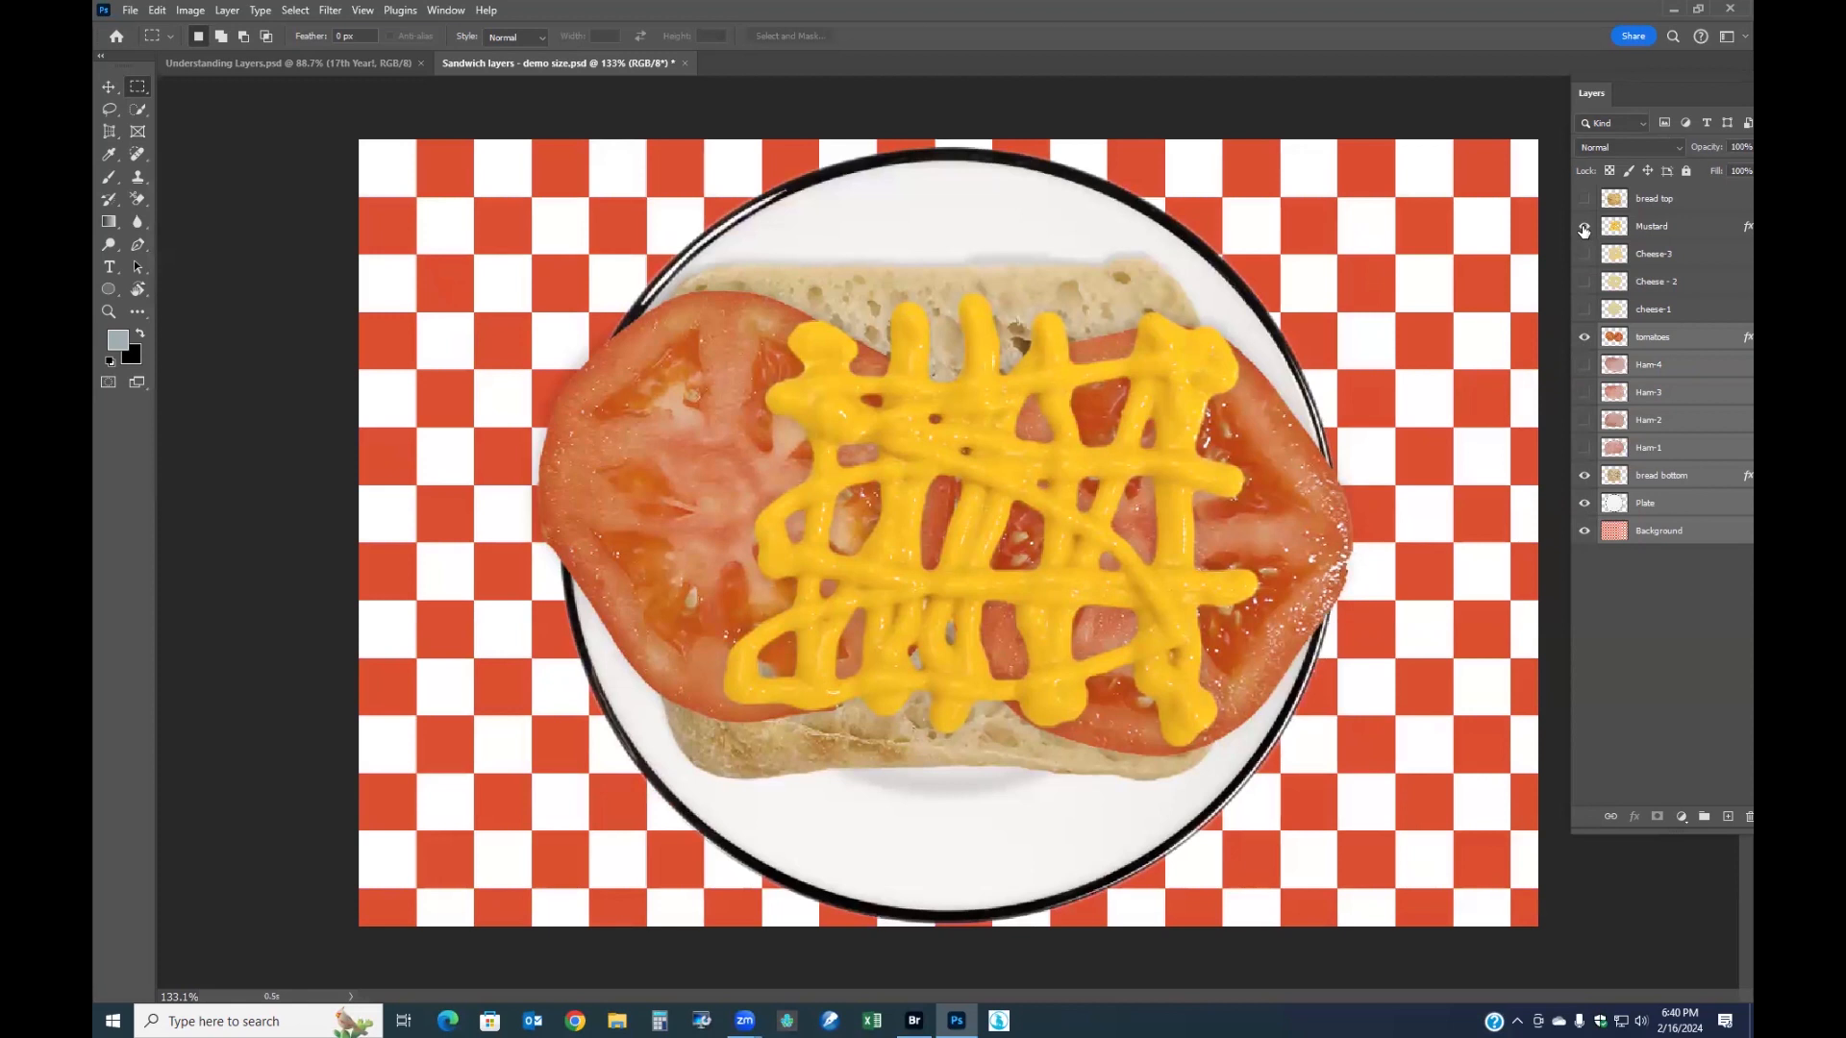
{"action": "left_click", "coordinate": [1583, 306]}
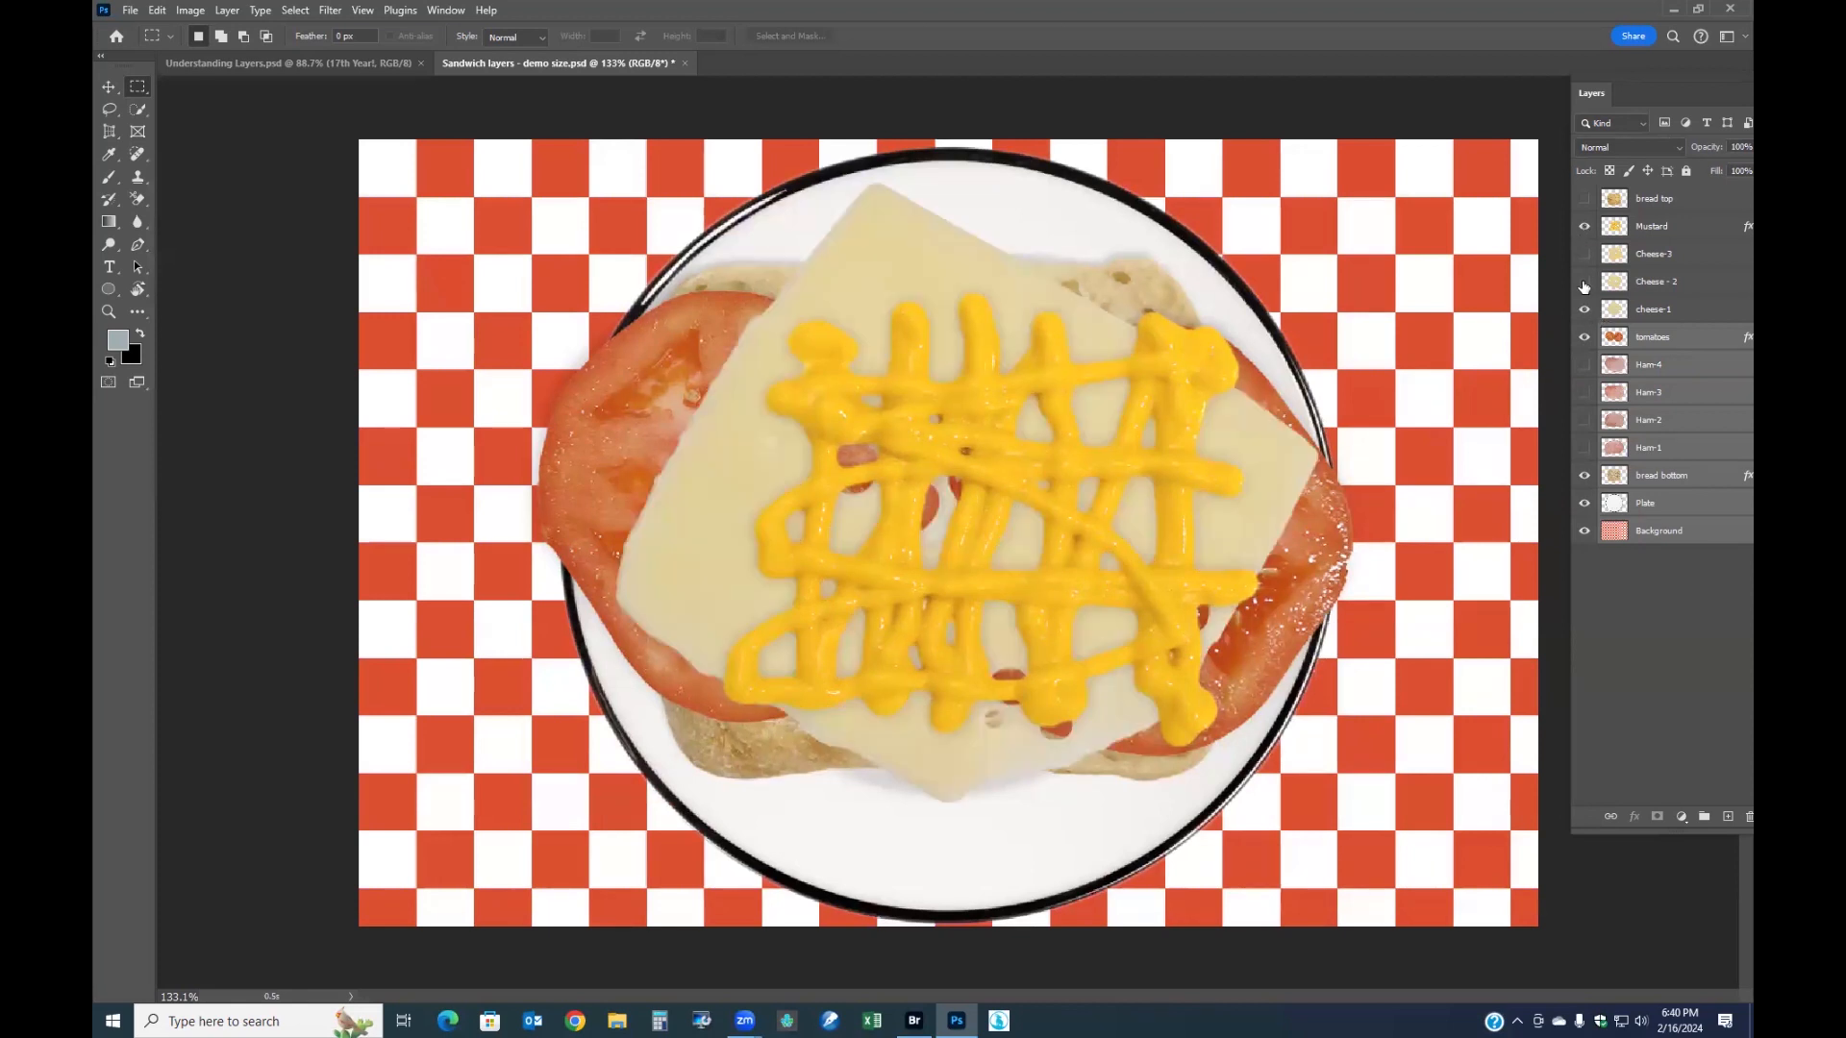
{"action": "left_click", "coordinate": [1584, 282]}
{"action": "left_click", "coordinate": [1584, 420]}
{"action": "left_click", "coordinate": [1585, 448]}
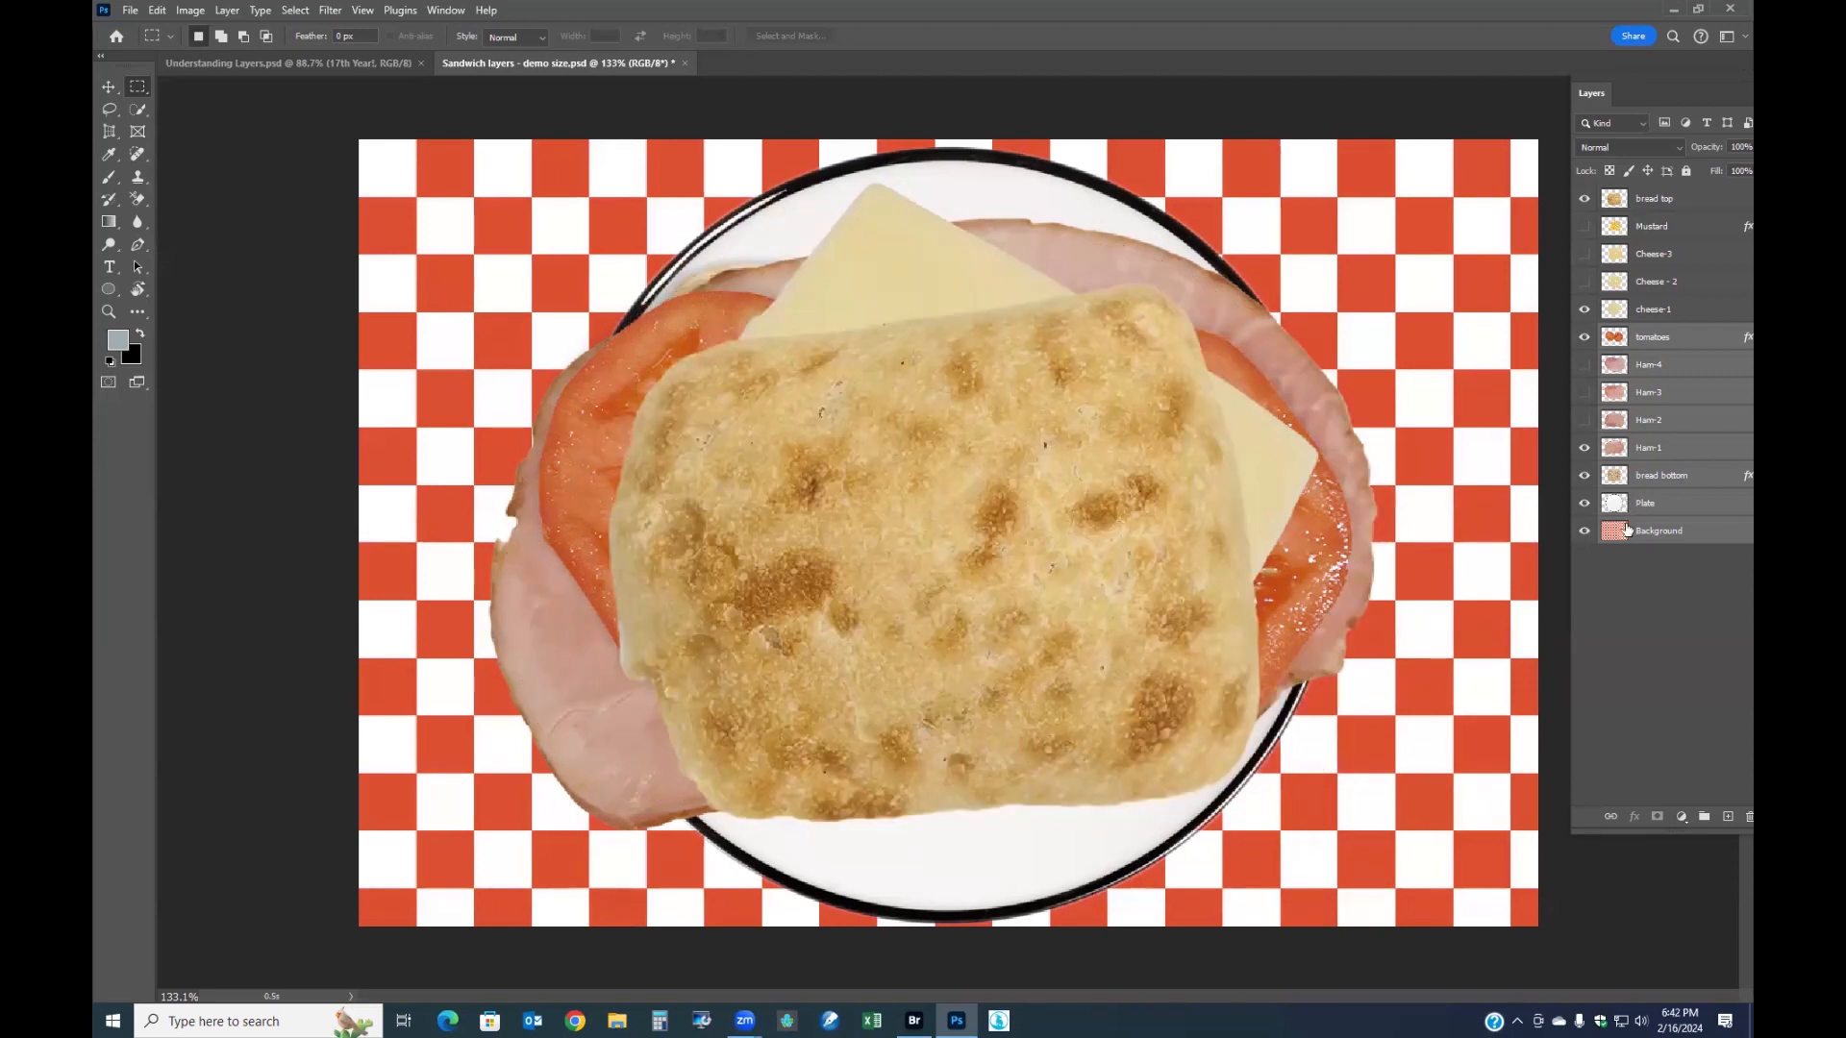
{"action": "left_click", "coordinate": [1584, 226]}
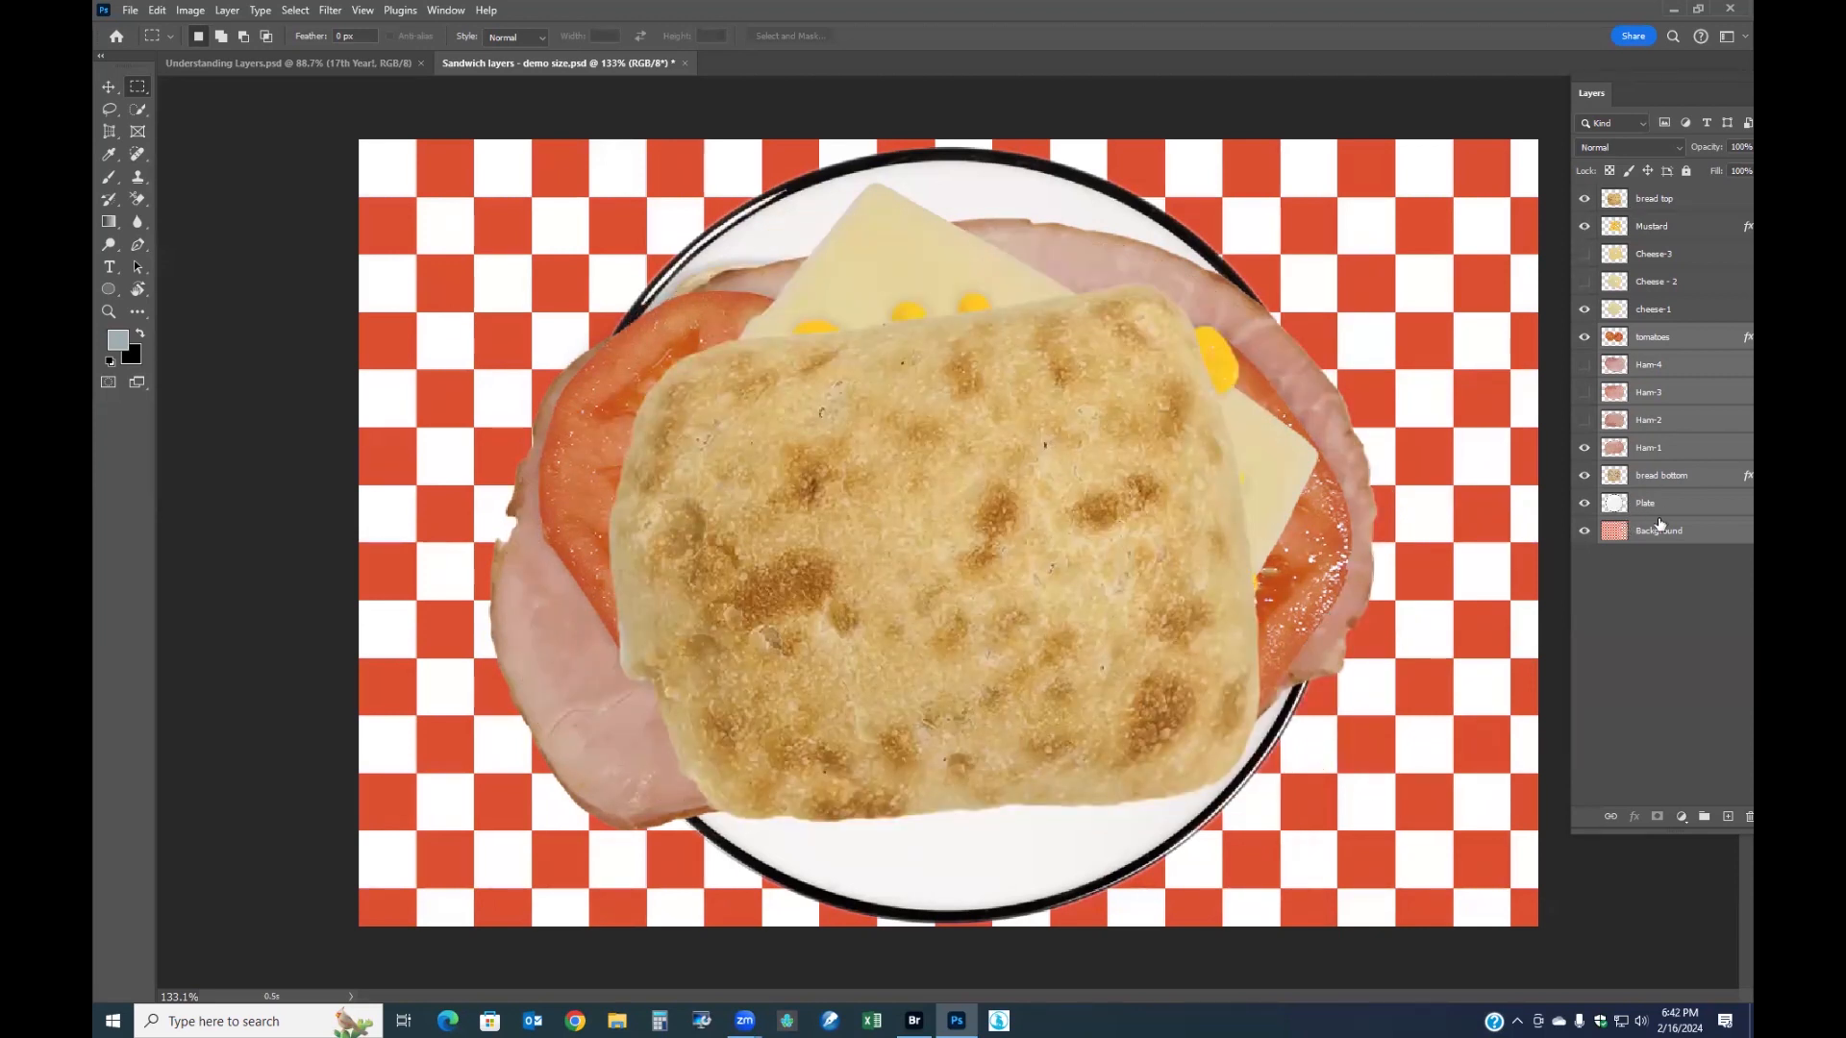
- Reorder the layers so Mustard is topmost with tomatoes directly beneath it, above bread top, and hide bread top
{"action": "left_click", "coordinate": [1656, 229]}
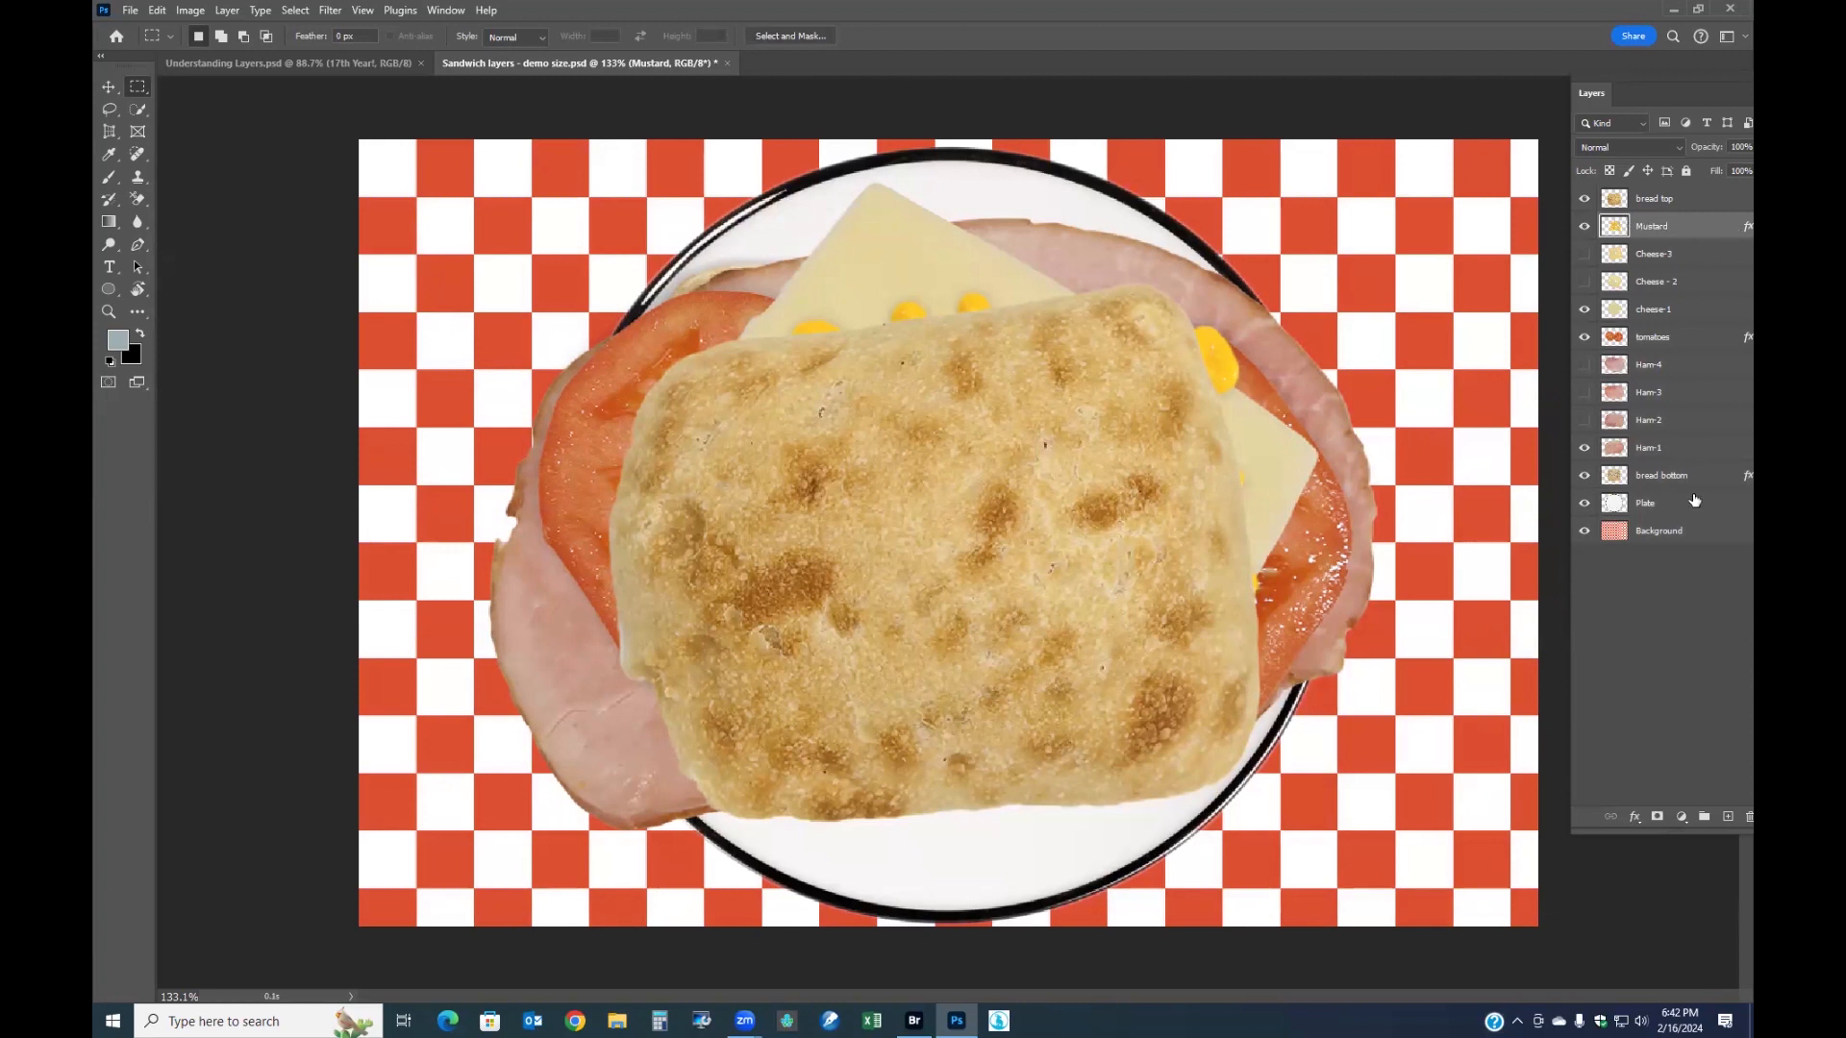
{"action": "left_click_drag", "start_coordinate": [1658, 229], "coordinate": [1656, 192]}
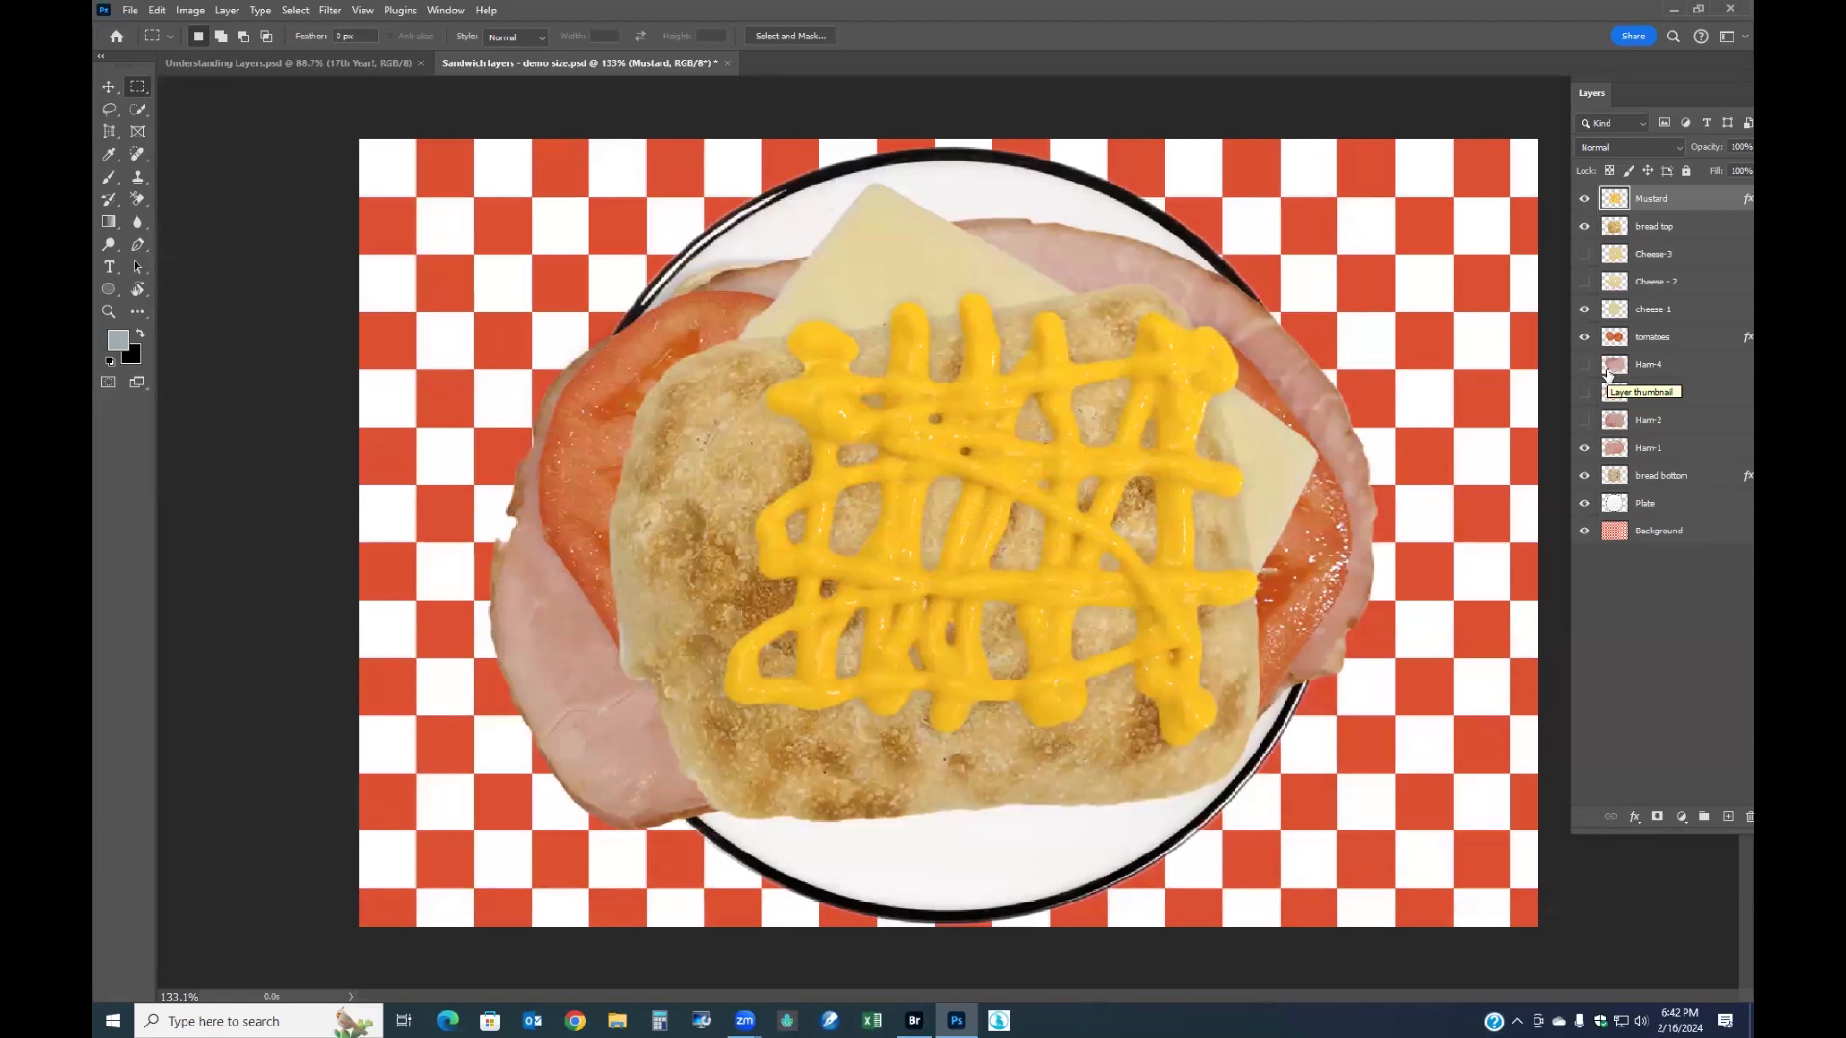
{"action": "left_click", "coordinate": [1646, 340]}
{"action": "left_click_drag", "start_coordinate": [1645, 330], "coordinate": [1648, 220]}
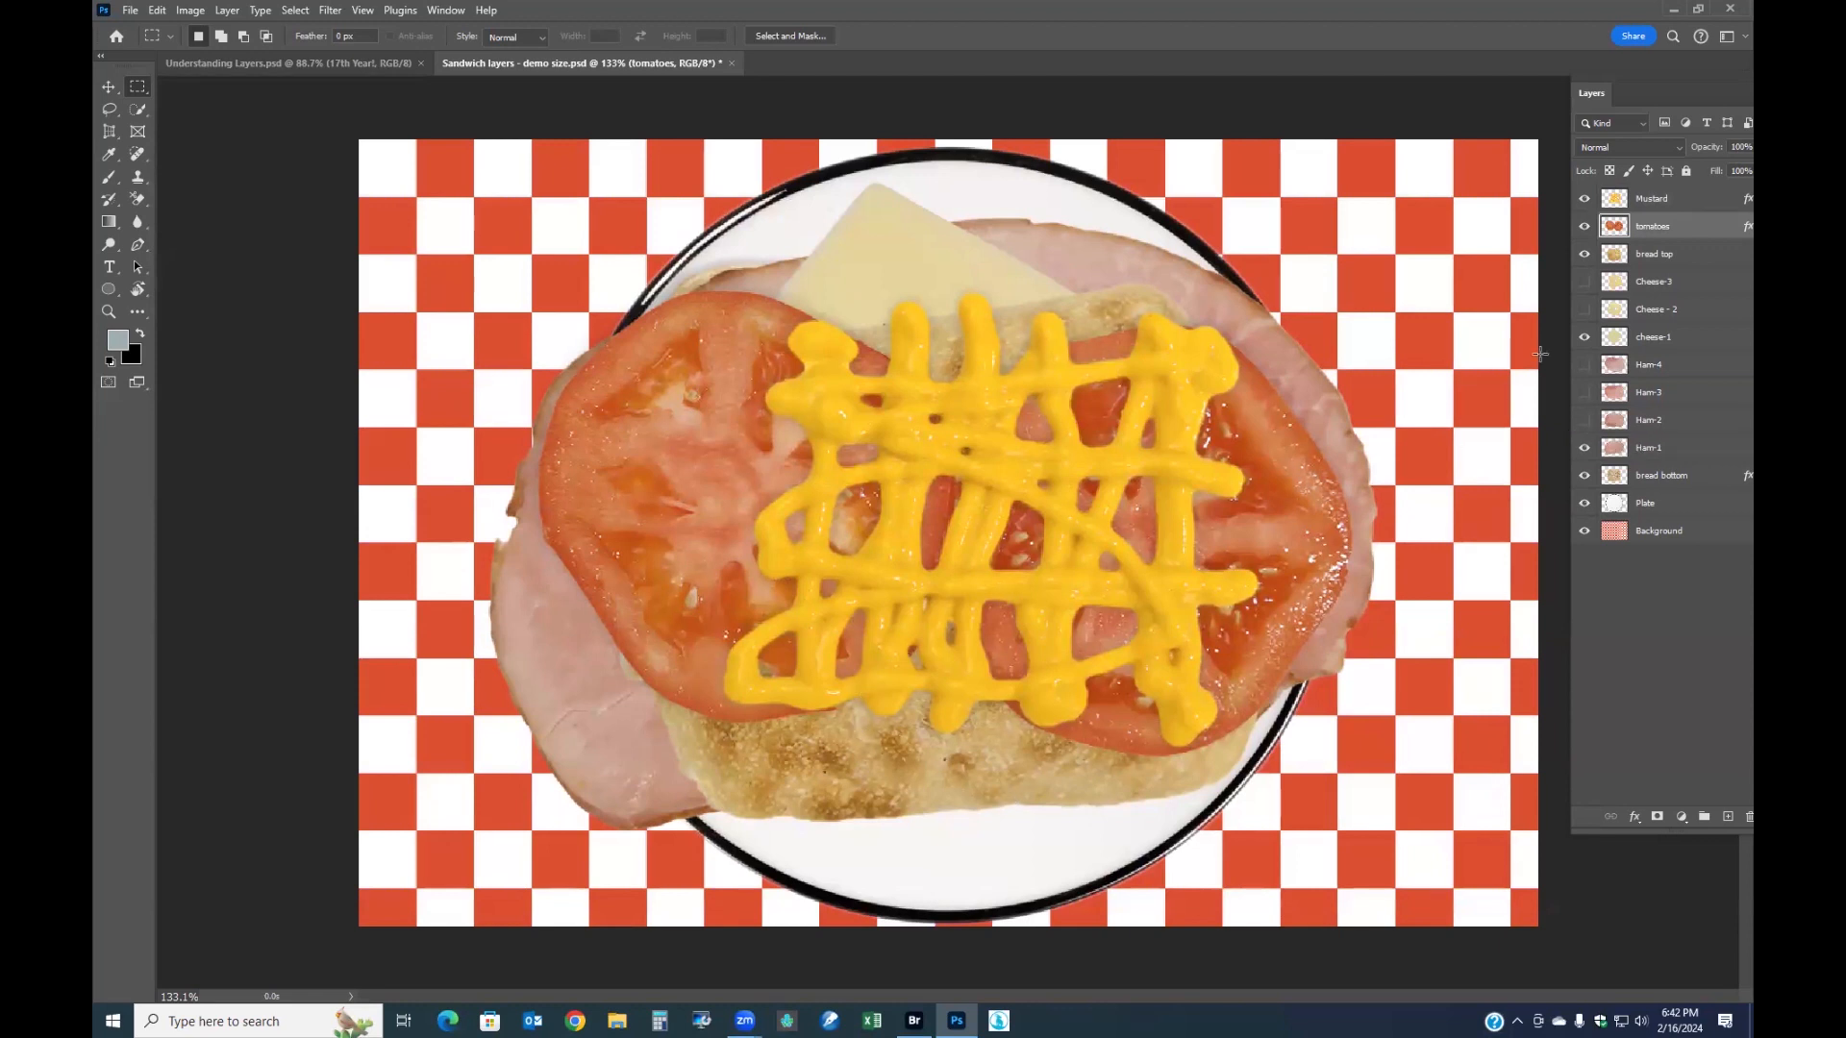
{"action": "left_click", "coordinate": [1584, 254]}
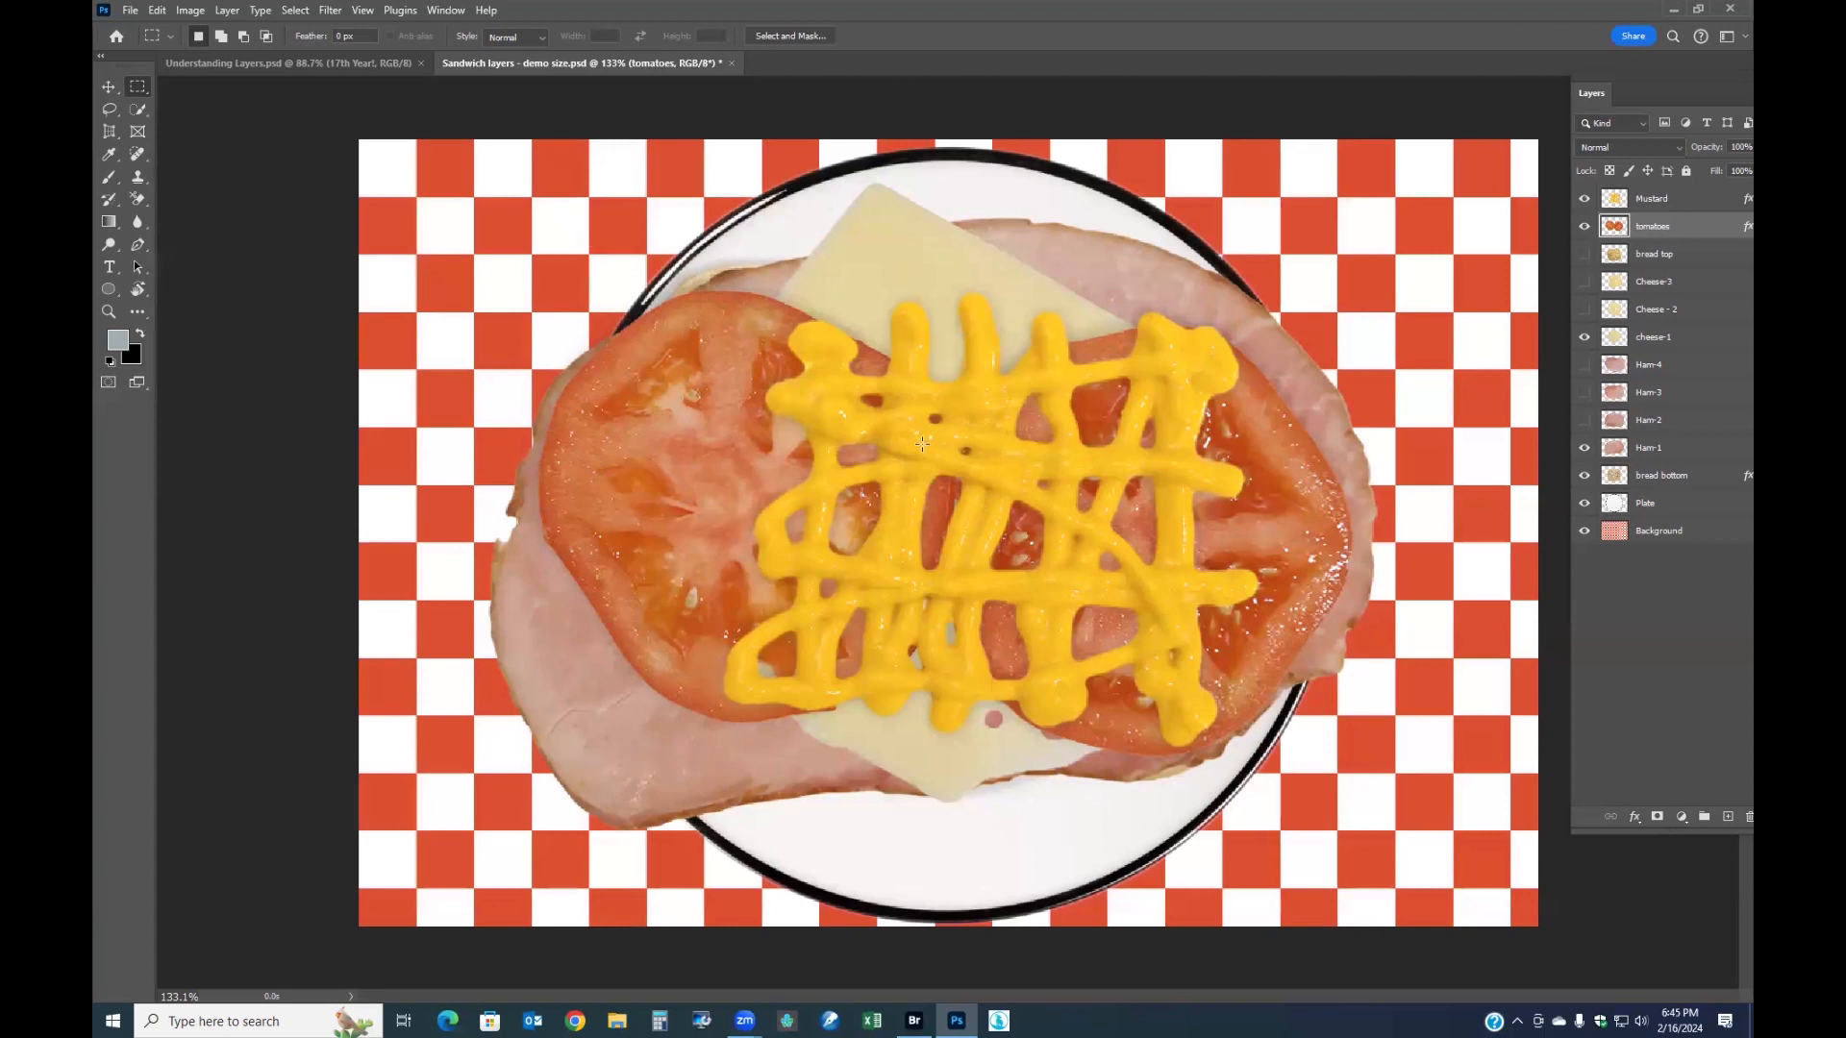
- Close the sandwich document, switch to Adobe Bridge and load 2 cars1.jpg and 2 cars2.jpg as layers of one Photoshop document
{"action": "left_click", "coordinate": [730, 62]}
{"action": "left_click", "coordinate": [914, 376]}
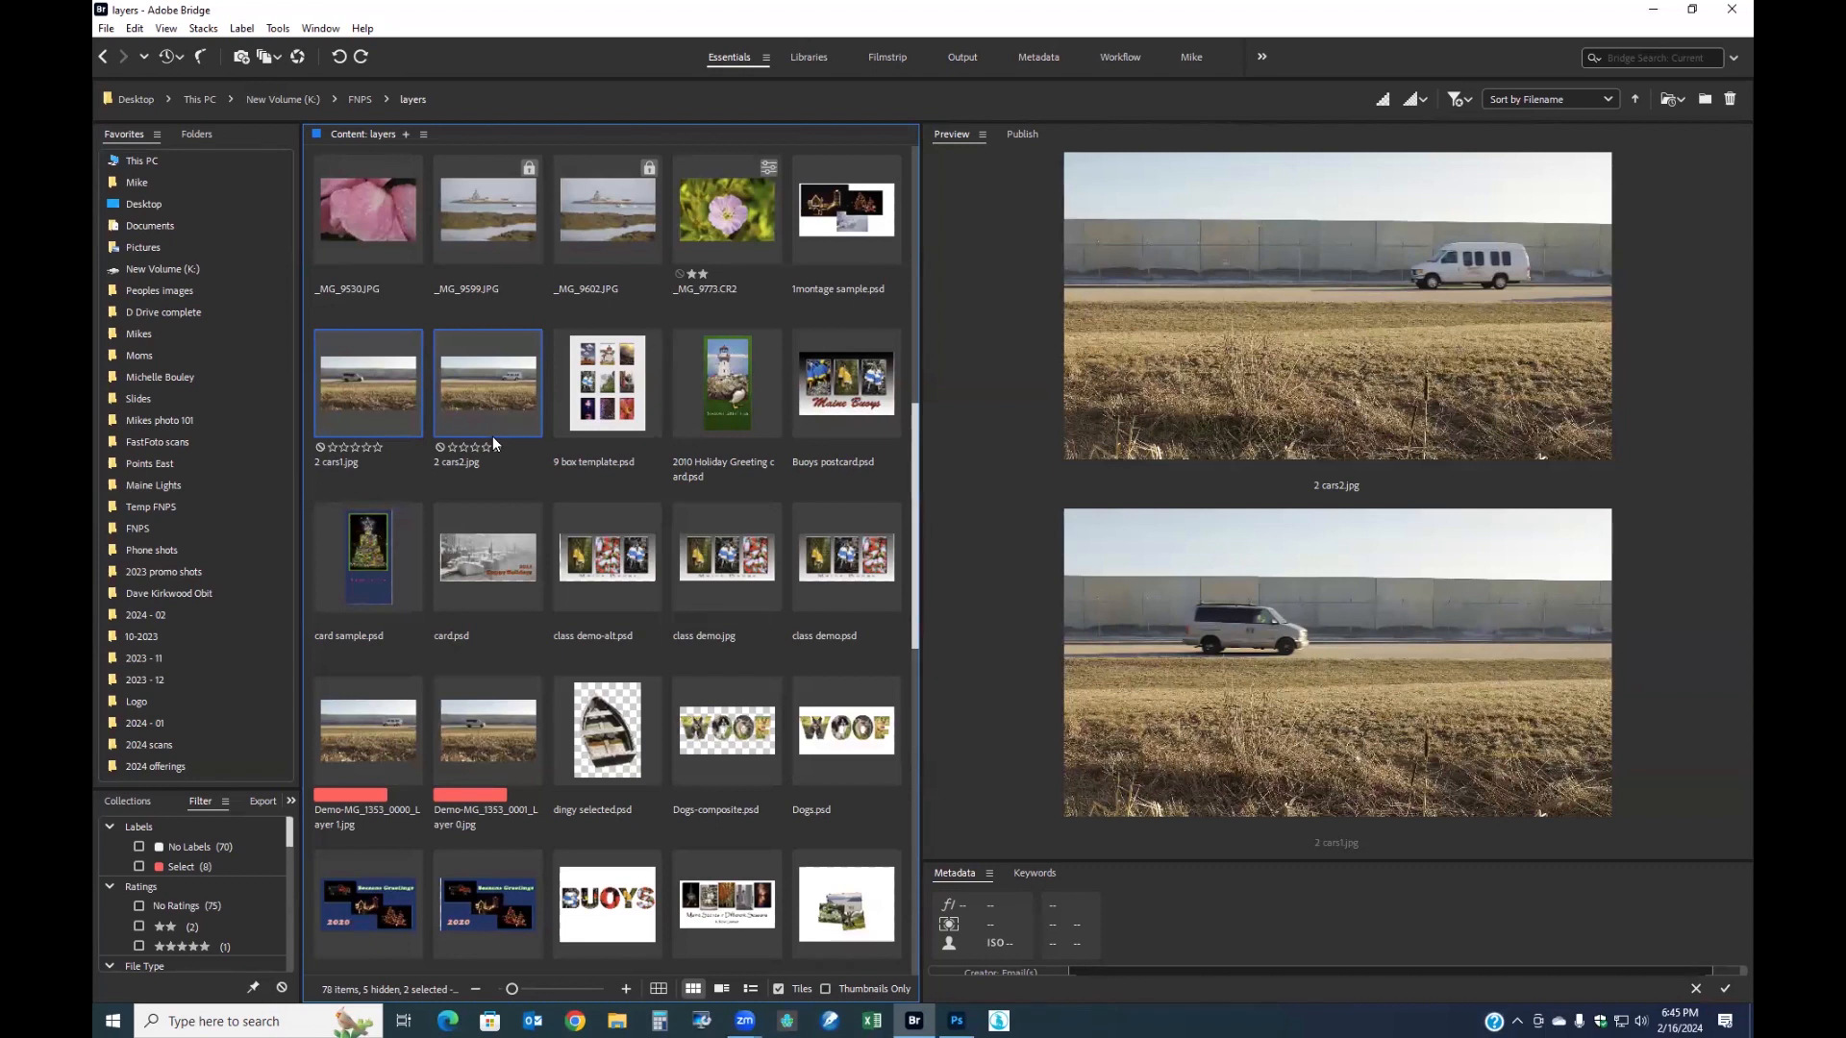
{"action": "left_click", "coordinate": [276, 29]}
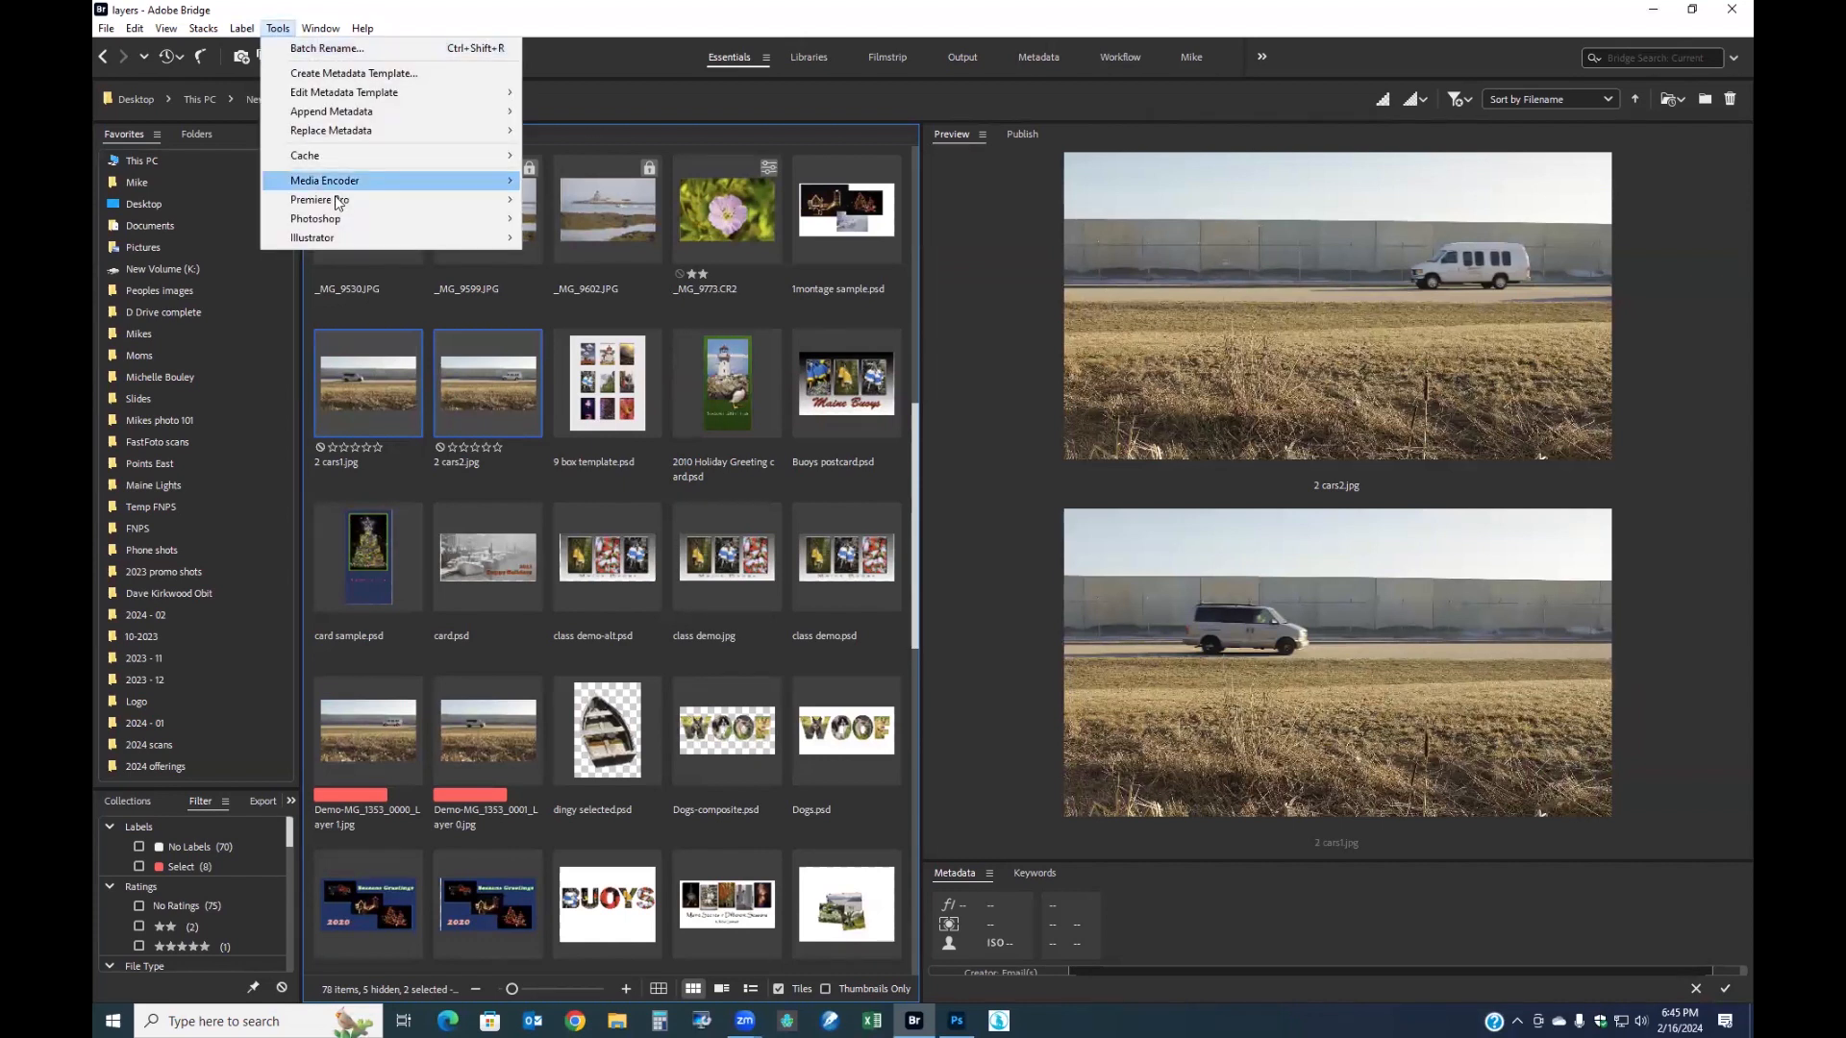
{"action": "mouse_move", "coordinate": [344, 223]}
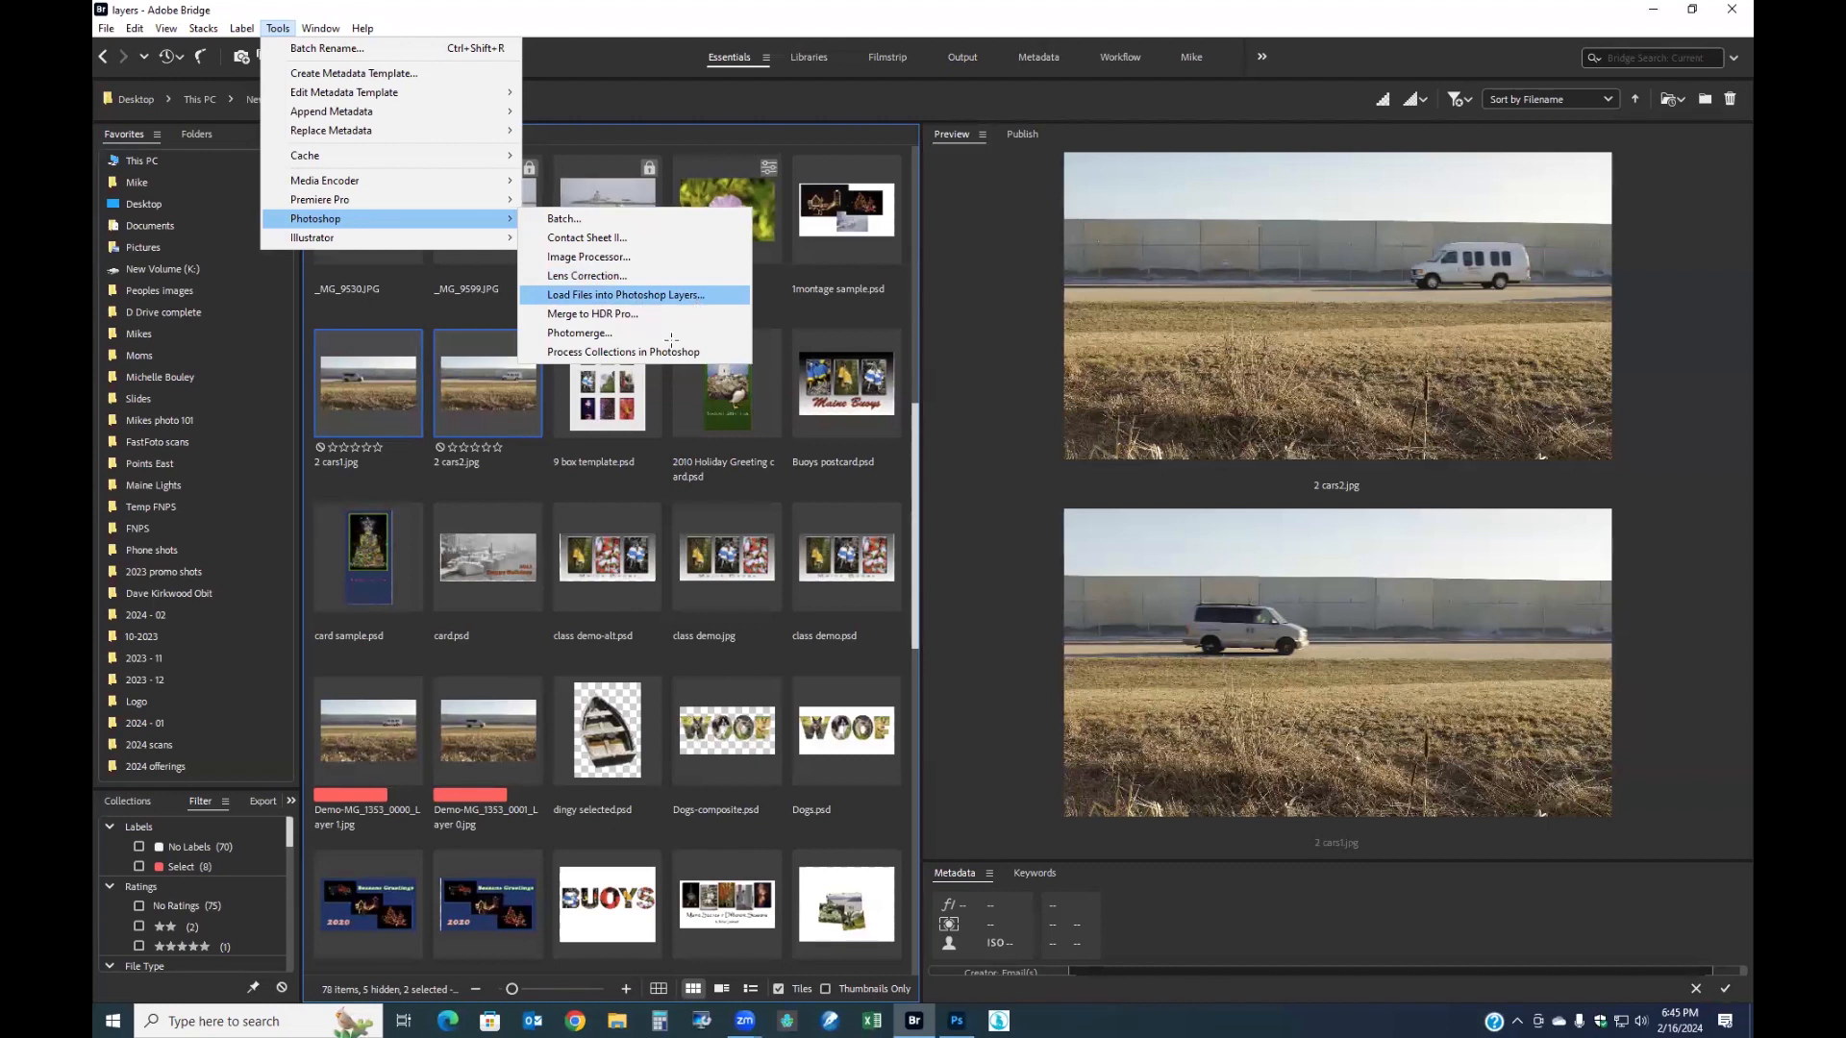
{"action": "left_click", "coordinate": [701, 304]}
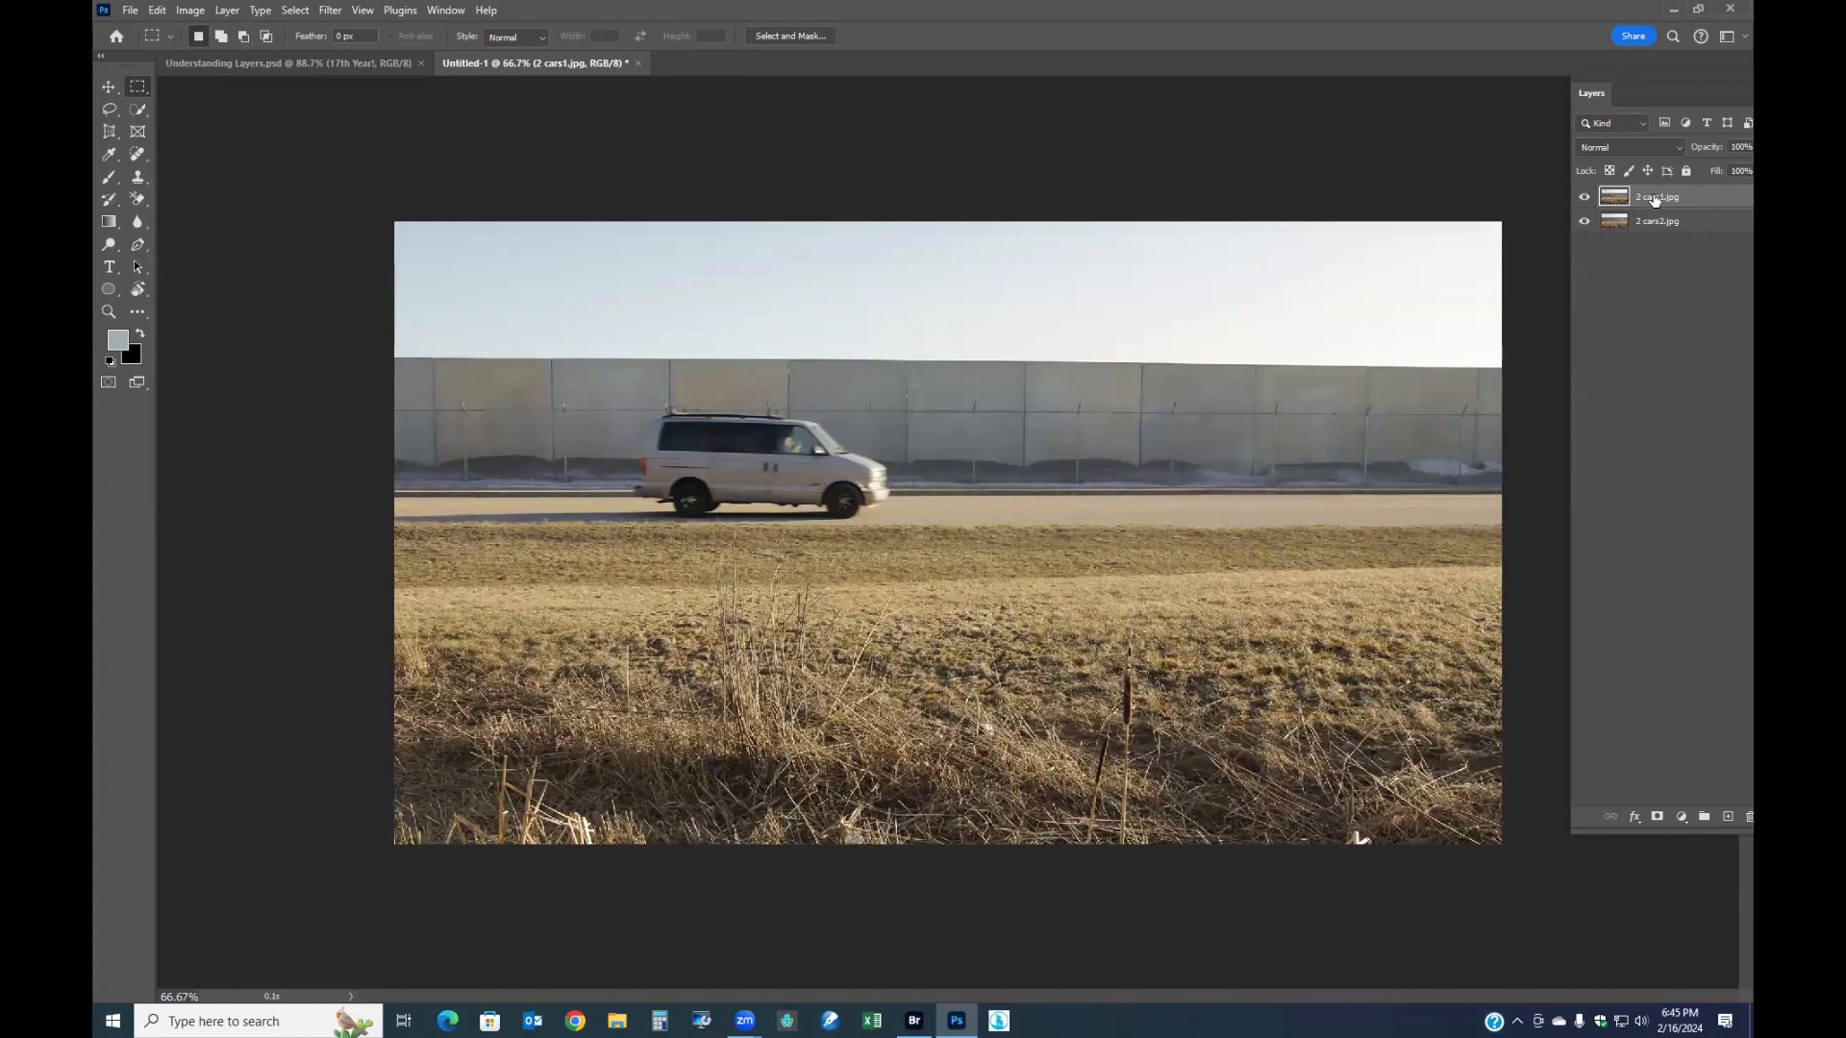
- Compare the two vehicle photos by hiding and showing the 2 cars1.jpg layer
{"action": "left_click", "coordinate": [1586, 197]}
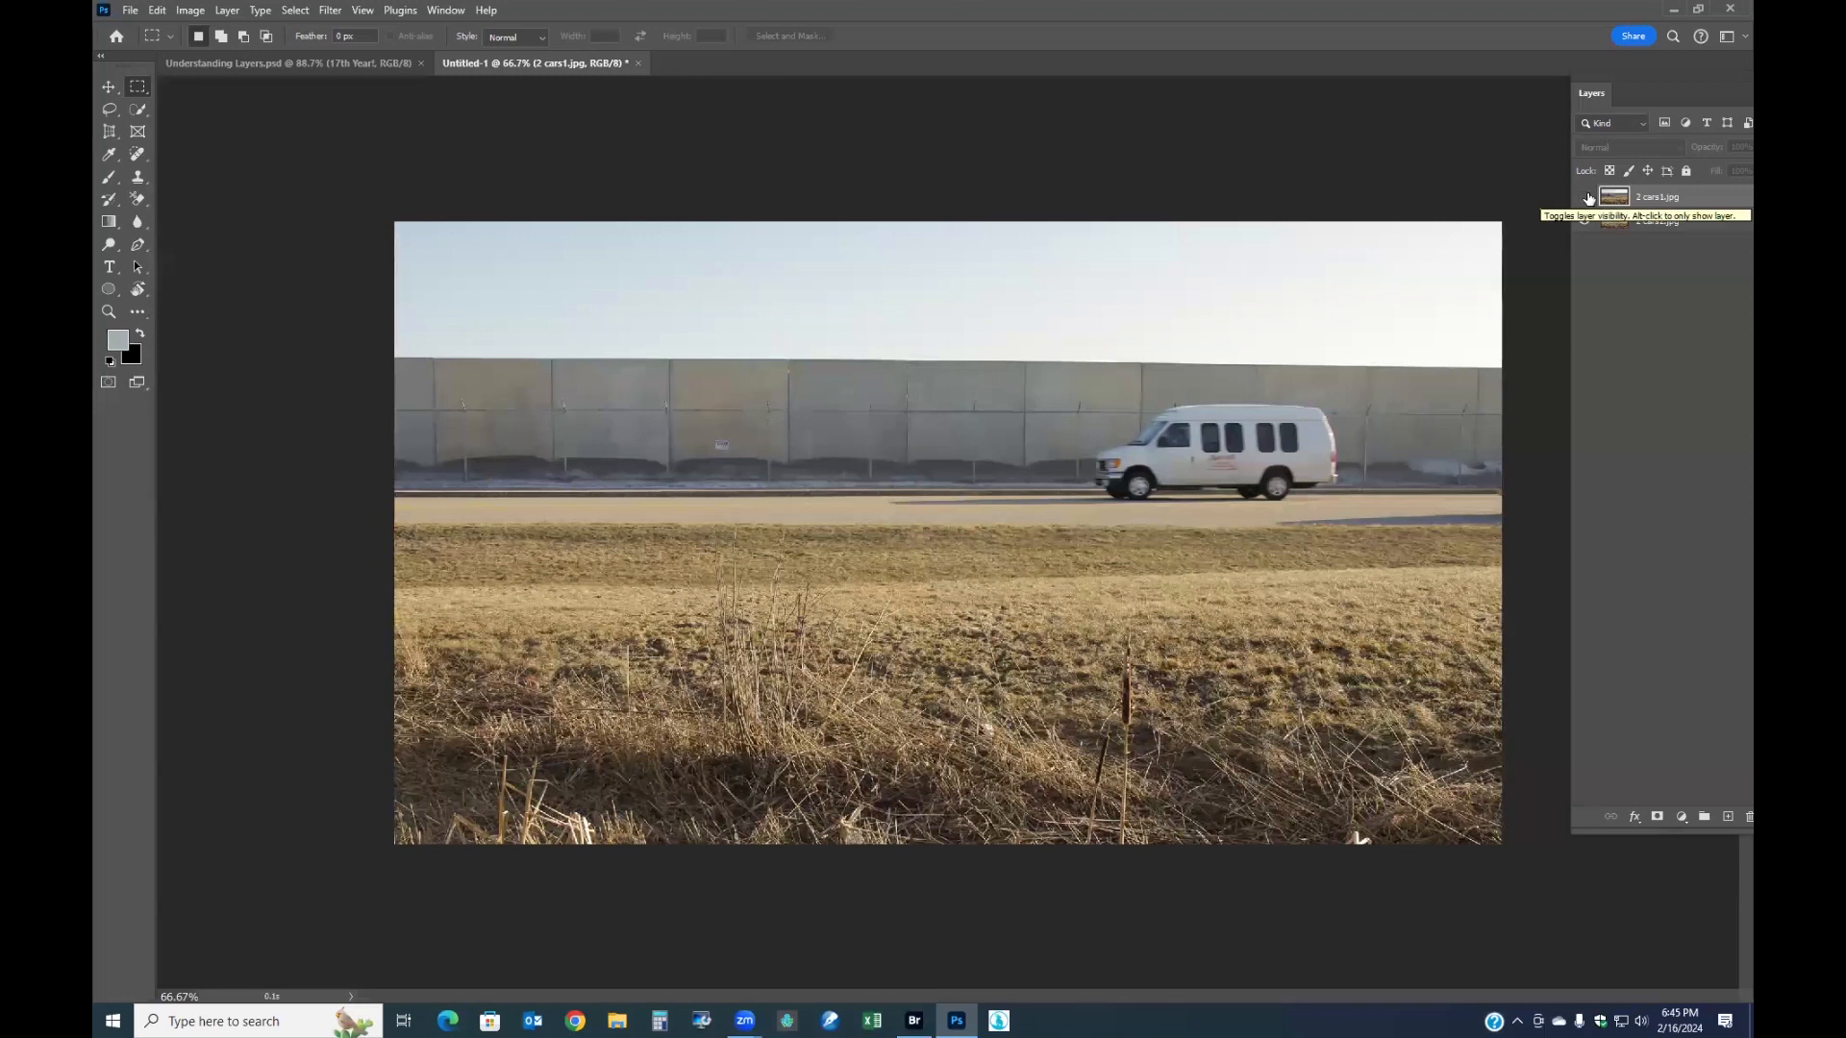
{"action": "left_click", "coordinate": [1586, 197]}
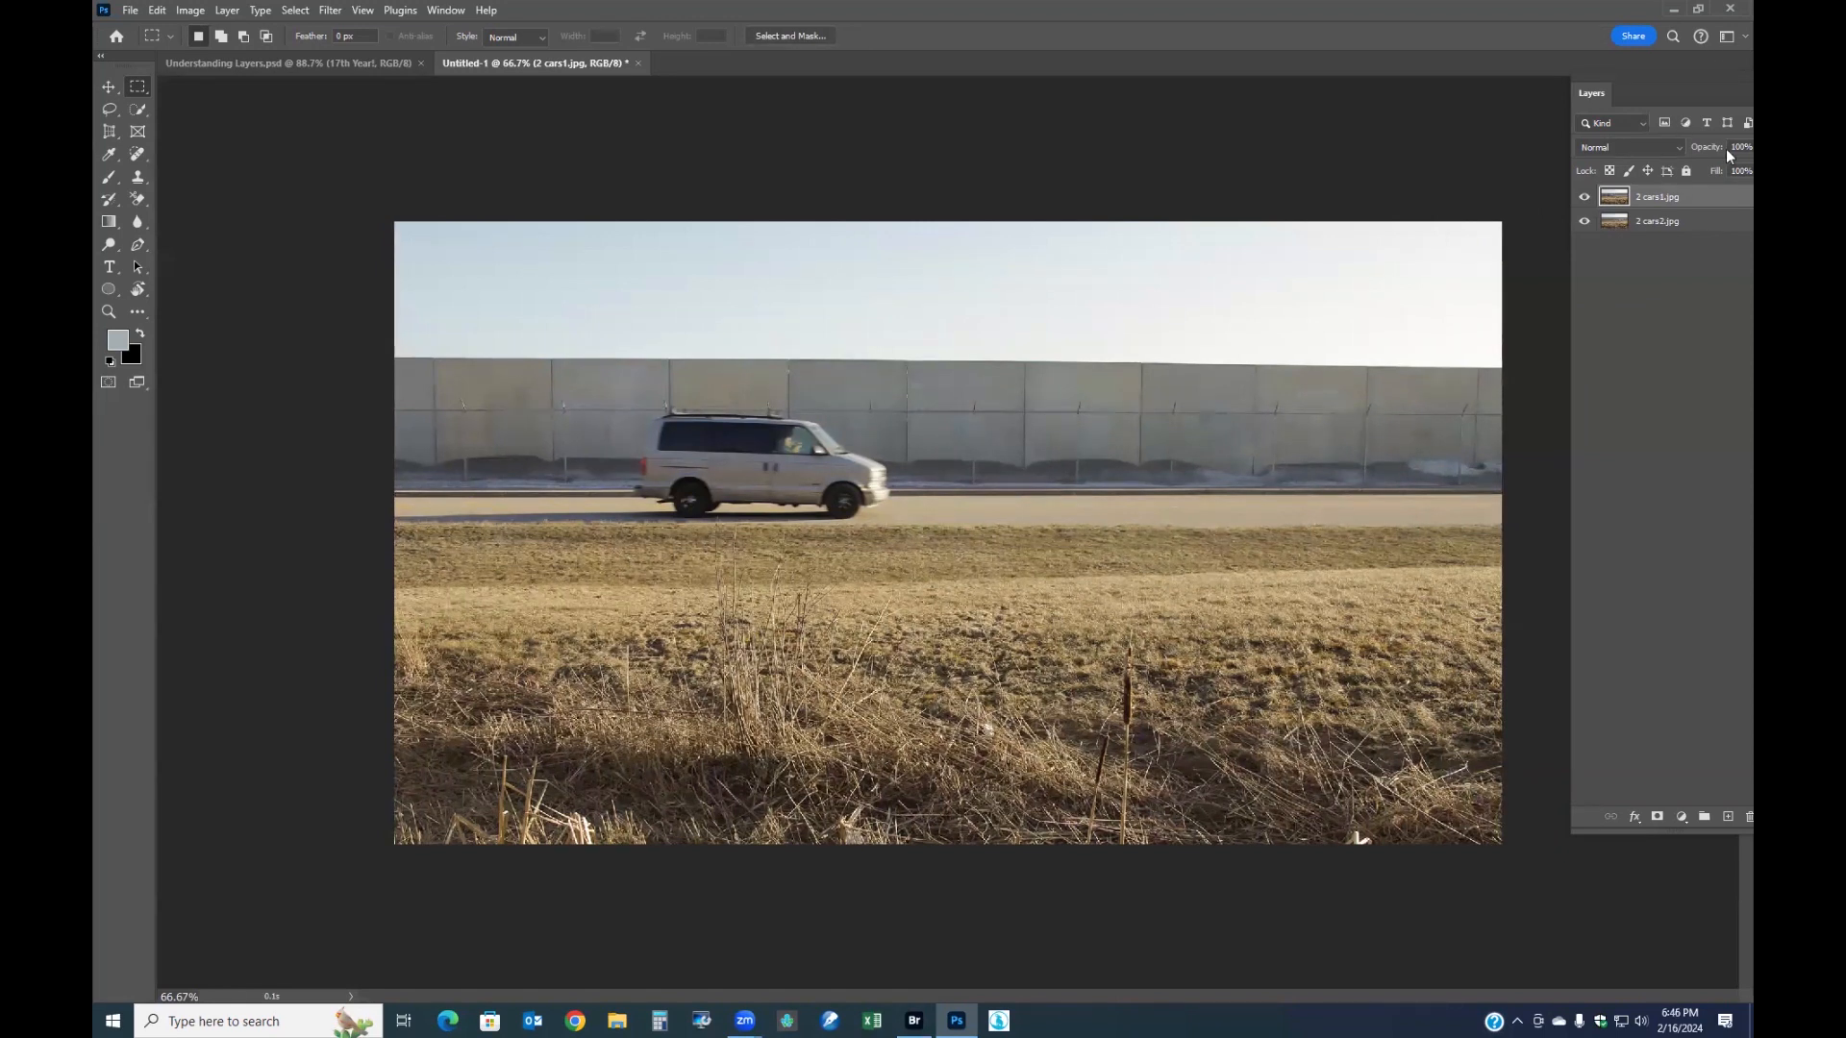
{"action": "double_click", "coordinate": [1667, 196]}
{"action": "key", "text": "Return"}
{"action": "left_click", "coordinate": [1584, 198]}
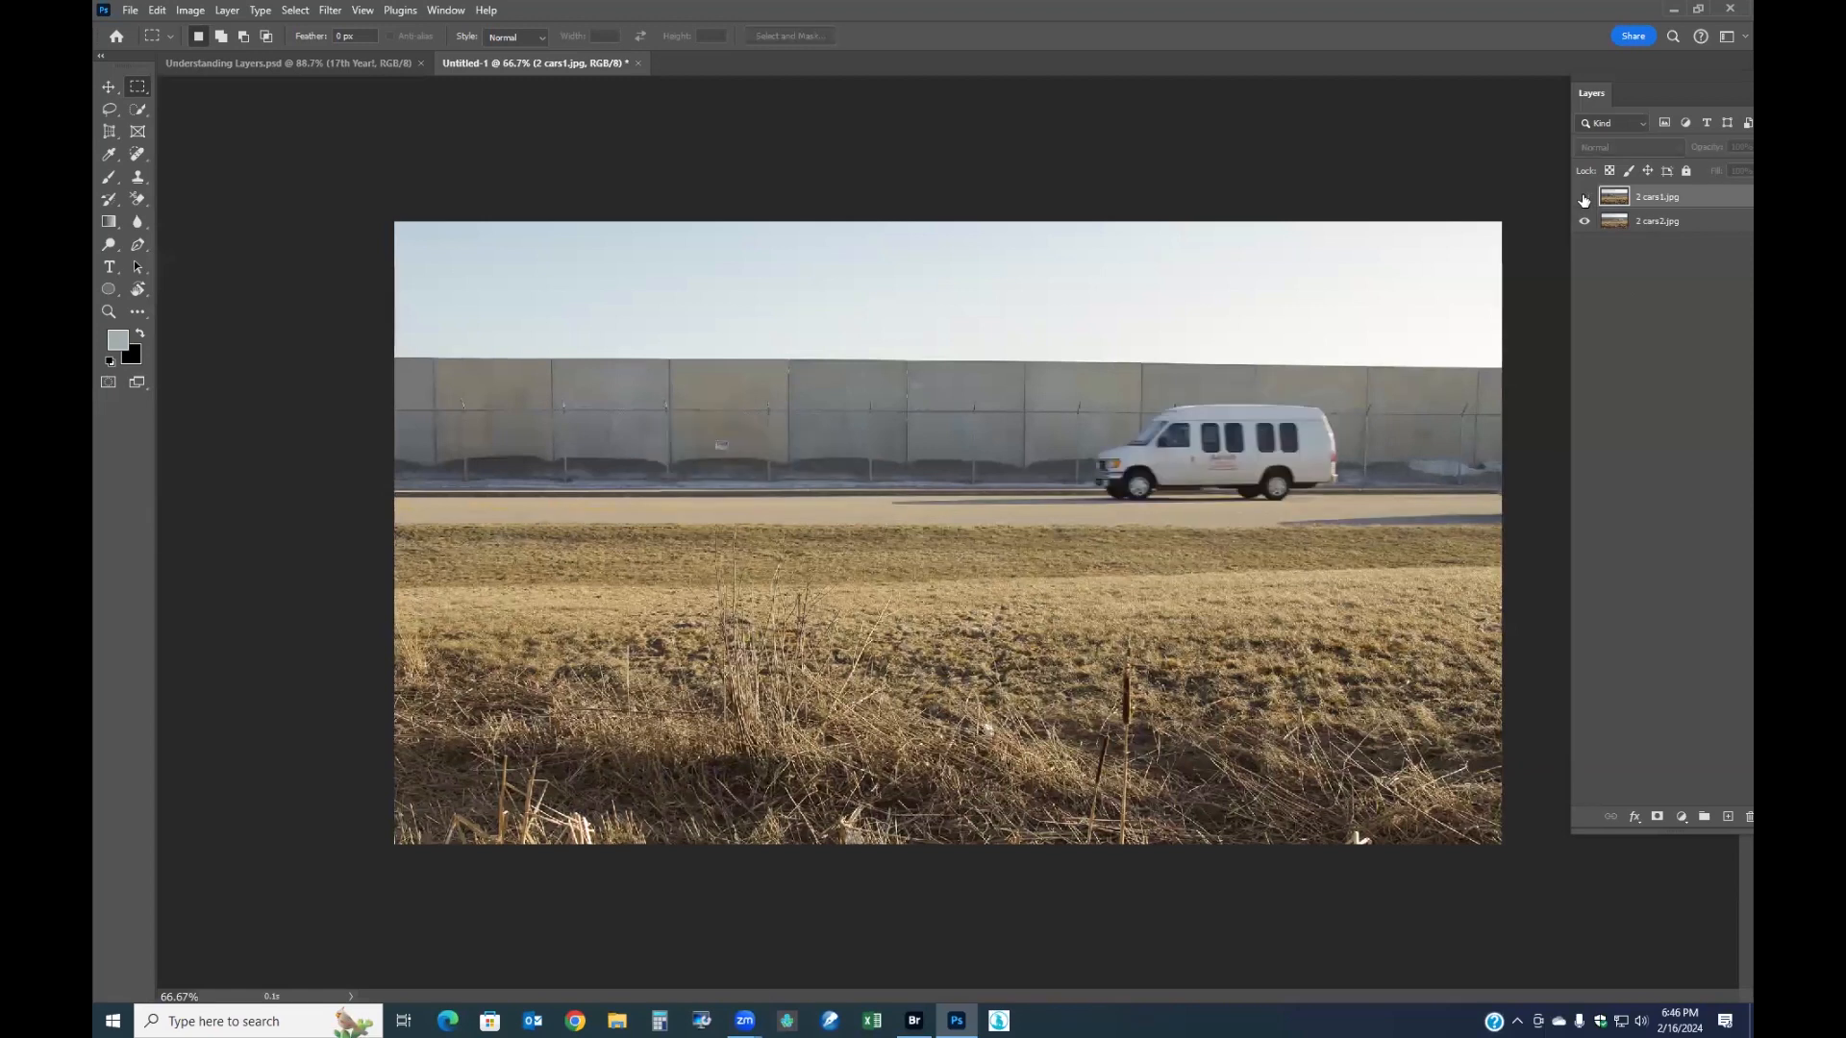
{"action": "left_click", "coordinate": [1584, 198]}
- Move the 2 cars2.jpg layer above 2 cars1.jpg
{"action": "left_click", "coordinate": [1663, 223]}
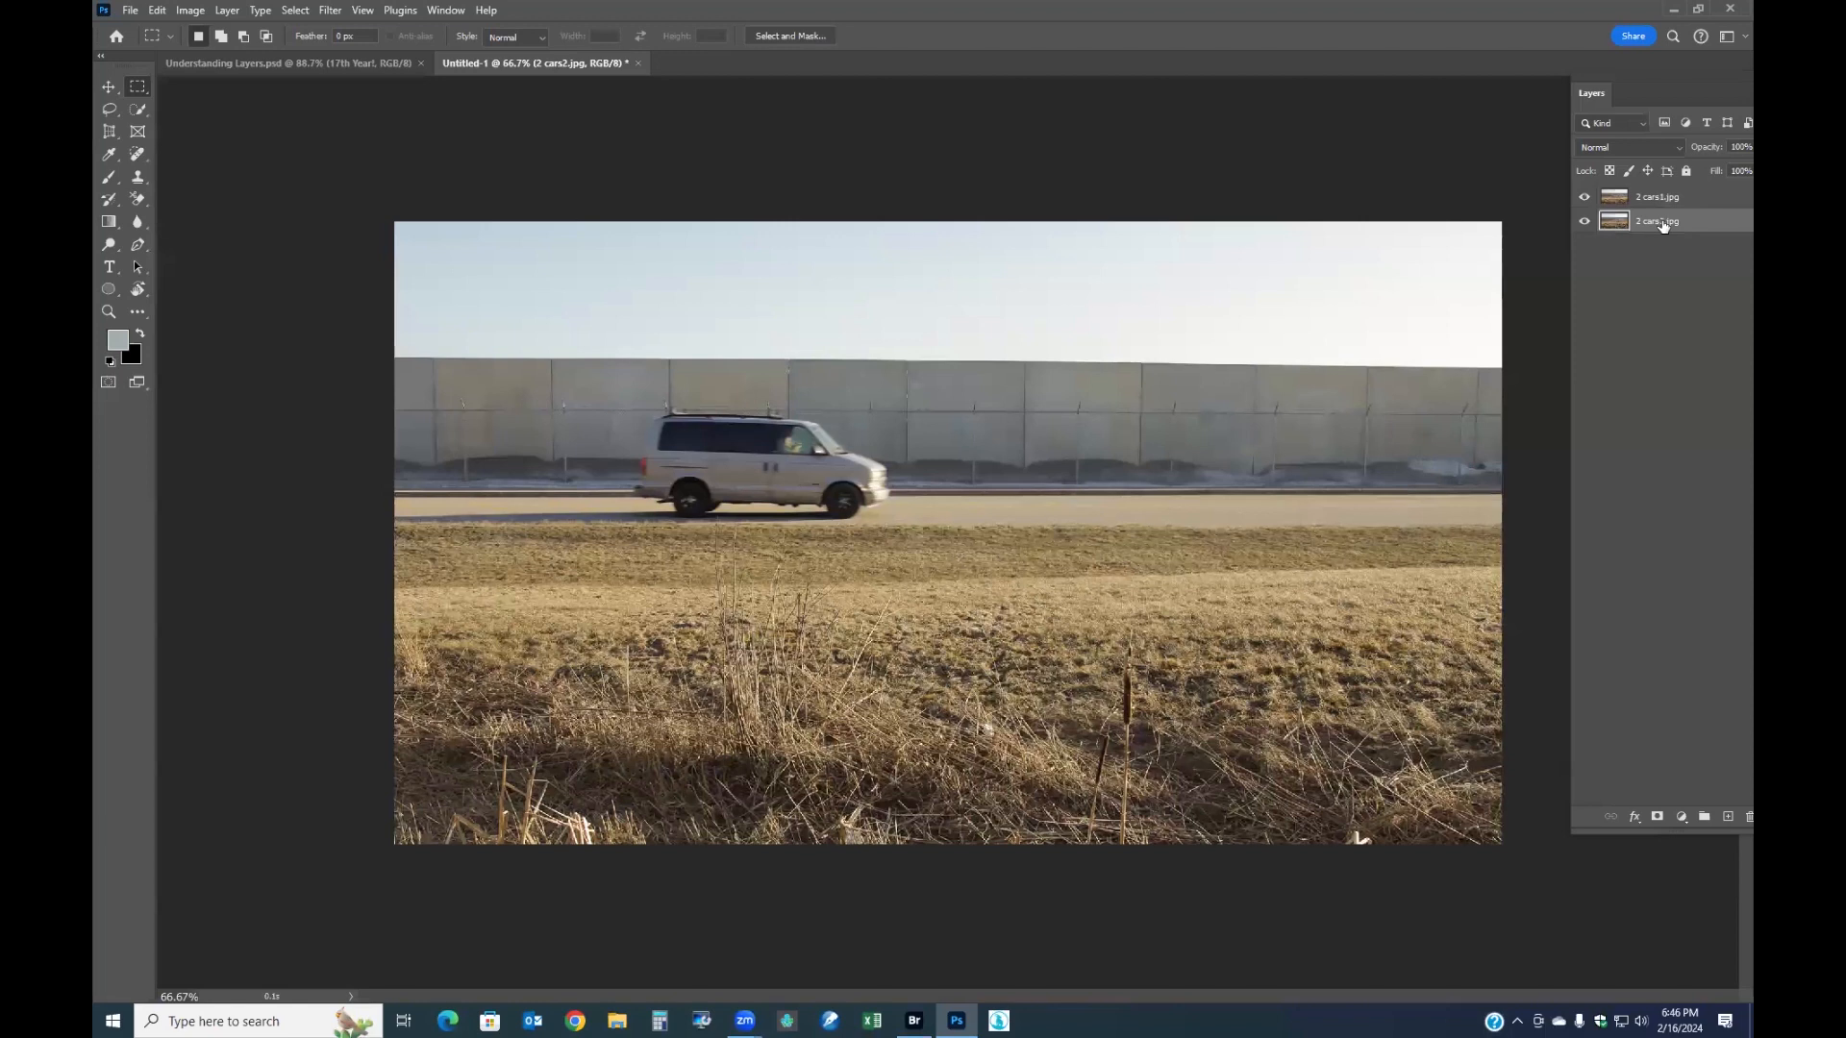
{"action": "left_click_drag", "start_coordinate": [1663, 223], "coordinate": [1659, 193]}
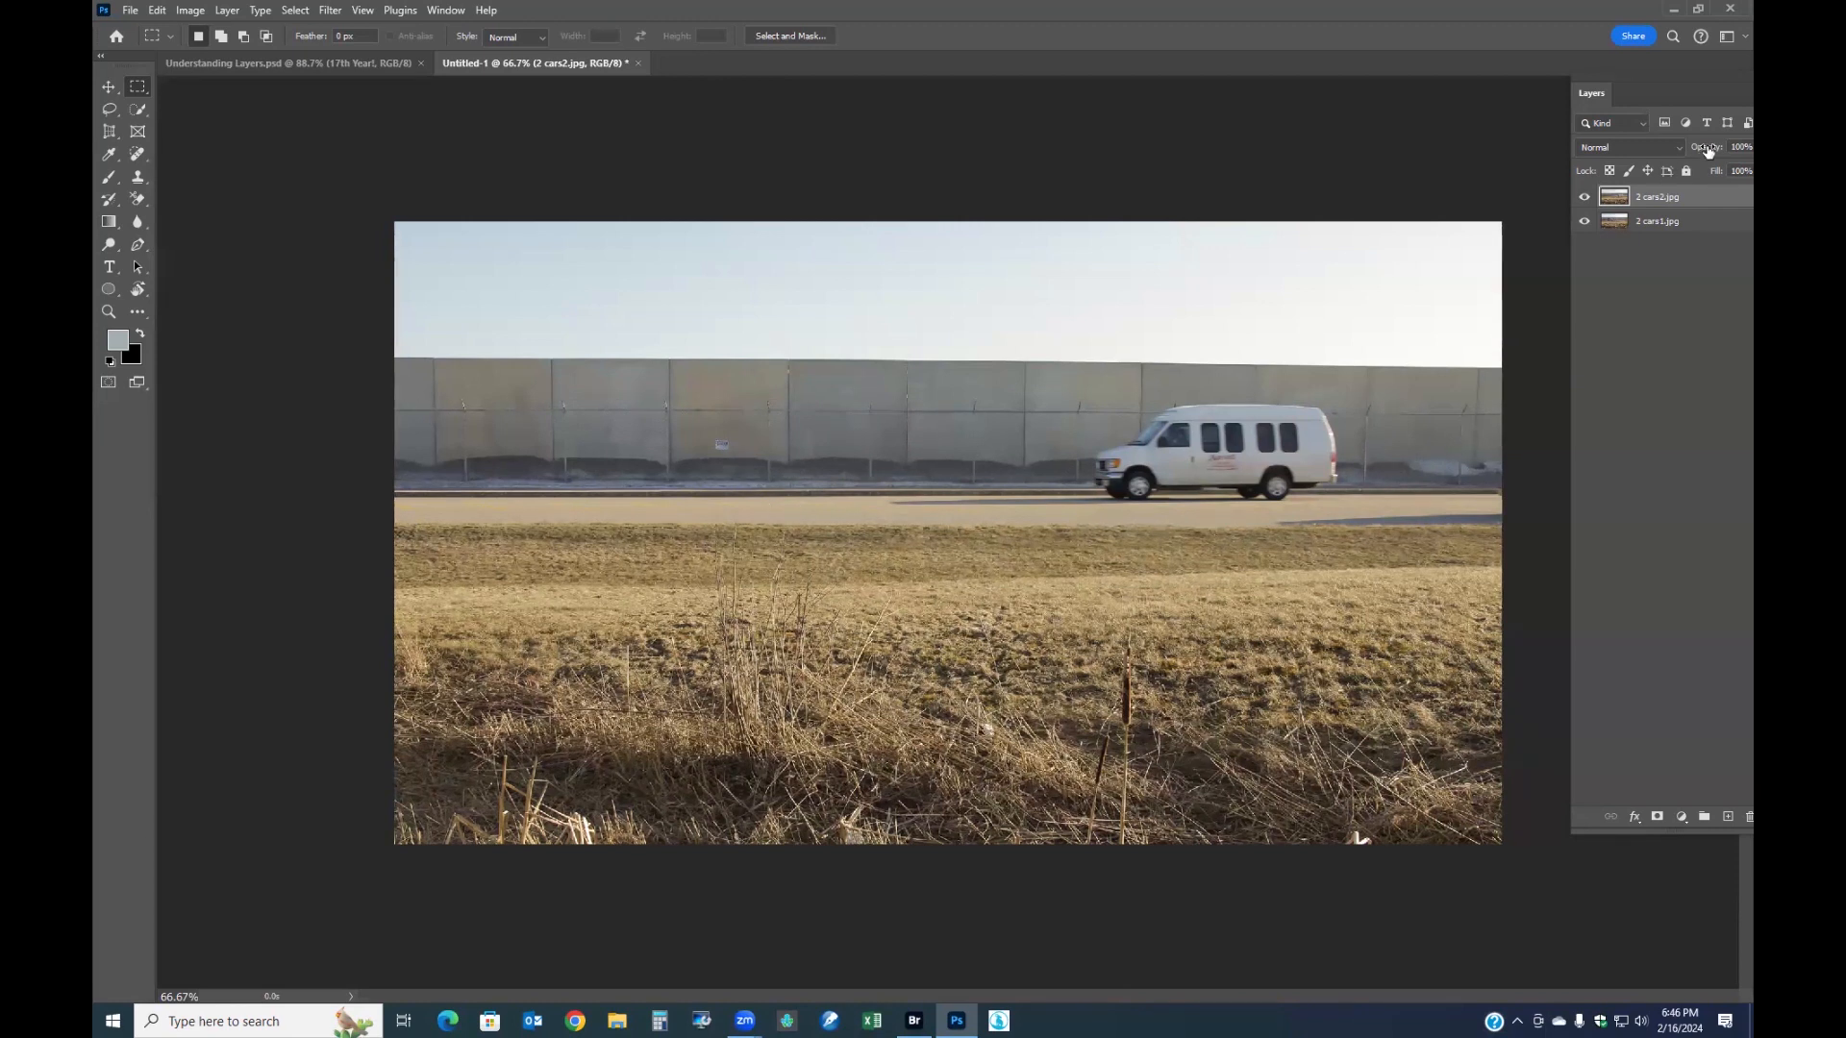
- Try reduced opacity on the 2 cars2.jpg layer to blend in the photo beneath, and return it to 100%
{"action": "mouse_move", "coordinate": [1715, 151]}
{"action": "left_mouse_down"}
{"action": "mouse_move", "coordinate": [1638, 150]}
{"action": "mouse_move", "coordinate": [1720, 162]}
{"action": "left_mouse_up"}
{"action": "left_click_drag", "start_coordinate": [1721, 161], "coordinate": [1709, 152]}
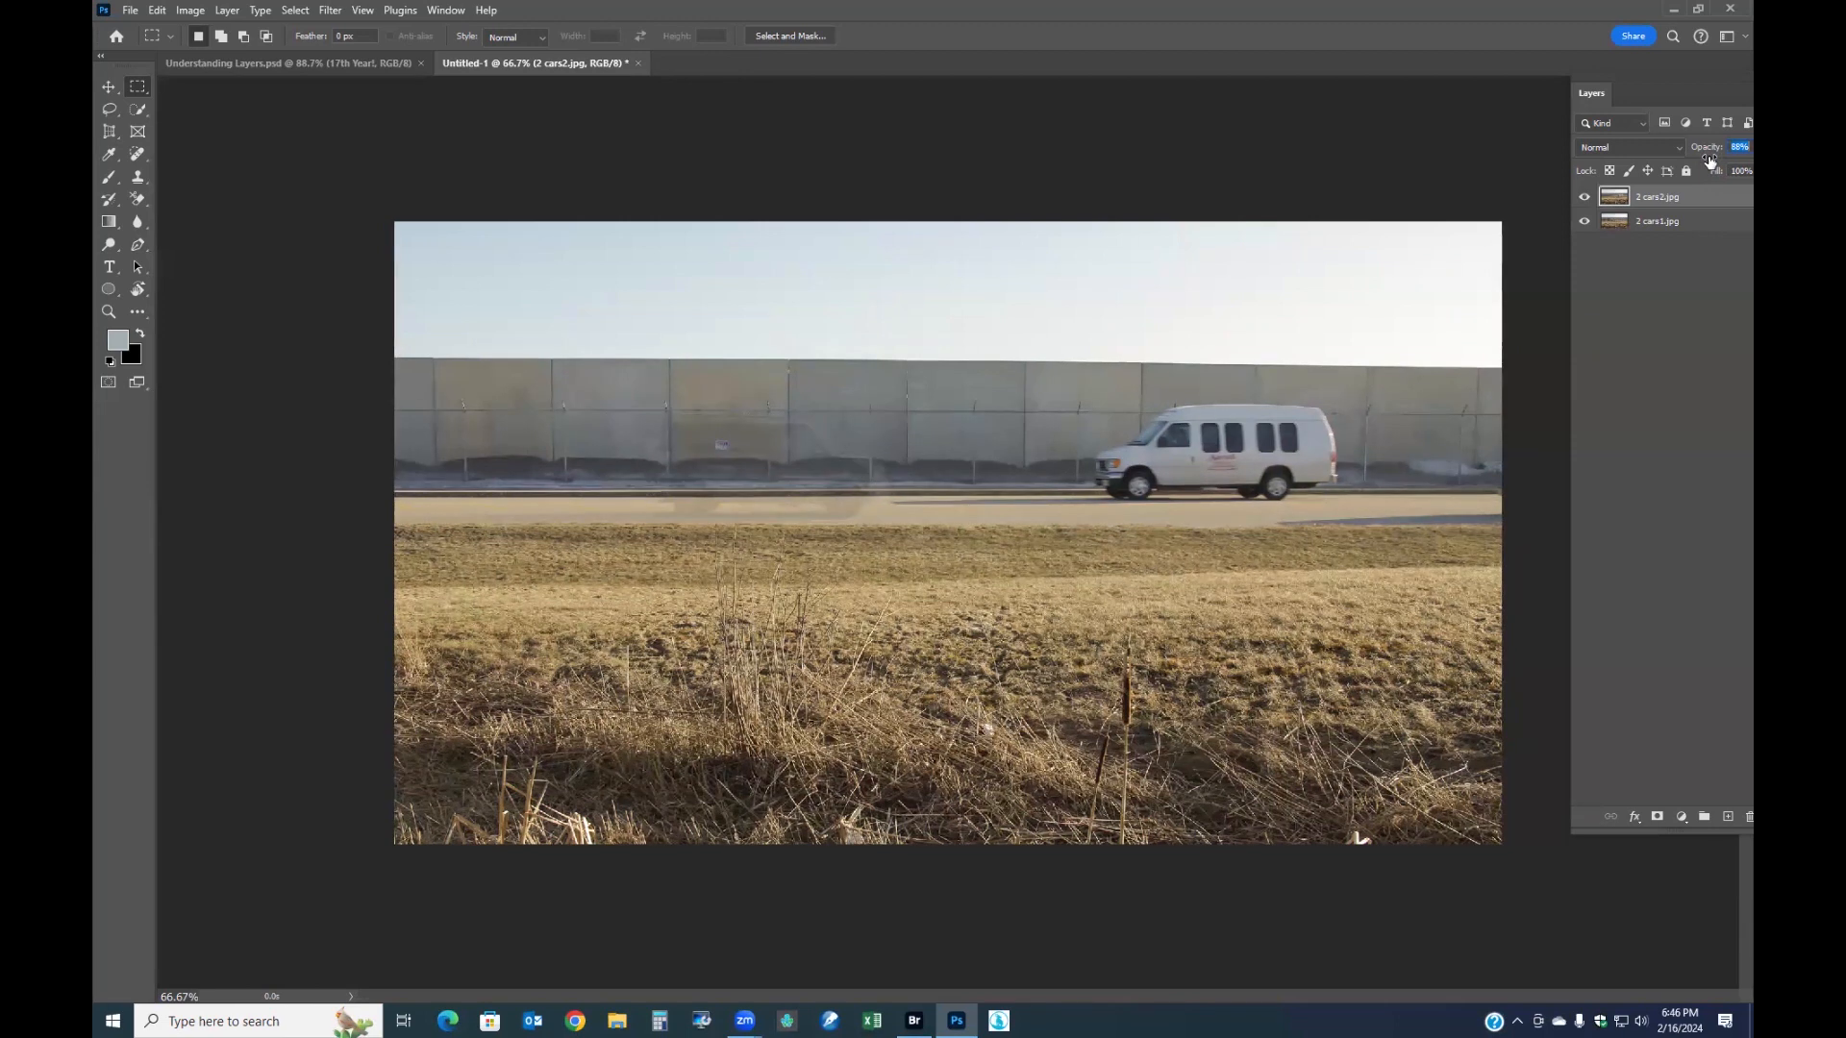
{"action": "left_click_drag", "start_coordinate": [1709, 160], "coordinate": [1590, 140]}
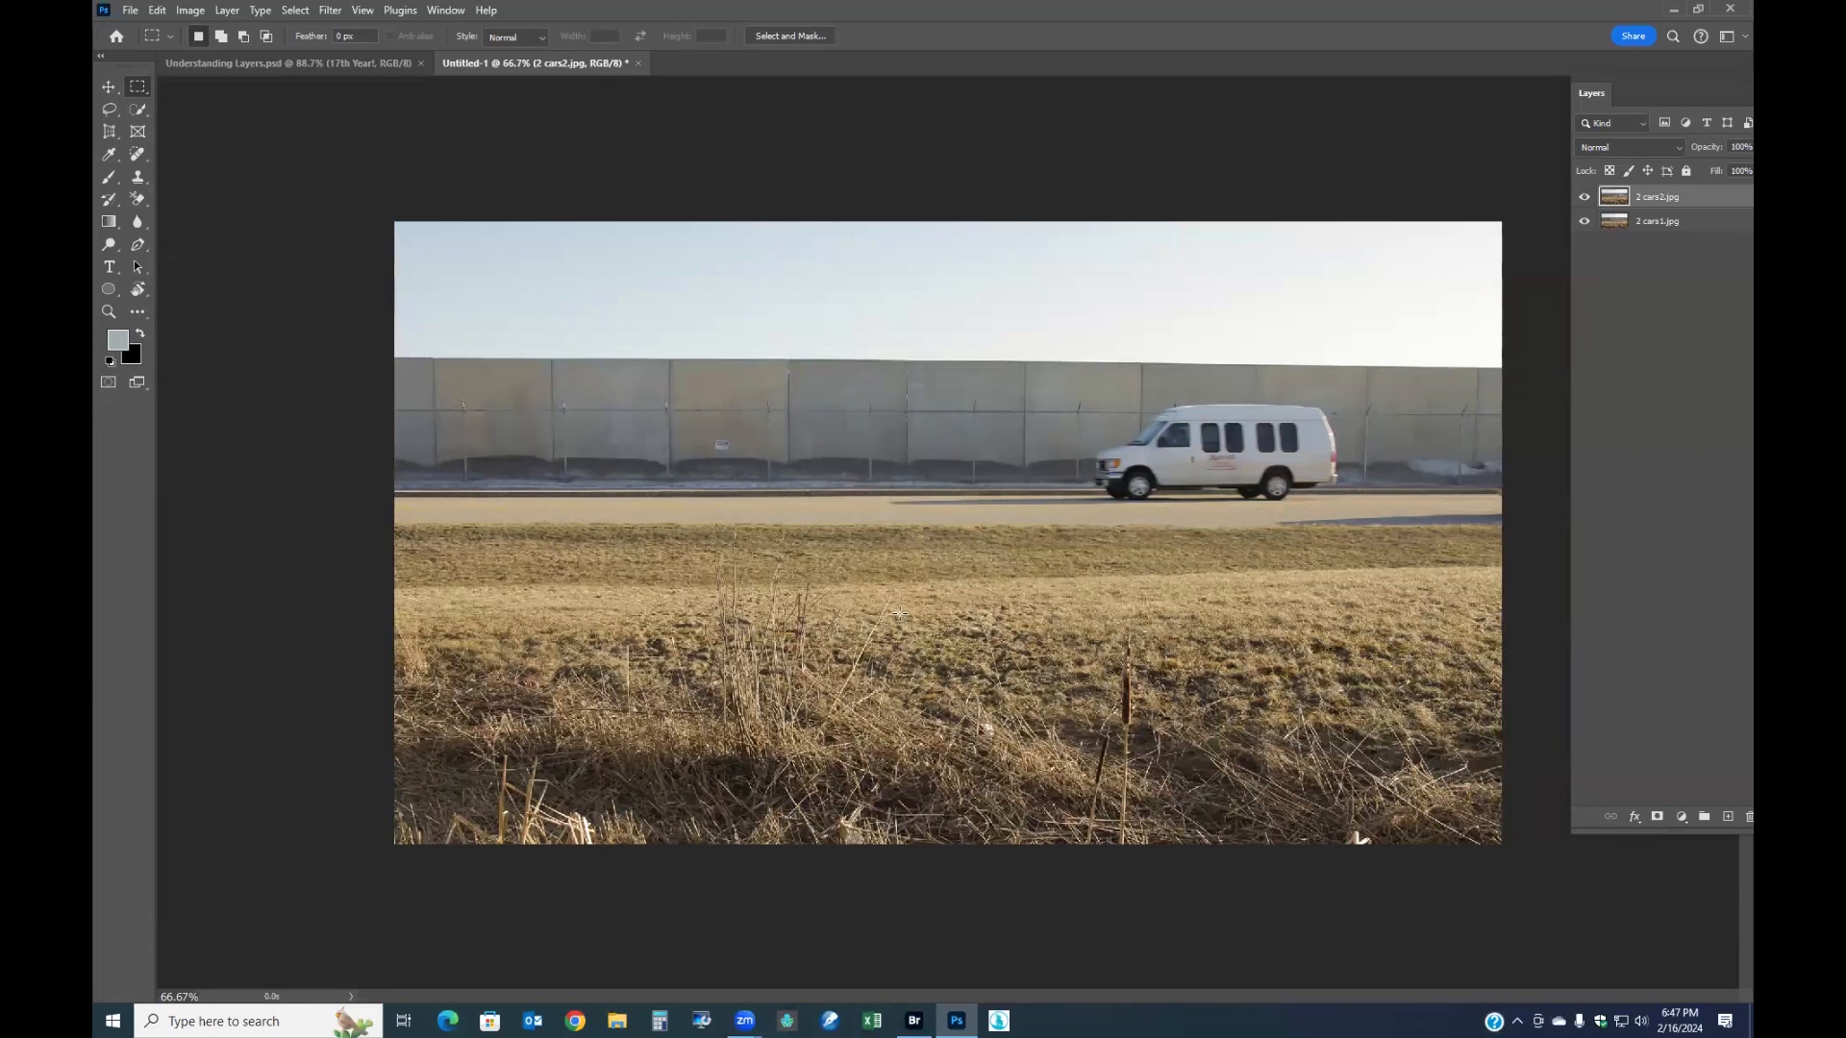
- Check the van beneath by briefly hiding the 2 cars2.jpg layer, and add a white layer mask to 2 cars2.jpg
{"action": "left_click", "coordinate": [1584, 198]}
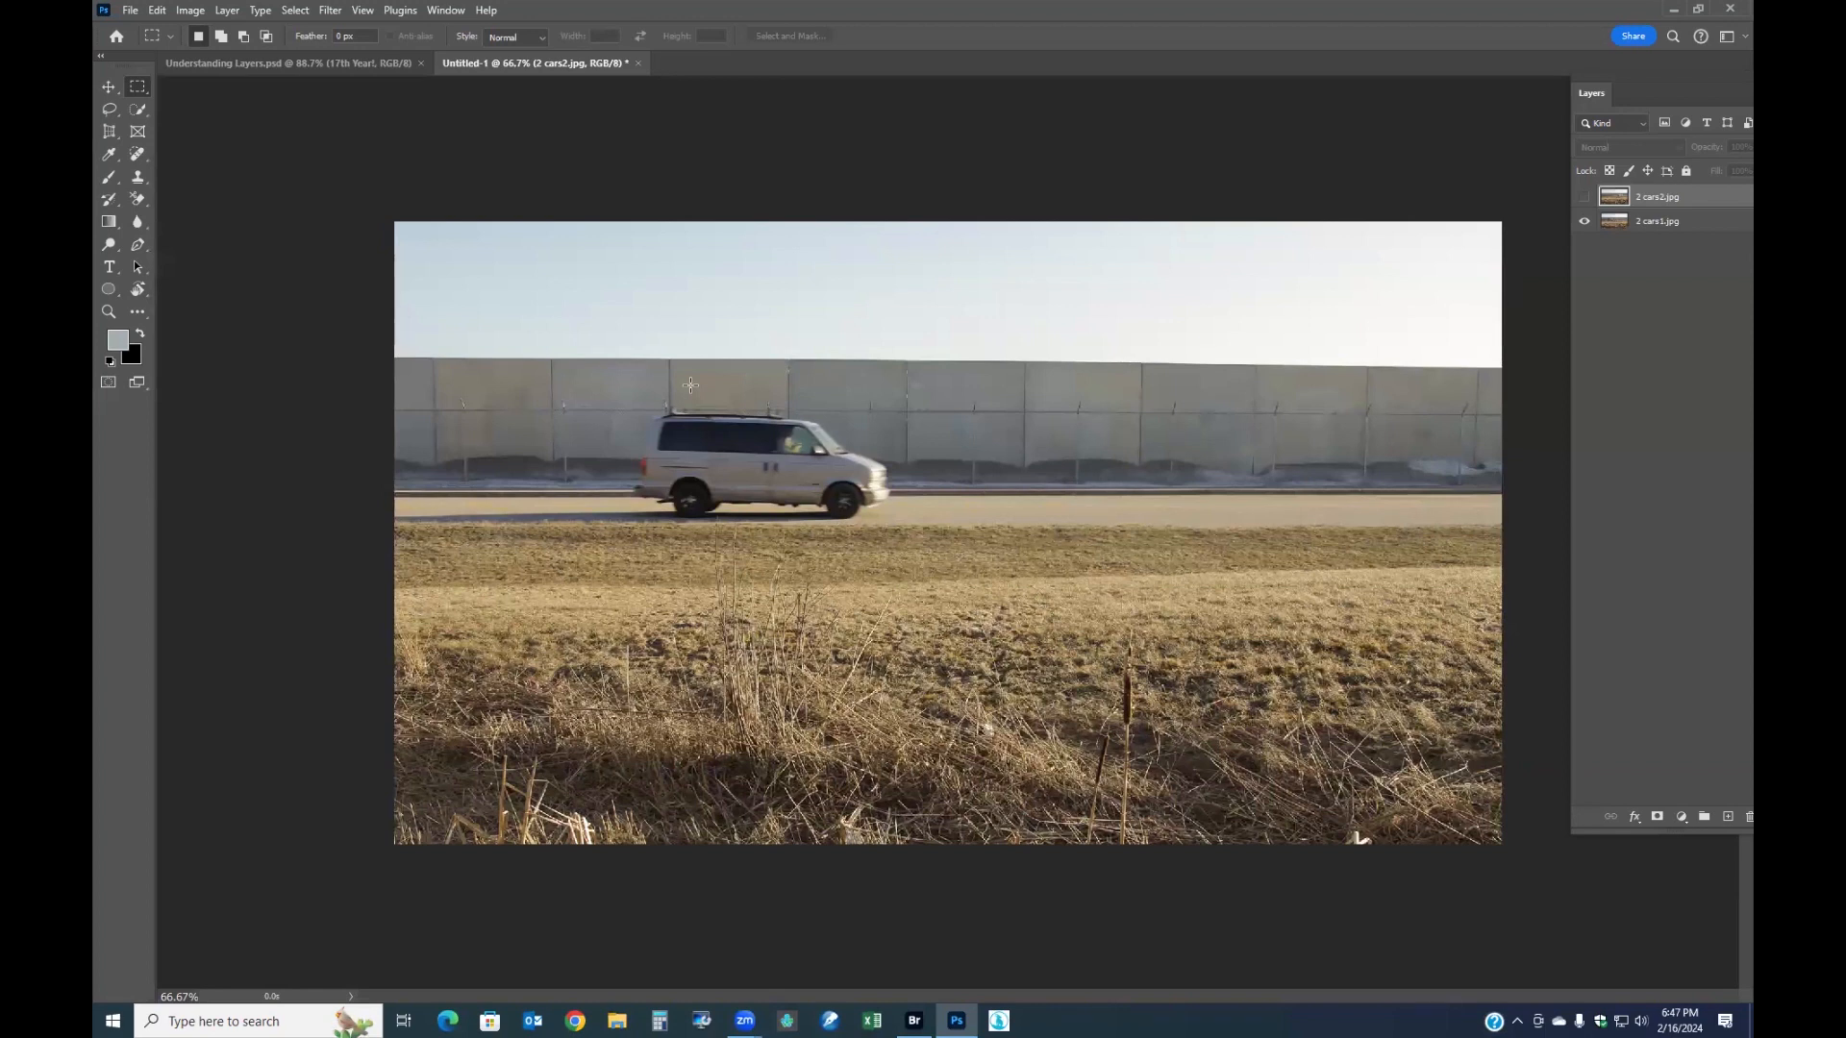
{"action": "left_click", "coordinate": [1584, 197]}
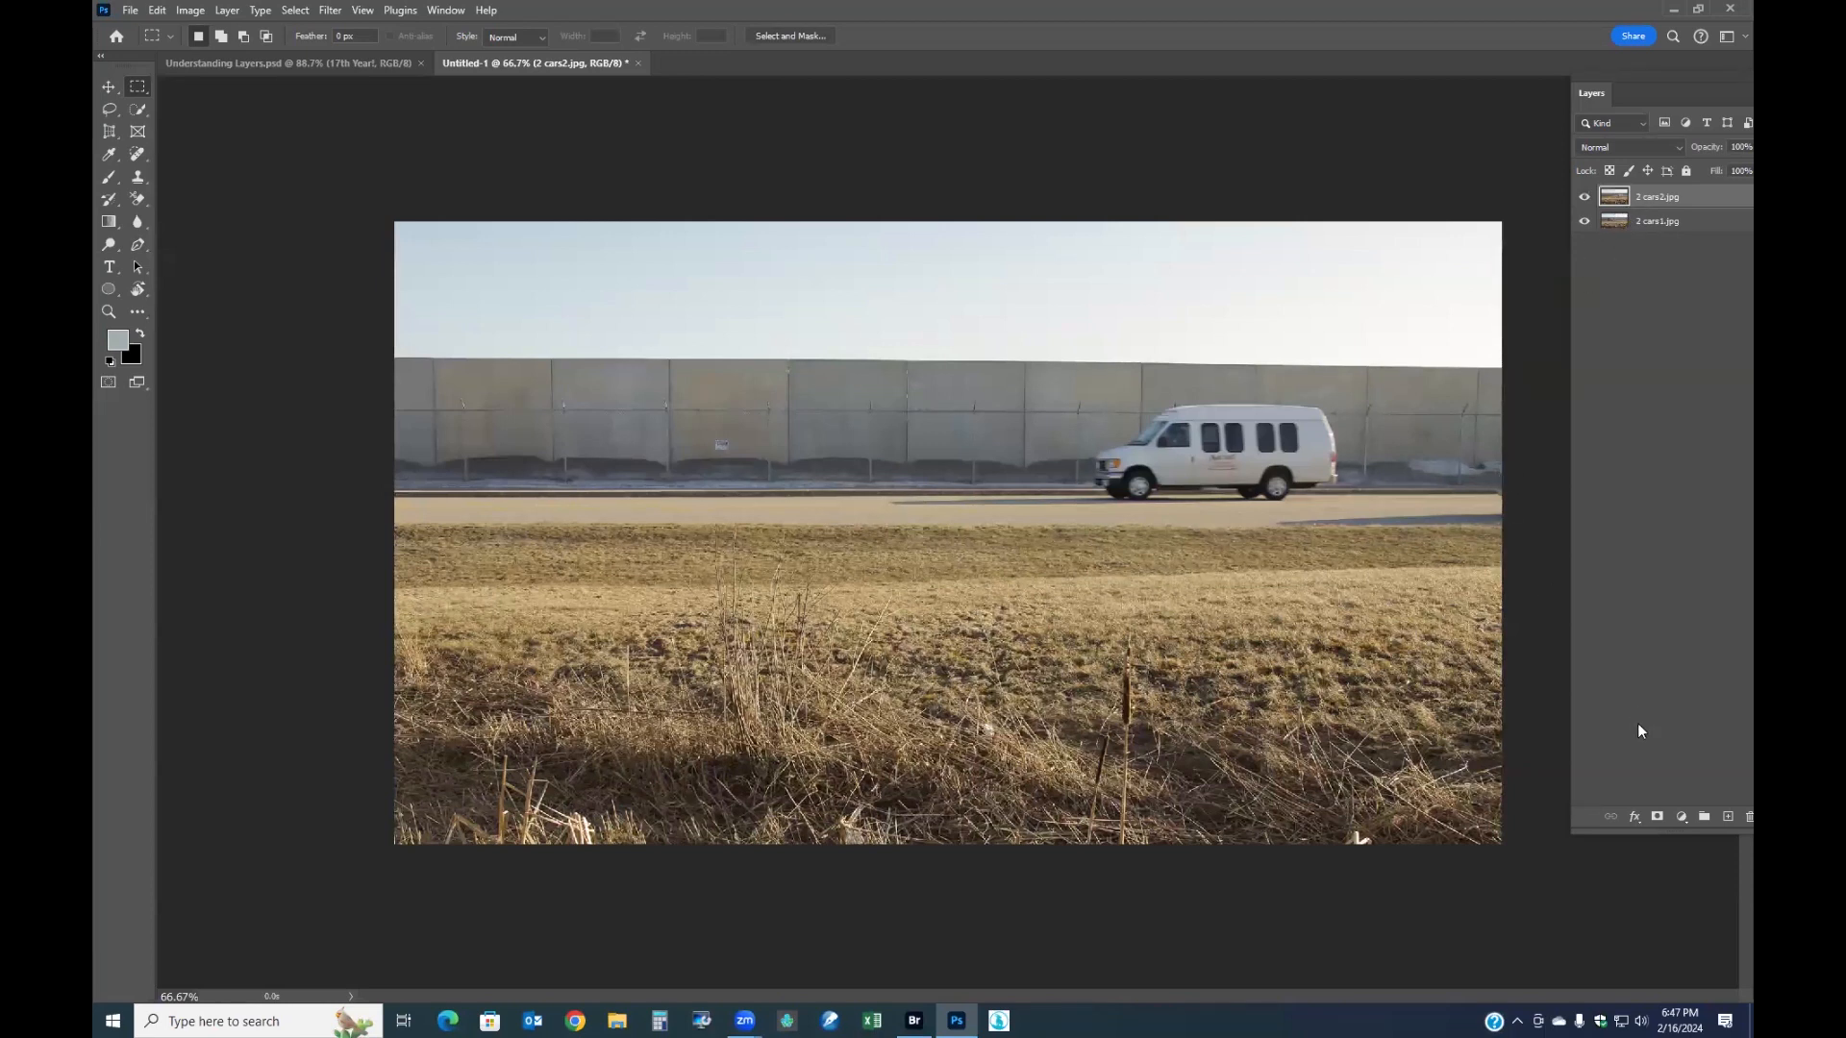
{"action": "left_click", "coordinate": [1659, 817]}
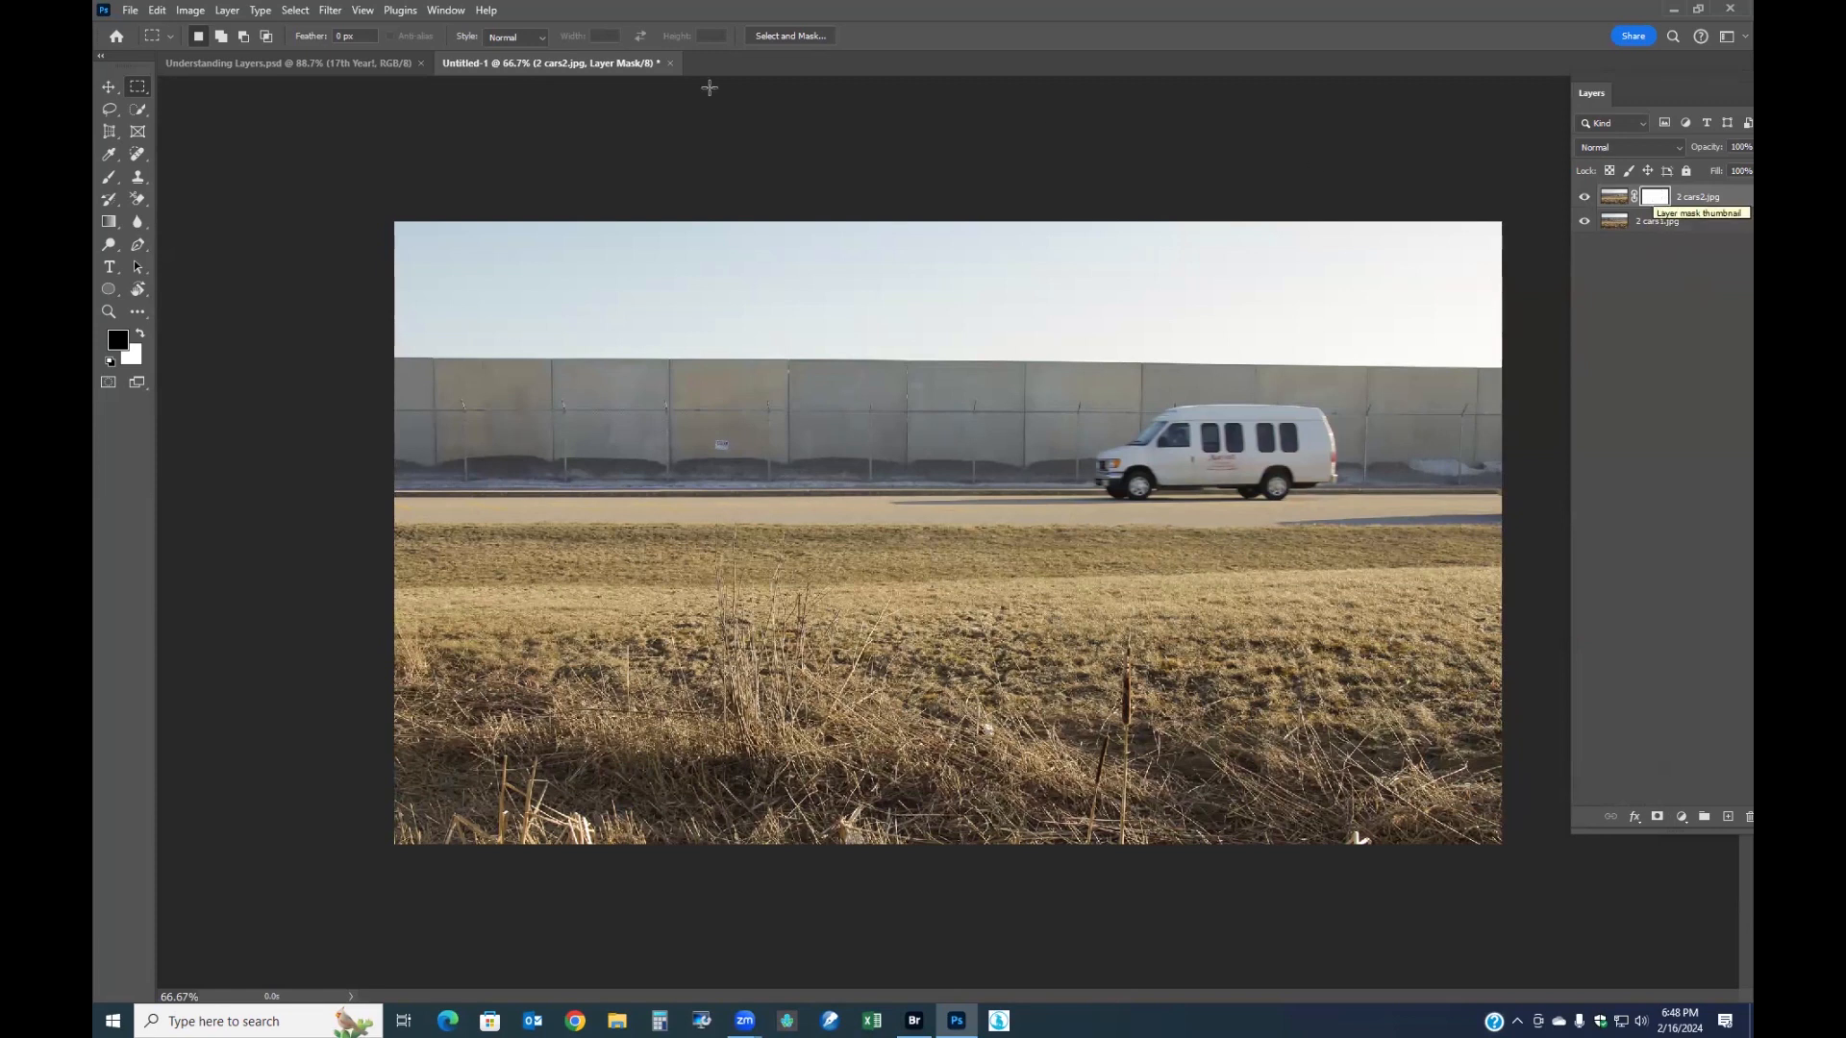
- Paint black with the Brush tool on the 2 cars2.jpg layer mask to reveal the silver van and its shadow from the layer below
{"action": "left_click", "coordinate": [112, 179]}
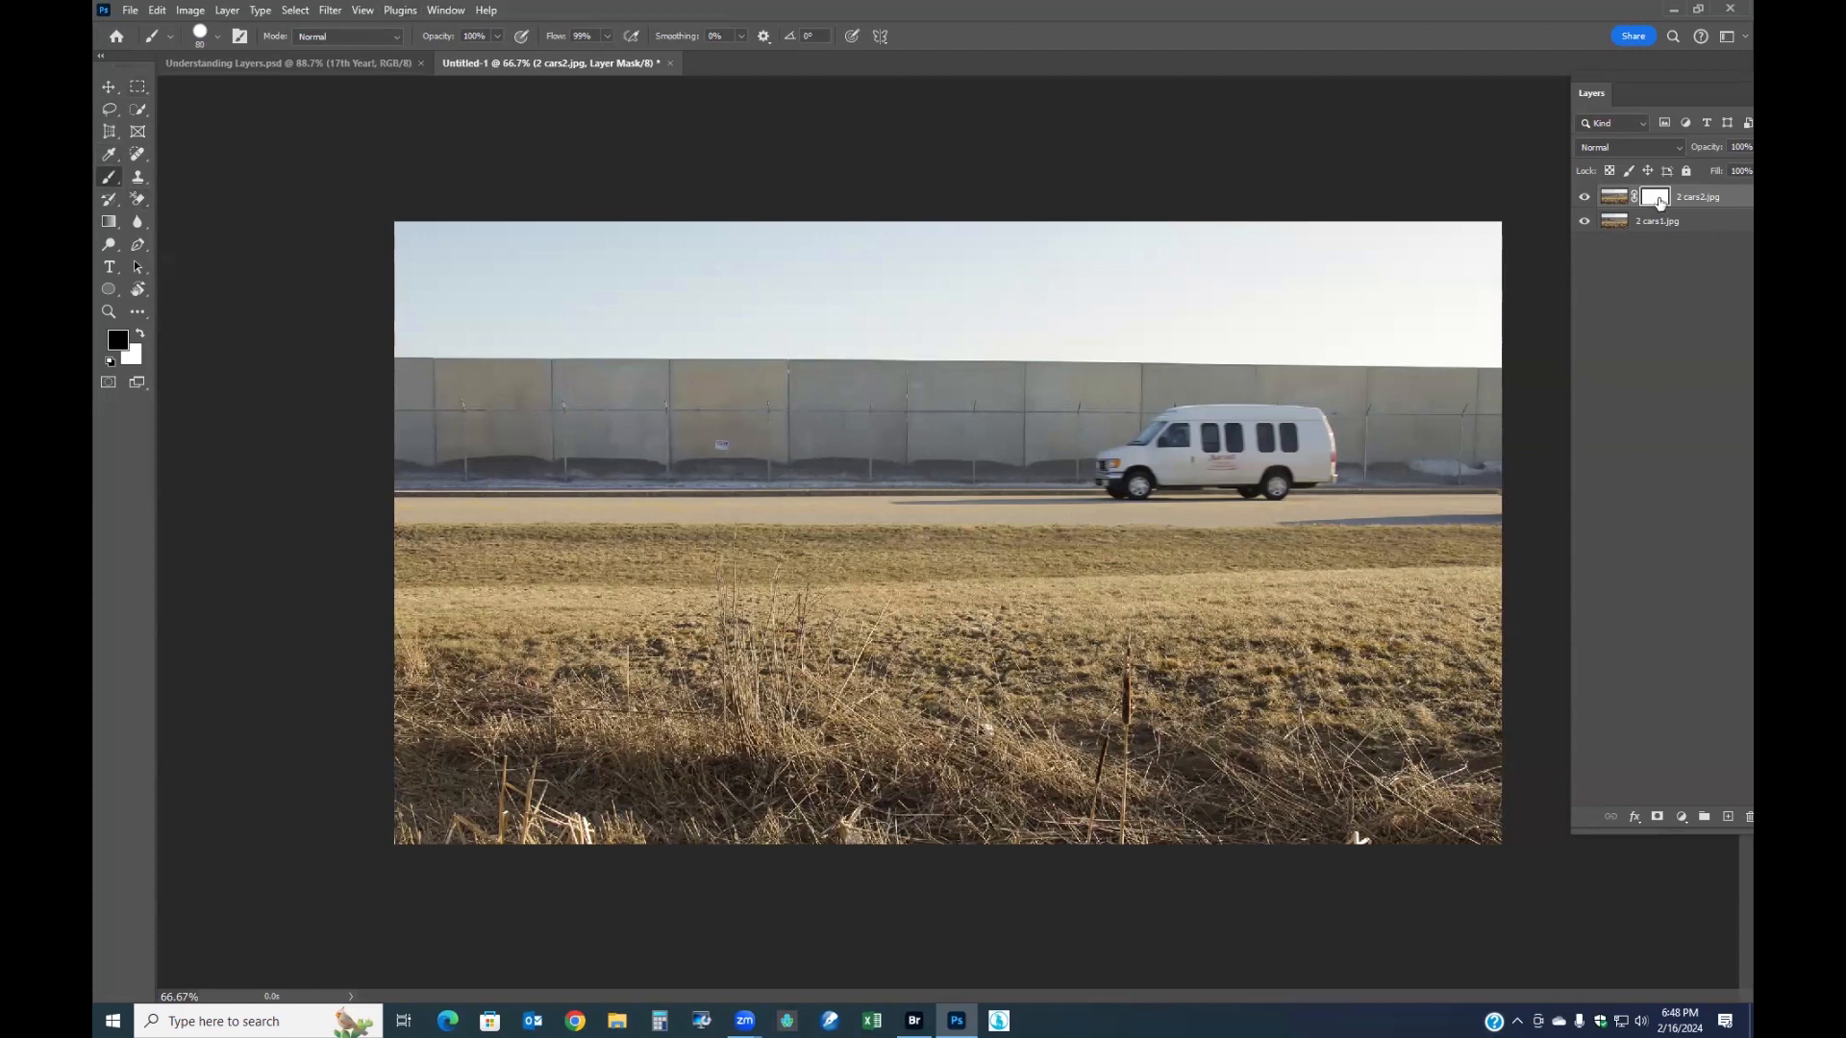
{"action": "mouse_move", "coordinate": [803, 466]}
{"action": "left_mouse_down"}
{"action": "mouse_move", "coordinate": [689, 452]}
{"action": "mouse_move", "coordinate": [685, 476]}
{"action": "mouse_move", "coordinate": [852, 513]}
{"action": "mouse_move", "coordinate": [806, 493]}
{"action": "mouse_move", "coordinate": [637, 495]}
{"action": "mouse_move", "coordinate": [704, 513]}
{"action": "mouse_move", "coordinate": [744, 513]}
{"action": "mouse_move", "coordinate": [577, 490]}
{"action": "mouse_move", "coordinate": [650, 477]}
{"action": "mouse_move", "coordinate": [927, 498]}
{"action": "mouse_move", "coordinate": [767, 409]}
{"action": "mouse_move", "coordinate": [654, 422]}
{"action": "mouse_move", "coordinate": [634, 465]}
{"action": "mouse_move", "coordinate": [642, 426]}
{"action": "mouse_move", "coordinate": [642, 494]}
{"action": "mouse_move", "coordinate": [394, 504]}
{"action": "mouse_move", "coordinate": [721, 511]}
{"action": "mouse_move", "coordinate": [809, 489]}
{"action": "mouse_move", "coordinate": [797, 436]}
{"action": "mouse_move", "coordinate": [638, 407]}
{"action": "mouse_move", "coordinate": [722, 432]}
{"action": "mouse_move", "coordinate": [654, 427]}
{"action": "mouse_move", "coordinate": [634, 468]}
{"action": "mouse_move", "coordinate": [862, 507]}
{"action": "mouse_move", "coordinate": [896, 493]}
{"action": "mouse_move", "coordinate": [895, 468]}
{"action": "mouse_move", "coordinate": [850, 485]}
{"action": "left_mouse_up"}
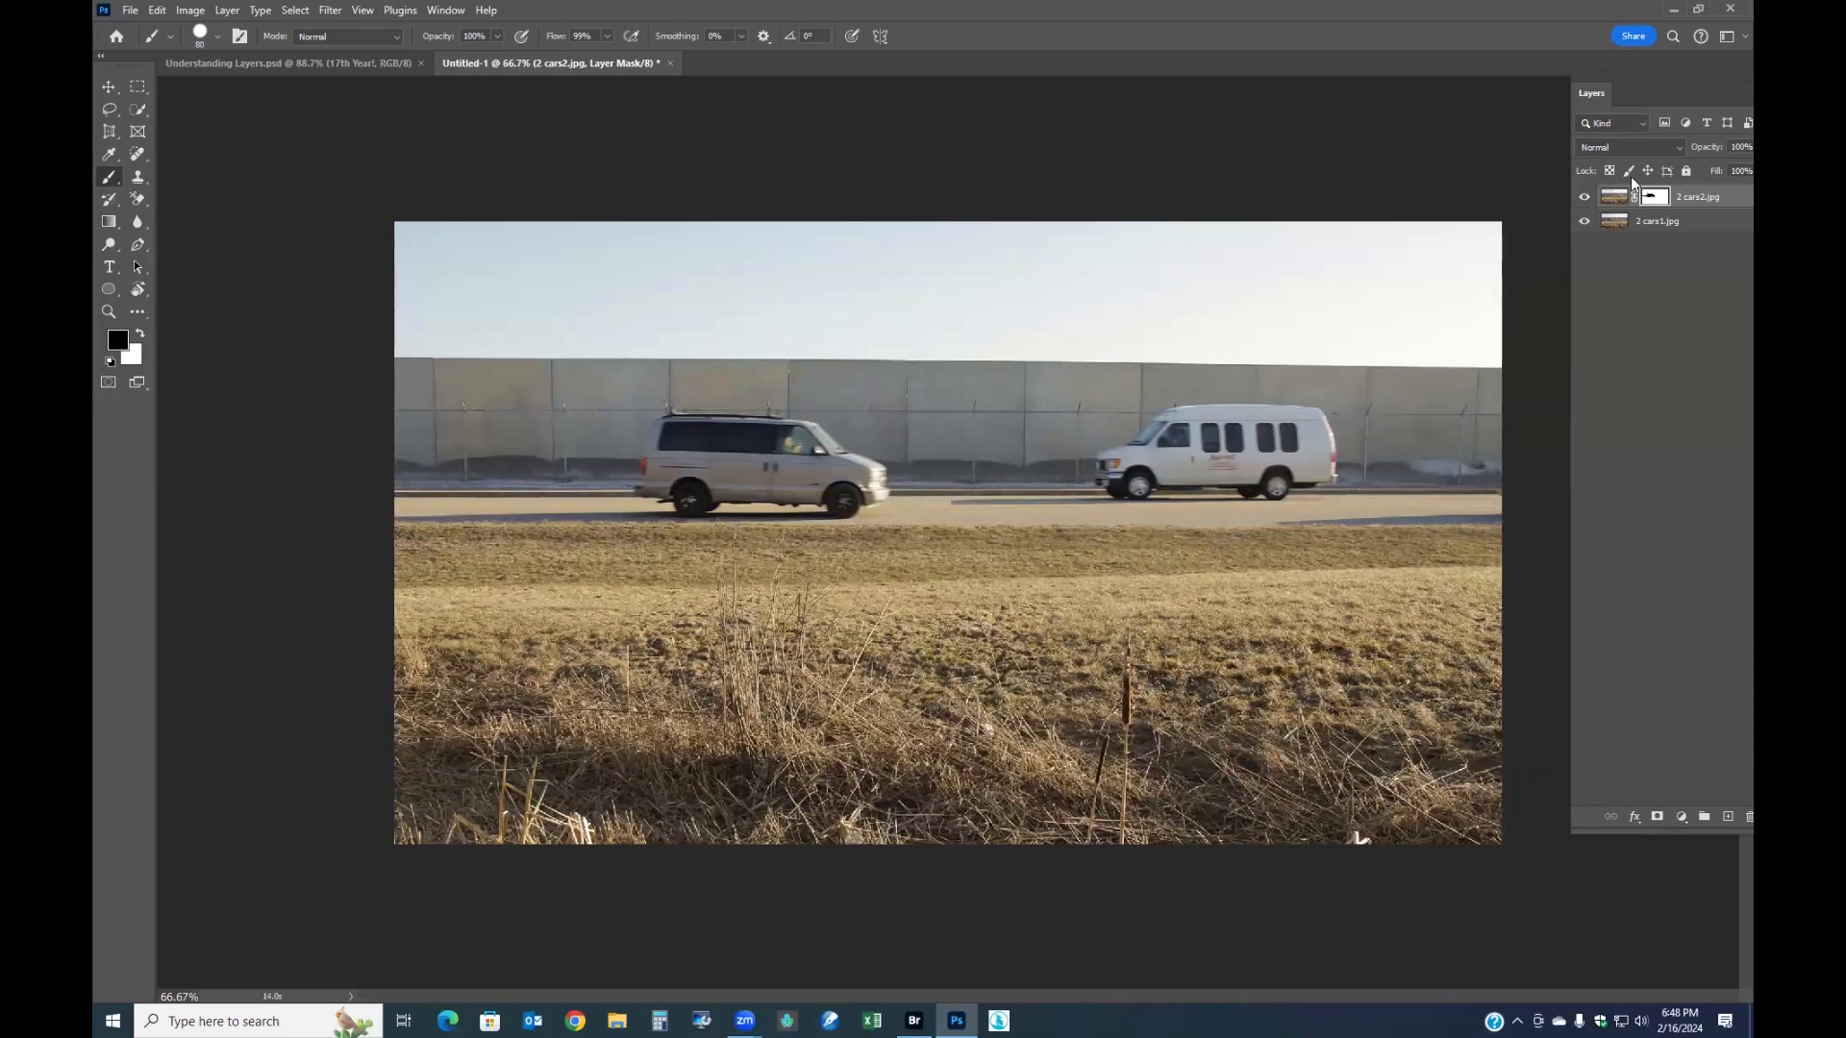
- Examine the painted mask by toggling the 2 cars1.jpg layer's visibility and viewing the 2 cars2.jpg layer mask on its own
{"action": "left_click", "coordinate": [1584, 222]}
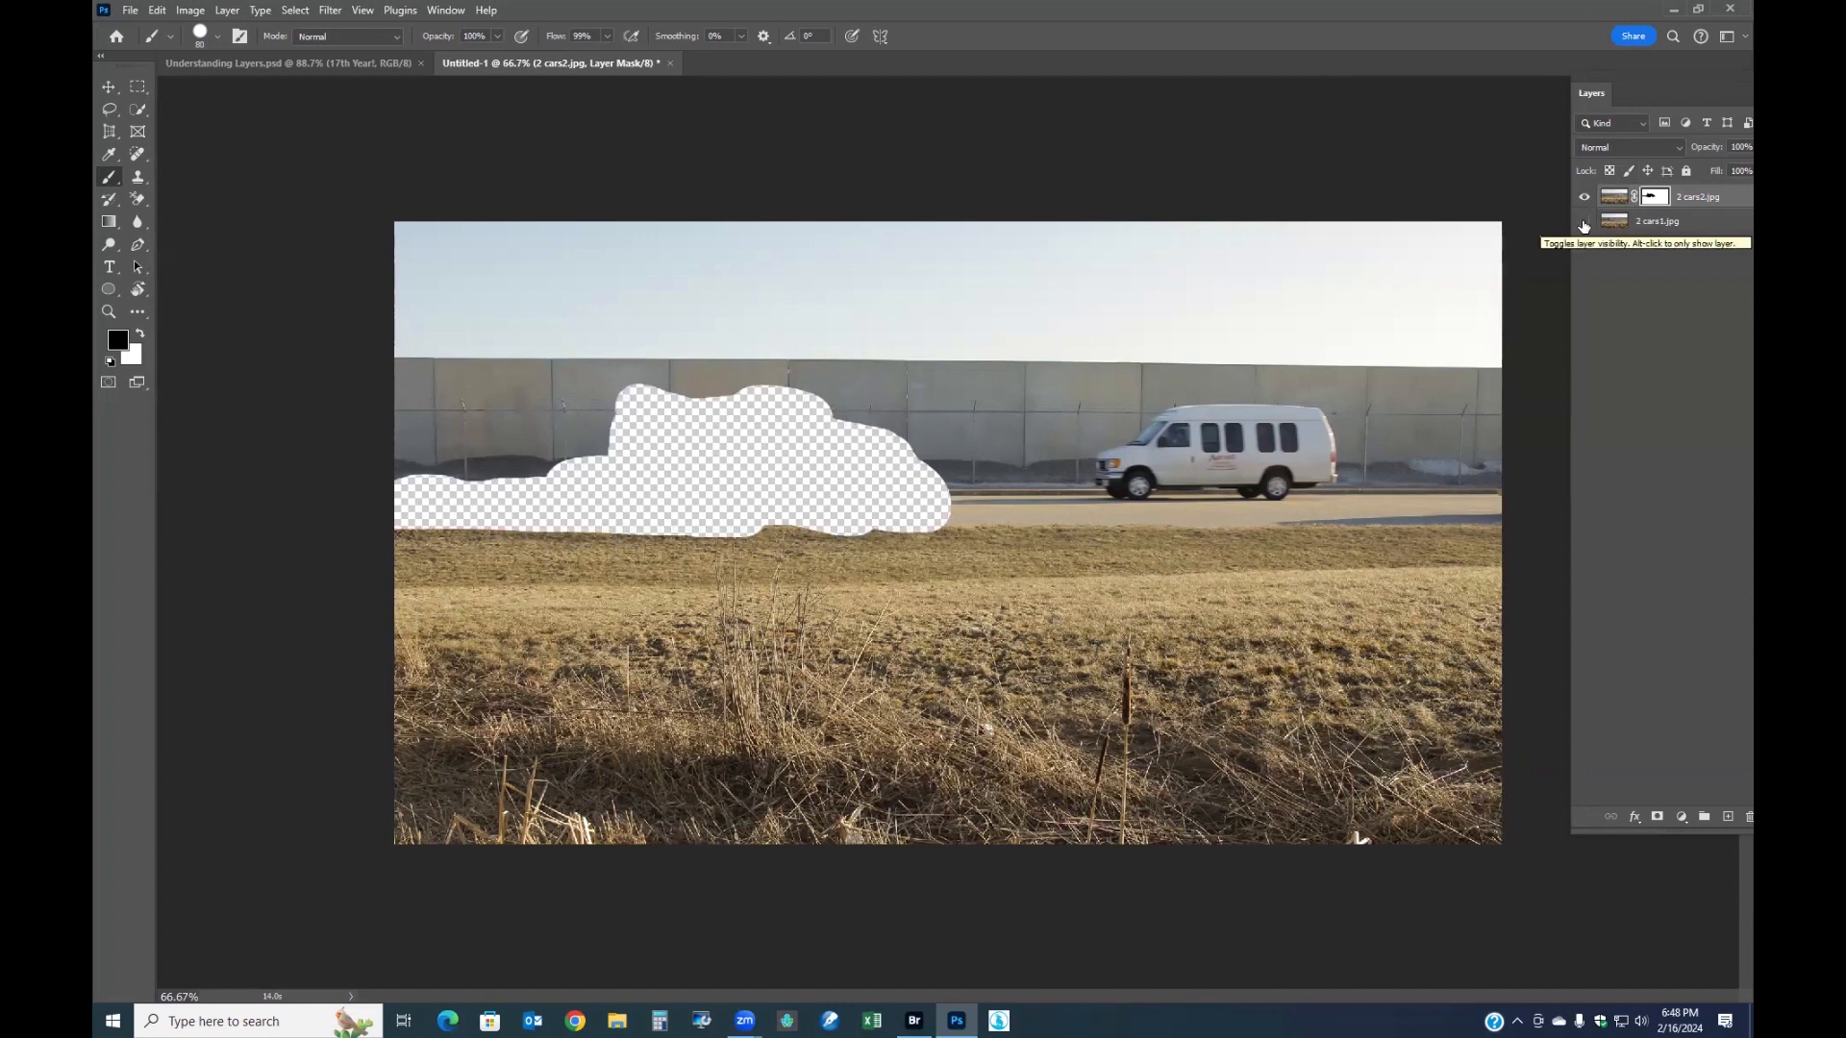
{"action": "left_click", "coordinate": [1584, 222]}
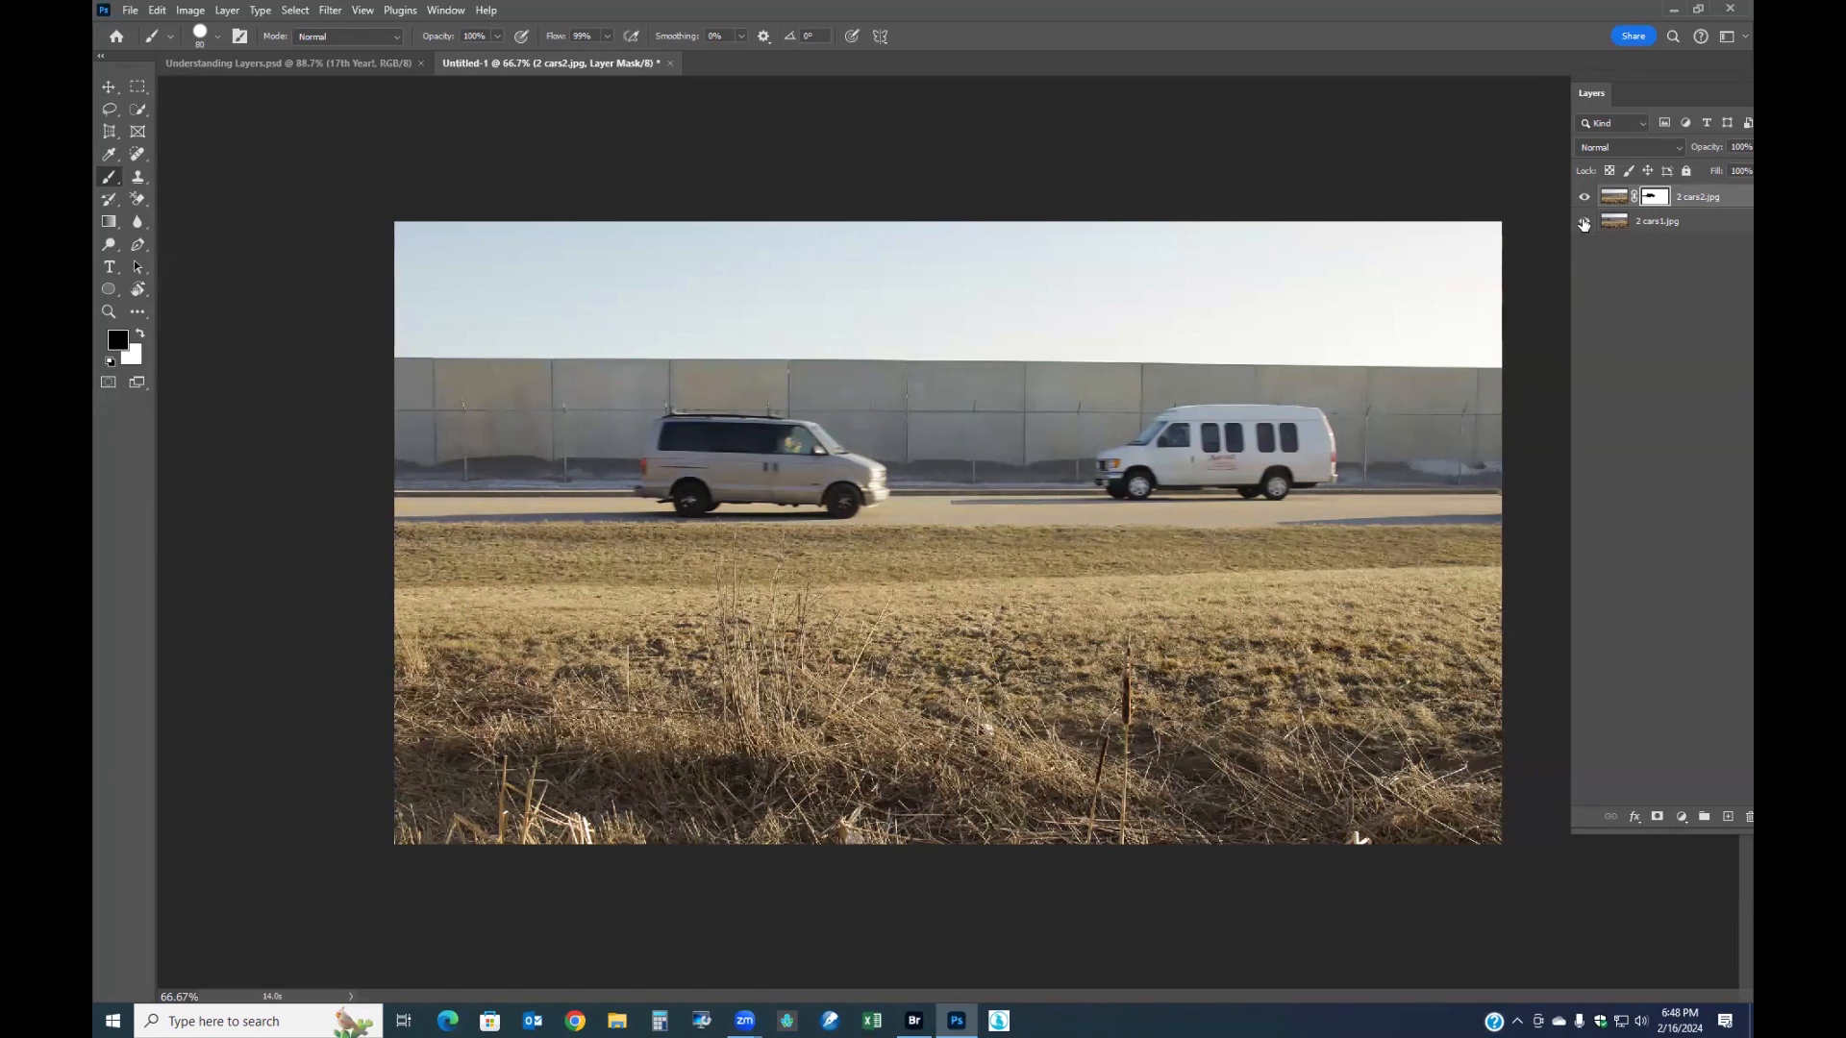
{"action": "left_click", "coordinate": [1584, 222]}
{"action": "left_click", "coordinate": [1661, 199], "text": "alt"}
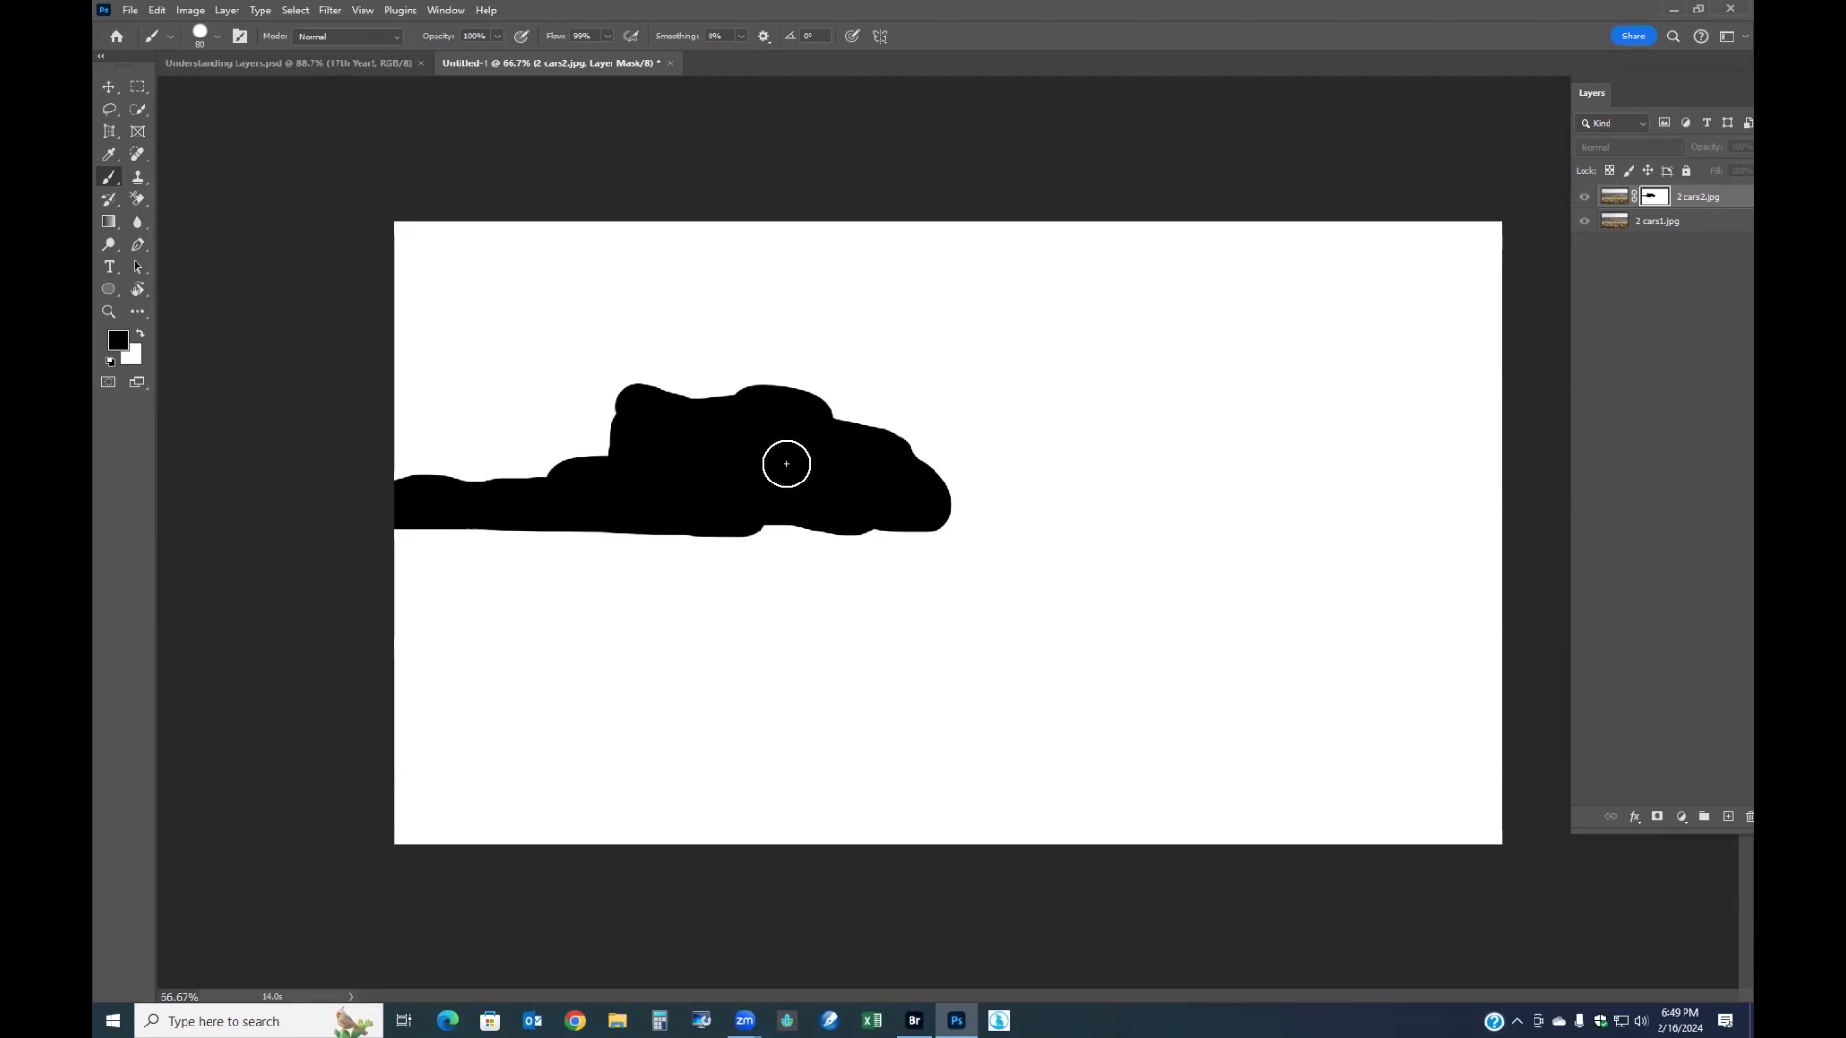
{"action": "left_click", "coordinate": [1614, 197]}
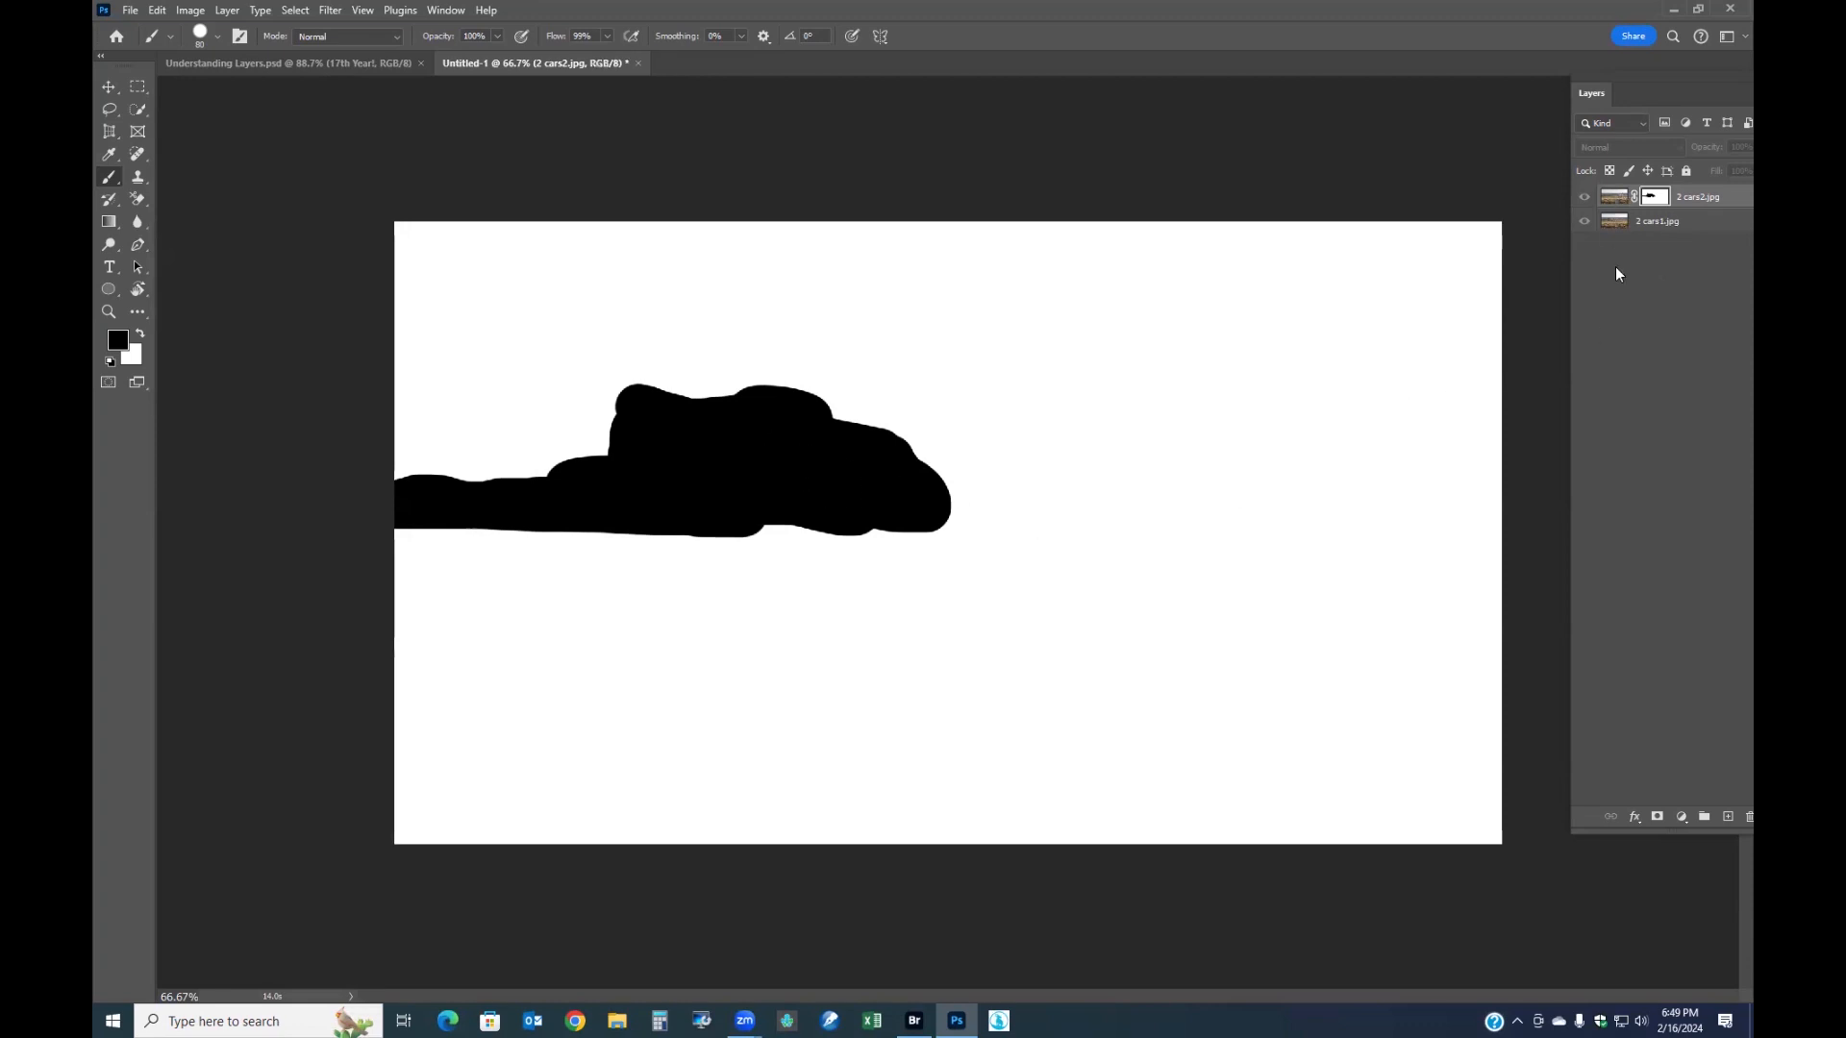
{"action": "left_click", "coordinate": [1585, 222]}
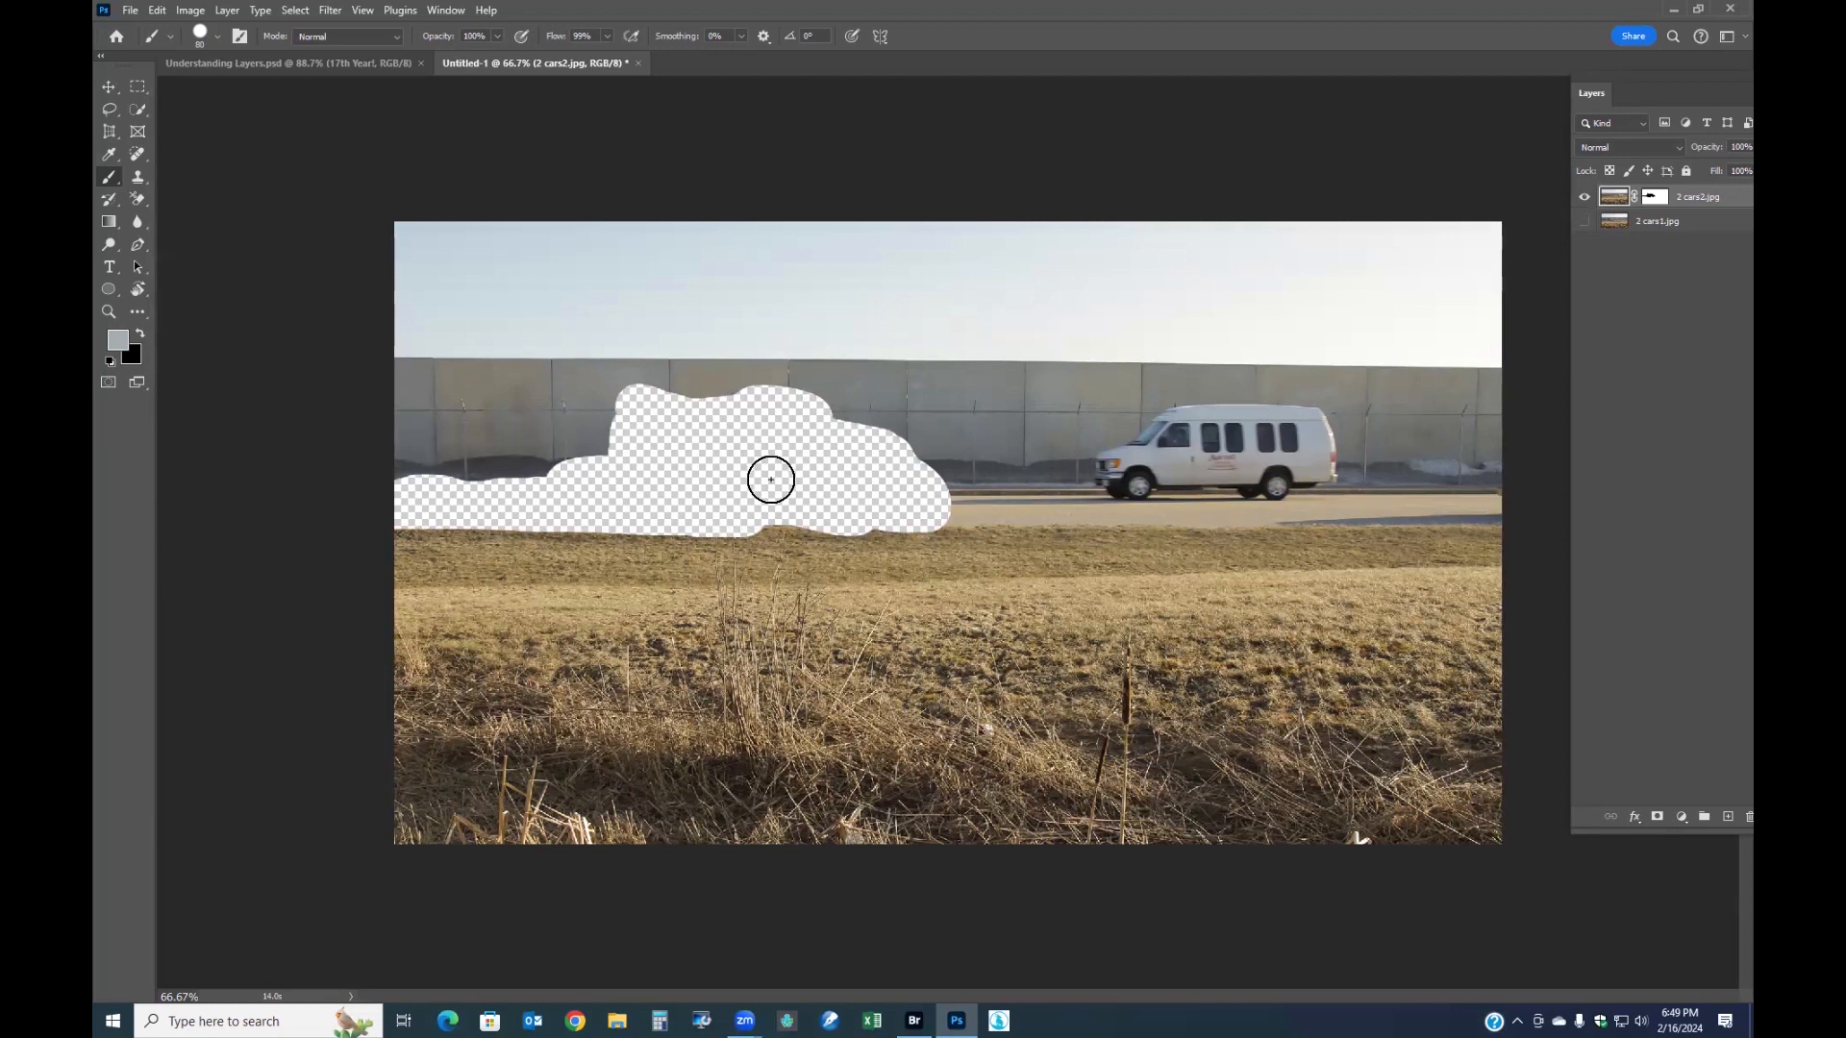
{"action": "left_click", "coordinate": [1585, 221]}
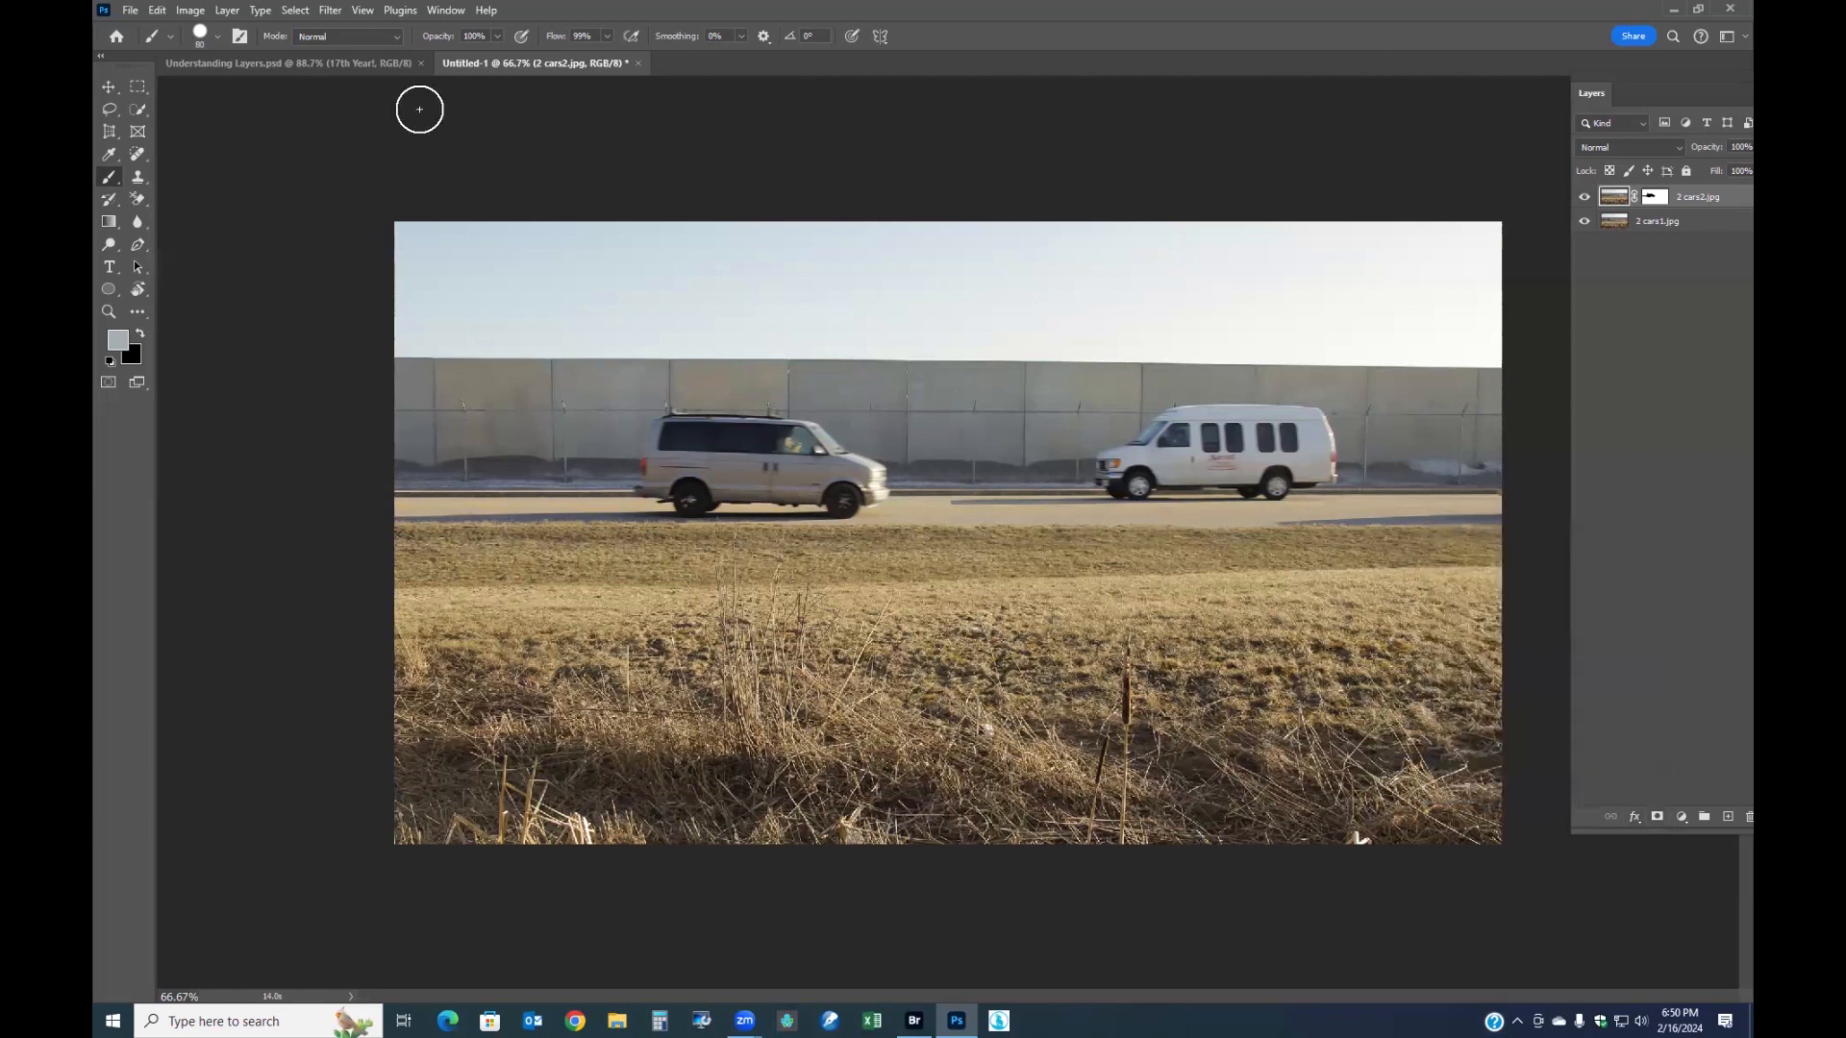
- Activate the Horizontal Type tool, browse the available fonts, and choose Franklin Gothic Heavy
{"action": "left_click", "coordinate": [138, 87]}
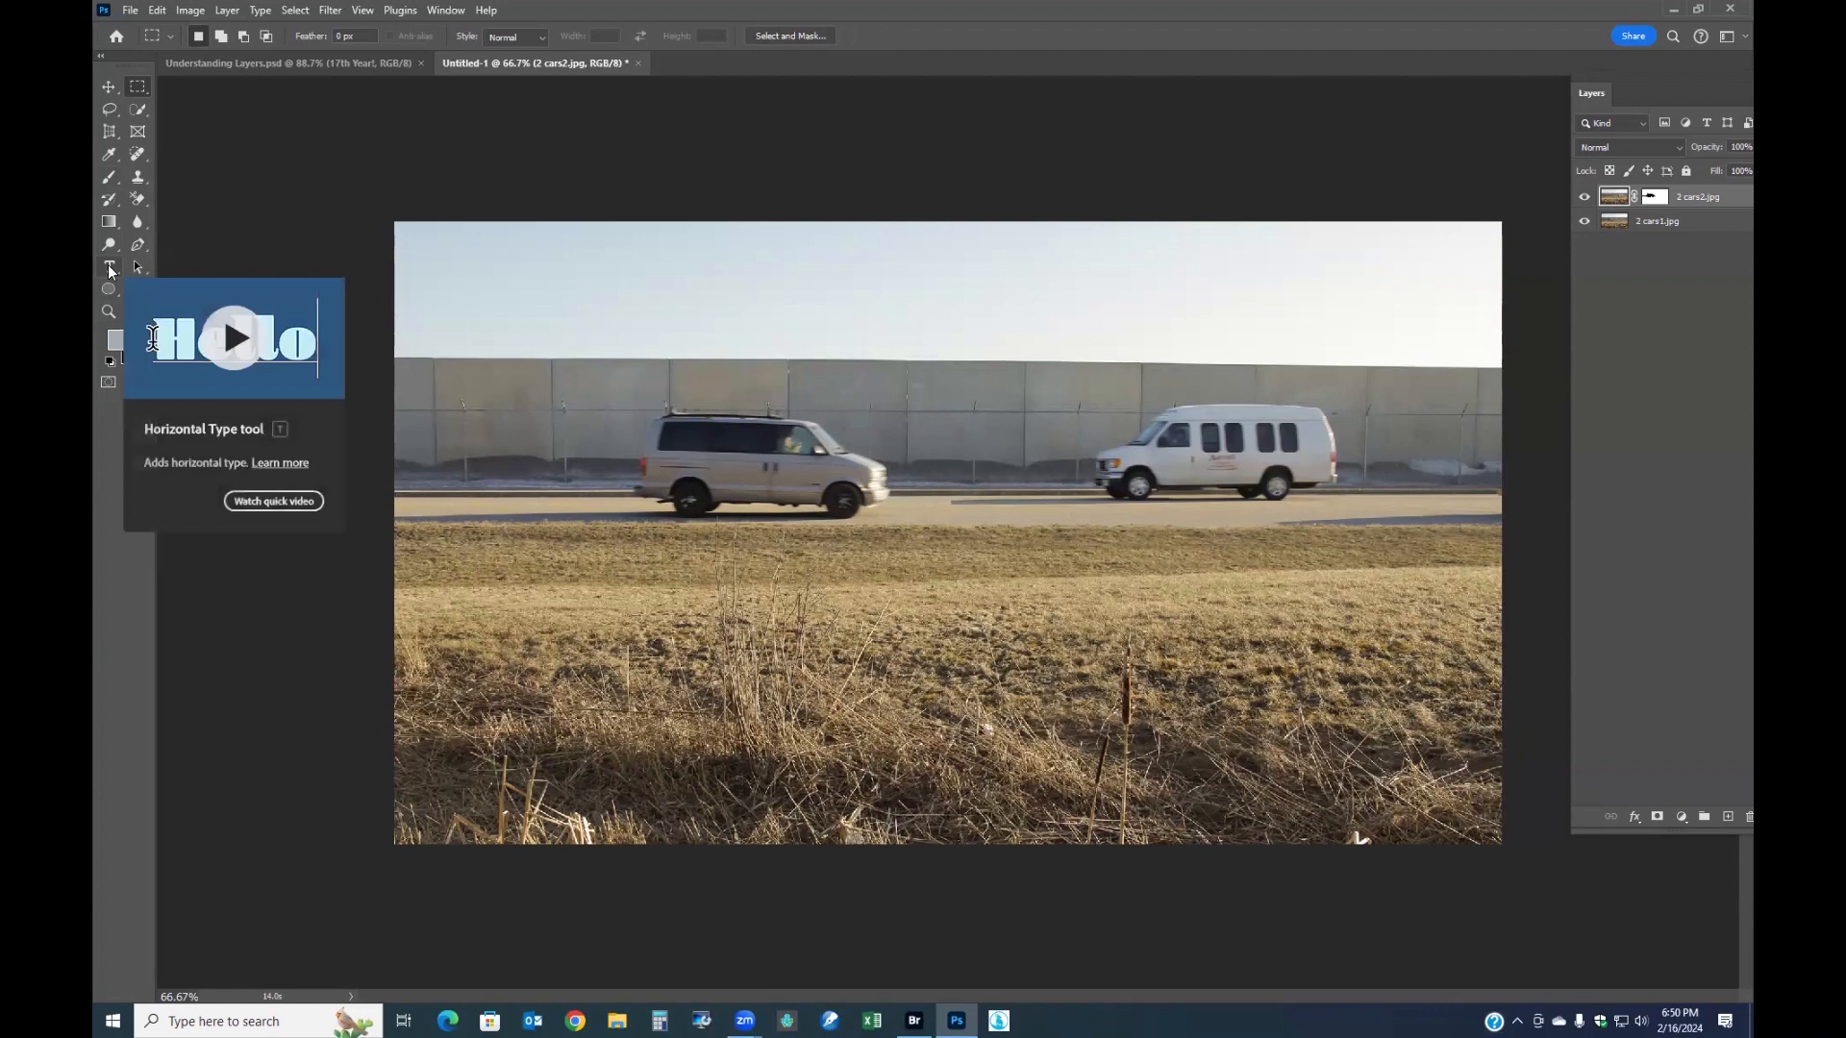
{"action": "left_click", "coordinate": [110, 272]}
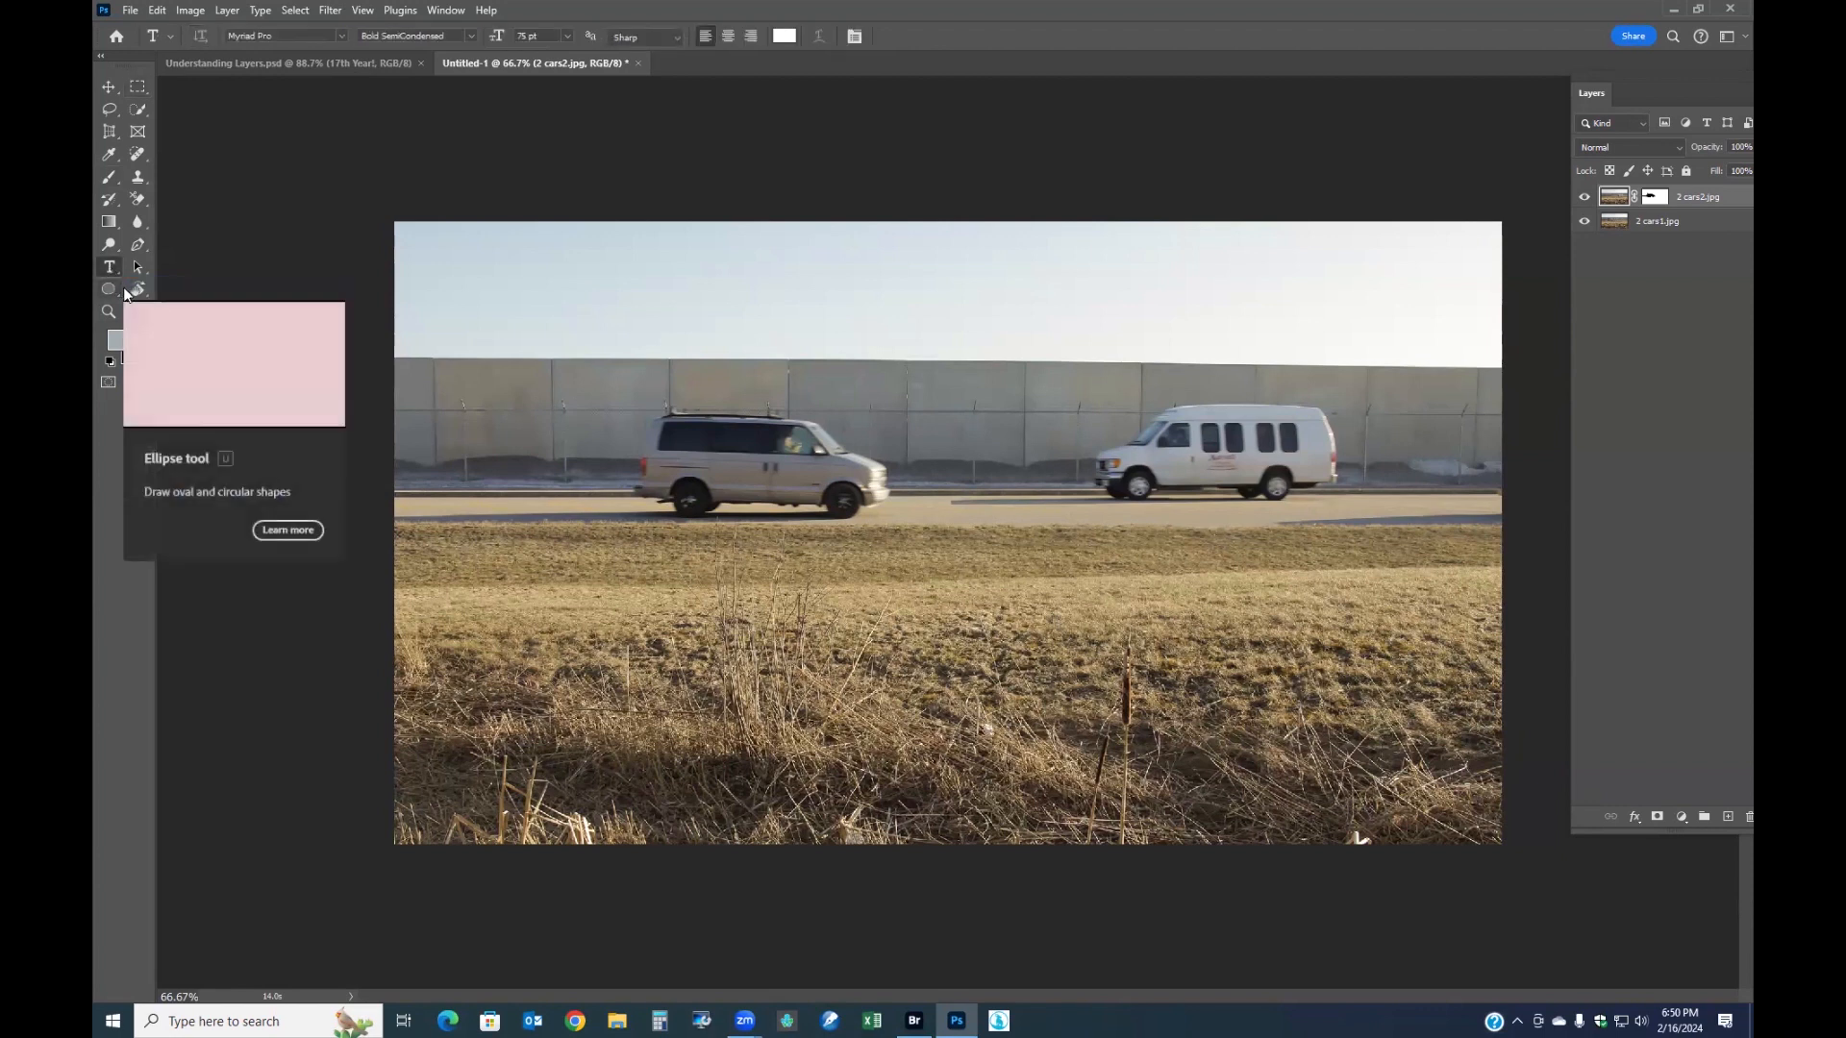
{"action": "left_click", "coordinate": [339, 36]}
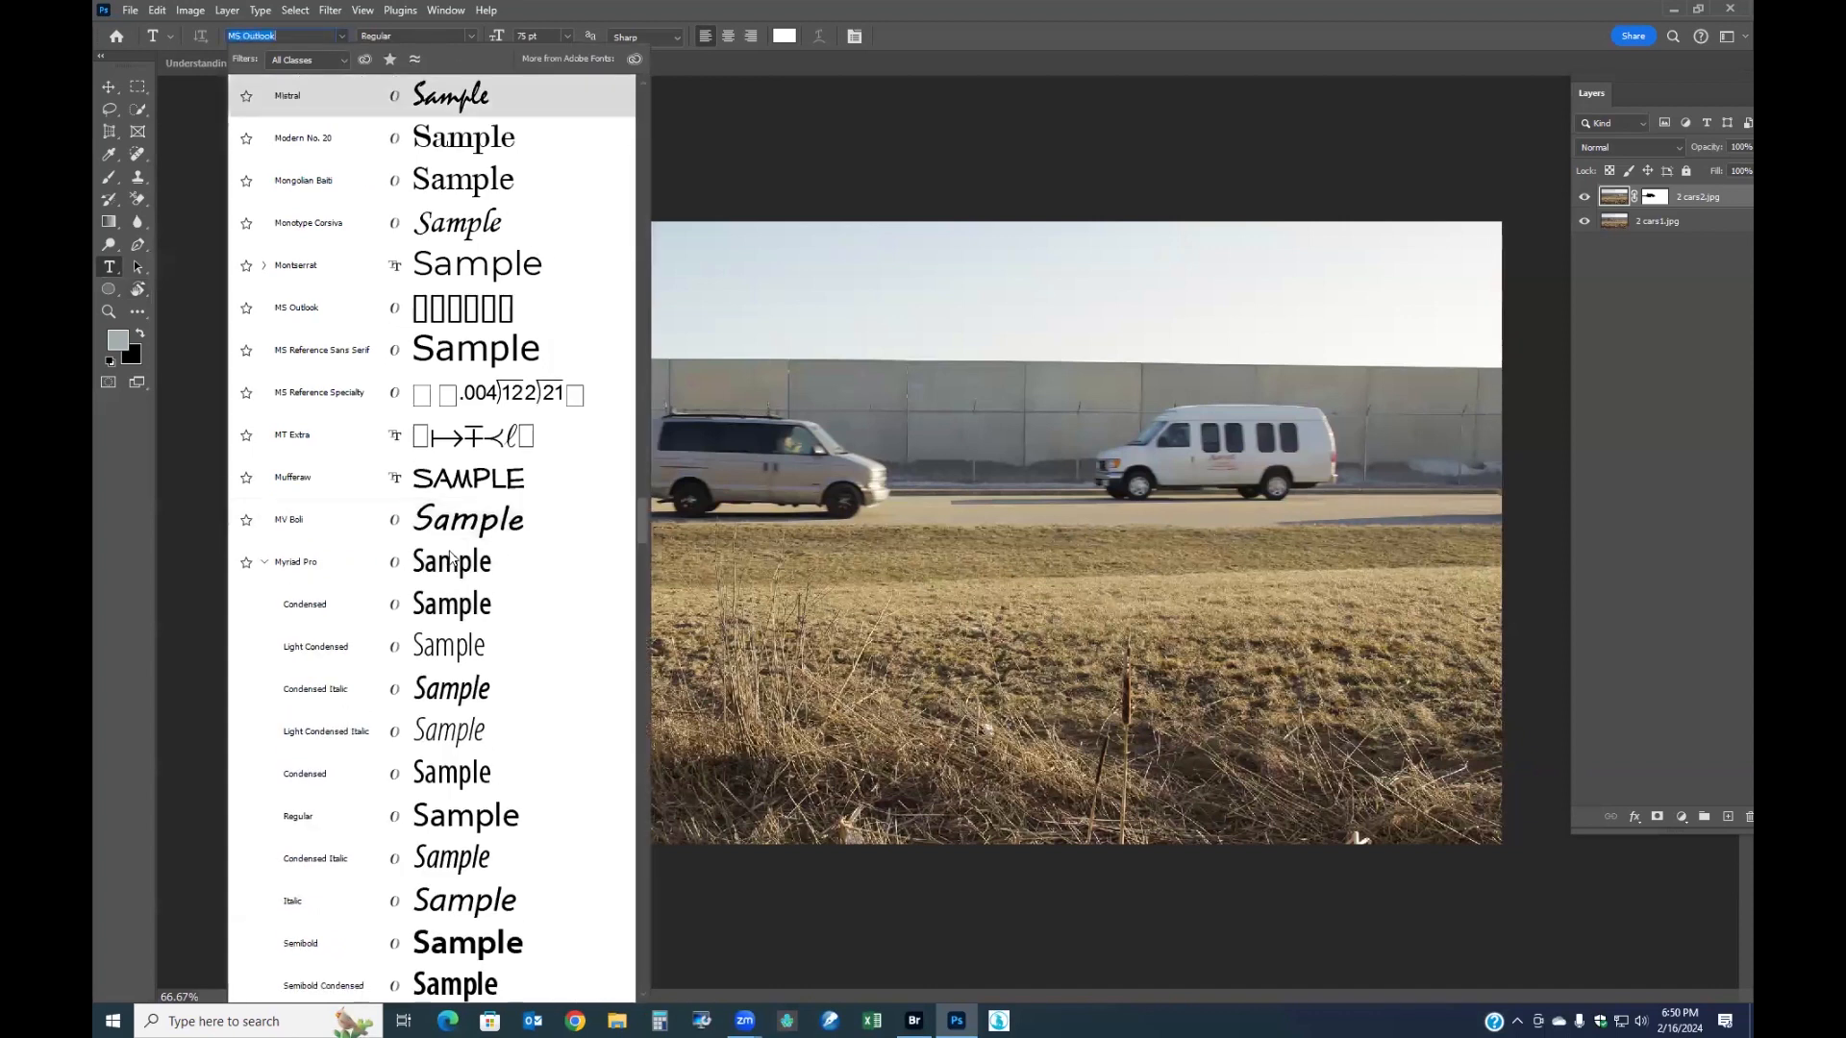
{"action": "scroll", "coordinate": [449, 563], "scroll_direction": "up", "scroll_amount": 3}
{"action": "scroll", "coordinate": [450, 563], "scroll_direction": "up", "scroll_amount": 10}
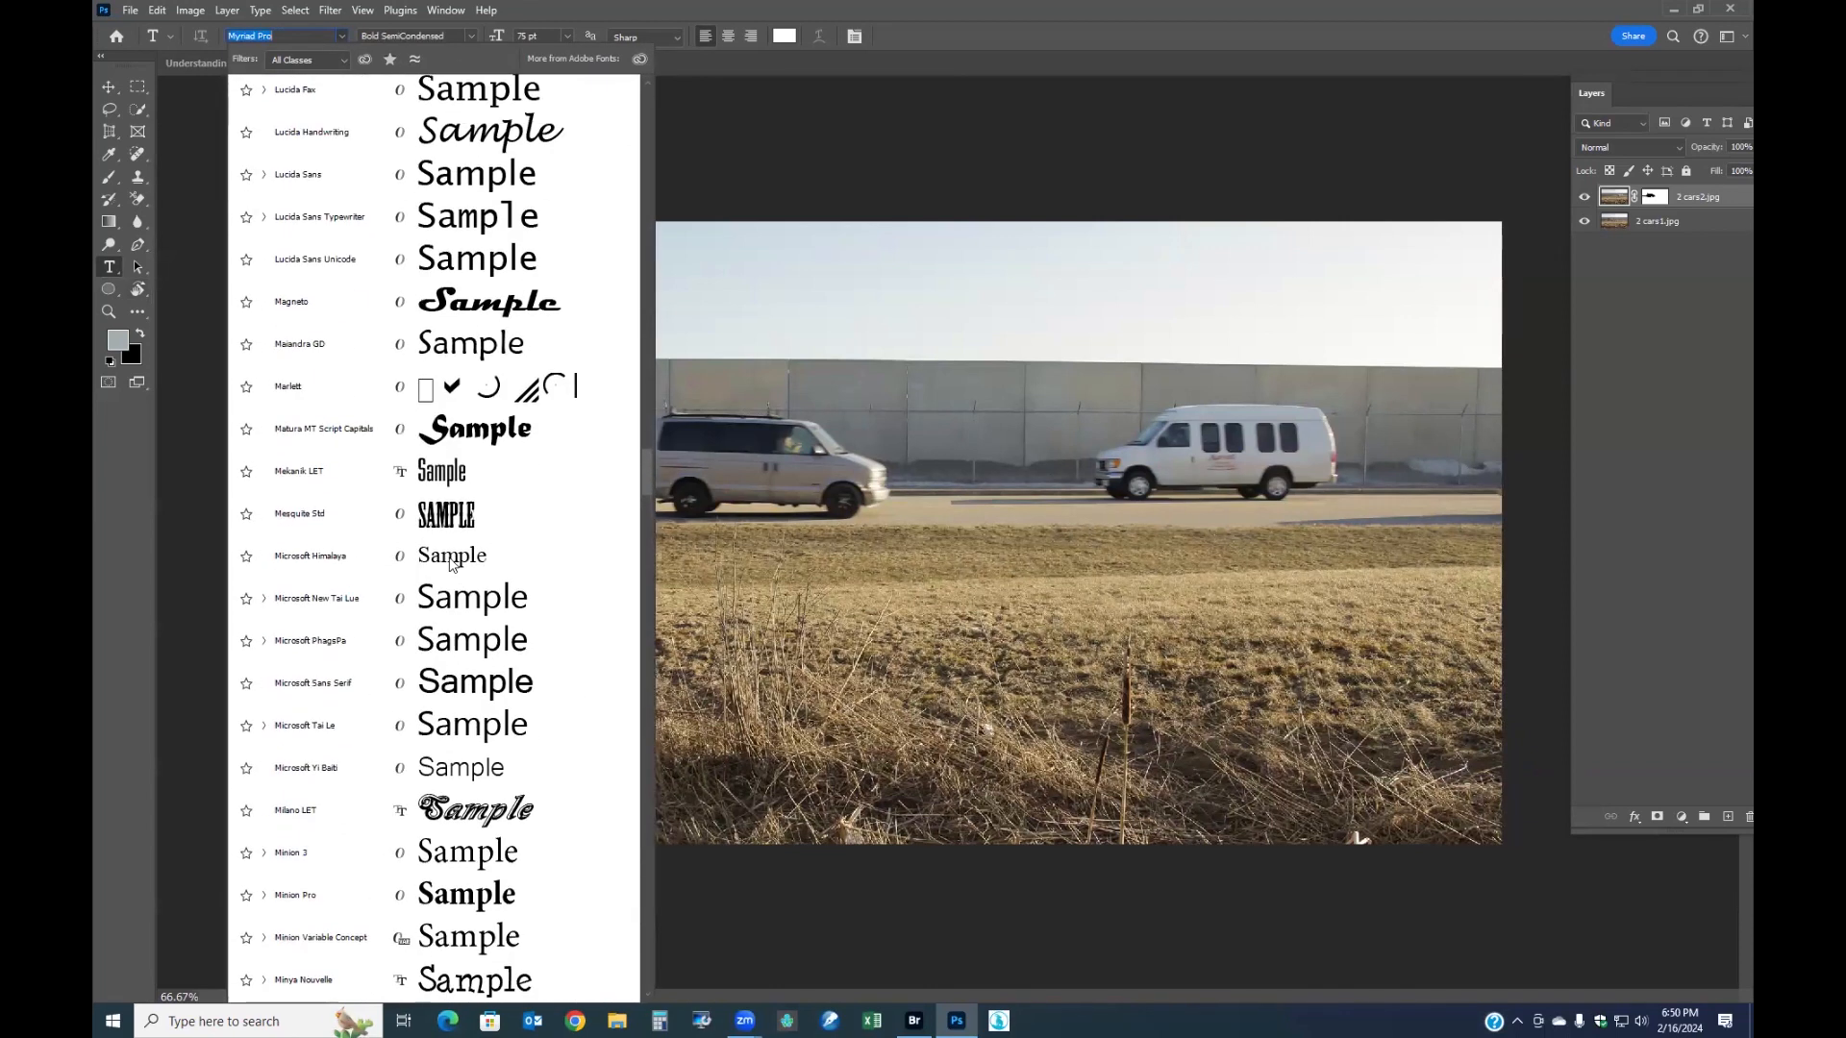
{"action": "scroll", "coordinate": [450, 563], "scroll_direction": "up", "scroll_amount": 9}
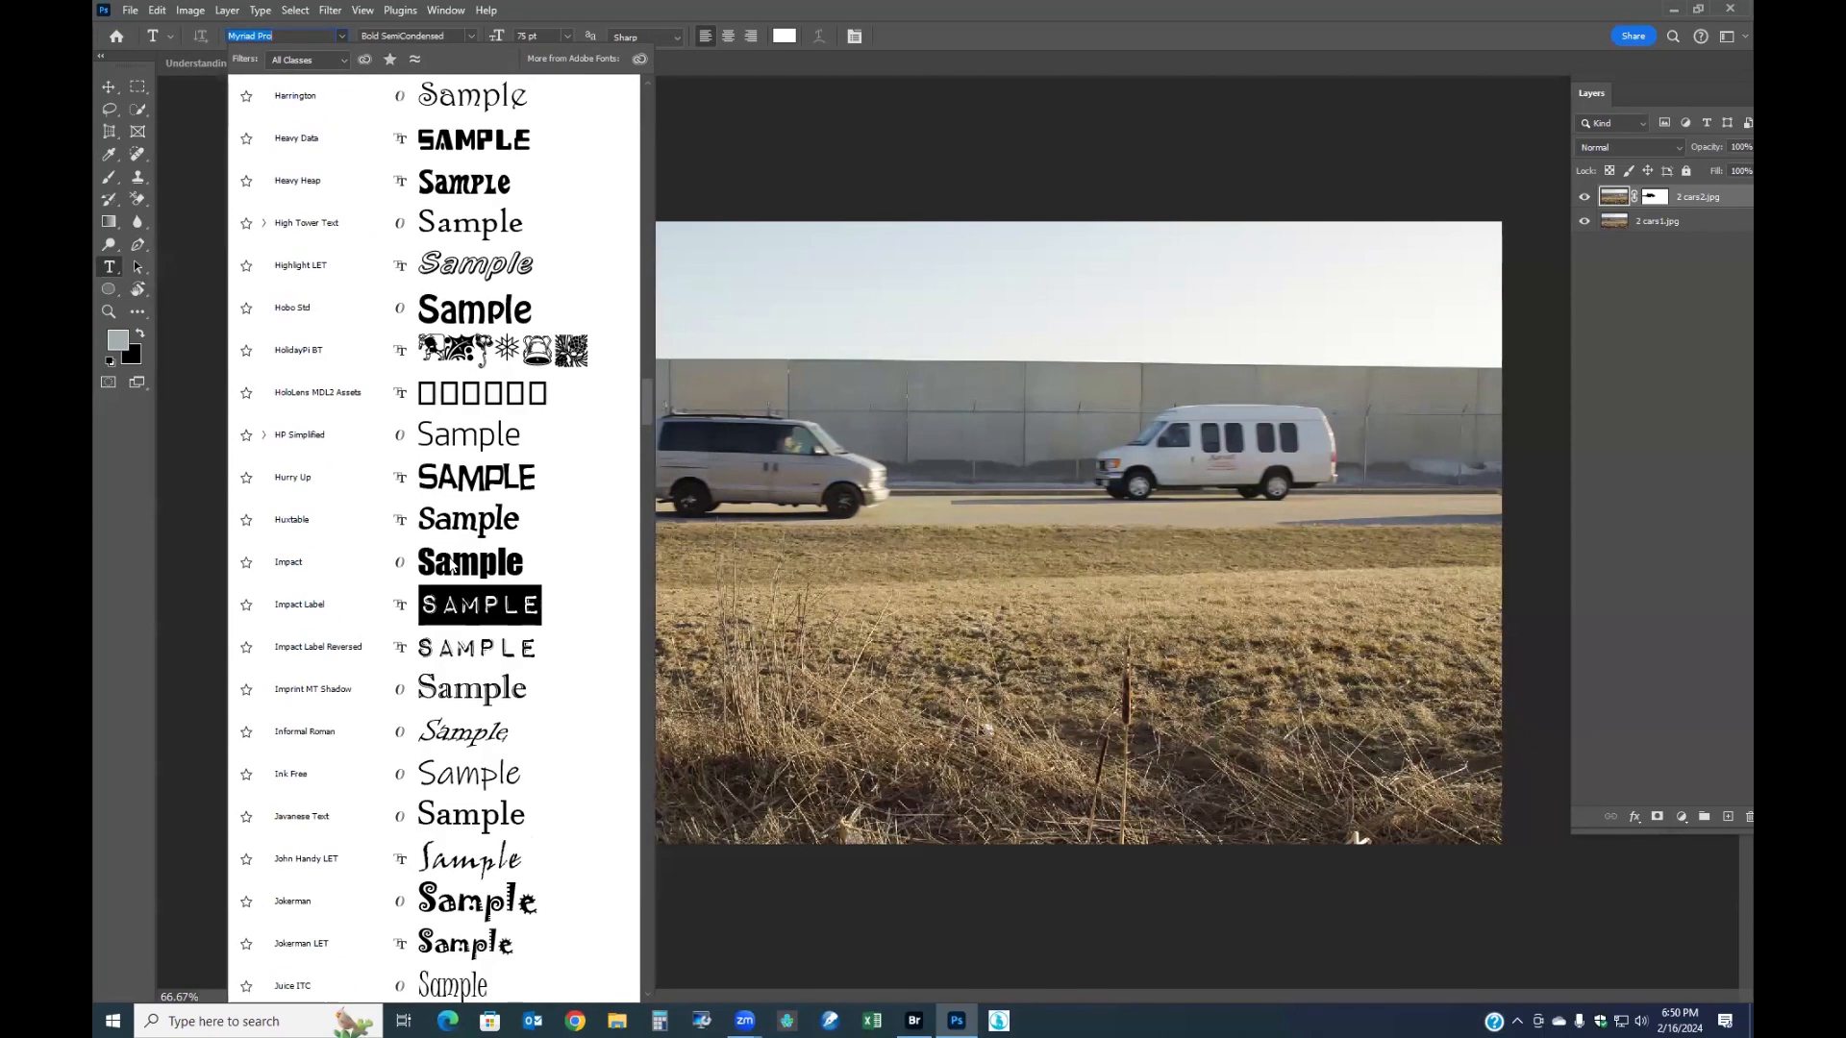
{"action": "scroll", "coordinate": [452, 564], "scroll_direction": "up", "scroll_amount": 5}
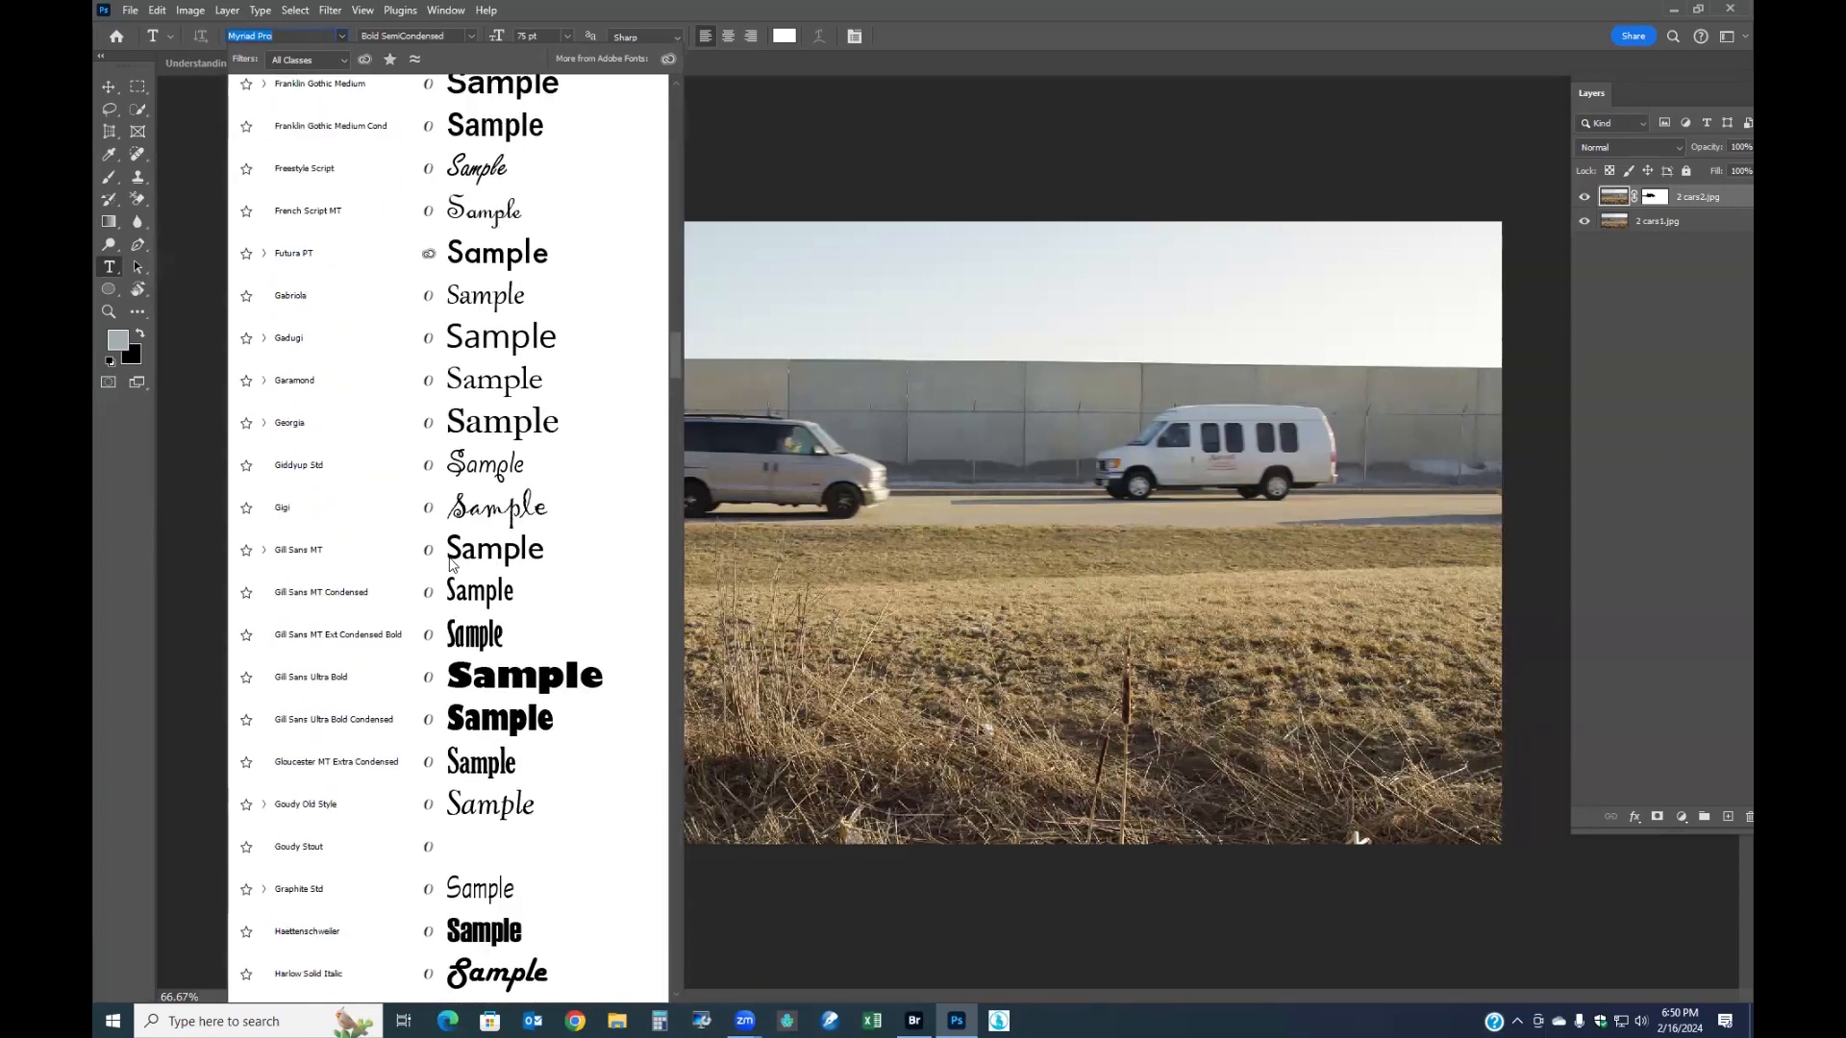
{"action": "scroll", "coordinate": [506, 634], "scroll_direction": "up", "scroll_amount": 5}
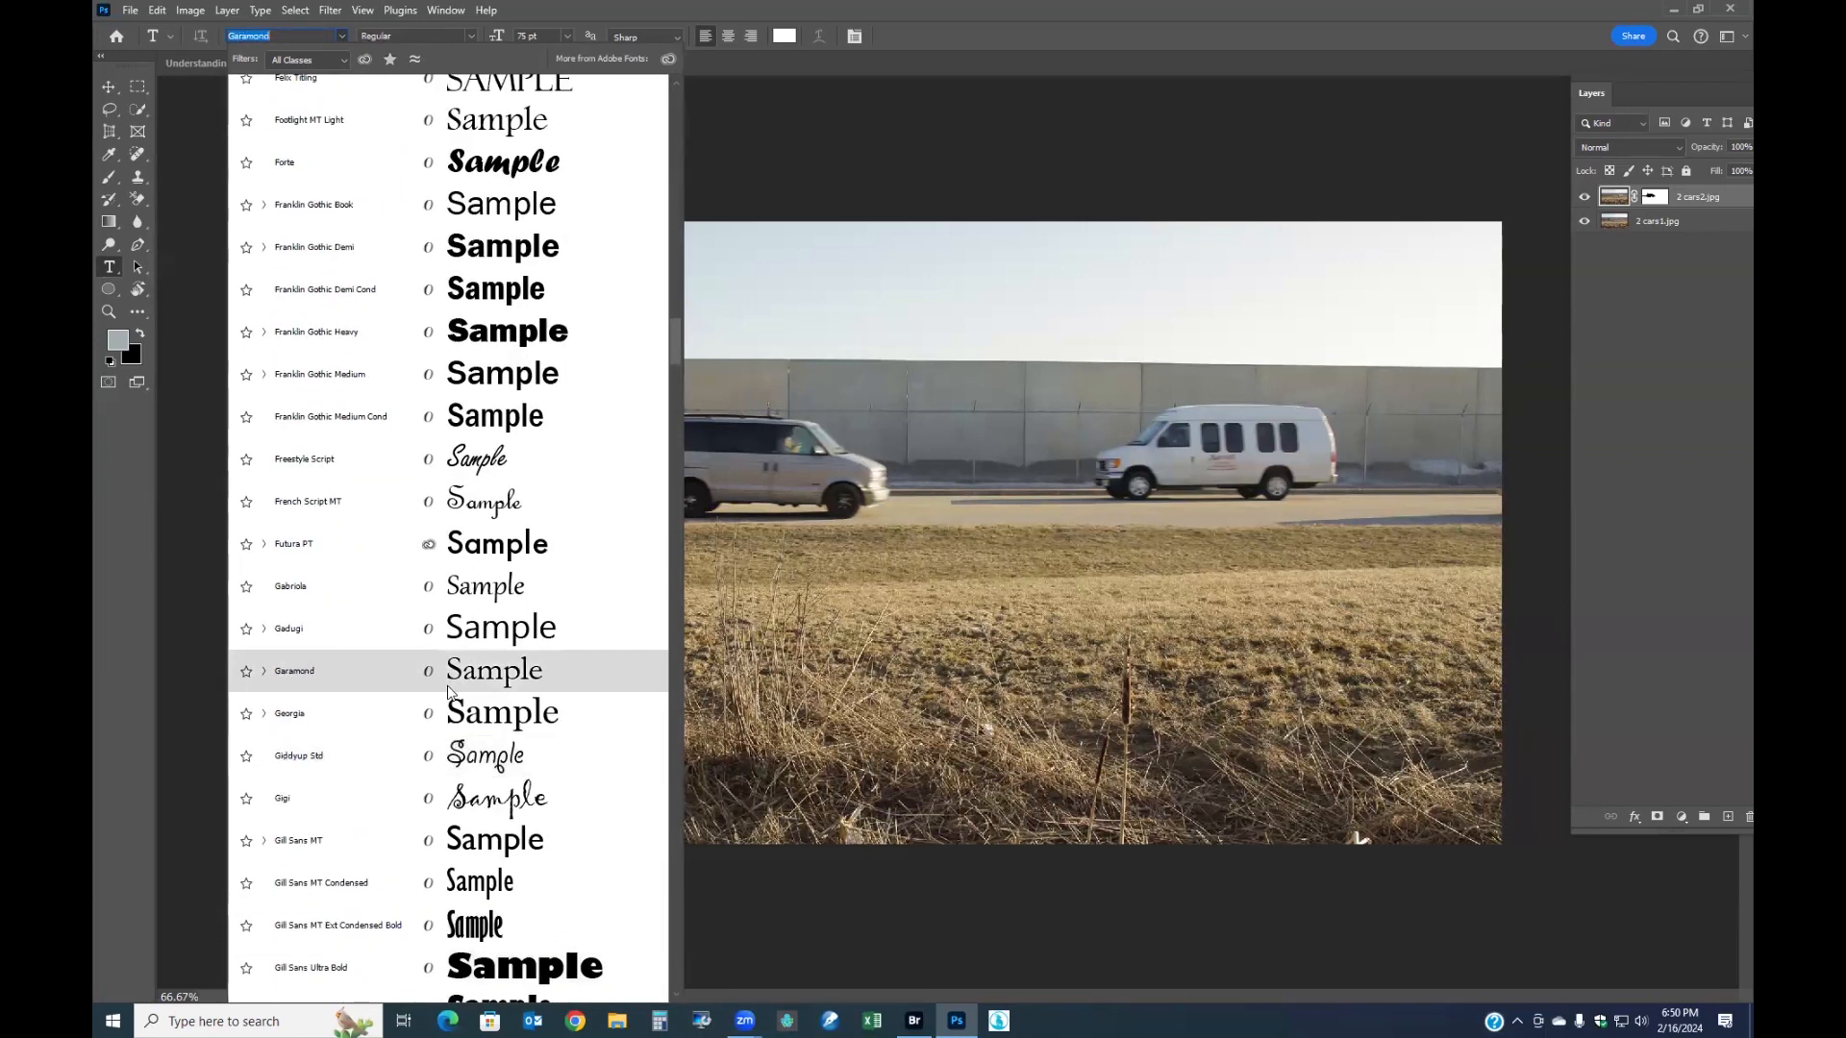
{"action": "left_click", "coordinate": [487, 577]}
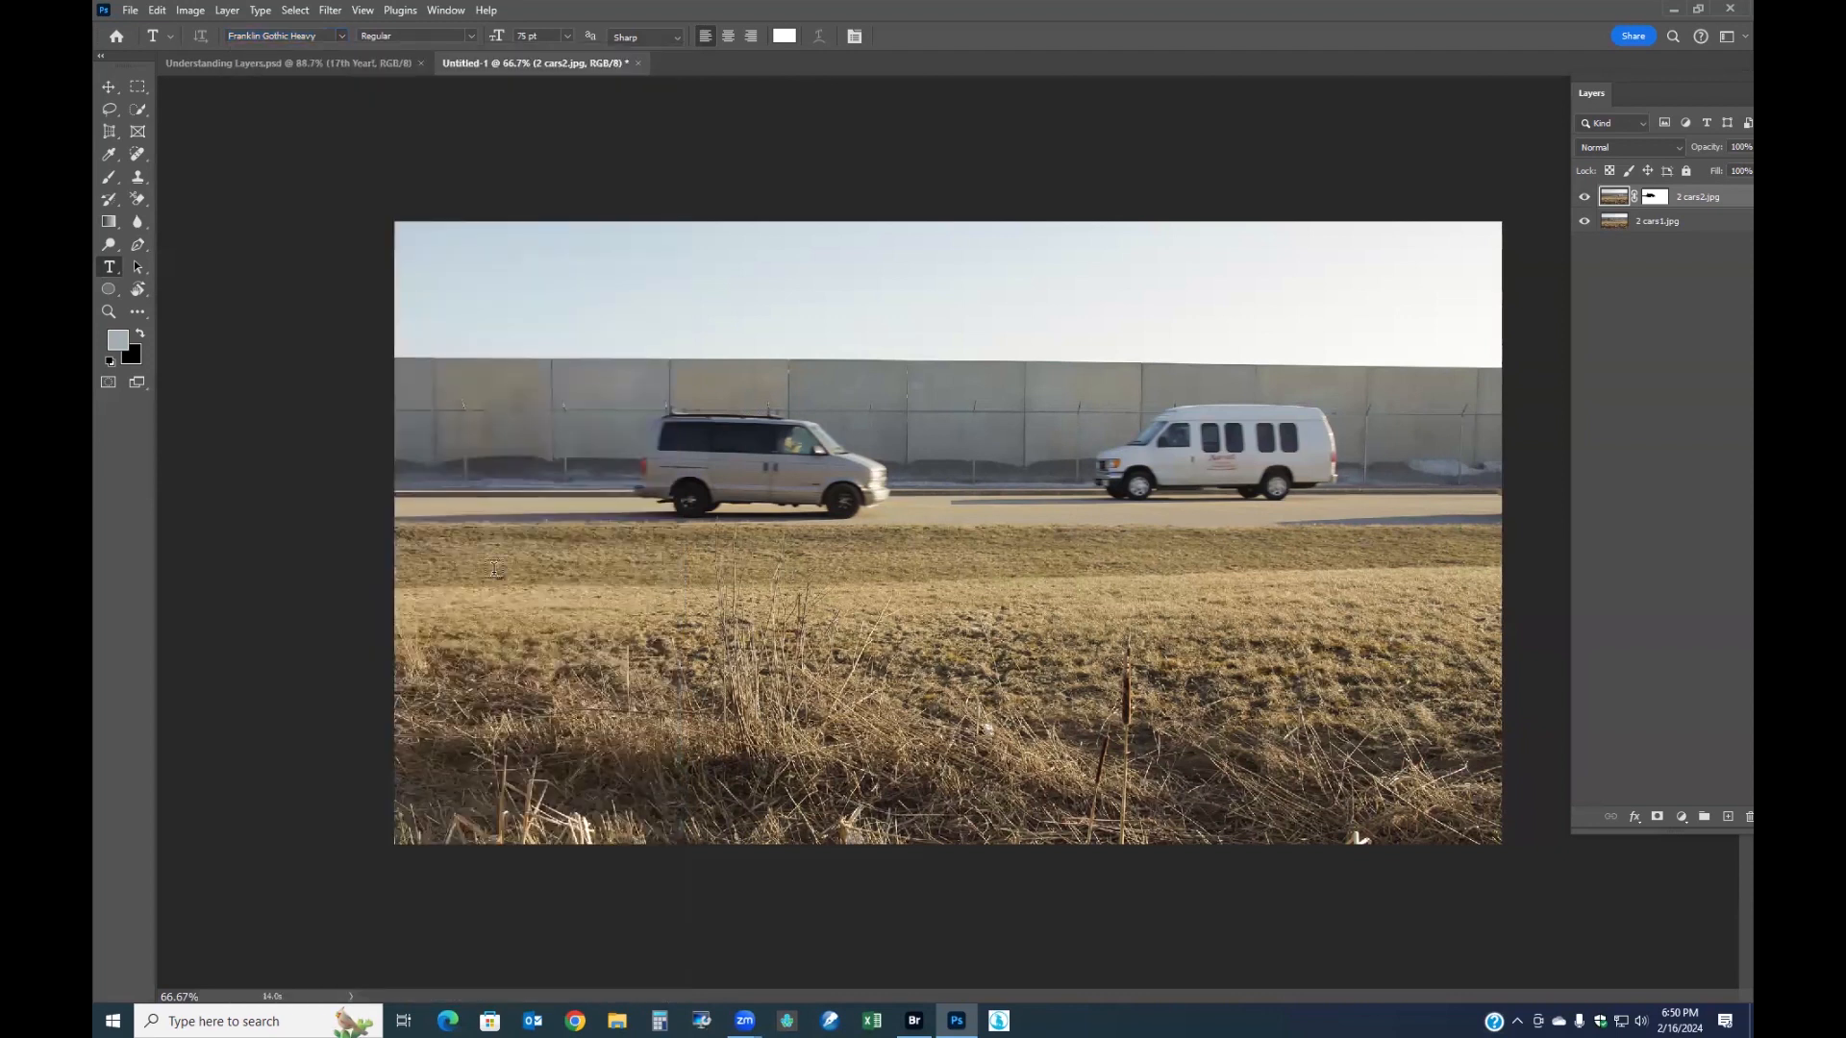
- Change the font to Bernard MT Condensed and check the Font Preview Size options
{"action": "left_click", "coordinate": [341, 37]}
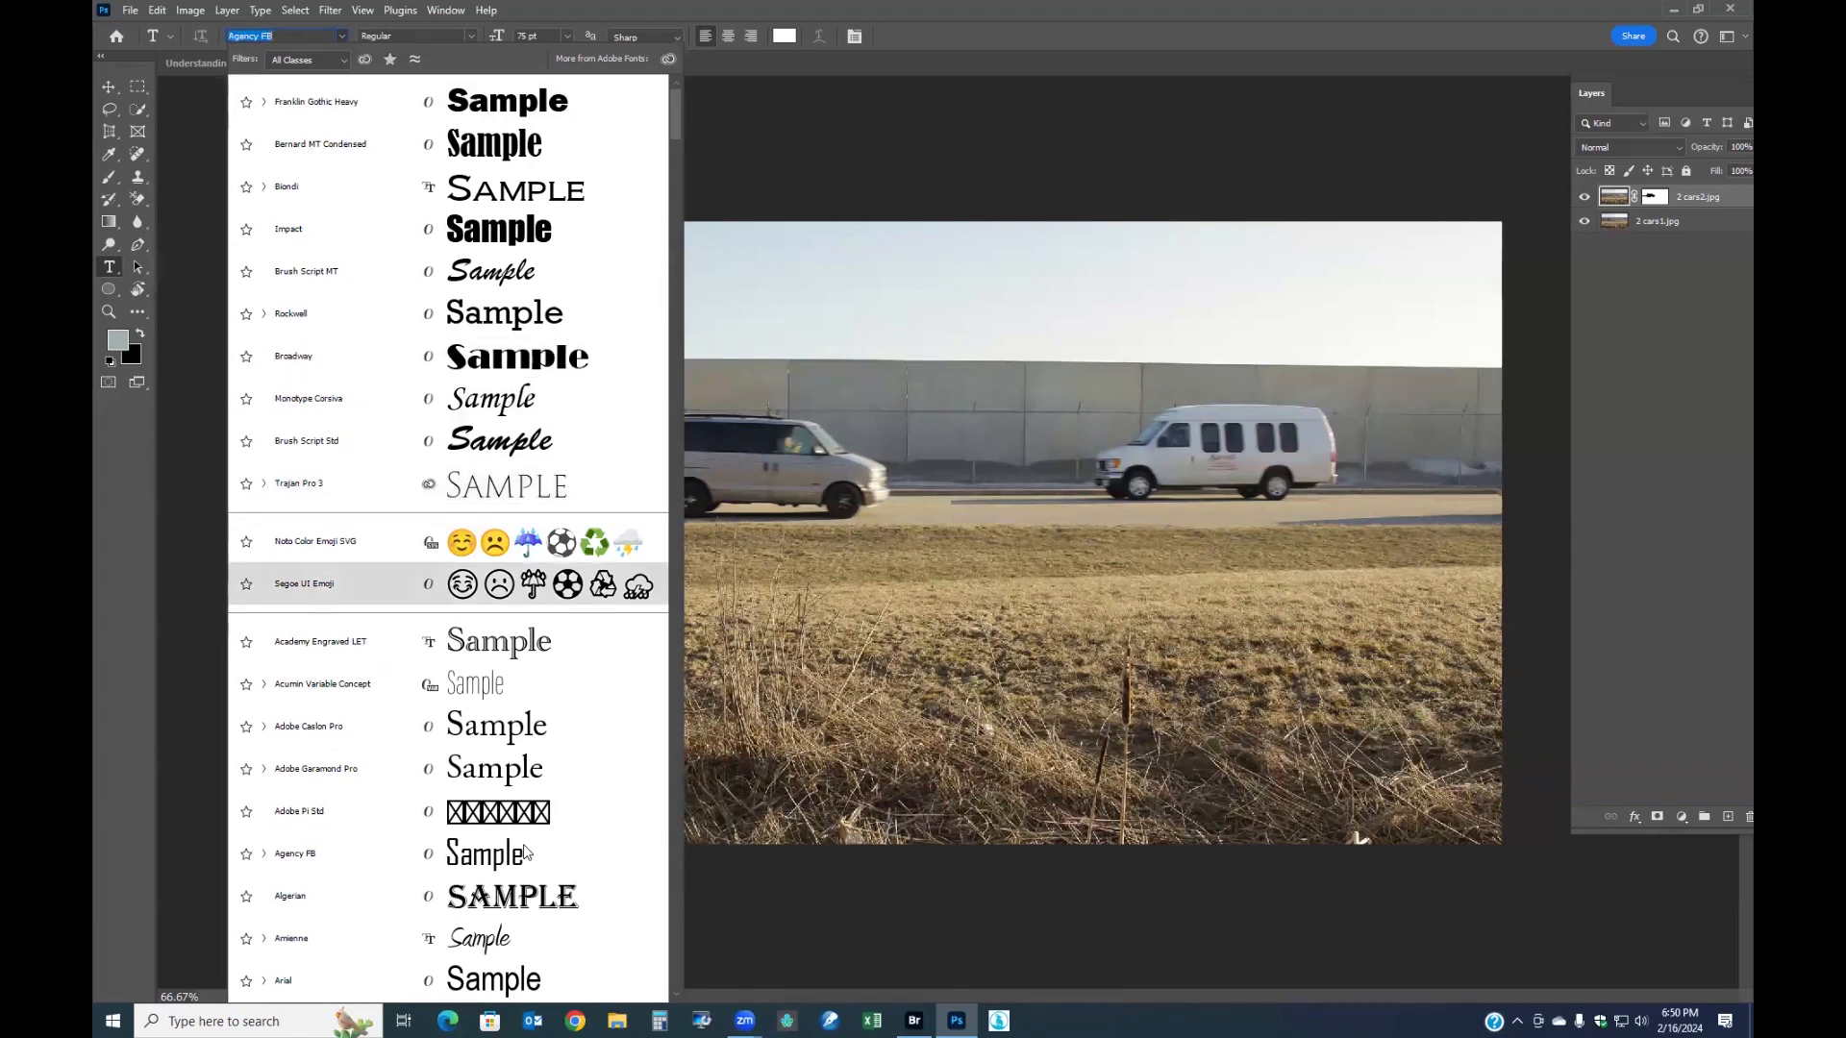
{"action": "left_click", "coordinate": [260, 11]}
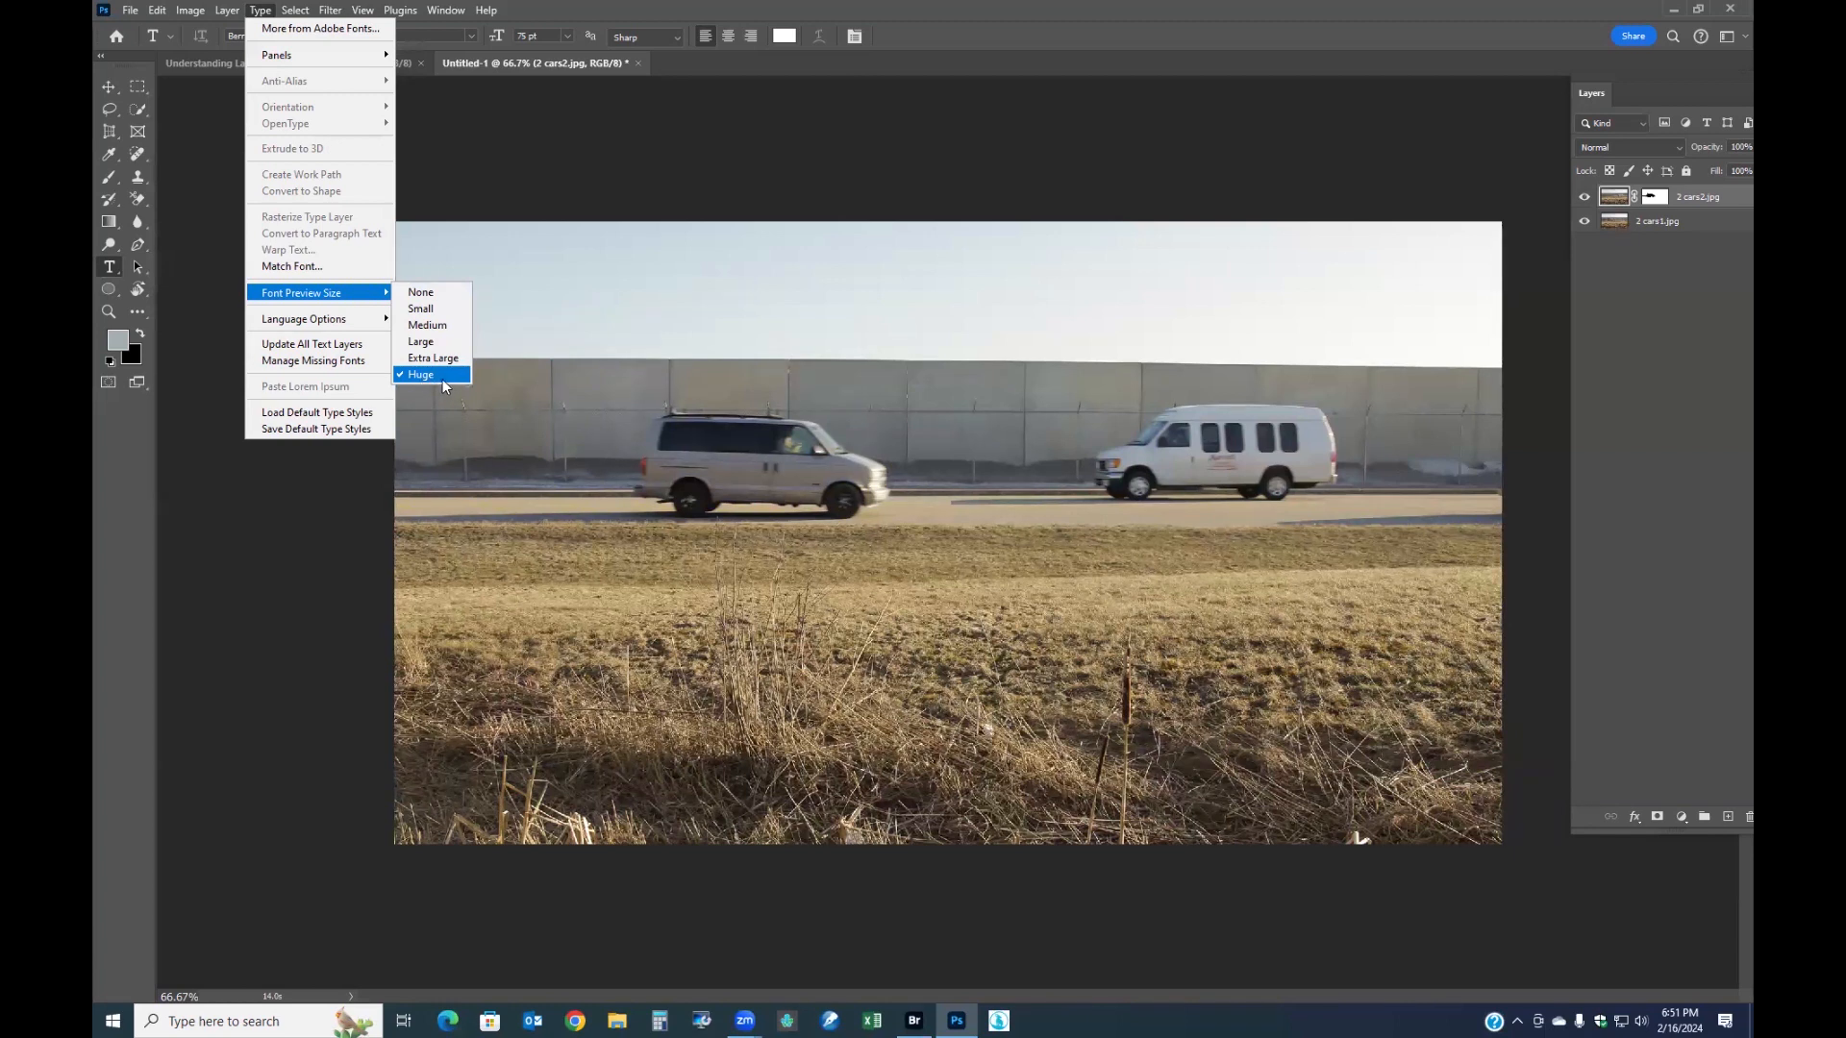
{"action": "left_click", "coordinate": [253, 12]}
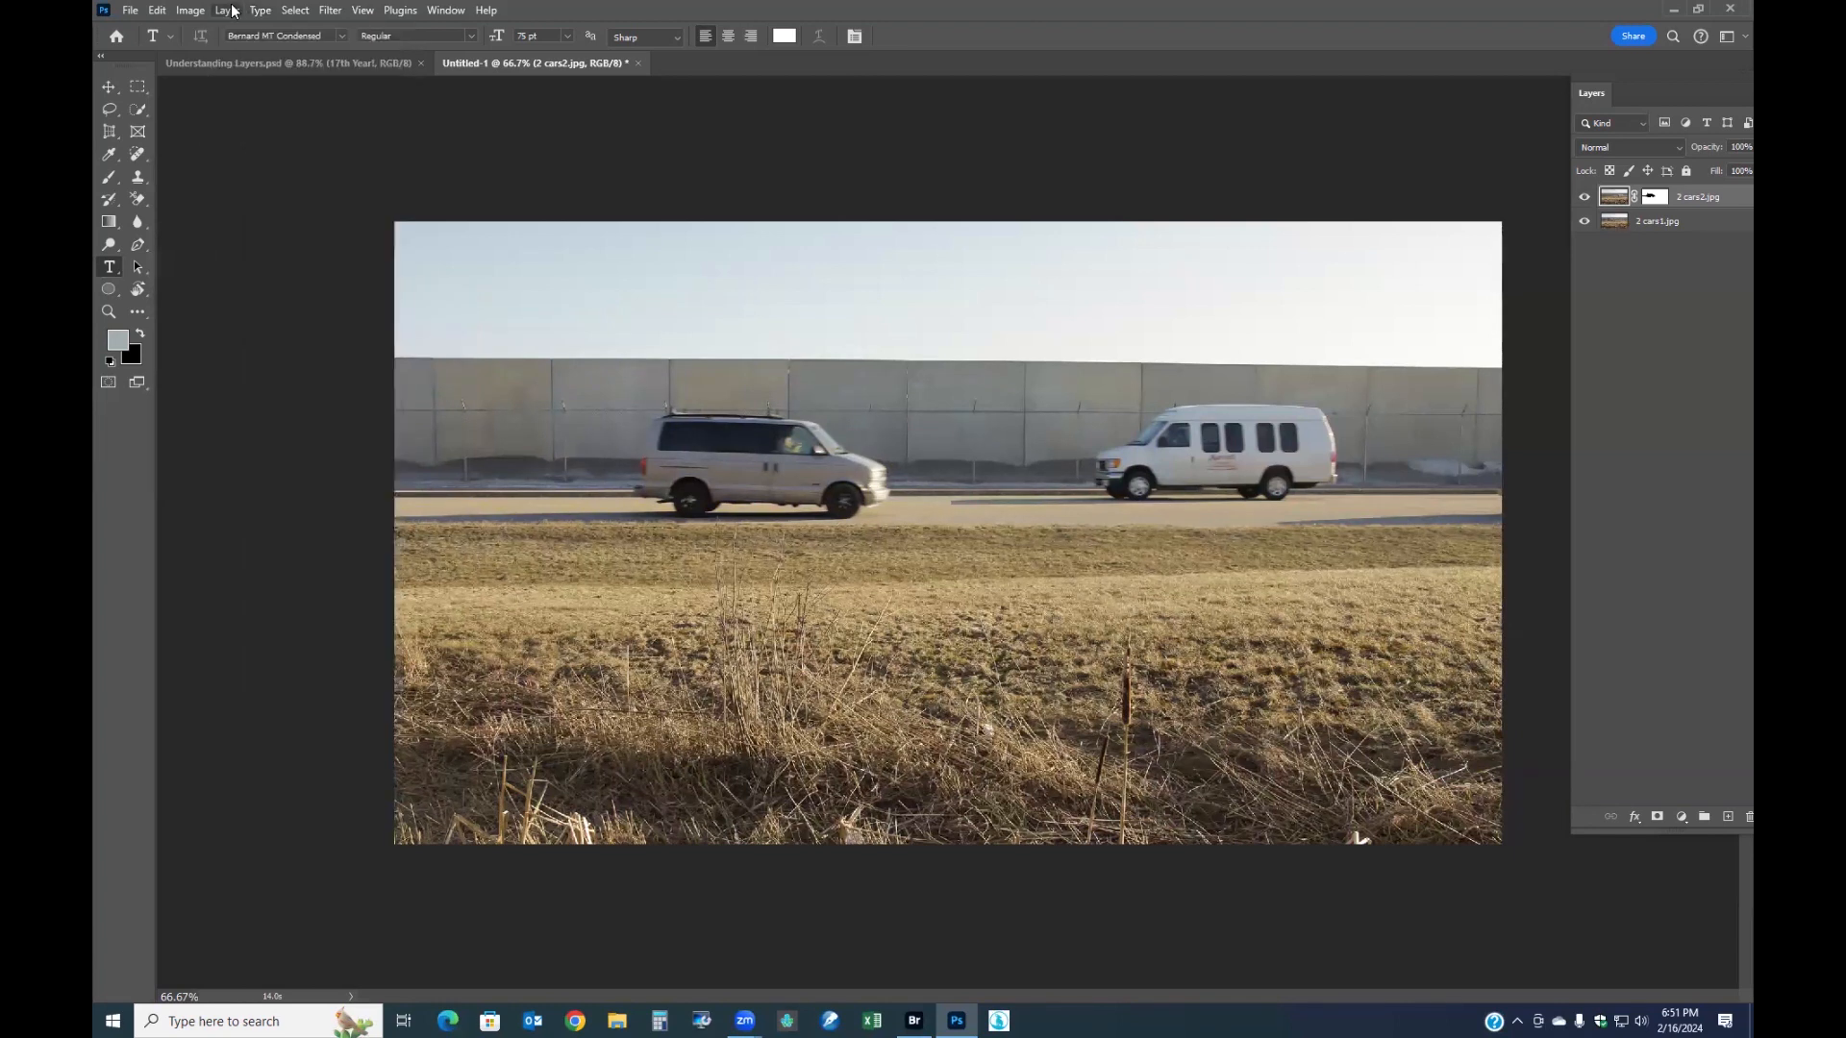
{"action": "left_click", "coordinate": [271, 36]}
{"action": "left_click", "coordinate": [341, 36]}
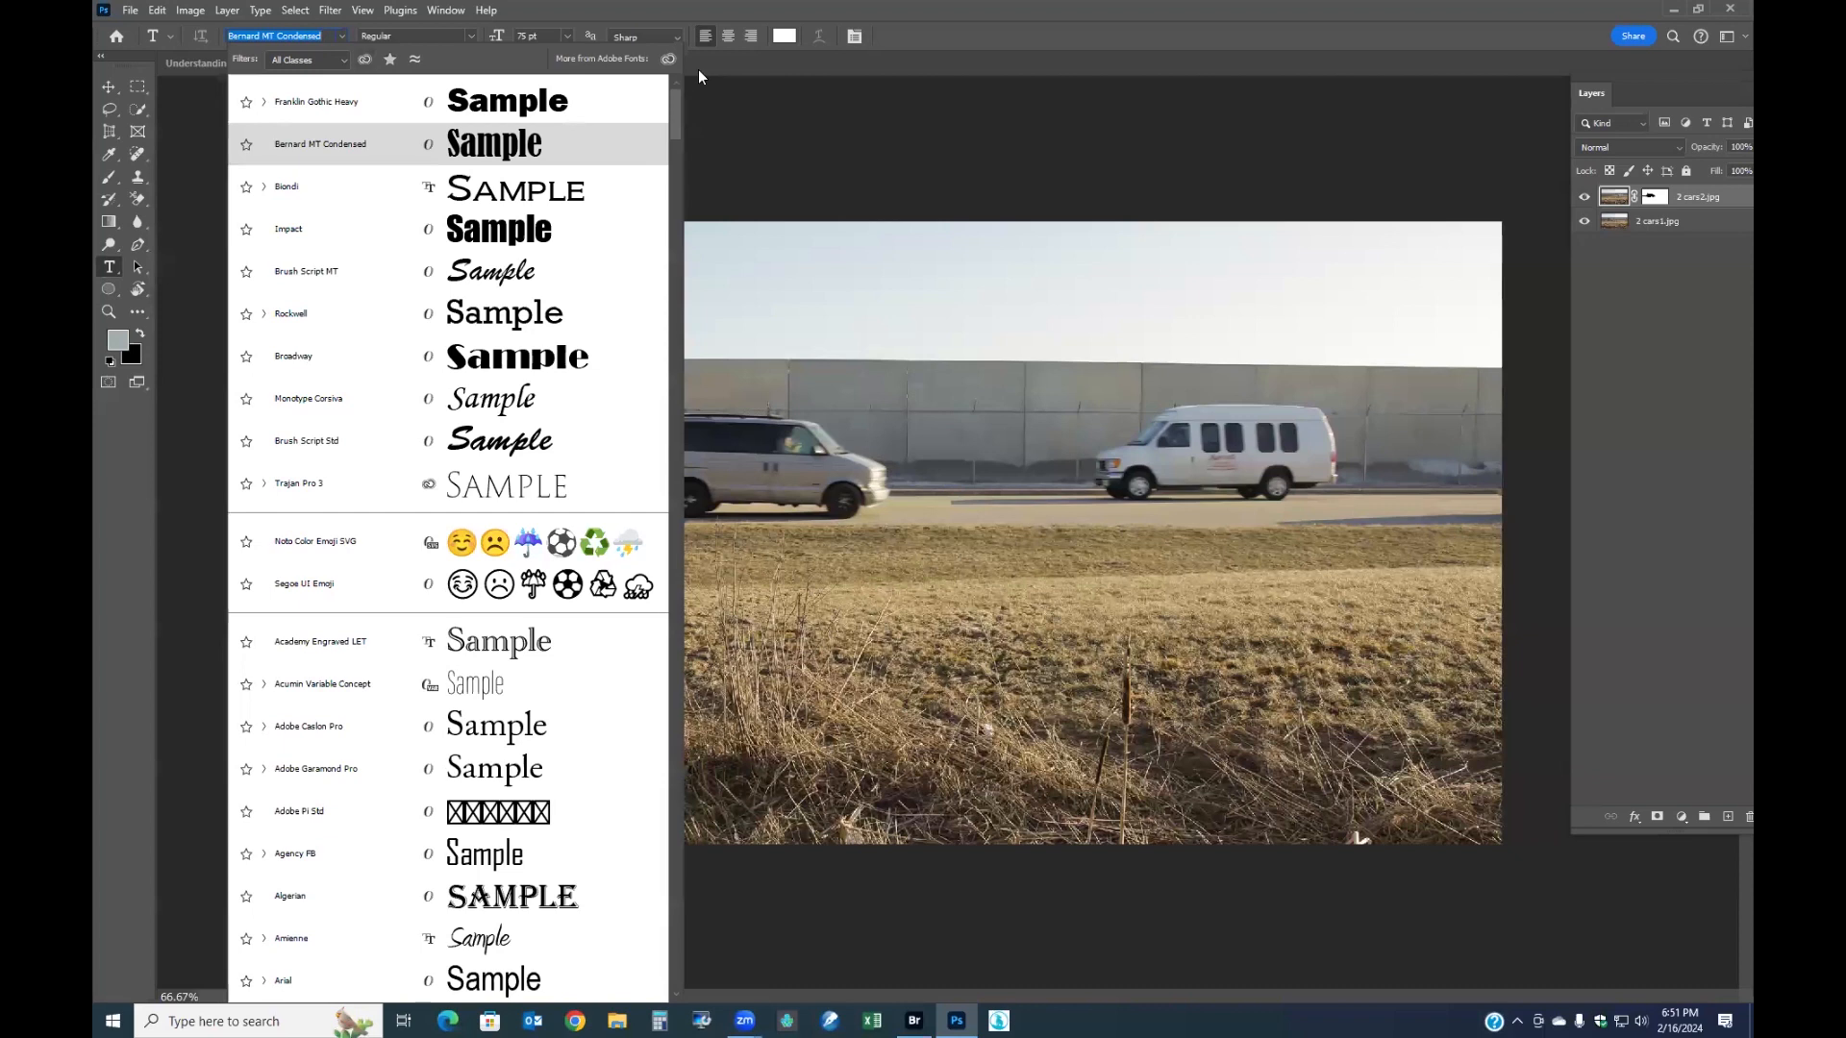
{"action": "left_click", "coordinate": [723, 72]}
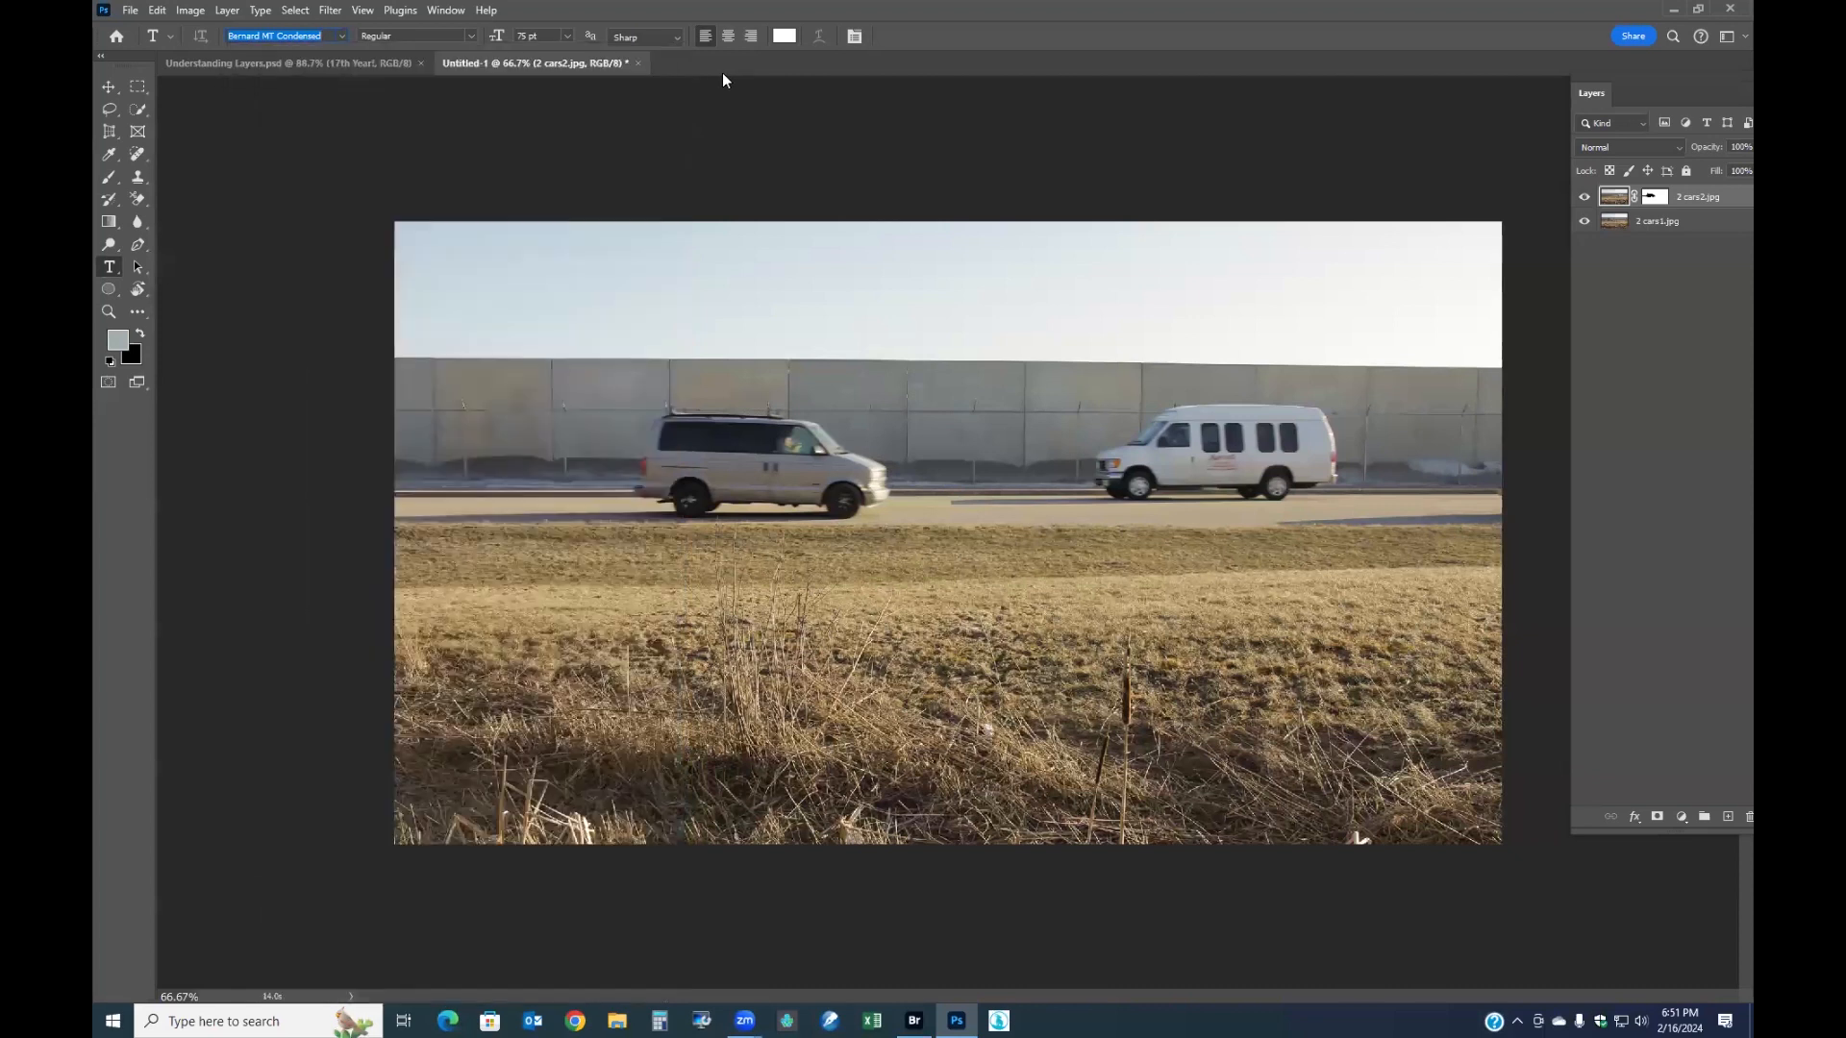
- Keep the text color white (ffffff) and limit the color picker to web colors only
{"action": "left_click", "coordinate": [784, 39]}
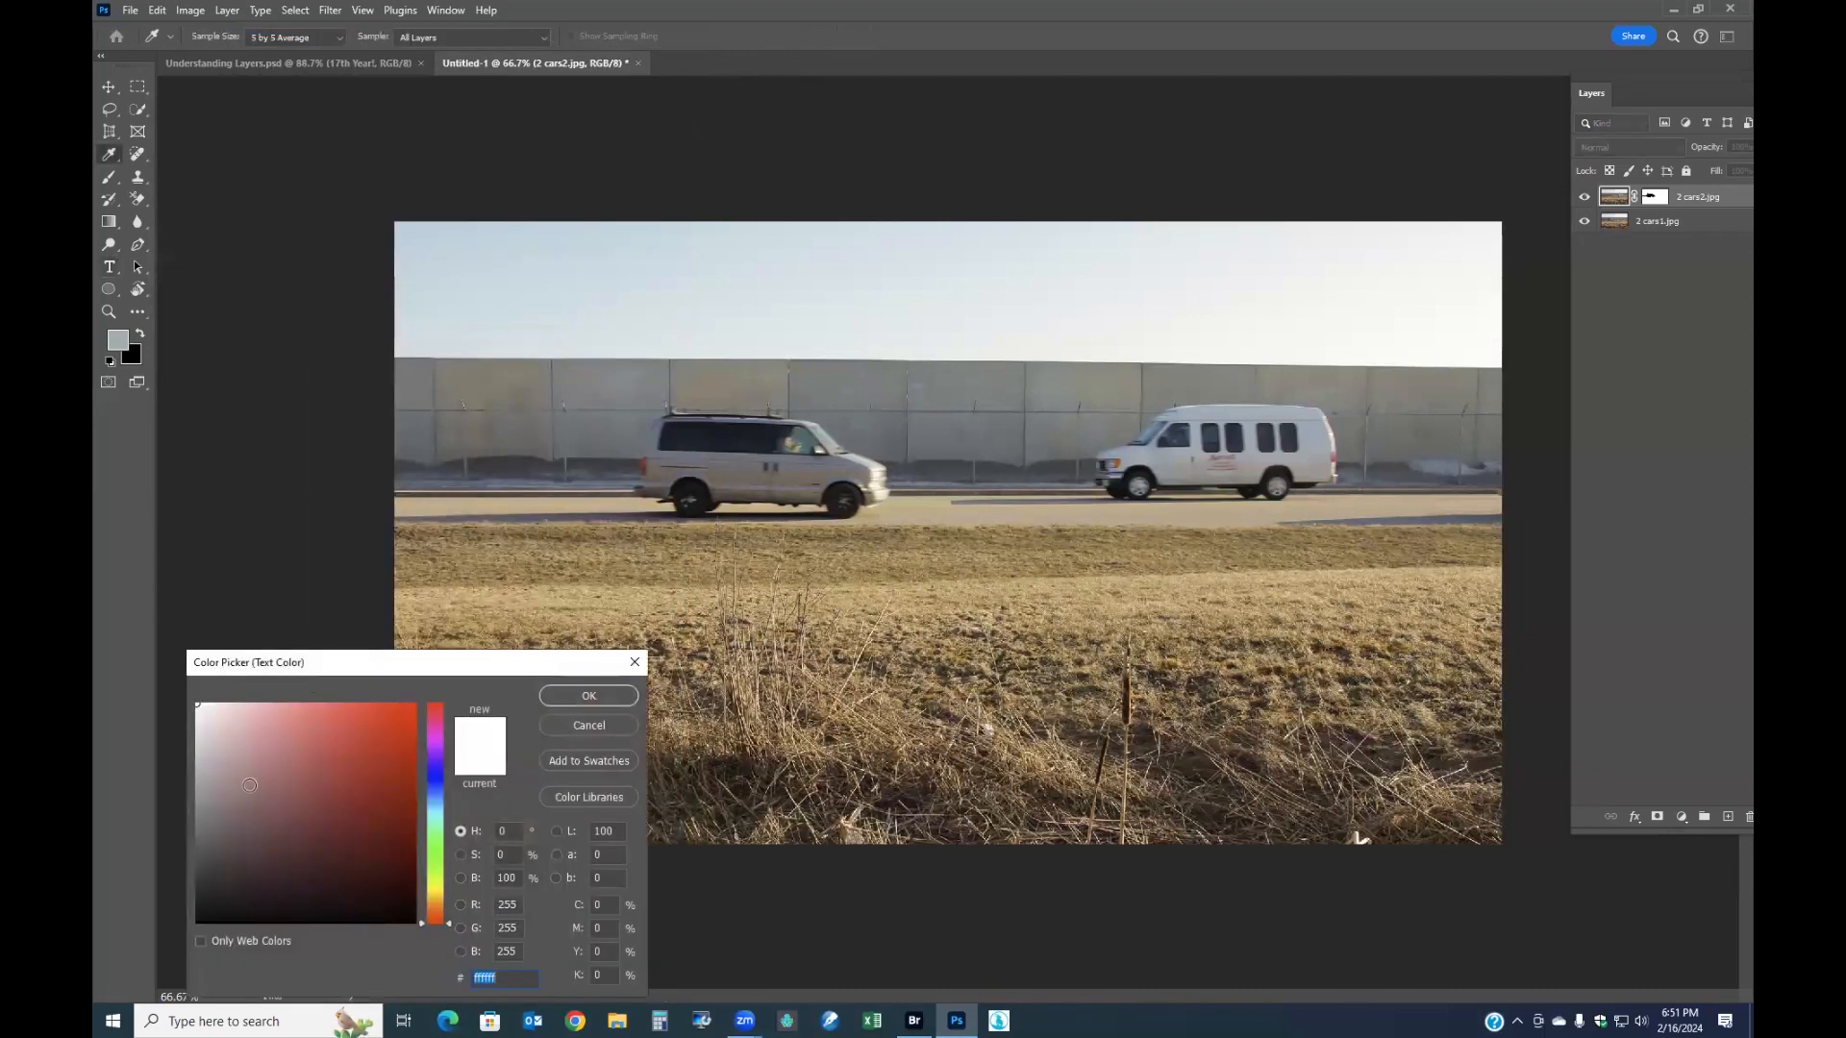
{"action": "left_click", "coordinate": [230, 937]}
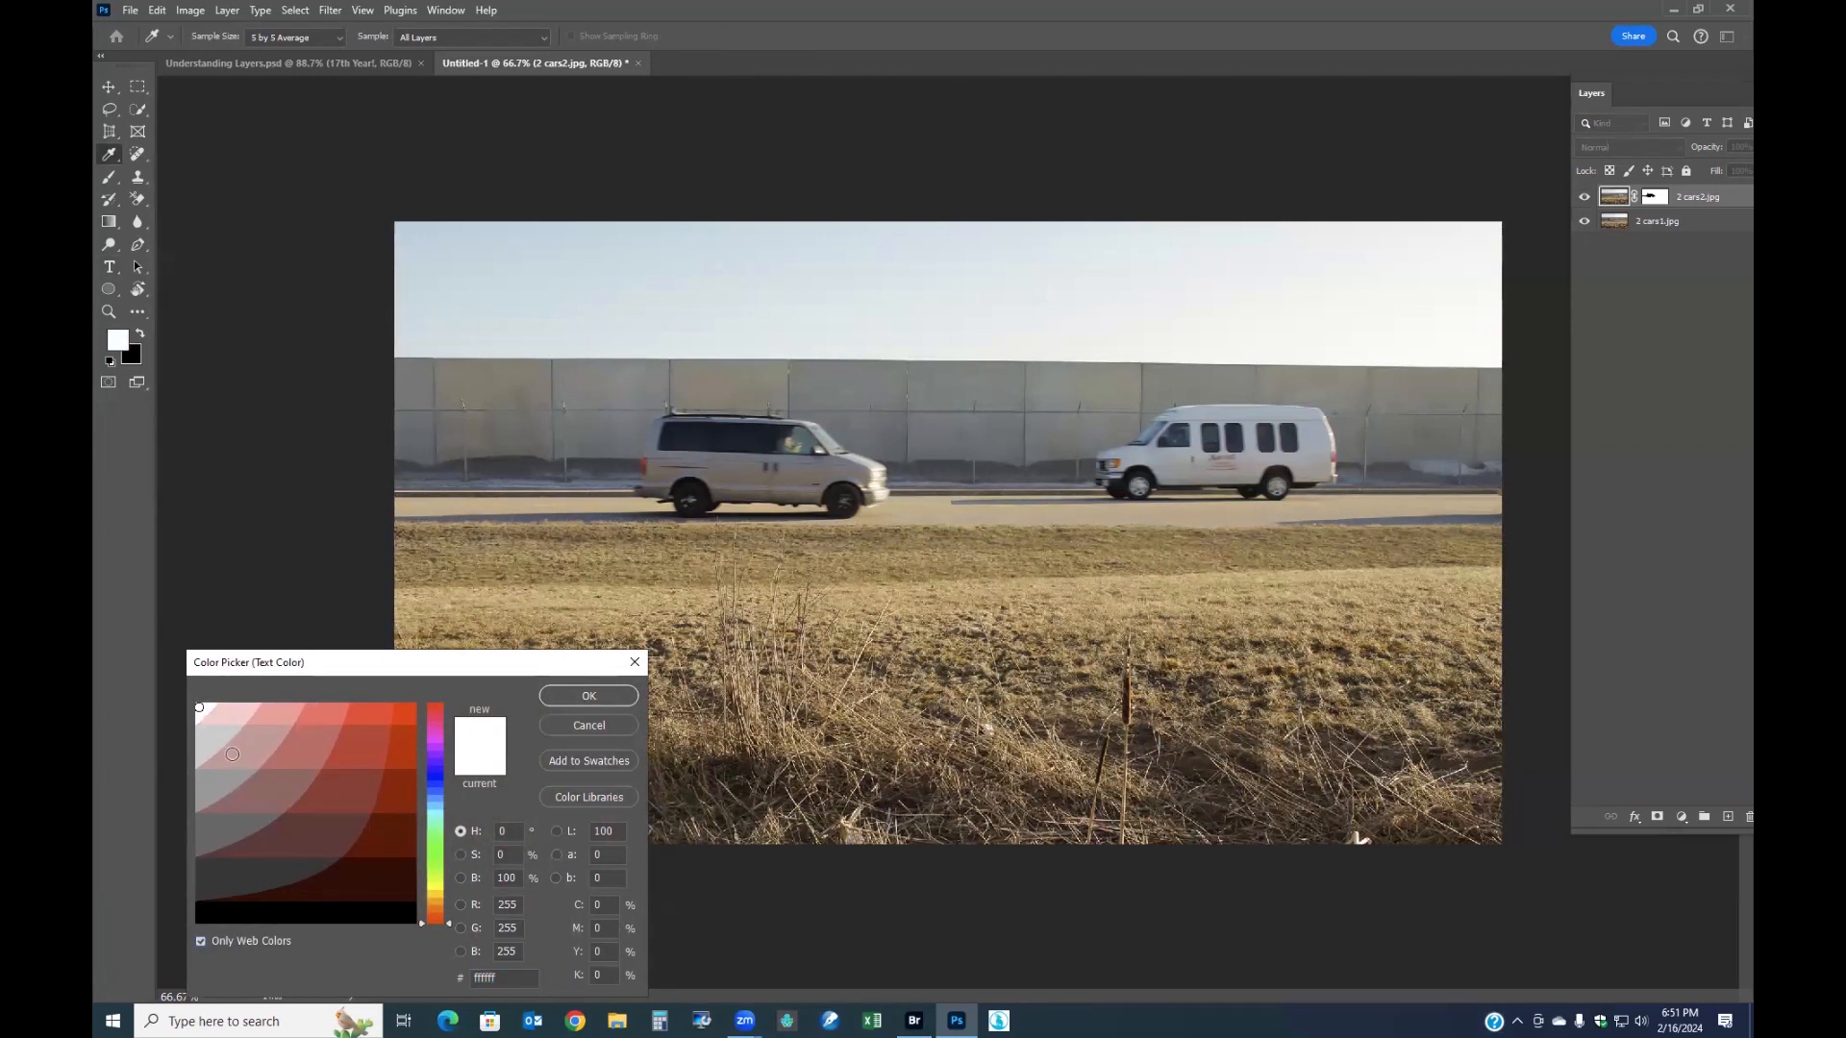
{"action": "left_click", "coordinate": [574, 697]}
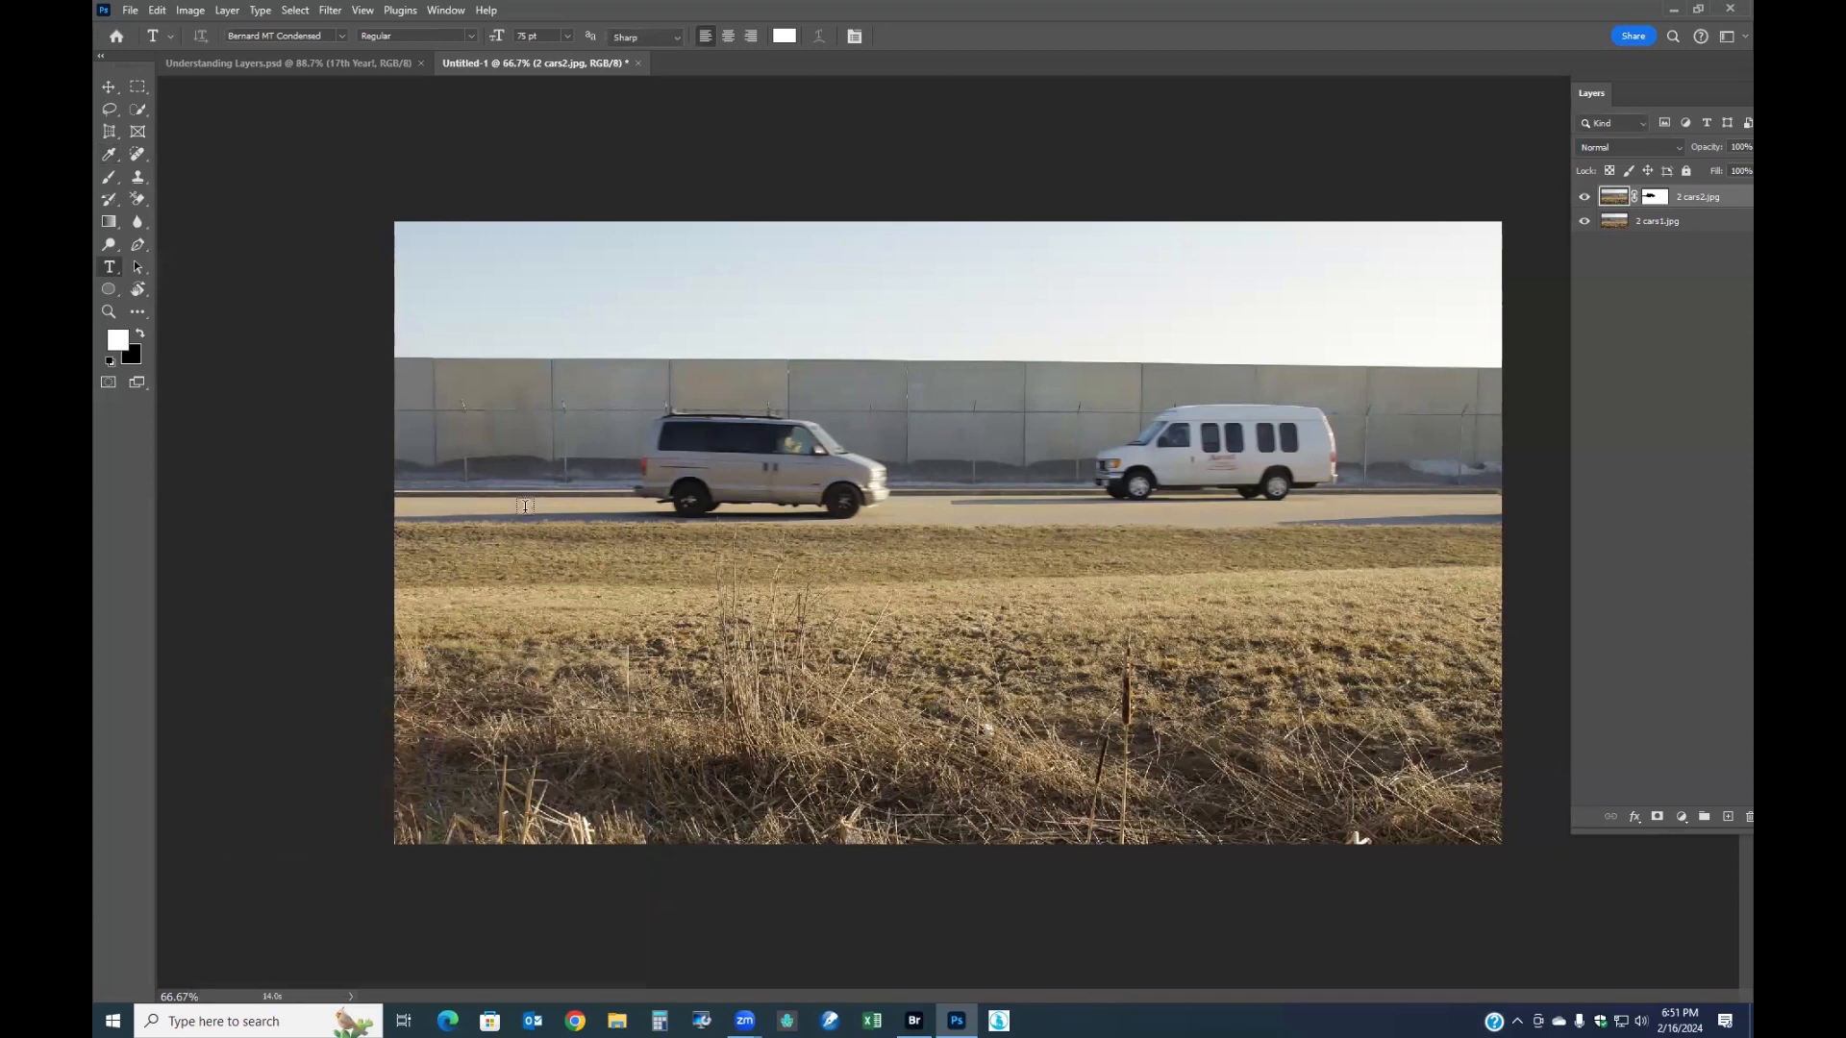
- Add the title "Merging Cars on a Road" as a text layer on the grass below the vans
{"action": "left_click", "coordinate": [626, 680]}
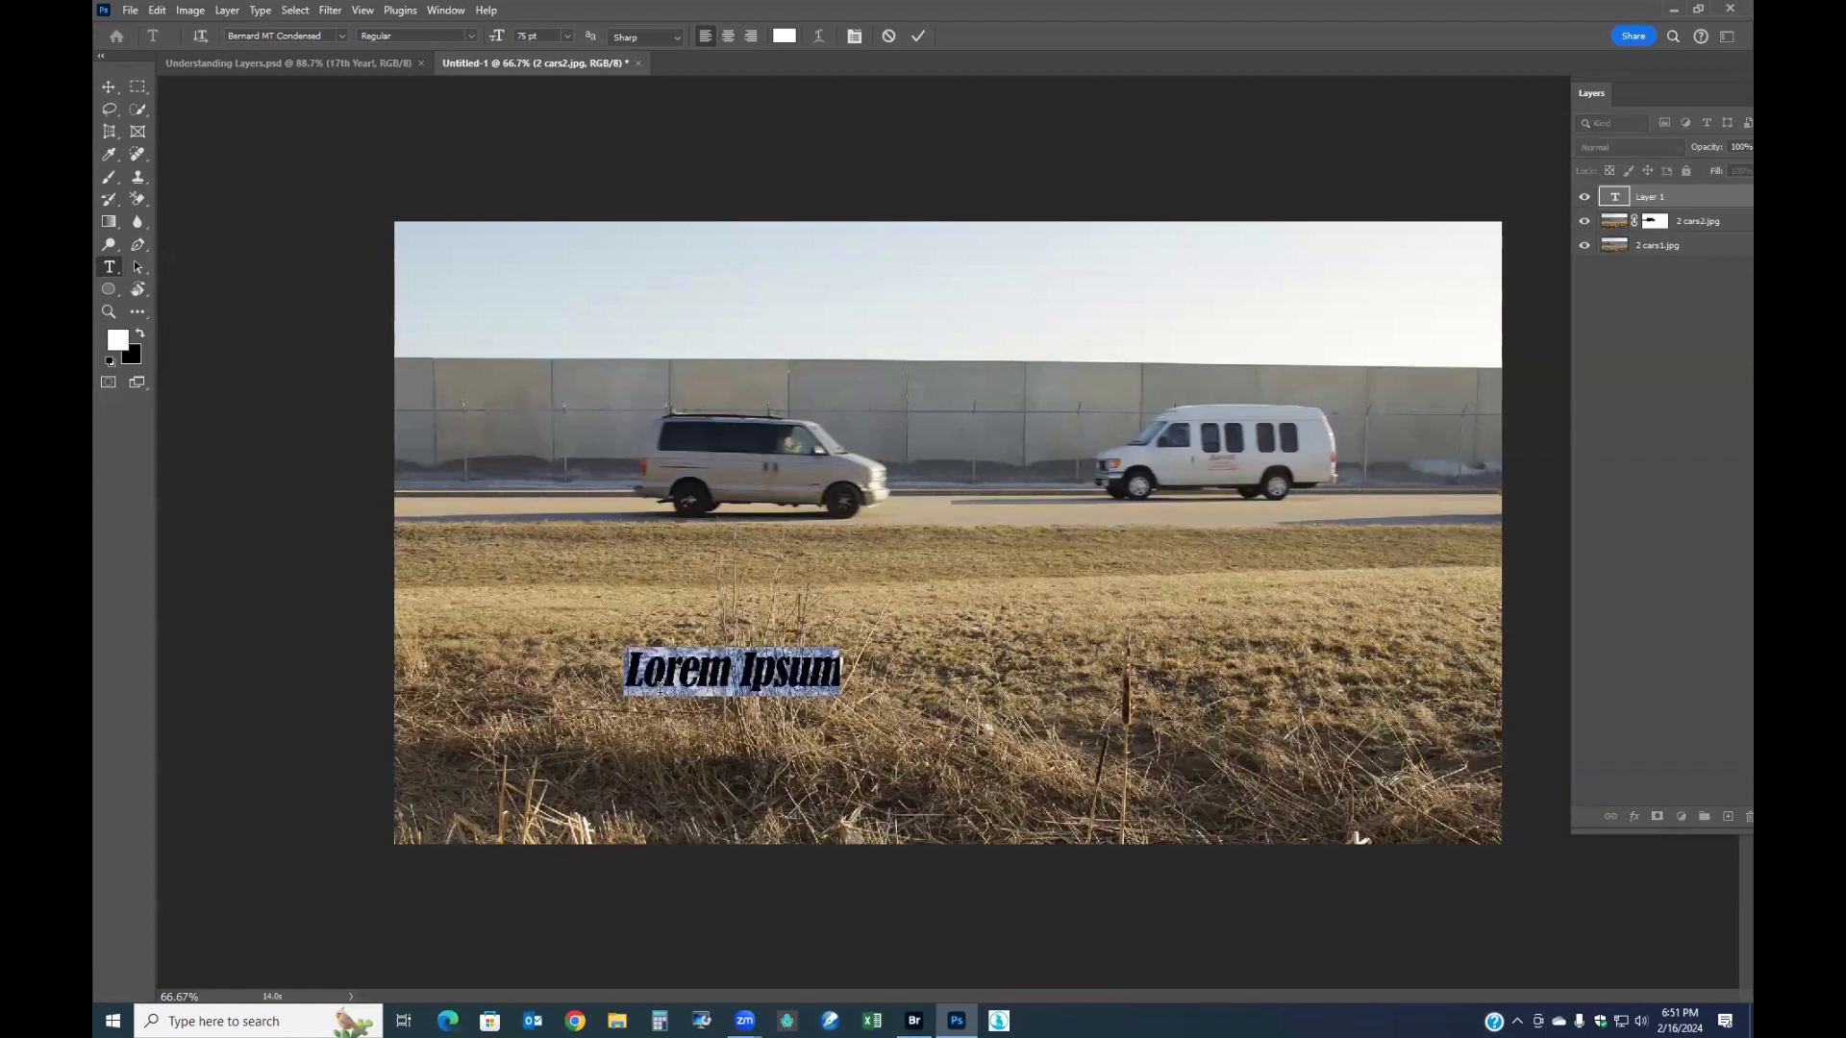
{"action": "type", "text": "Merging"}
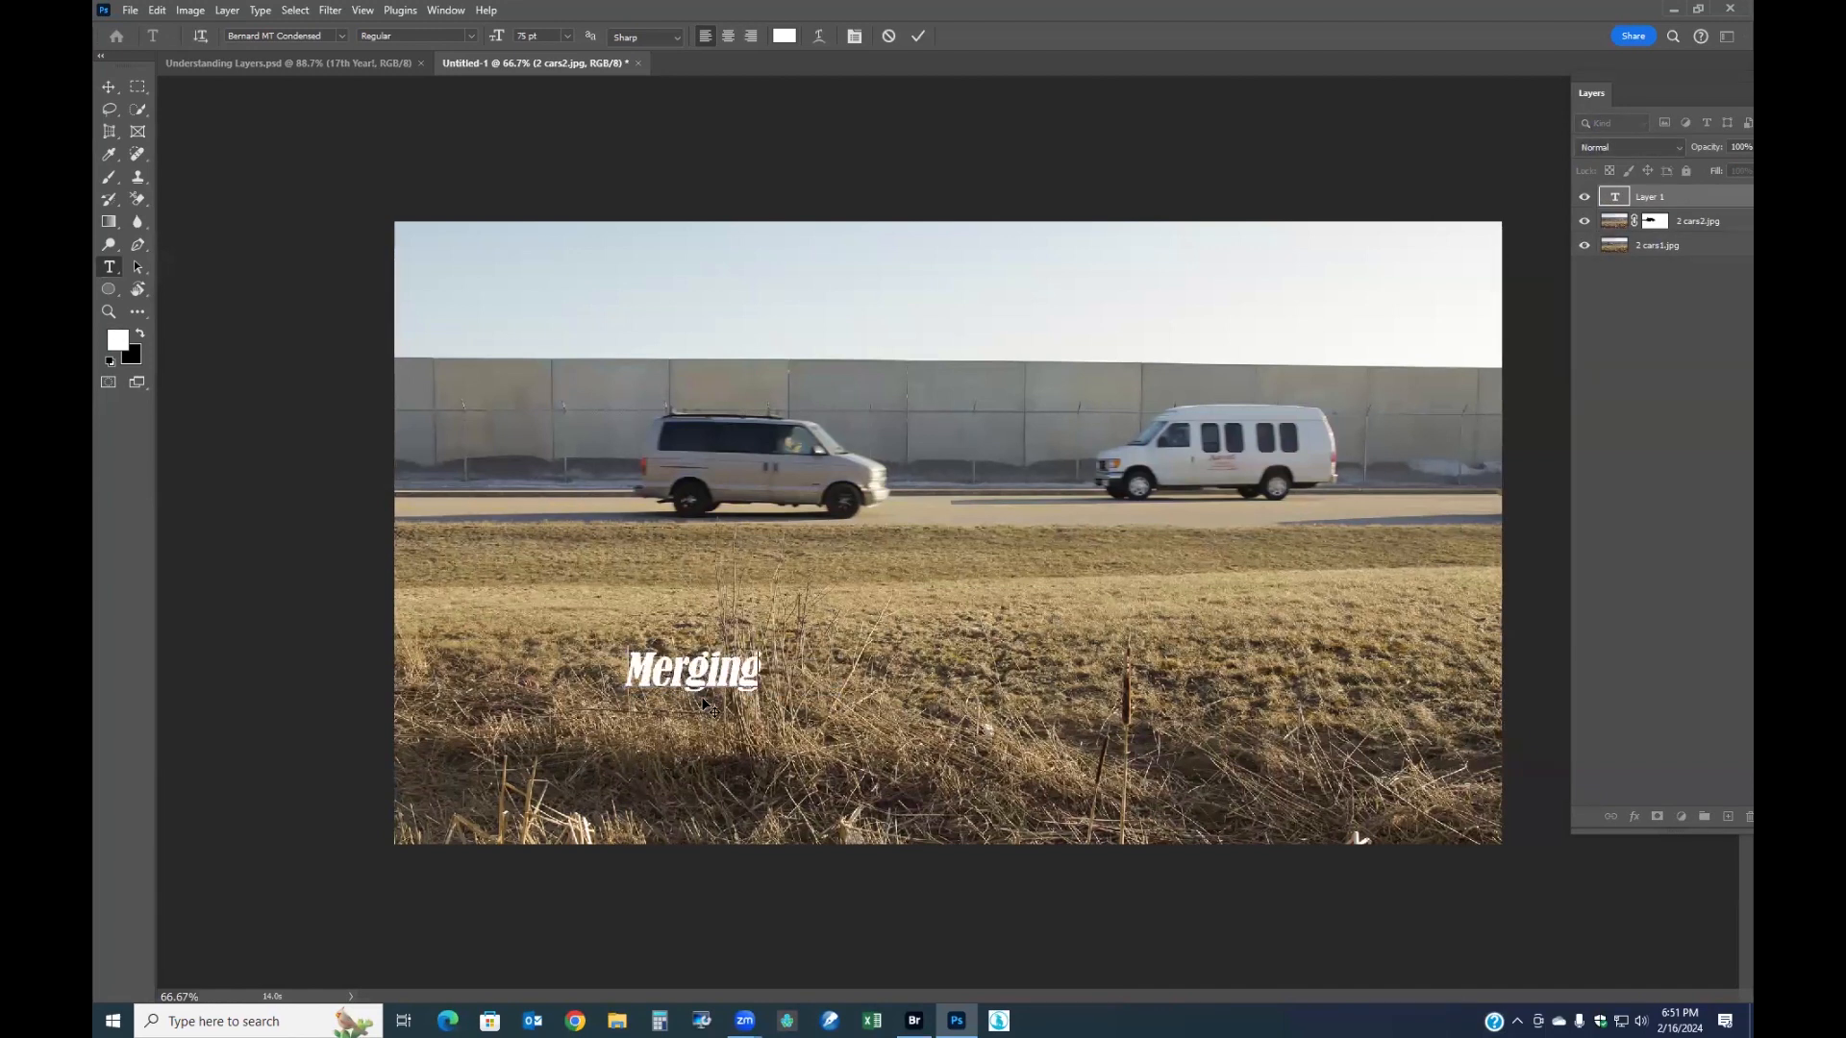
{"action": "type", "text": " Cars on a r"}
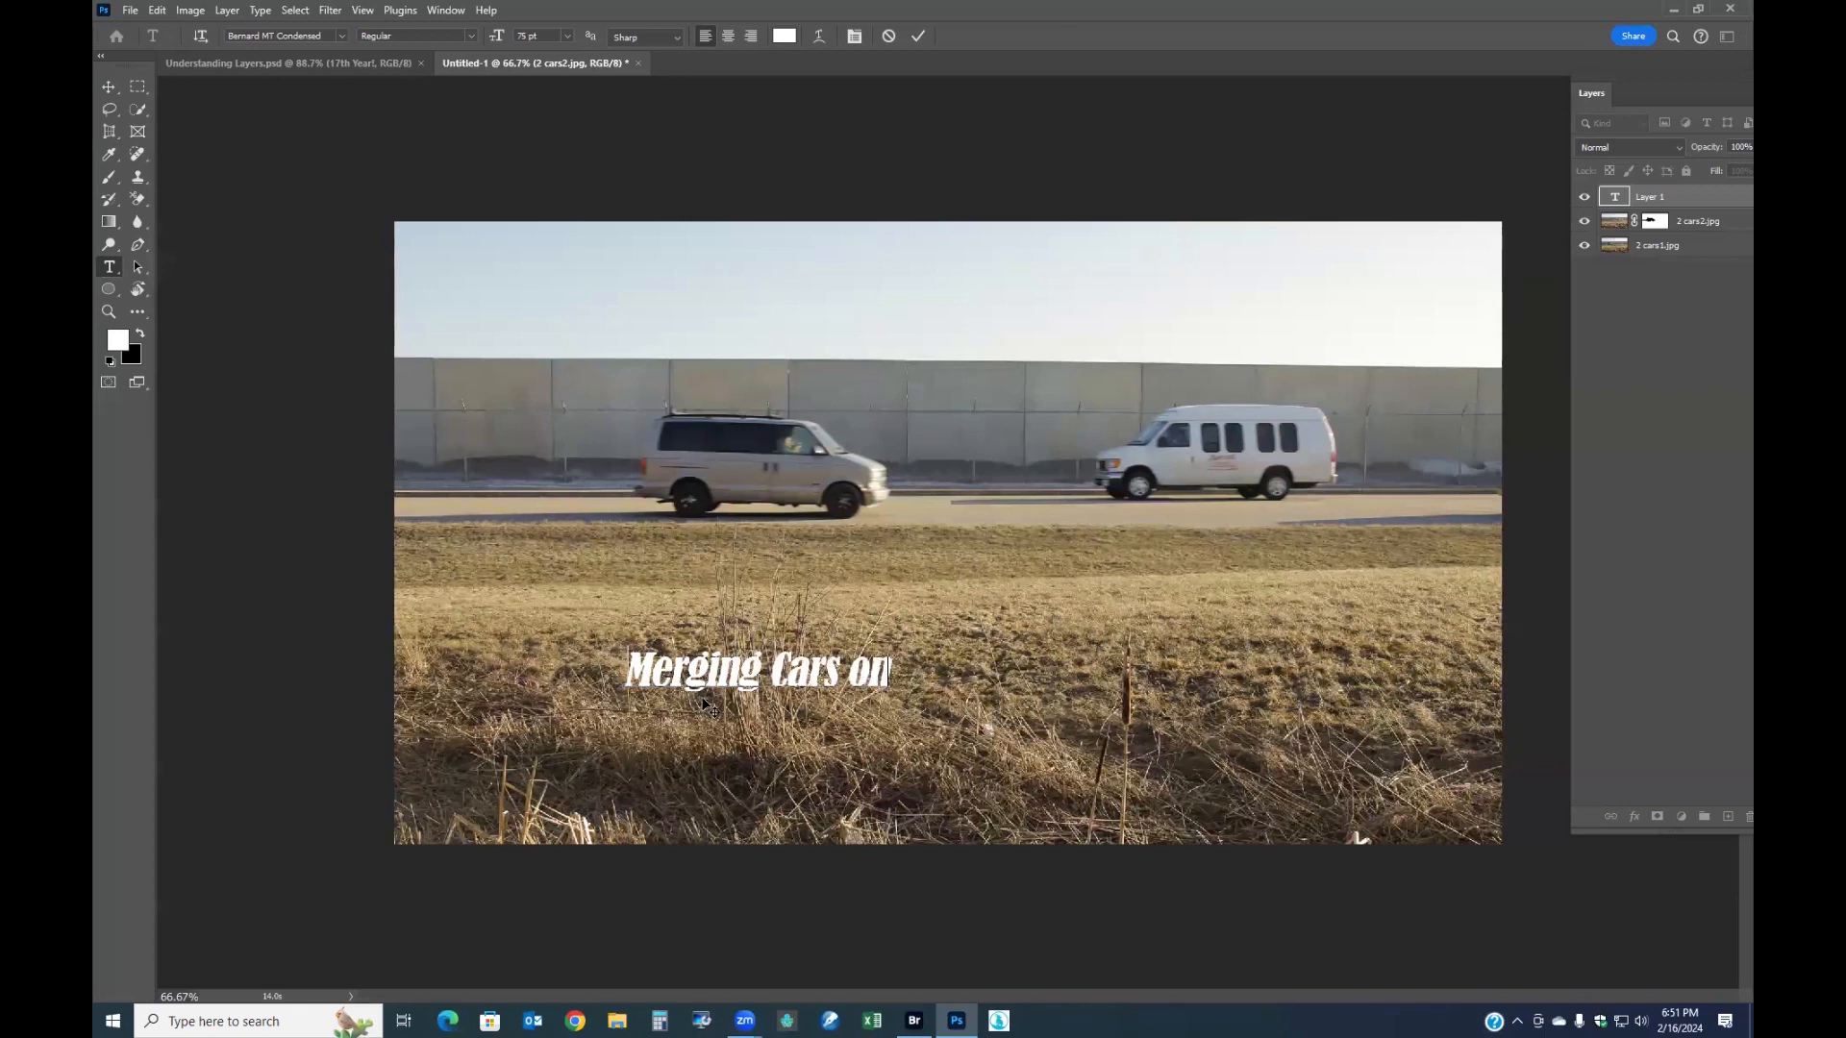
{"action": "key", "text": "BackSpace"}
{"action": "type", "text": "Rpoad"}
{"action": "key", "text": "BackSpace"}
{"action": "key", "text": "BackSpace"}
{"action": "key", "text": "BackSpace"}
{"action": "key", "text": "BackSpace"}
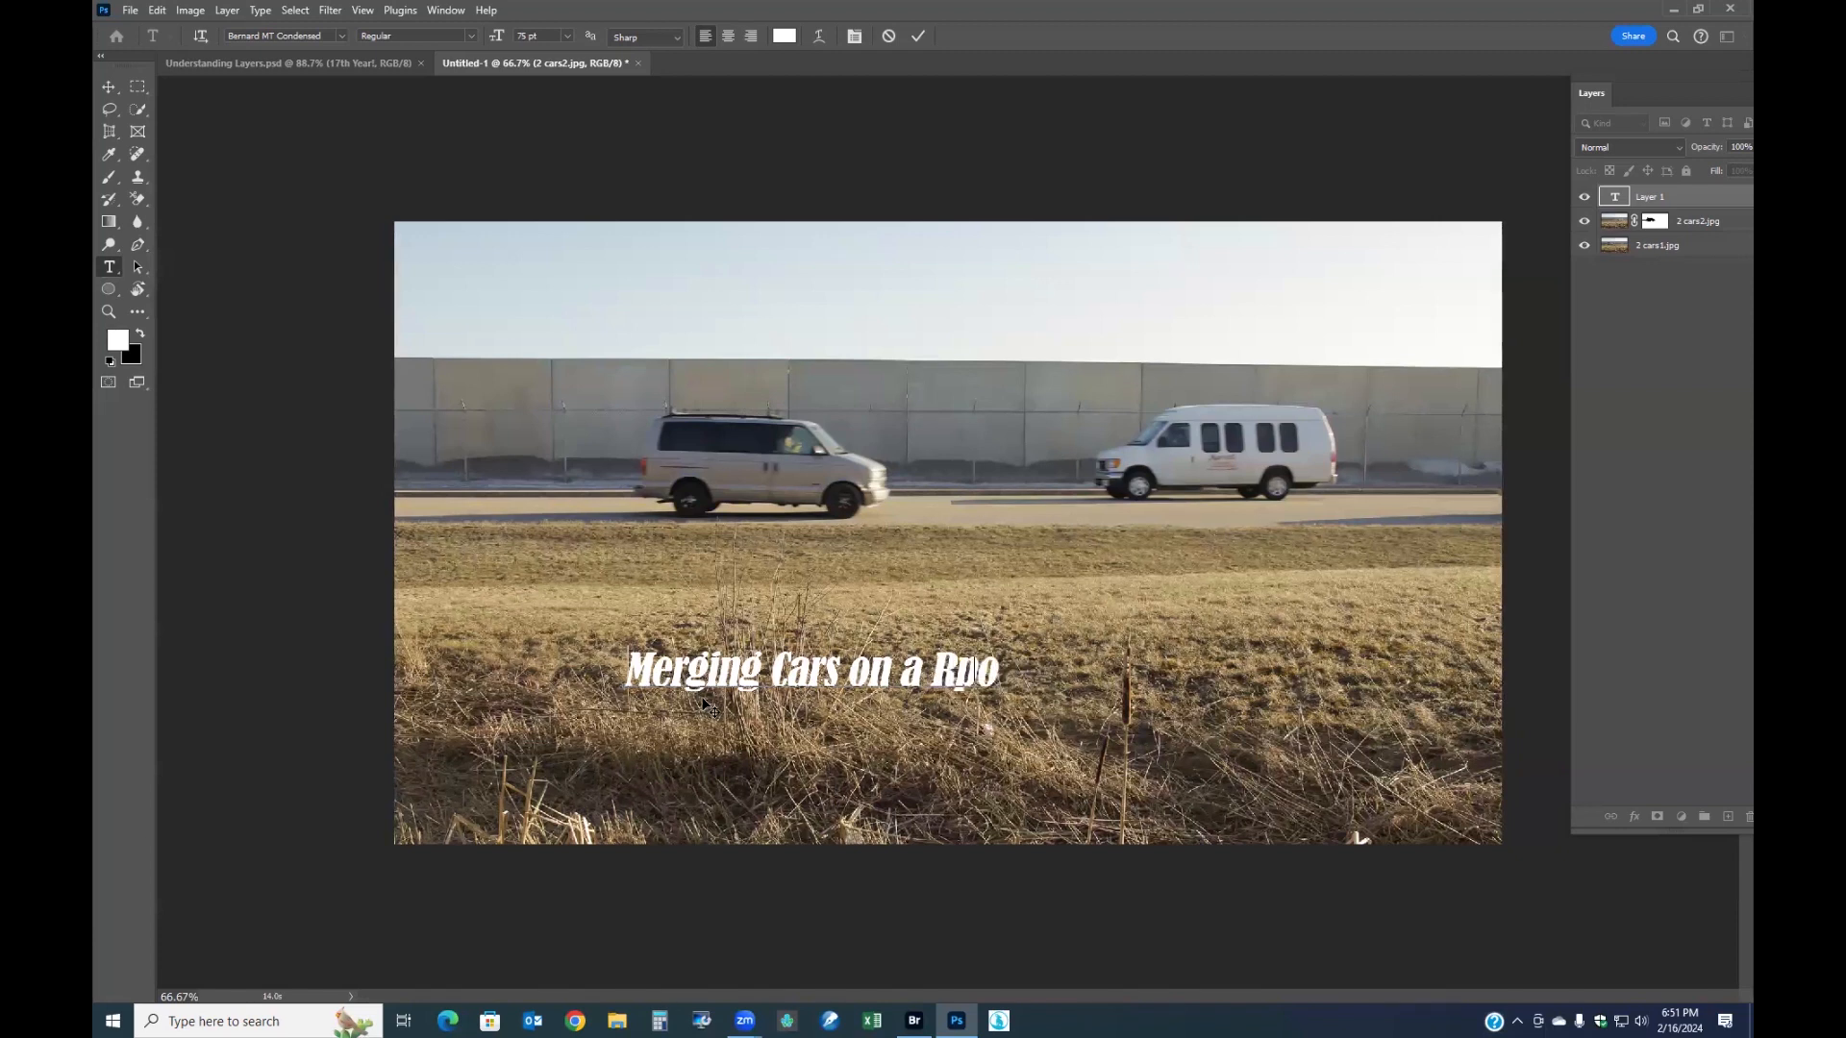
{"action": "type", "text": "oad"}
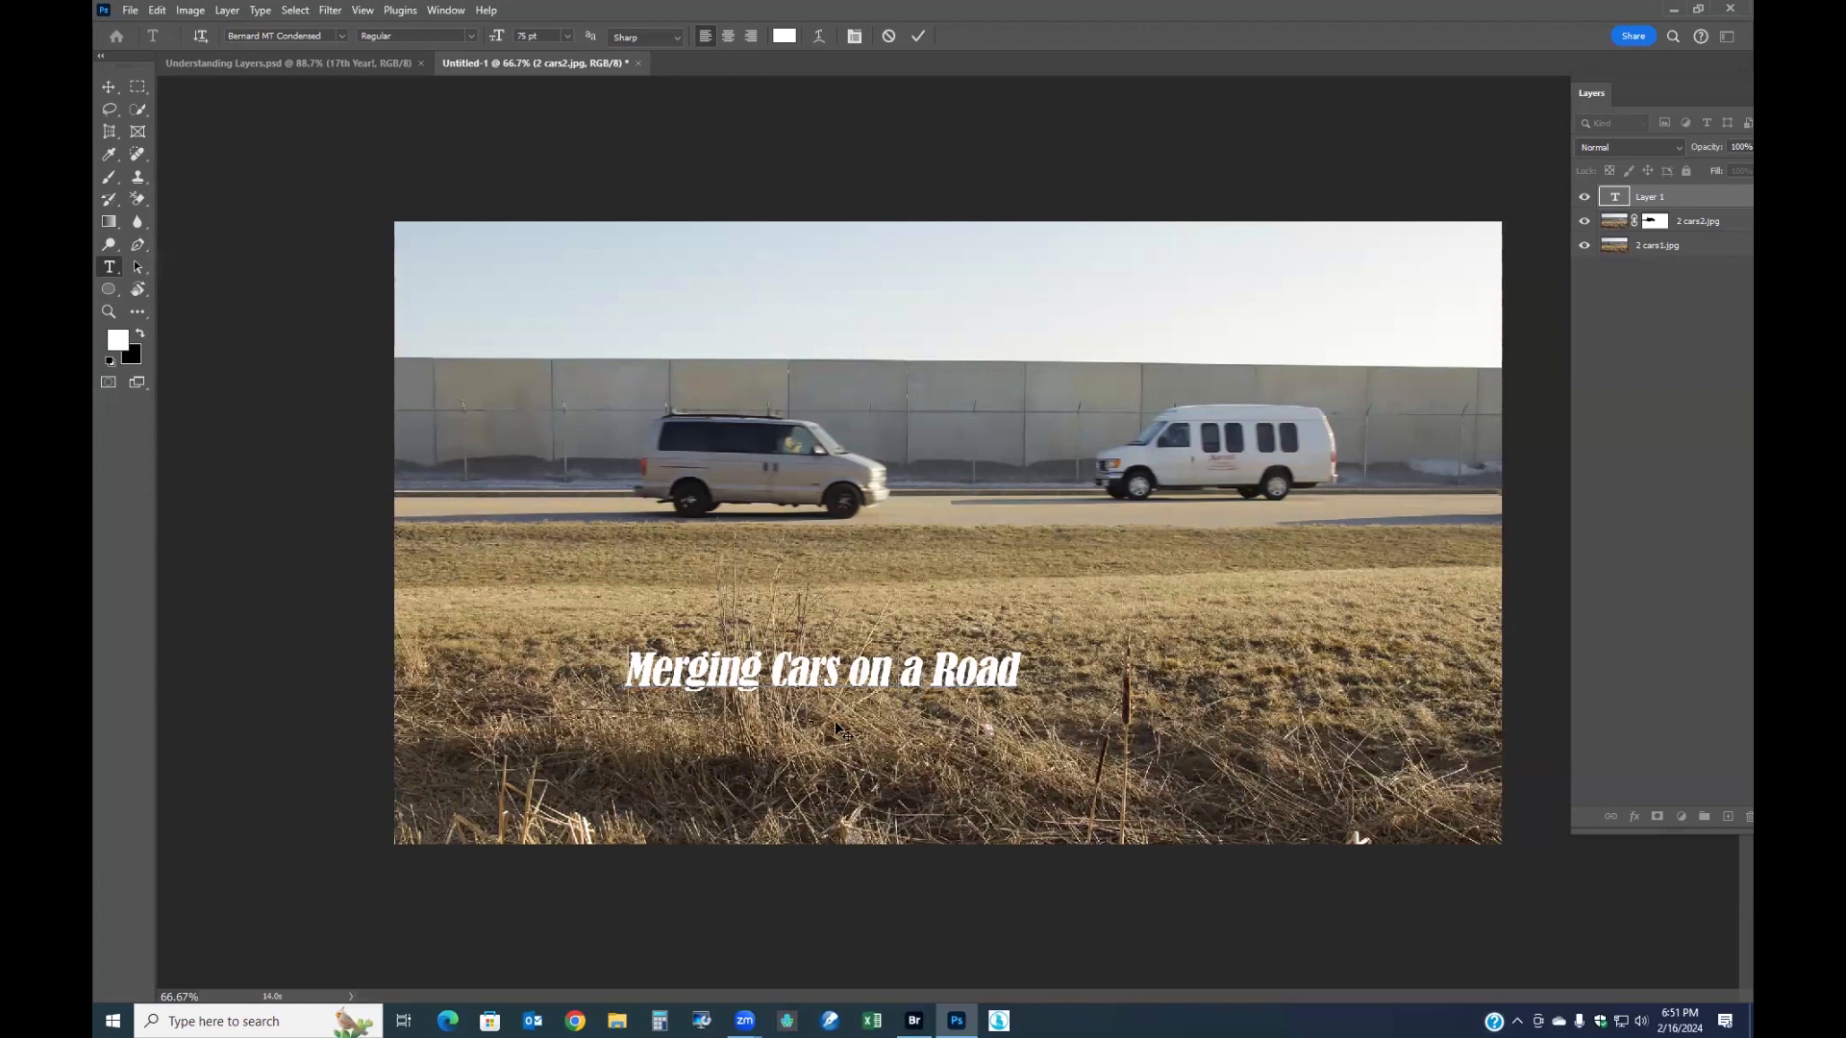
- Enlarge the title text to 152 pt, center it across the grass below the vans, and commit the text
{"action": "left_click_drag", "start_coordinate": [829, 721], "coordinate": [913, 678]}
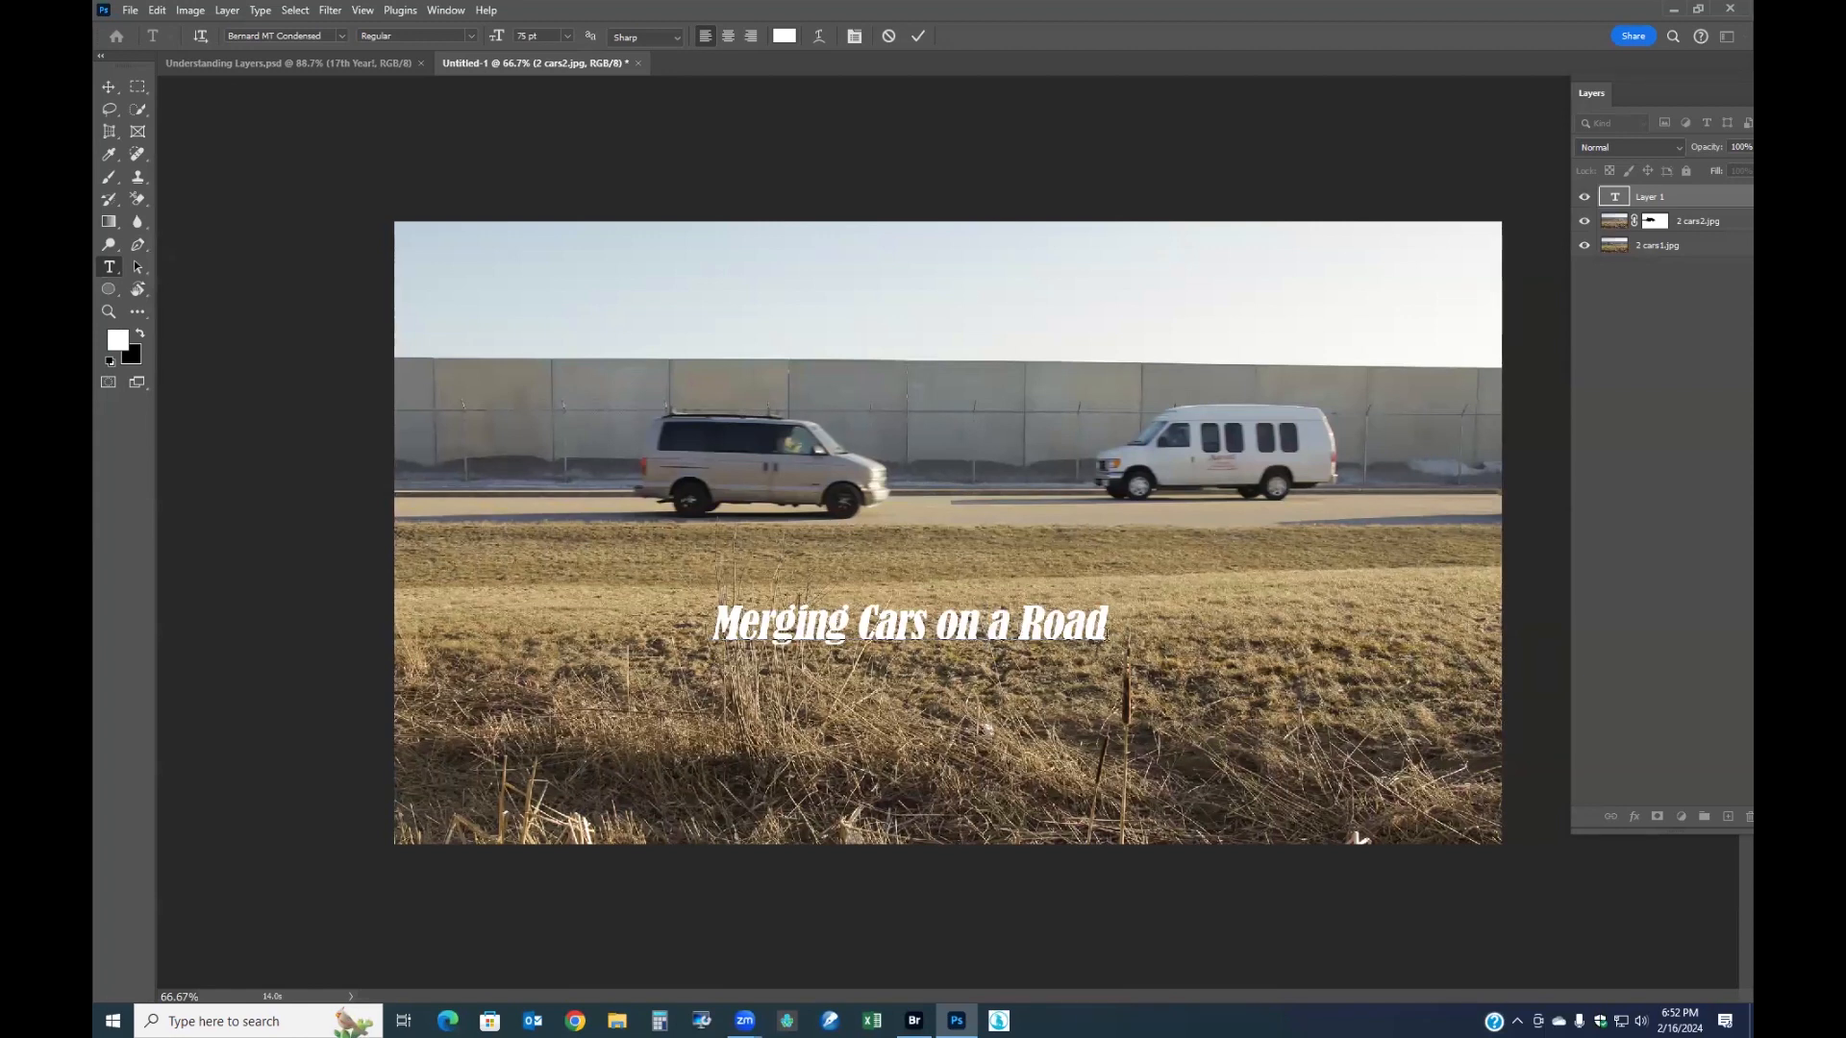
{"action": "left_click_drag", "start_coordinate": [1105, 626], "coordinate": [711, 625]}
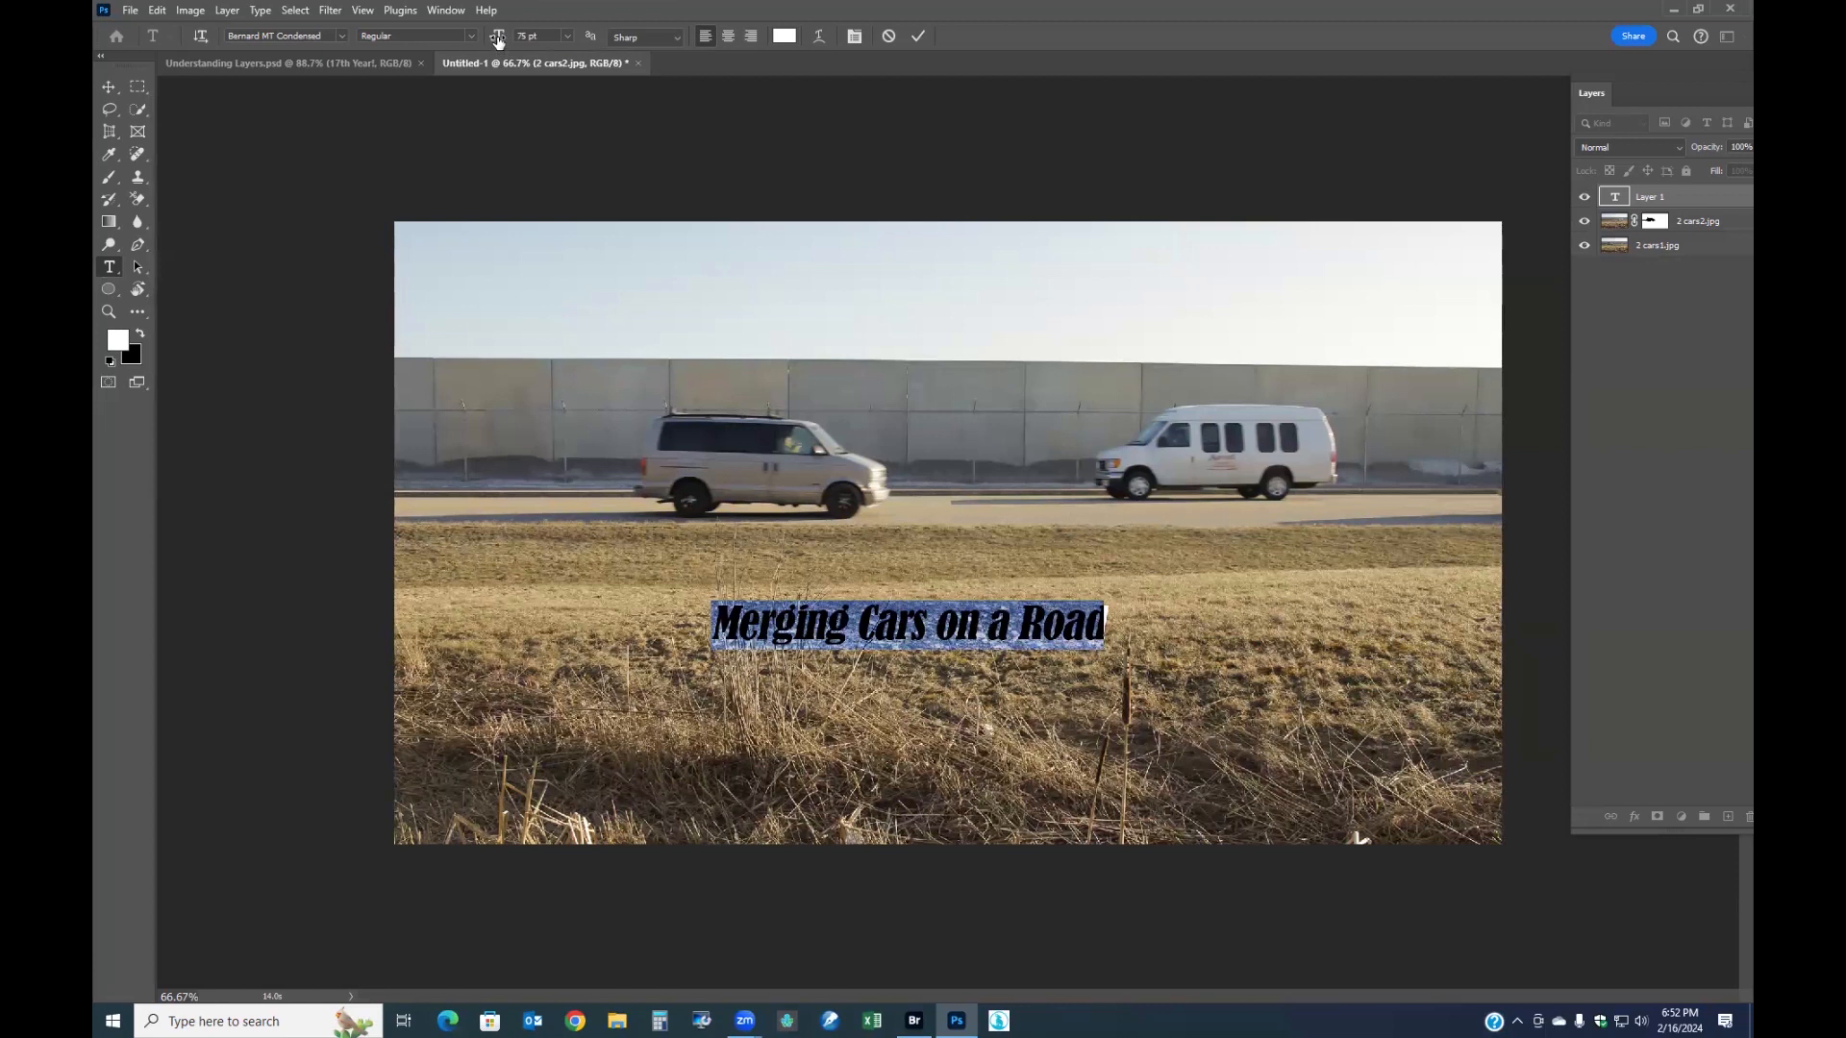
{"action": "left_click_drag", "start_coordinate": [497, 37], "coordinate": [564, 45]}
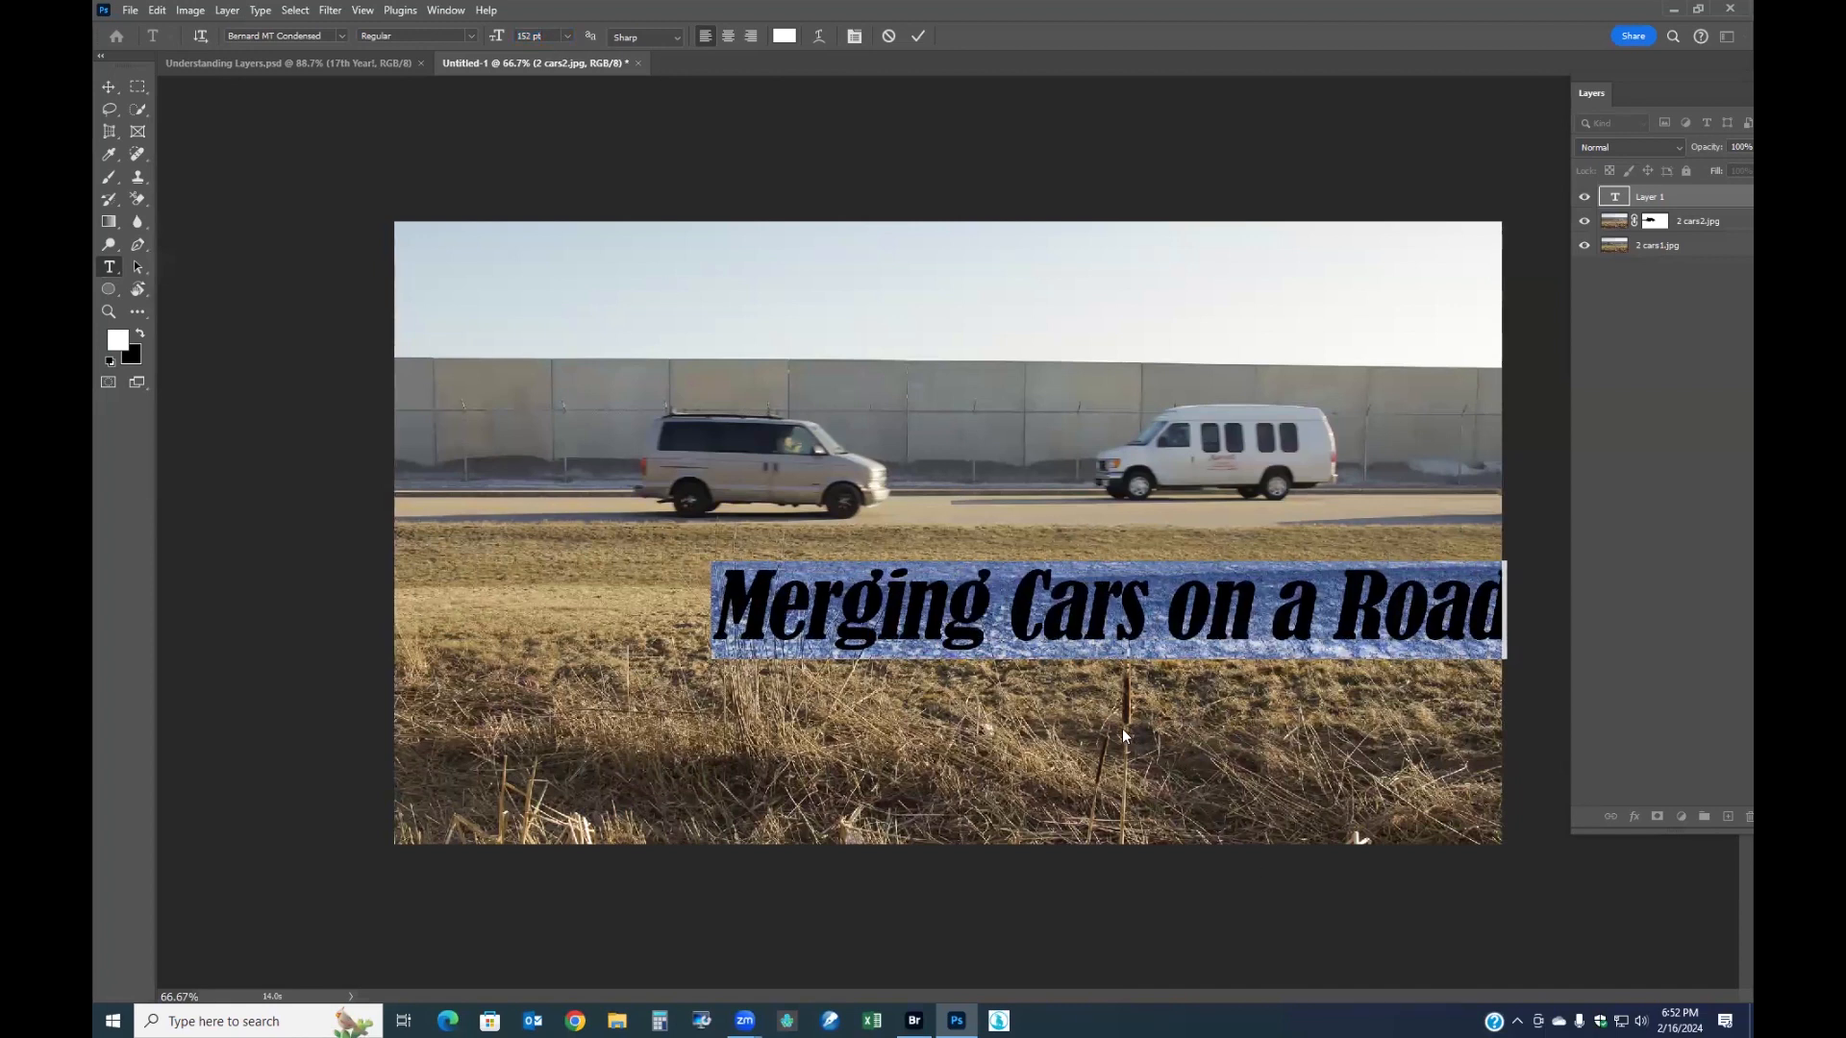
{"action": "left_click", "coordinate": [1086, 696]}
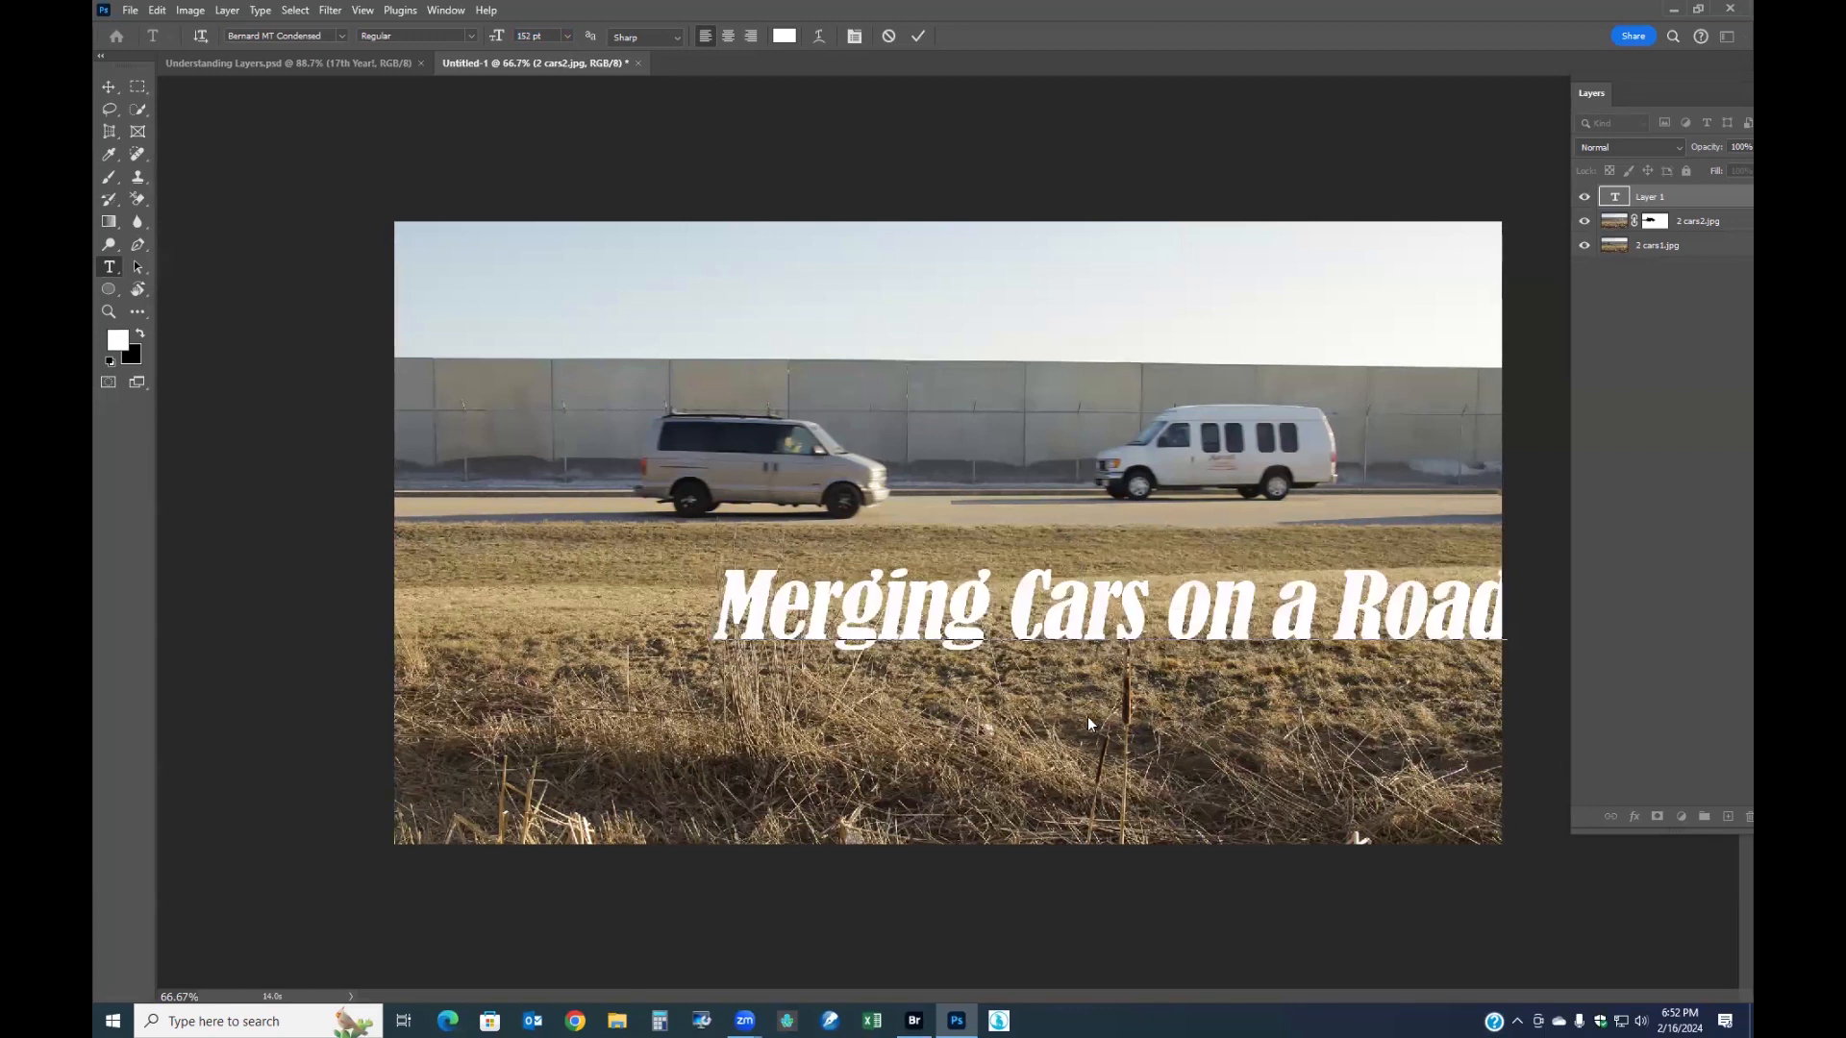
{"action": "left_click_drag", "start_coordinate": [1093, 698], "coordinate": [925, 729]}
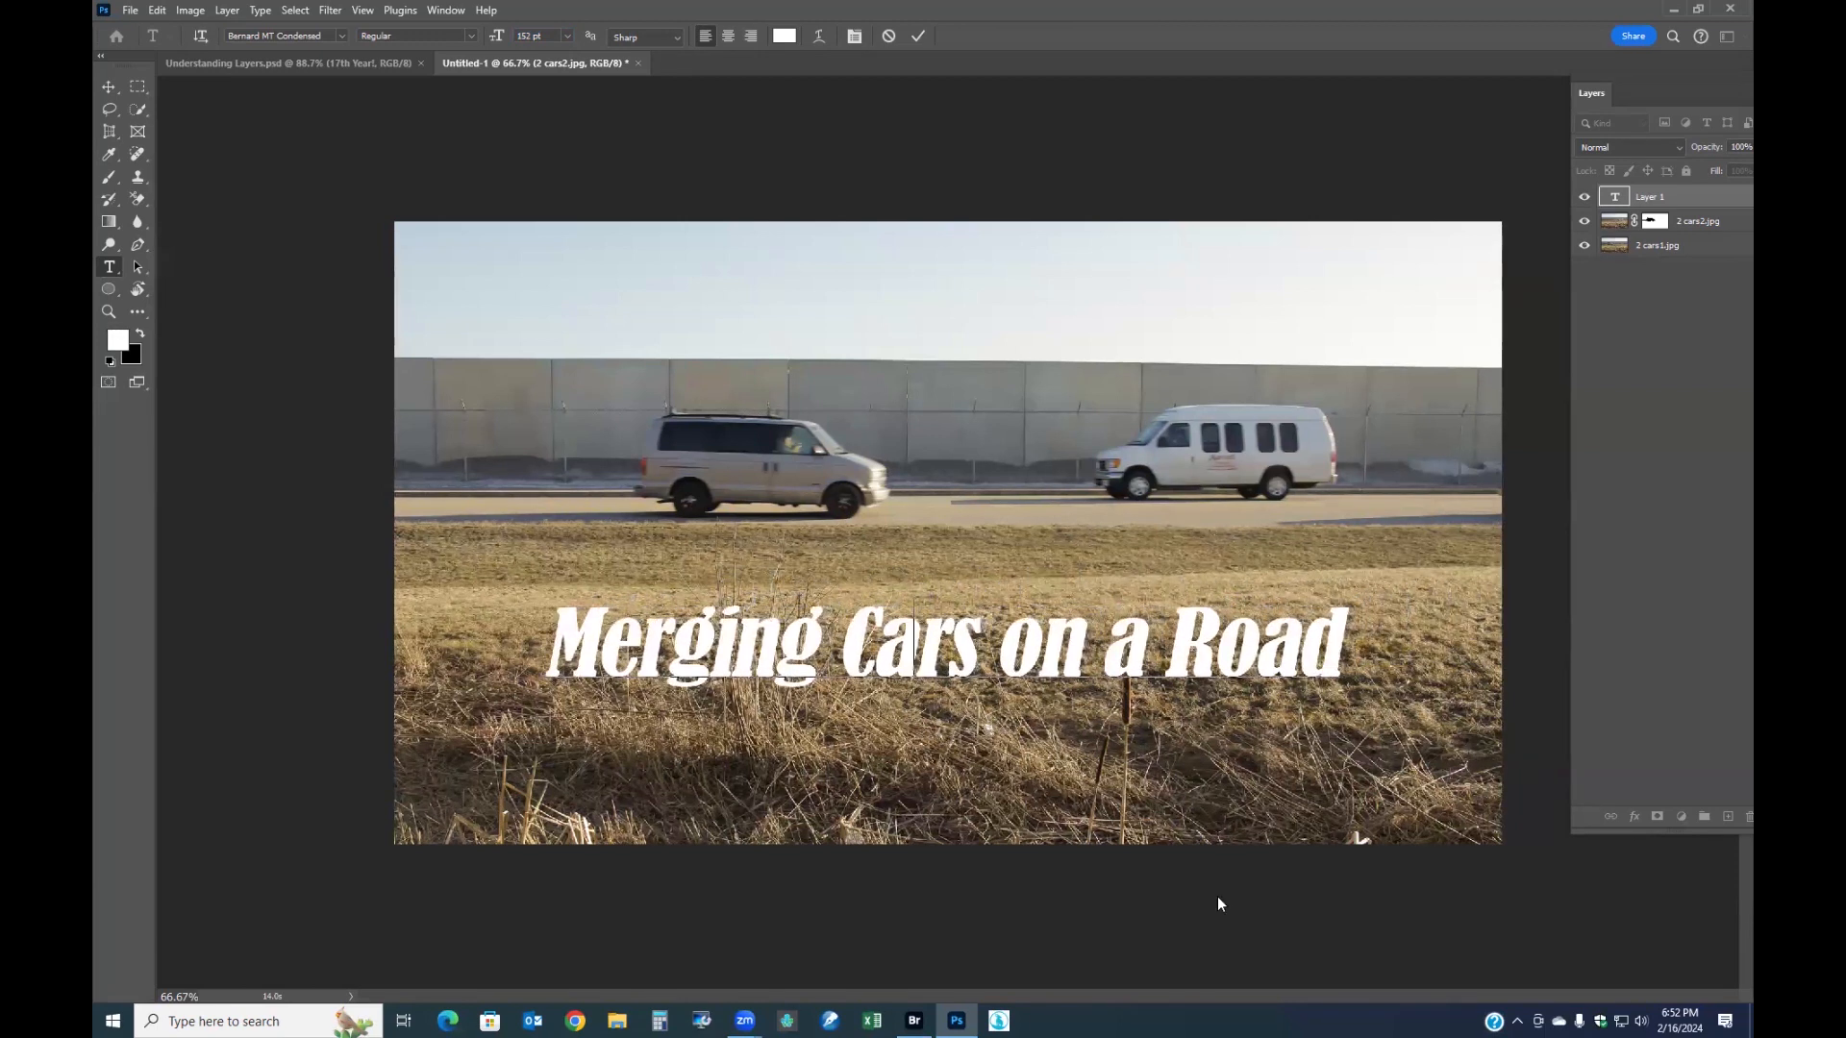
{"action": "left_click", "coordinate": [917, 35]}
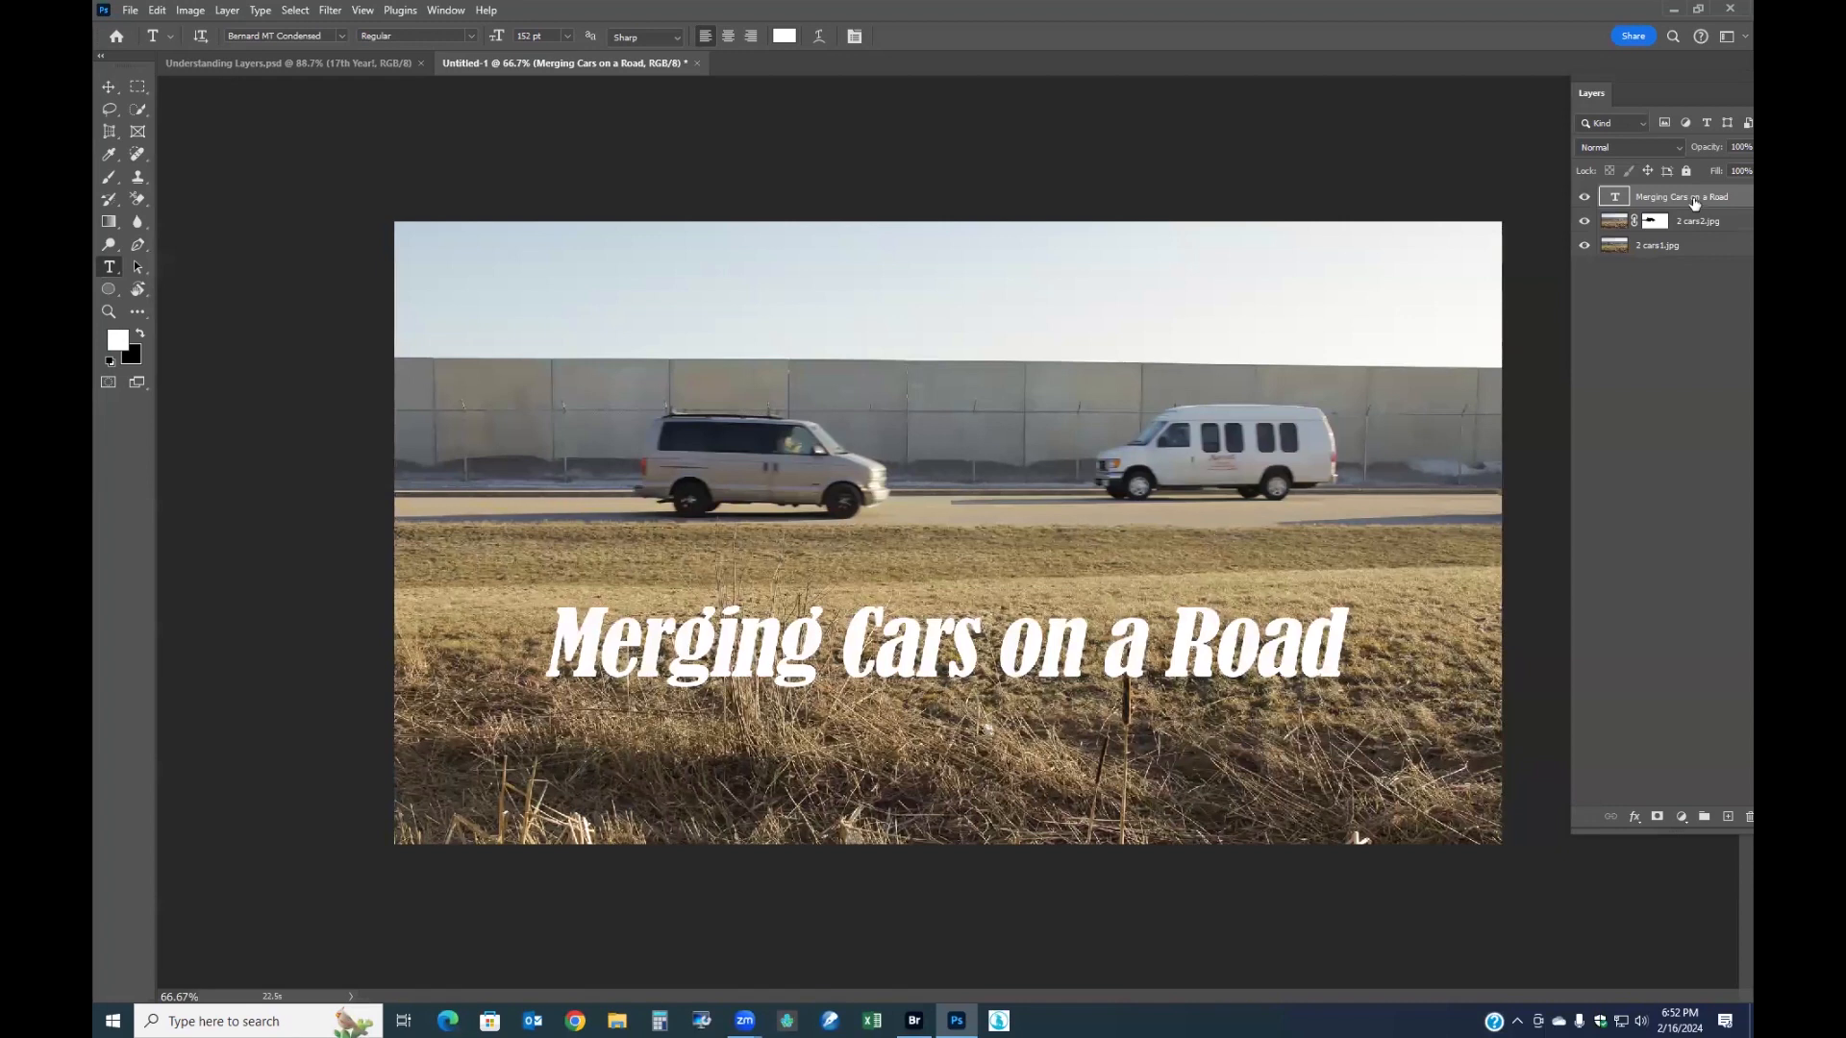
- Hide and show the title, 2 cars2.jpg and 2 cars1.jpg layers one at a time to examine each layer's contribution
{"action": "left_click", "coordinate": [1586, 197]}
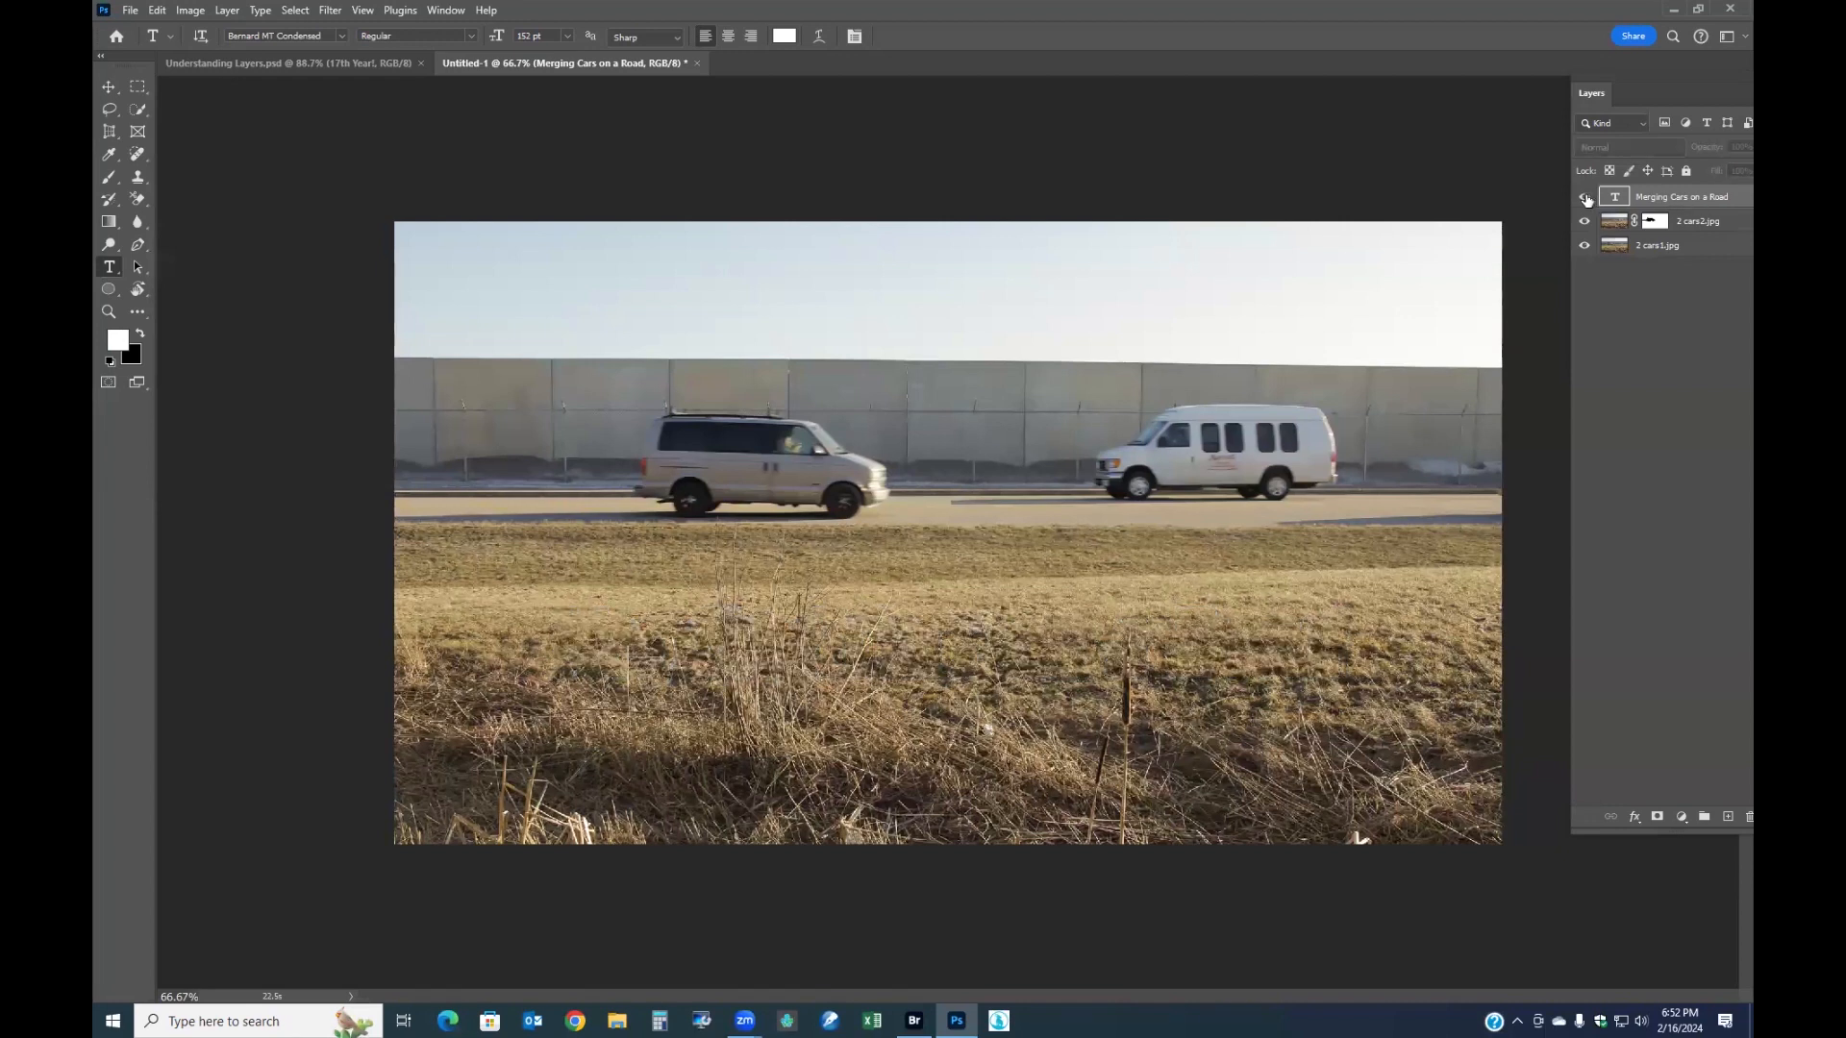
{"action": "left_click", "coordinate": [1585, 197]}
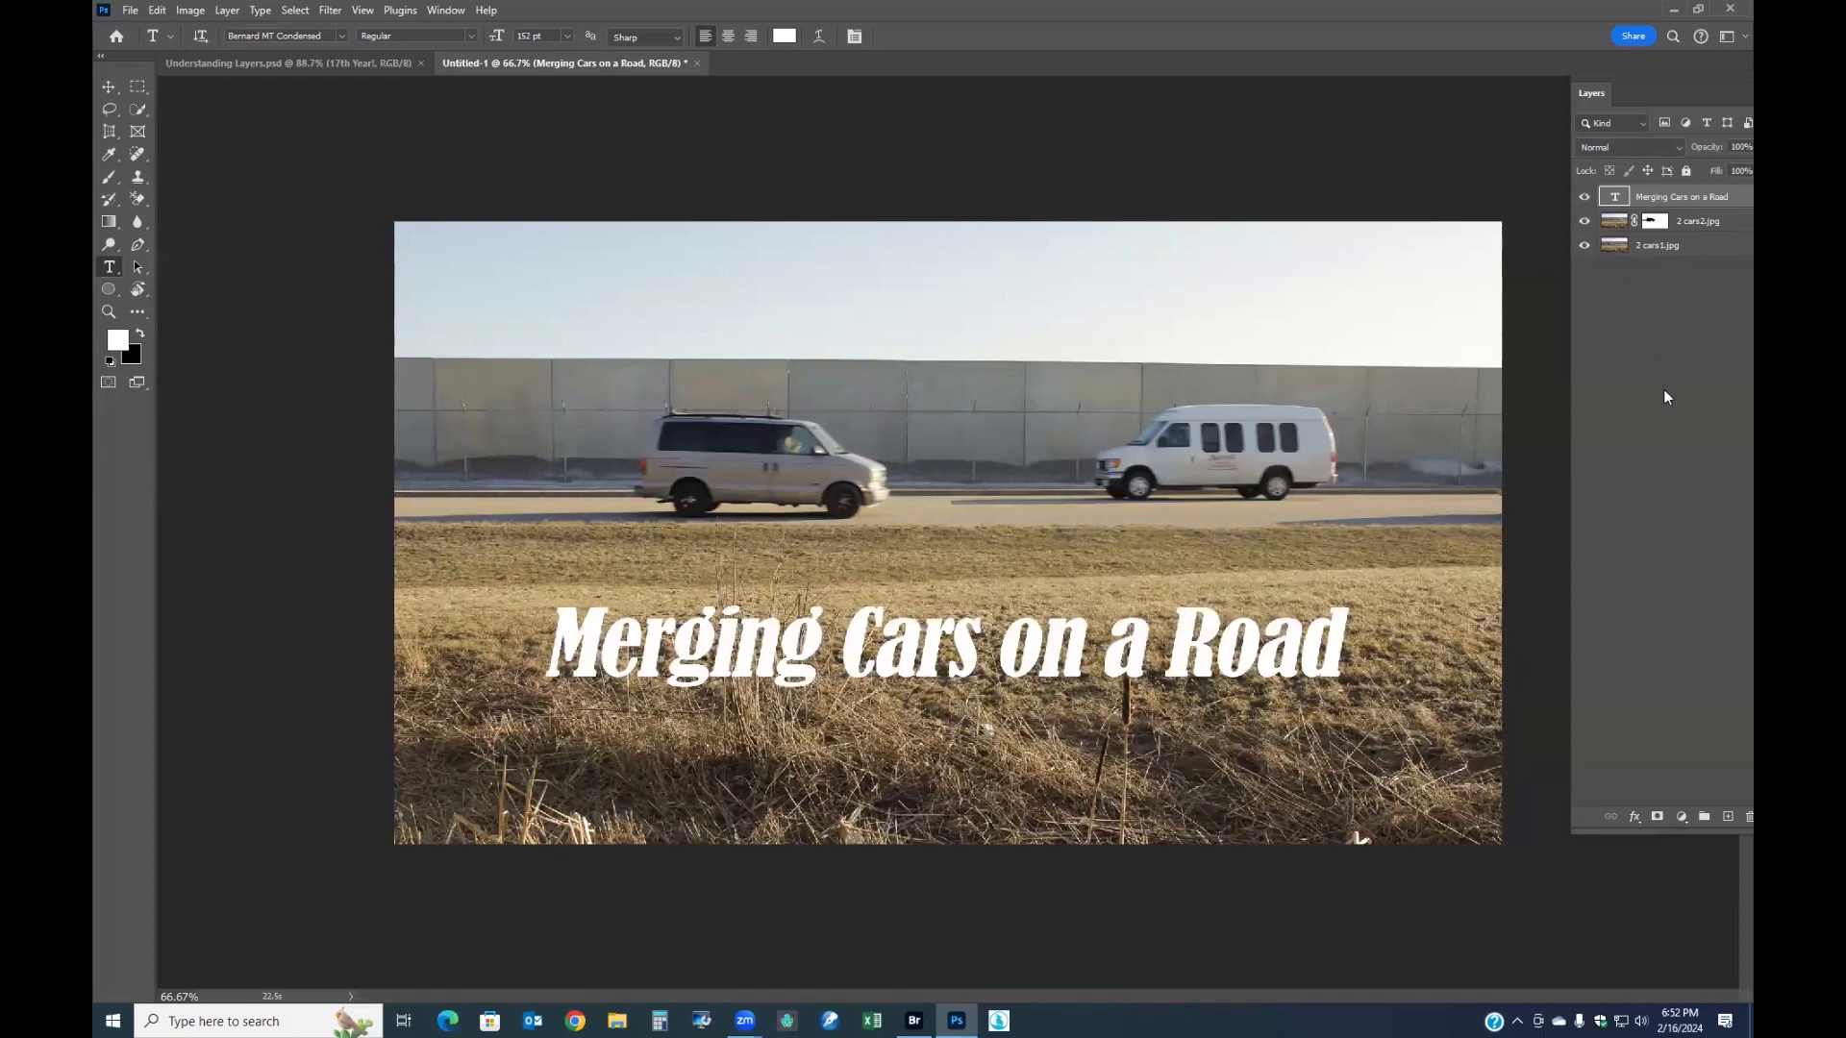
{"action": "left_click", "coordinate": [1584, 221]}
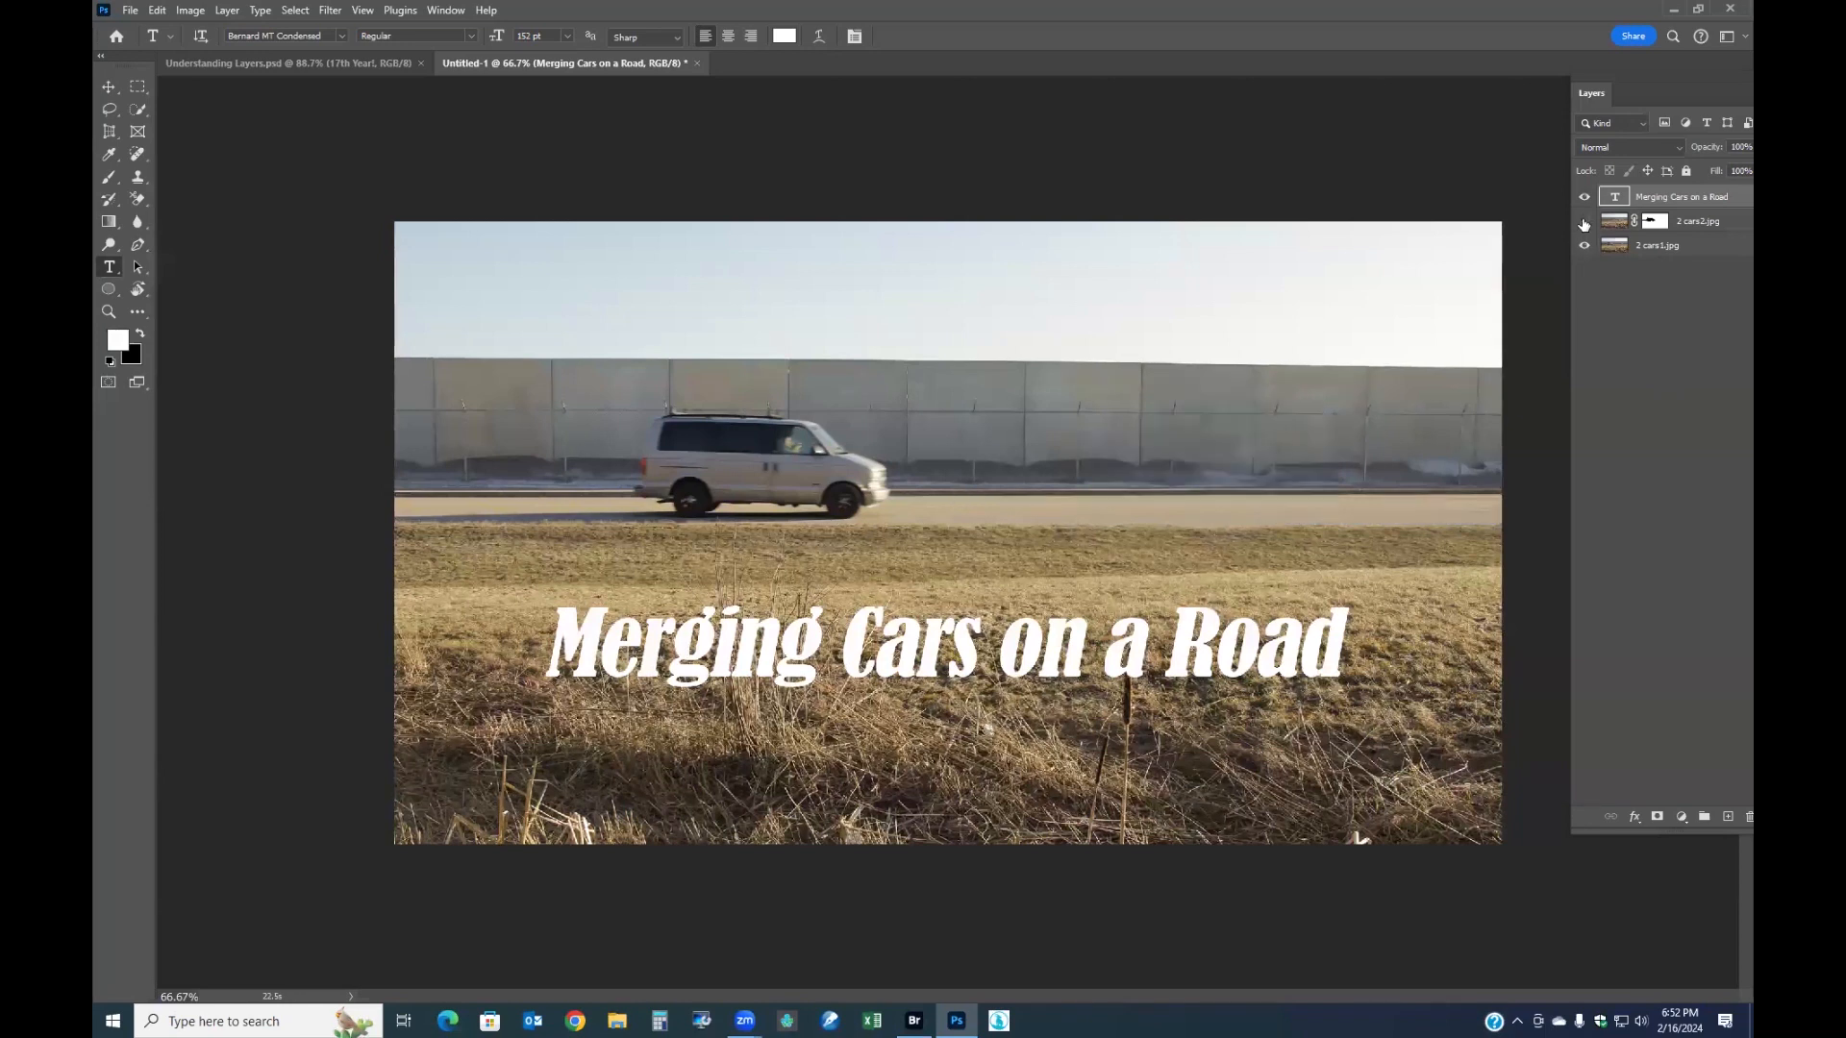
{"action": "left_click", "coordinate": [1585, 221]}
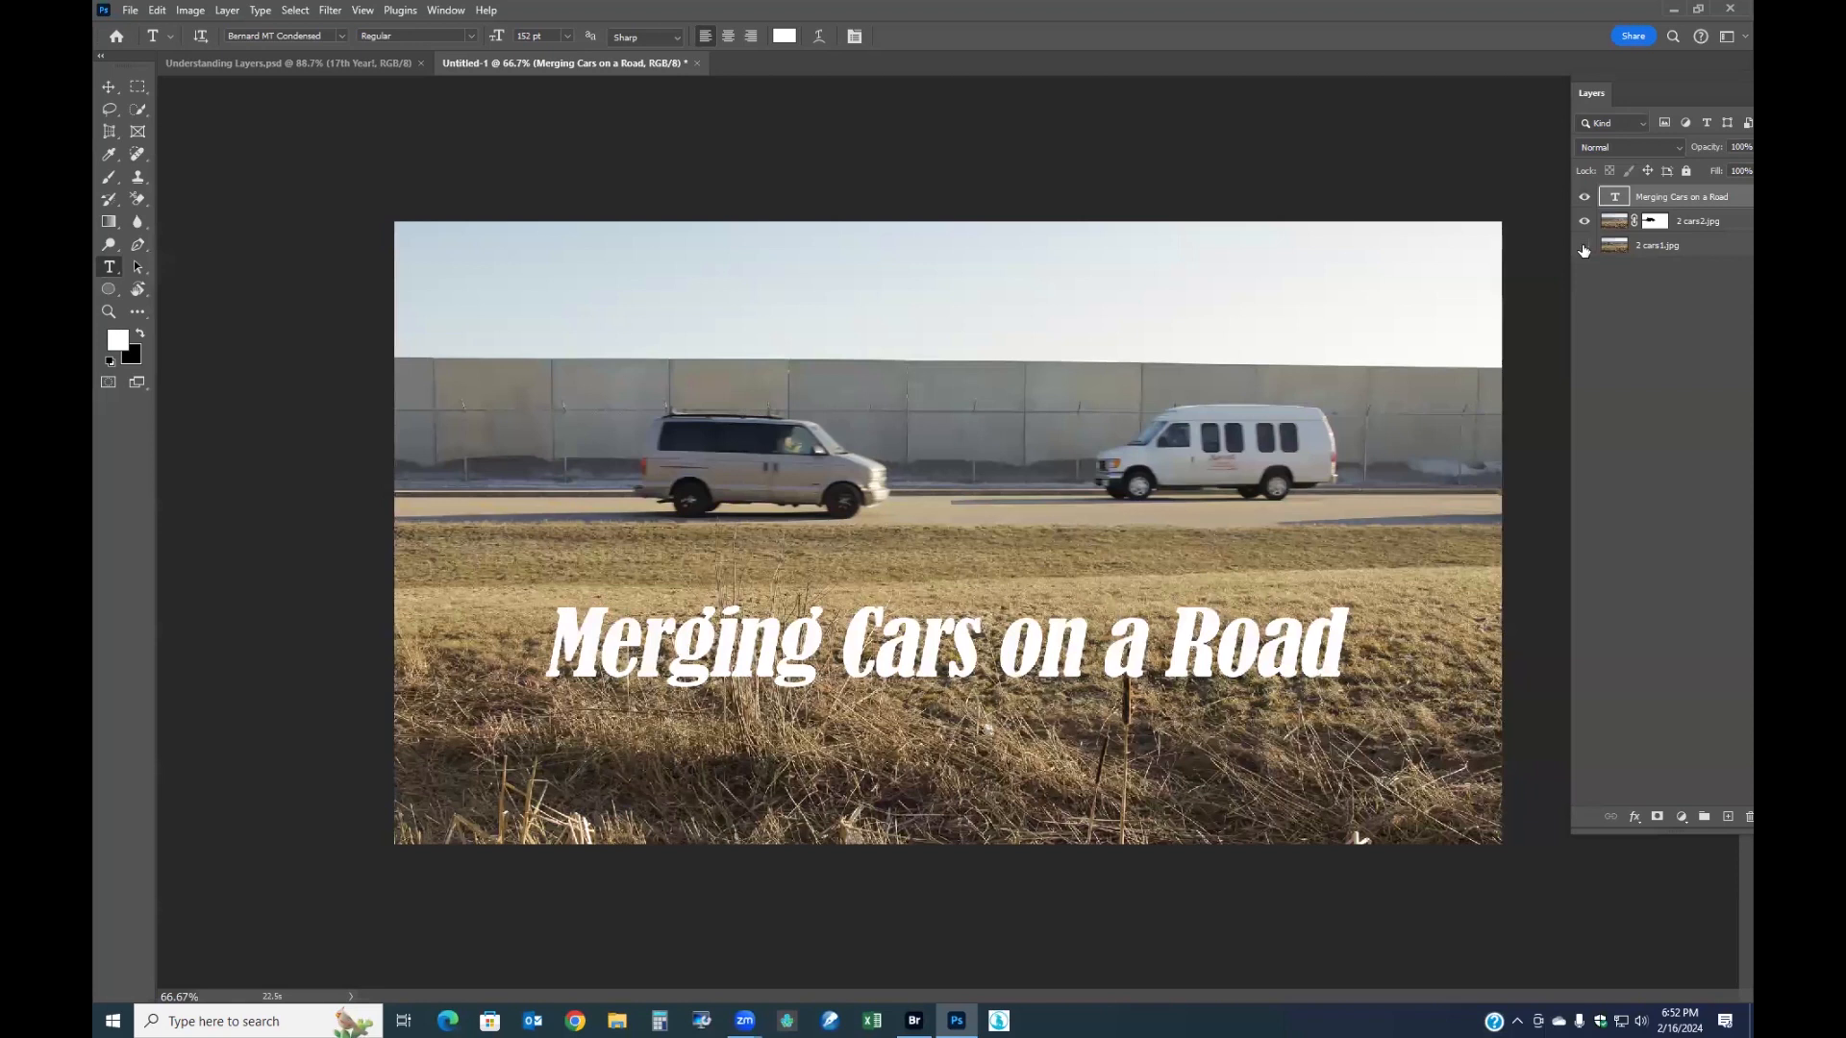
{"action": "left_click", "coordinate": [1584, 246]}
{"action": "left_click", "coordinate": [1585, 246]}
- Move the title text layer beneath both photo layers, shift the layer mask onto it, and hide both photos
{"action": "left_click_drag", "start_coordinate": [1656, 199], "coordinate": [1650, 281]}
{"action": "left_click_drag", "start_coordinate": [1658, 213], "coordinate": [1650, 258]}
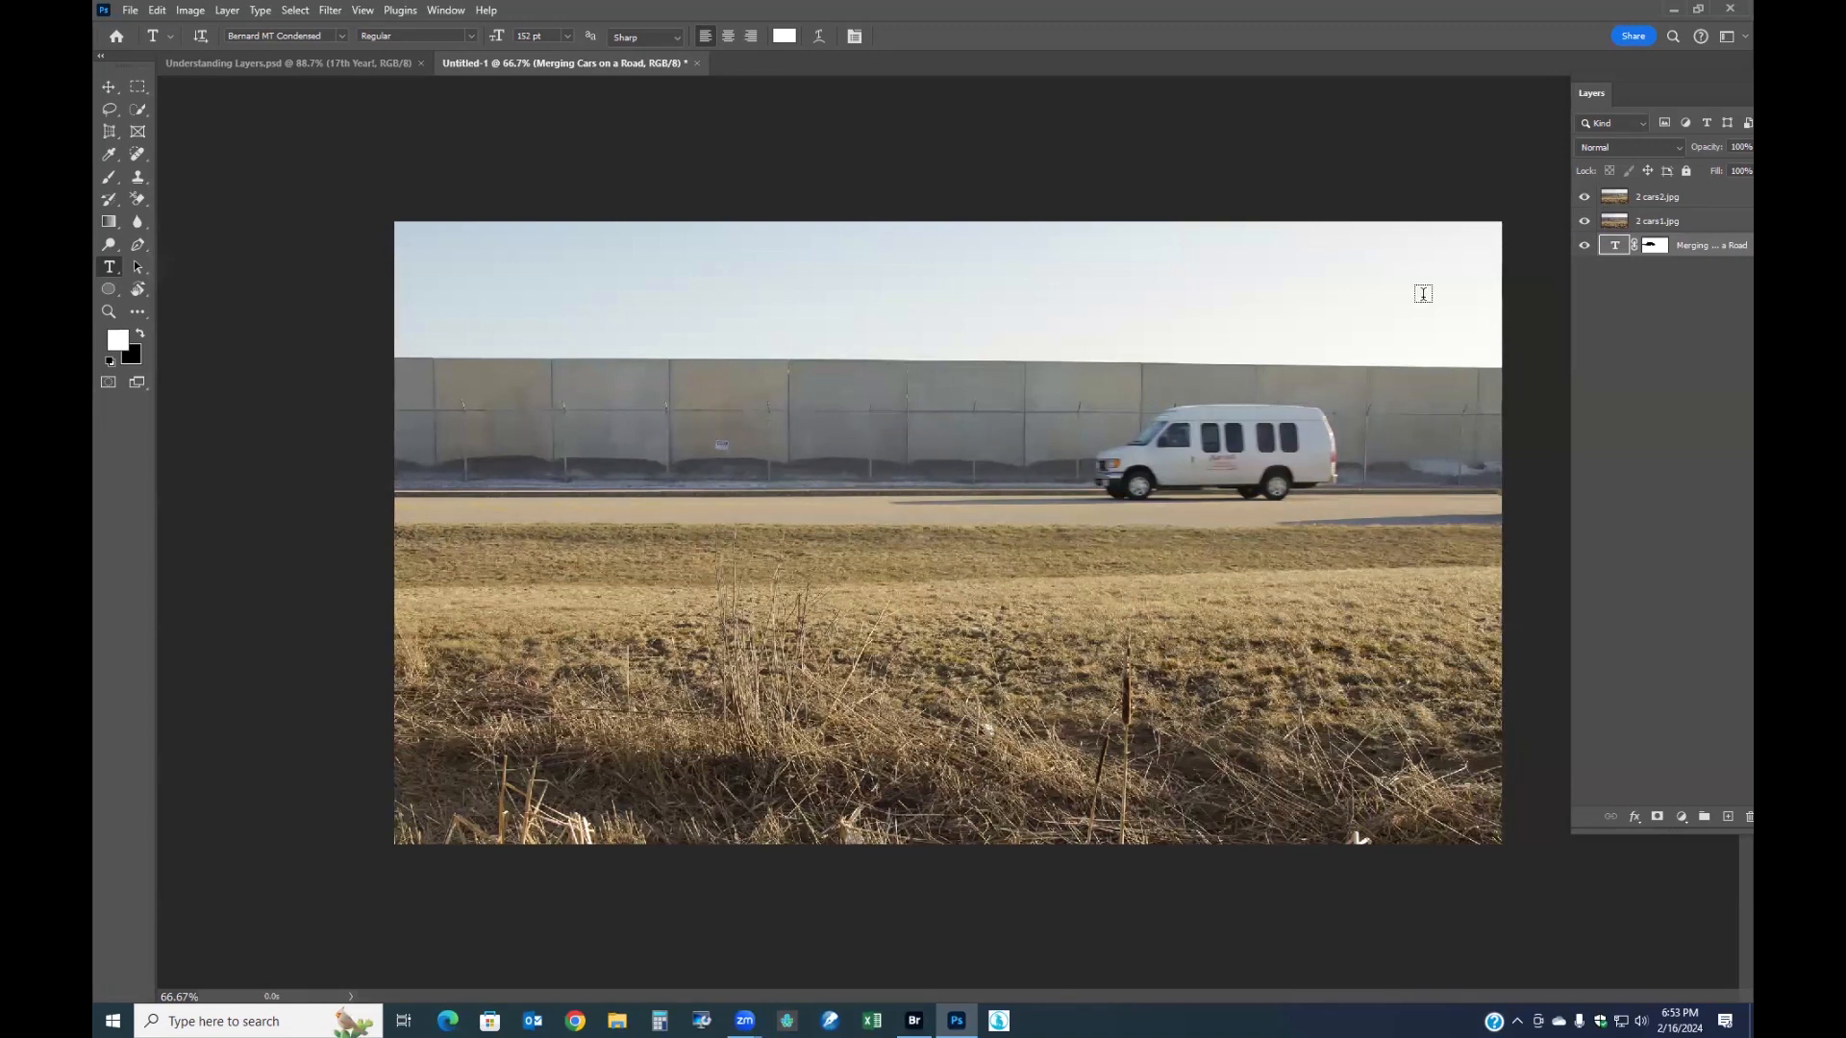
{"action": "left_click", "coordinate": [1585, 198]}
{"action": "left_click", "coordinate": [1584, 221]}
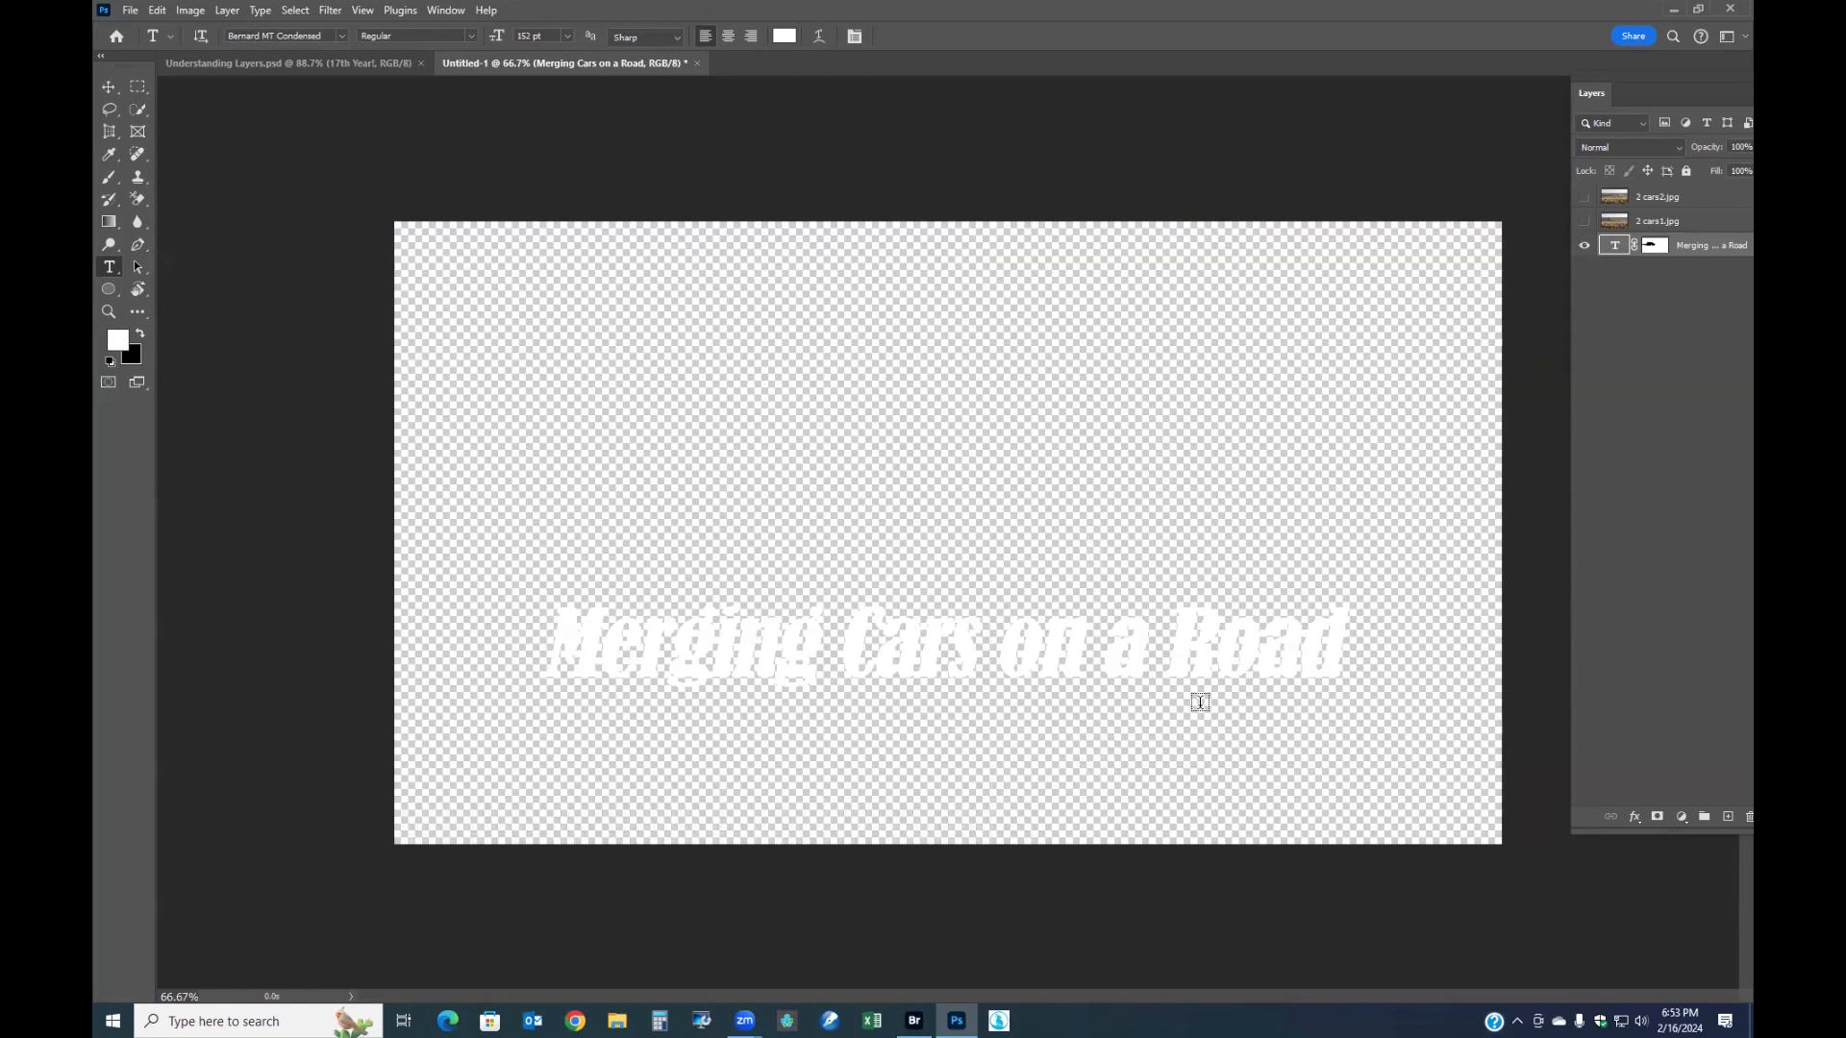
- Restore the title layer above the visible photo layers and move the layer mask back onto 2 cars2.jpg
{"action": "left_click_drag", "start_coordinate": [1692, 248], "coordinate": [1692, 196]}
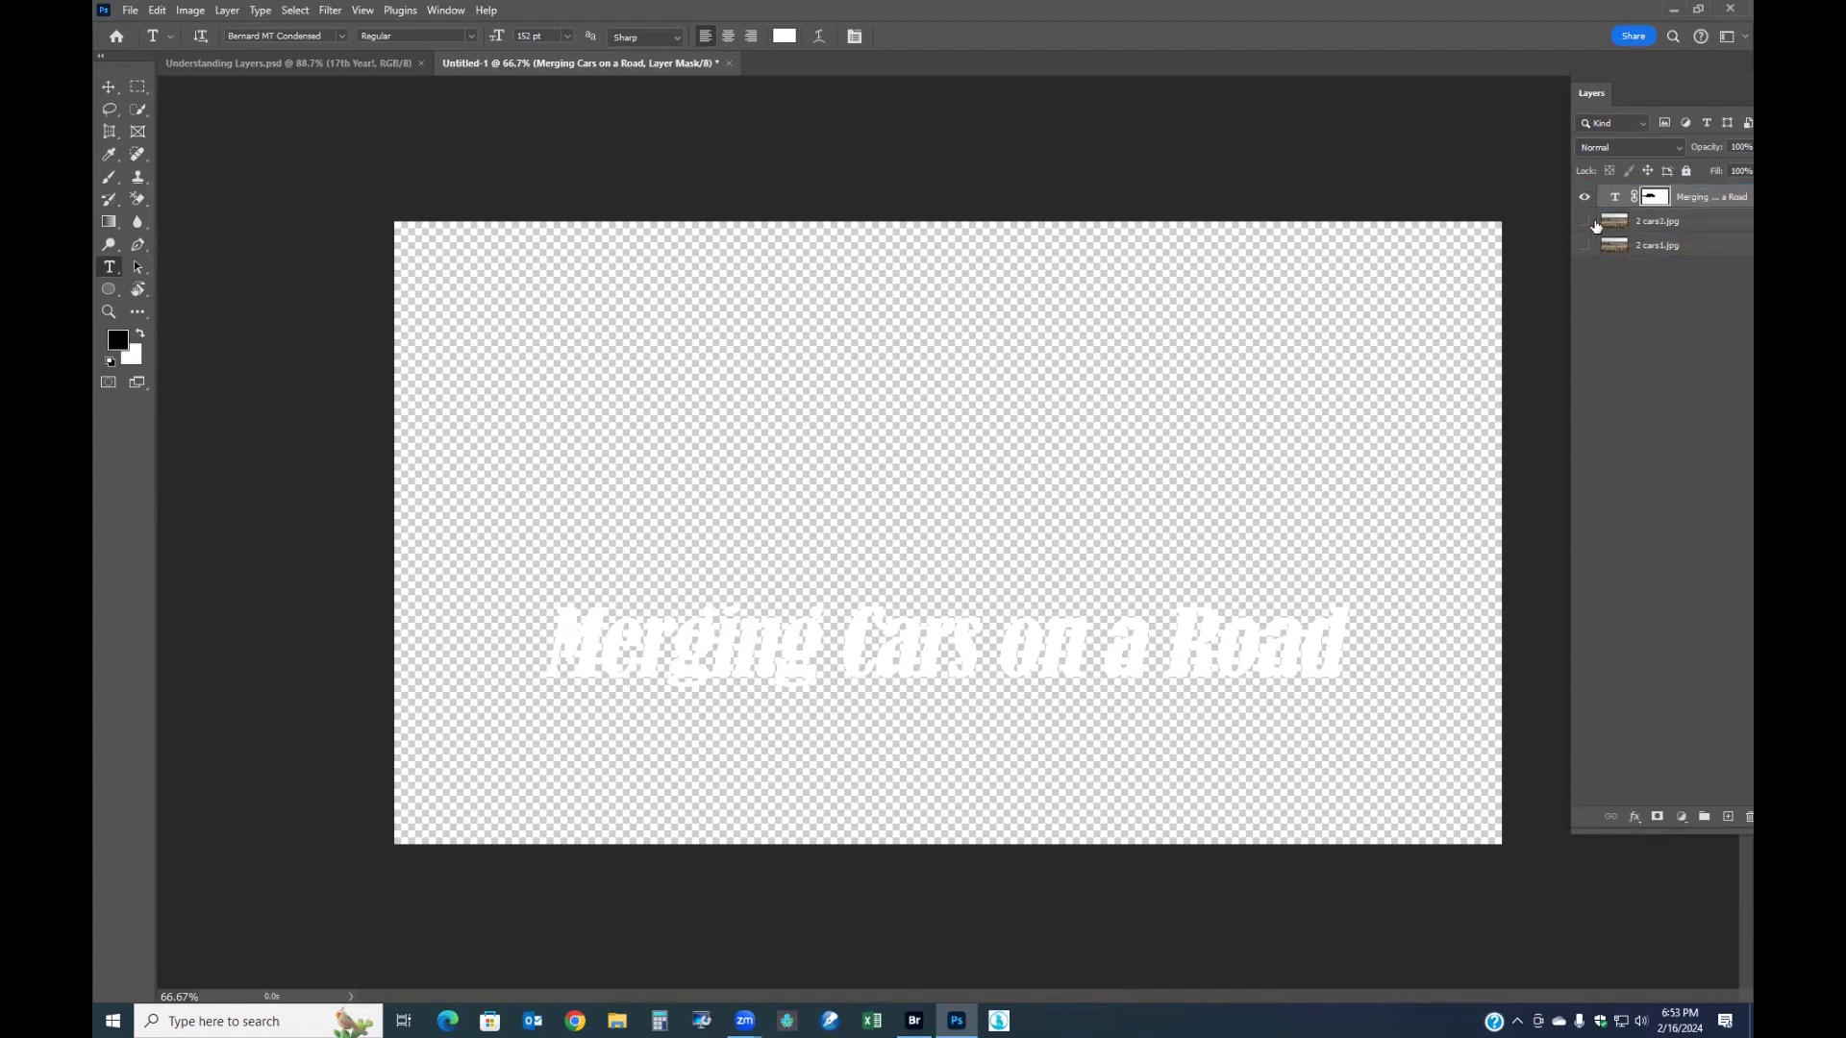
{"action": "left_click", "coordinate": [1583, 245]}
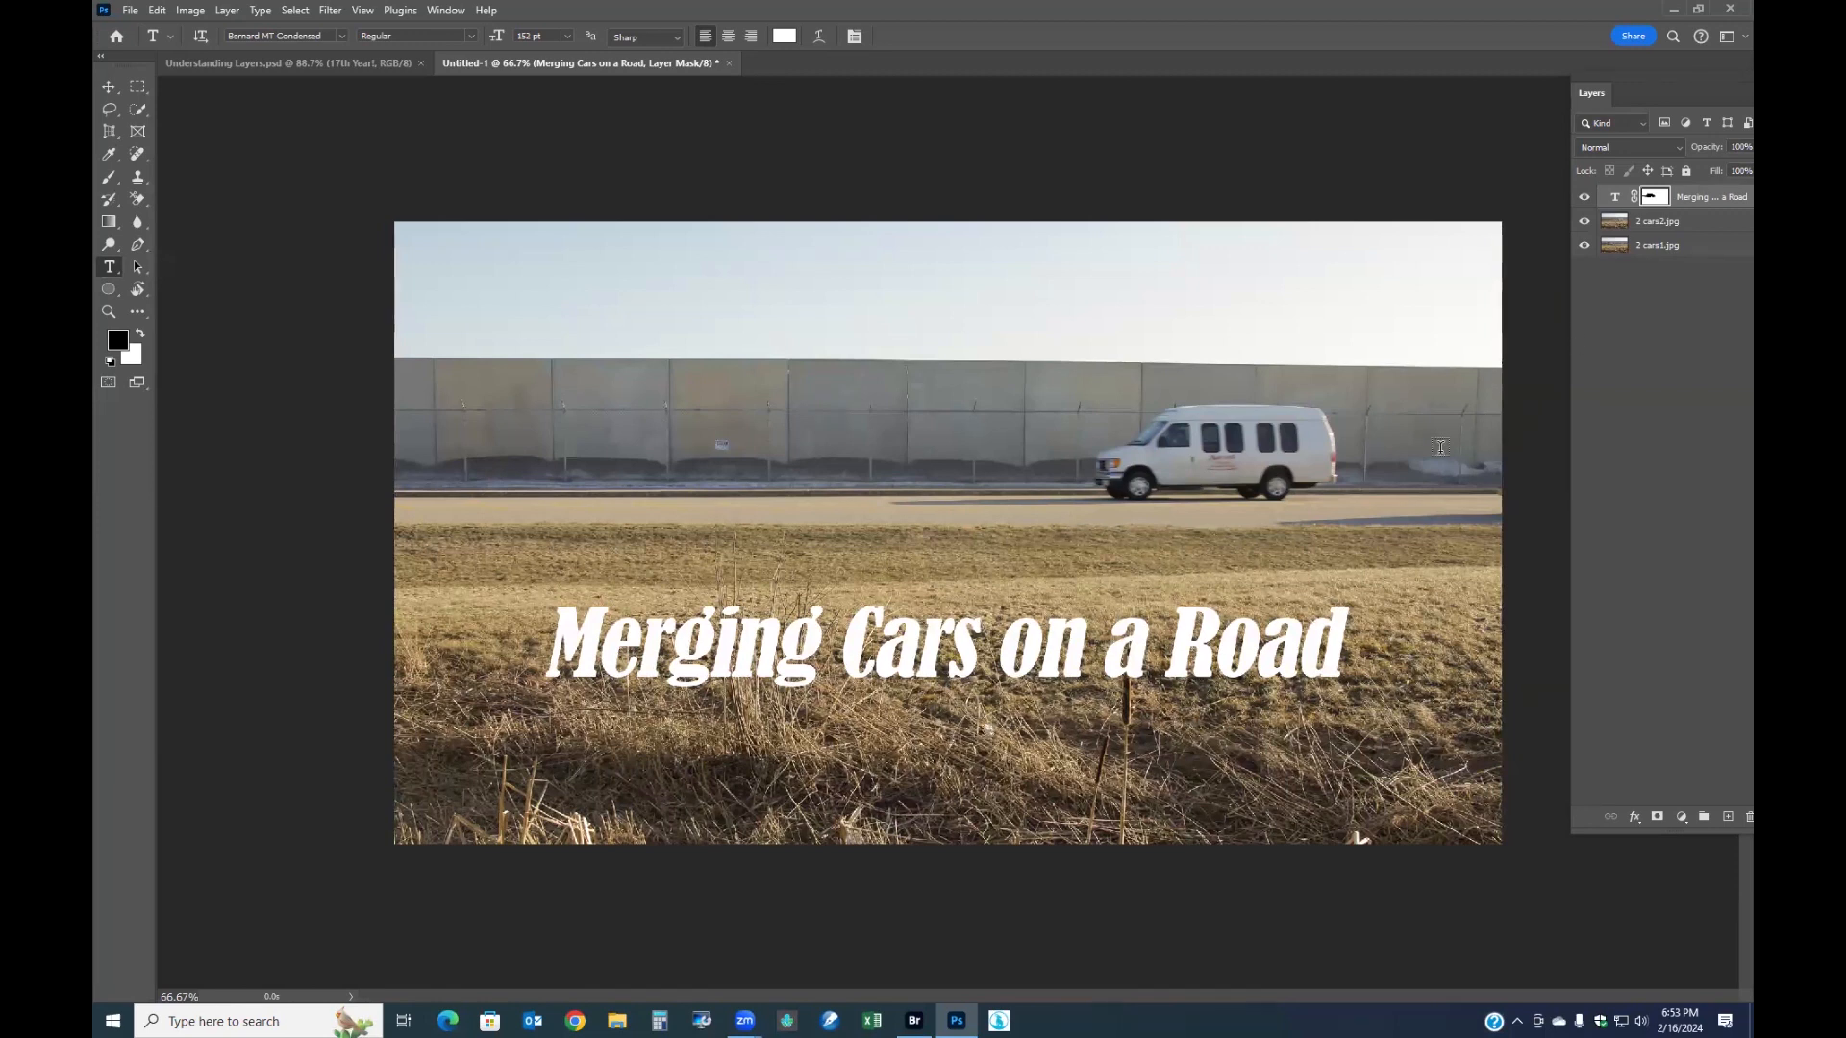
{"action": "scroll", "coordinate": [1362, 460], "scroll_direction": "up", "scroll_amount": 1}
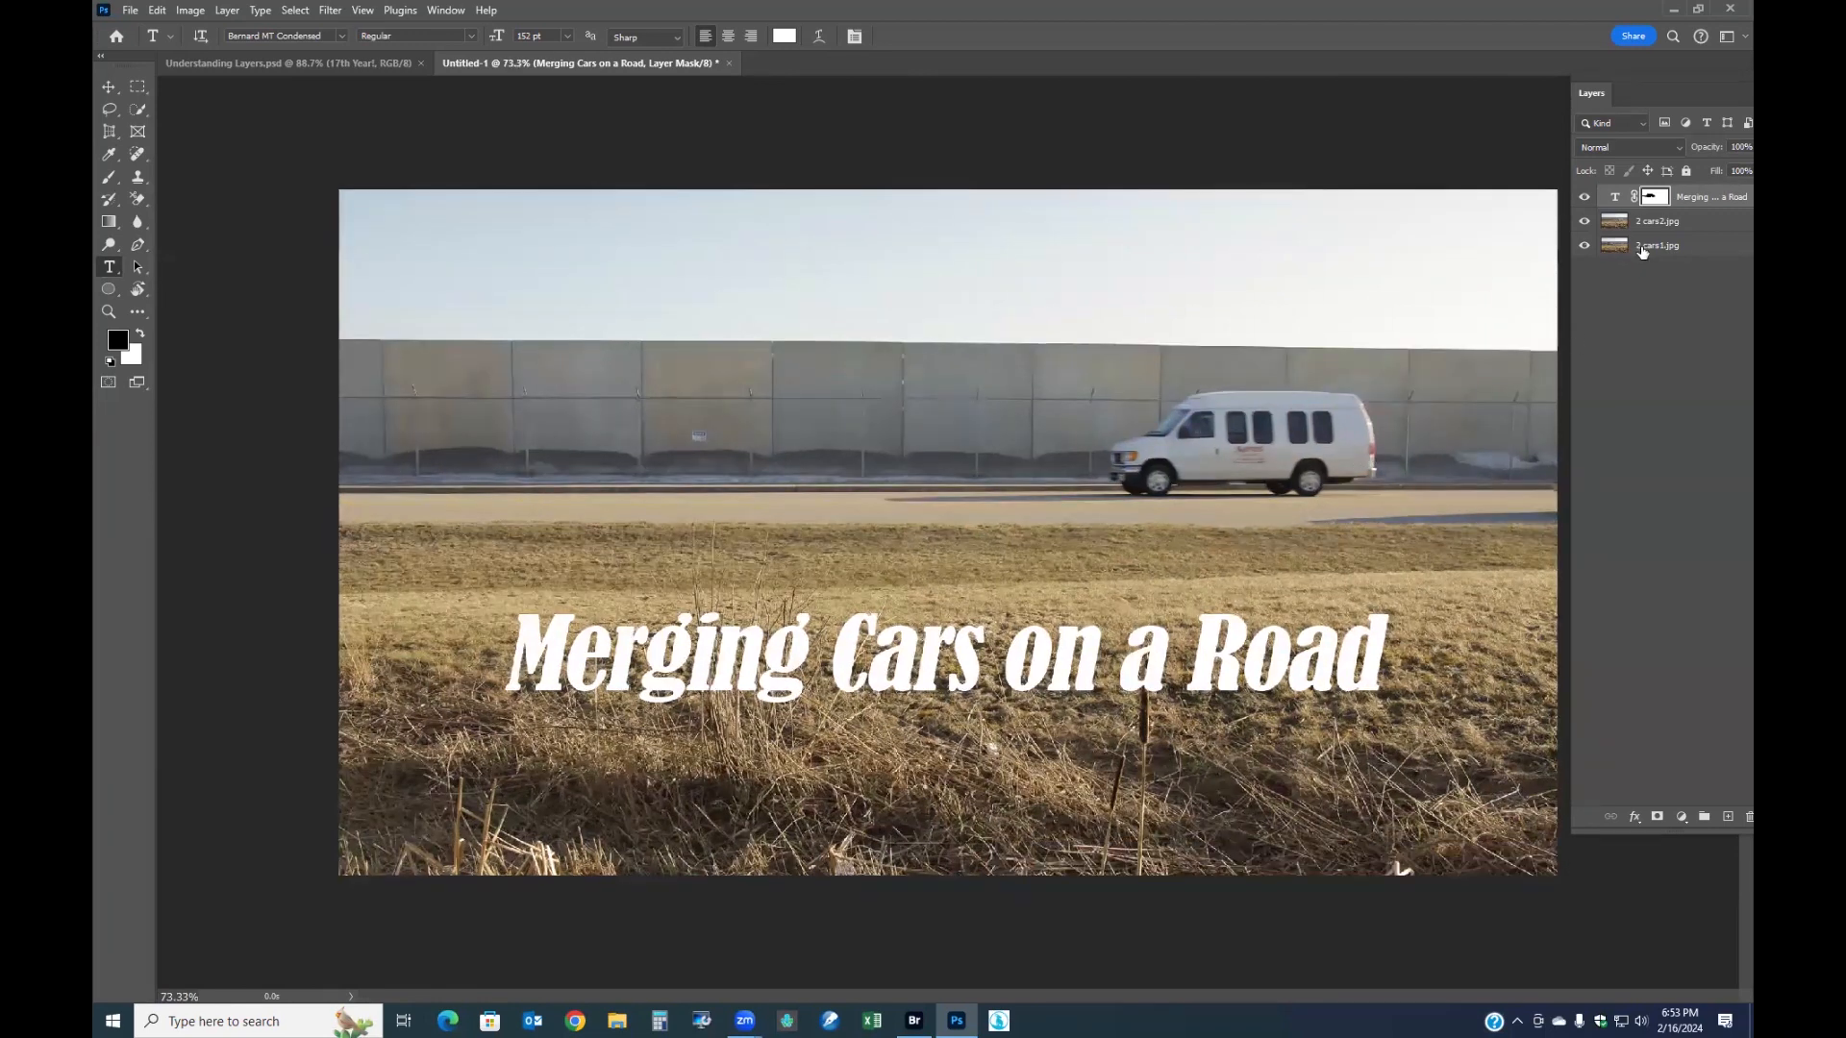
{"action": "left_click", "coordinate": [1617, 197]}
{"action": "left_click_drag", "start_coordinate": [1656, 209], "coordinate": [1656, 223]}
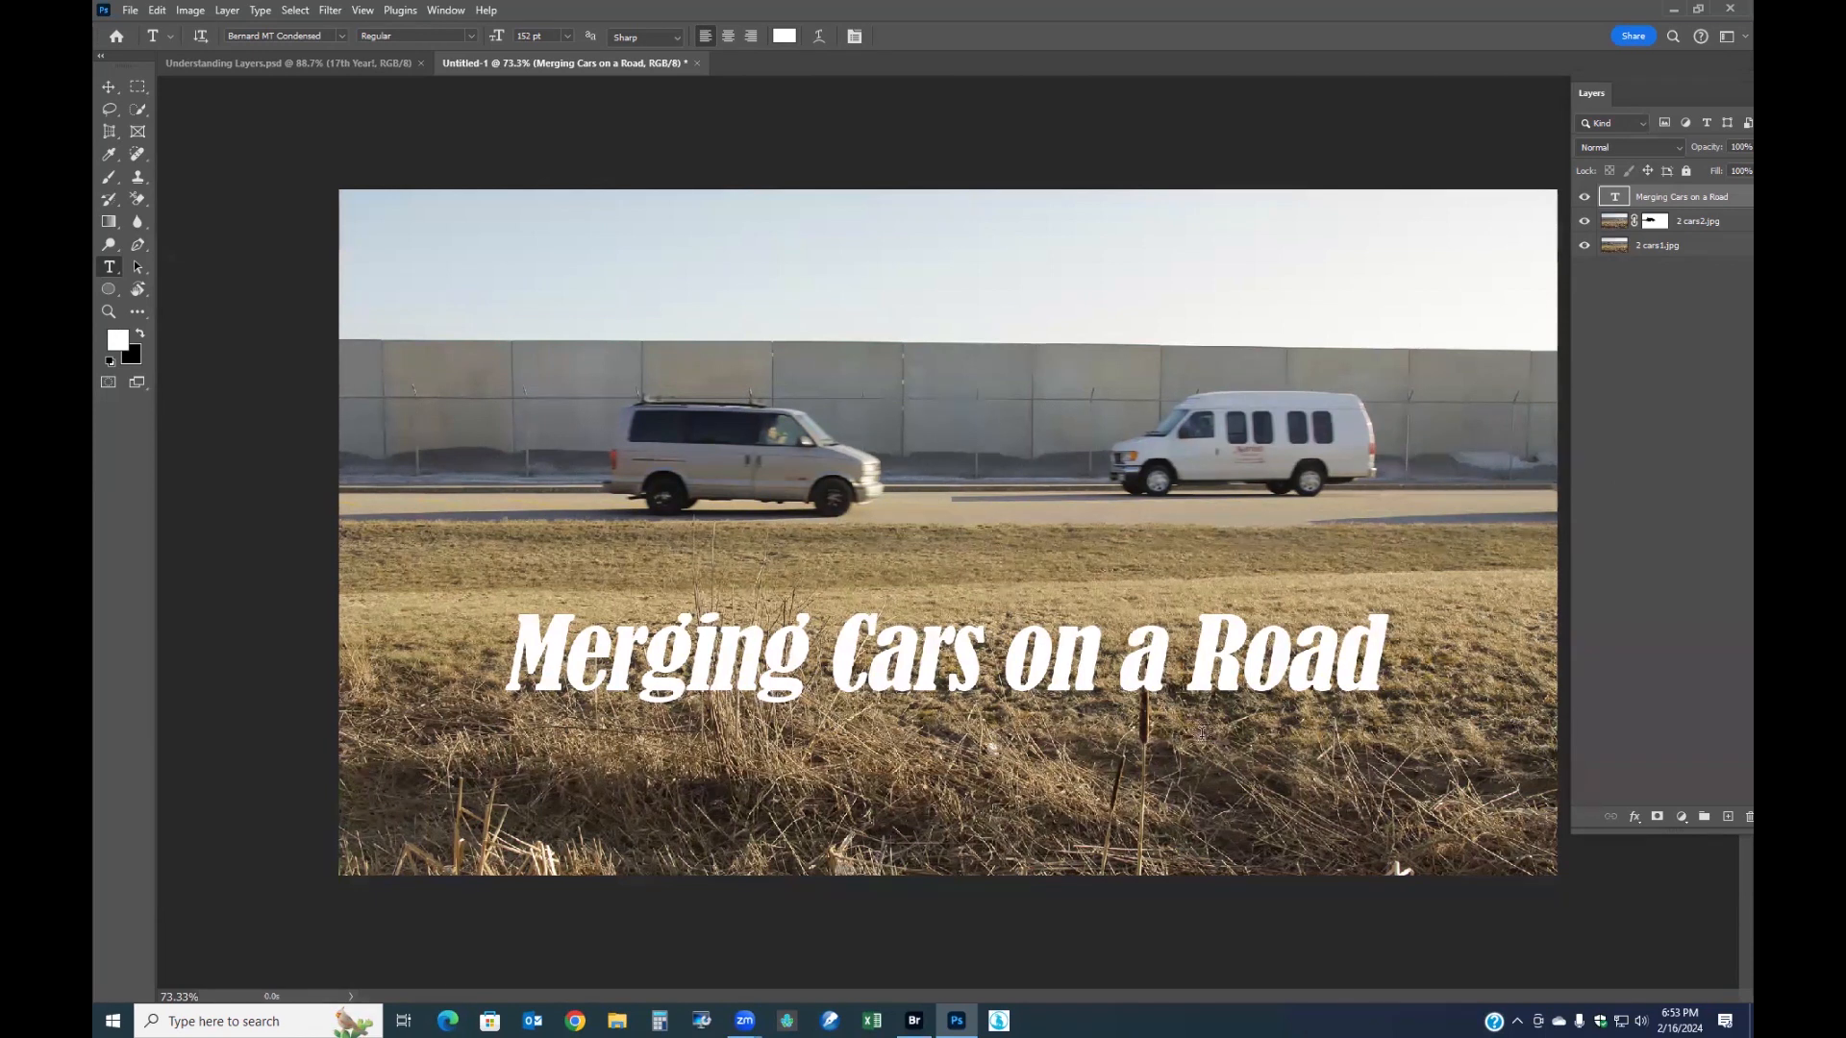
- Add a Stroke layer effect to the title text and set its color to black
{"action": "left_click", "coordinate": [1634, 818]}
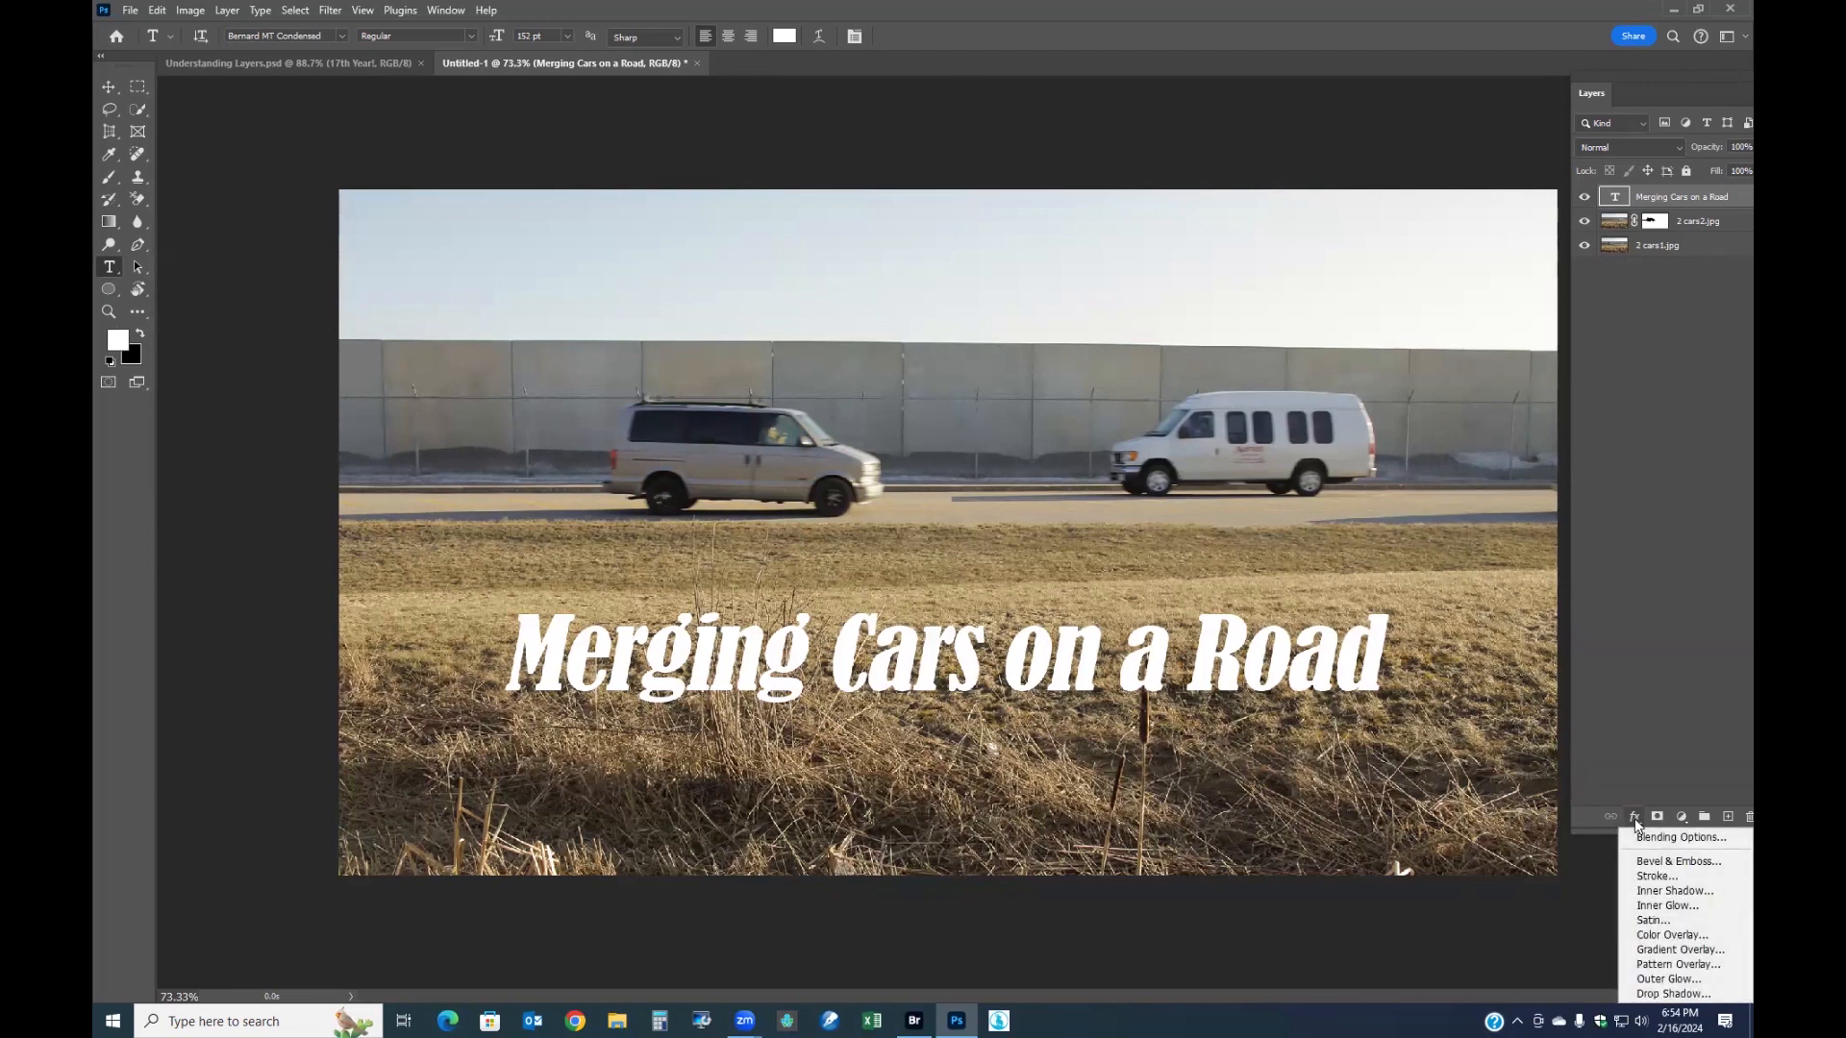
{"action": "left_click", "coordinate": [1657, 875]}
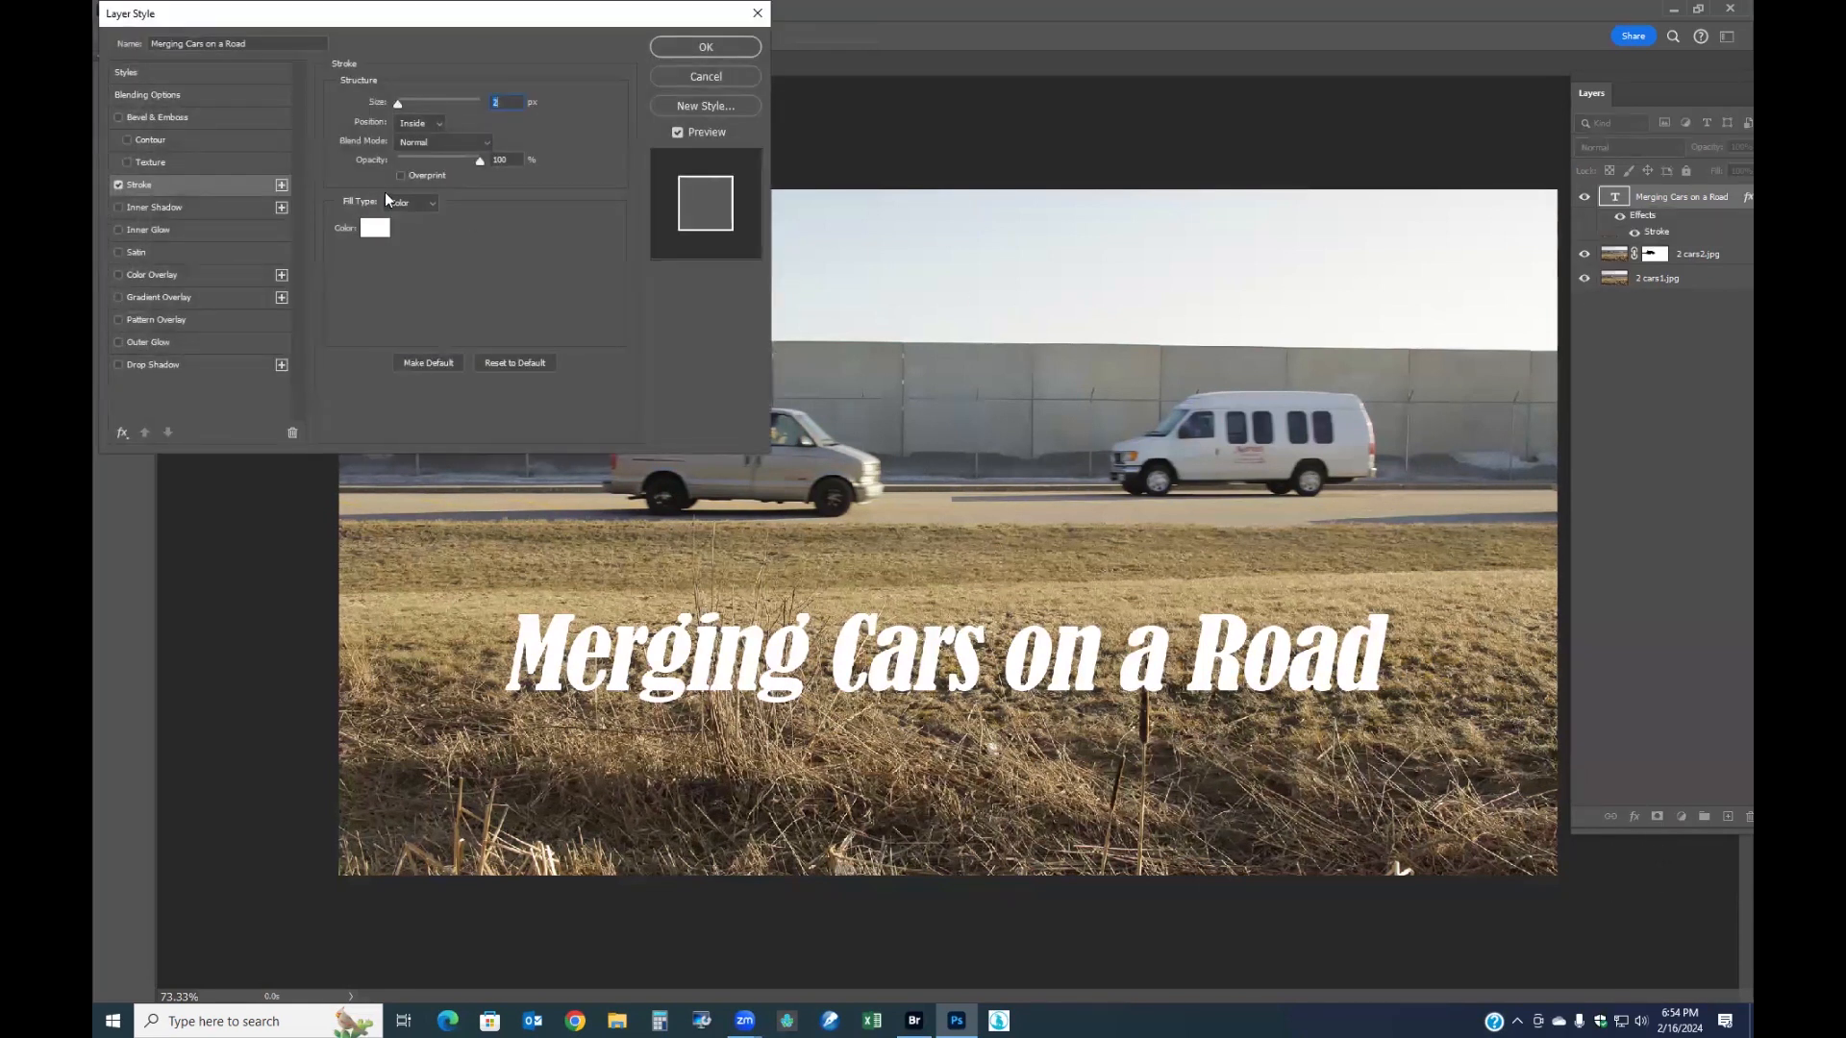
{"action": "left_click", "coordinate": [374, 227]}
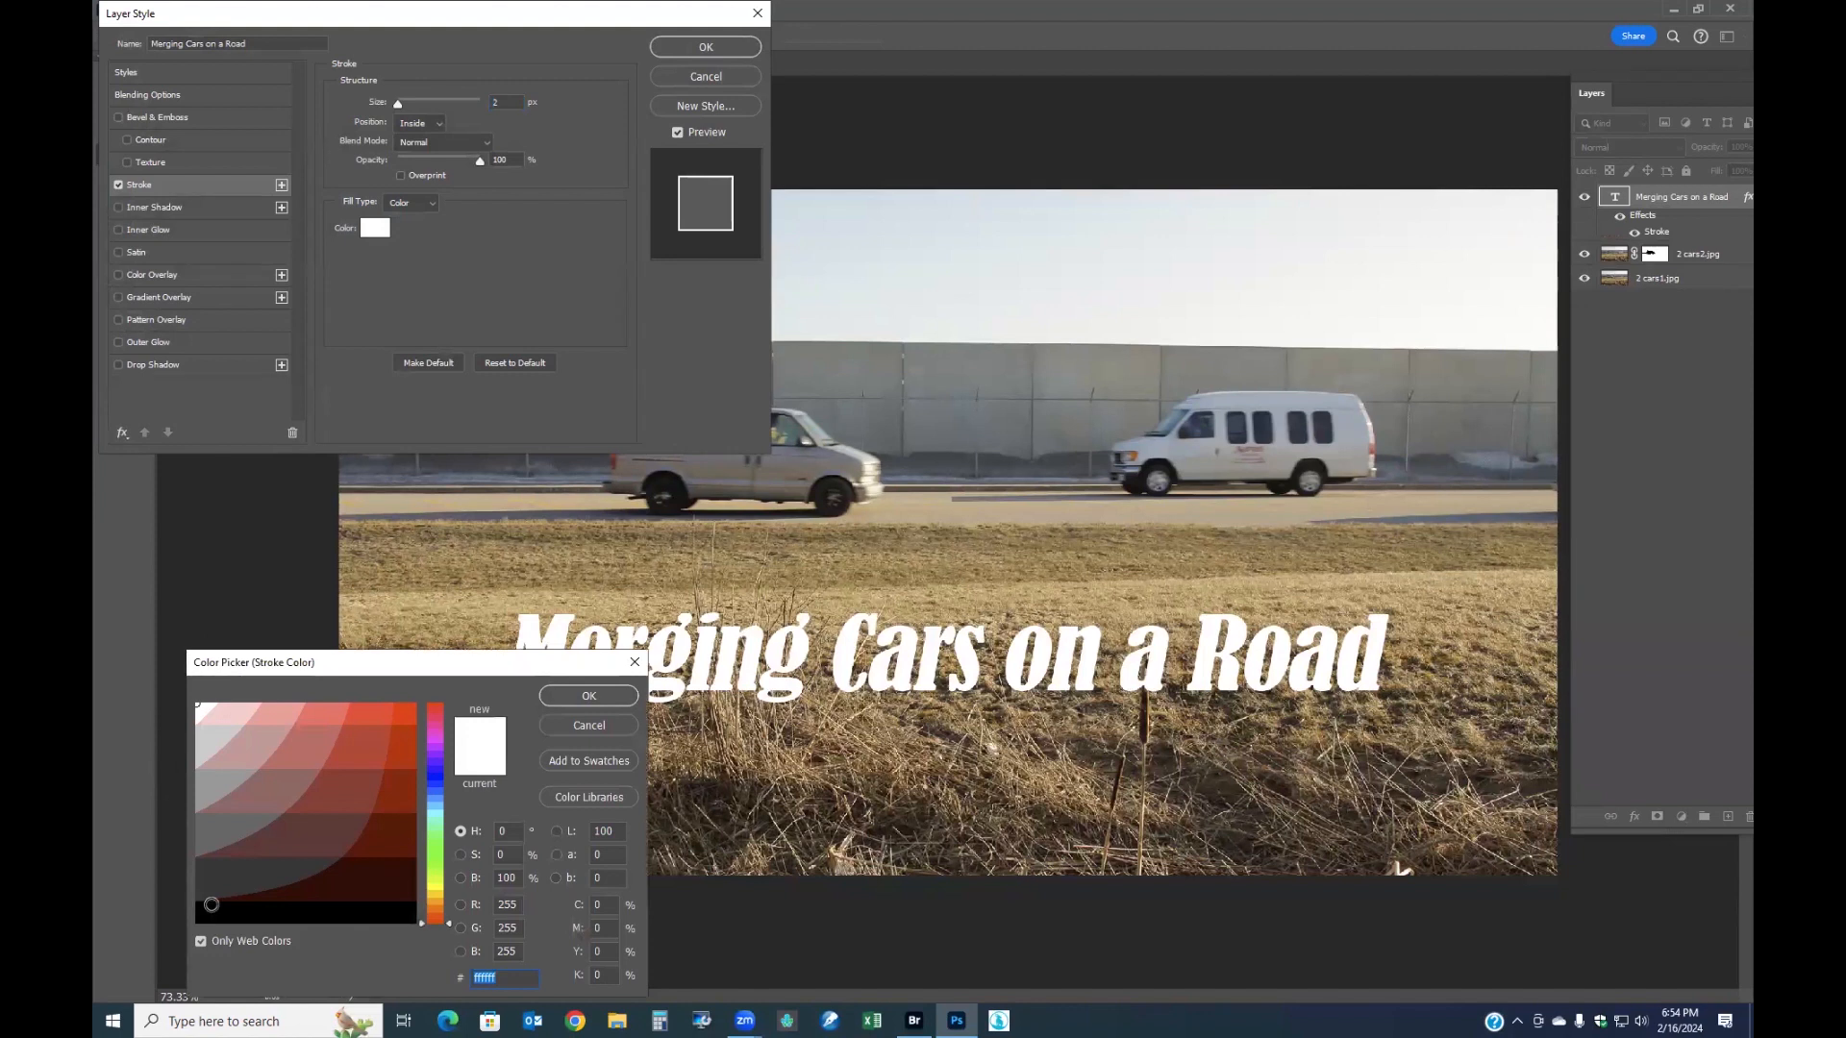
{"action": "left_click", "coordinate": [254, 915]}
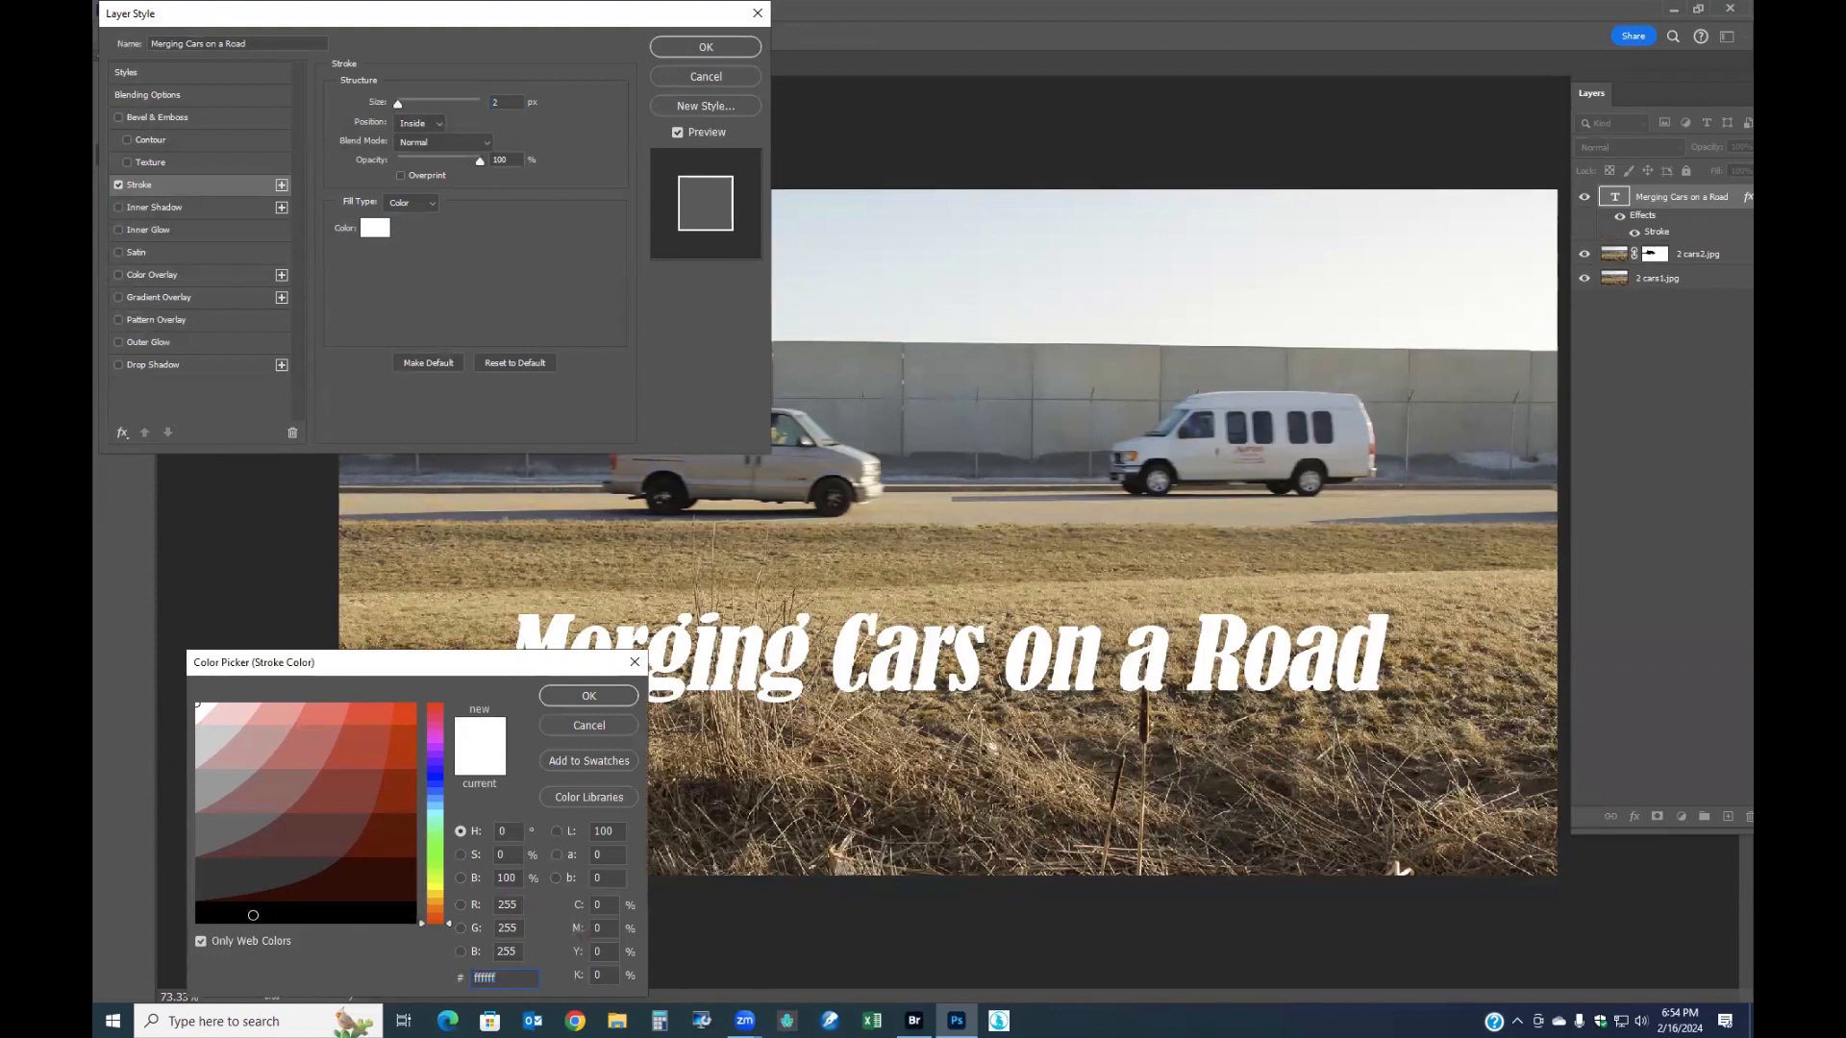
{"action": "left_click", "coordinate": [579, 696]}
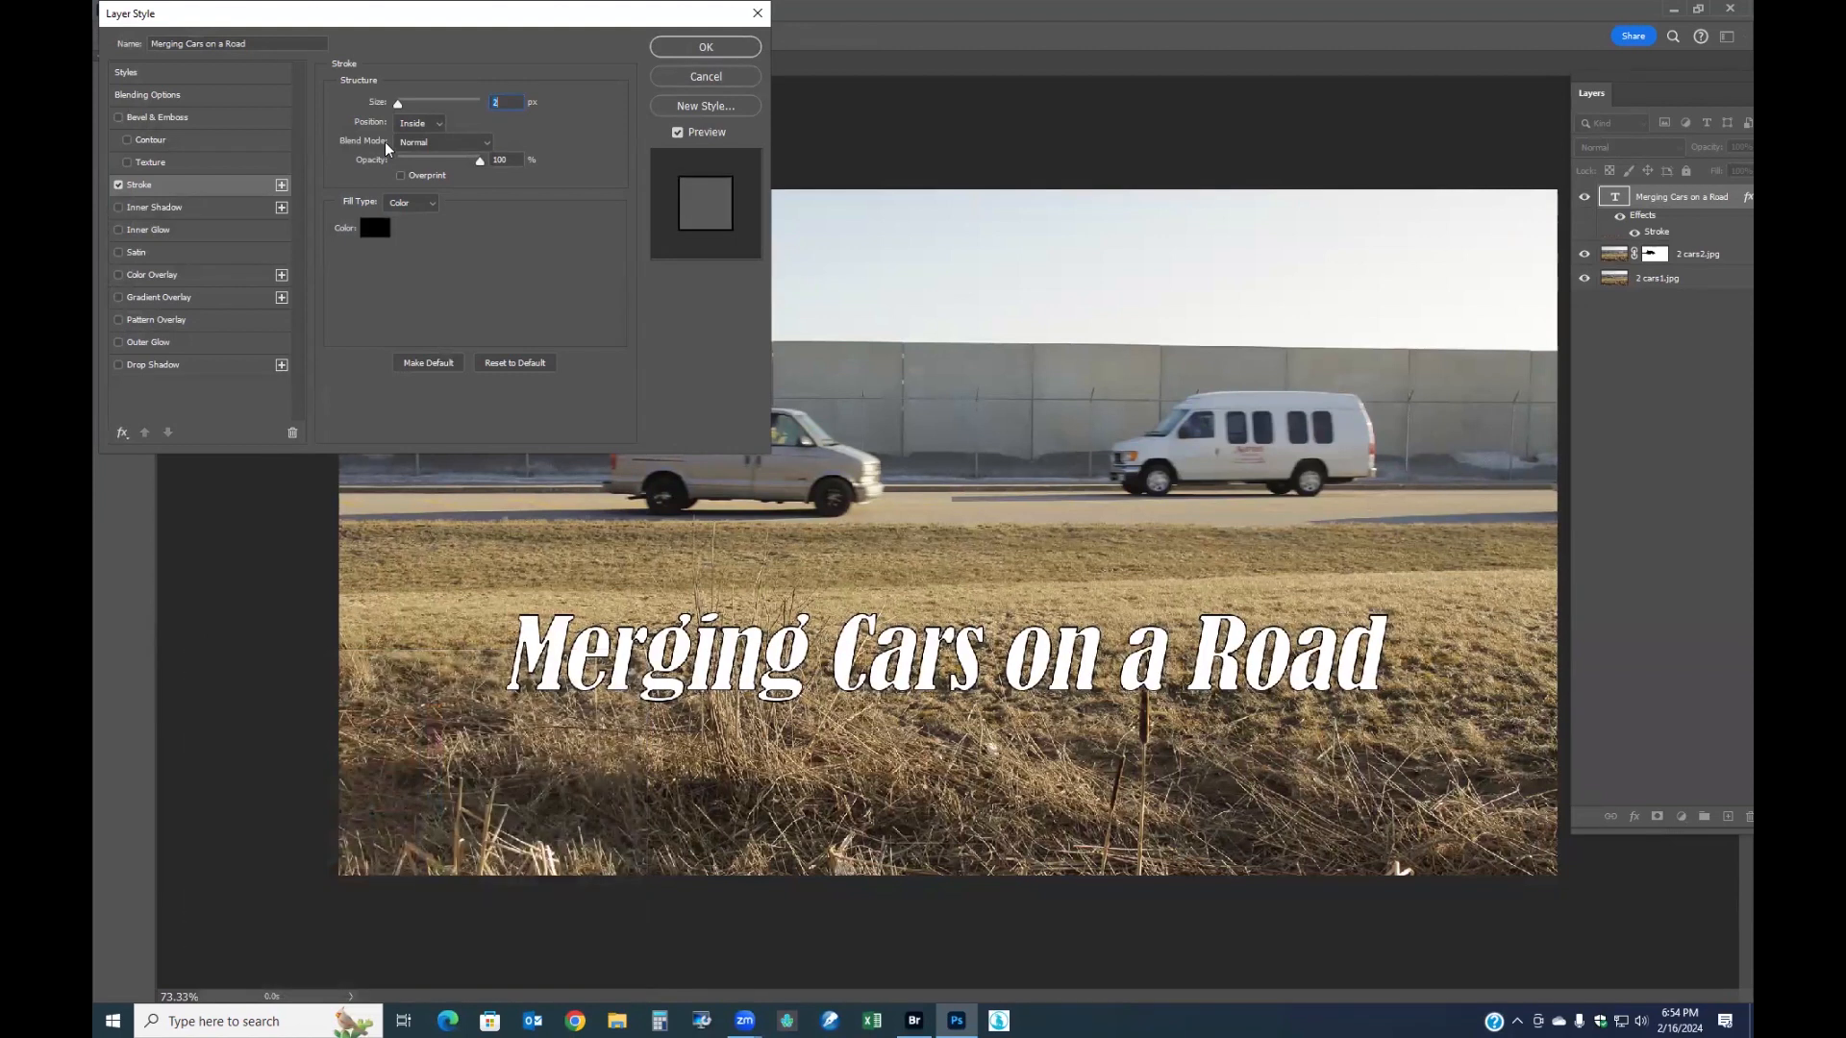
- Set the title stroke's position to Outside and make the stroke thicker
{"action": "left_click", "coordinate": [433, 123]}
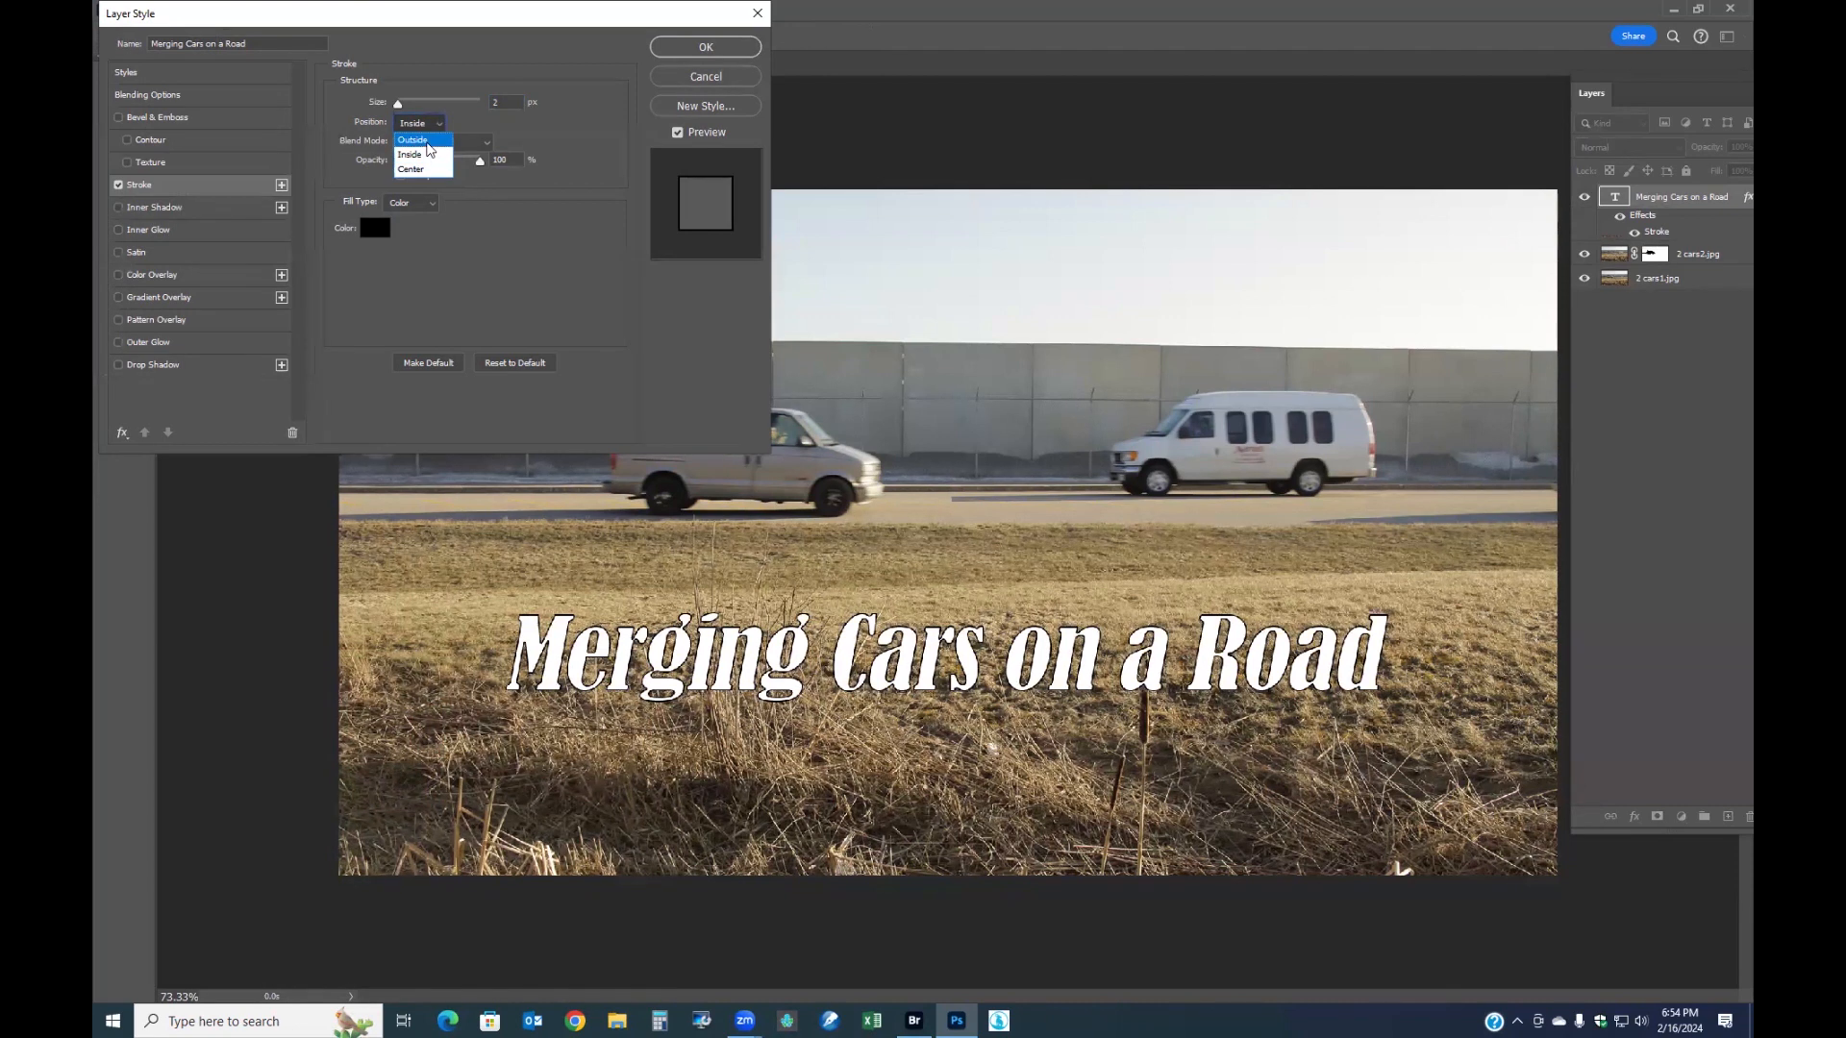
{"action": "left_click", "coordinate": [428, 141]}
{"action": "left_click_drag", "start_coordinate": [398, 104], "coordinate": [403, 107]}
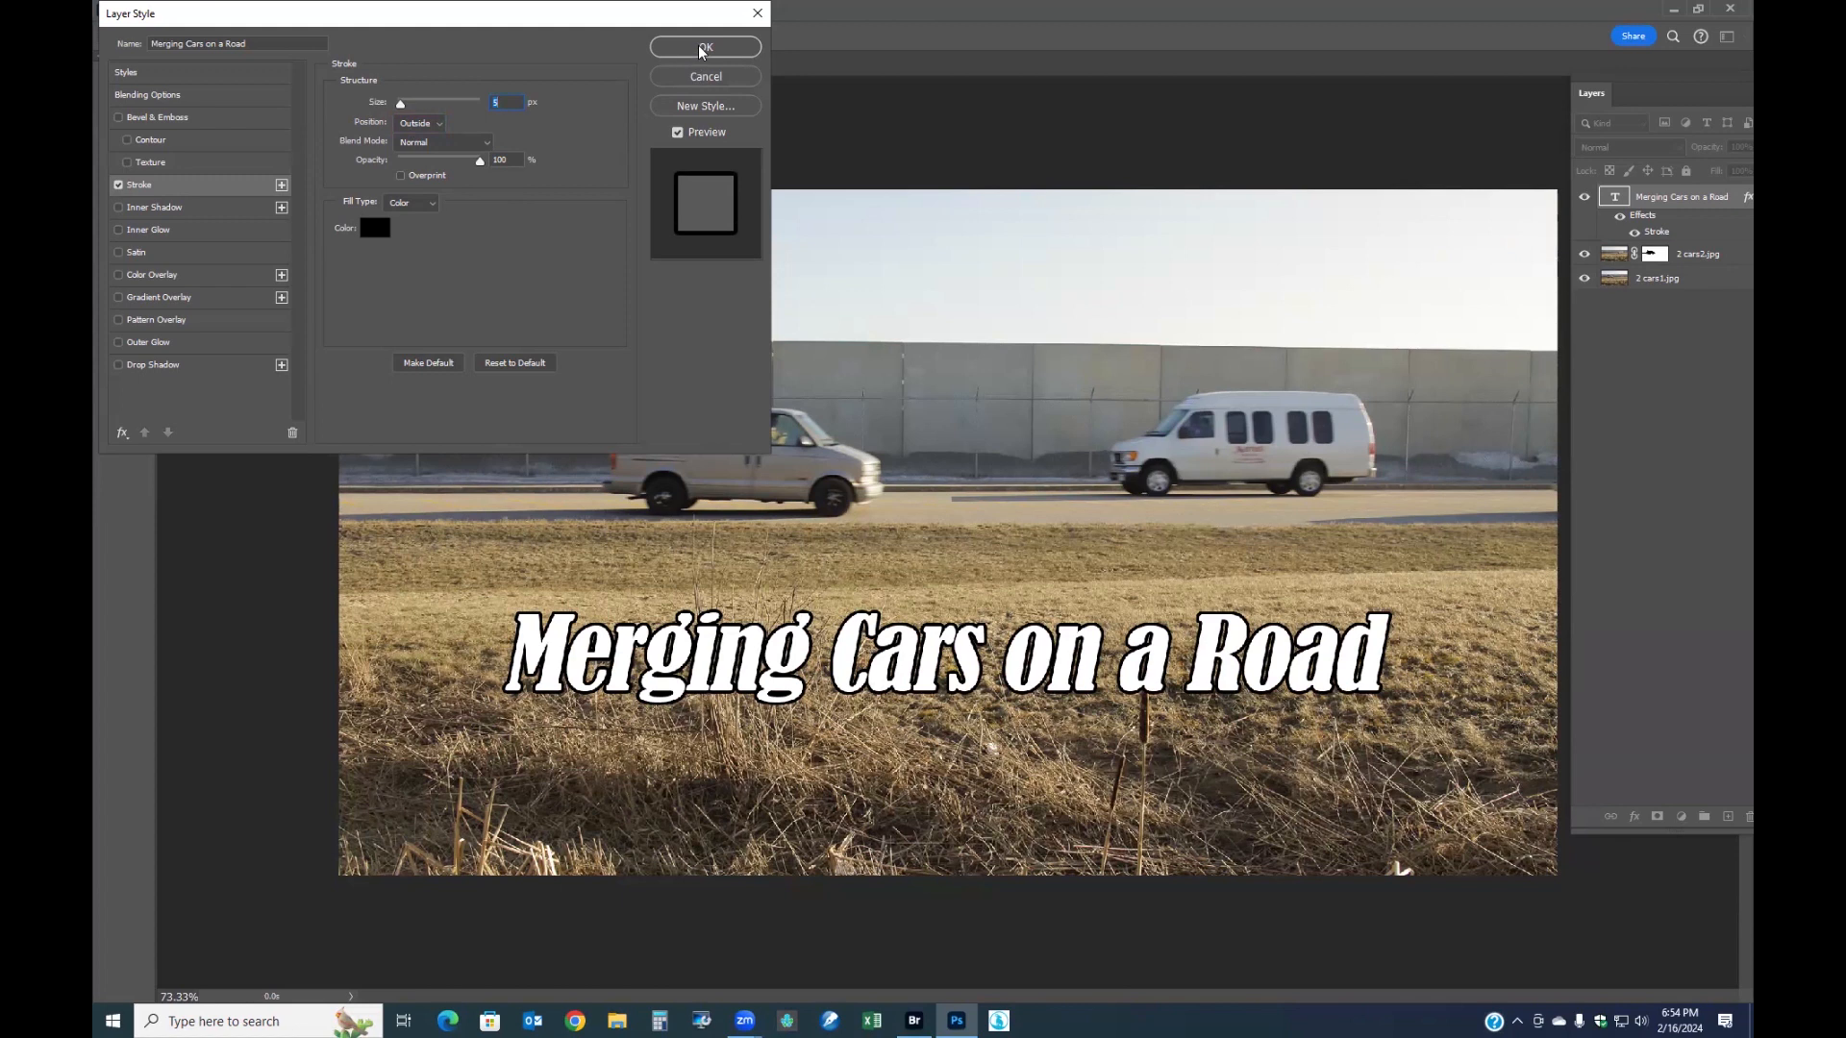
- Add a Drop Shadow to the title with about 73% opacity, 42° angle, 19 px distance and 40% spread, and apply the layer style
{"action": "left_click", "coordinate": [166, 371]}
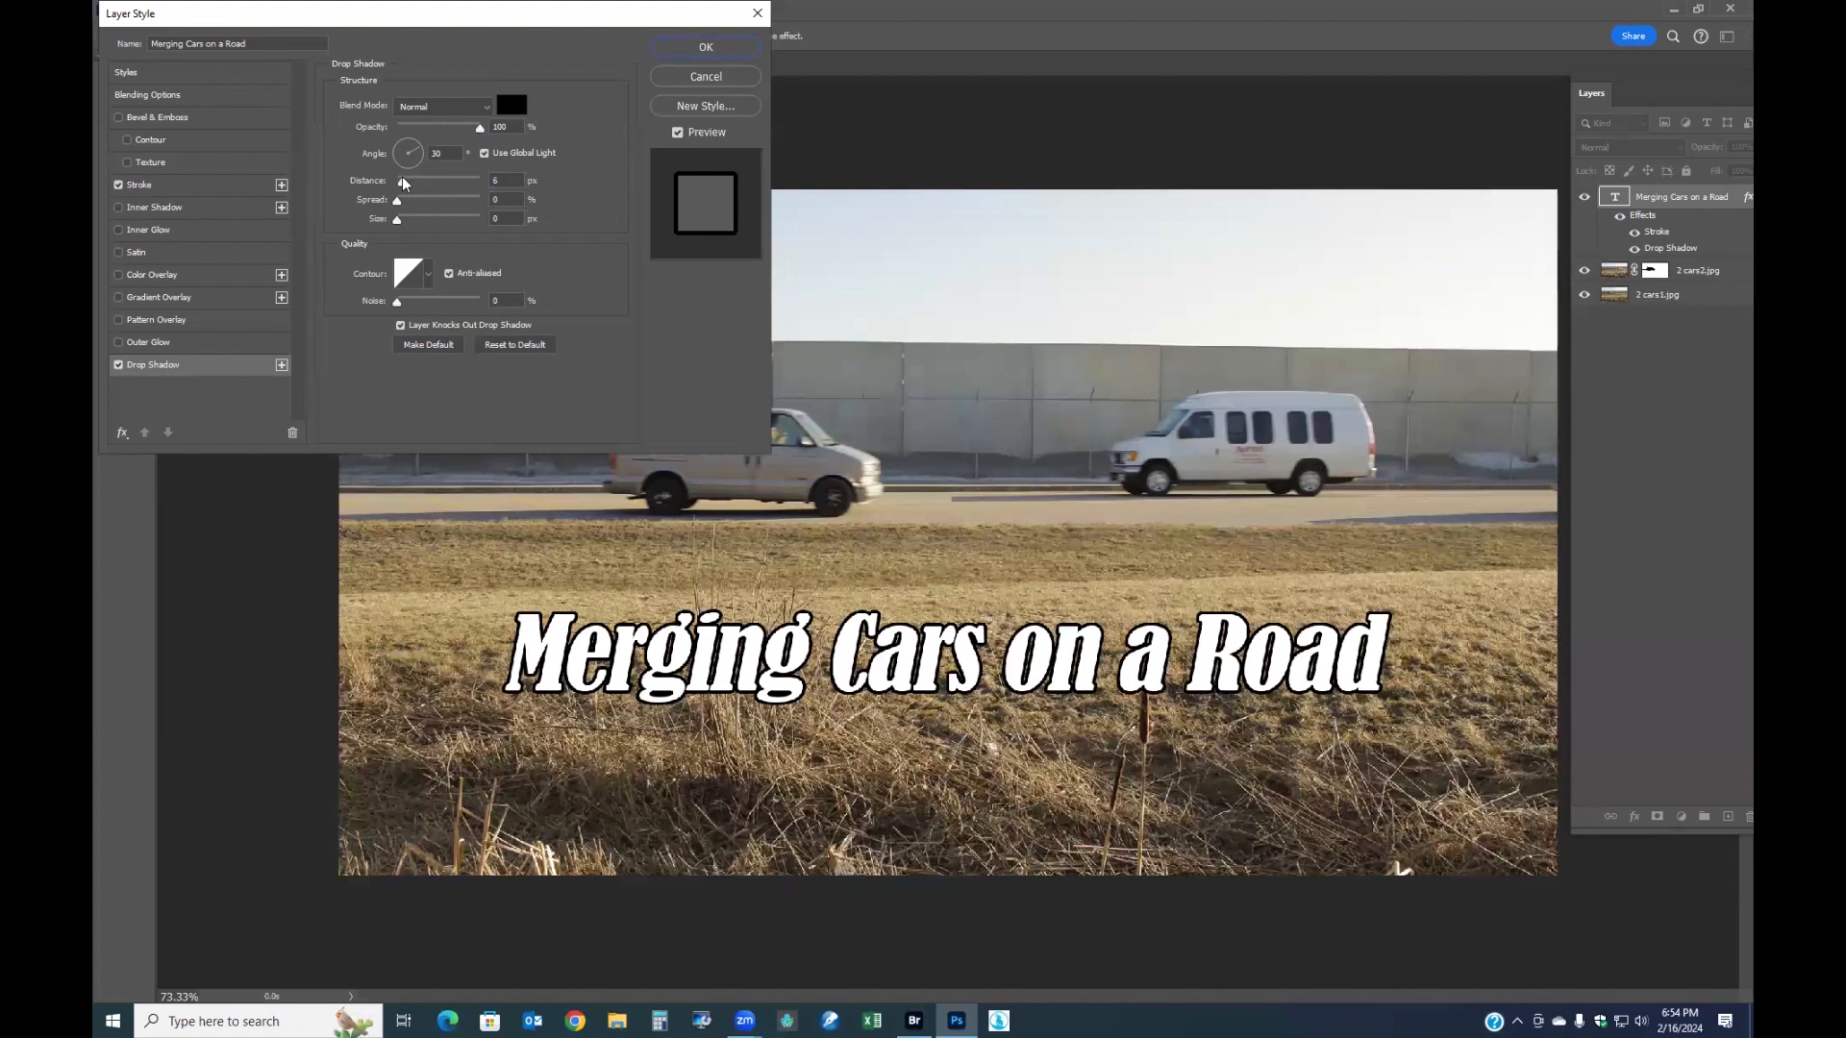
{"action": "left_click_drag", "start_coordinate": [403, 182], "coordinate": [401, 223]}
{"action": "mouse_move", "coordinate": [465, 126]}
{"action": "left_mouse_down"}
{"action": "mouse_move", "coordinate": [442, 131]}
{"action": "mouse_move", "coordinate": [463, 132]}
{"action": "left_mouse_up"}
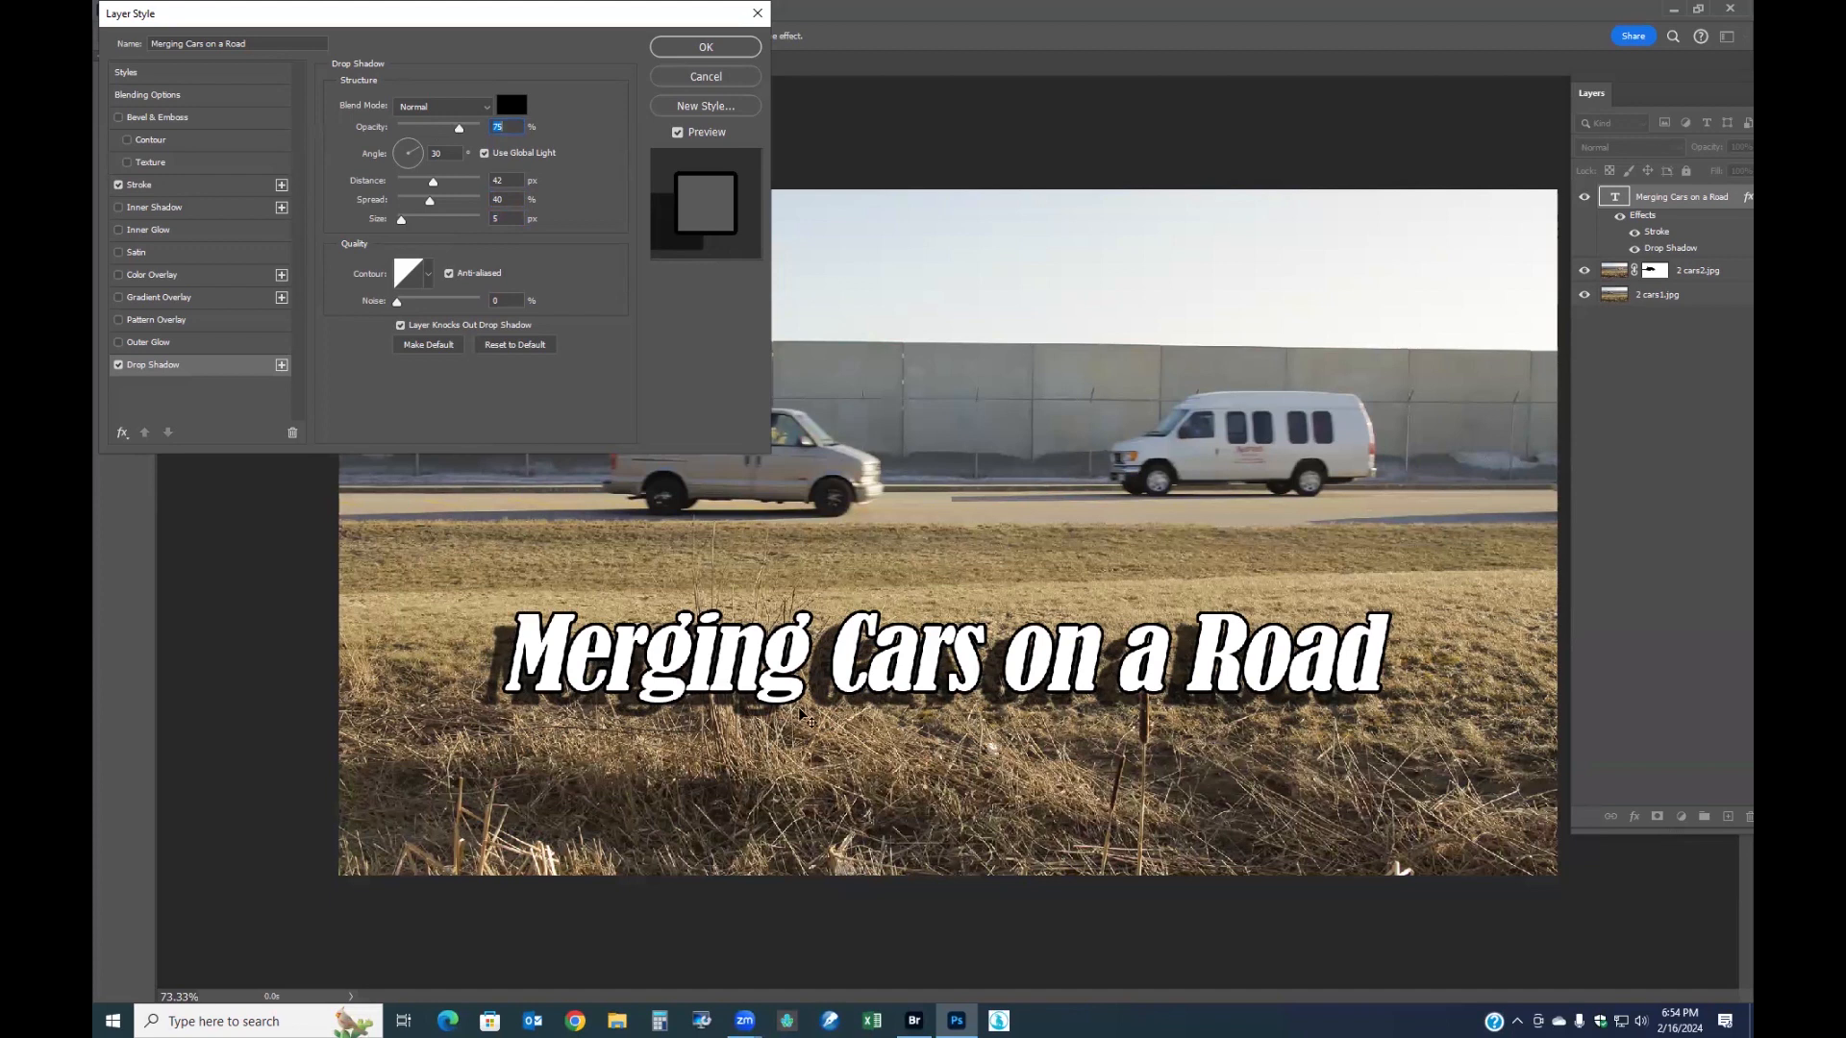
{"action": "mouse_move", "coordinate": [827, 697]}
{"action": "left_mouse_down"}
{"action": "mouse_move", "coordinate": [904, 615]}
{"action": "mouse_move", "coordinate": [887, 595]}
{"action": "mouse_move", "coordinate": [806, 624]}
{"action": "mouse_move", "coordinate": [822, 707]}
{"action": "mouse_move", "coordinate": [837, 684]}
{"action": "left_mouse_up"}
{"action": "mouse_move", "coordinate": [467, 132]}
{"action": "left_mouse_down"}
{"action": "mouse_move", "coordinate": [438, 131]}
{"action": "mouse_move", "coordinate": [460, 128]}
{"action": "left_mouse_up"}
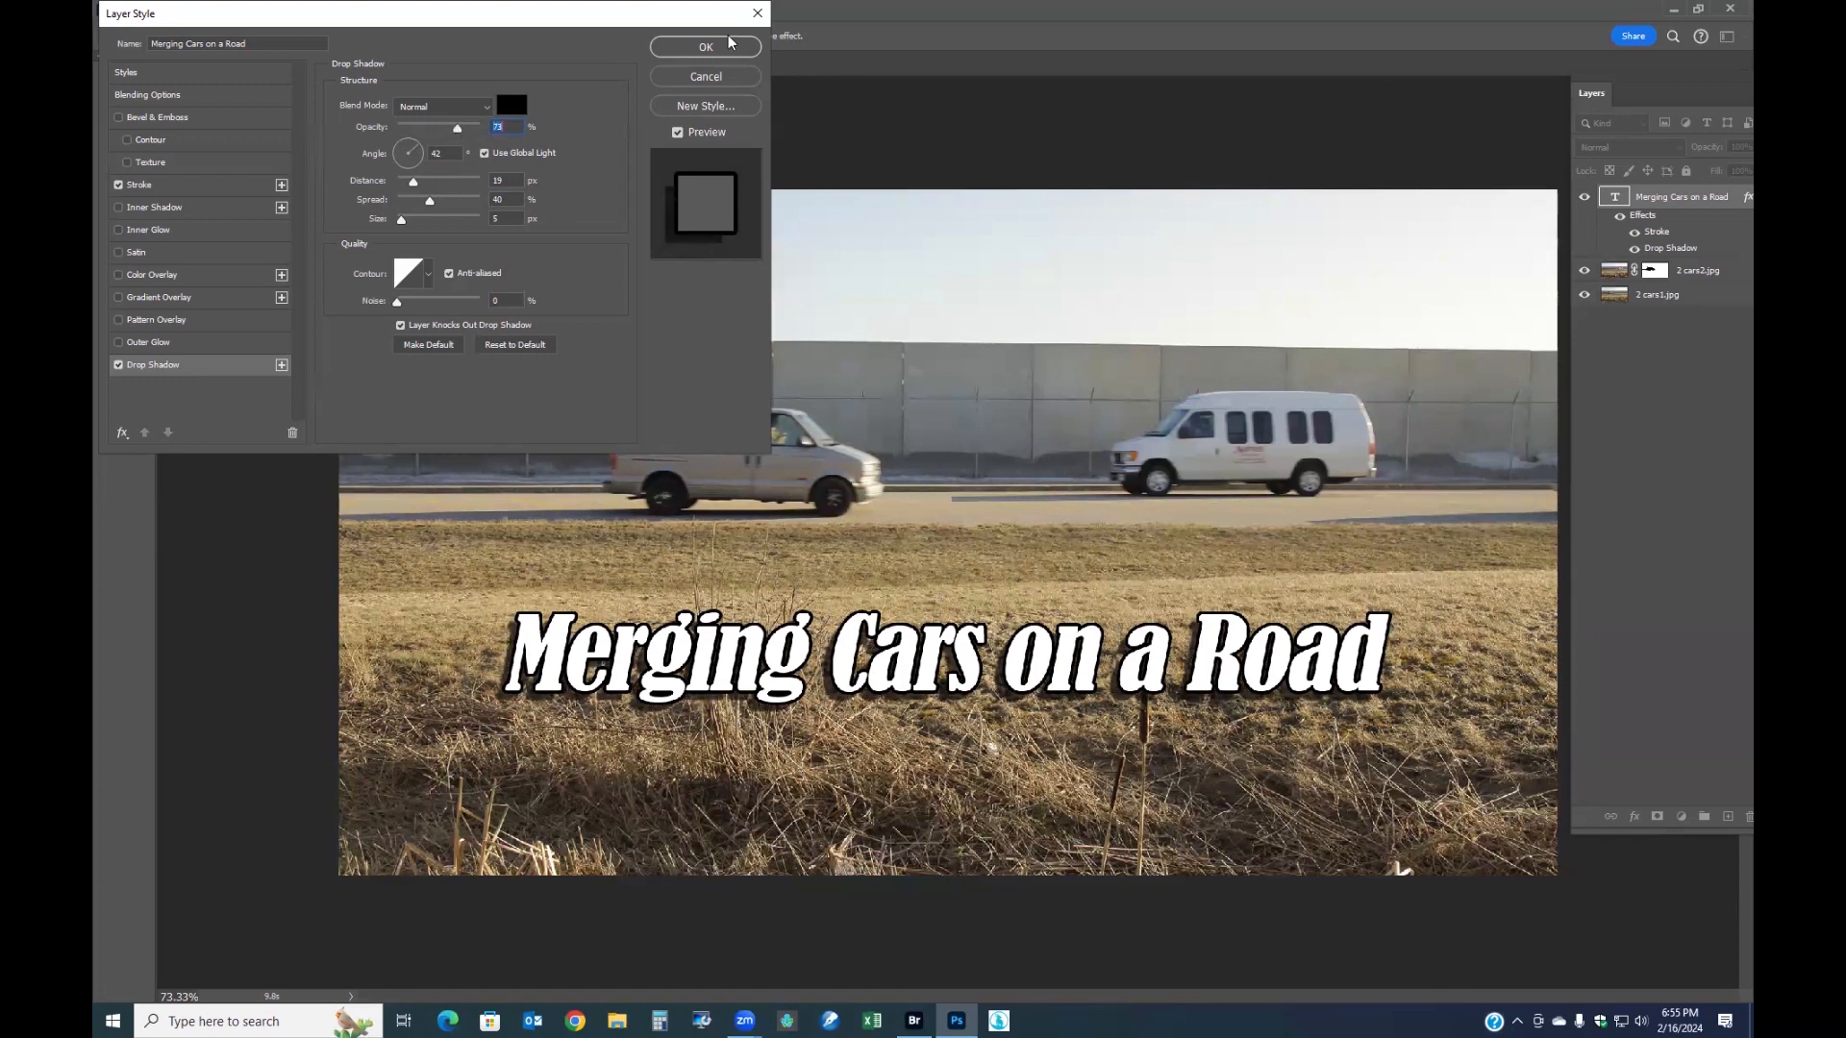
{"action": "left_click", "coordinate": [706, 47]}
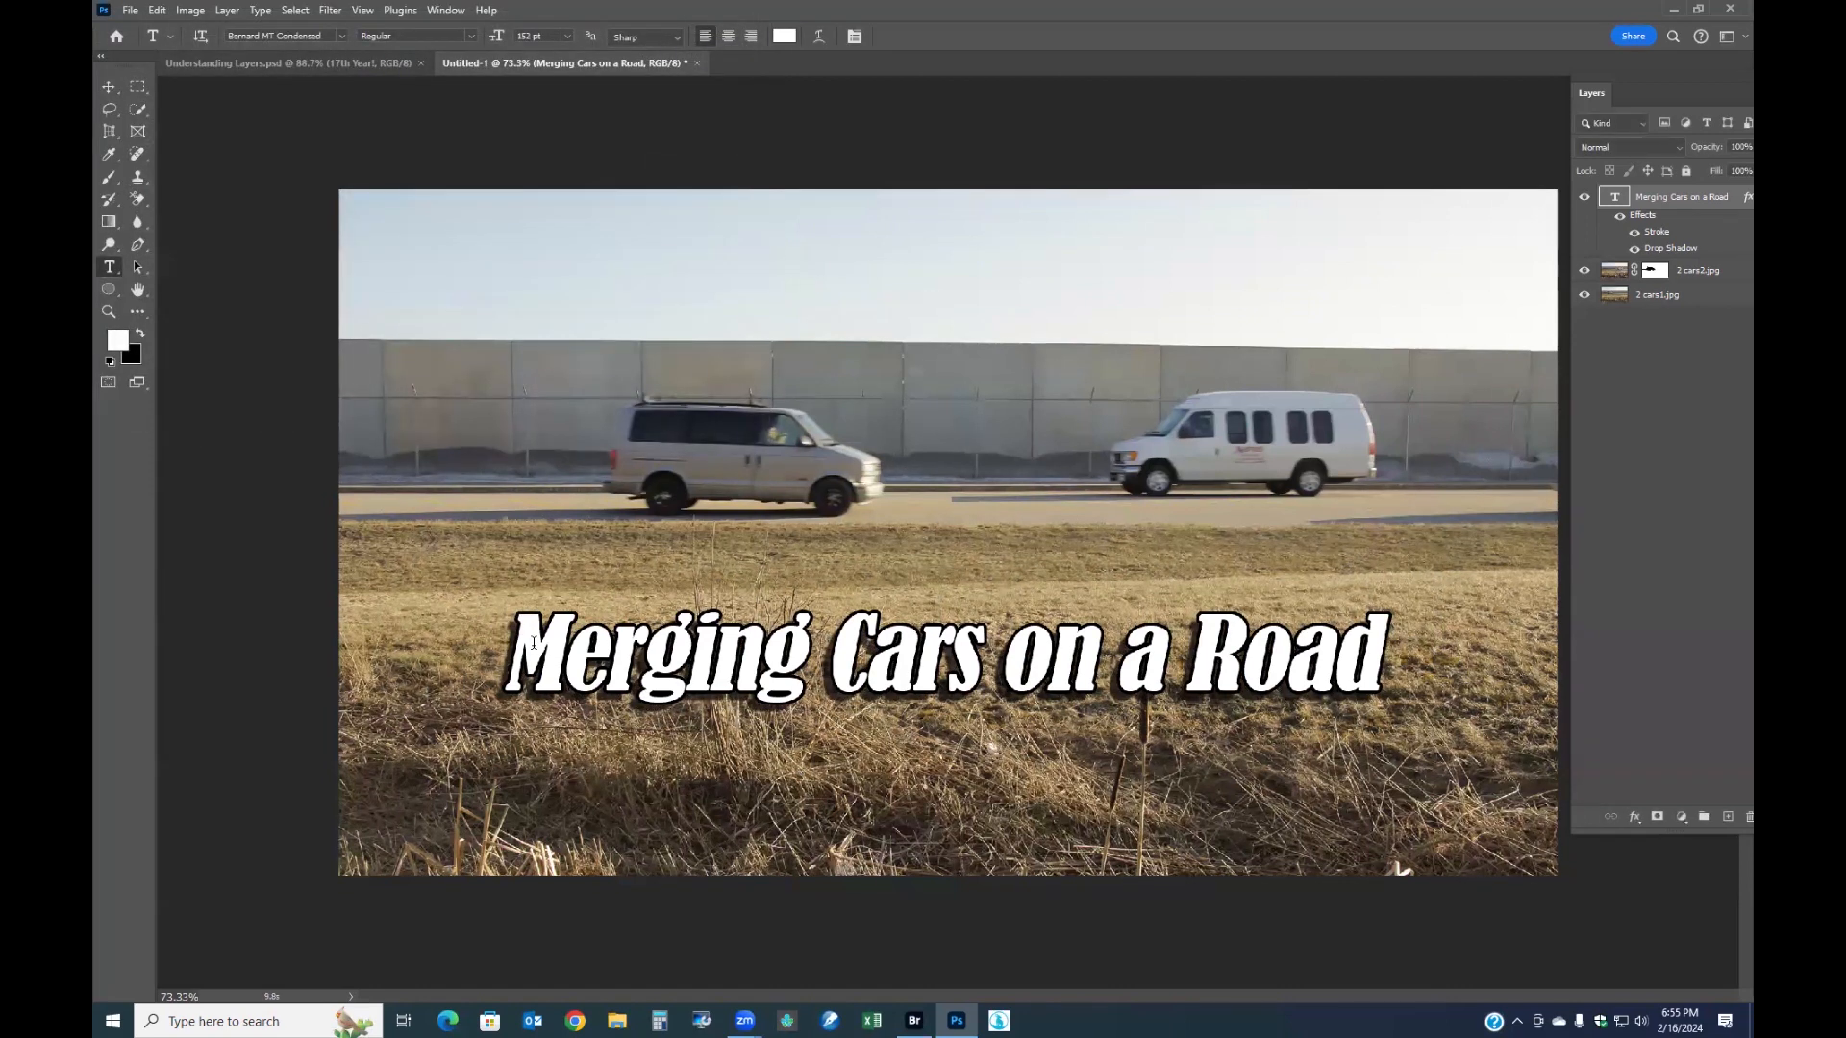
- Toggle the title's effects as a group, its Stroke and its Drop Shadow off and on to compare the look
{"action": "scroll", "coordinate": [523, 643], "scroll_direction": "up", "scroll_amount": 2}
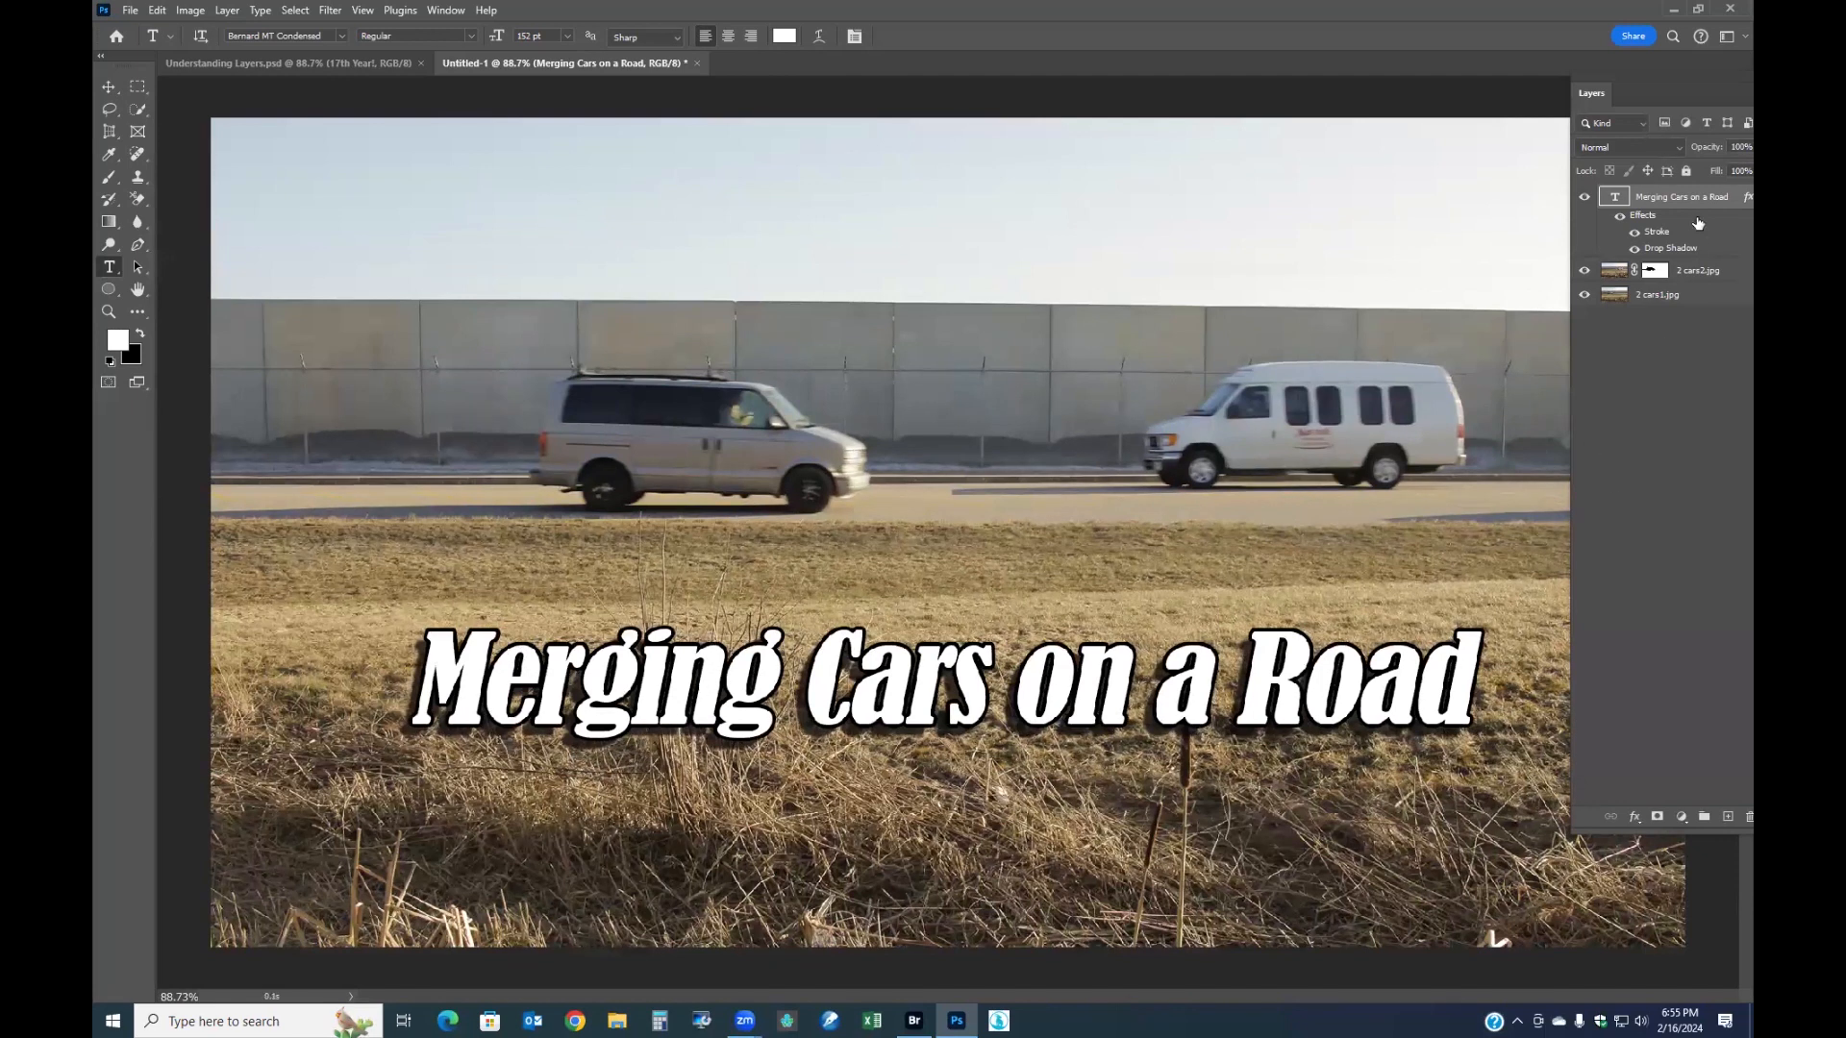
{"action": "left_click", "coordinate": [1623, 223]}
{"action": "left_click", "coordinate": [1620, 217]}
{"action": "left_click", "coordinate": [1635, 234]}
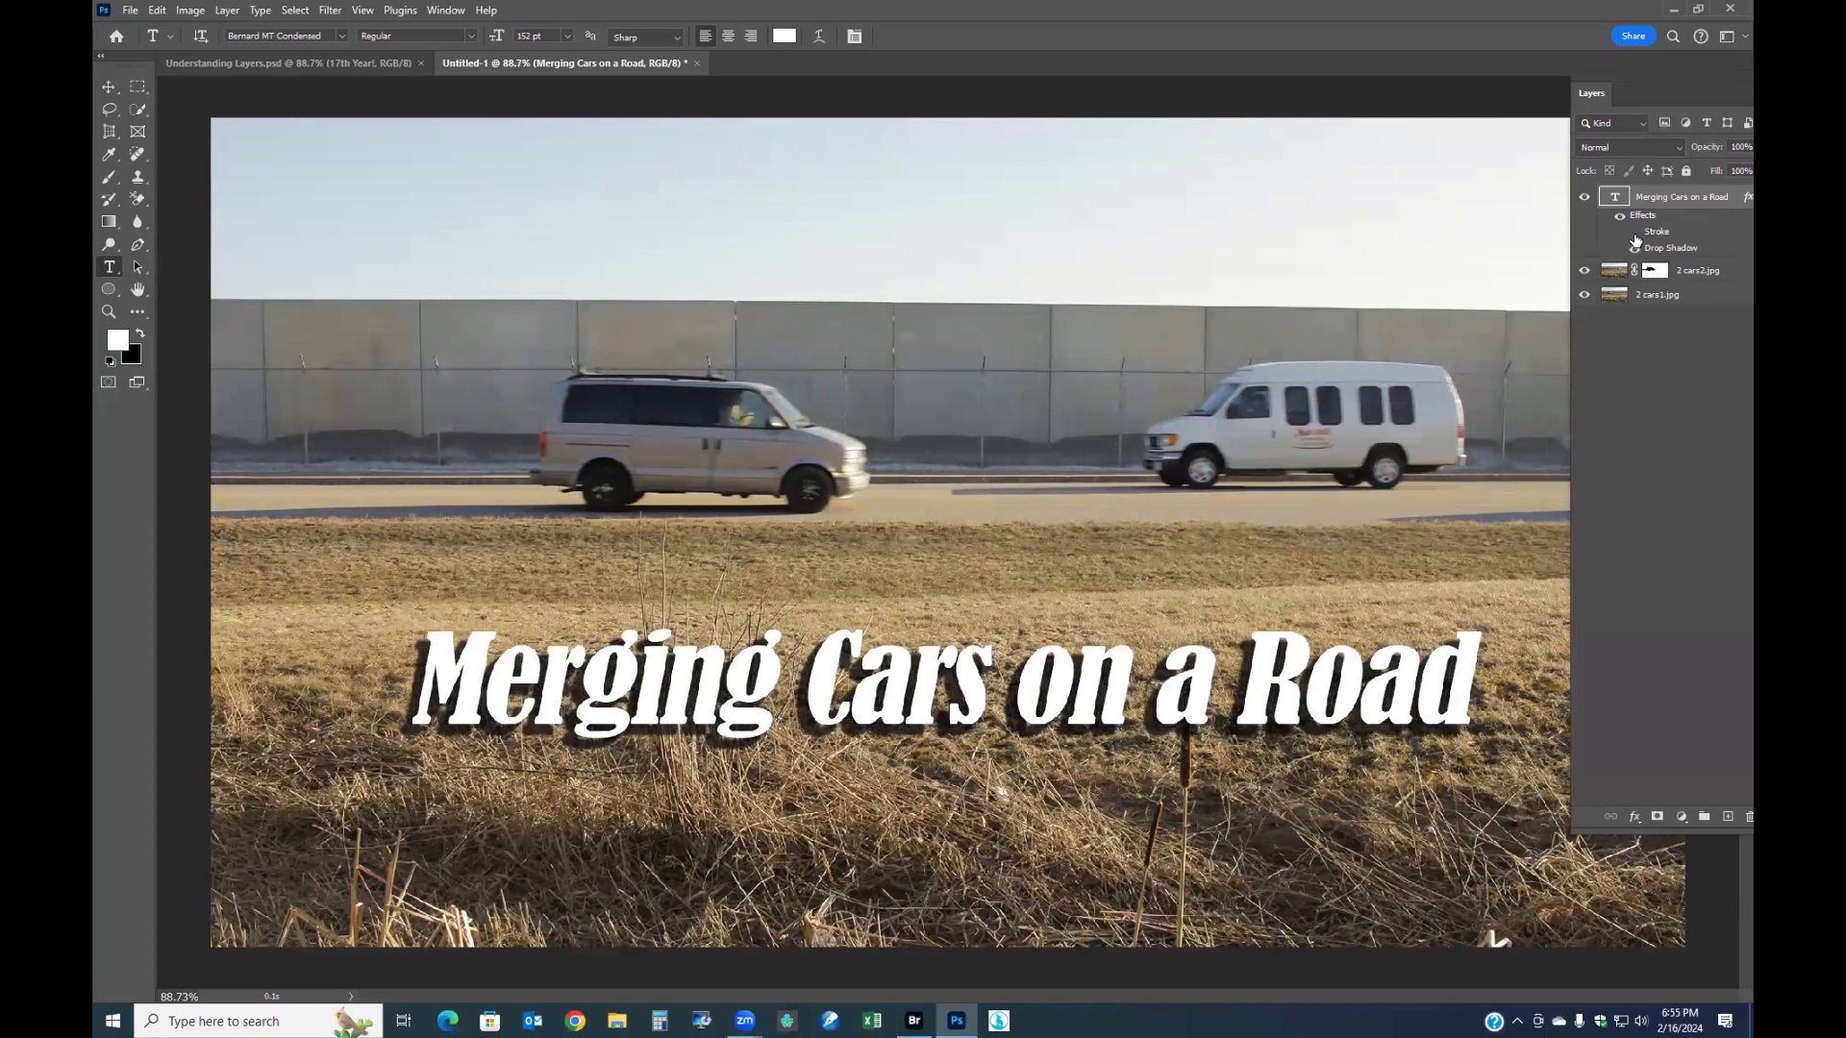
{"action": "left_click", "coordinate": [1634, 233]}
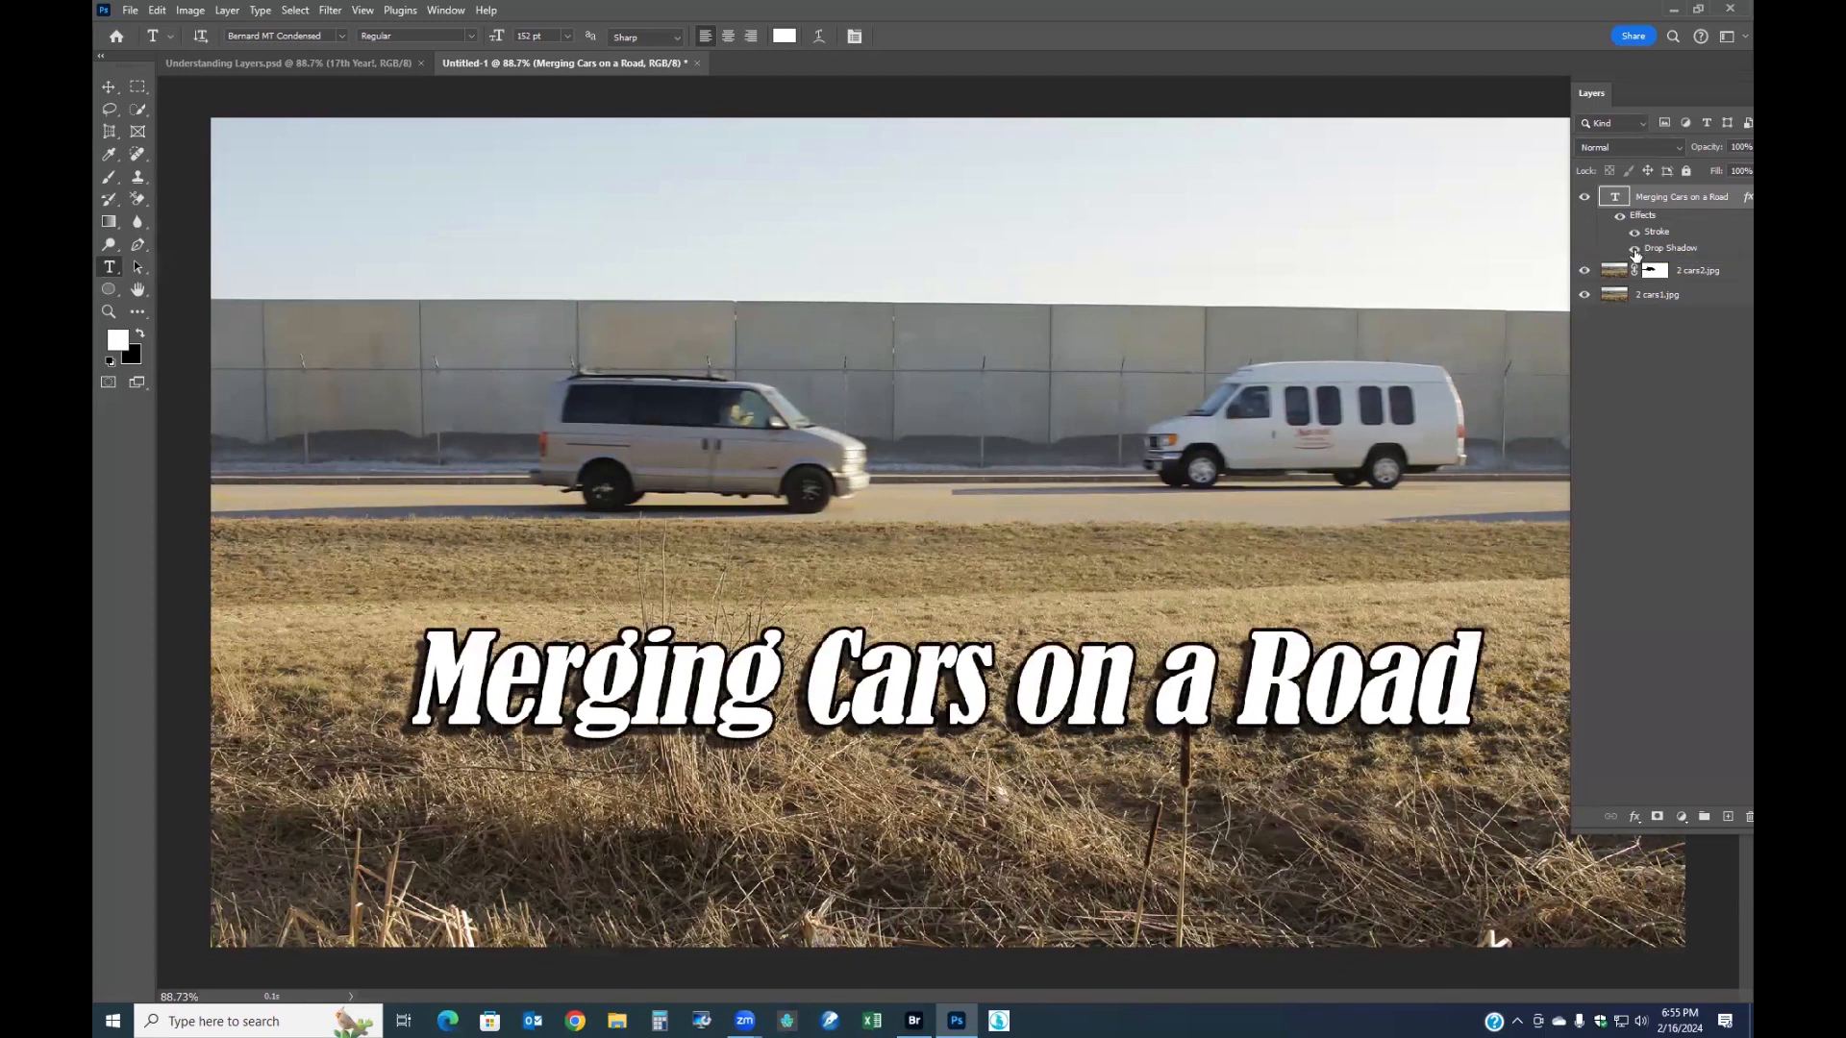
{"action": "left_click", "coordinate": [1635, 248]}
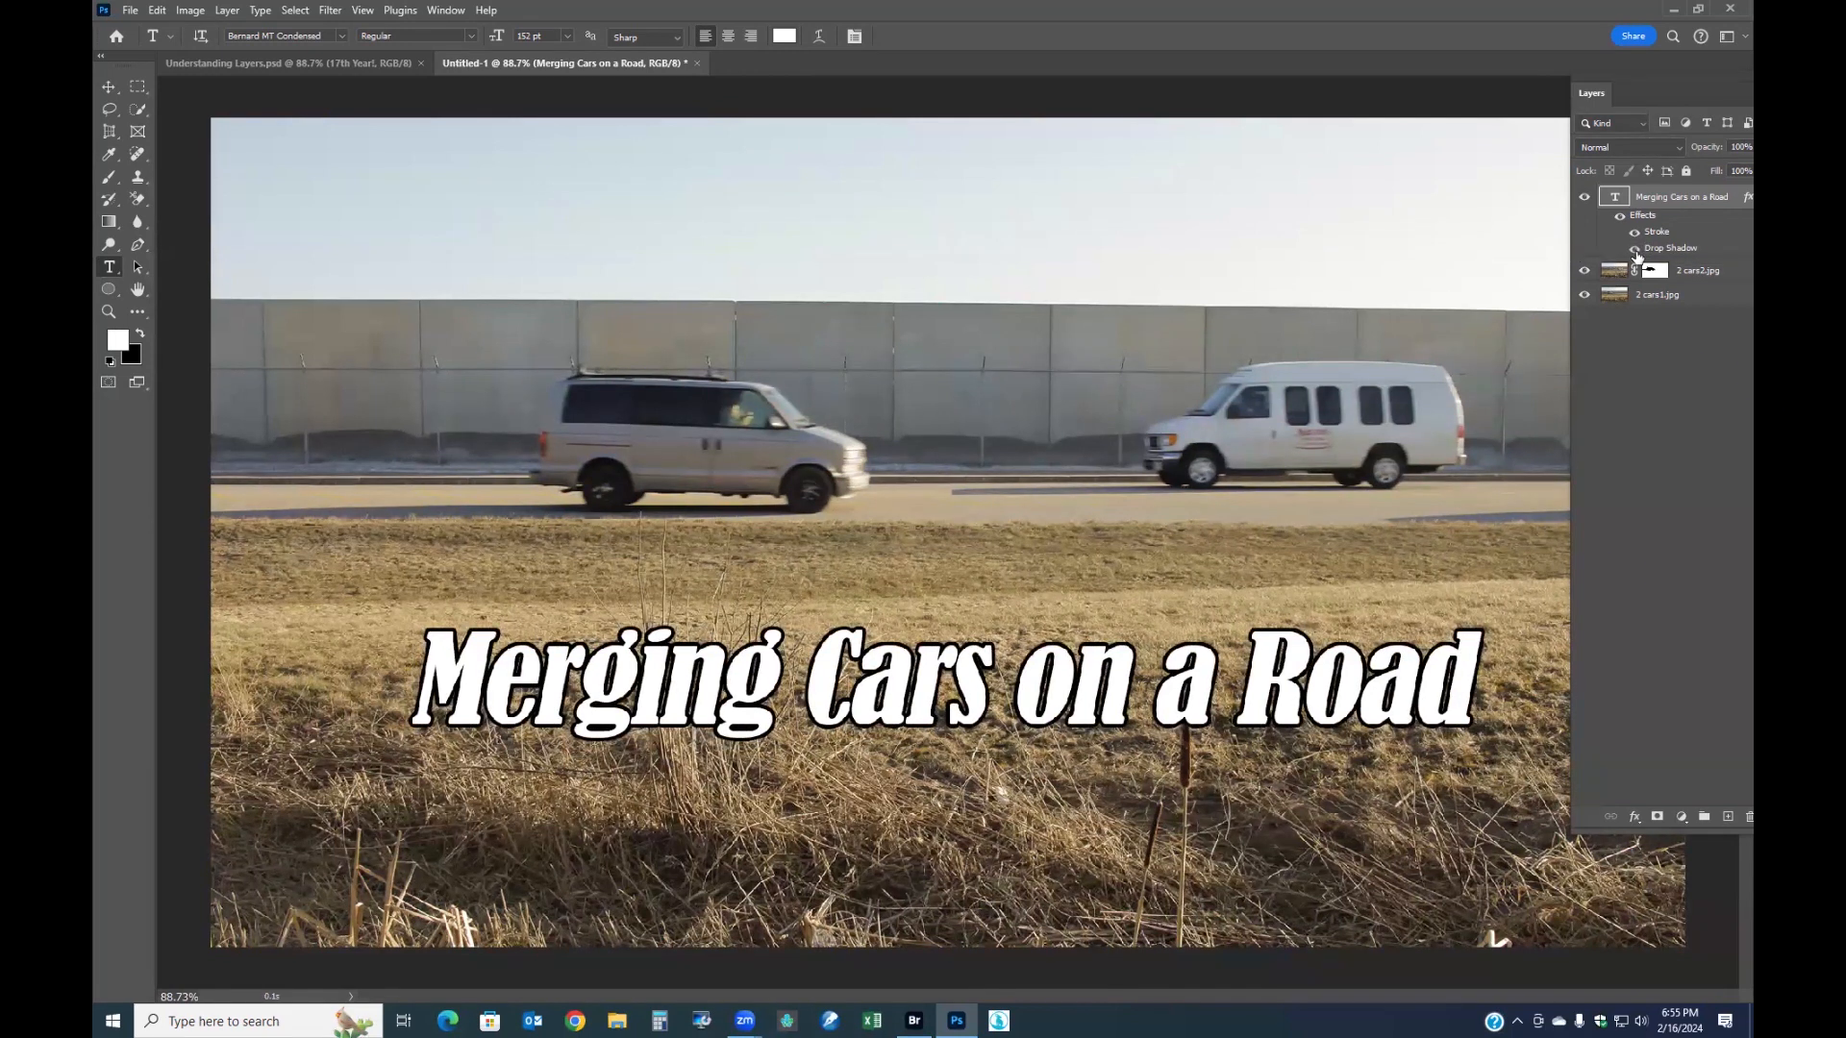
{"action": "left_click", "coordinate": [1635, 250]}
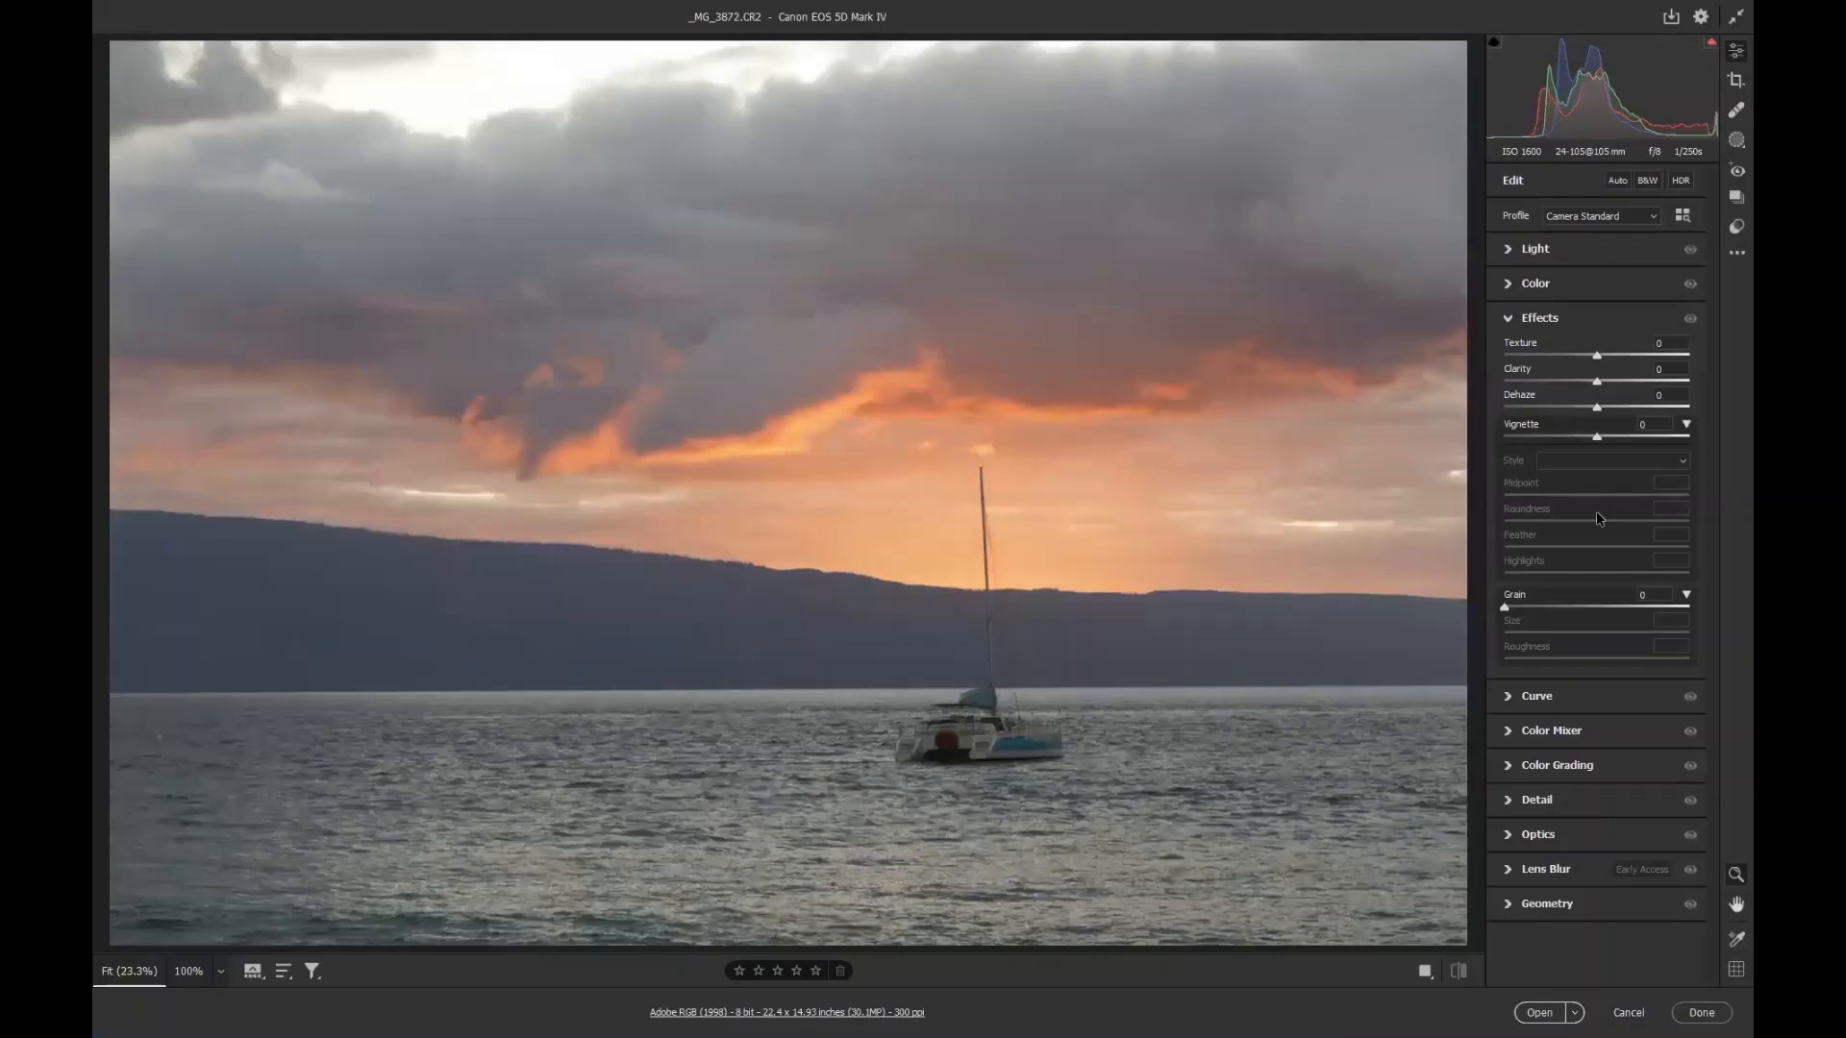
- Auto-adjust the sunset raw photo, and refine its Light settings with exposure -0.30 and contrast -21
{"action": "left_click", "coordinate": [1618, 181]}
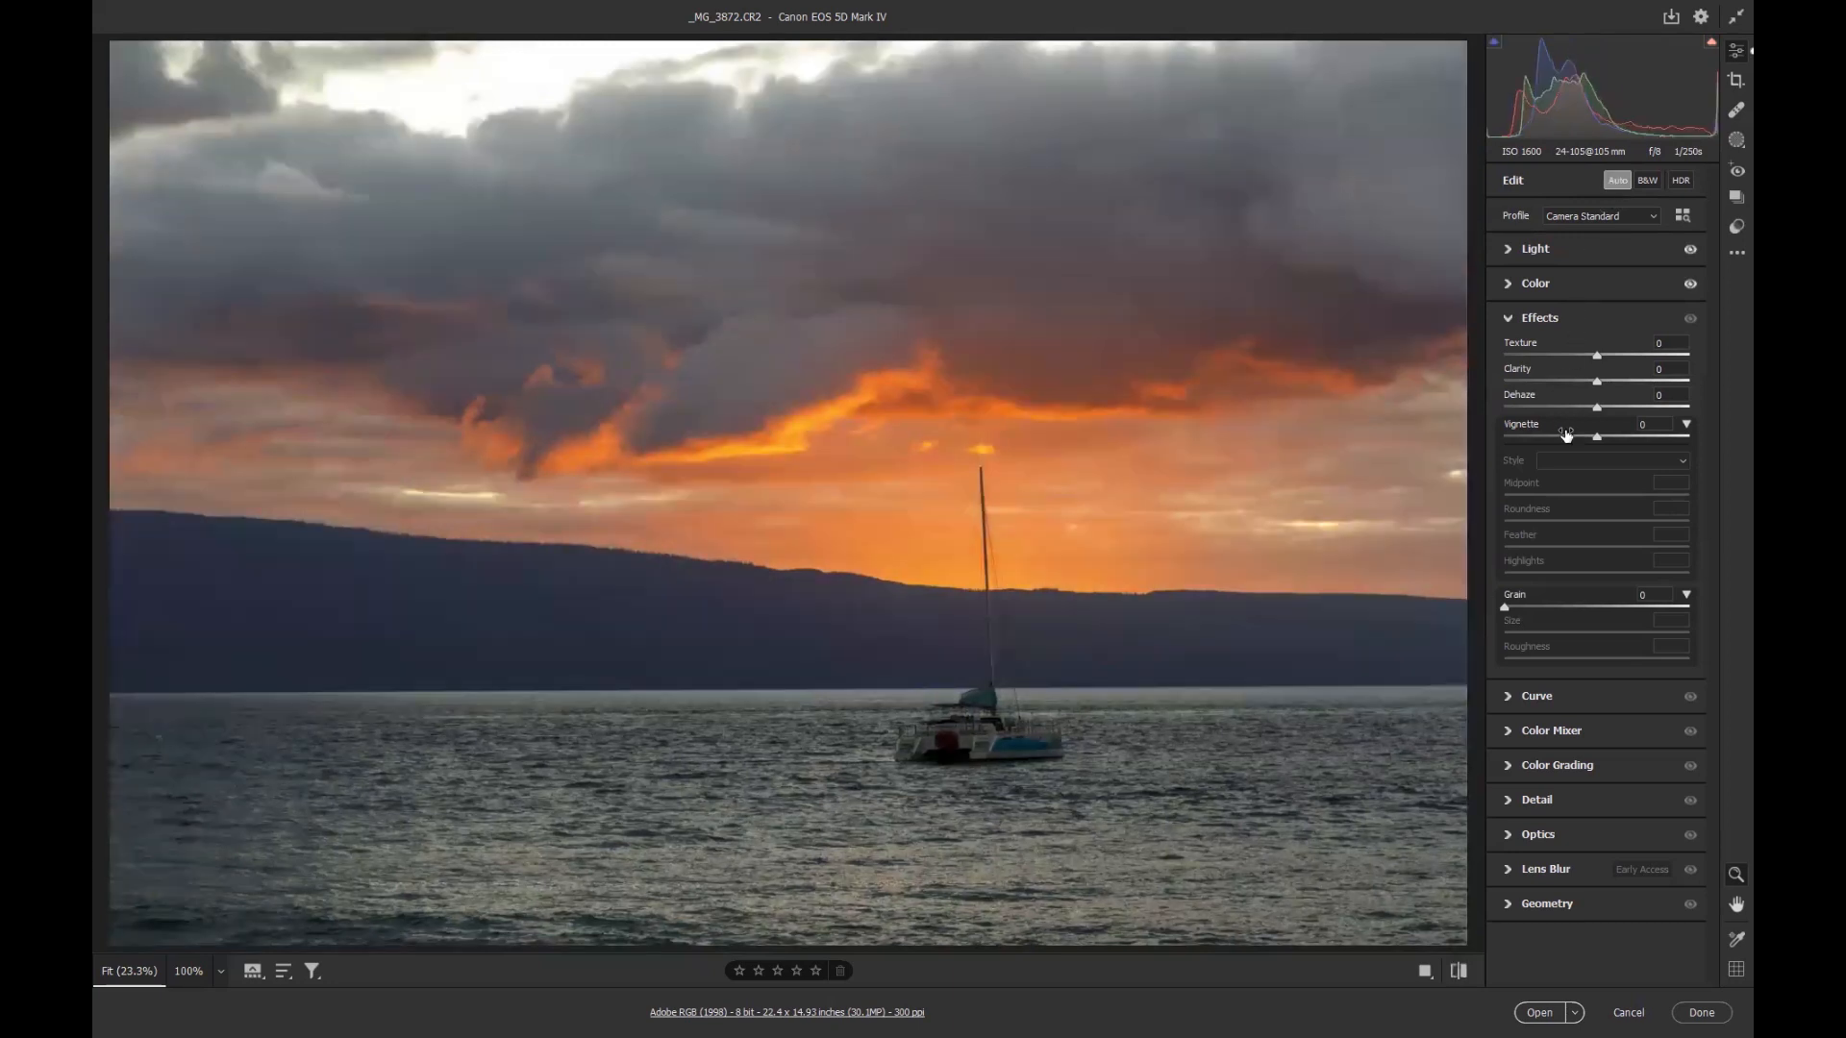
{"action": "left_click", "coordinate": [1564, 251]}
{"action": "mouse_move", "coordinate": [1602, 314]}
{"action": "left_mouse_down"}
{"action": "mouse_move", "coordinate": [1559, 314]}
{"action": "mouse_move", "coordinate": [1622, 288]}
{"action": "mouse_move", "coordinate": [1593, 288]}
{"action": "left_mouse_up"}
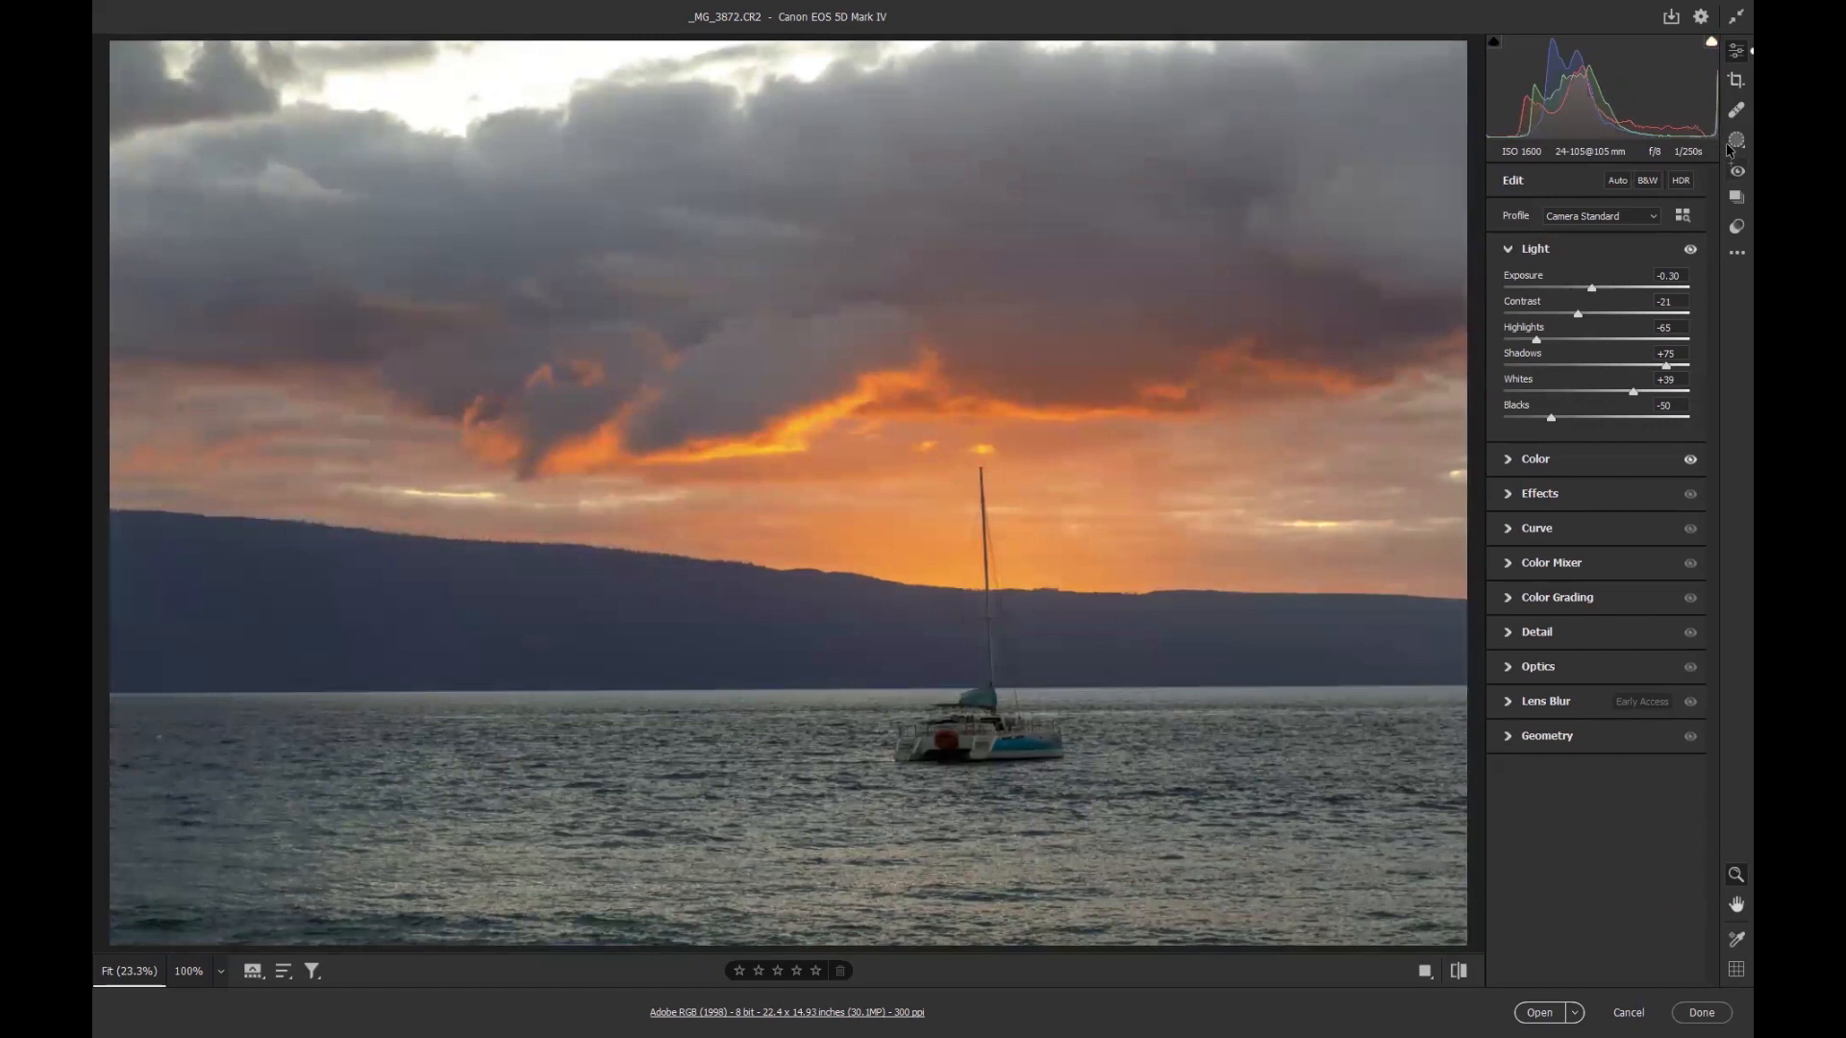
- Straighten the sunset photo automatically with the Crop tool and open it in Photoshop
{"action": "left_click", "coordinate": [1736, 81]}
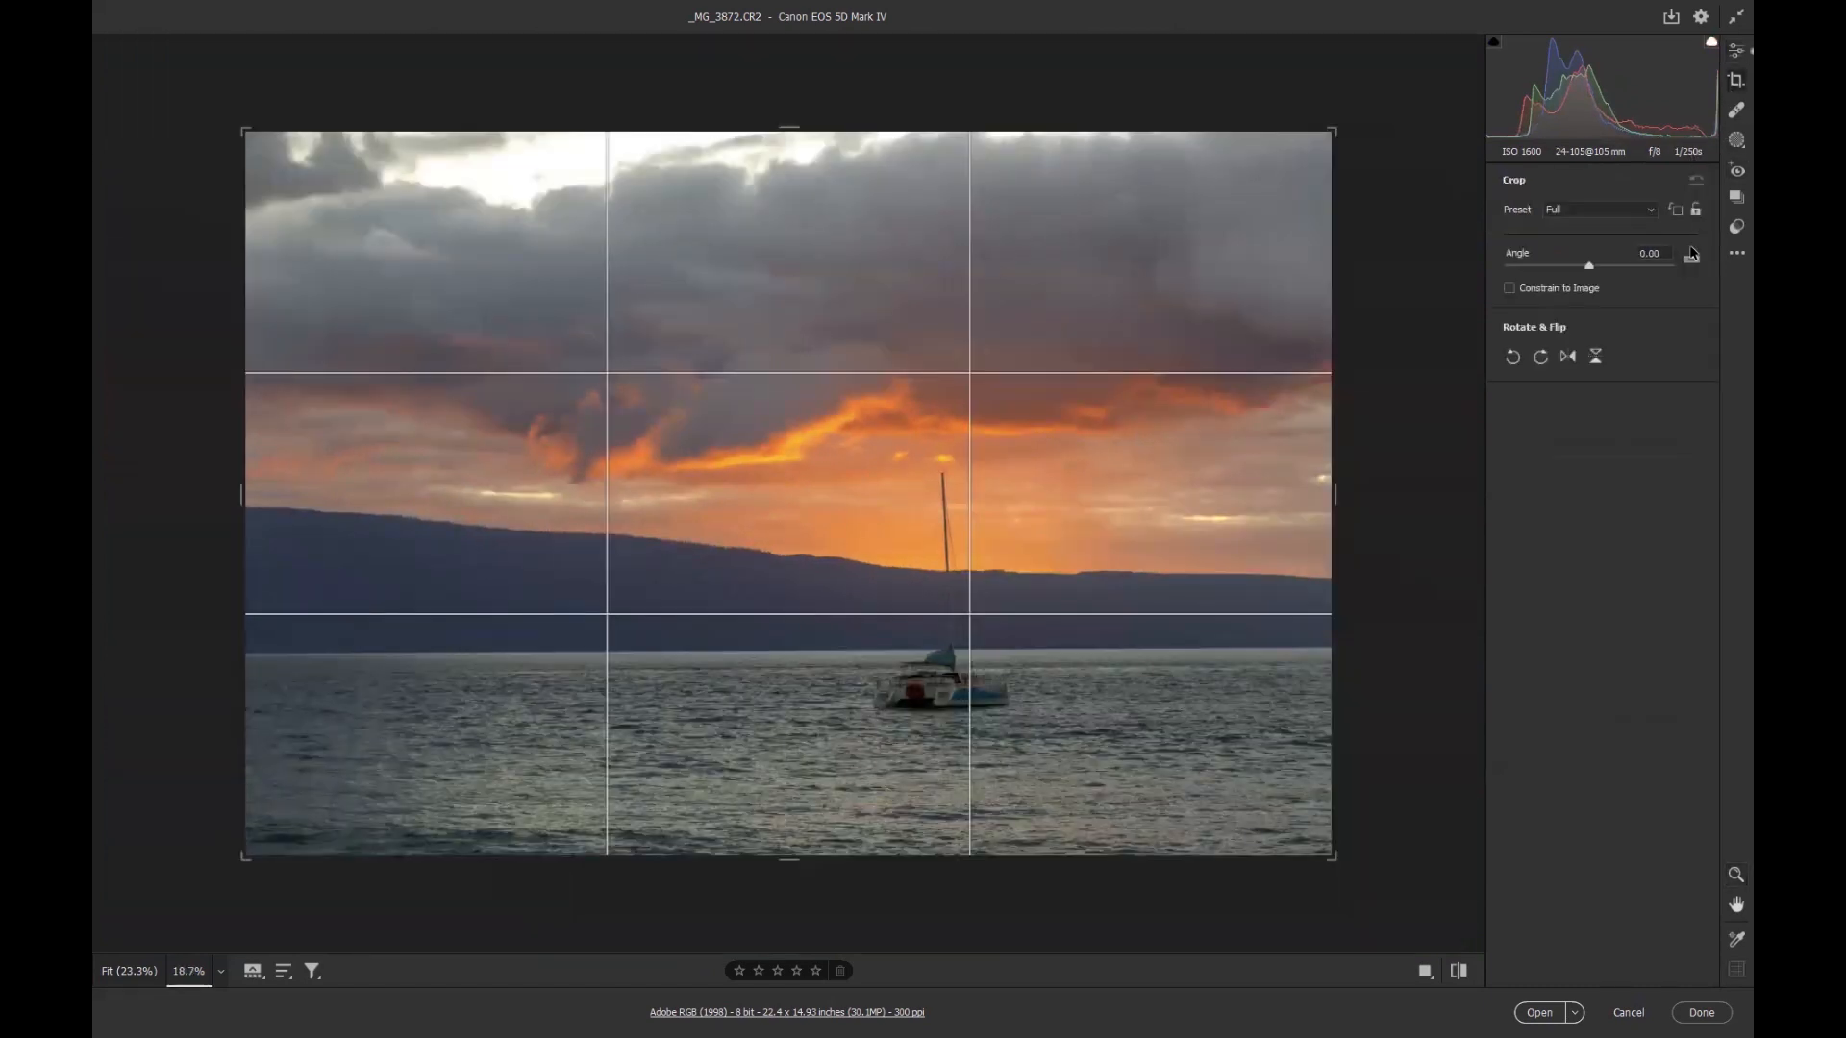
{"action": "double_click", "coordinate": [1690, 257]}
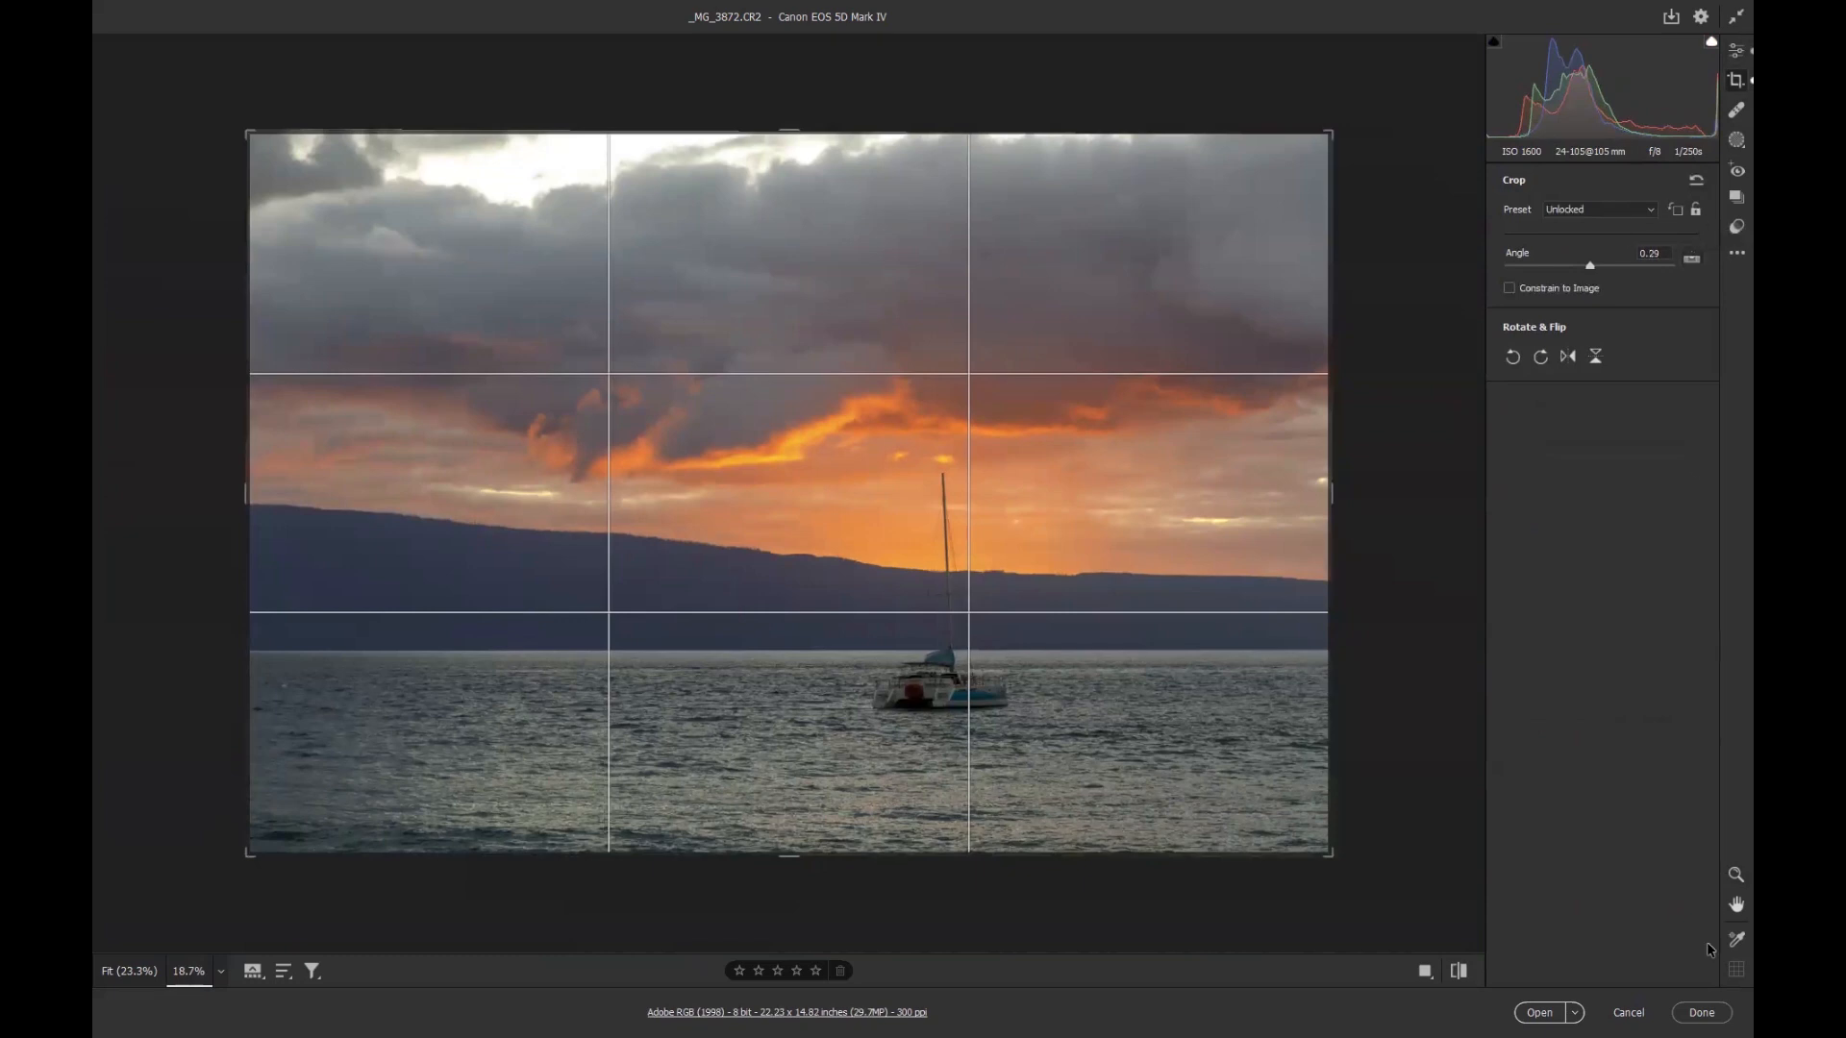
{"action": "left_click", "coordinate": [1543, 1014]}
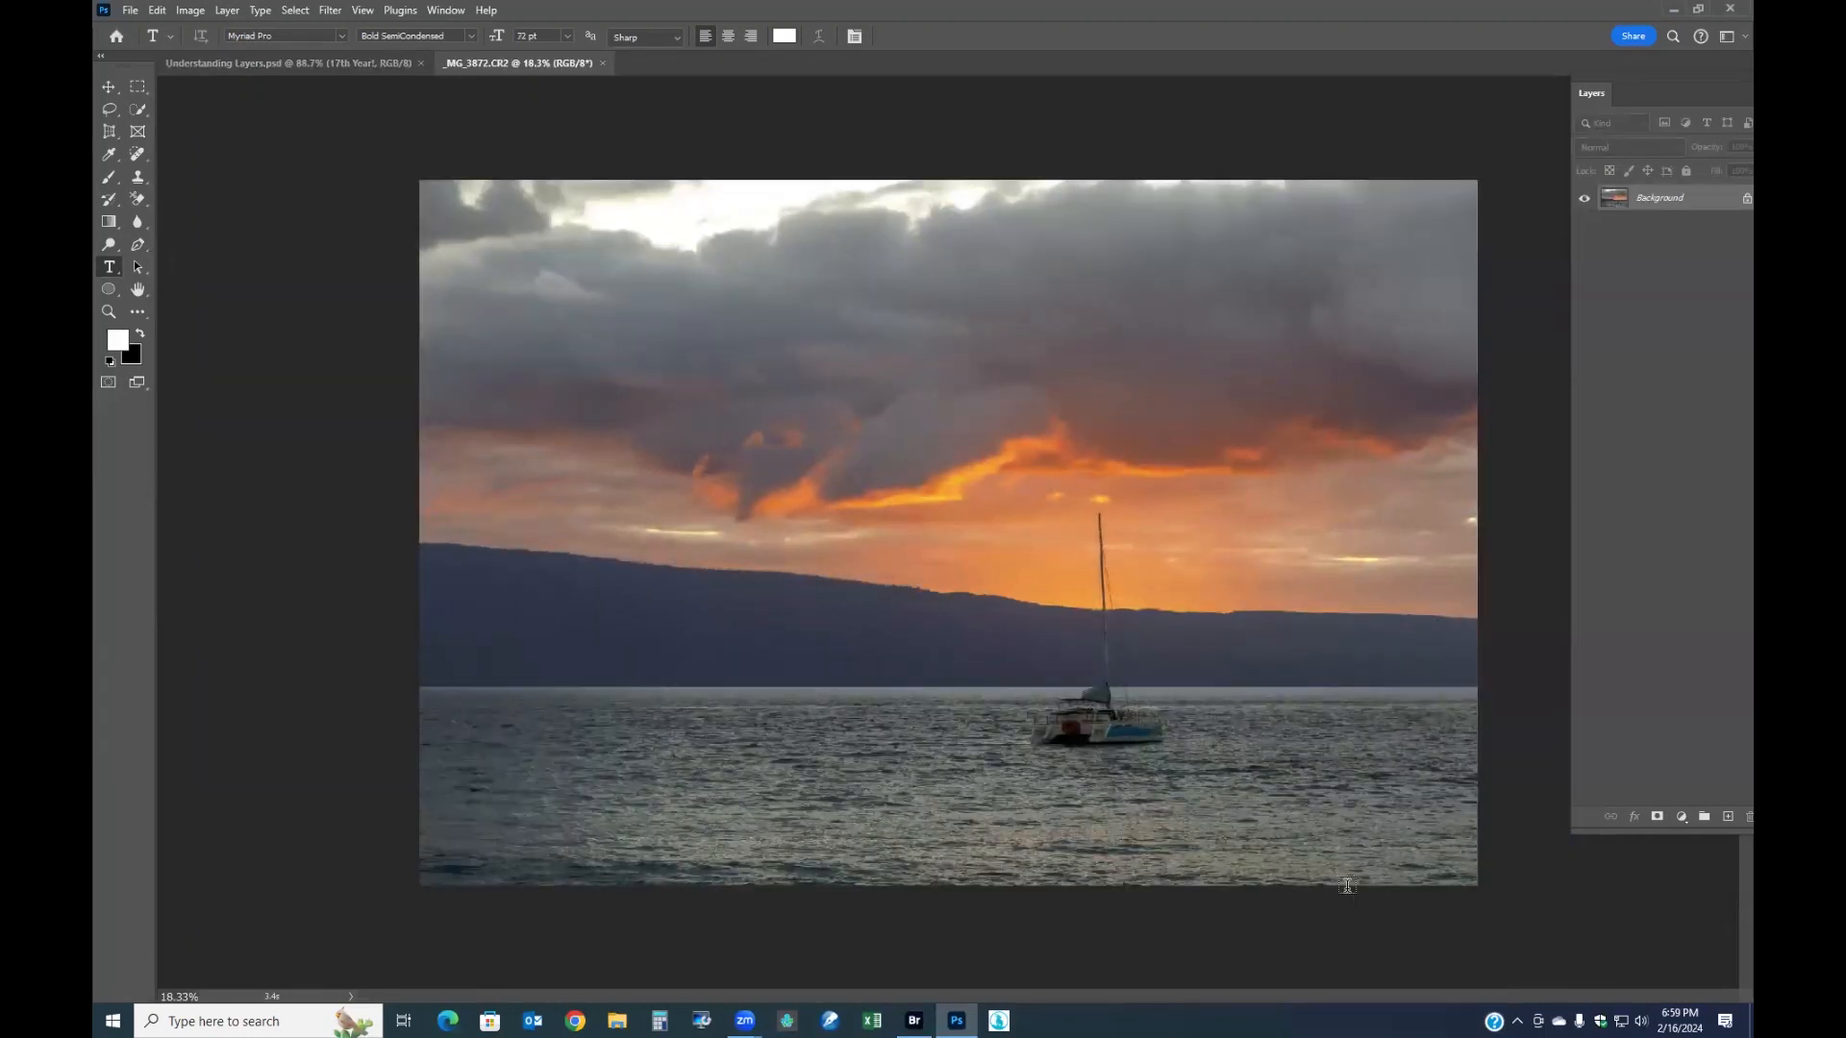
- Convert the sunset photo's locked Background into the regular layer Layer 0 and duplicate it
{"action": "double_click", "coordinate": [1664, 201]}
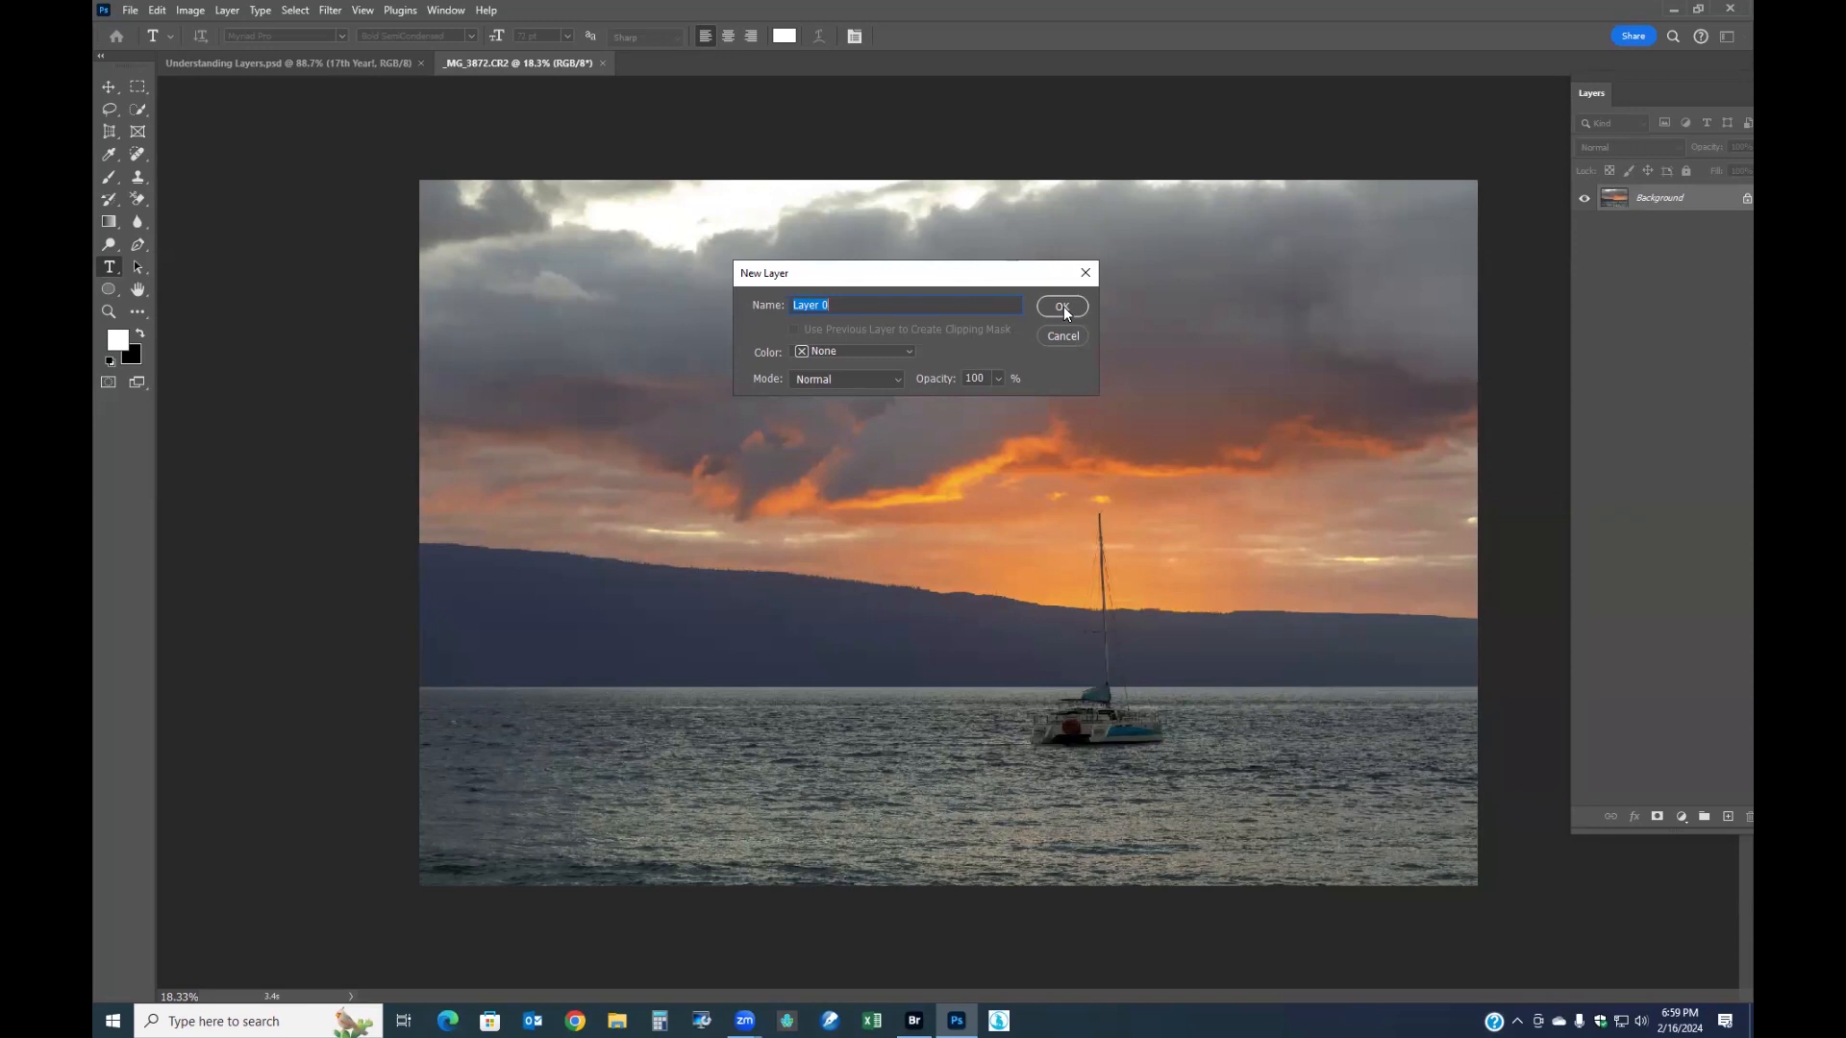
{"action": "left_click", "coordinate": [1063, 309]}
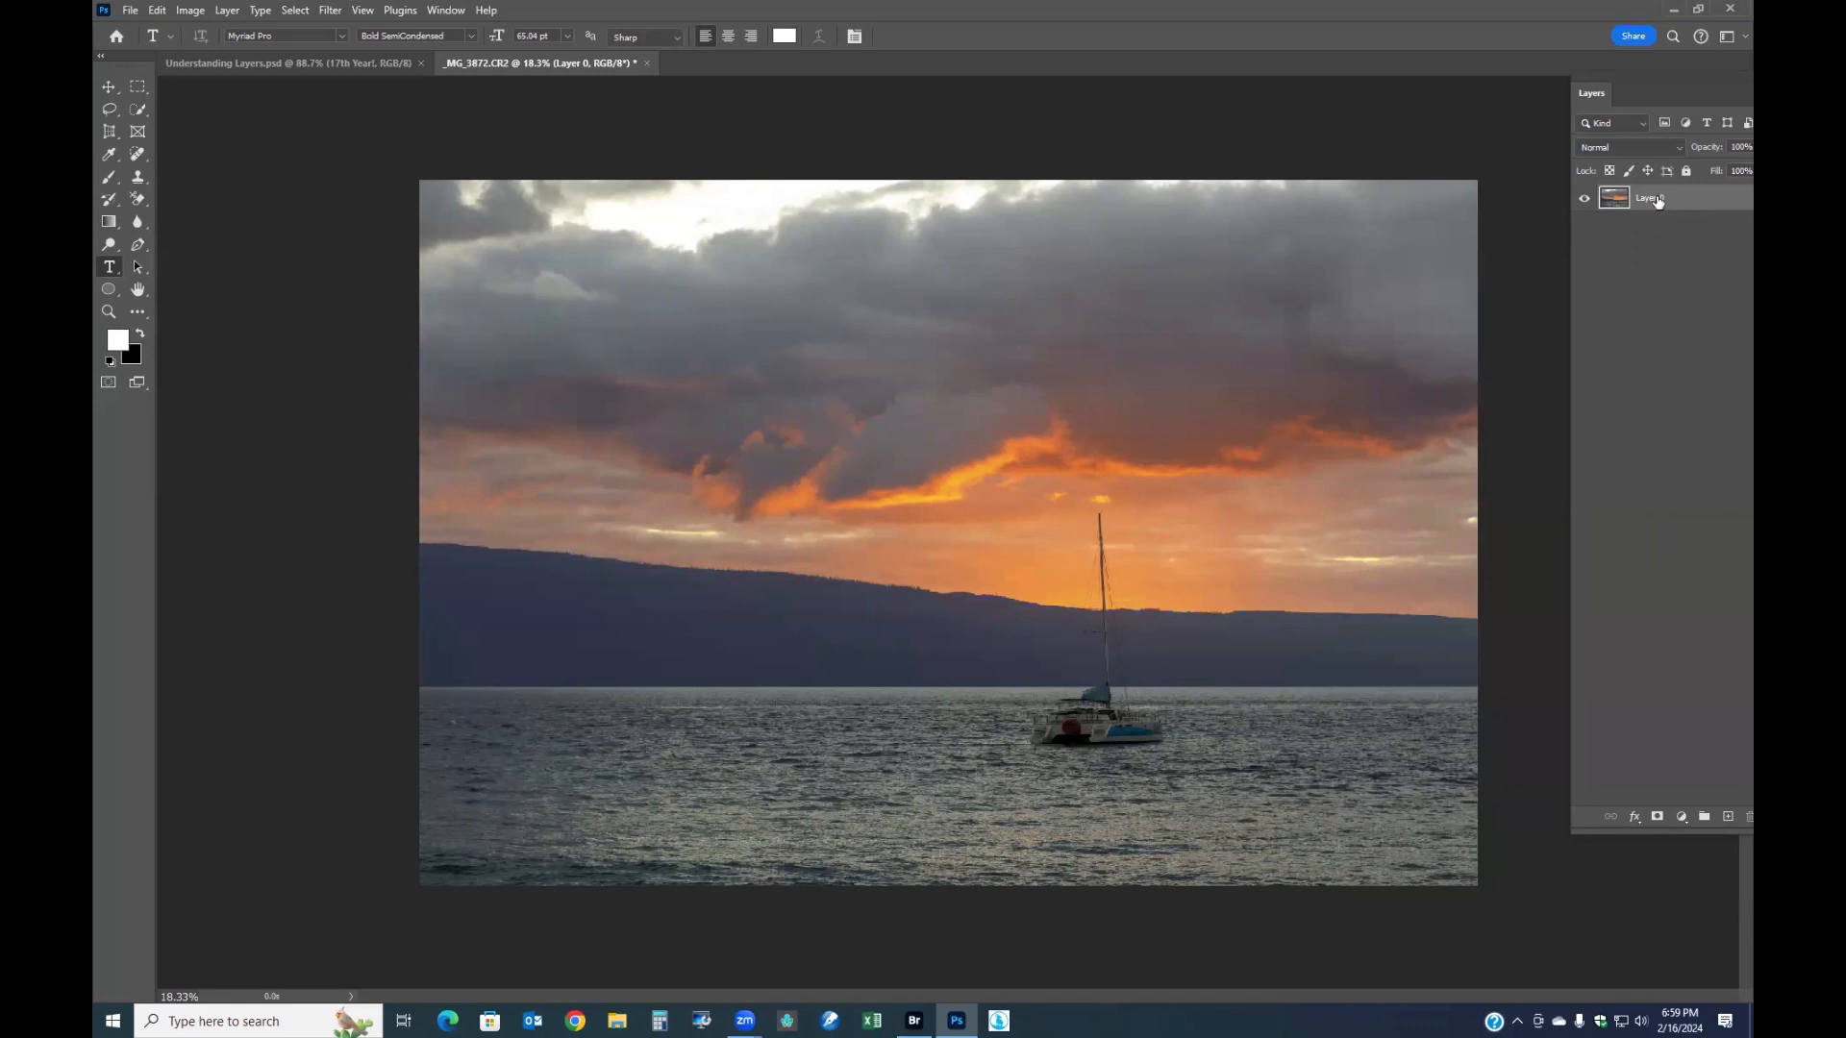
{"action": "key", "text": "ctrl+j"}
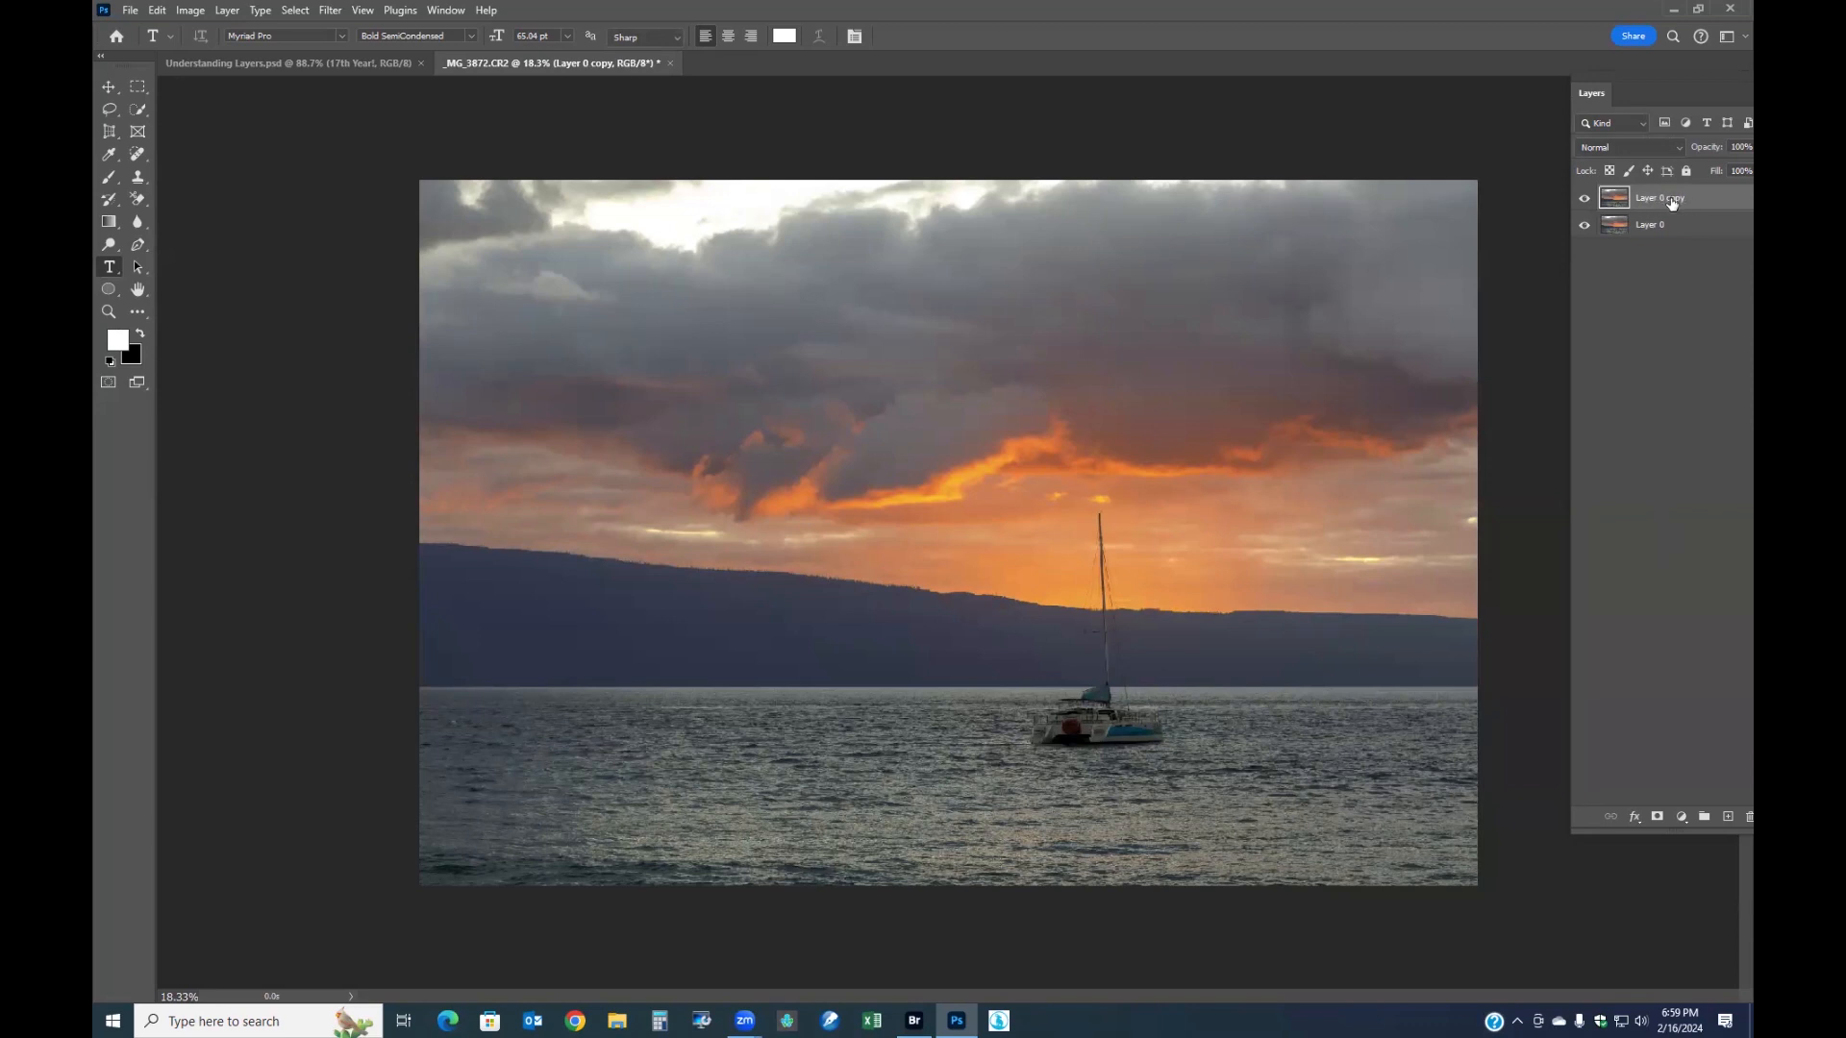
- Set the duplicate sunset layer's blend mode to Multiply and add a layer mask to it
{"action": "left_click", "coordinate": [1678, 147]}
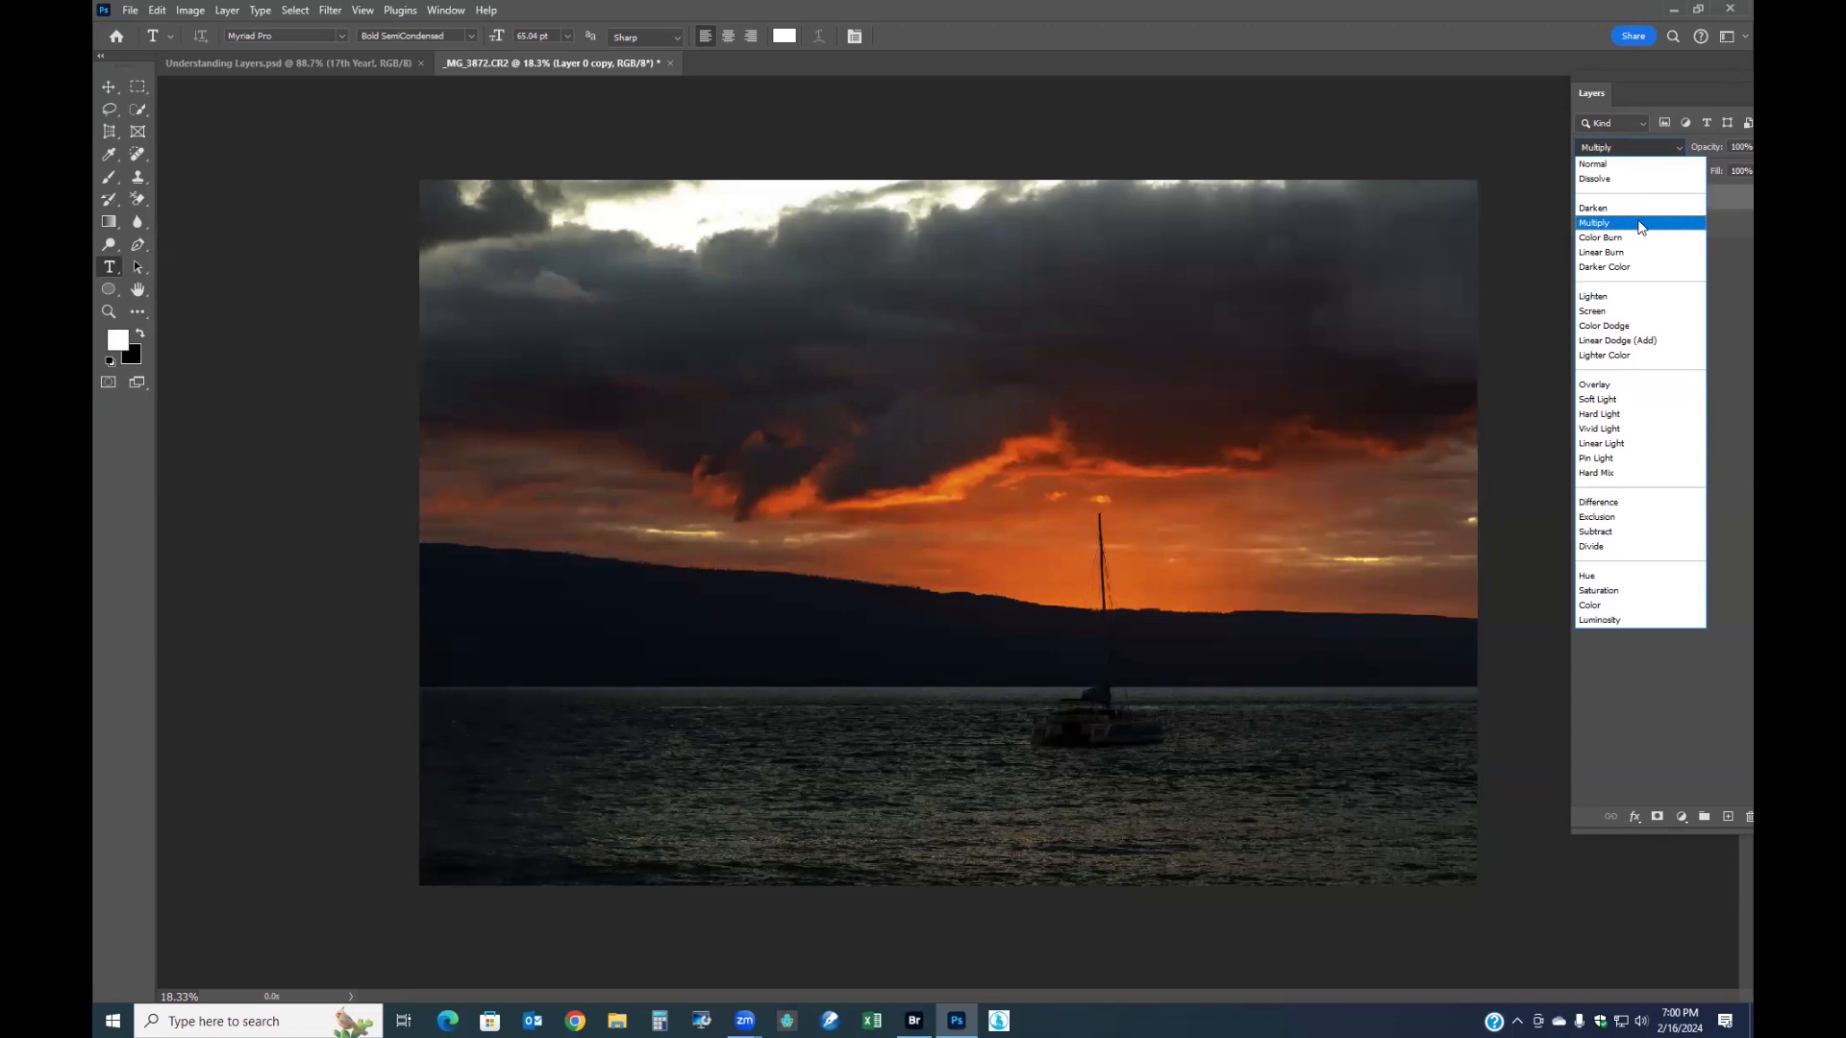
{"action": "left_click", "coordinate": [1640, 224]}
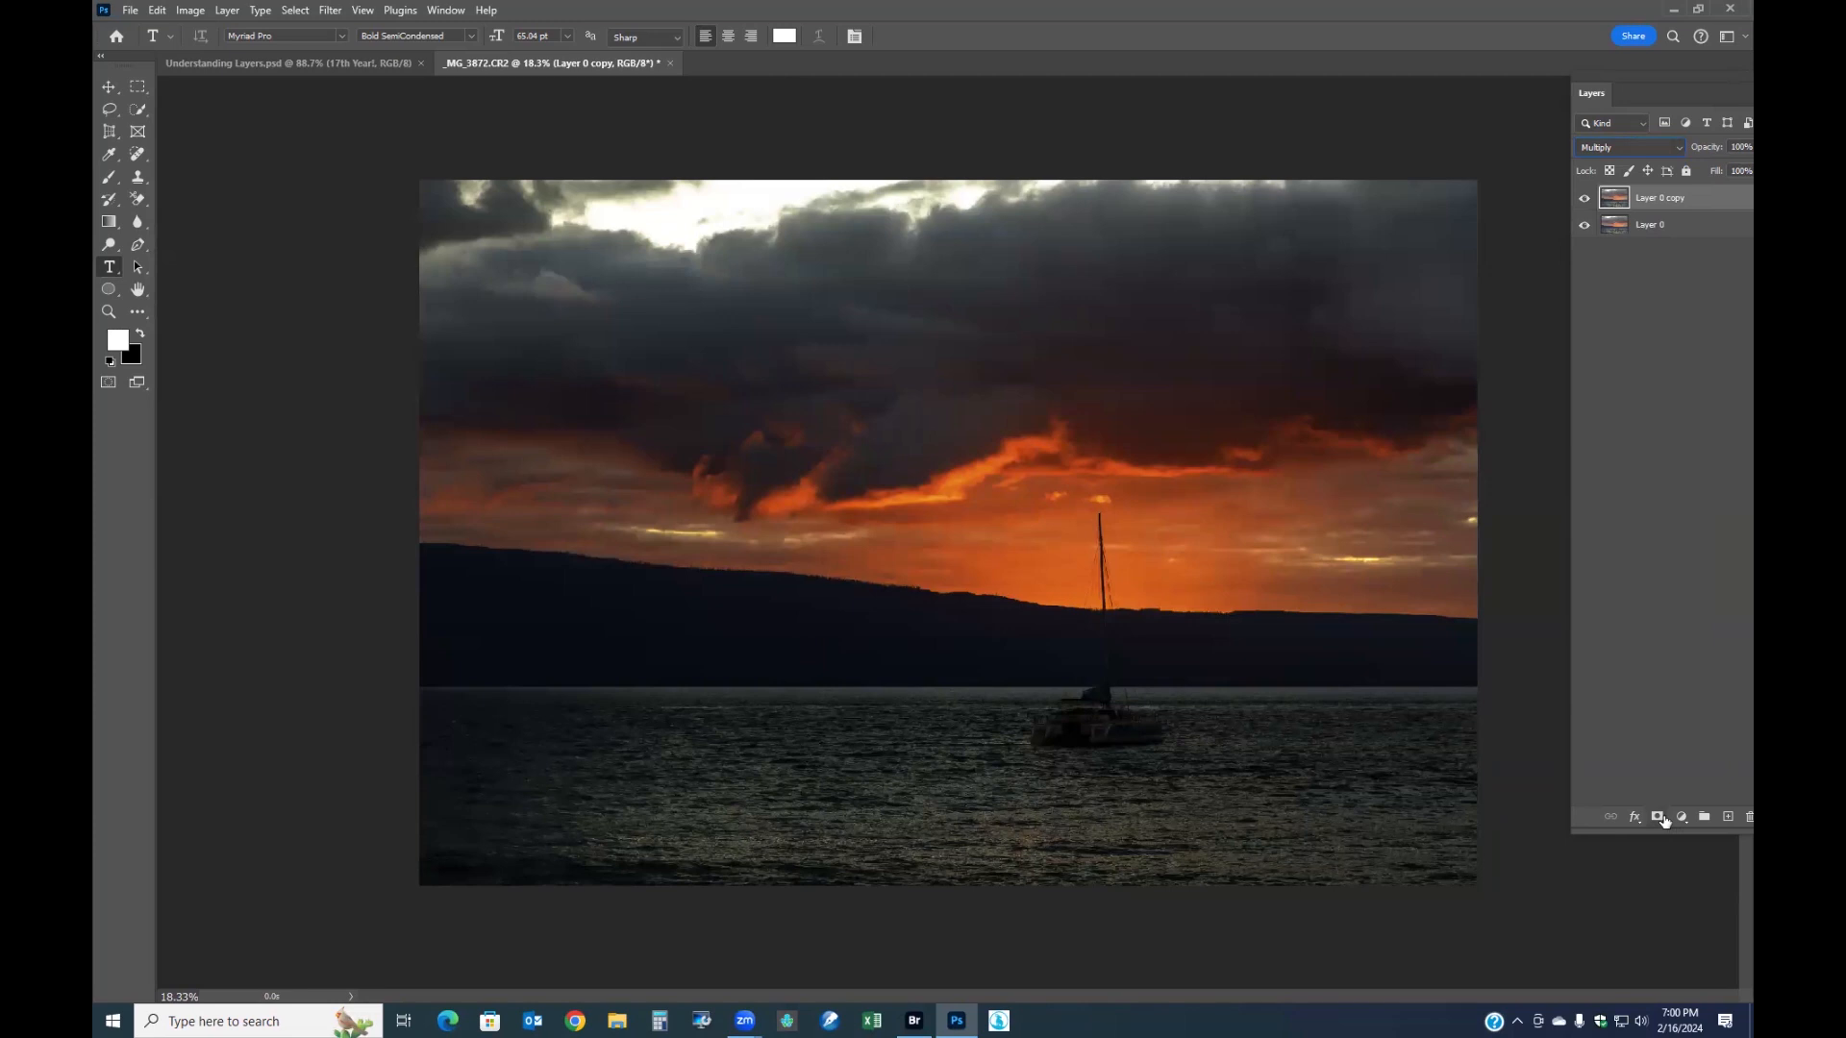
{"action": "left_click", "coordinate": [1658, 817]}
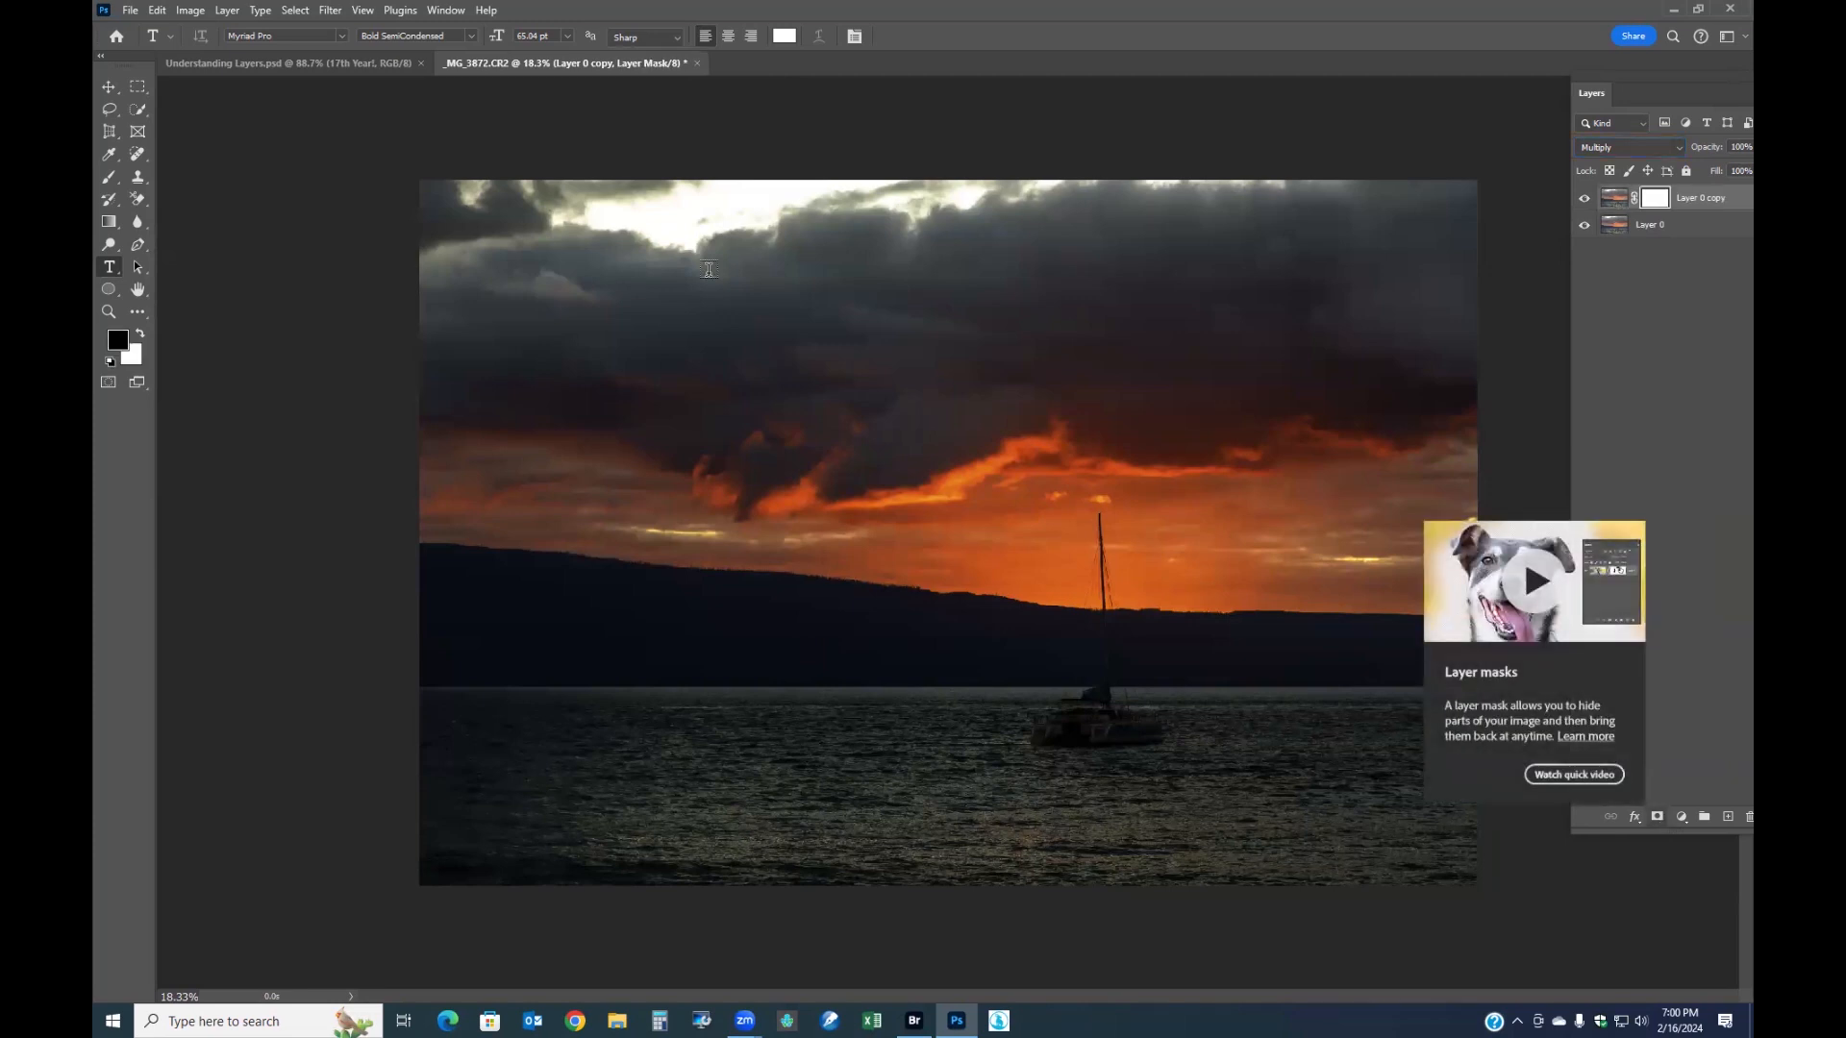
- Select a large rectangle inside the photo's edges, fill it with black on the layer mask, and deselect it
{"action": "key", "text": "m"}
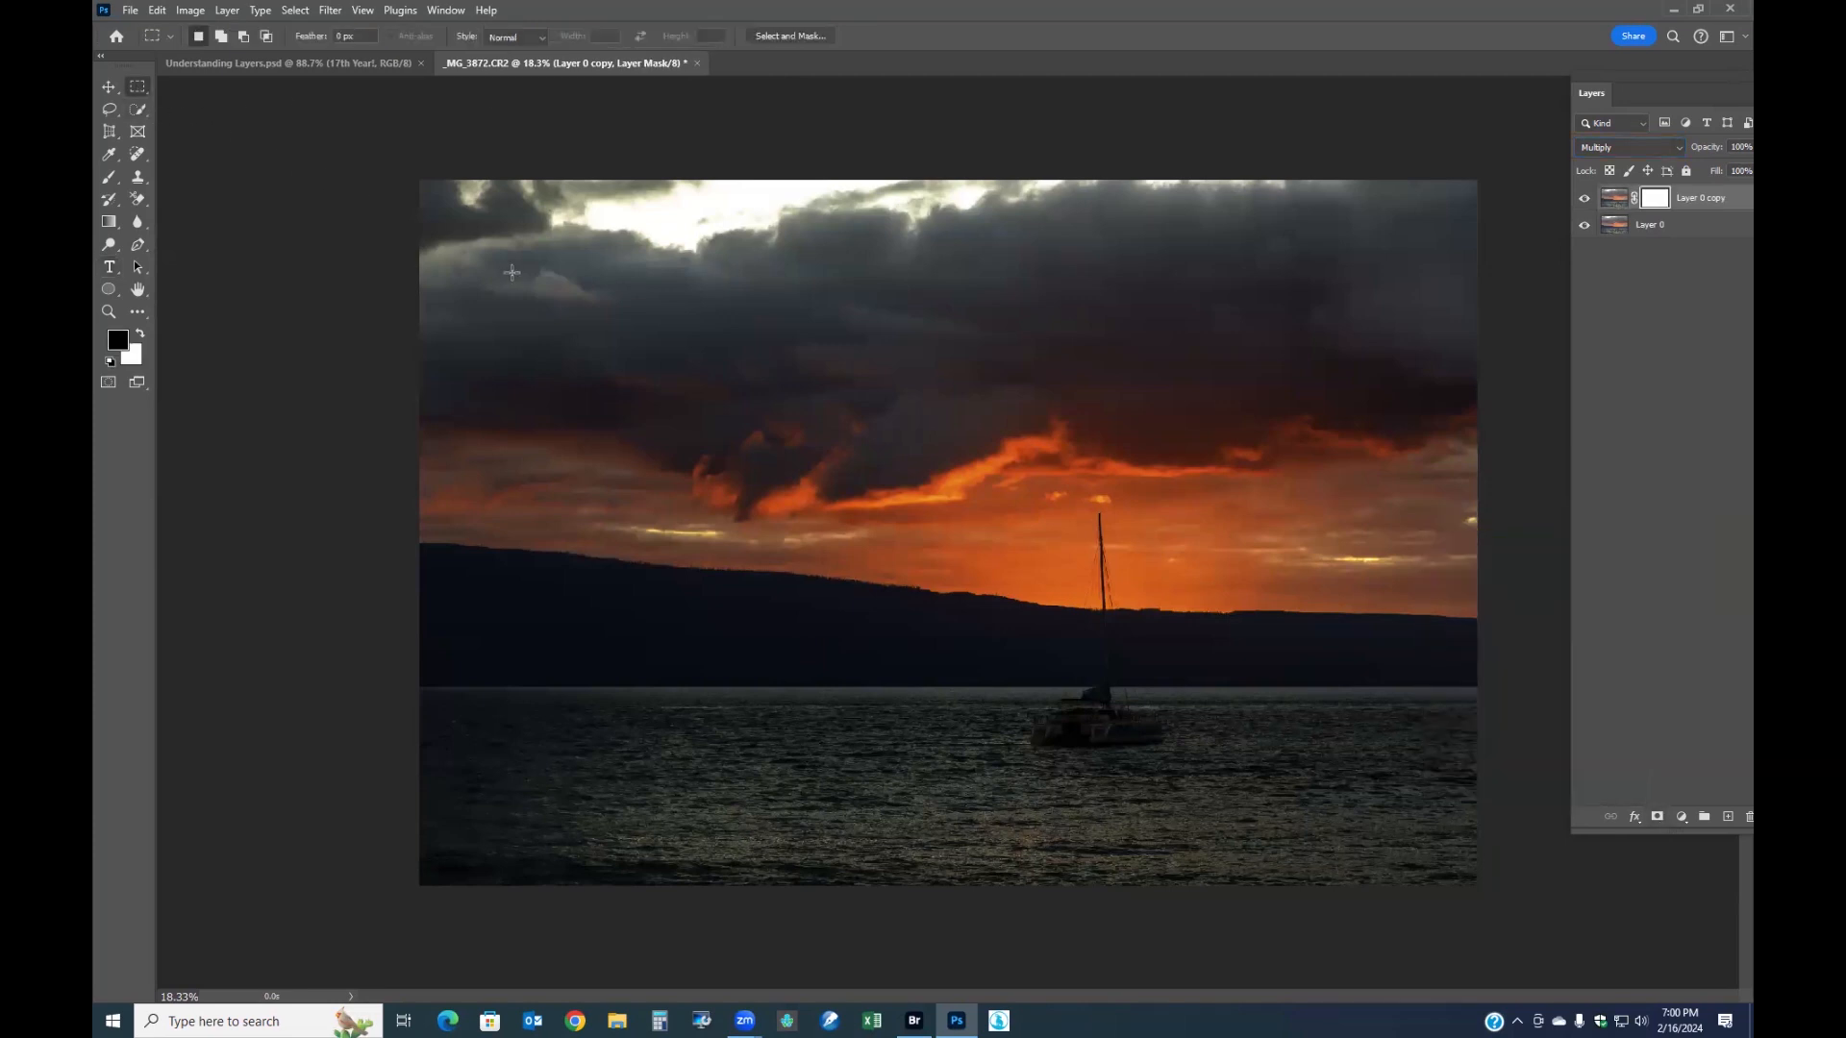
{"action": "left_click_drag", "start_coordinate": [481, 238], "coordinate": [1434, 854]}
{"action": "right_click", "coordinate": [648, 449]}
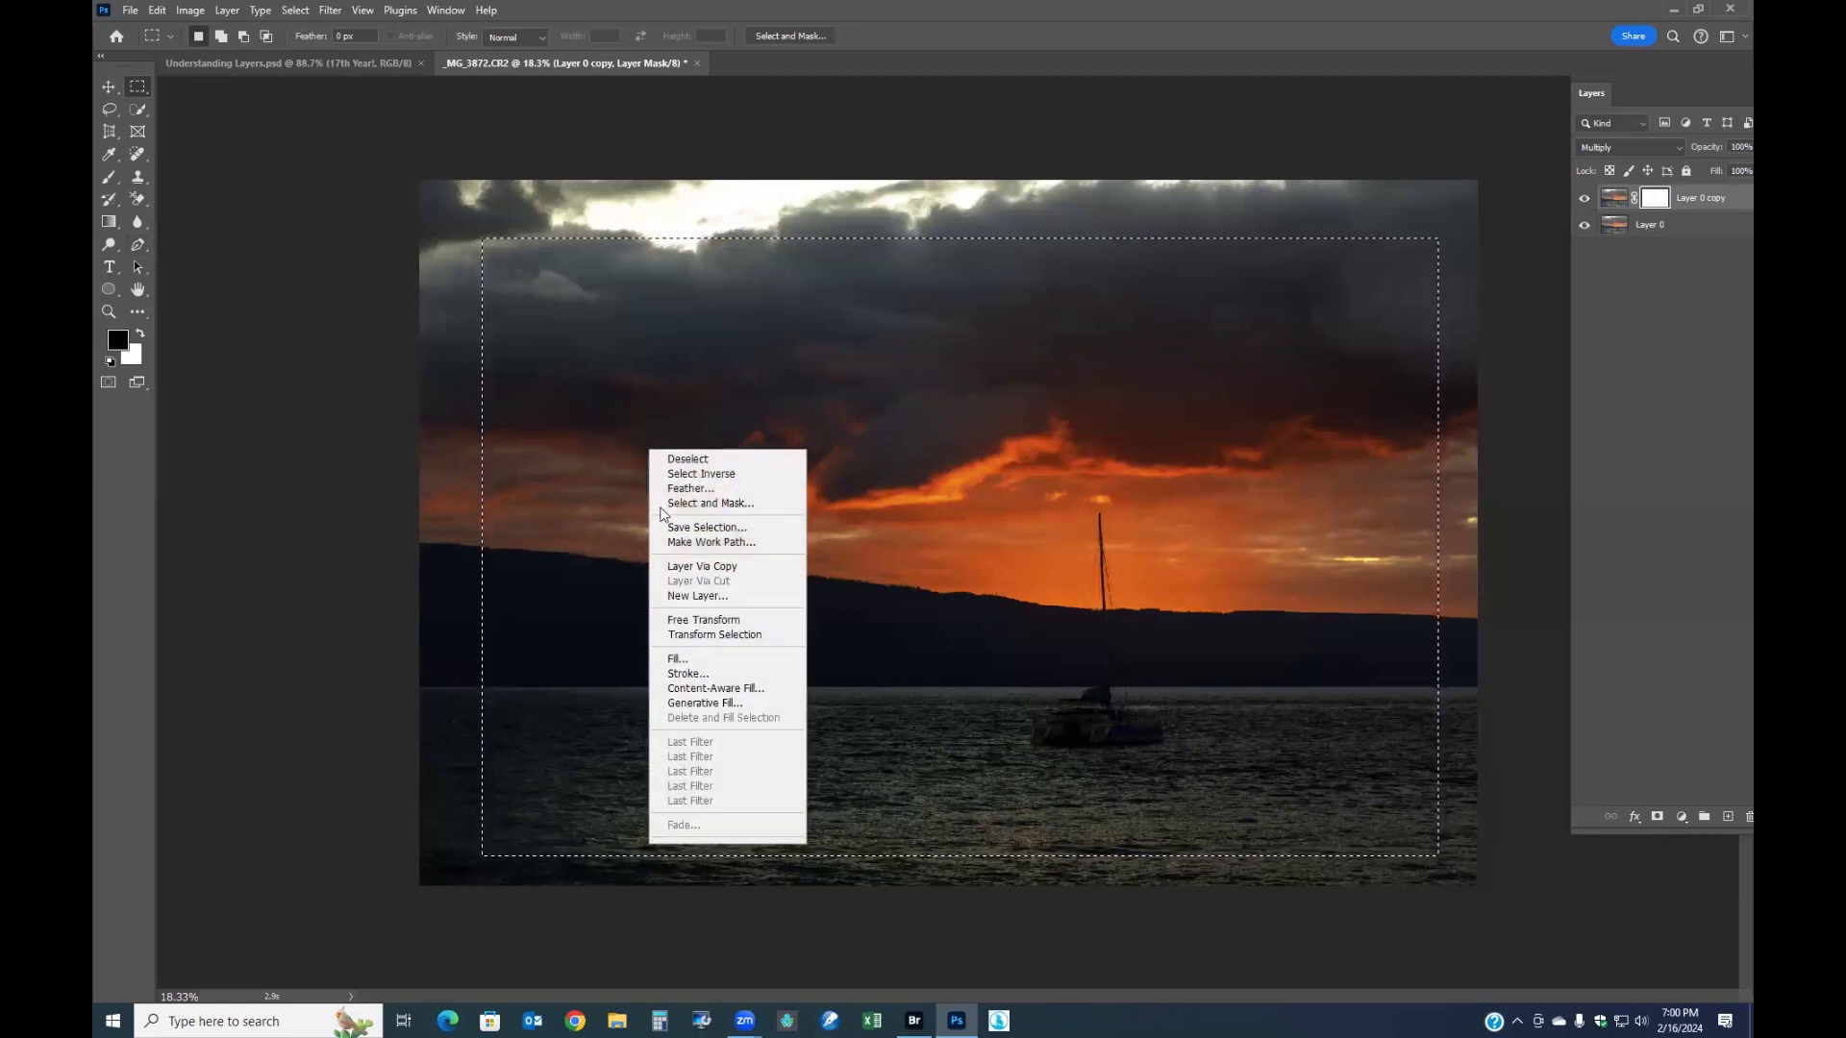
{"action": "left_click", "coordinate": [699, 664]}
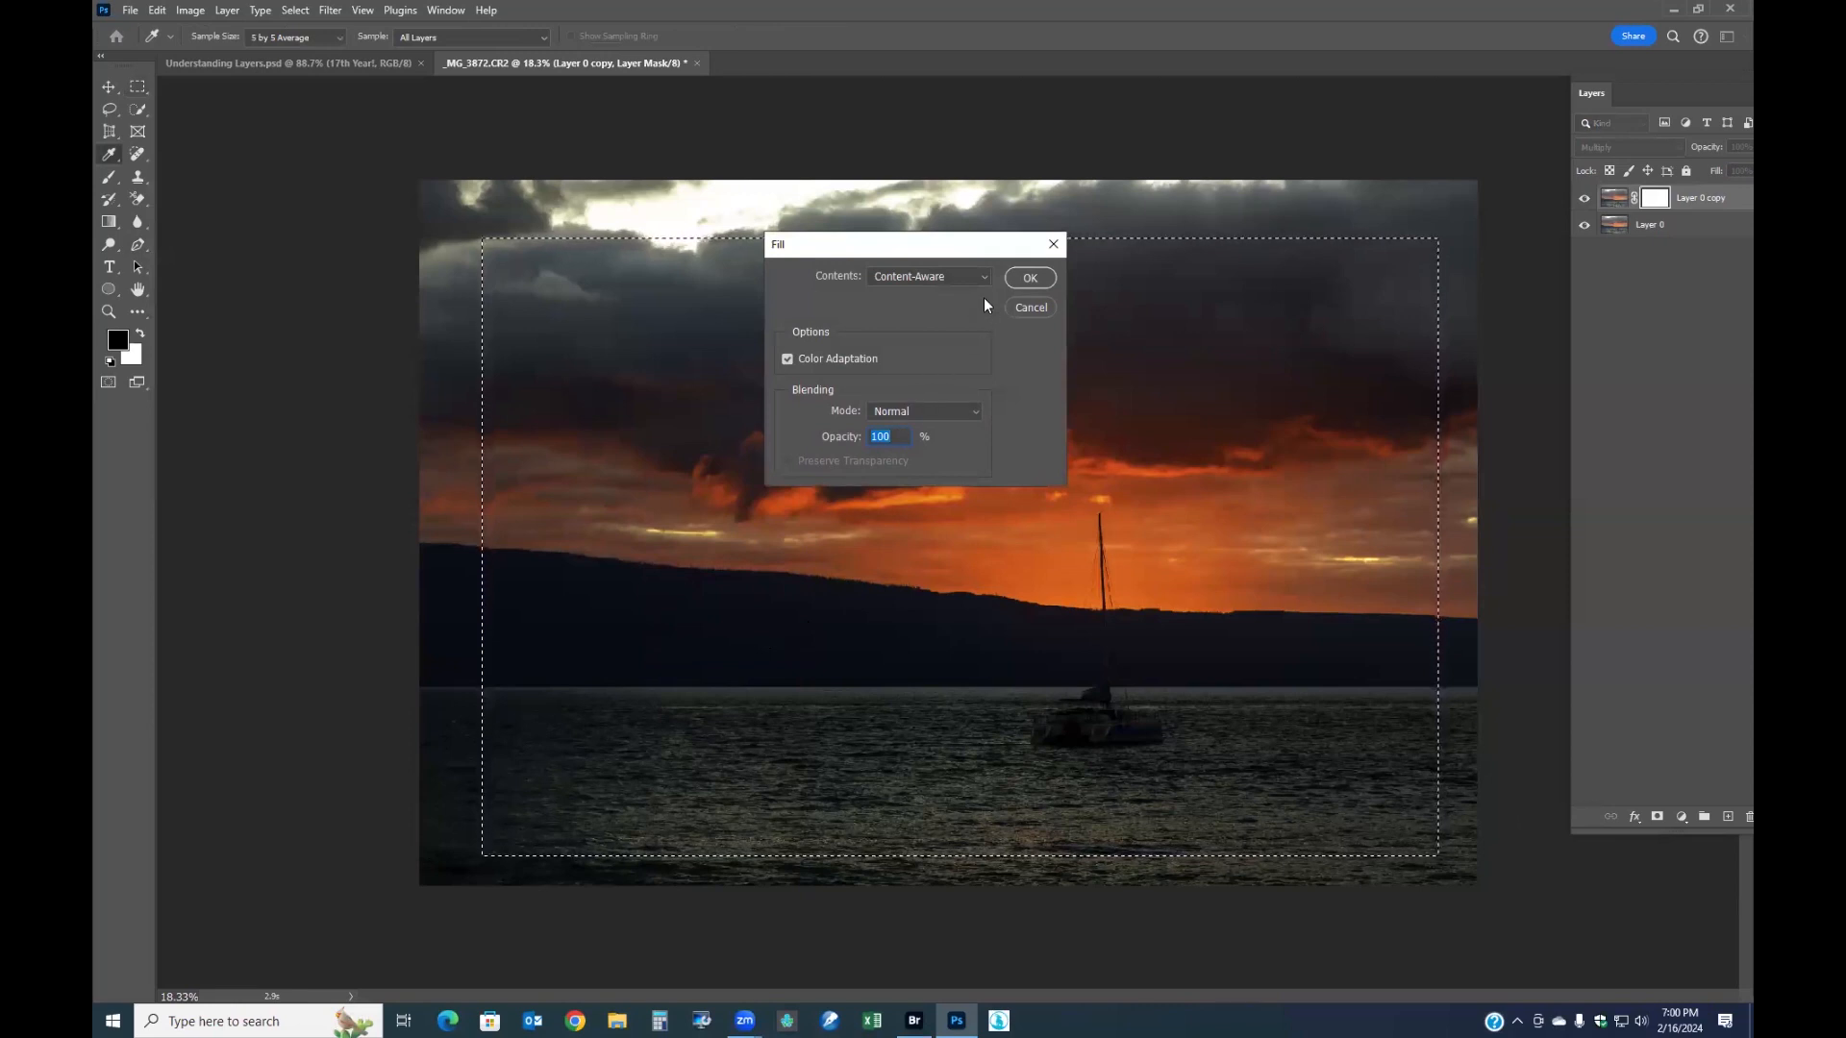
{"action": "left_click", "coordinate": [978, 275]}
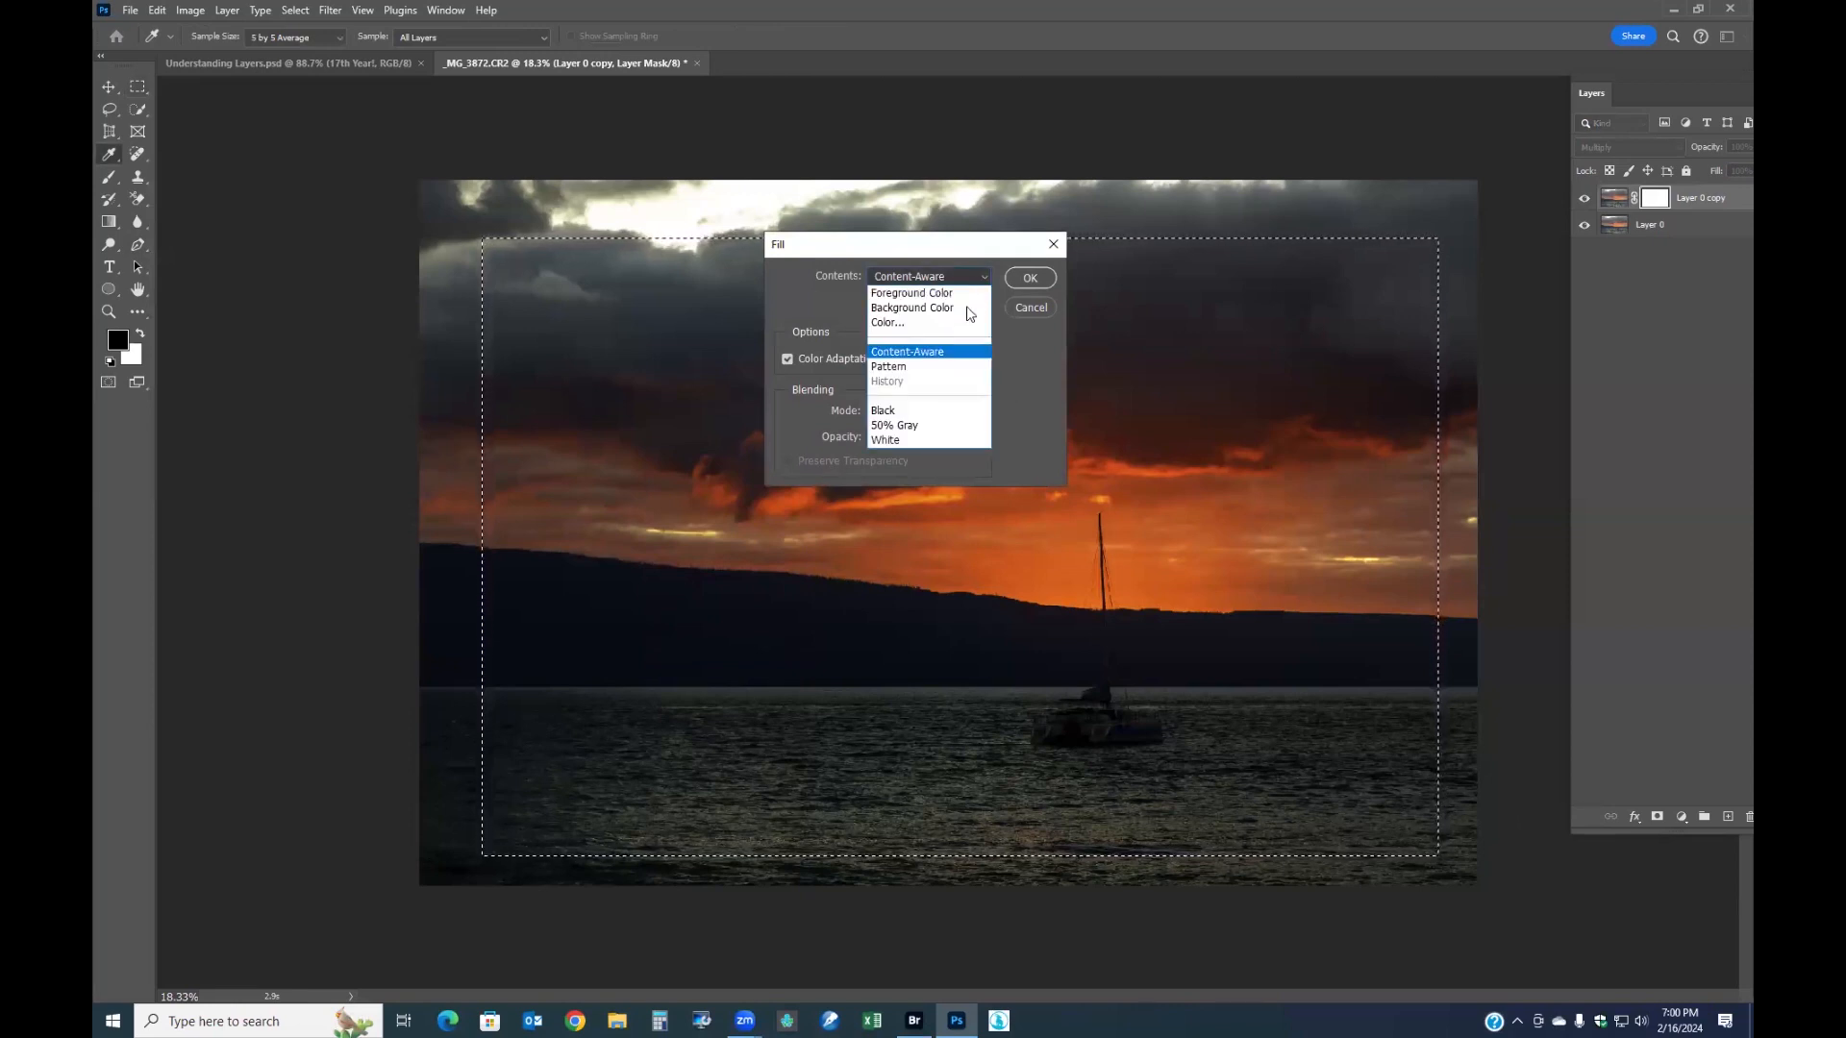
{"action": "left_click", "coordinate": [904, 410]}
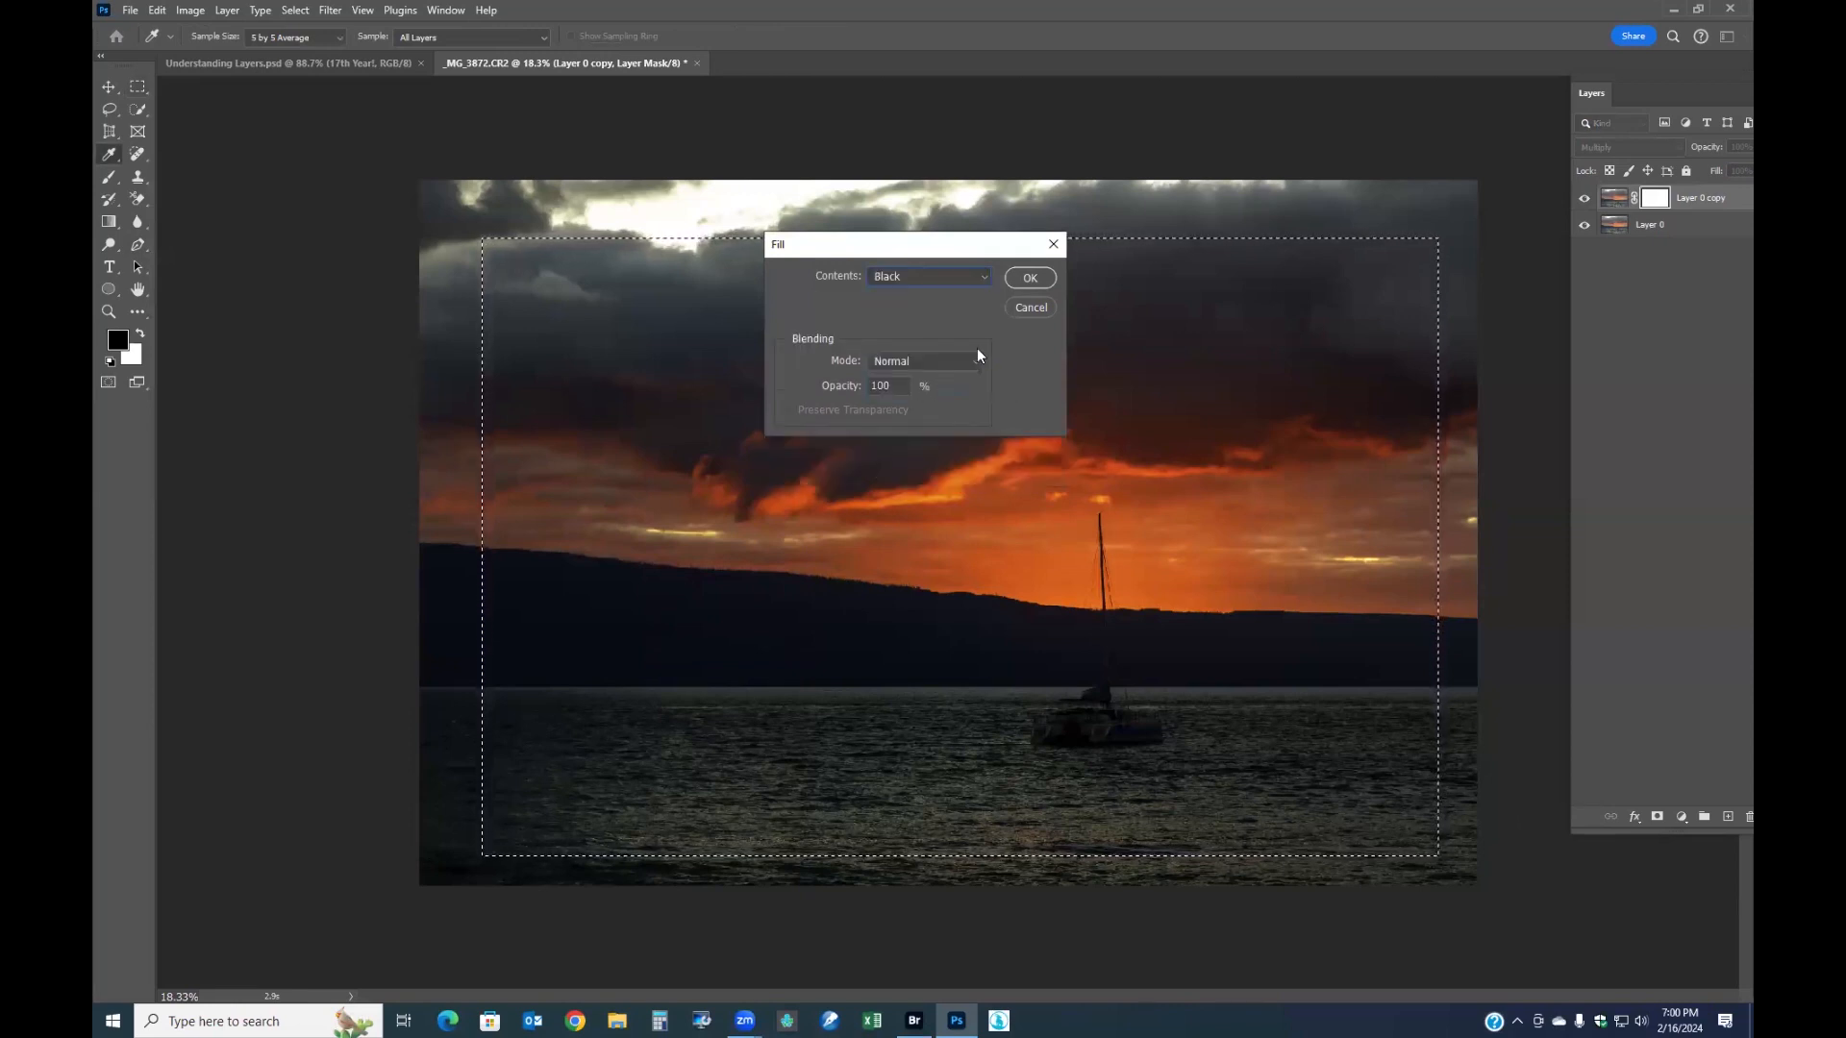
{"action": "left_click", "coordinate": [1030, 278]}
{"action": "key", "text": "m"}
{"action": "left_click", "coordinate": [776, 185]}
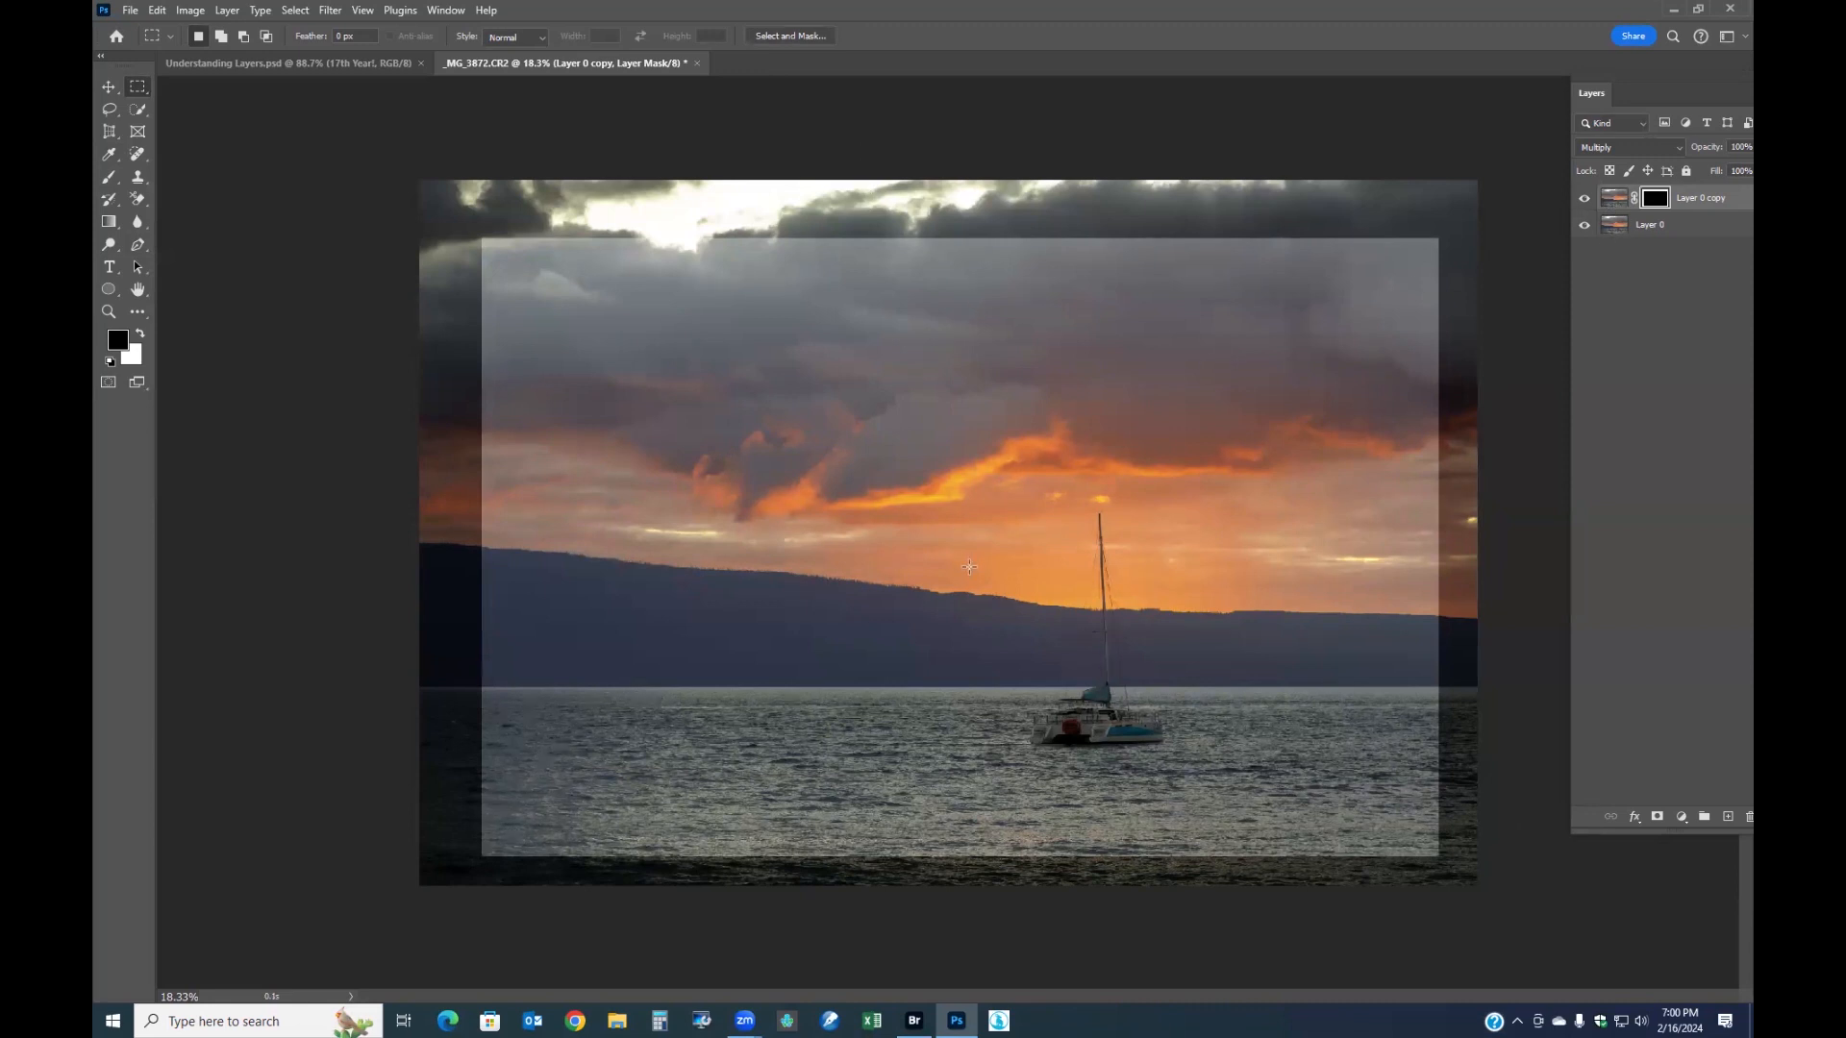
- View the black-and-white layer mask on its own, and switch between the duplicate layer's image and mask to compare what is active
{"action": "left_click", "coordinate": [1658, 204], "text": "alt"}
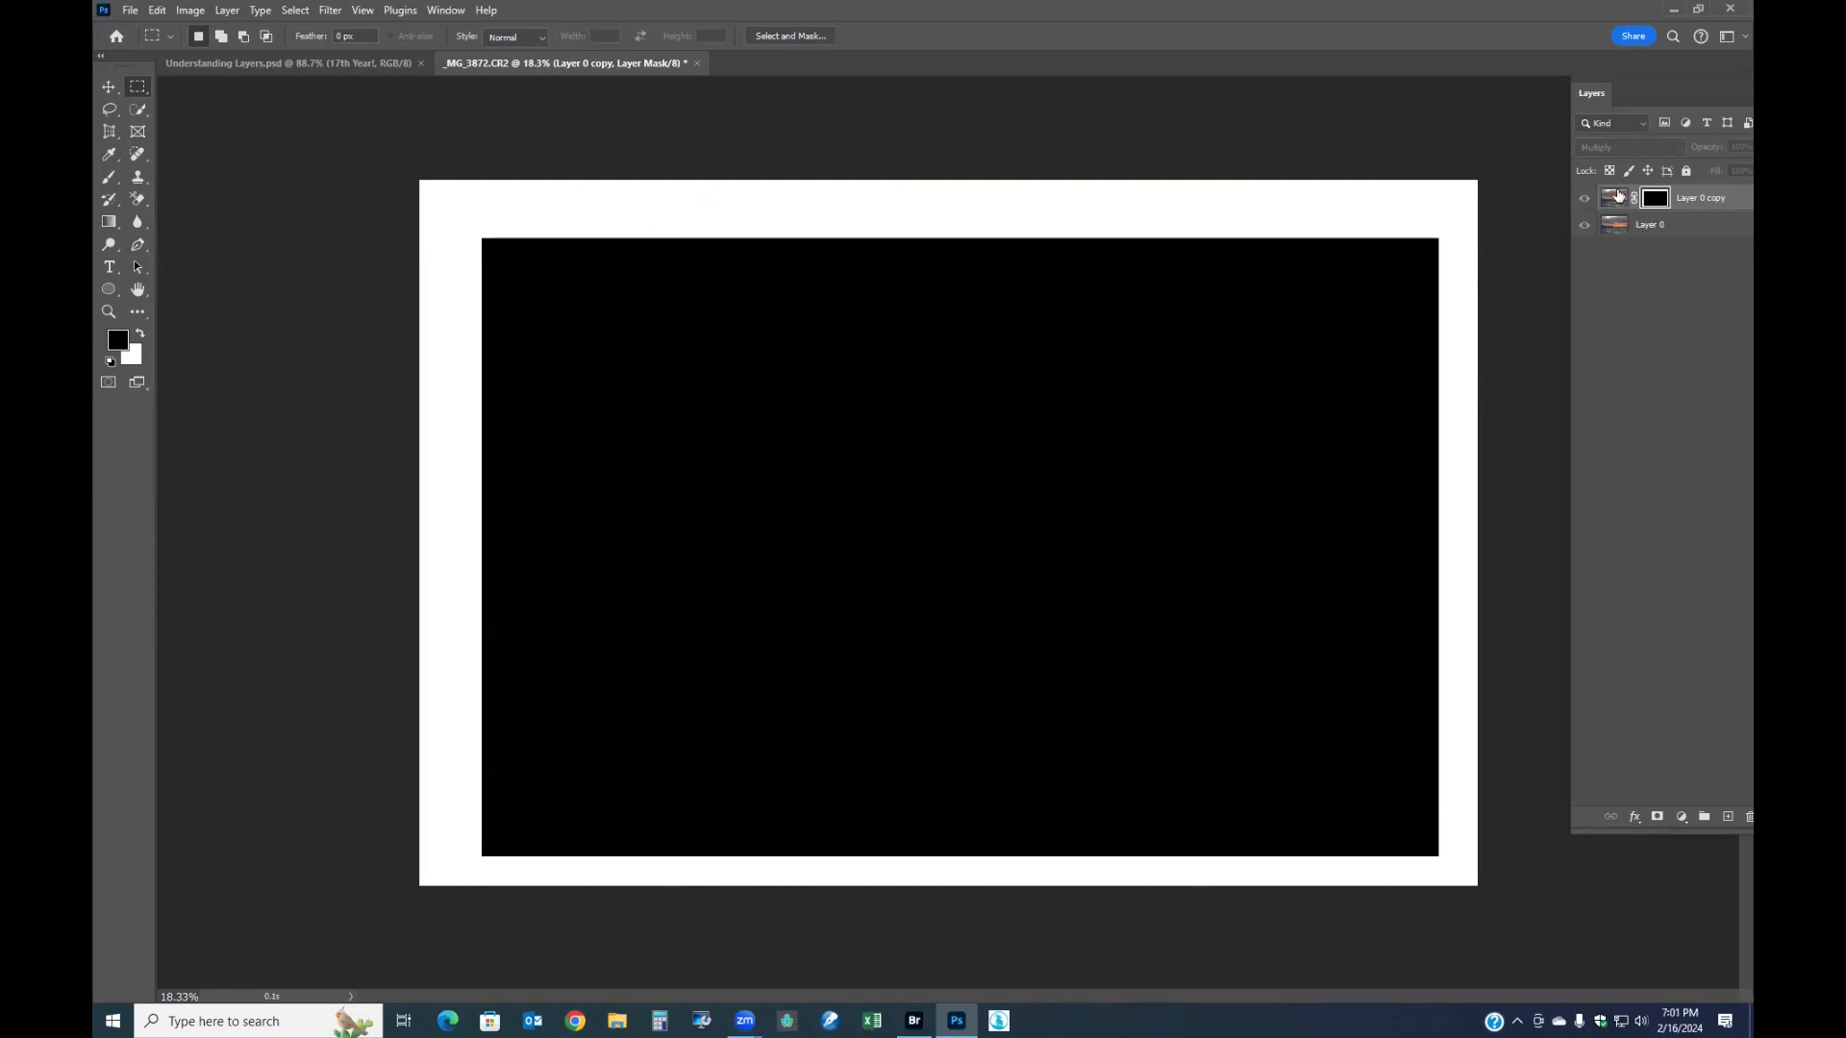
{"action": "left_click", "coordinate": [1618, 202]}
{"action": "key", "text": "x"}
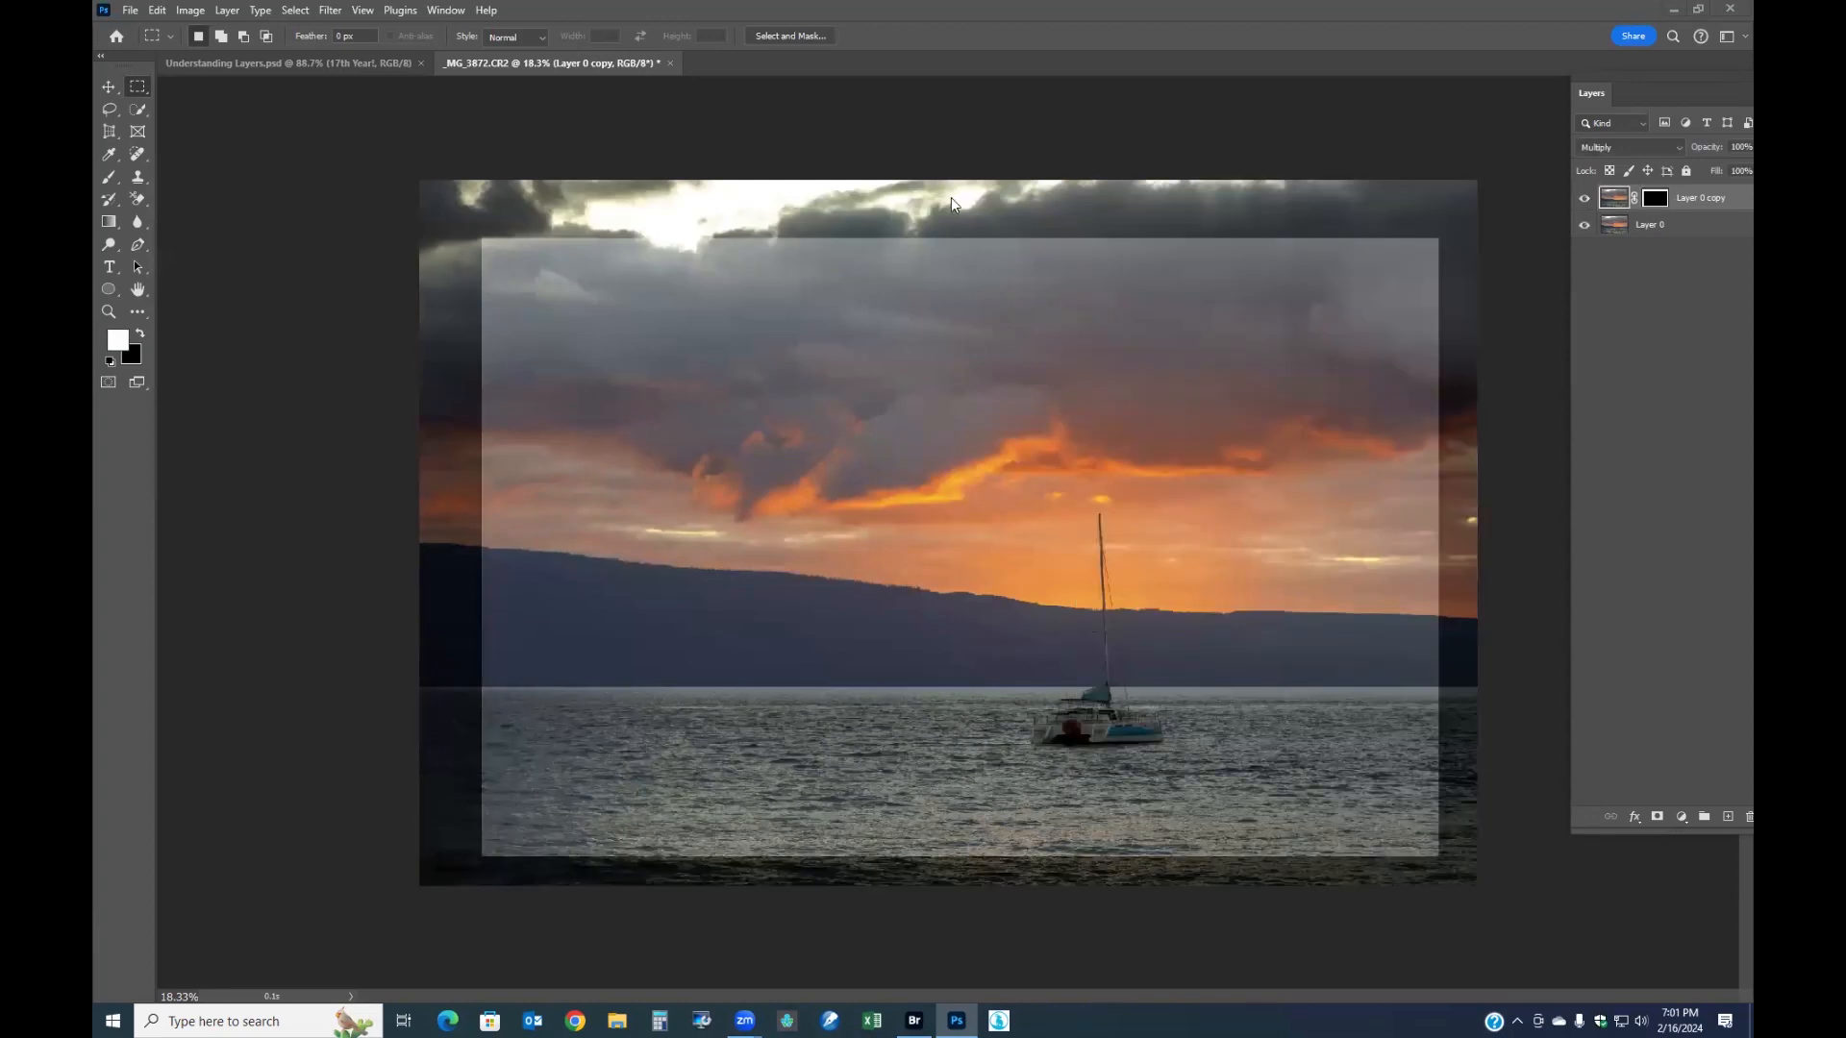
{"action": "left_click", "coordinate": [1654, 205]}
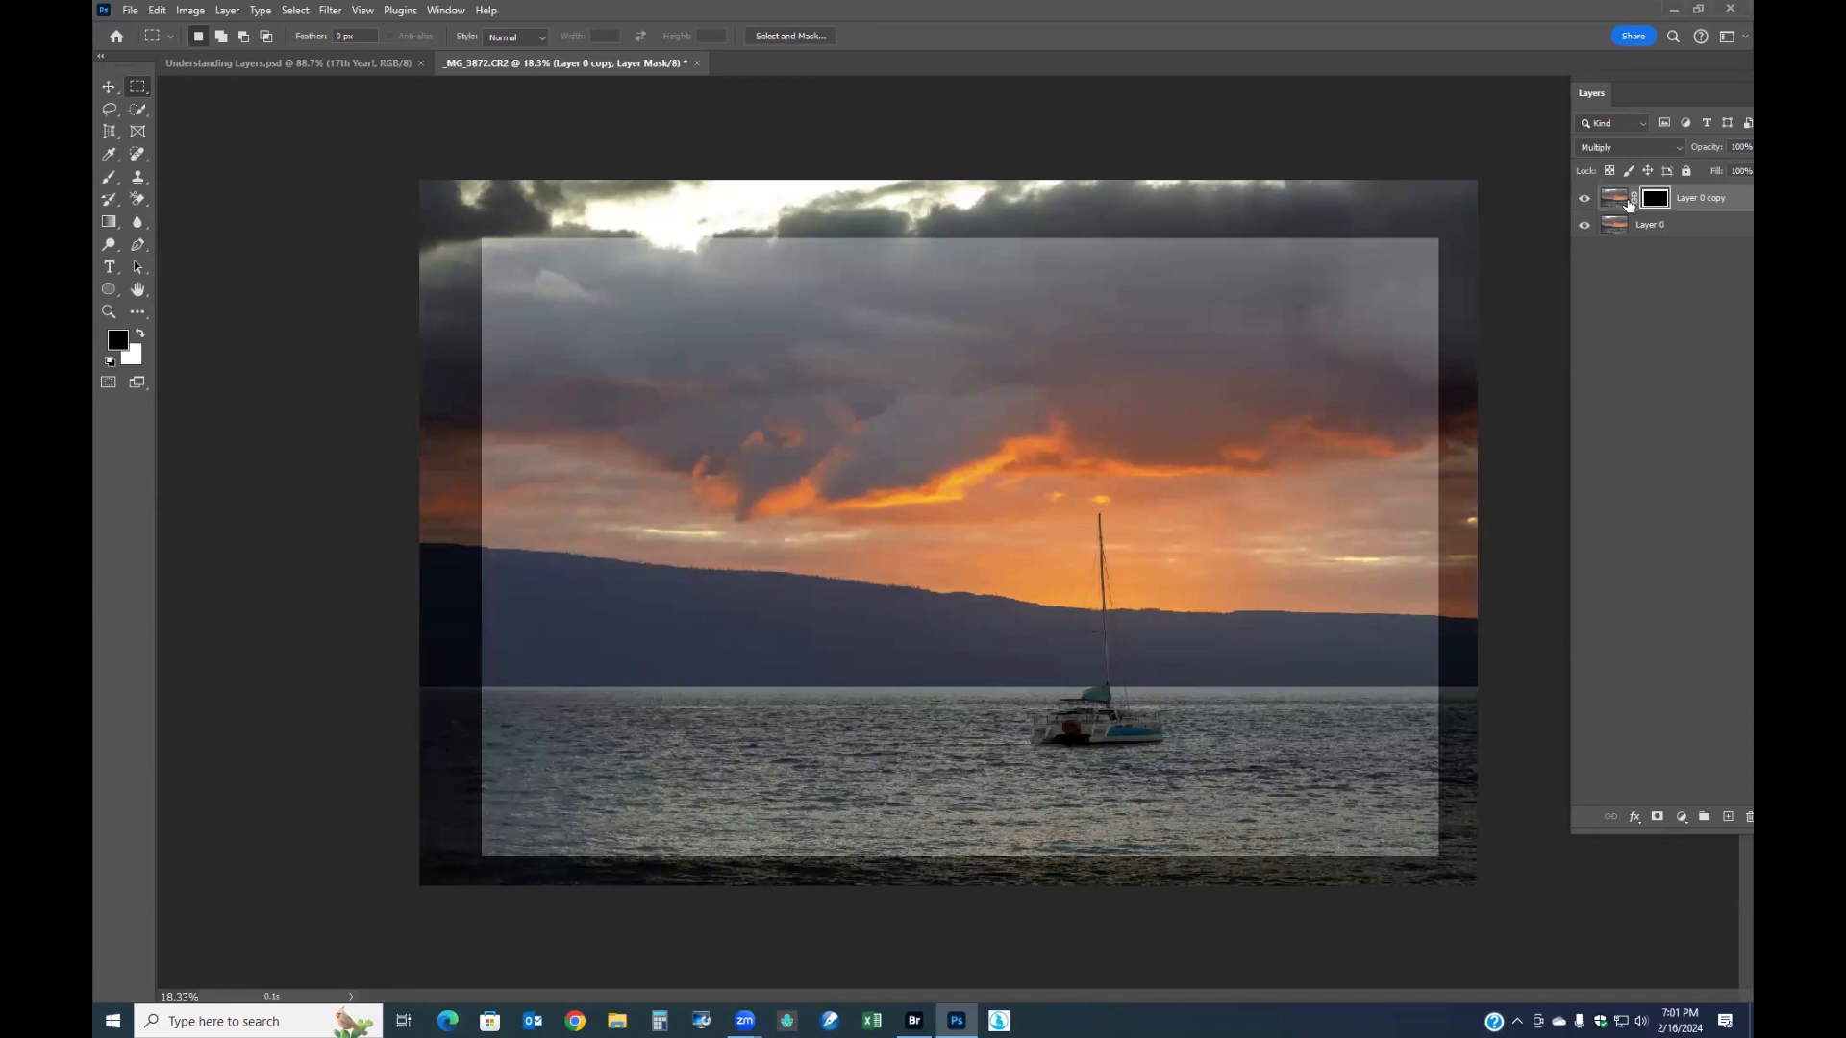
{"action": "left_click", "coordinate": [1615, 200]}
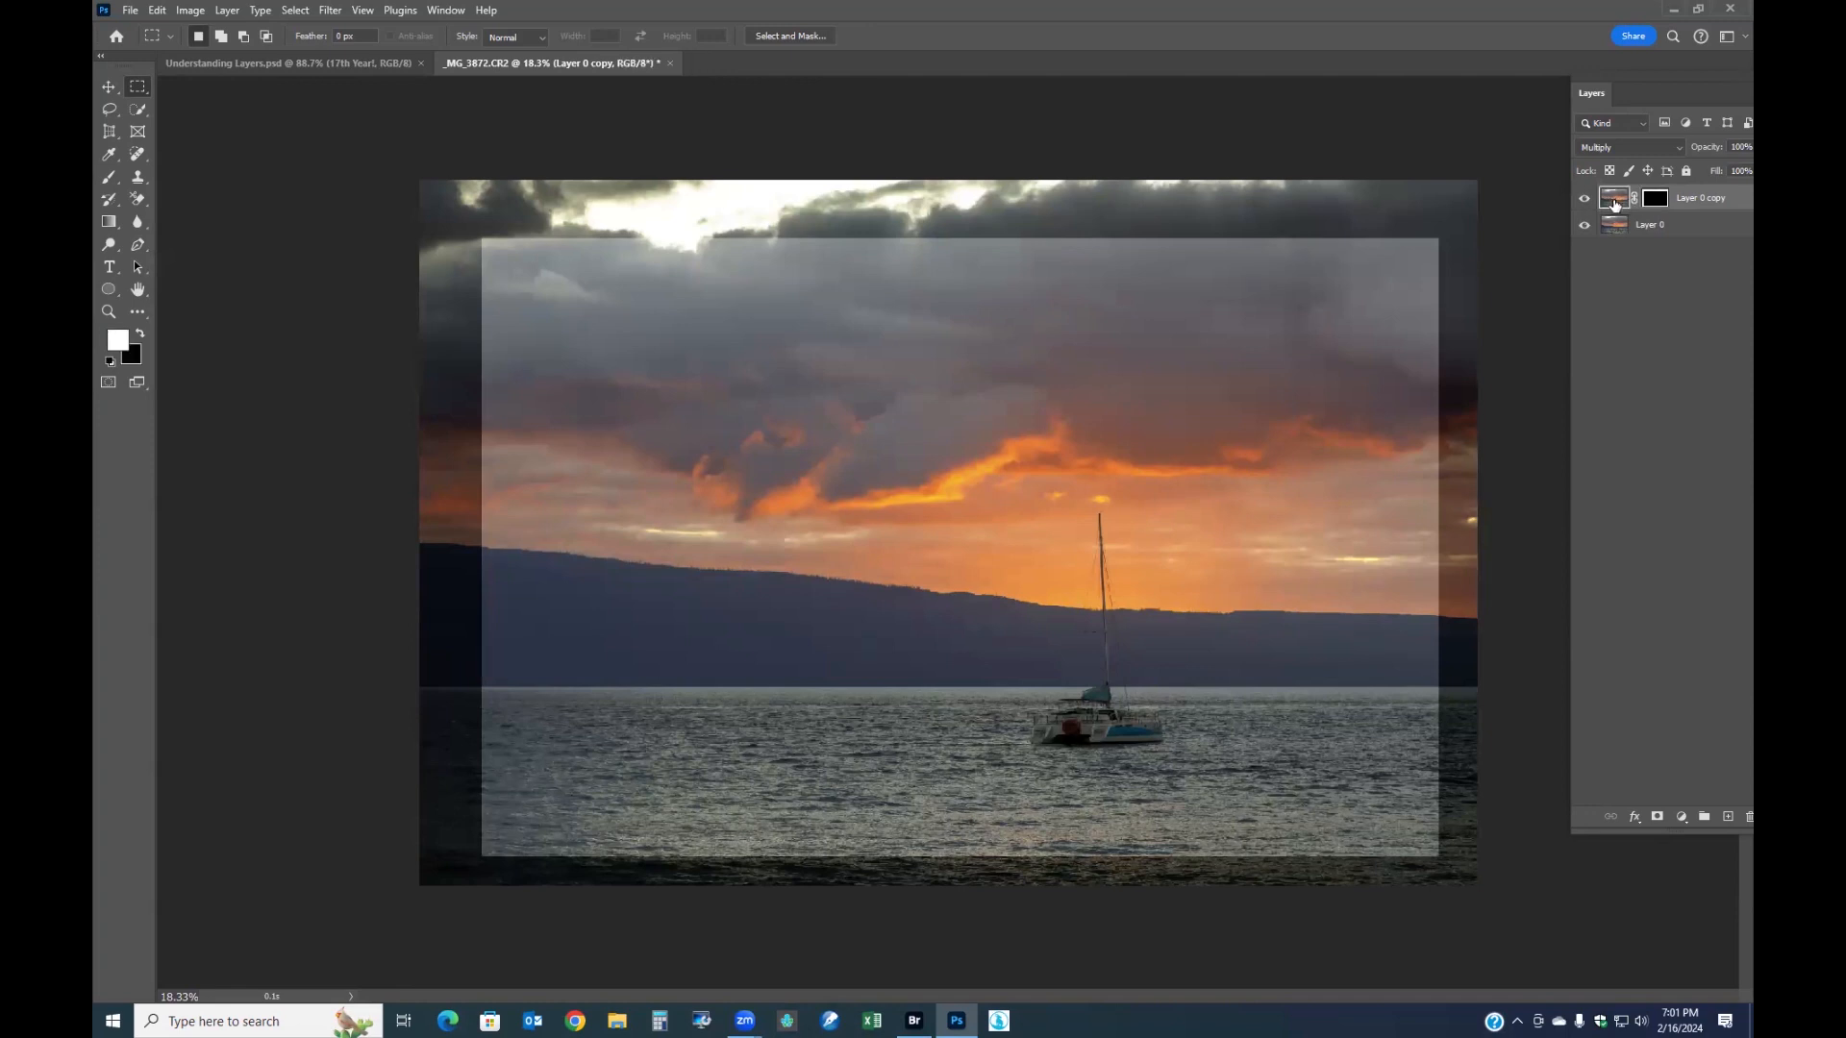
{"action": "left_click", "coordinate": [1655, 205]}
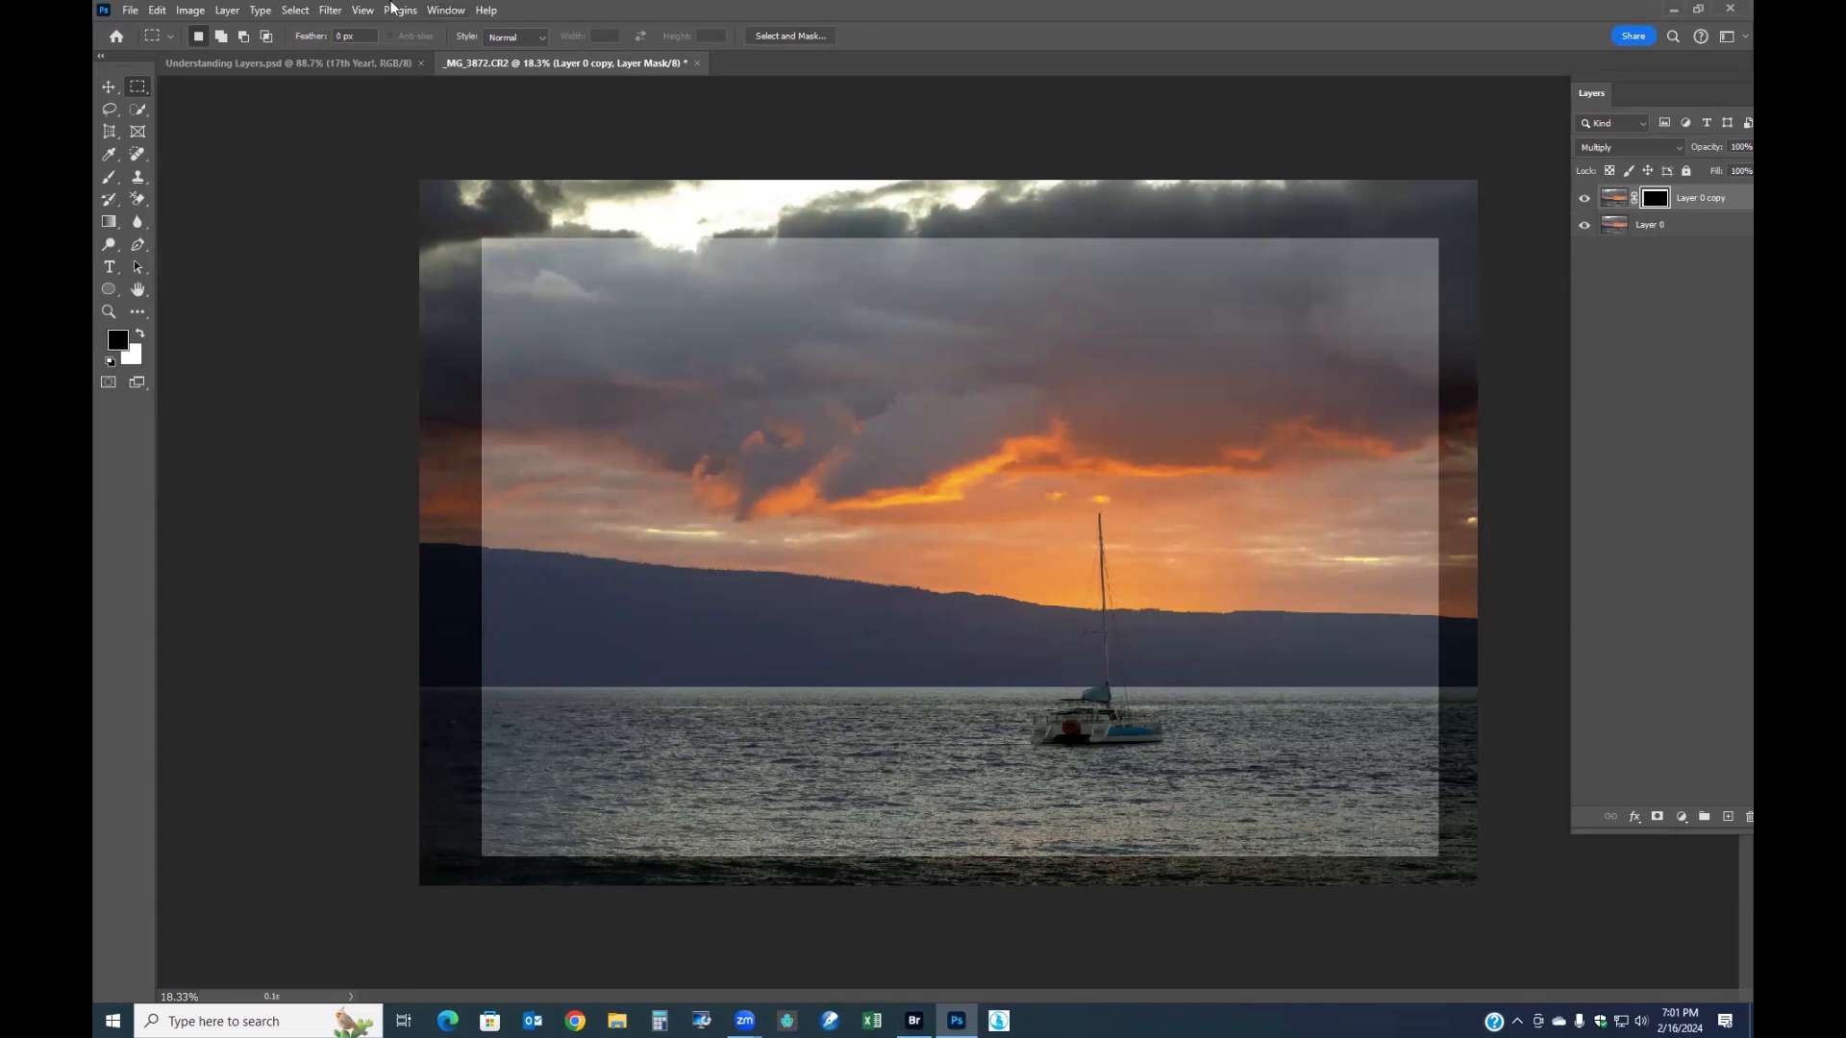
- Soften the mask's rectangular edge into a gradual vignette with a Gaussian Blur radius above 147 pixels
{"action": "left_click", "coordinate": [327, 12]}
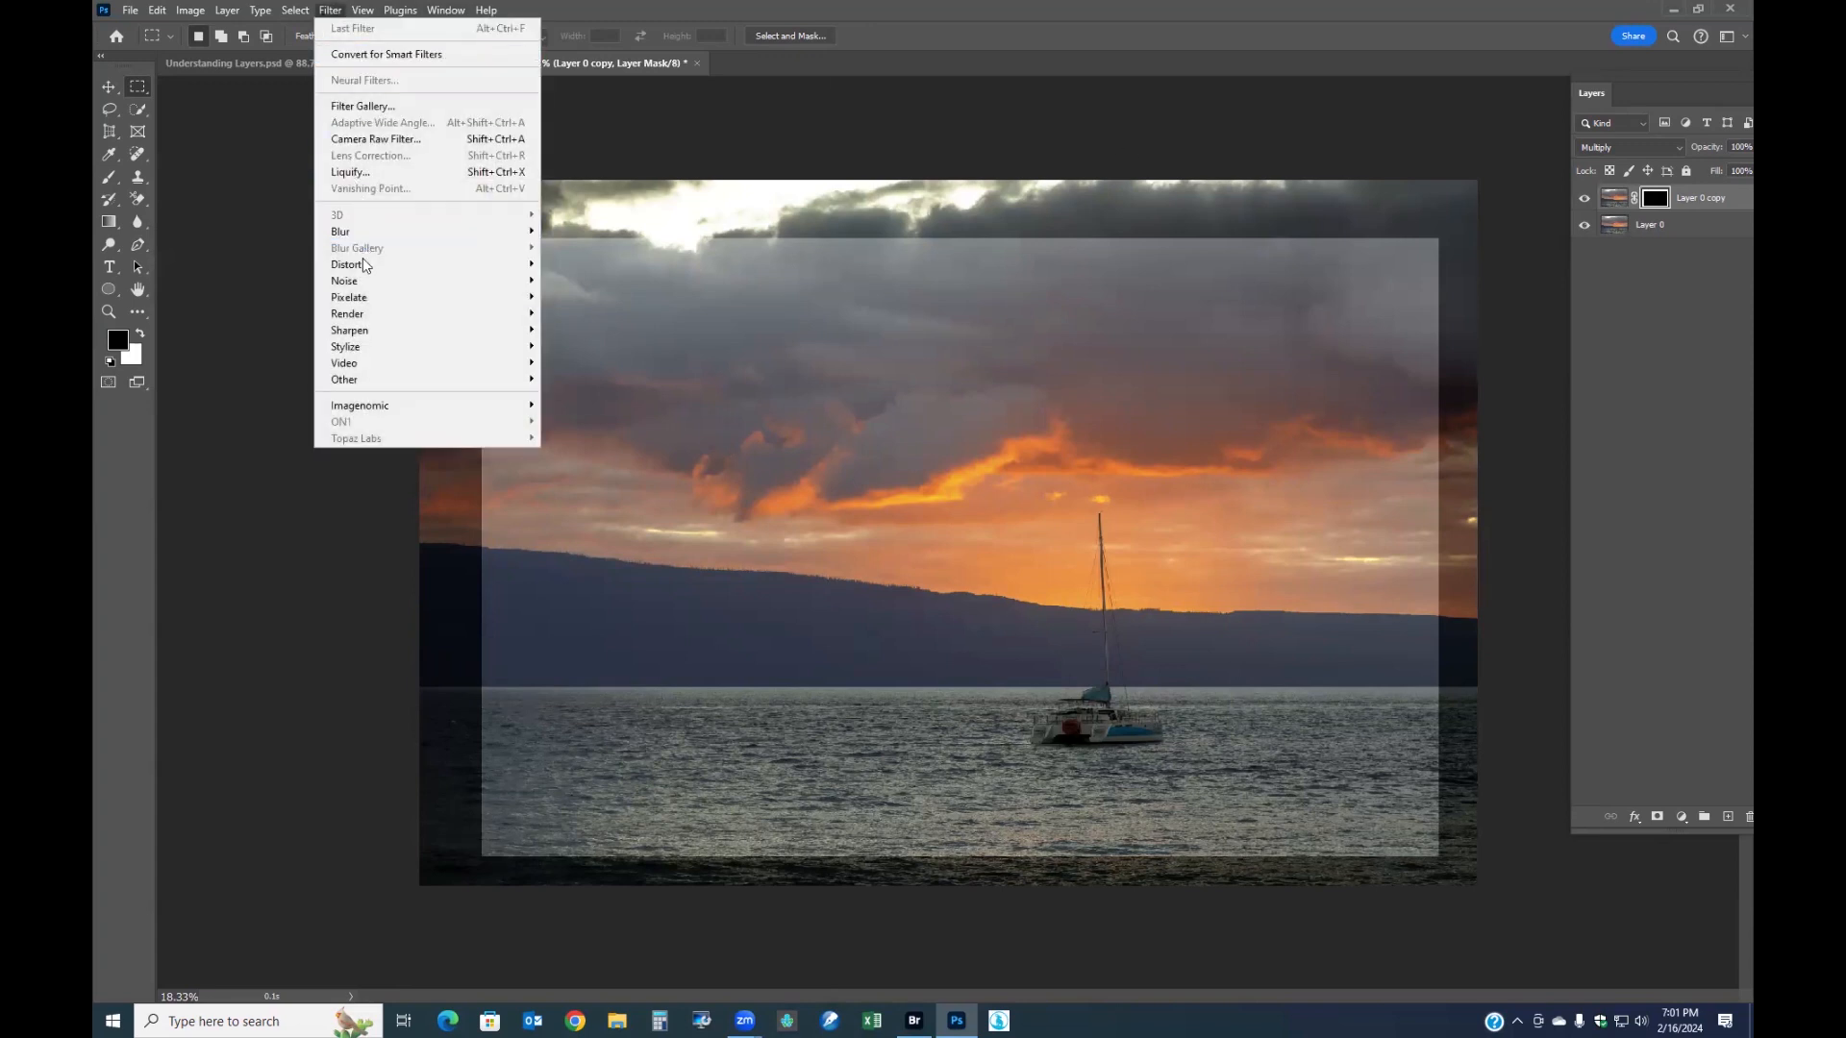
{"action": "mouse_move", "coordinate": [378, 233]}
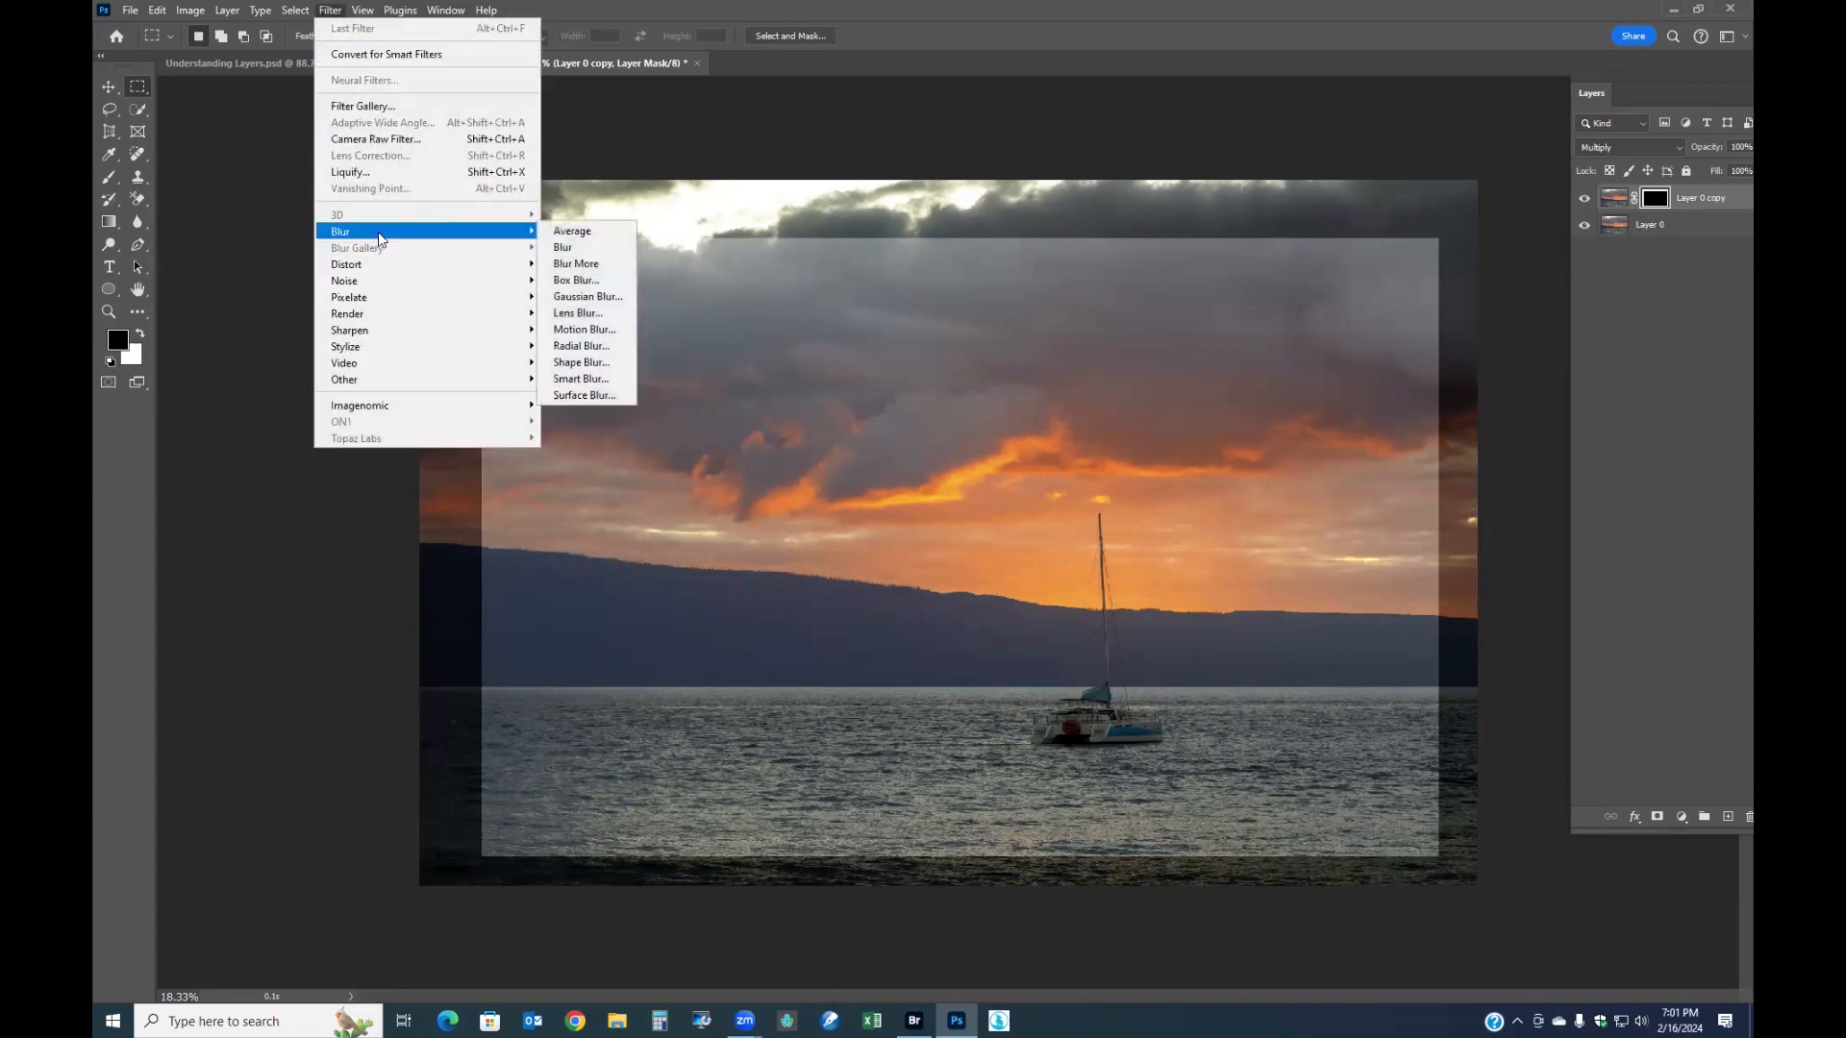
{"action": "left_click", "coordinate": [587, 296]}
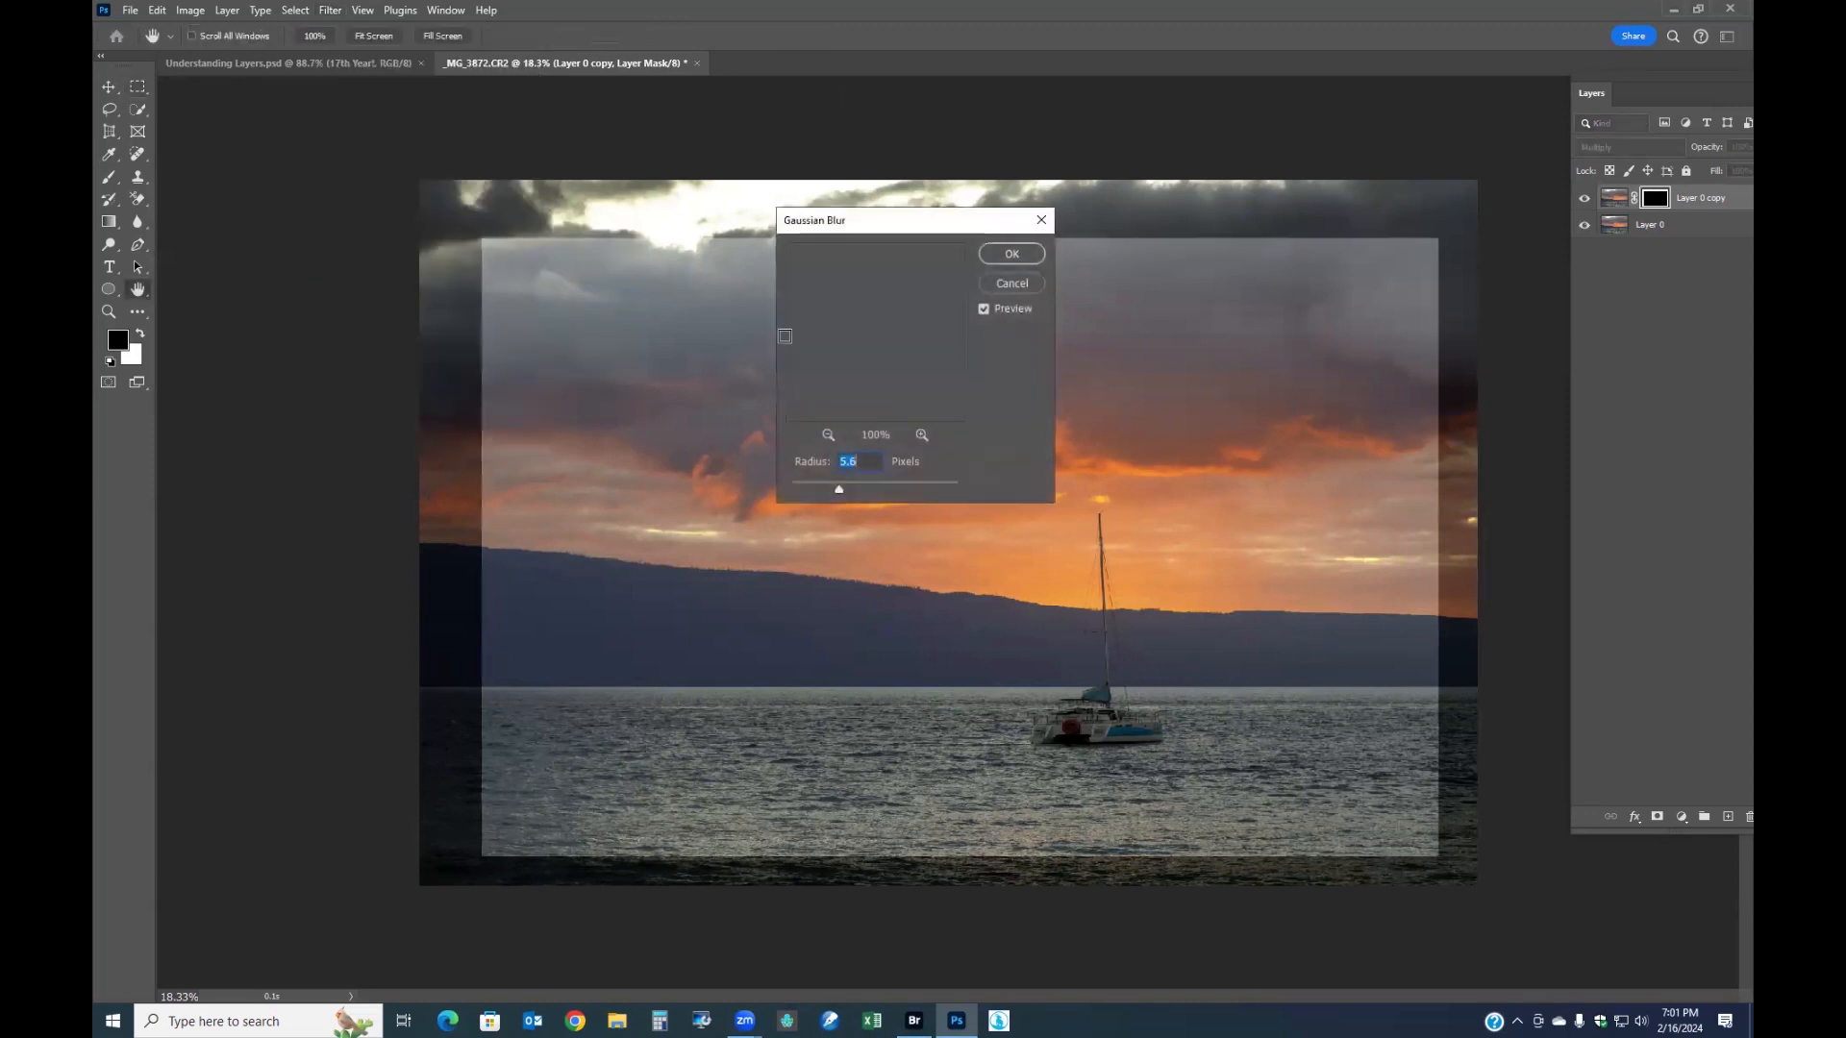
{"action": "left_click_drag", "start_coordinate": [837, 488], "coordinate": [875, 494]}
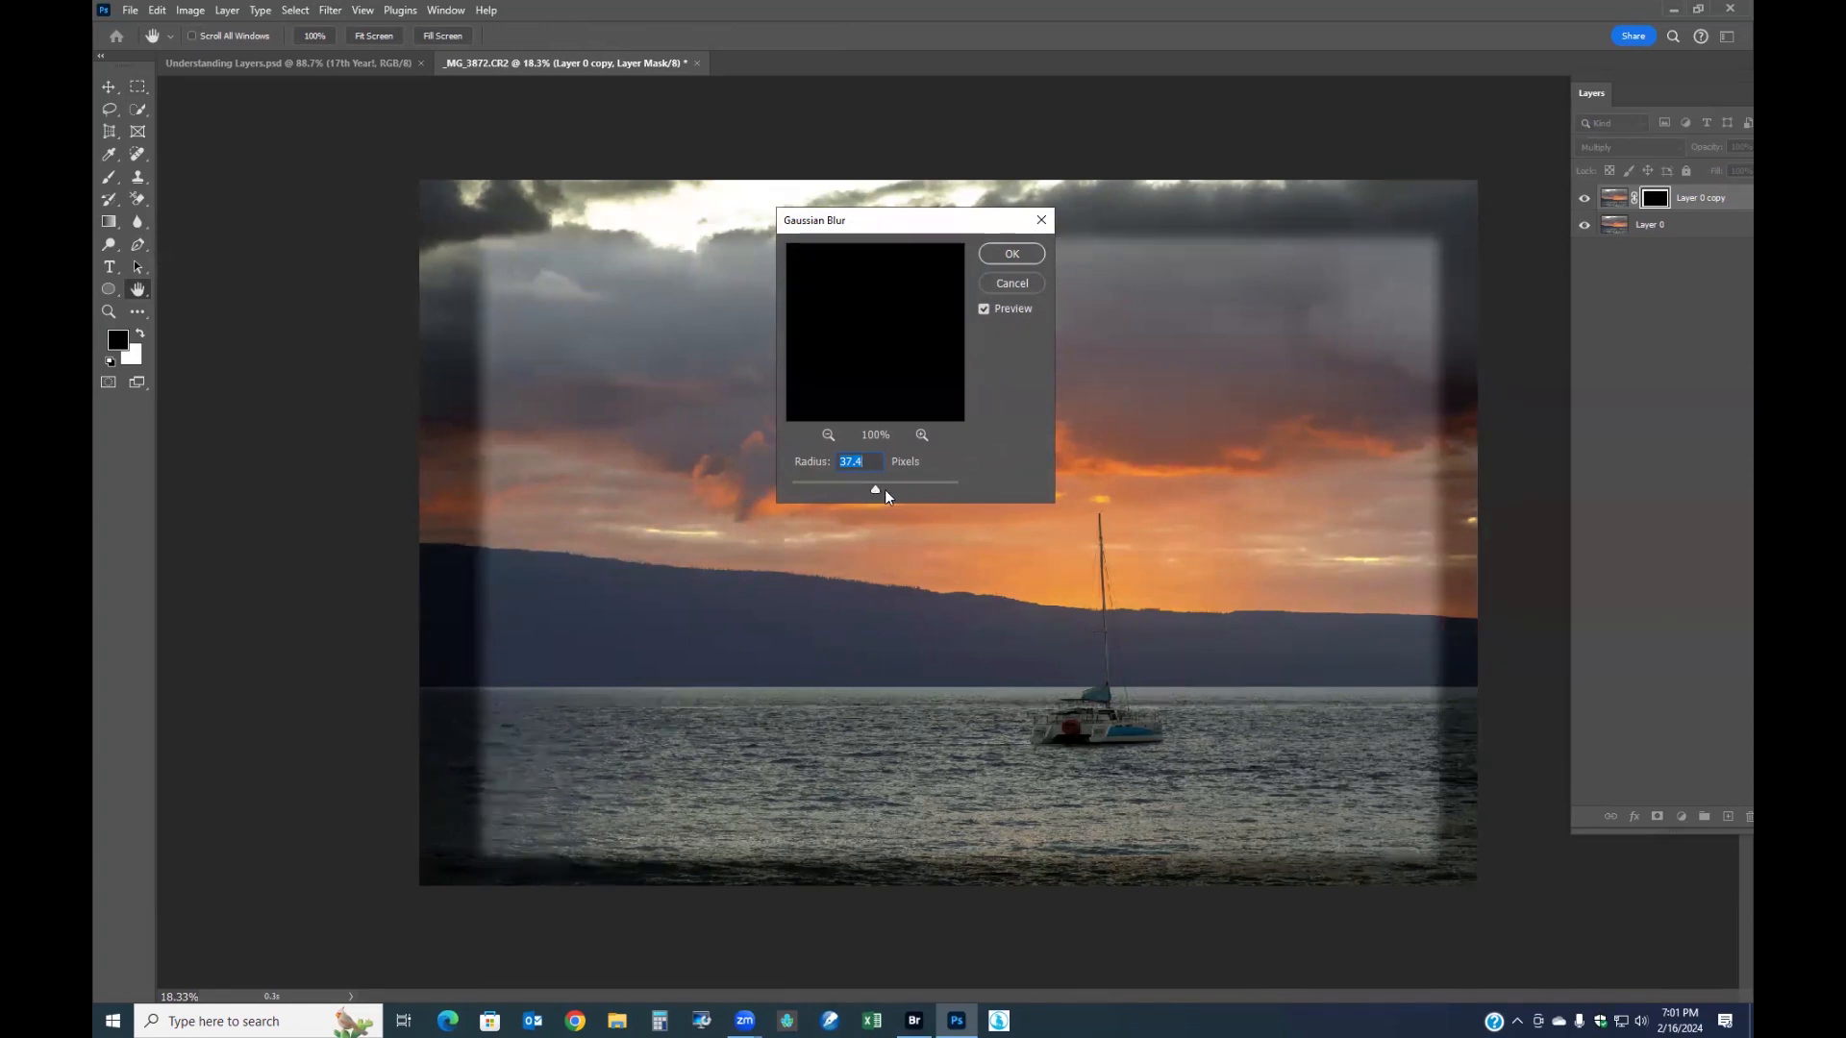
{"action": "left_click_drag", "start_coordinate": [914, 493], "coordinate": [913, 493]}
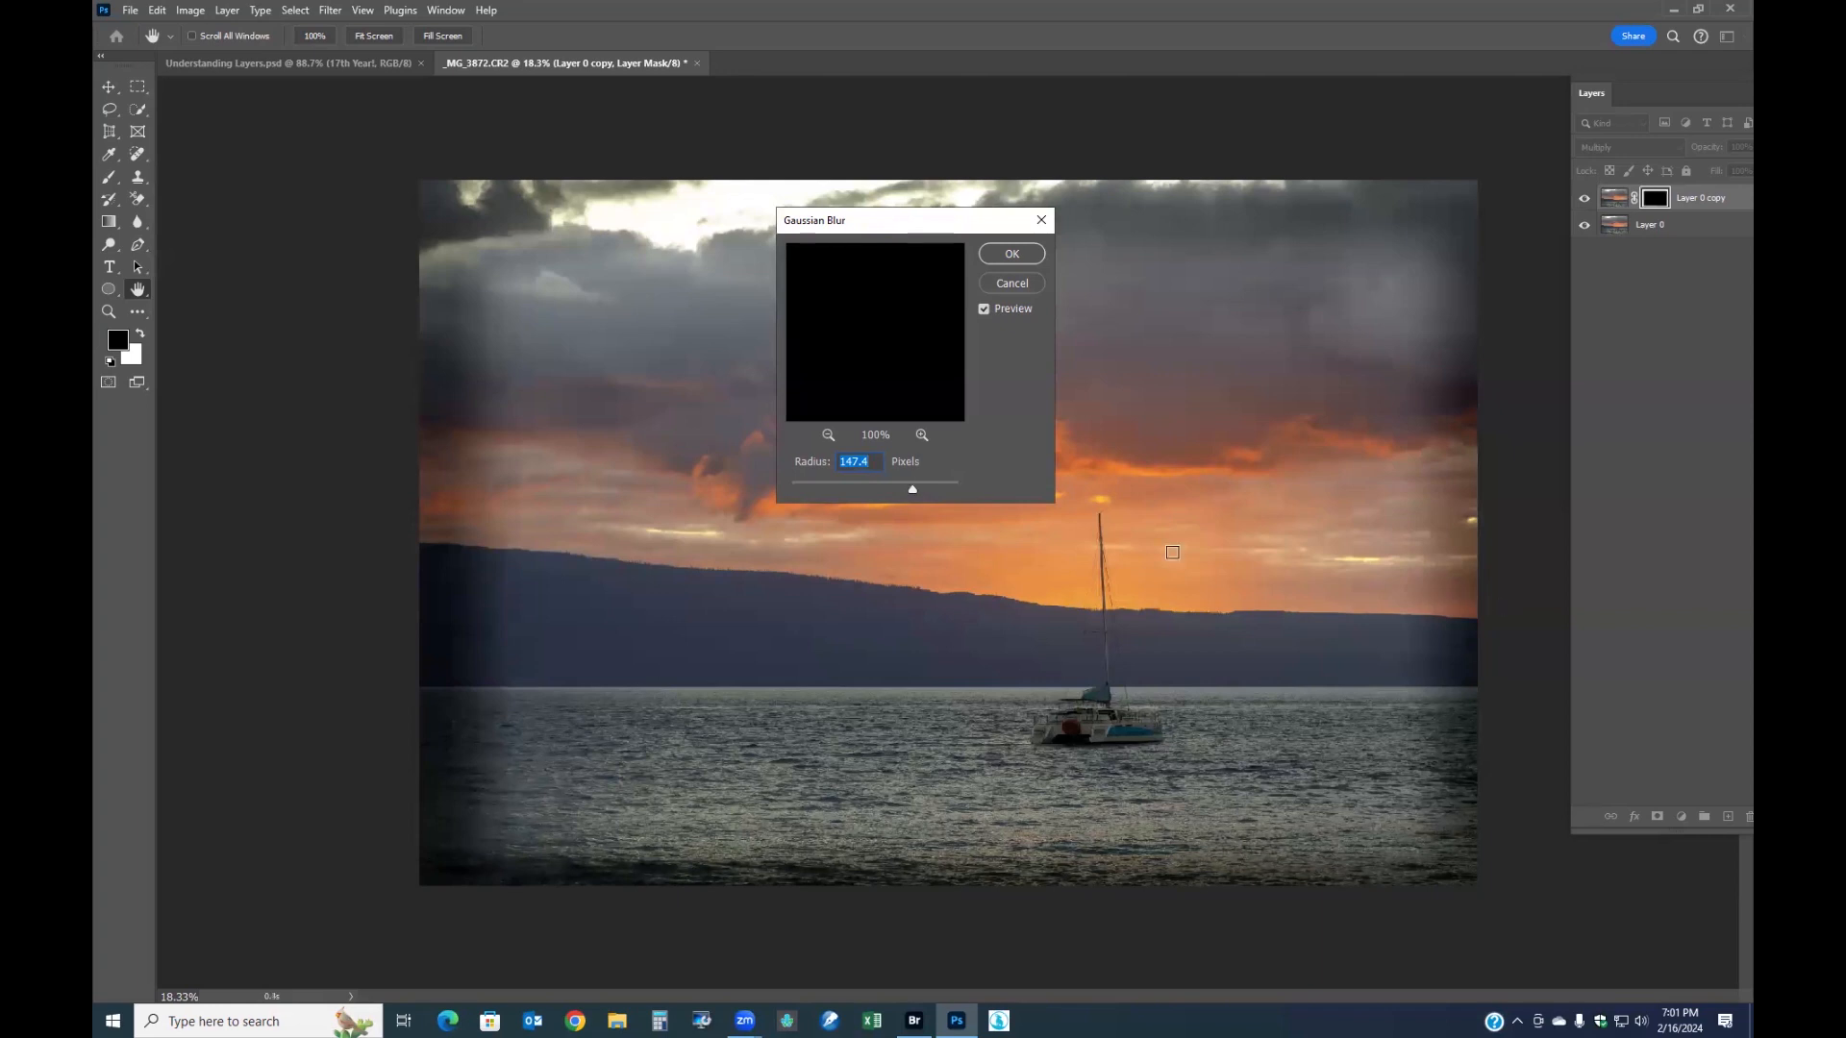
{"action": "left_click_drag", "start_coordinate": [913, 490], "coordinate": [926, 490]}
{"action": "left_click", "coordinate": [1002, 254]}
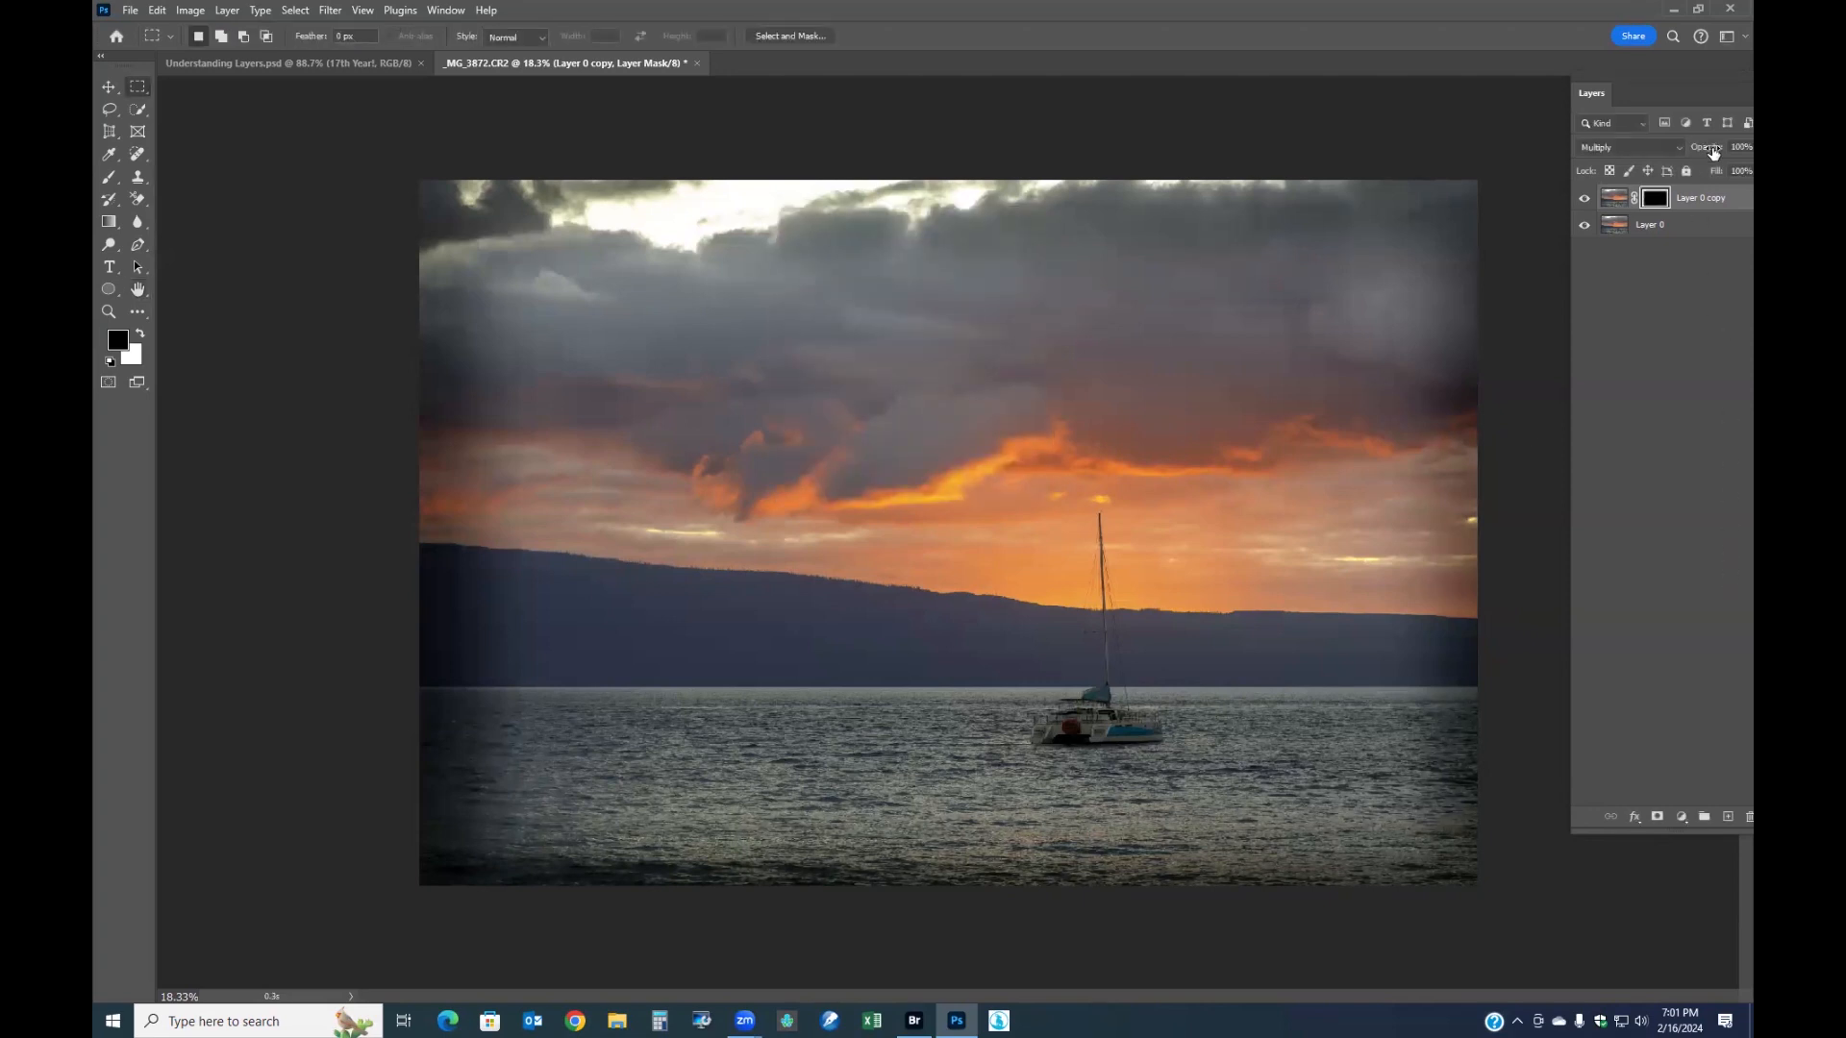
- Lower the masked Multiply layer's opacity to 65%, and toggle its visibility to compare the photo with and without the vignette
{"action": "left_click_drag", "start_coordinate": [1710, 149], "coordinate": [1681, 146]}
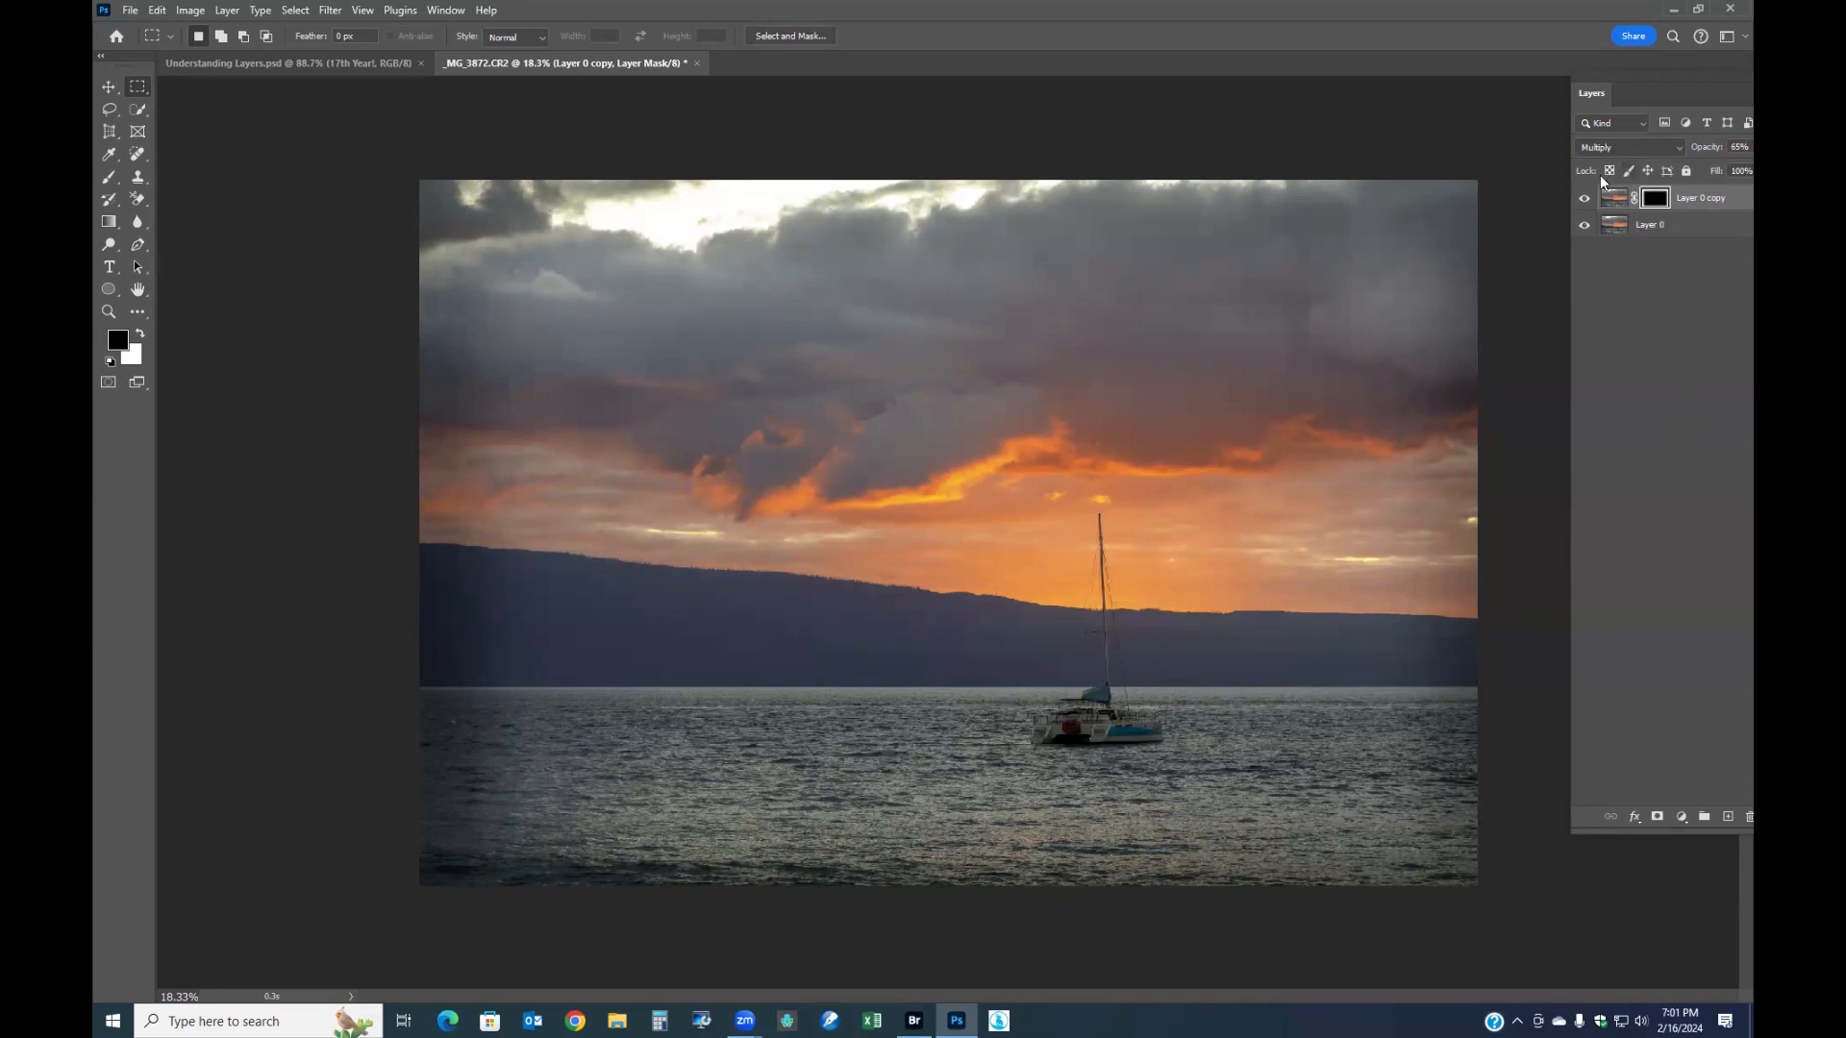
{"action": "left_click", "coordinate": [1585, 199]}
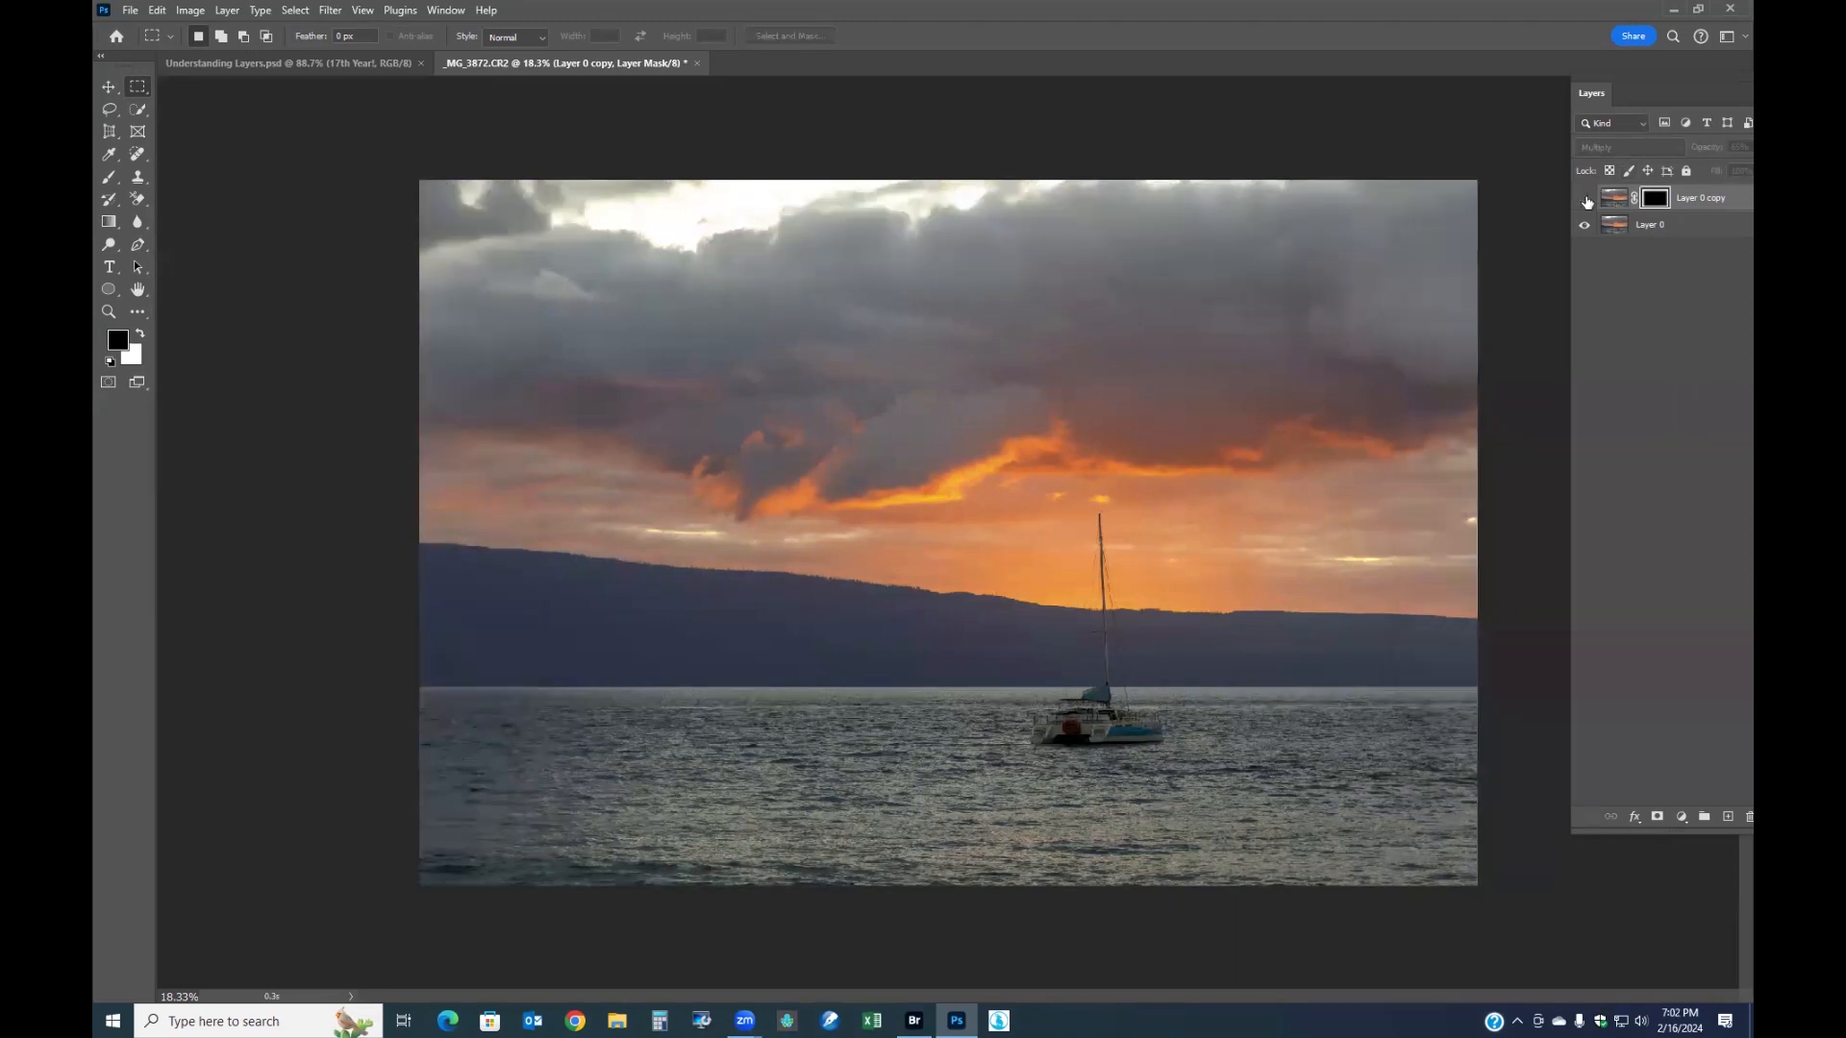
{"action": "left_click", "coordinate": [1586, 199]}
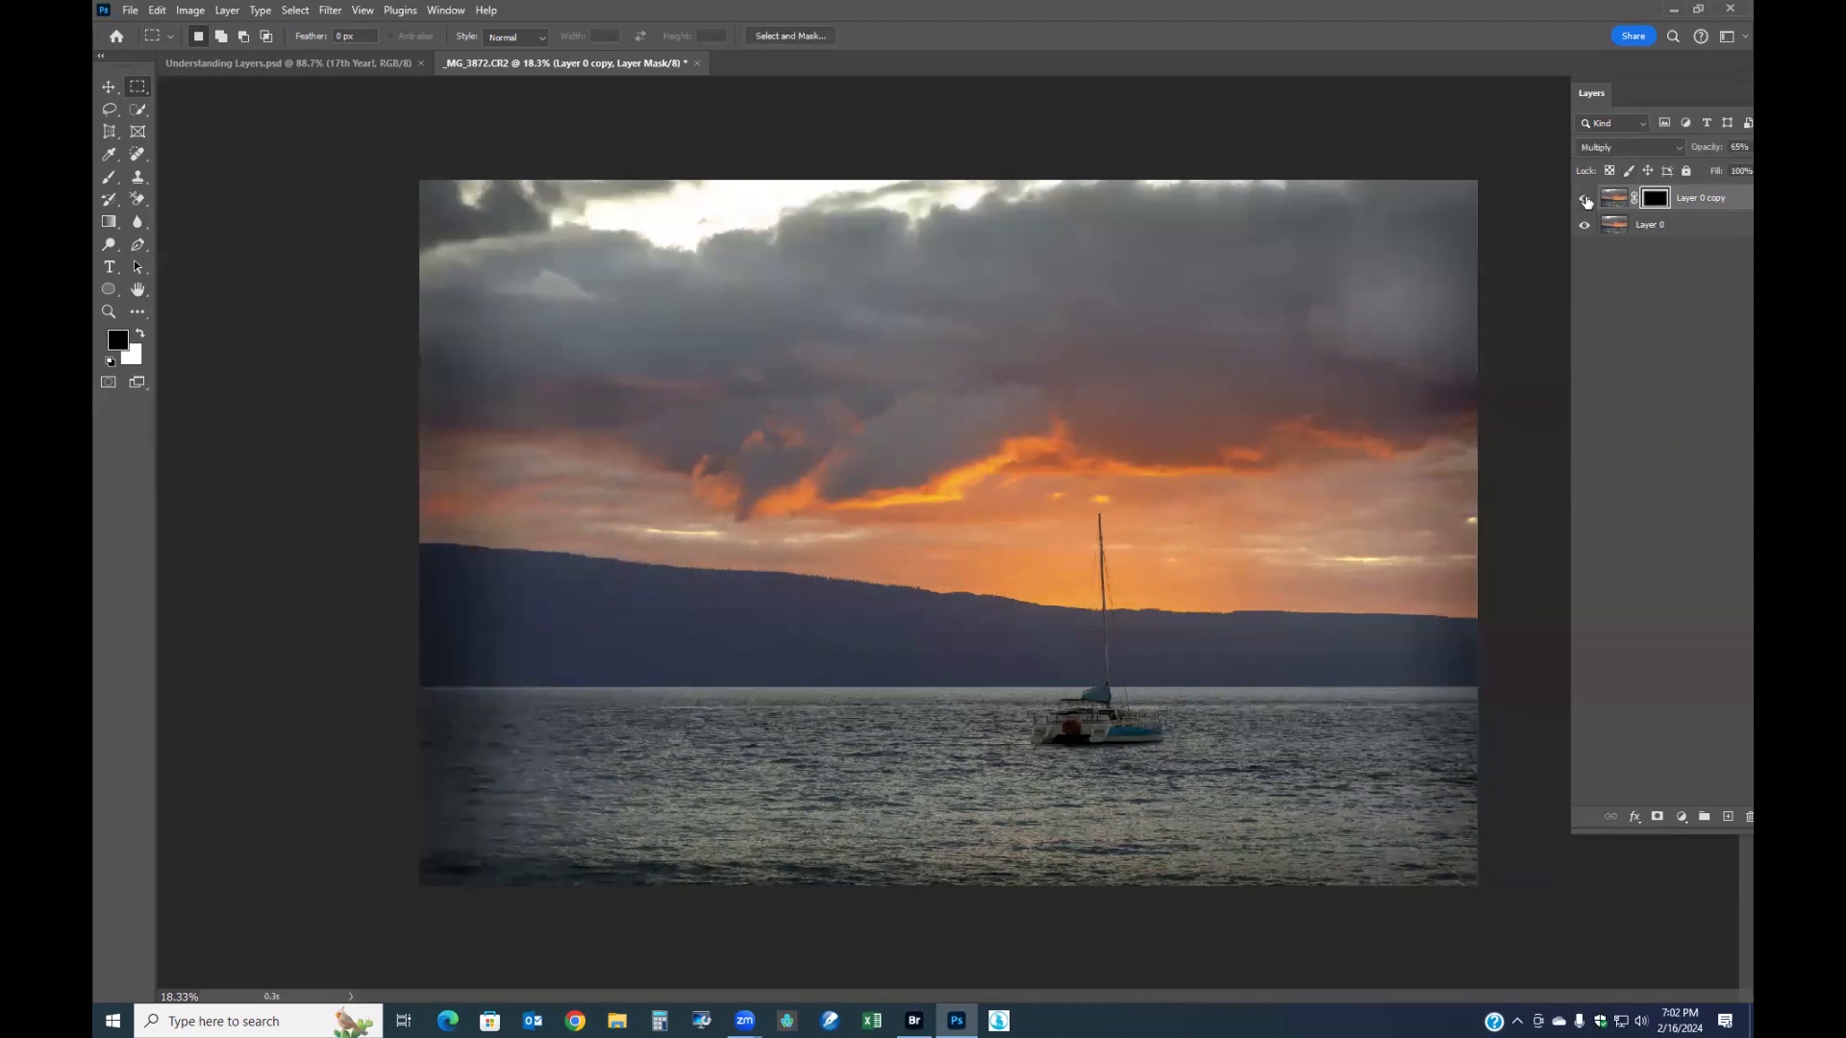
{"action": "left_click", "coordinate": [1585, 199]}
{"action": "left_click", "coordinate": [1585, 199]}
- Delete the duplicate layer's mask and set its blend mode to Normal
{"action": "right_click", "coordinate": [1657, 202]}
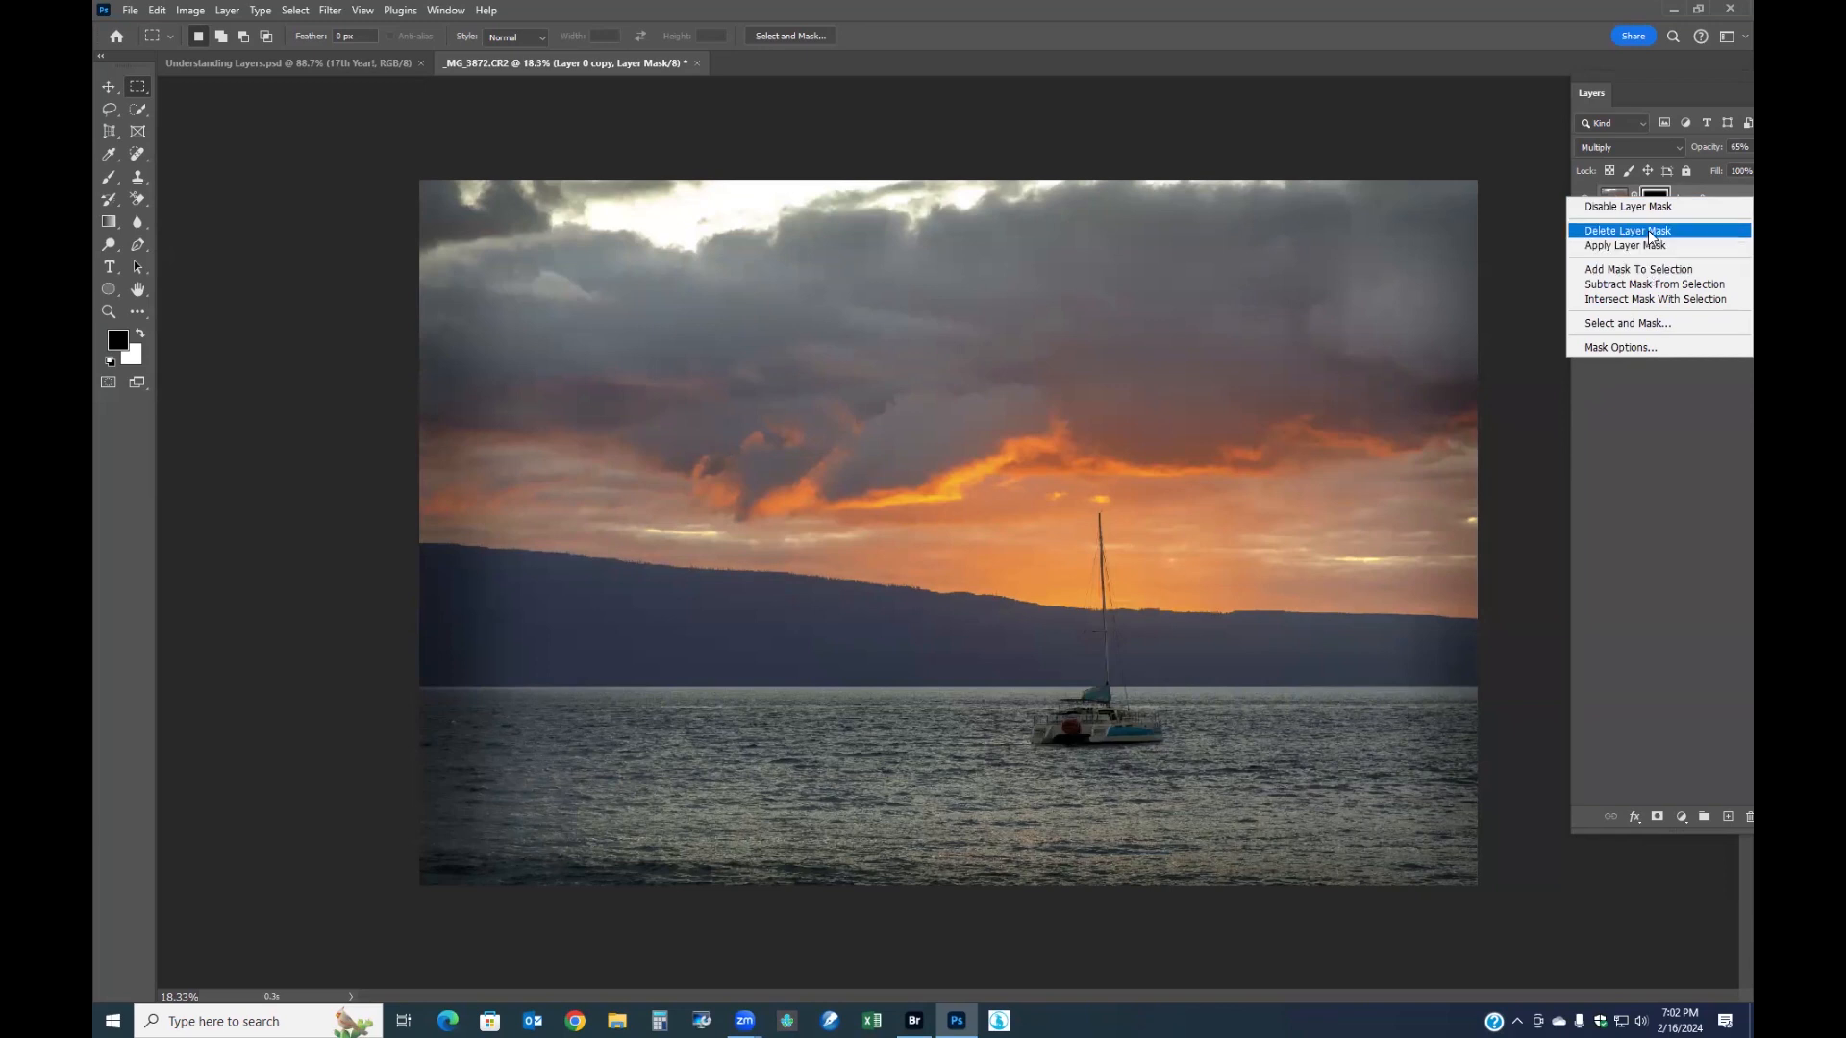
{"action": "left_click", "coordinate": [1649, 232]}
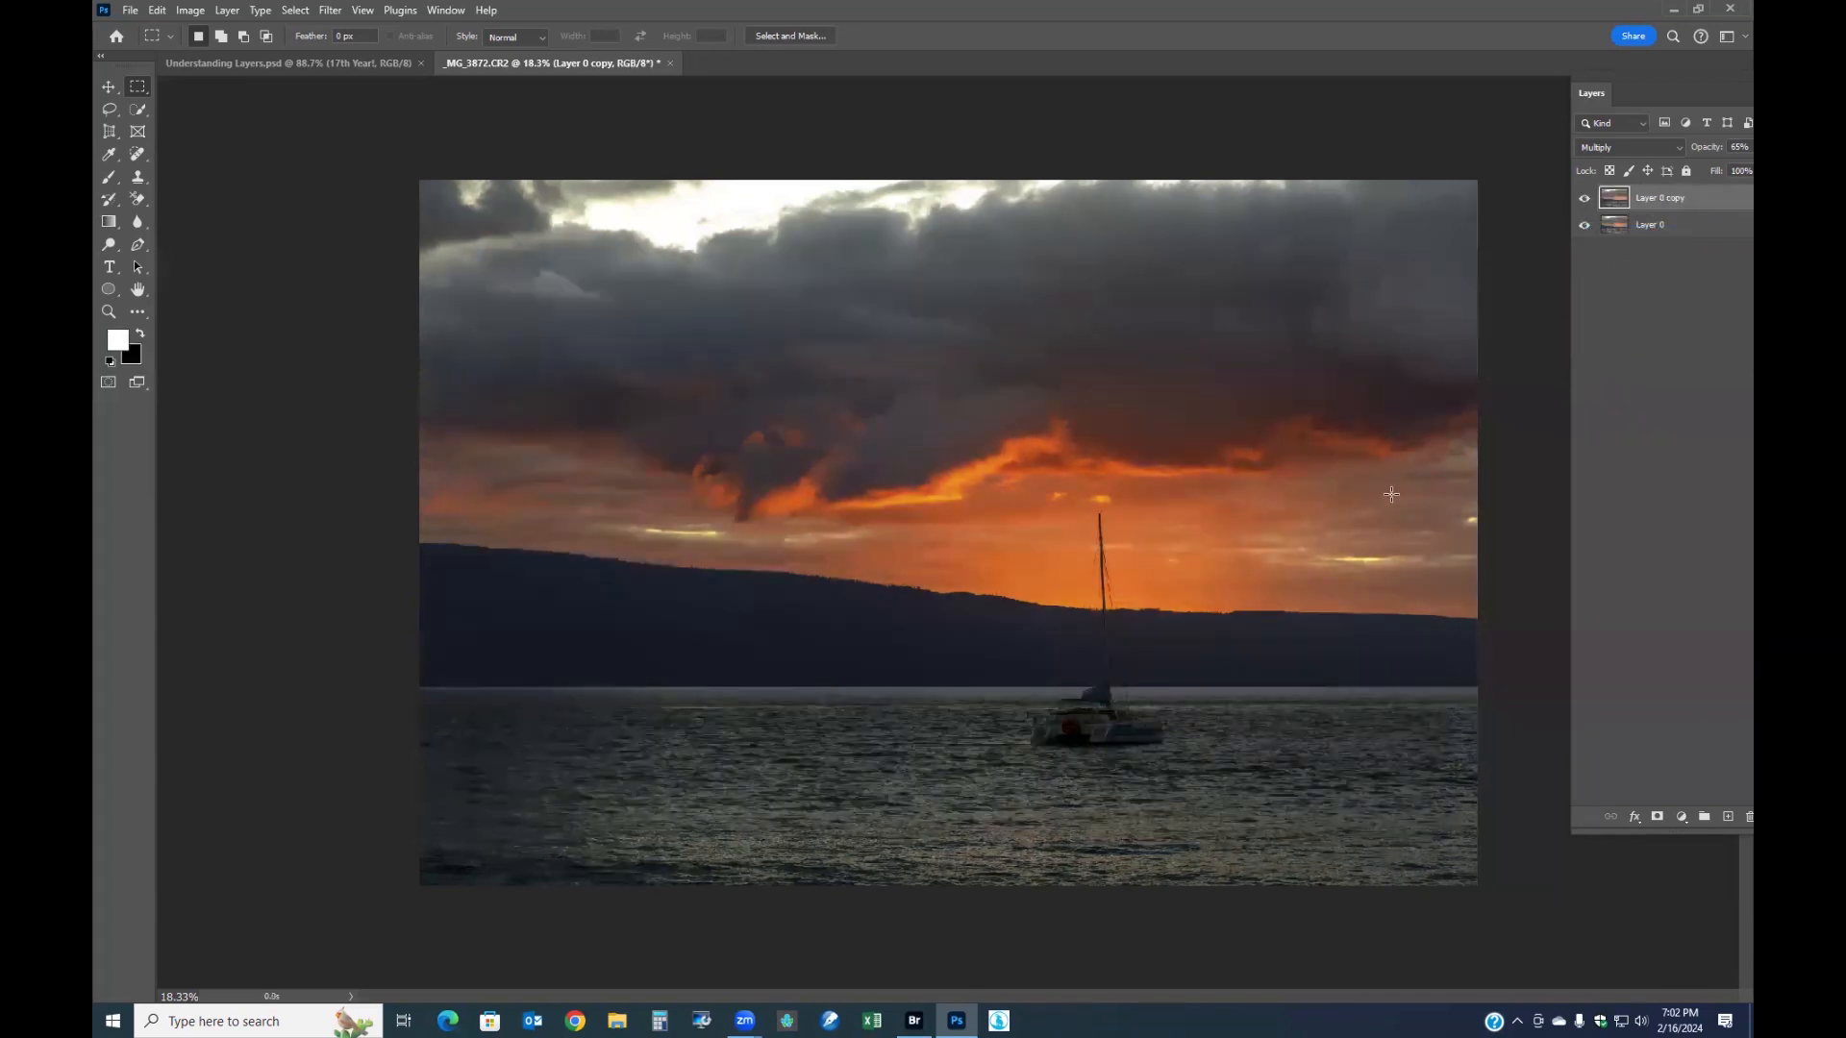
{"action": "left_click", "coordinate": [1624, 148]}
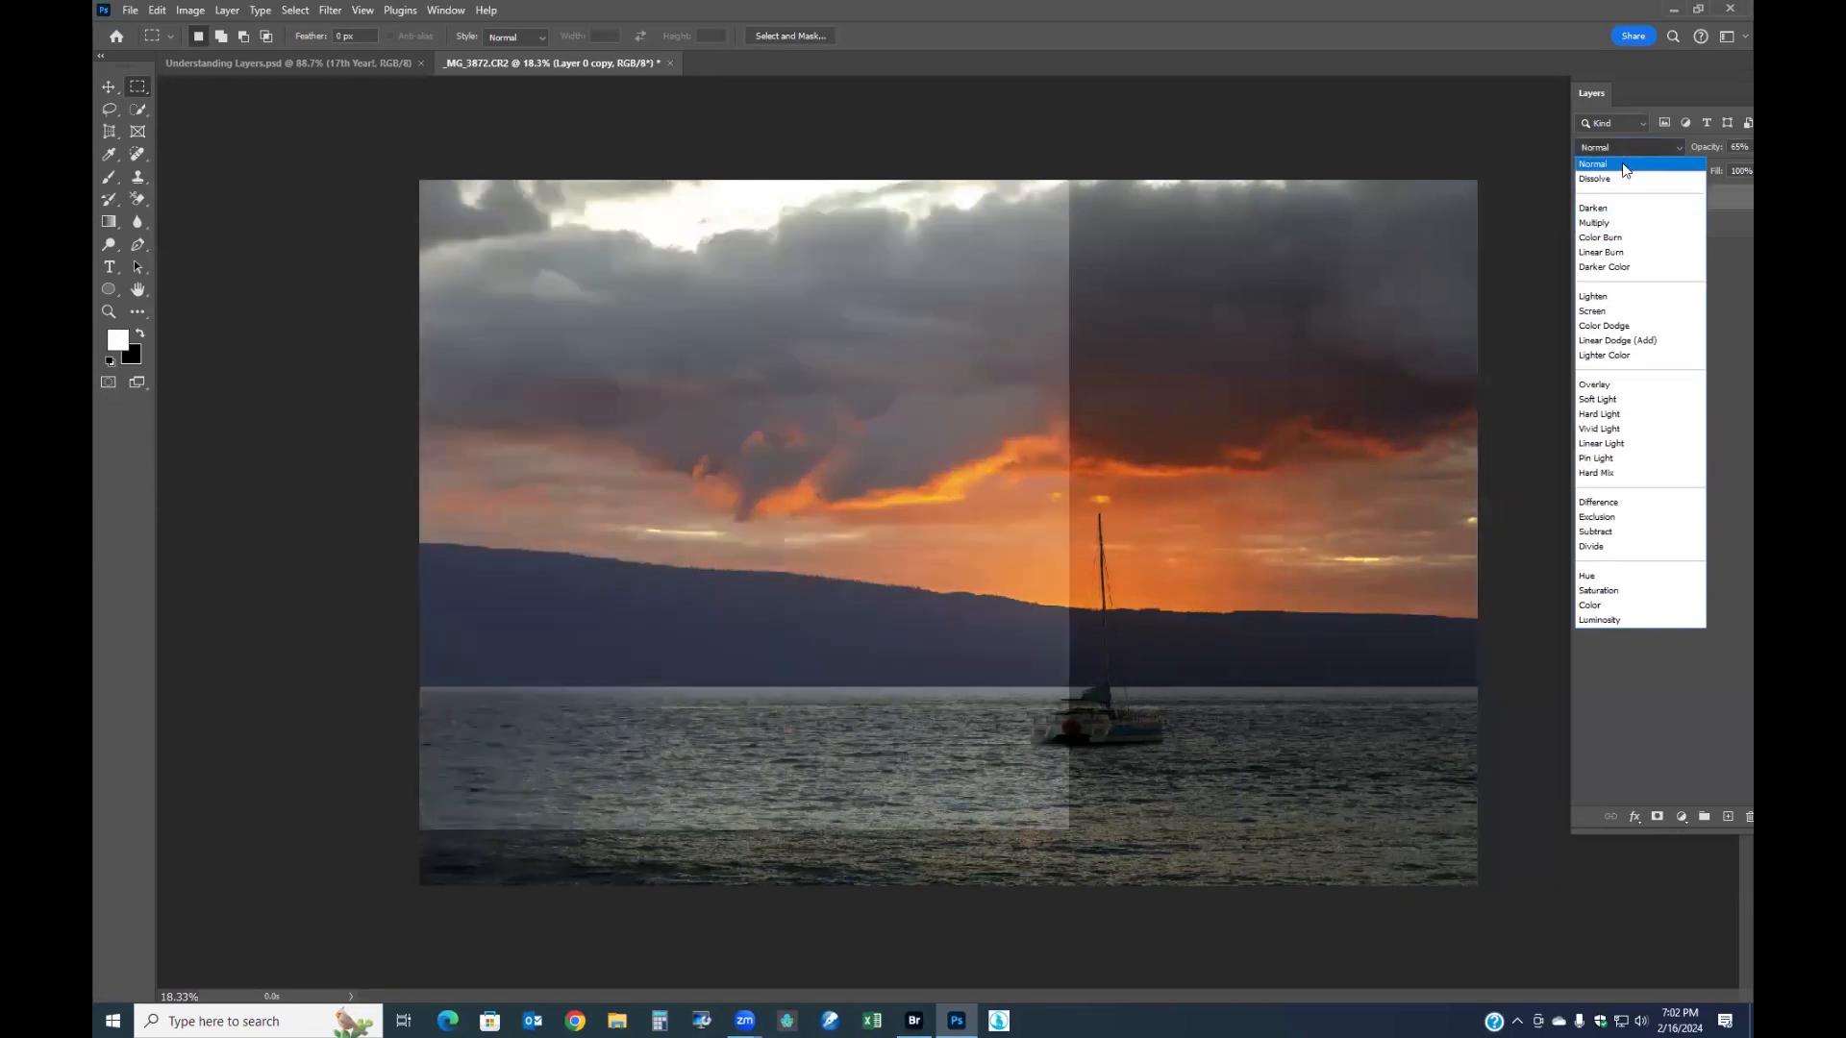
{"action": "left_click", "coordinate": [1623, 165]}
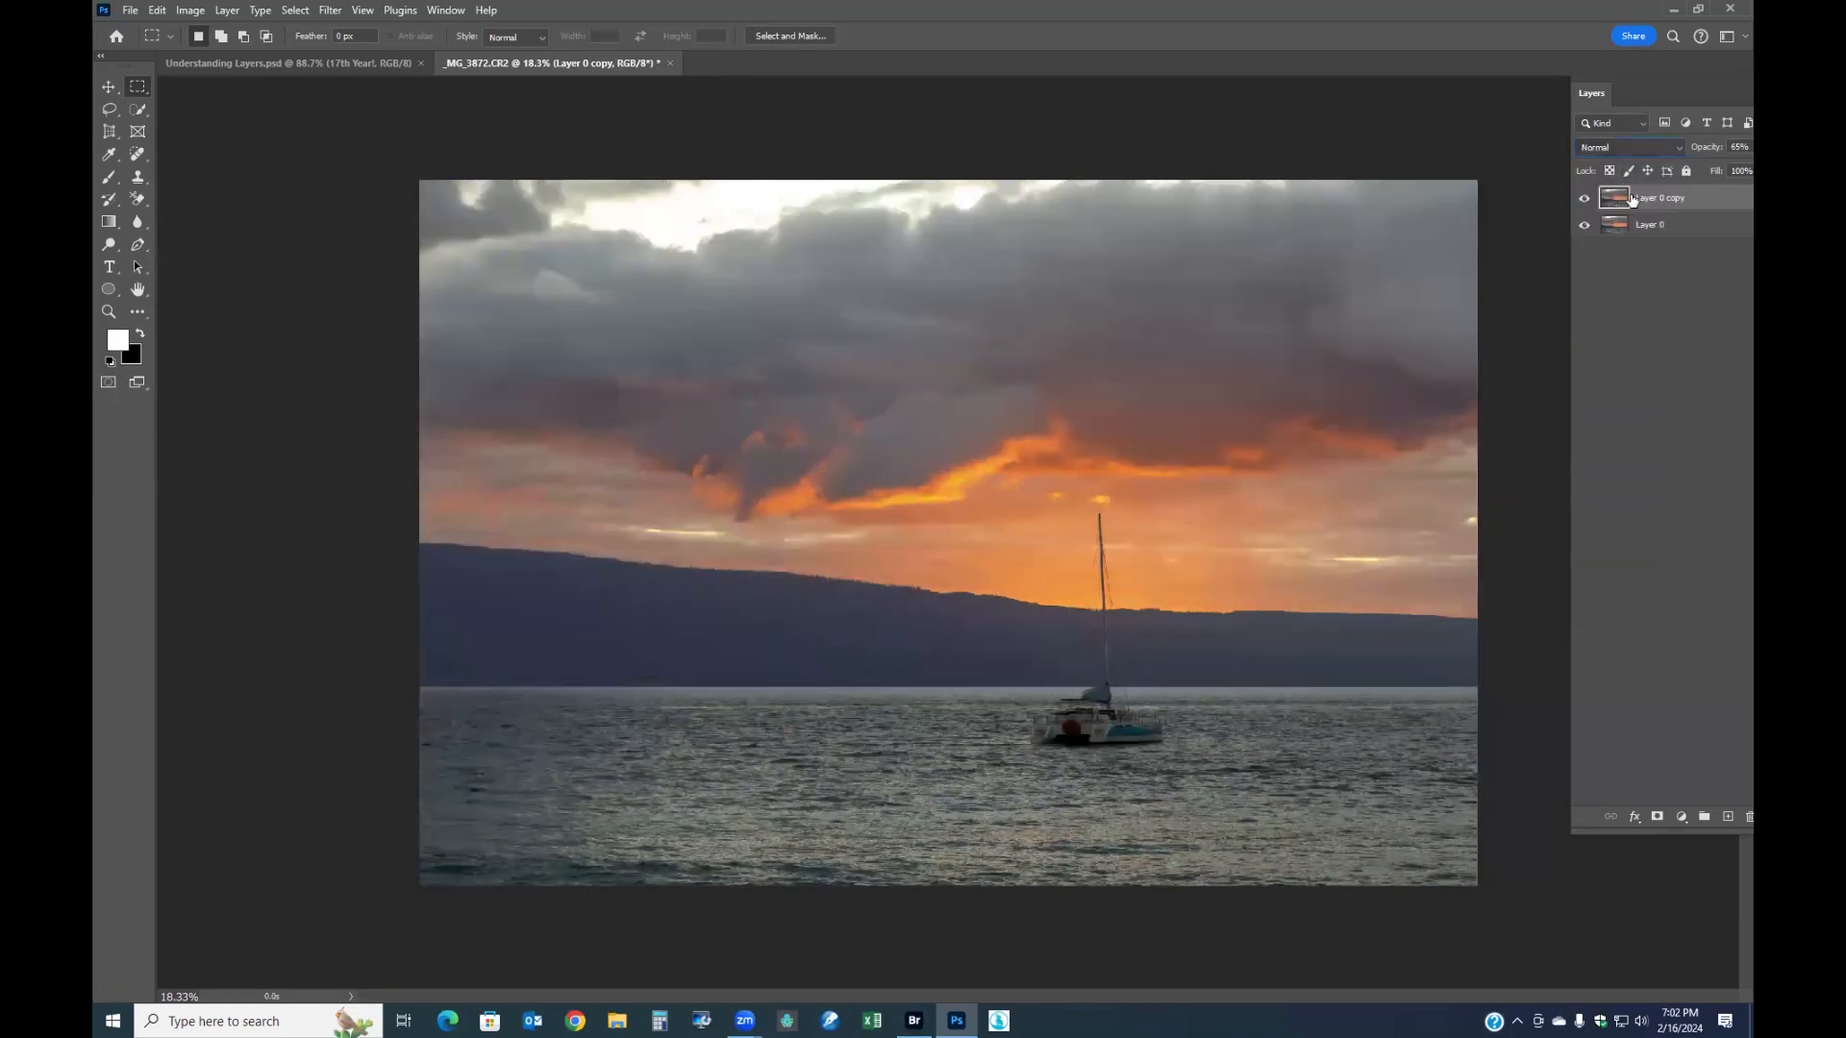
- Apply a Gaussian Blur with a radius of 31.8 pixels to the duplicate sunset layer
{"action": "left_click", "coordinate": [330, 12]}
{"action": "mouse_move", "coordinate": [359, 238]}
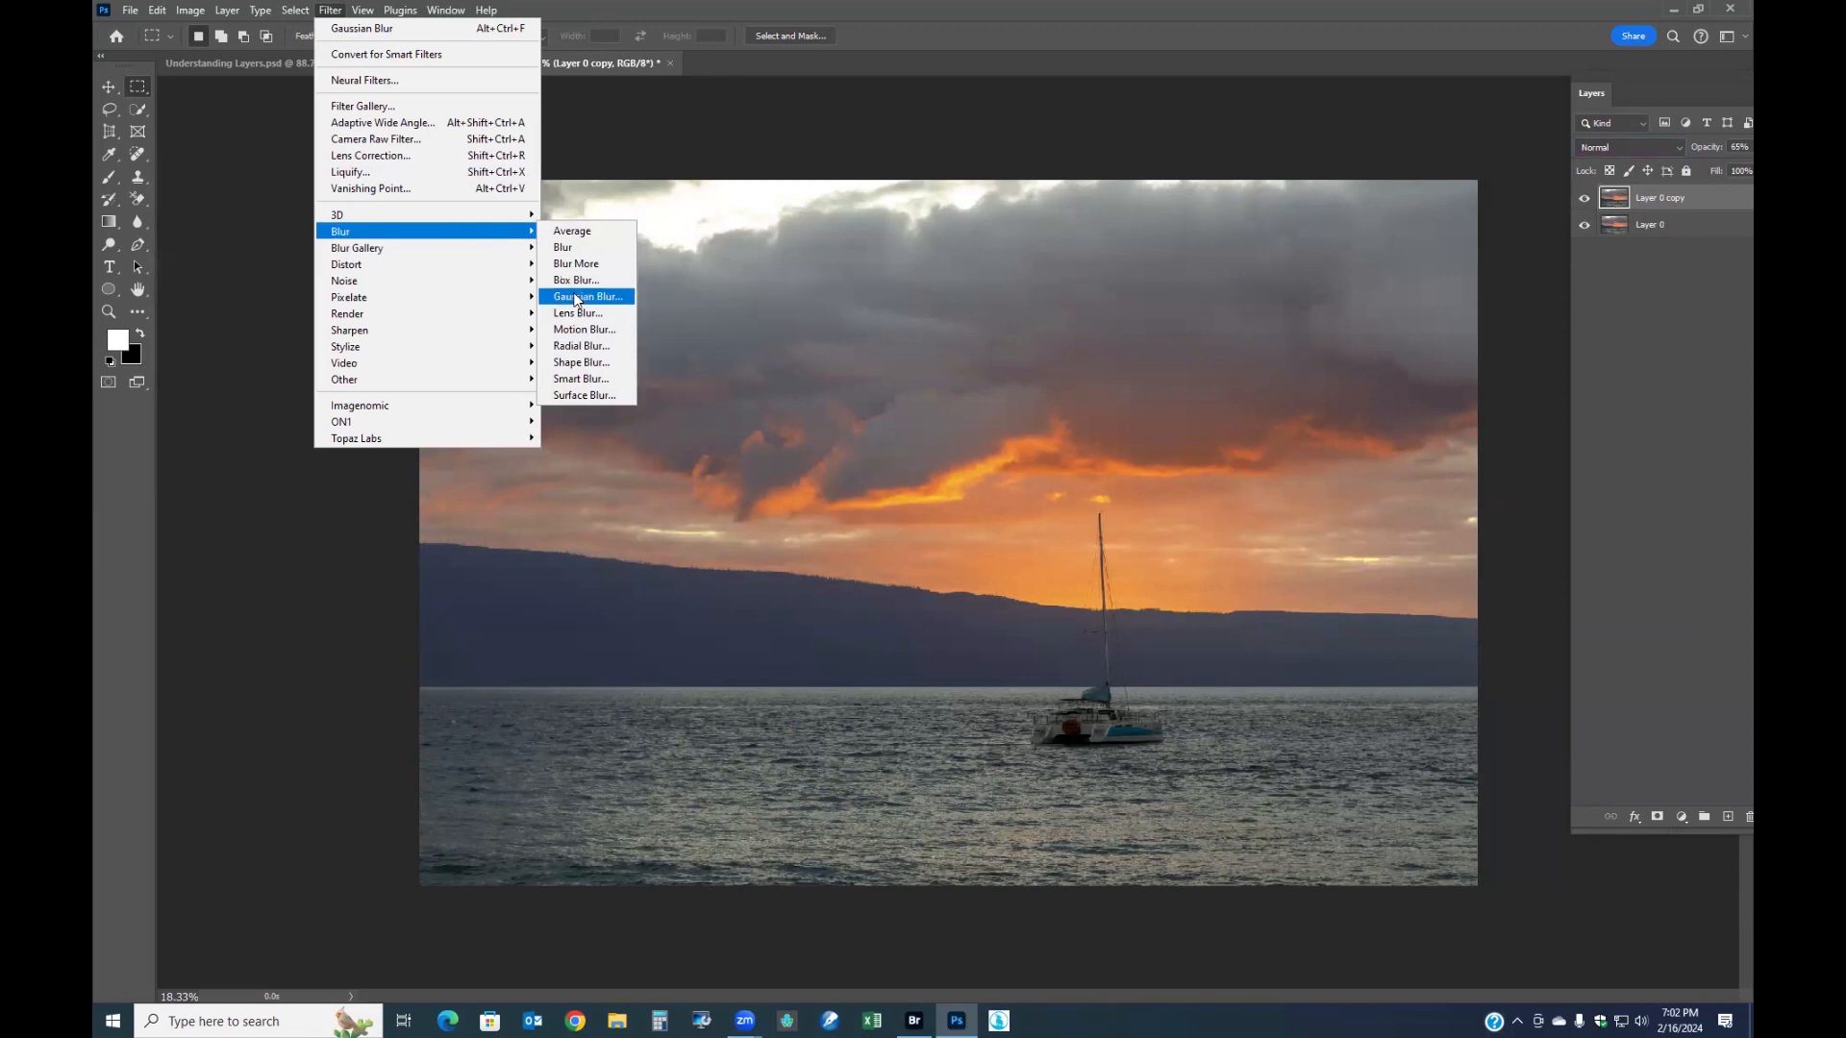
{"action": "left_click", "coordinate": [577, 296]}
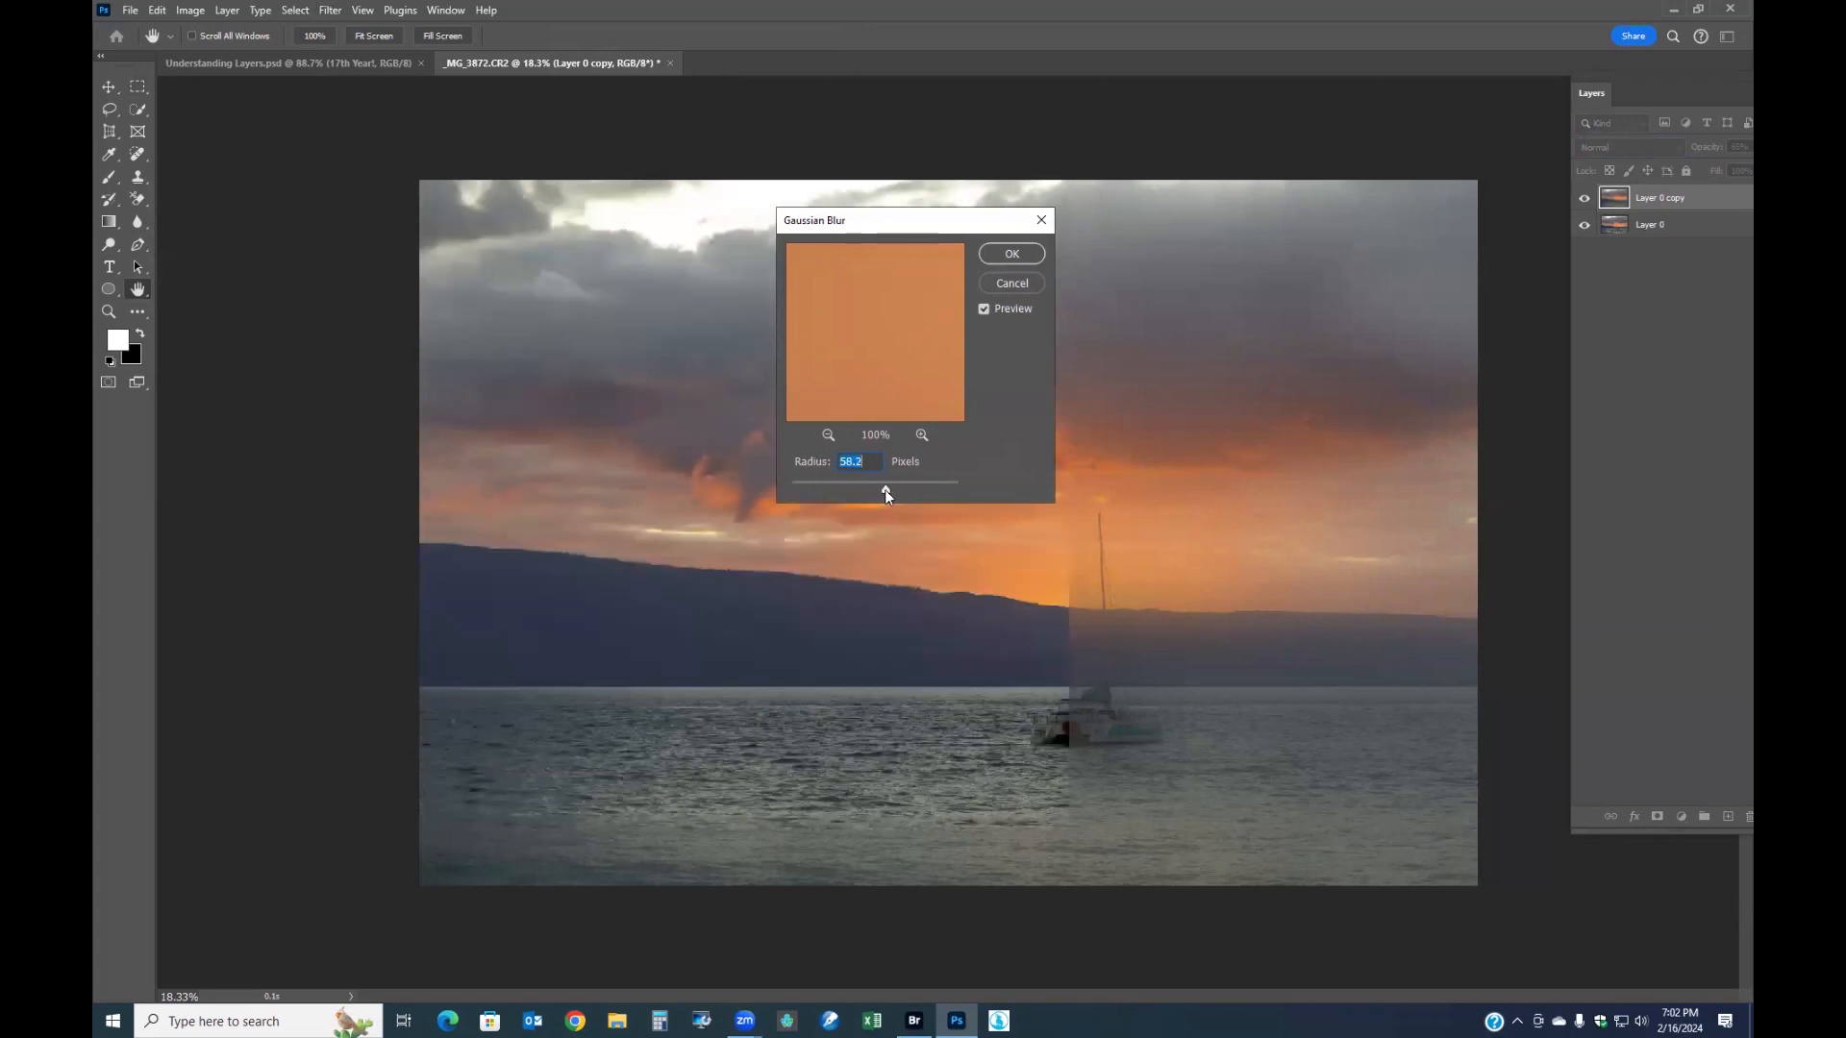
{"action": "left_click_drag", "start_coordinate": [873, 490], "coordinate": [876, 490]}
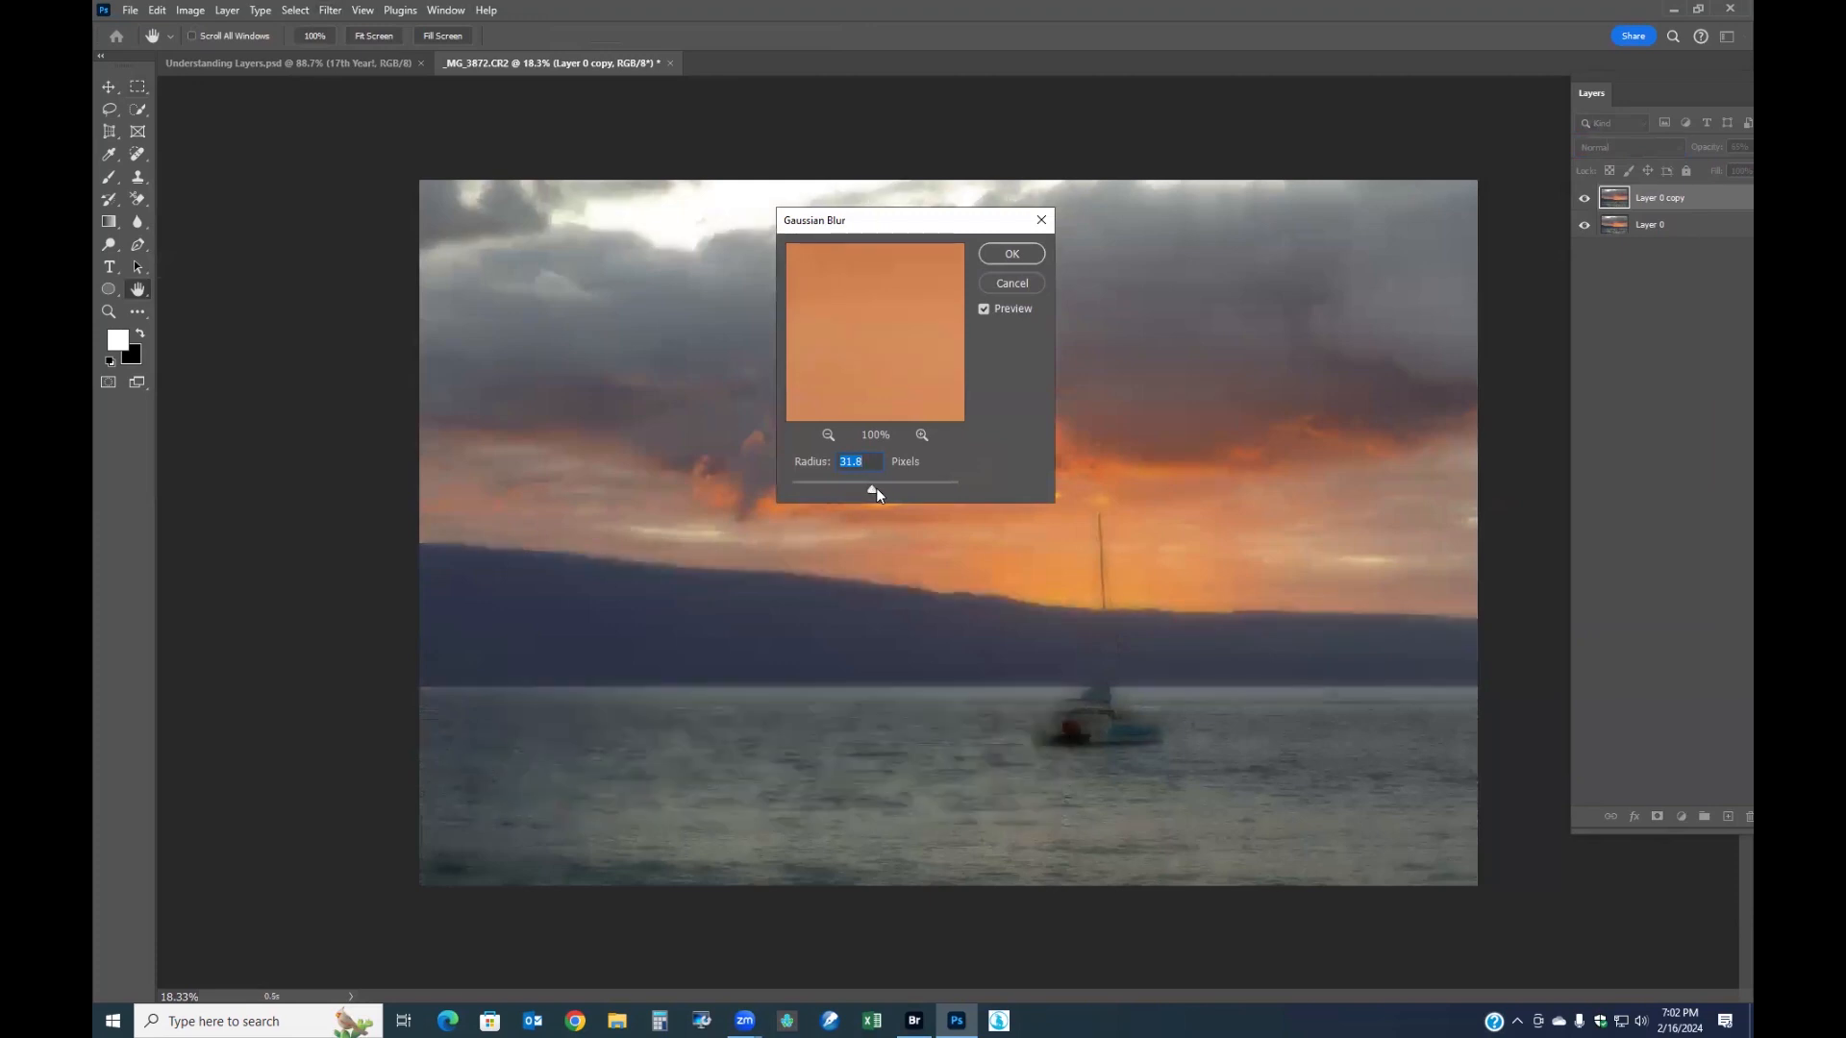
{"action": "left_click", "coordinate": [1014, 256]}
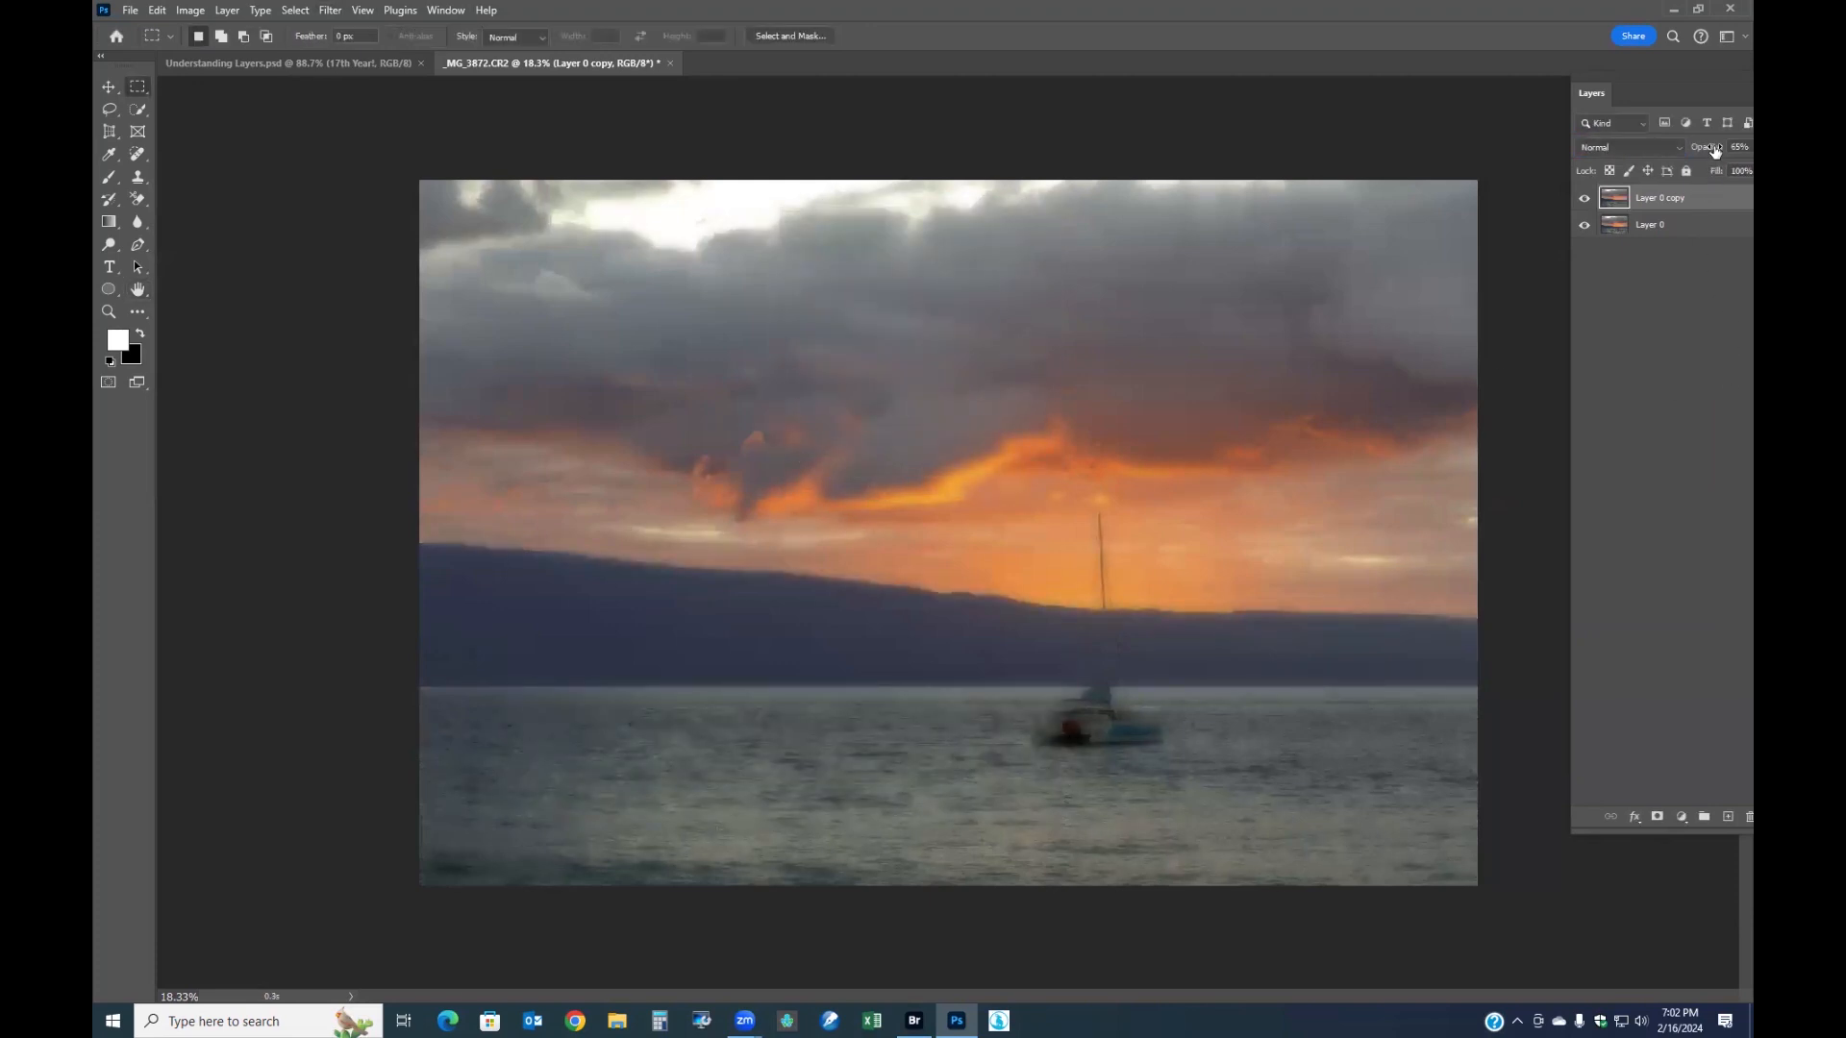
- Try the blurred duplicate layer at 100% and 0% opacity, set it to about 50%, and inspect the soft glow around the boat
{"action": "left_click_drag", "start_coordinate": [1711, 152], "coordinate": [1735, 166]}
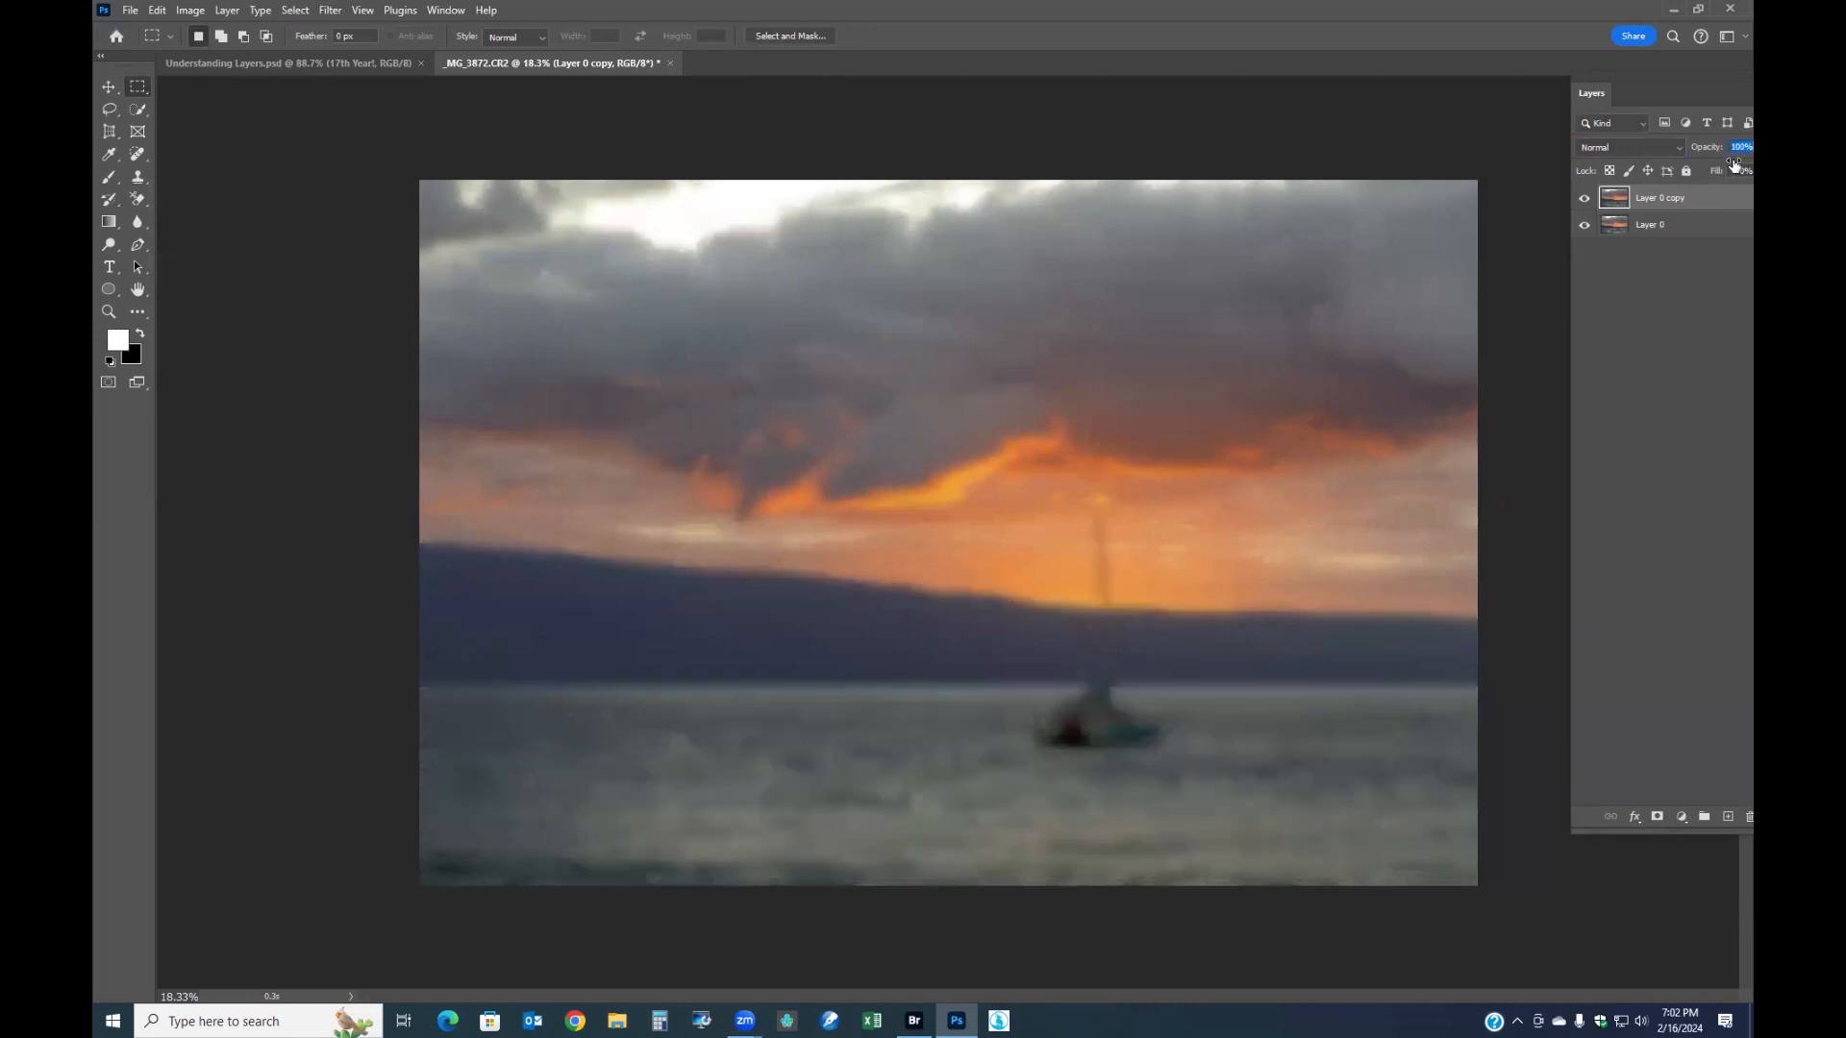
{"action": "left_click_drag", "start_coordinate": [1735, 166], "coordinate": [1517, 159]}
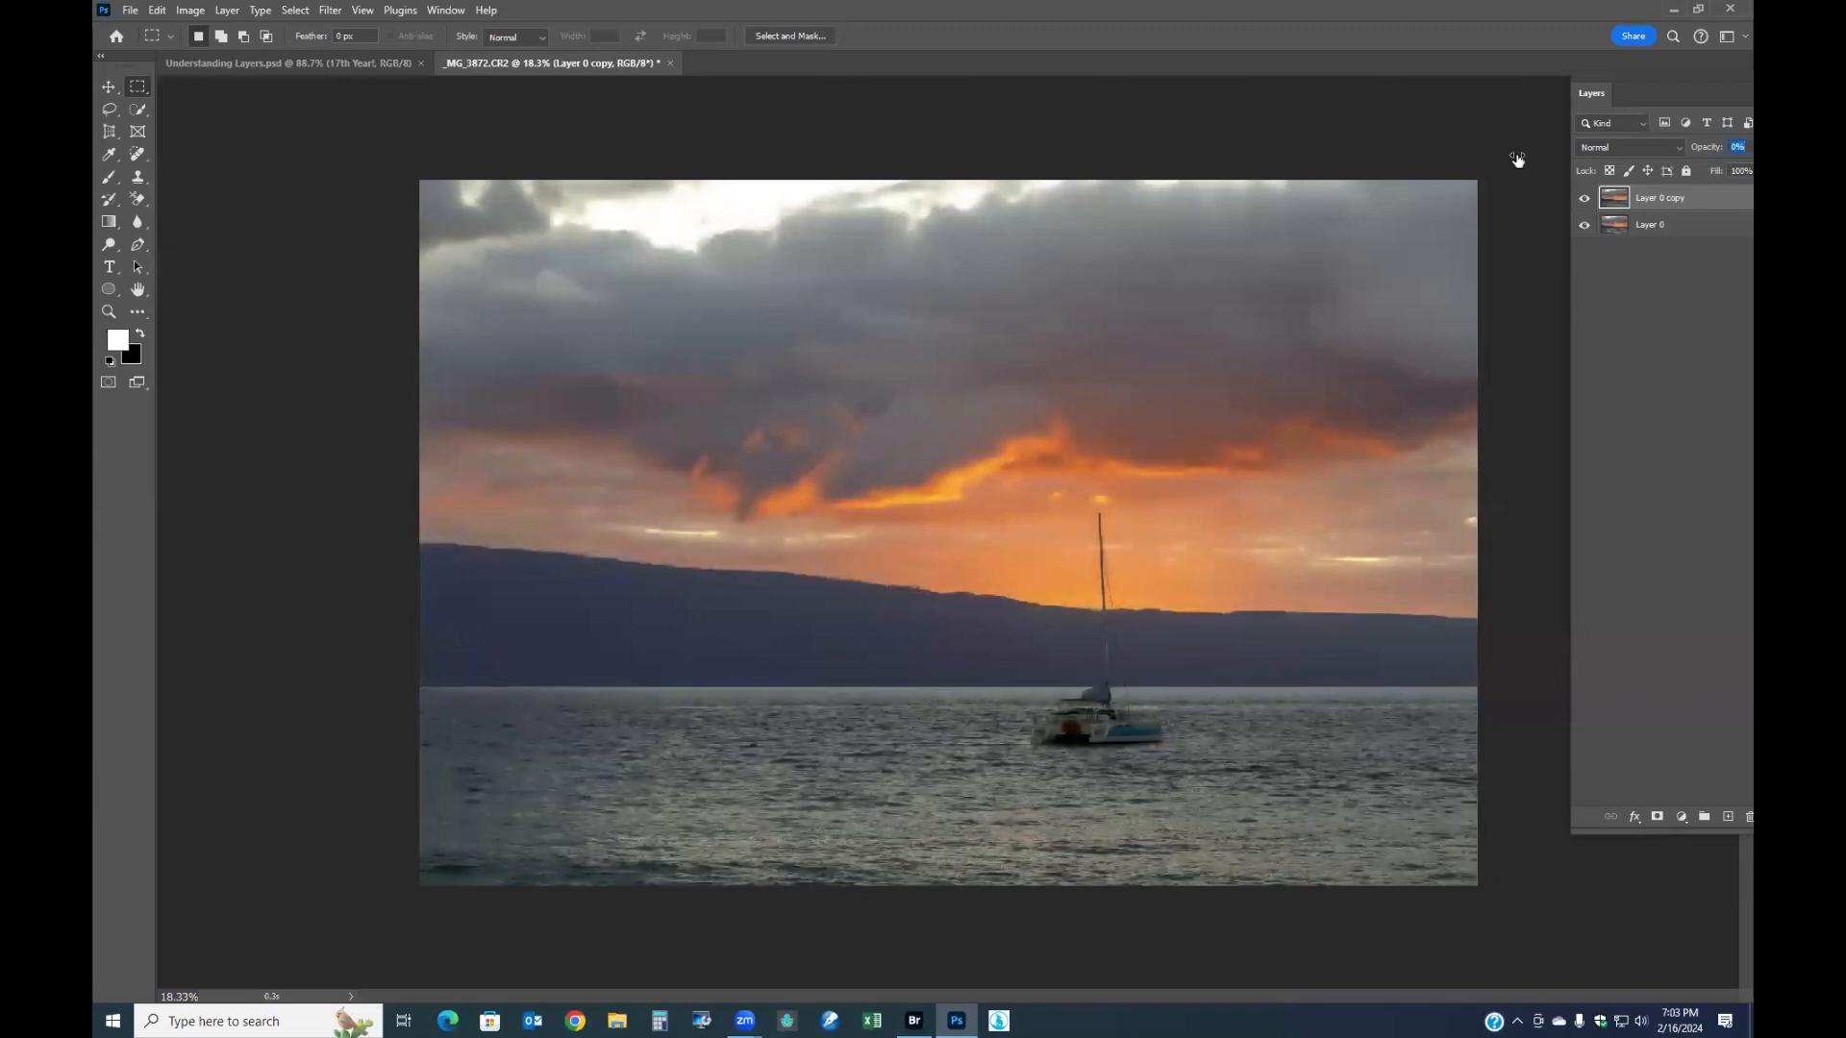
{"action": "left_click_drag", "start_coordinate": [1517, 160], "coordinate": [1671, 235]}
{"action": "scroll", "coordinate": [1310, 664], "scroll_direction": "up", "scroll_amount": 2}
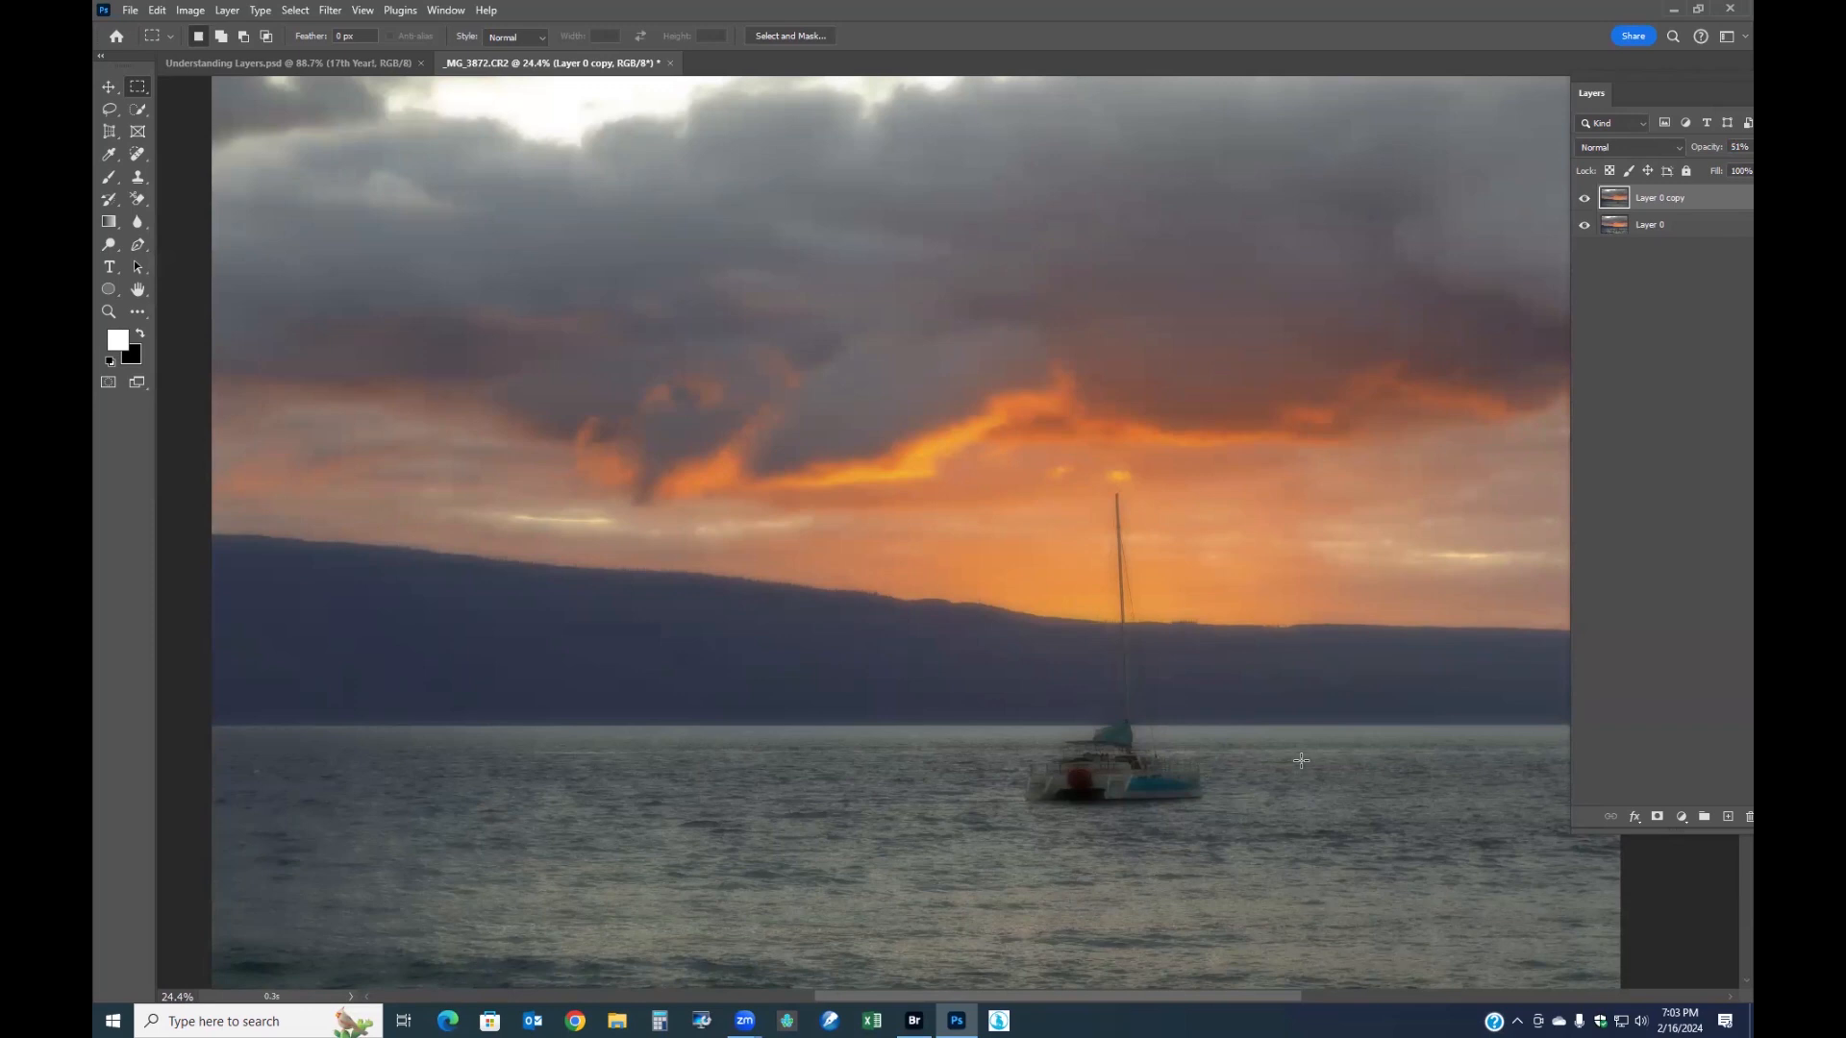
{"action": "scroll", "coordinate": [1301, 760], "scroll_direction": "down", "scroll_amount": 2}
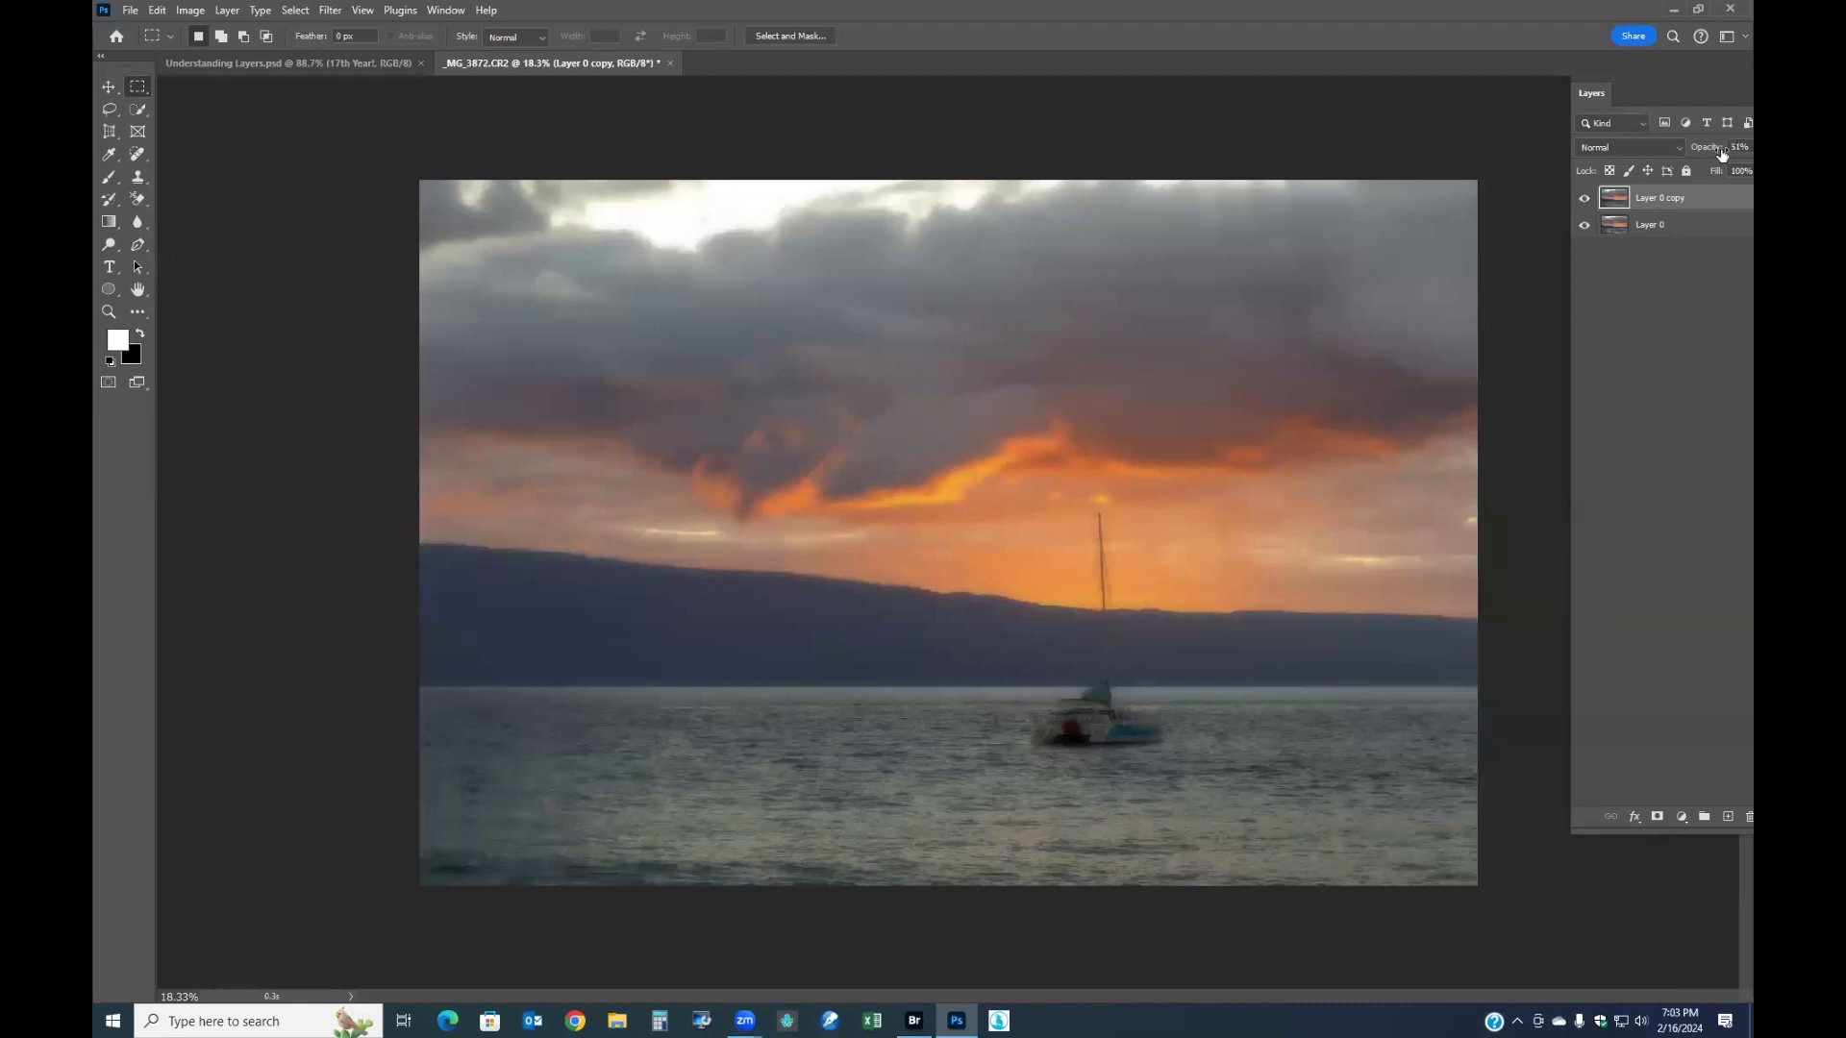
- Return the duplicate layer to 100% opacity, try it at 65%, and undo back to before the Gaussian Blur
{"action": "mouse_move", "coordinate": [1715, 154]}
{"action": "left_mouse_down"}
{"action": "mouse_move", "coordinate": [1681, 153]}
{"action": "mouse_move", "coordinate": [1717, 153]}
{"action": "left_mouse_up"}
{"action": "key", "text": "0"}
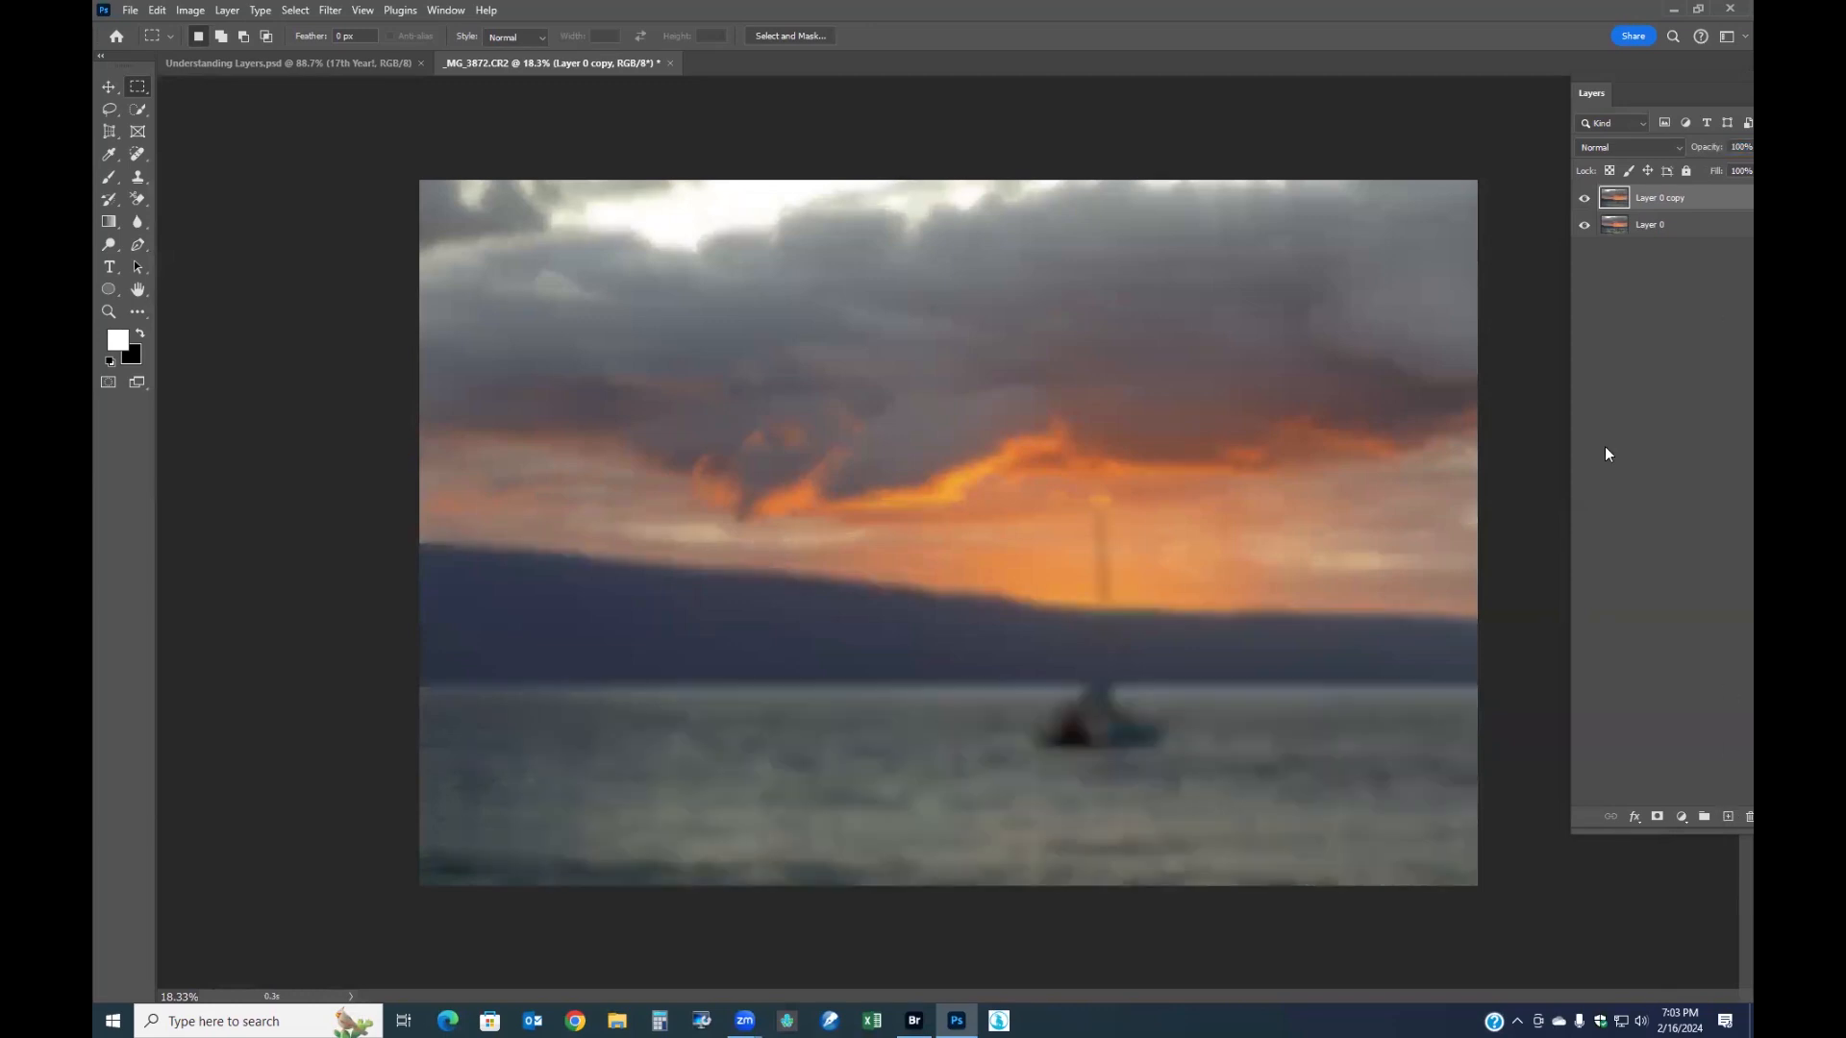
{"action": "key", "text": "6"}
{"action": "key", "text": "5"}
{"action": "key", "text": "ctrl+z"}
{"action": "key", "text": "ctrl+z"}
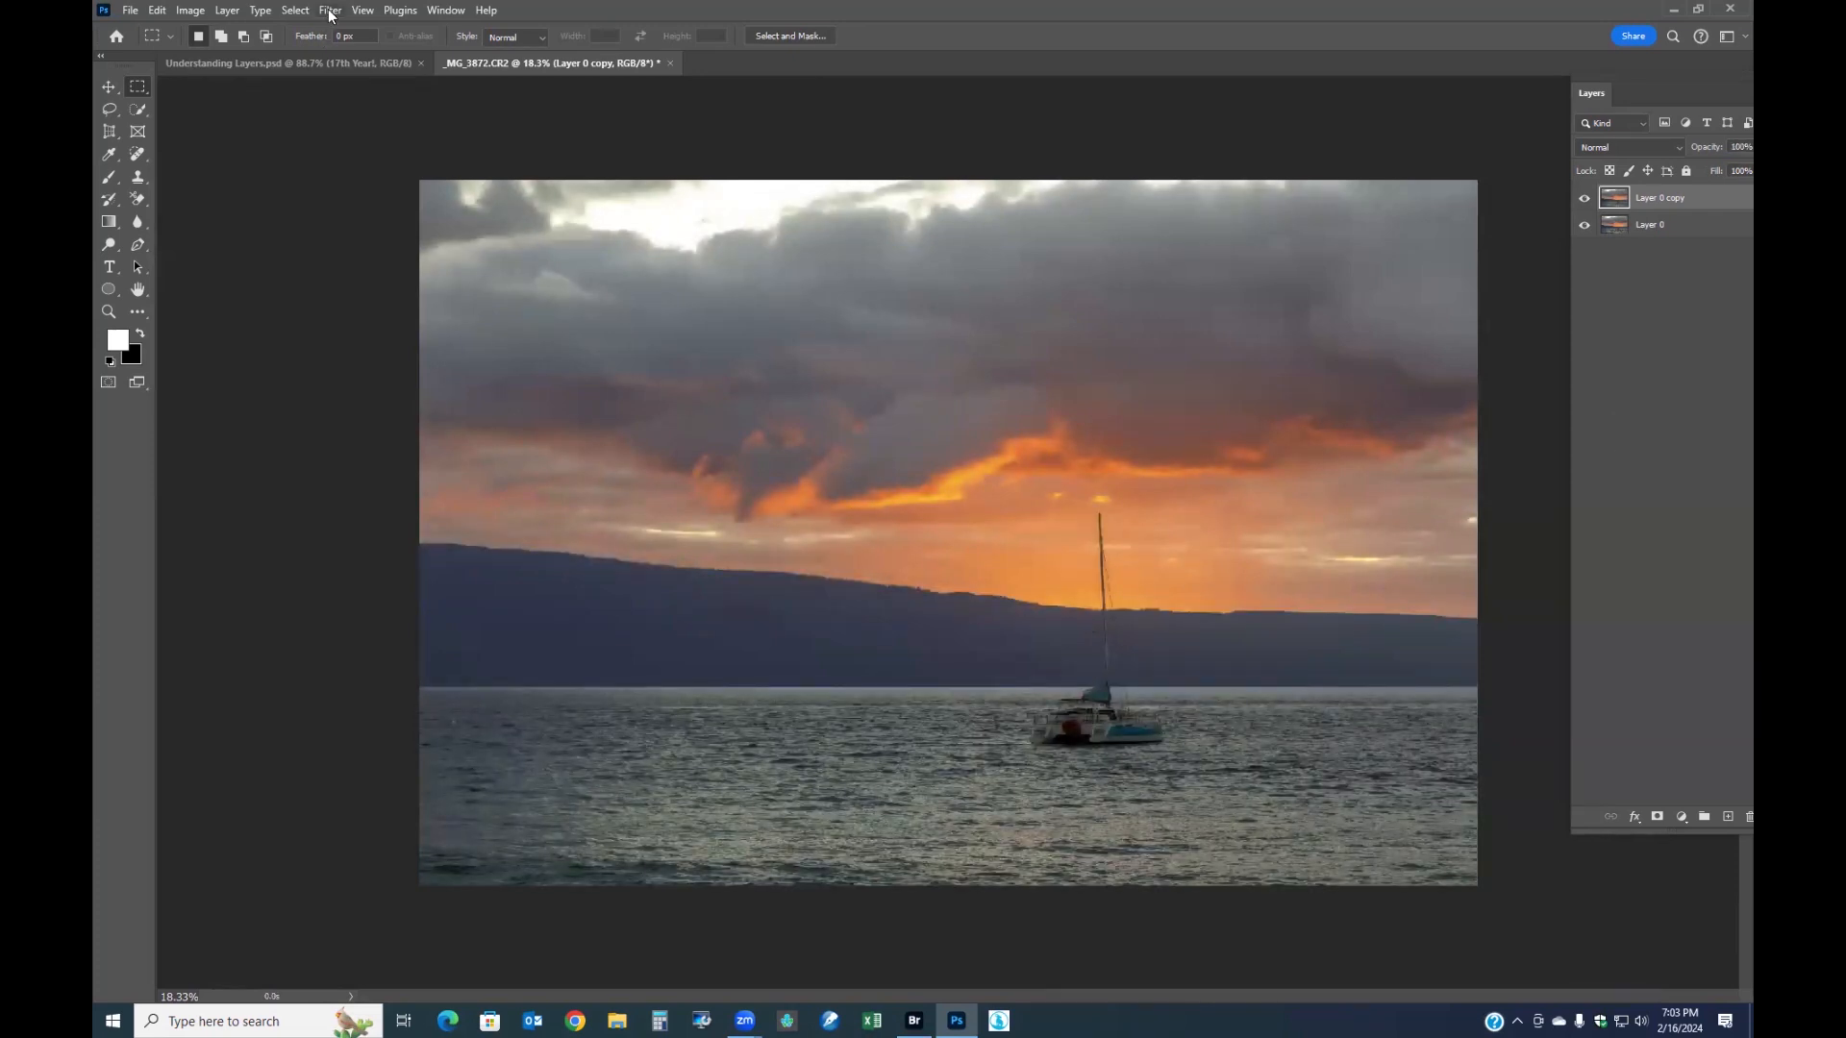
- Apply the Topaz Adjust 5 filter to the duplicate layer using the Psychedelic preset from the Favorites
{"action": "left_click", "coordinate": [329, 12]}
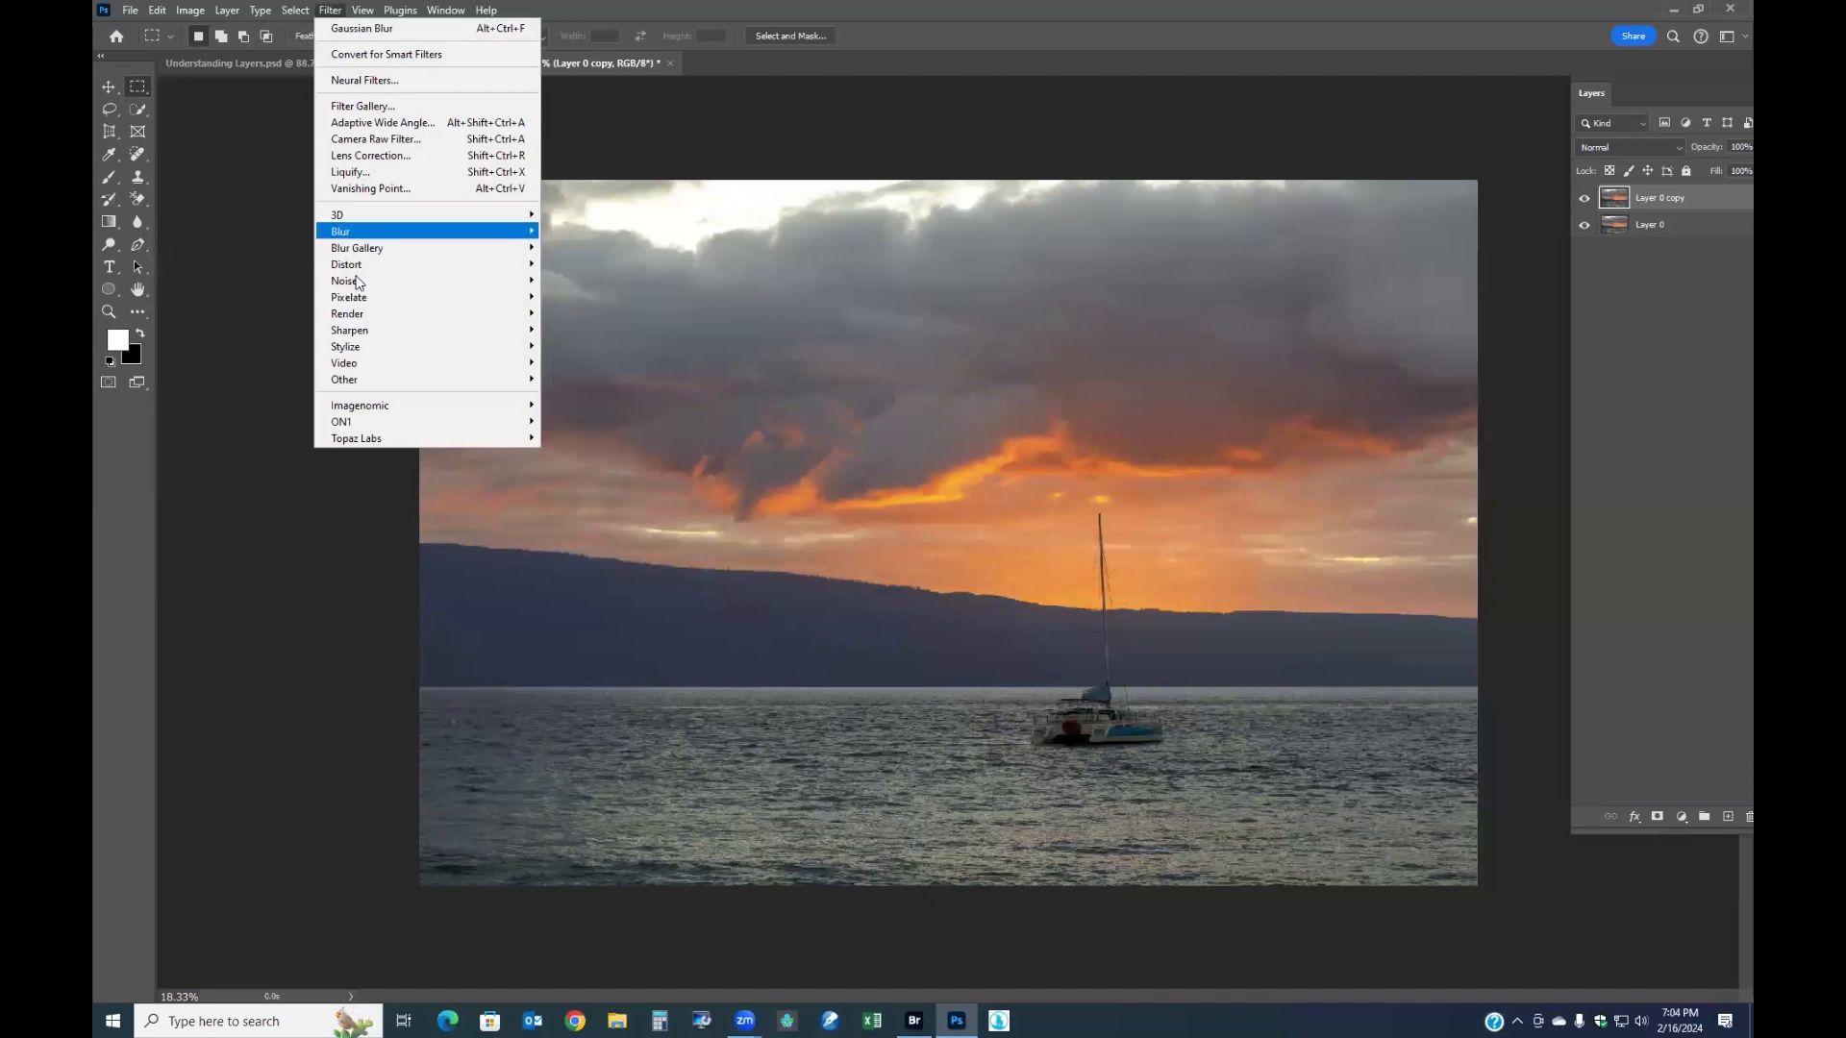
{"action": "mouse_move", "coordinate": [379, 437]}
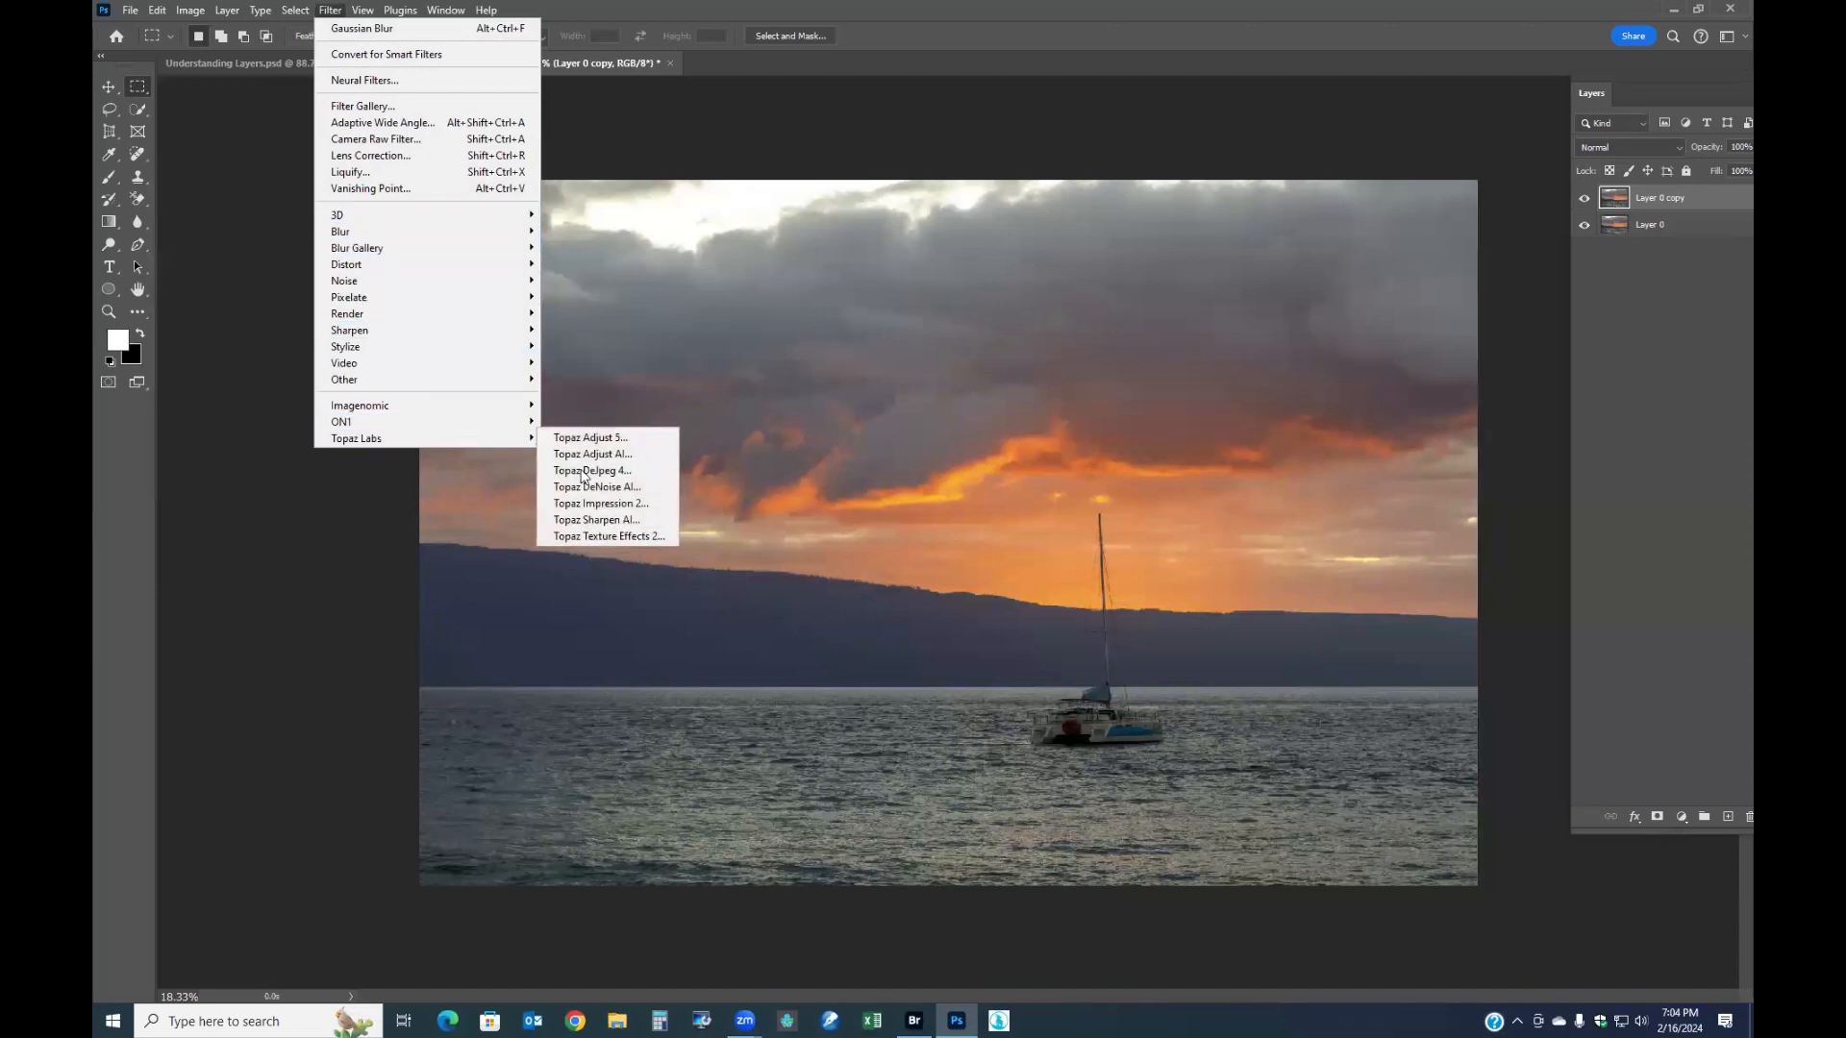
{"action": "left_click", "coordinate": [620, 438]}
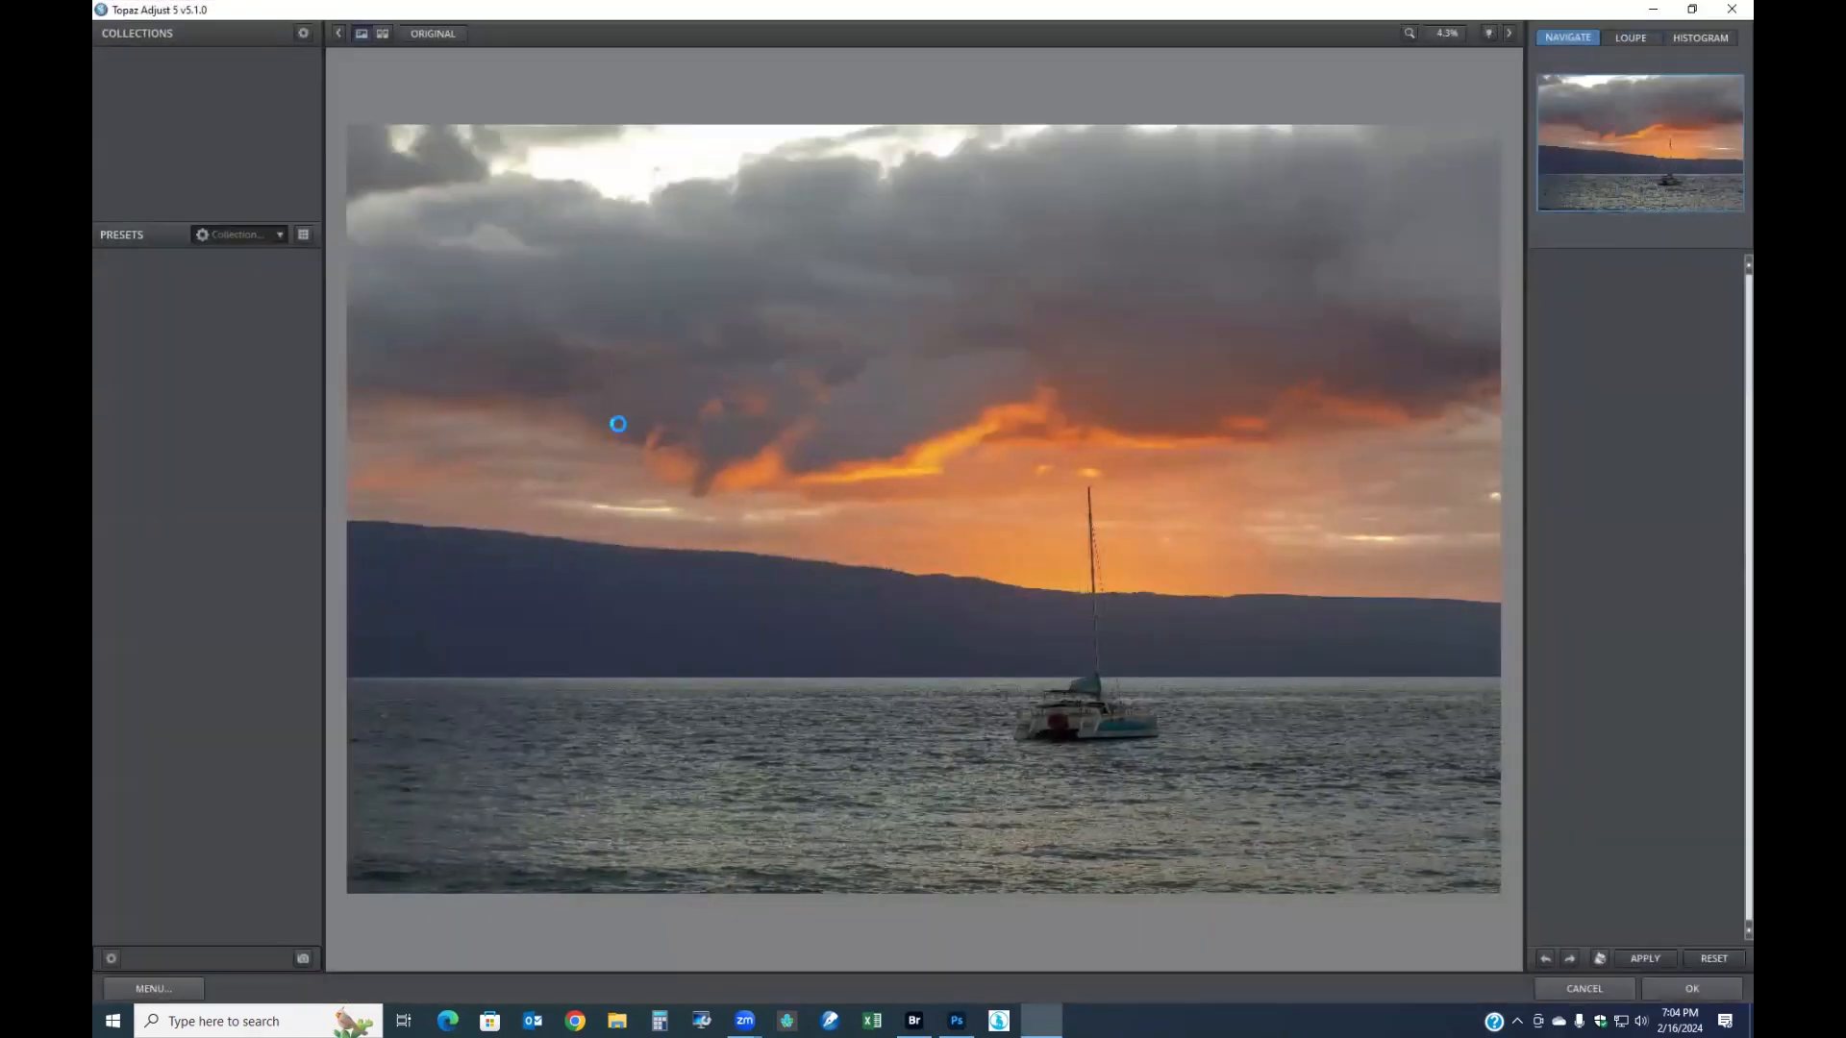
{"action": "left_click", "coordinate": [279, 234]}
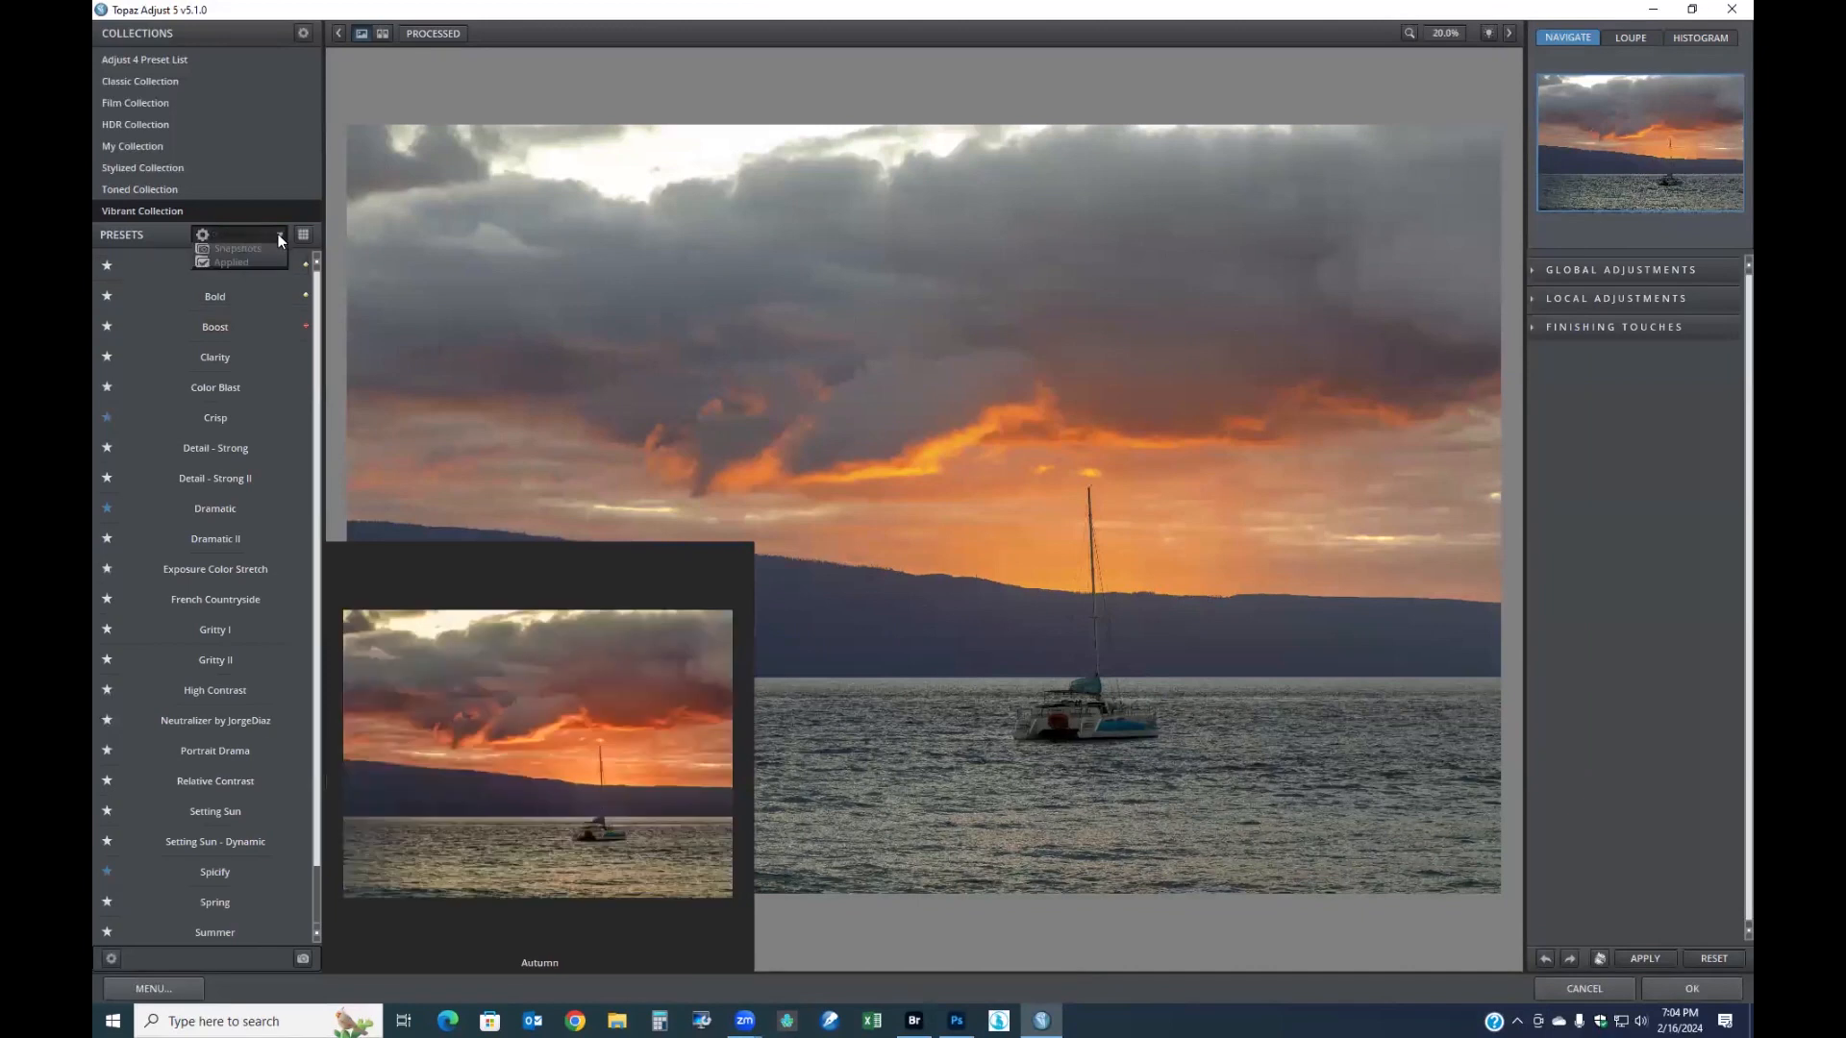
{"action": "left_click", "coordinate": [246, 262]}
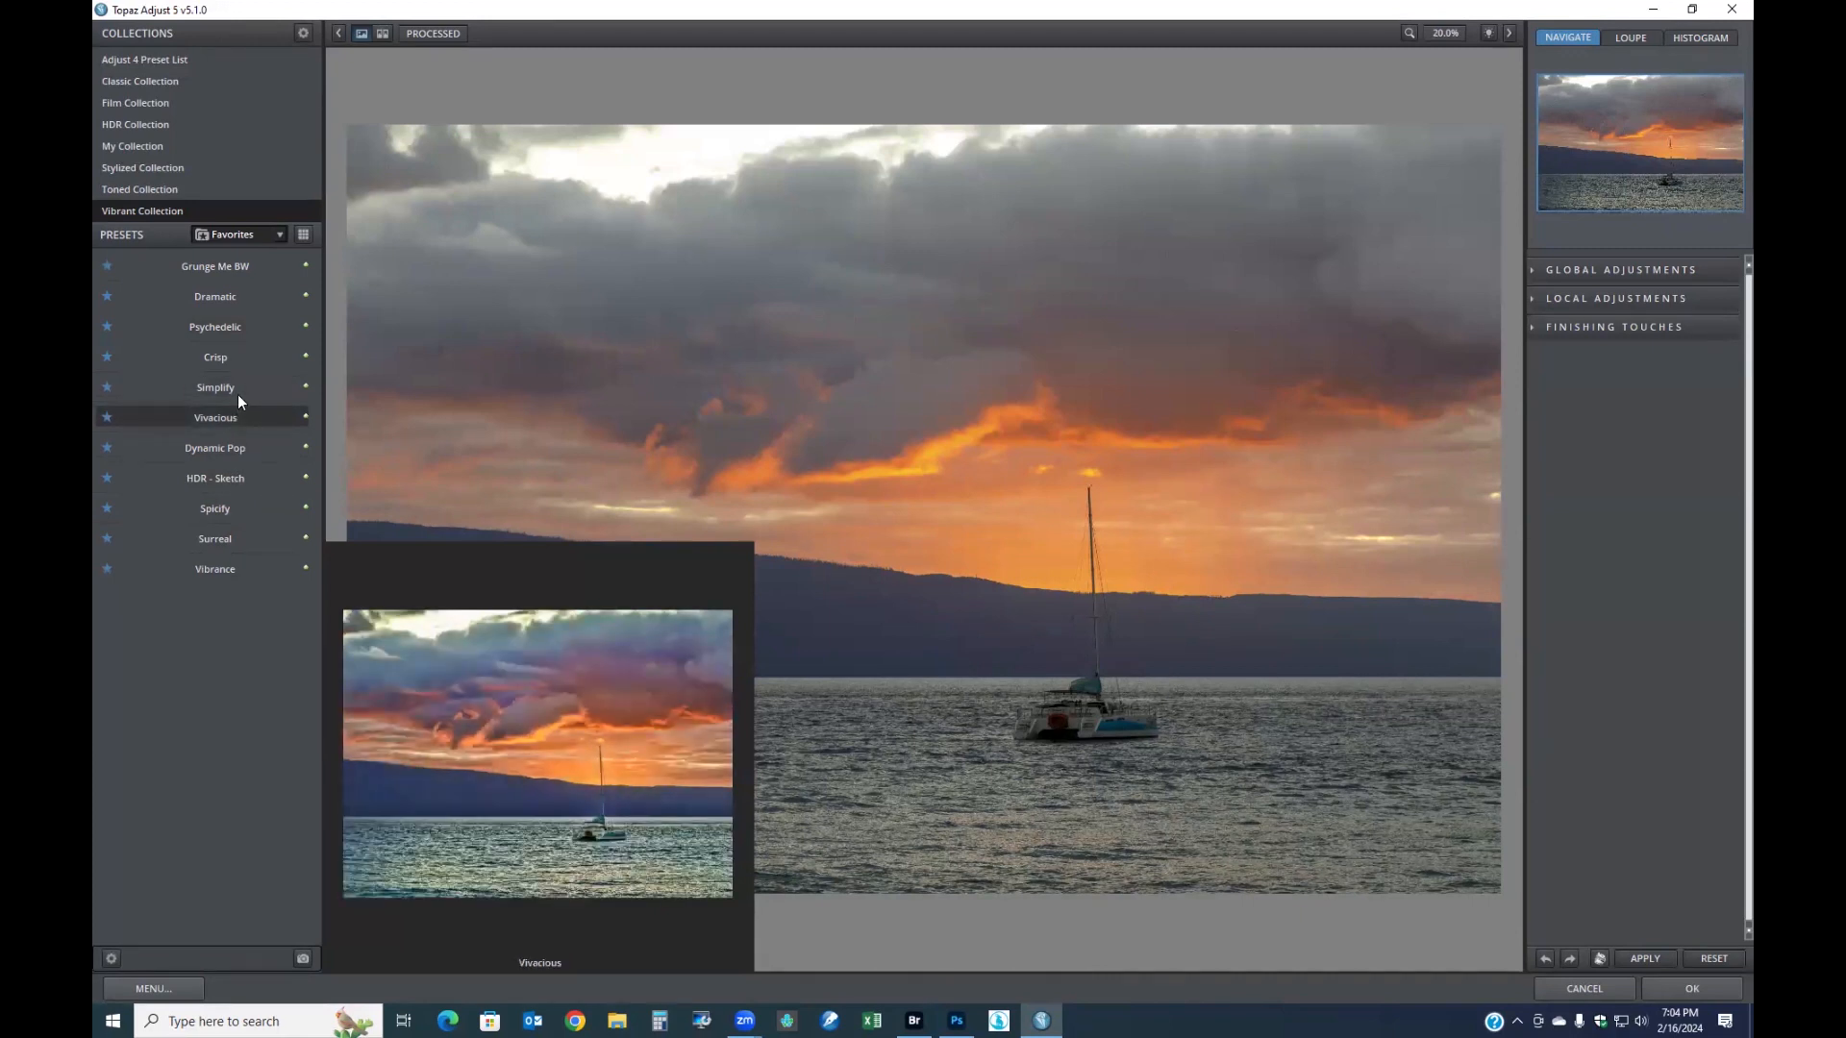
{"action": "left_click", "coordinate": [230, 325]}
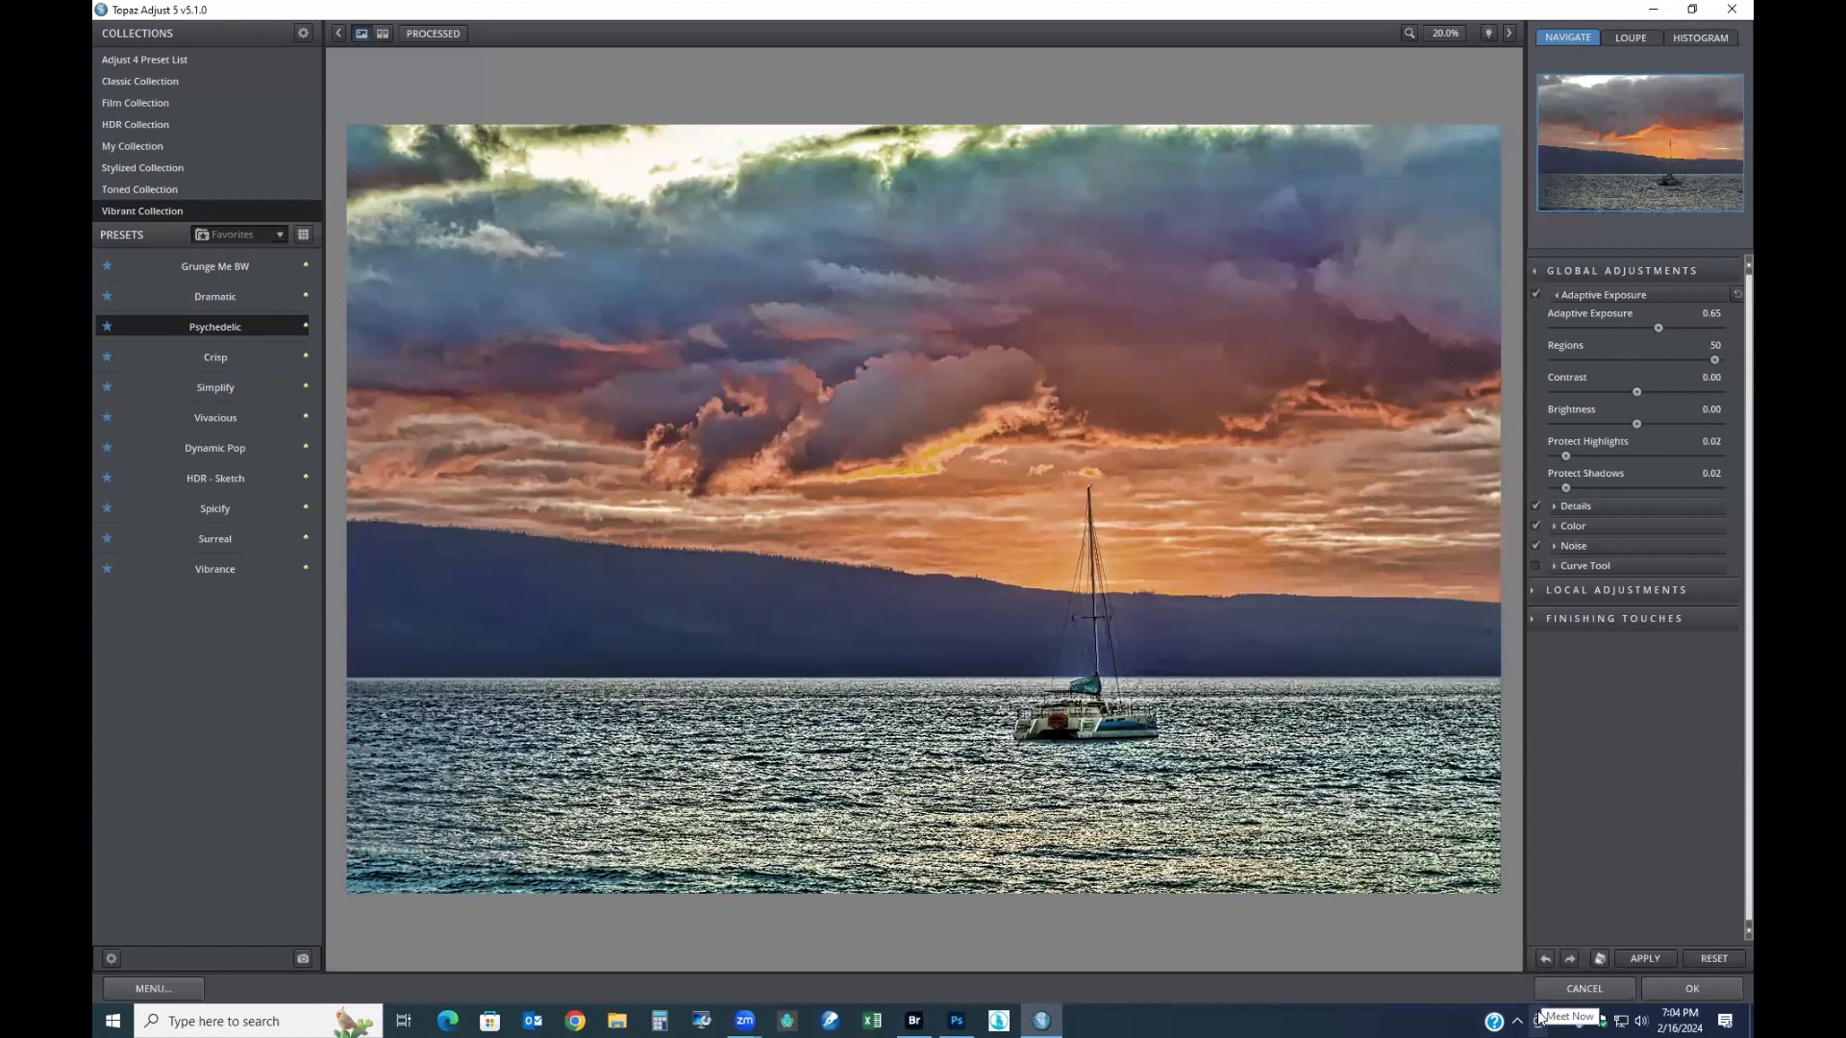
{"action": "left_click", "coordinate": [1701, 990]}
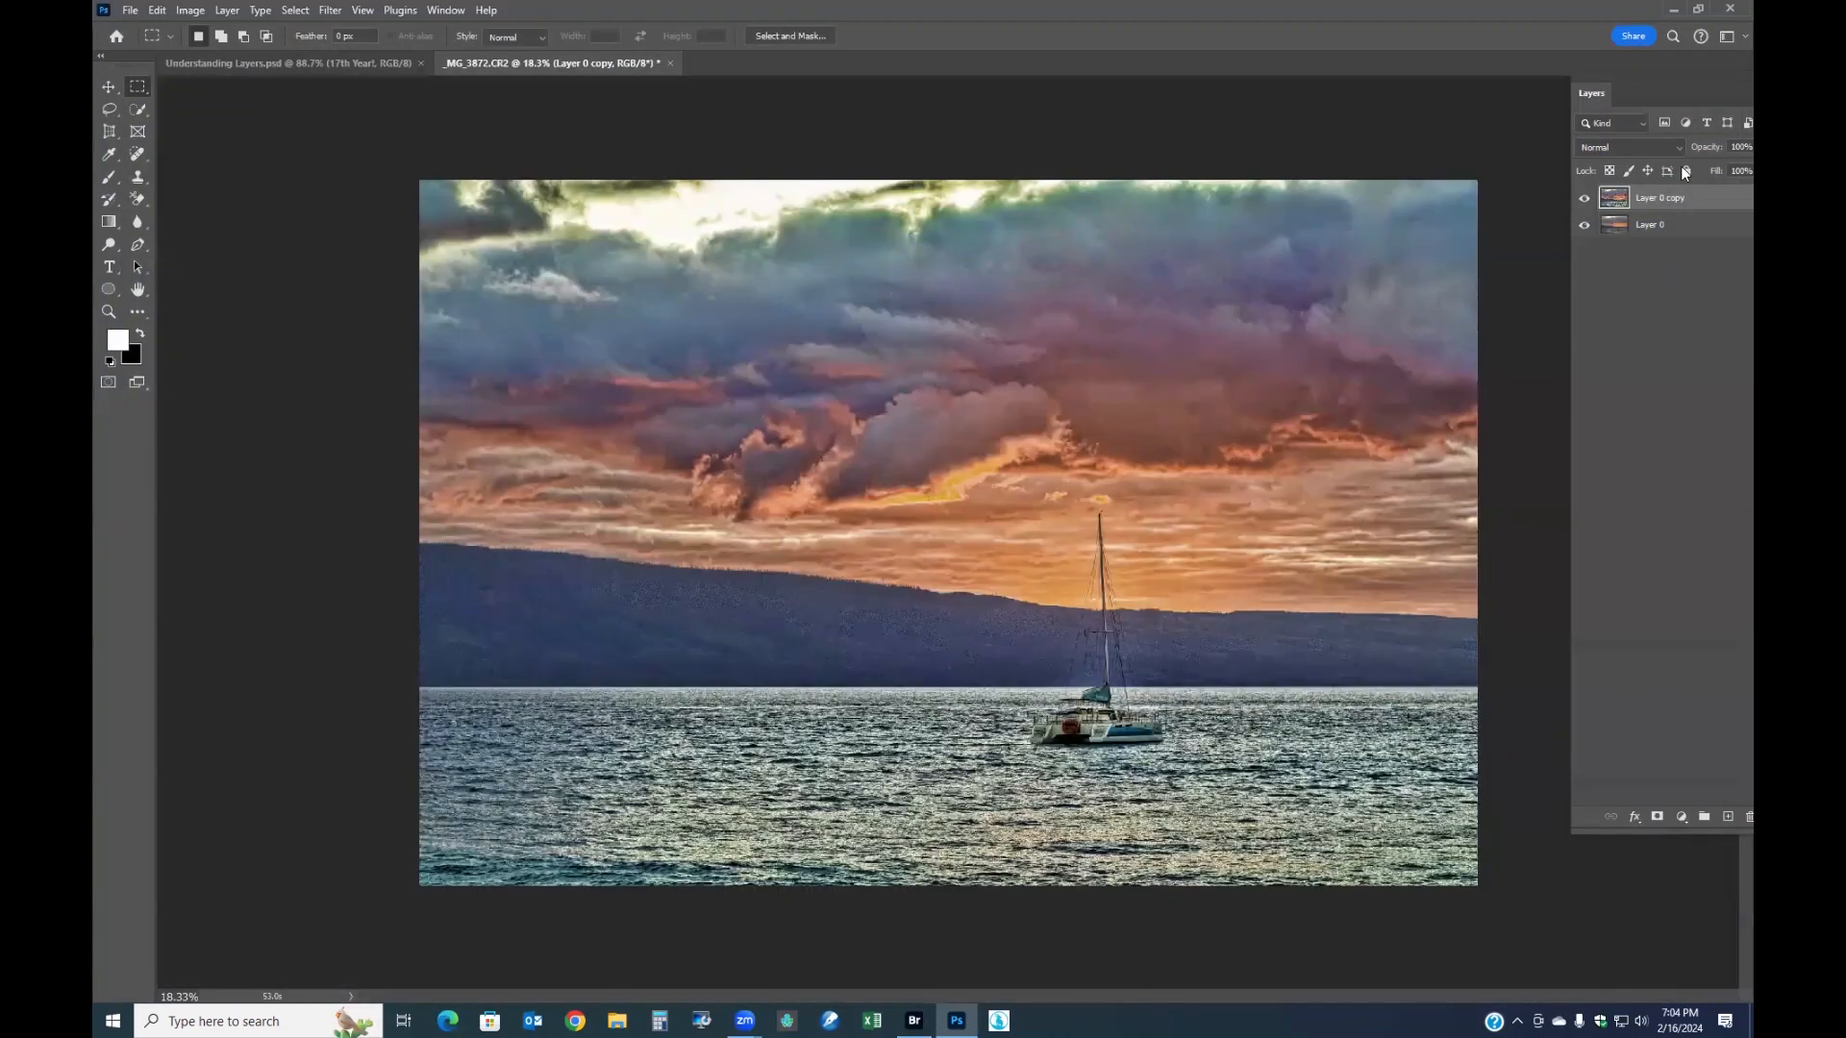
- Lower the filtered duplicate layer's opacity to 35%, and toggle its visibility to compare it with the original photo
{"action": "left_click", "coordinate": [1584, 199]}
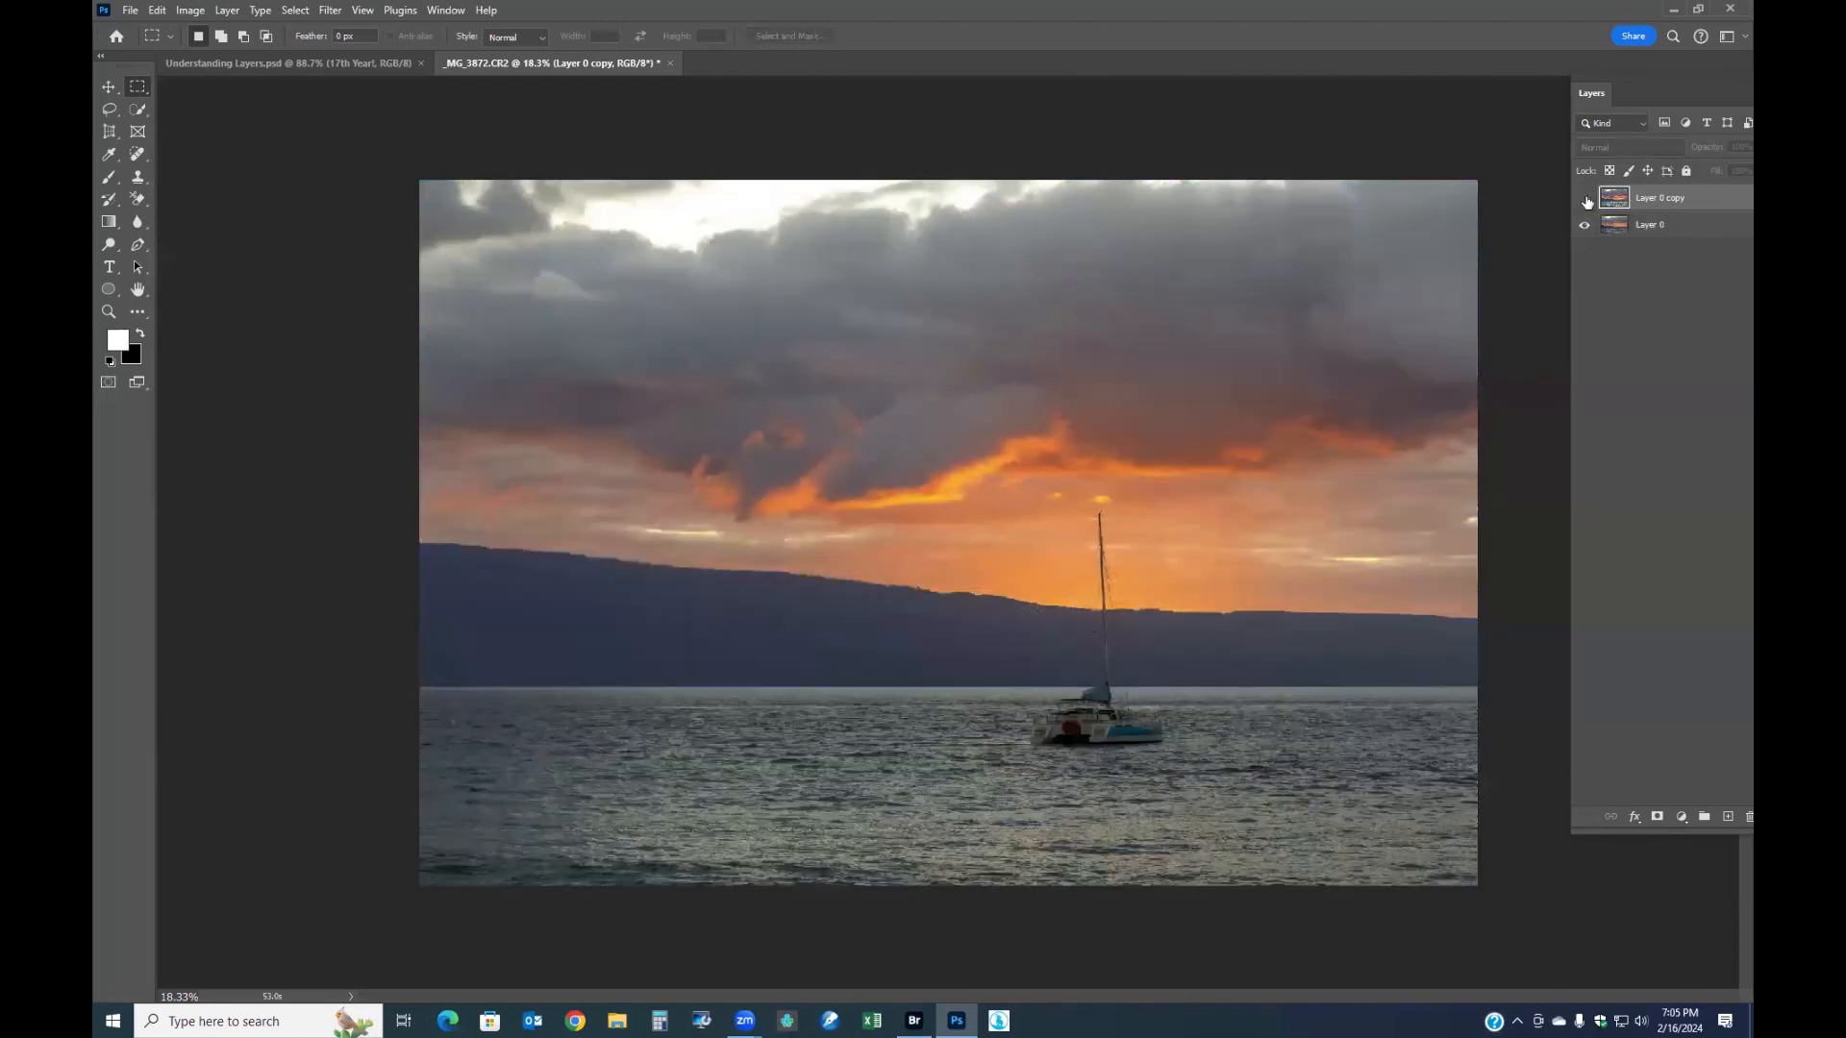
{"action": "left_click", "coordinate": [1584, 198]}
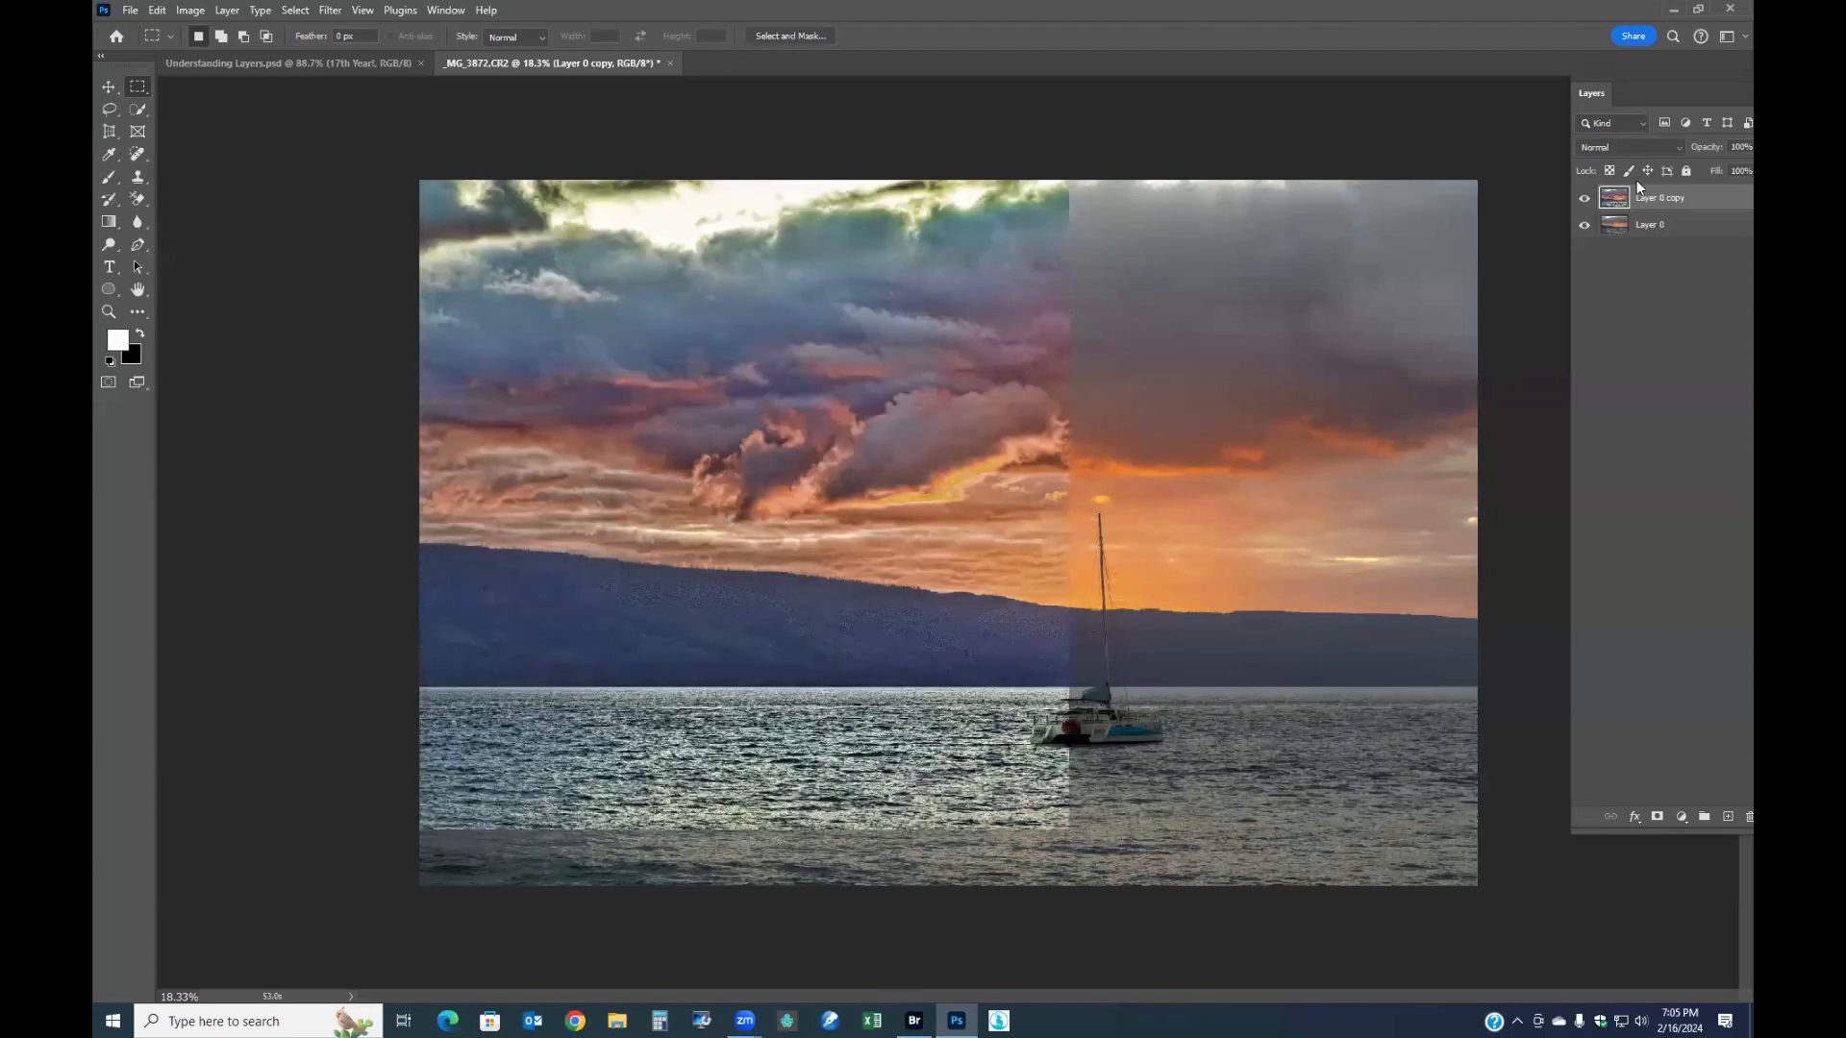
{"action": "left_click_drag", "start_coordinate": [1716, 154], "coordinate": [1542, 132]}
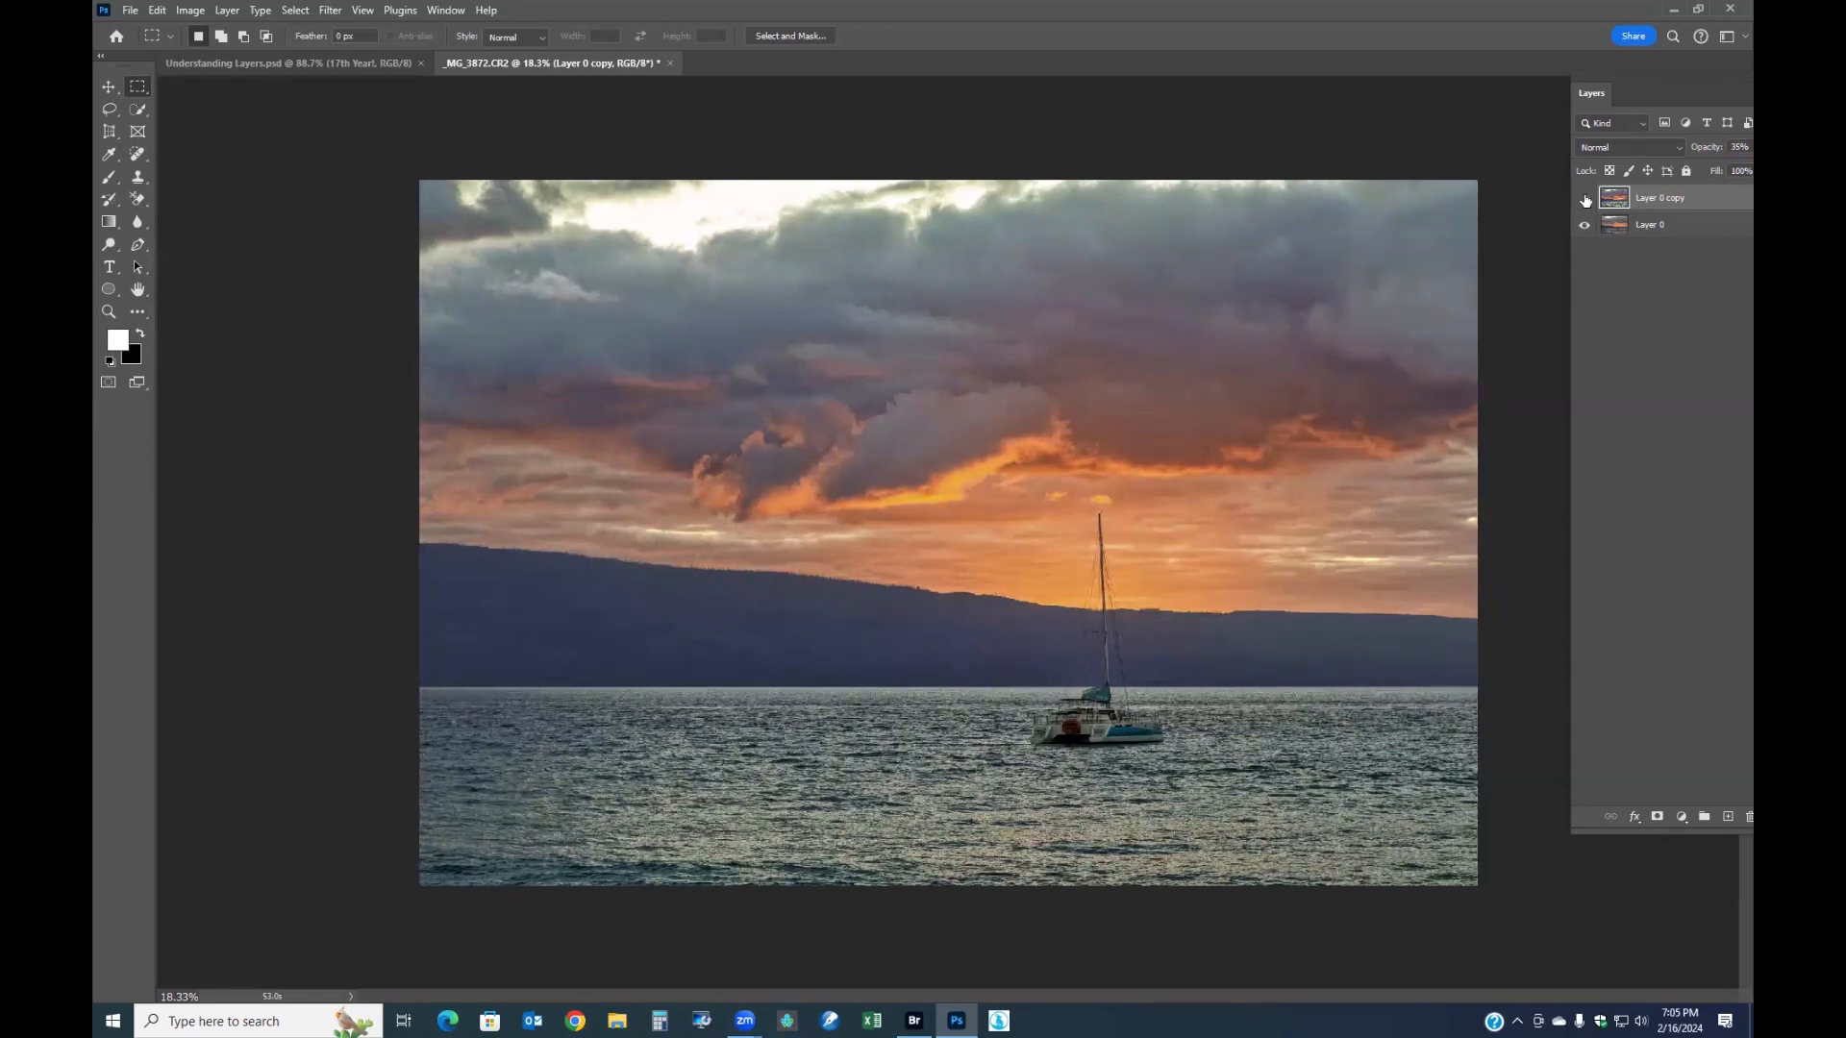
{"action": "left_click", "coordinate": [1584, 198]}
{"action": "left_click", "coordinate": [1584, 198]}
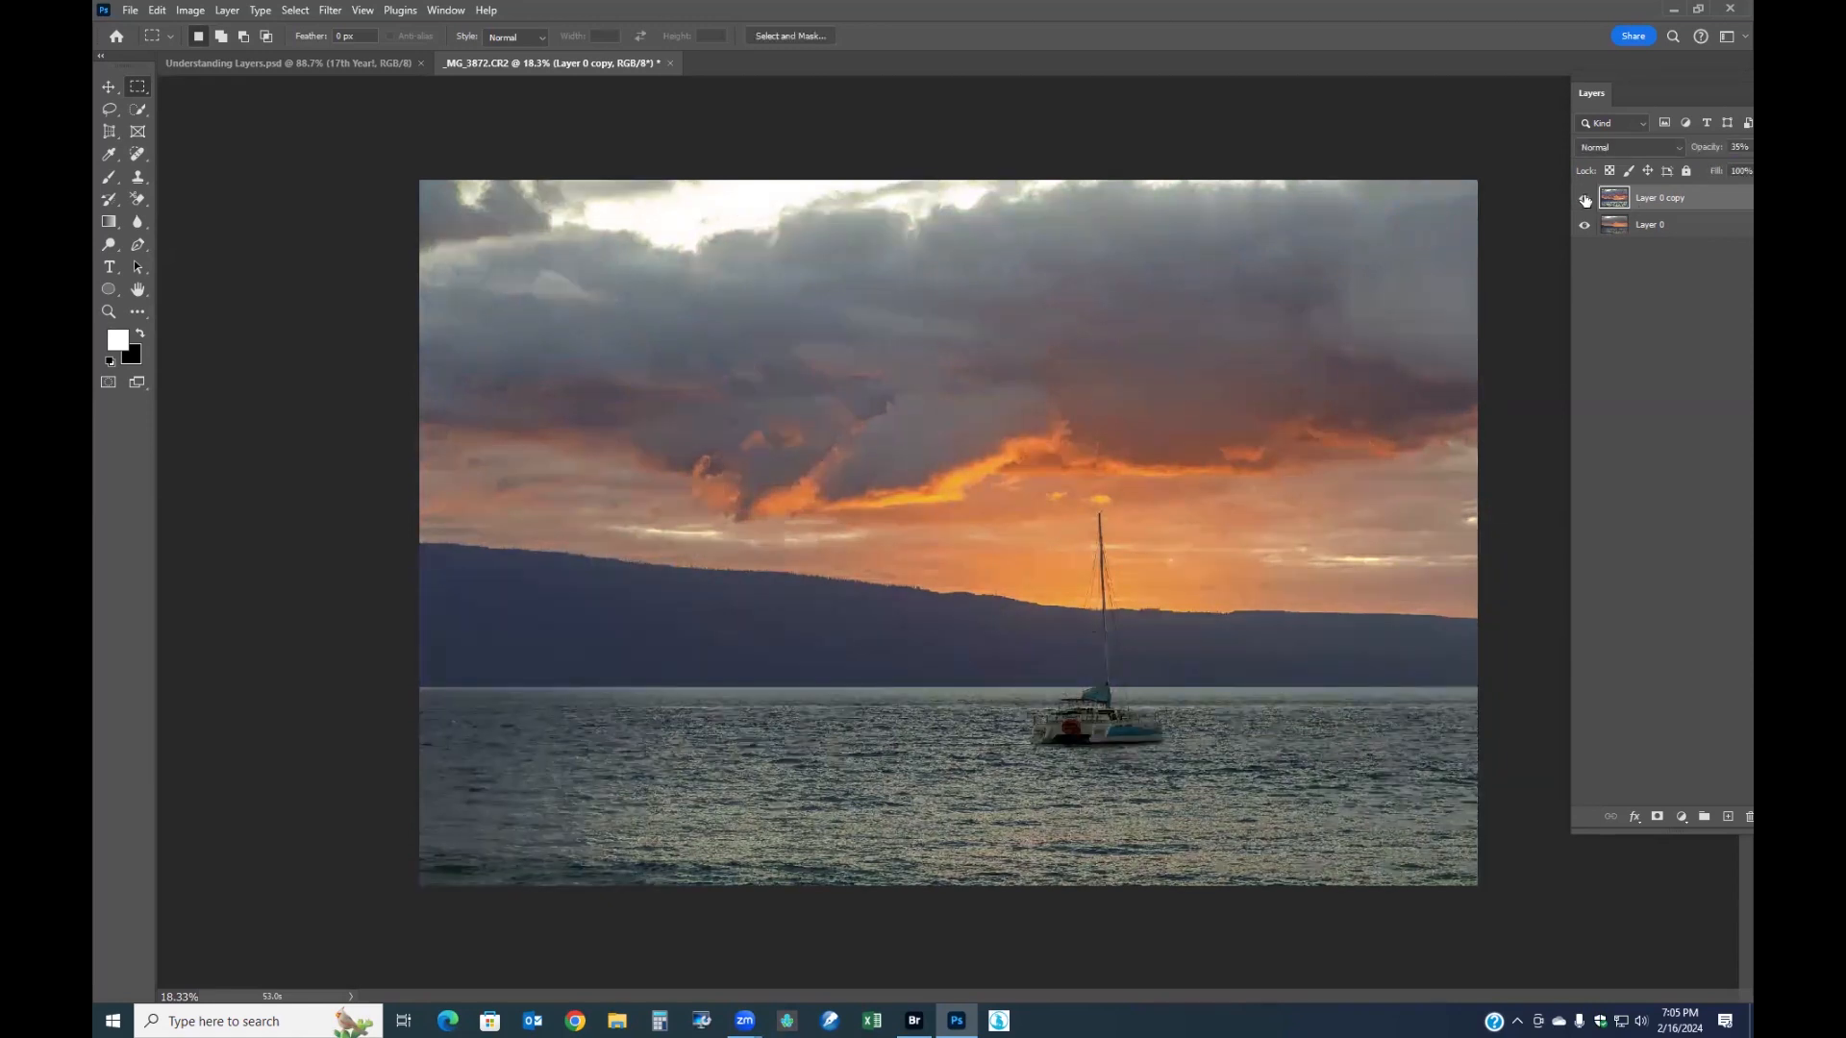
{"action": "left_click_drag", "start_coordinate": [1700, 154], "coordinate": [1702, 153]}
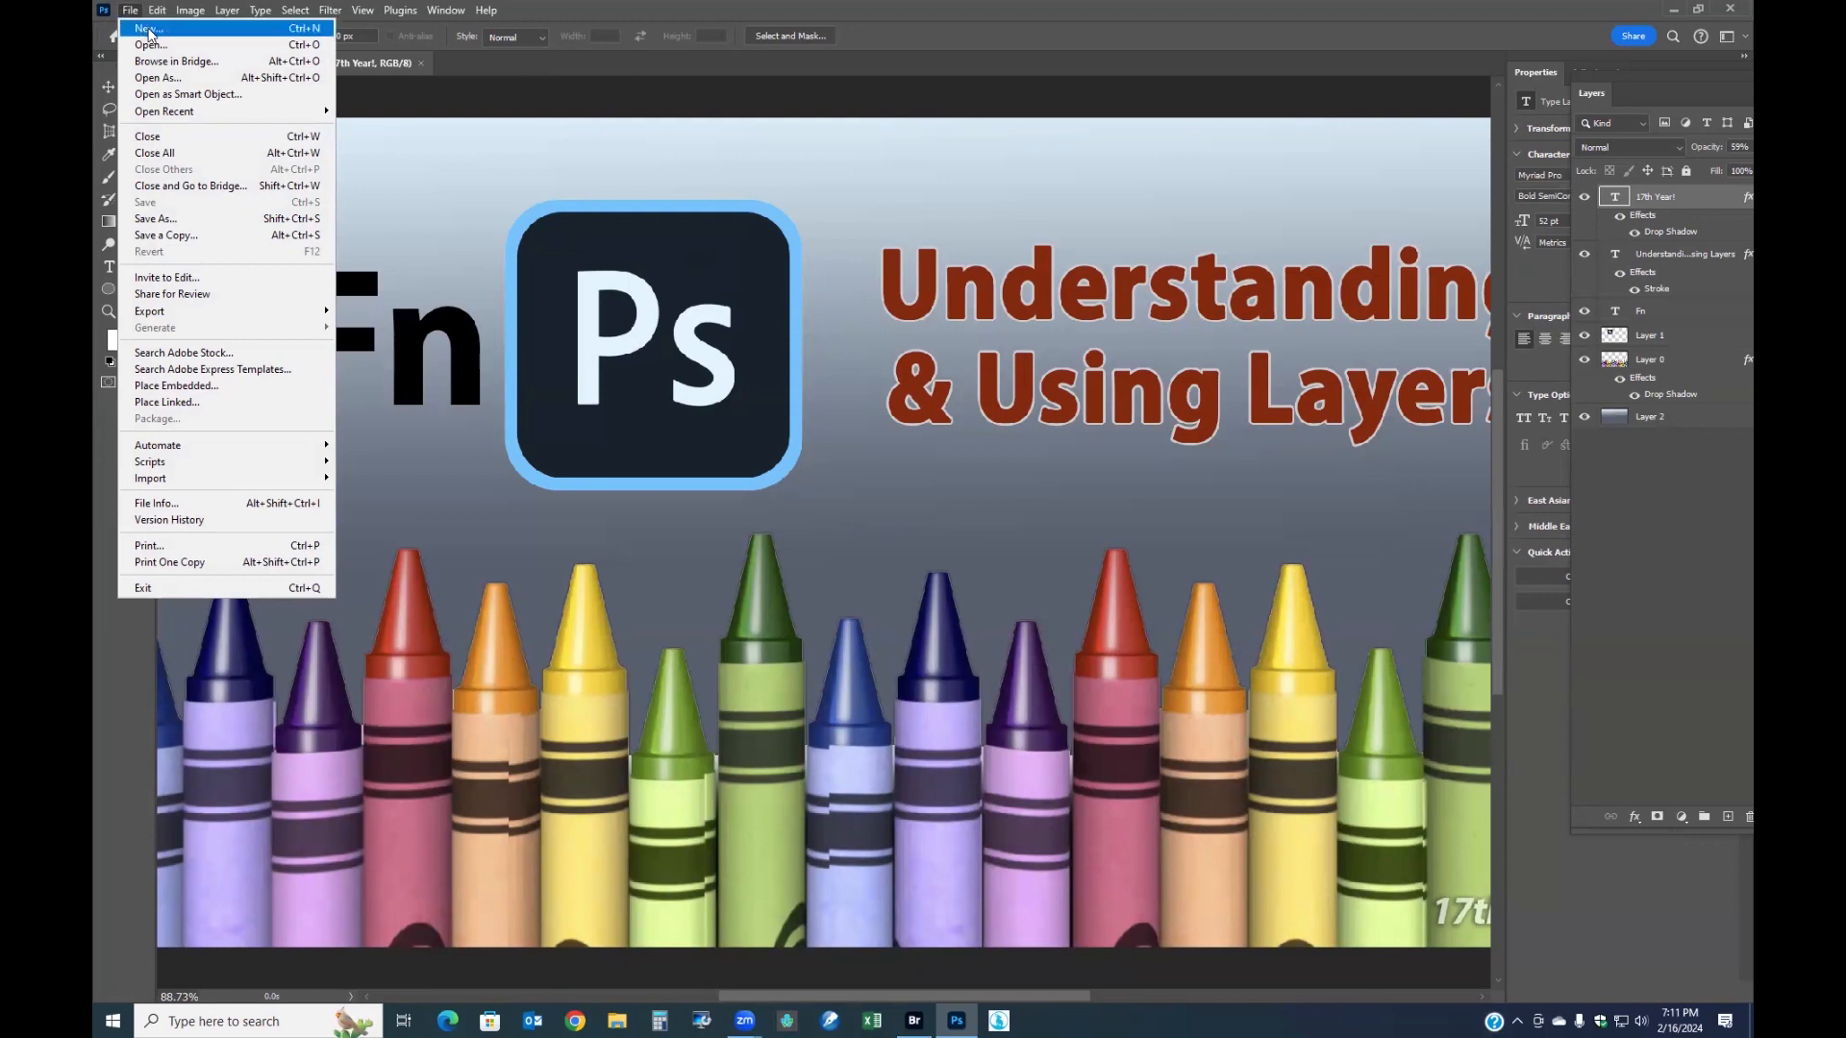
- Create a new 6 x 4 inch document at 300 pixels/inch with a white background and artboards turned off
{"action": "left_click", "coordinate": [149, 30]}
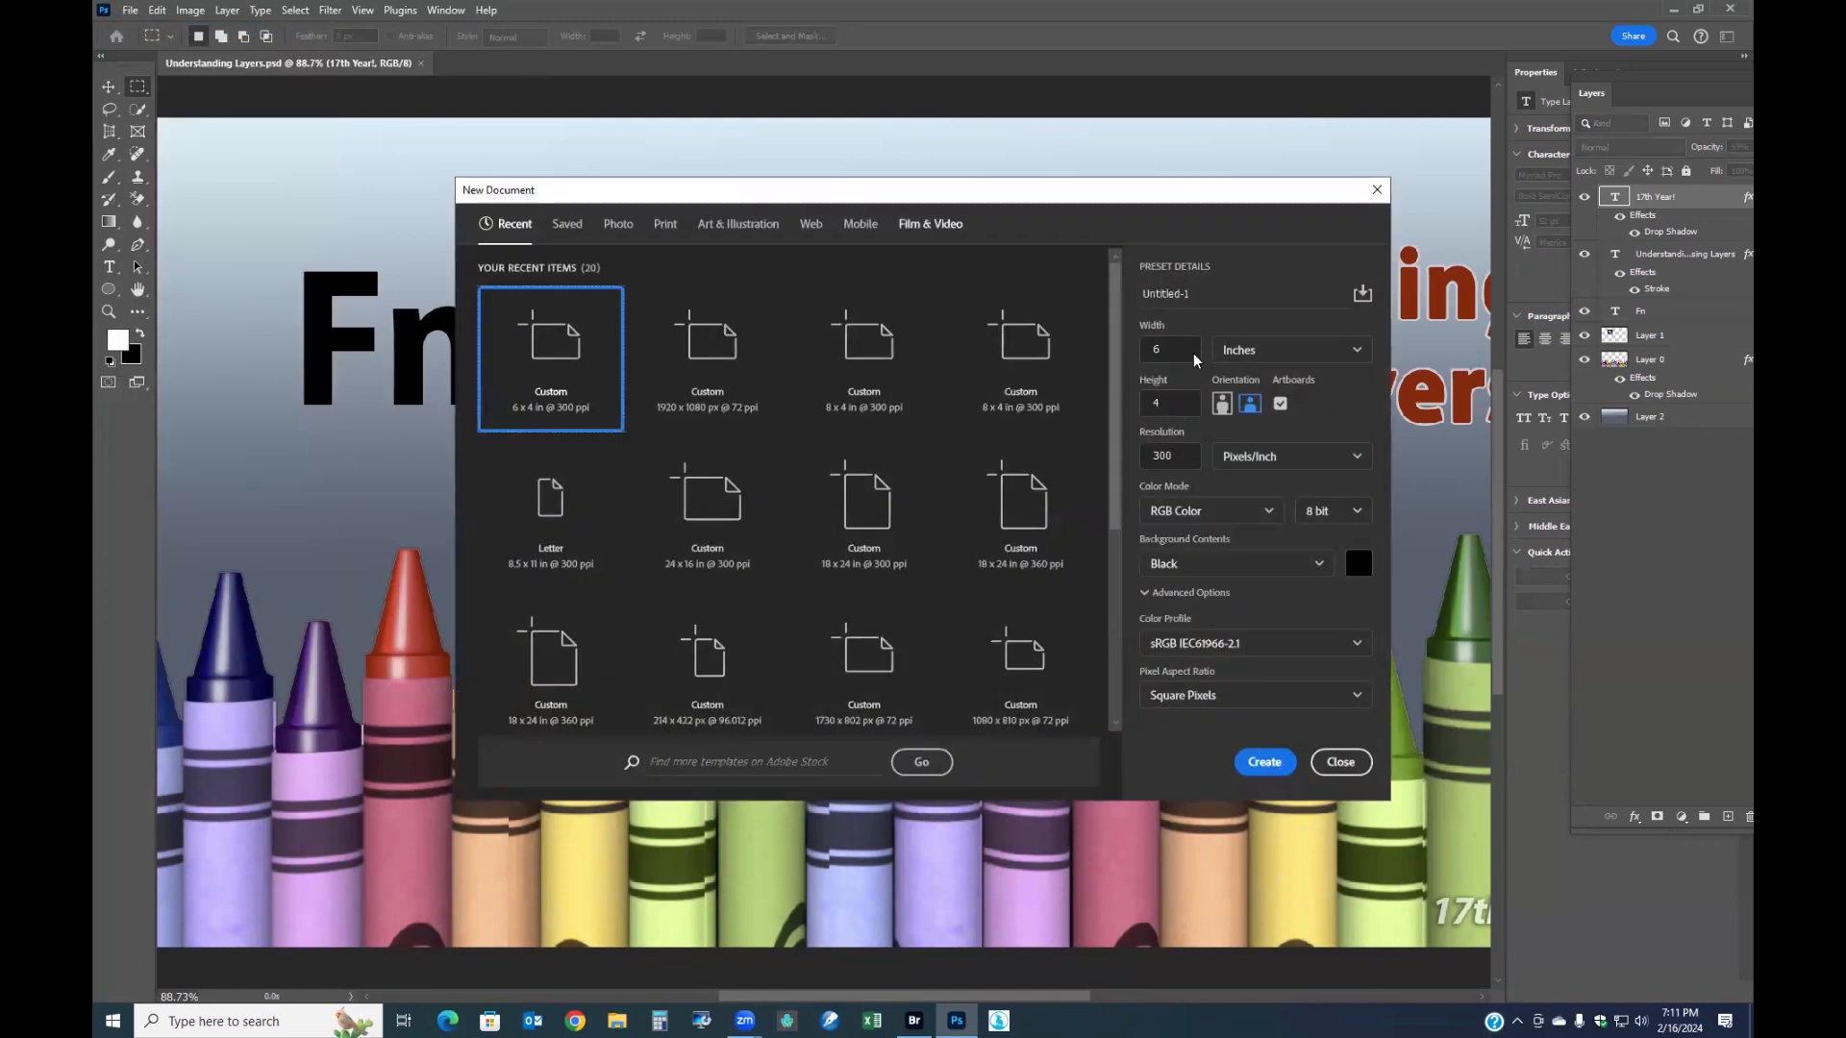
{"action": "left_click", "coordinate": [1282, 404]}
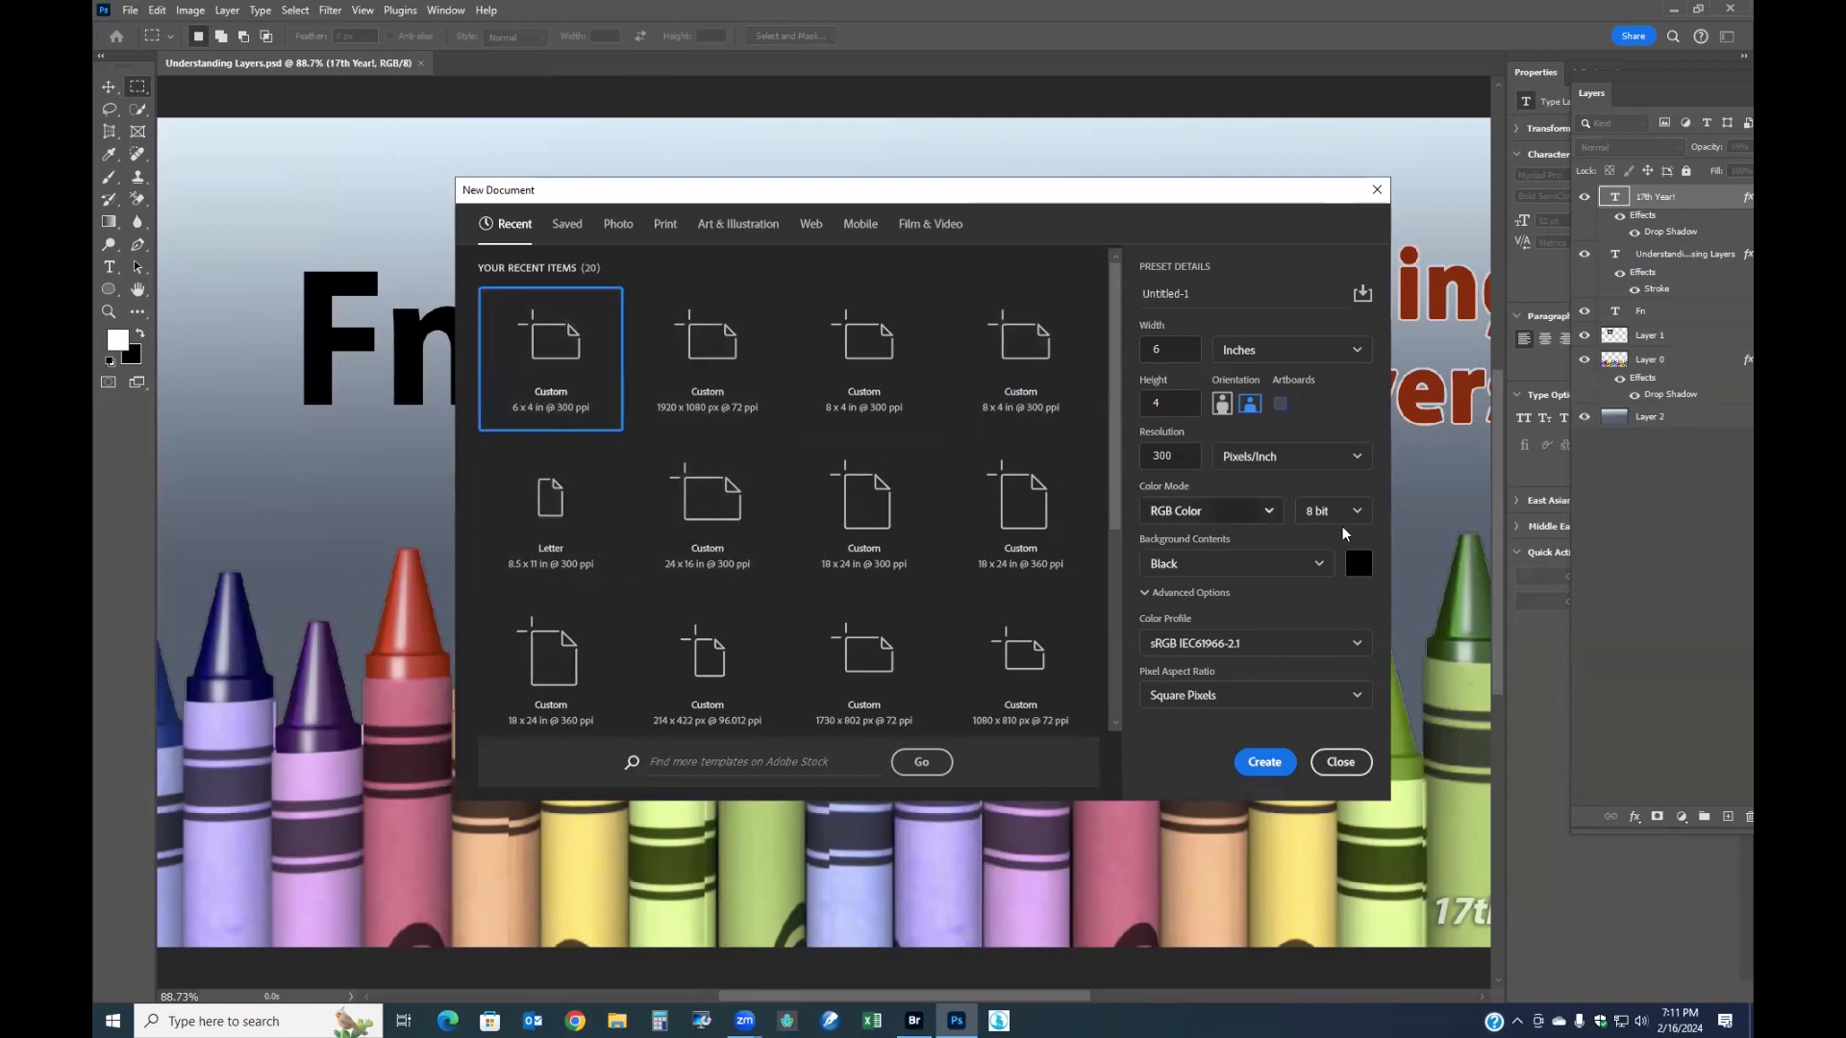
{"action": "left_click", "coordinate": [1316, 569]}
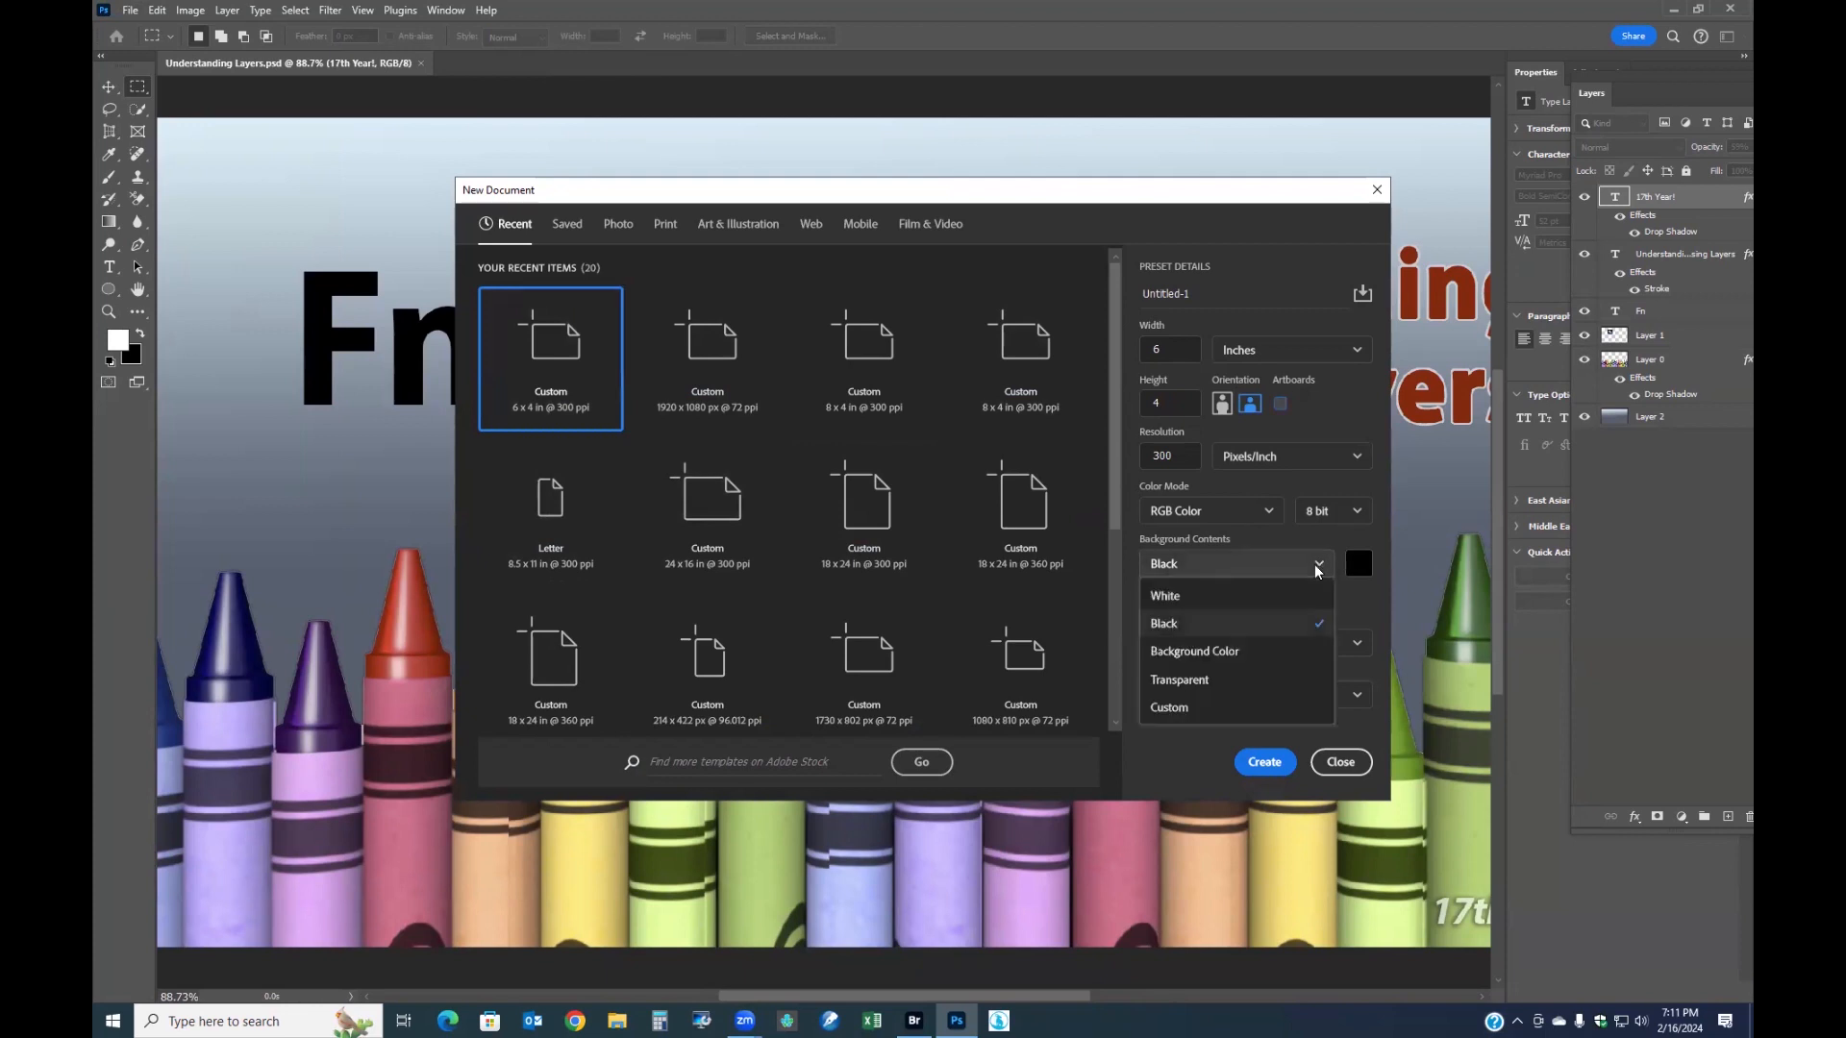
{"action": "left_click", "coordinate": [1195, 596]}
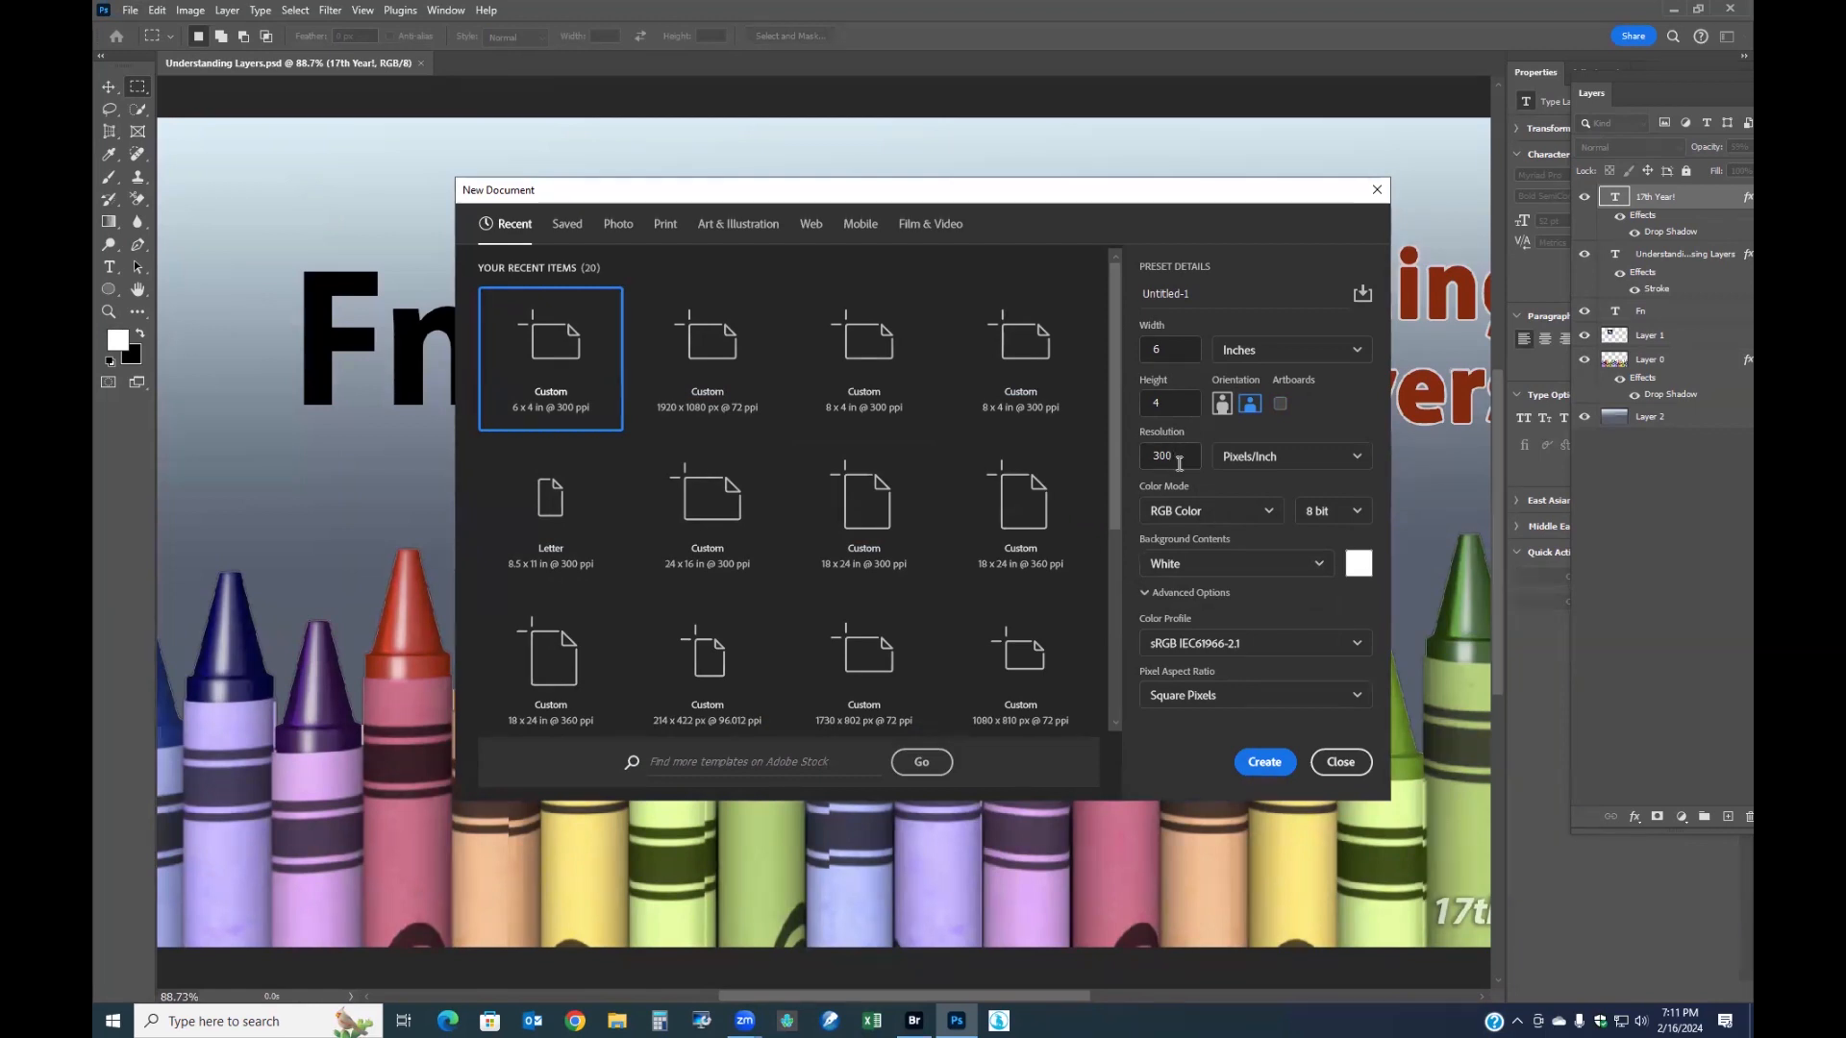
{"action": "left_click", "coordinate": [1261, 760]}
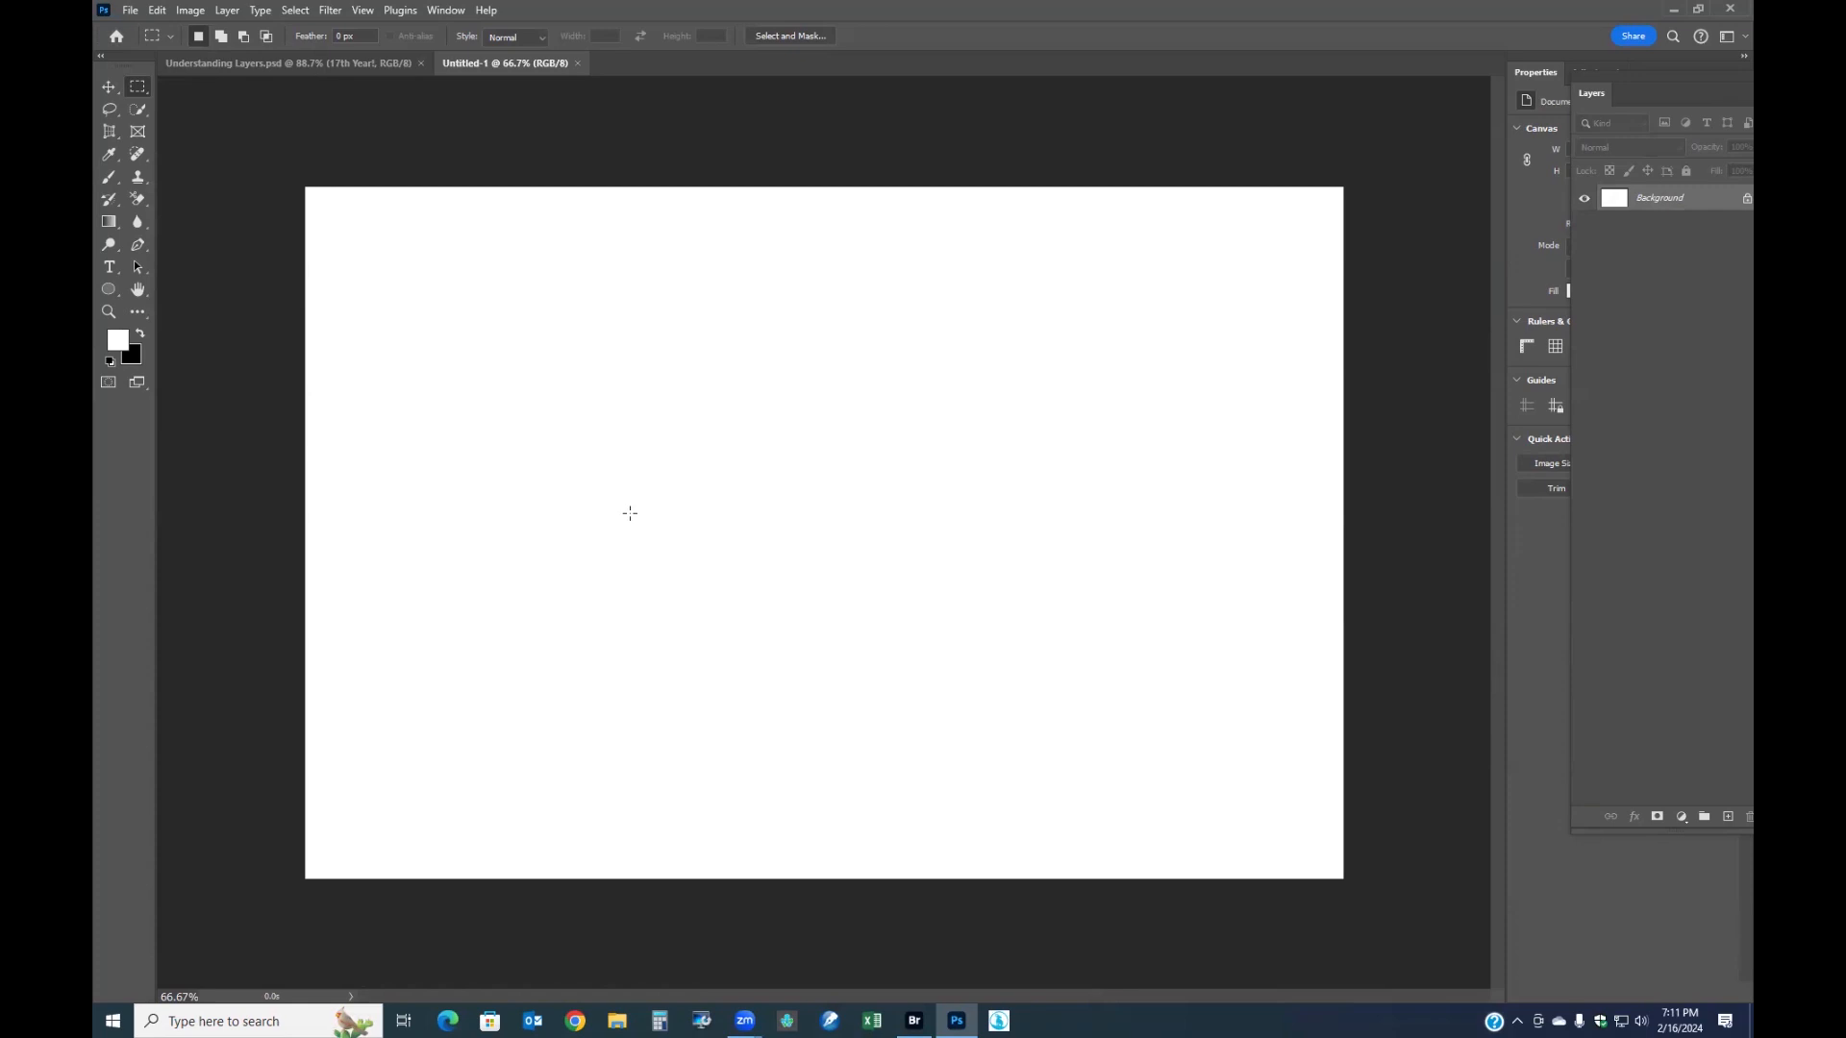
- Switch to Adobe Bridge, find the sun-ray sailboat photo _MG_3850.psd in the 2024 Hawaii folder, and open it in Photoshop
{"action": "left_click", "coordinate": [915, 1019]}
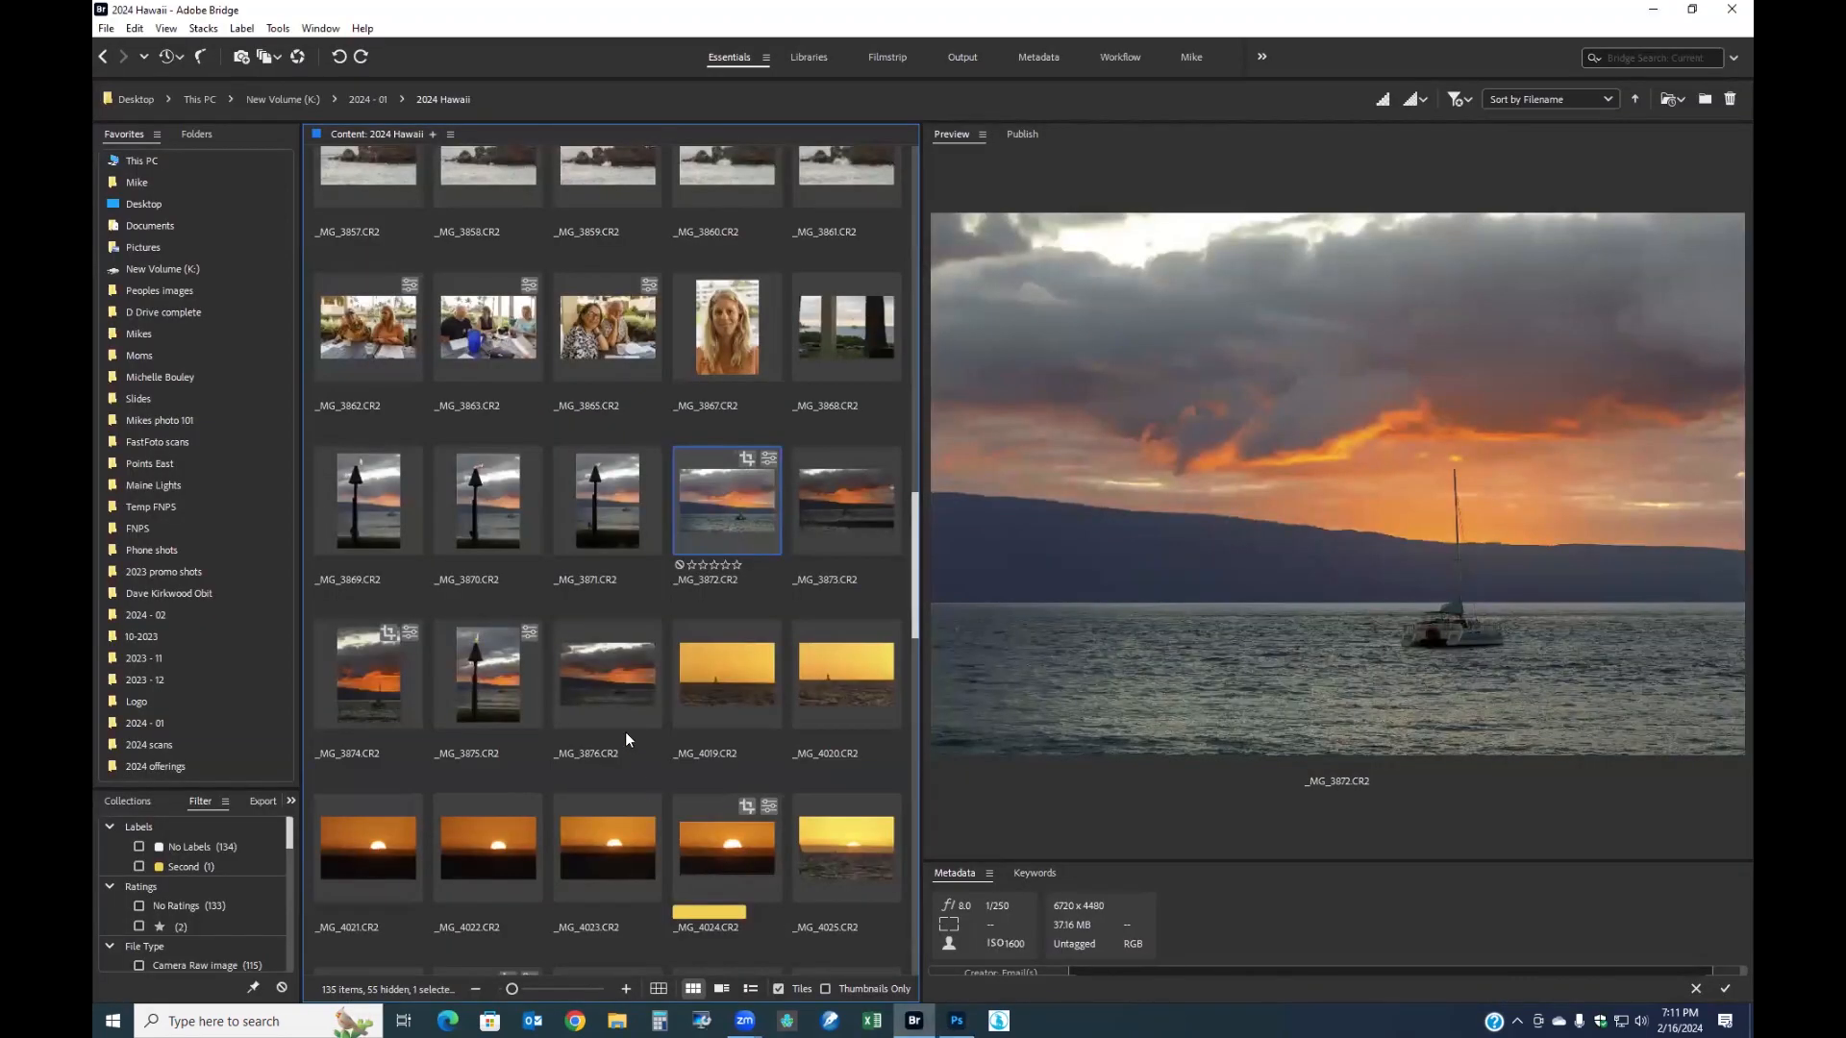
{"action": "scroll", "coordinate": [617, 701], "scroll_direction": "down", "scroll_amount": 4}
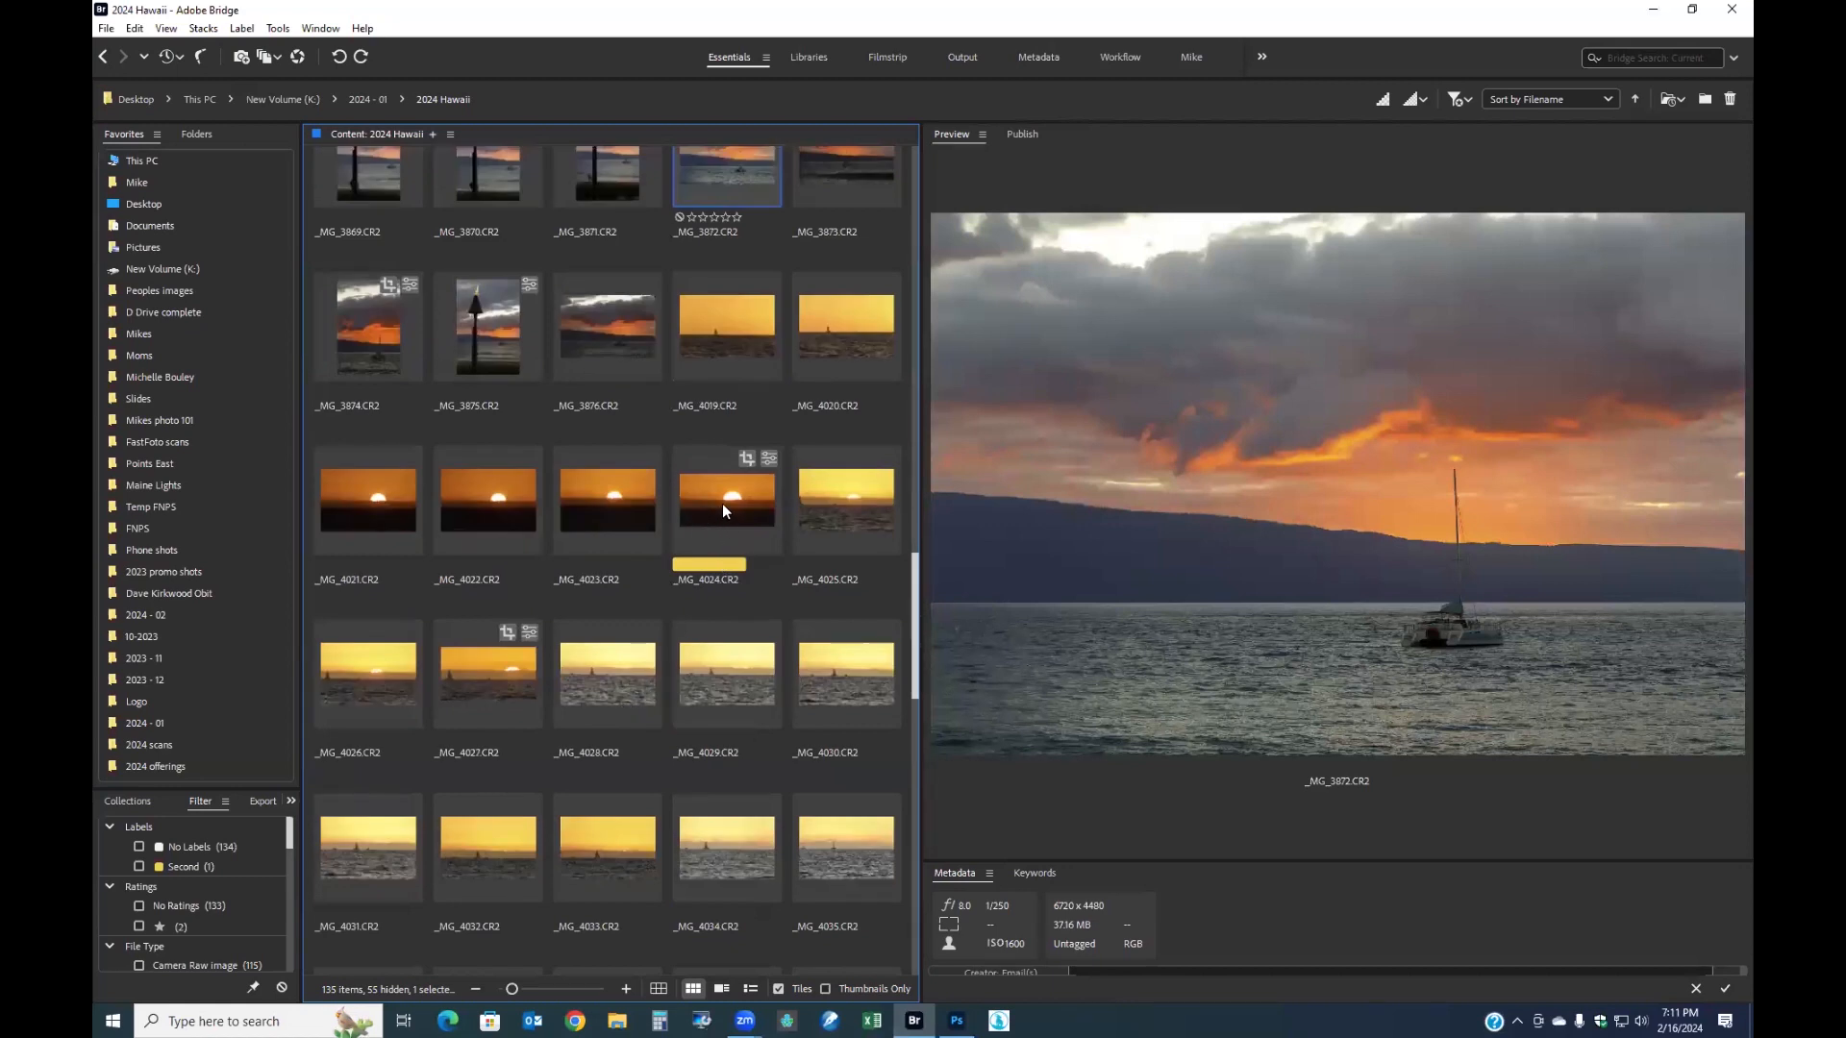
{"action": "scroll", "coordinate": [723, 500], "scroll_direction": "up", "scroll_amount": 10}
{"action": "left_click", "coordinate": [724, 563]}
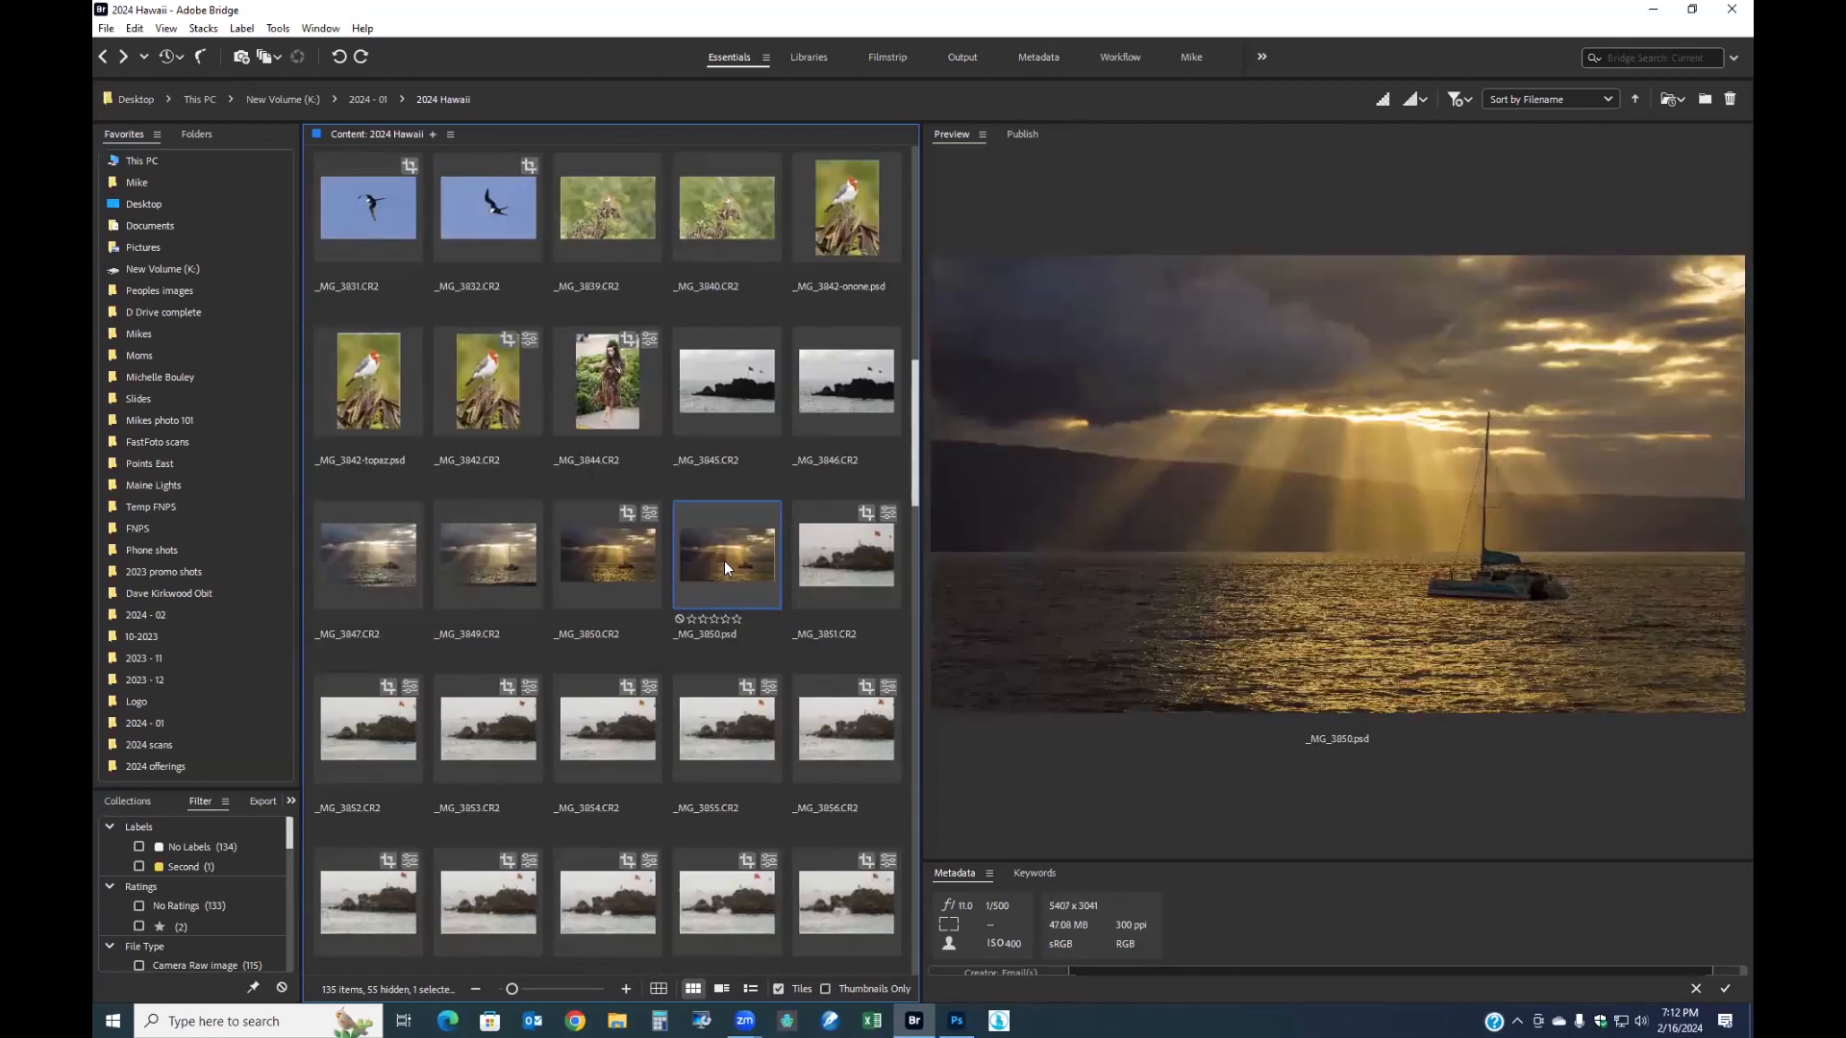
{"action": "double_click", "coordinate": [724, 561]}
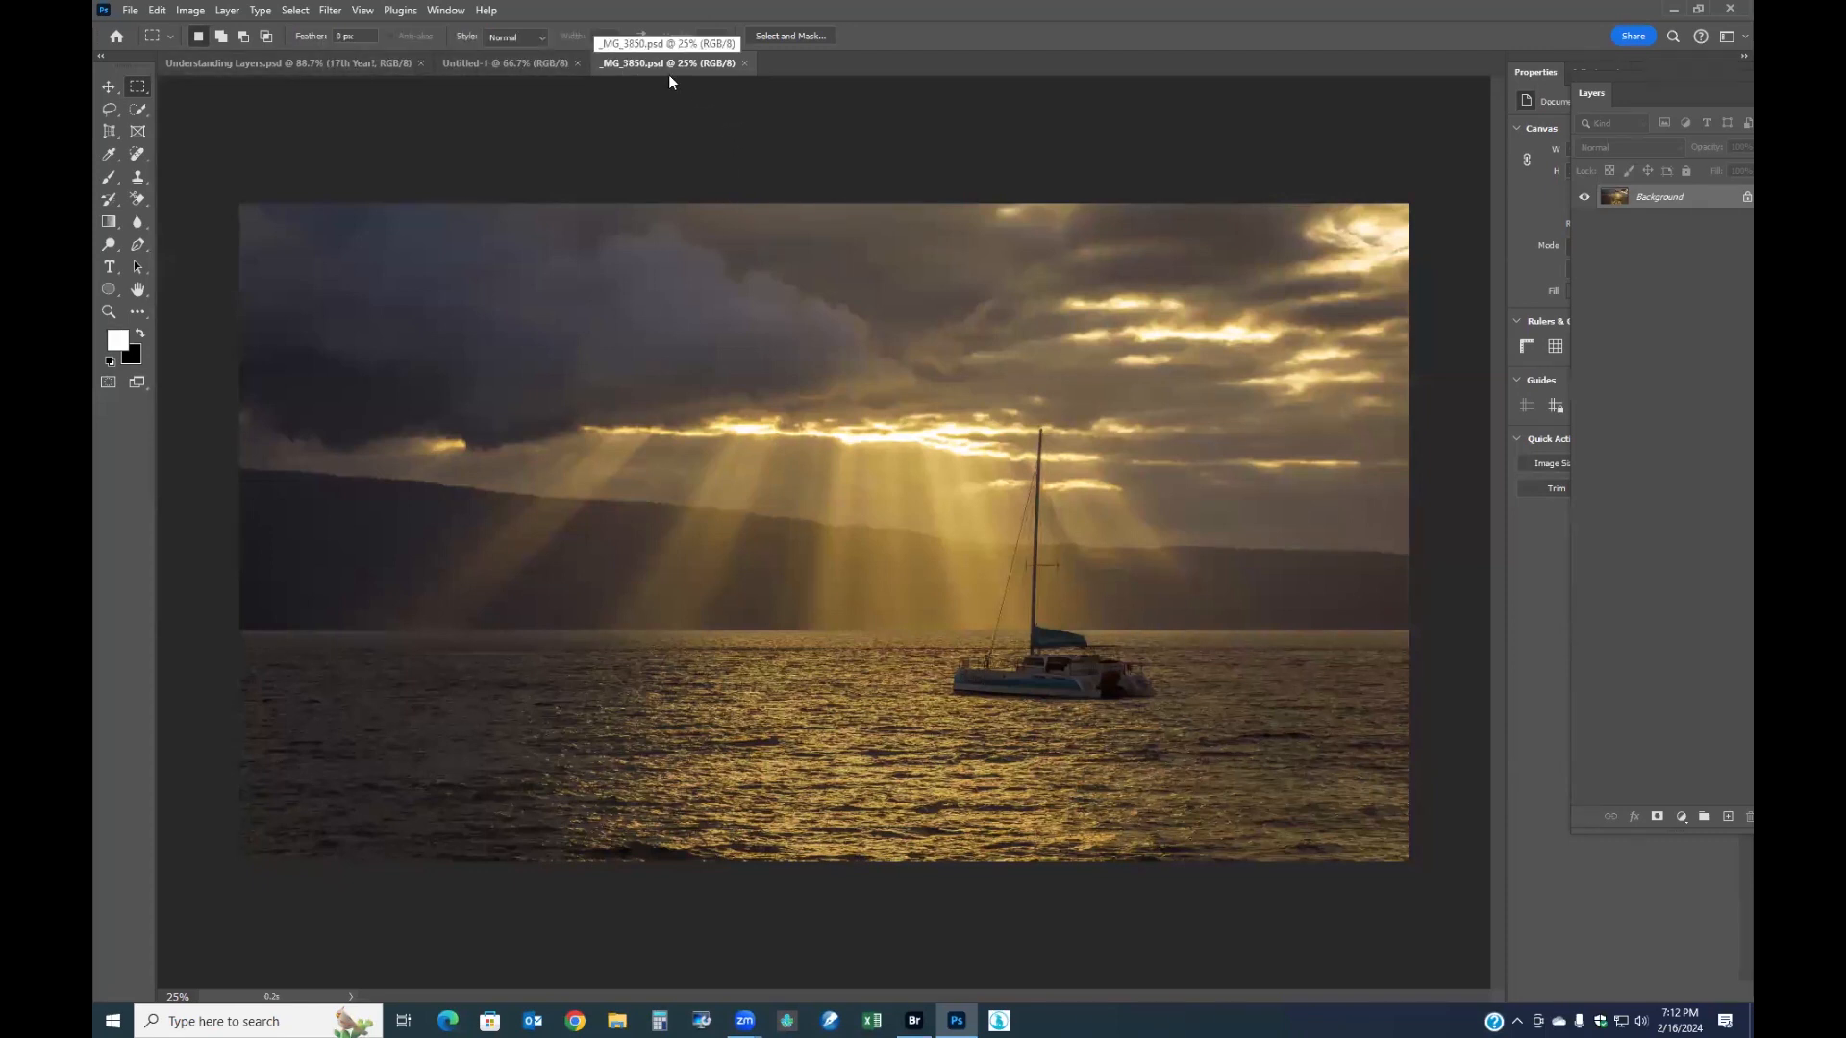
- Float the _MG_3850.psd window, copy its Background layer into the blank Untitled-1 document, and close the source photo
{"action": "left_click", "coordinate": [529, 70]}
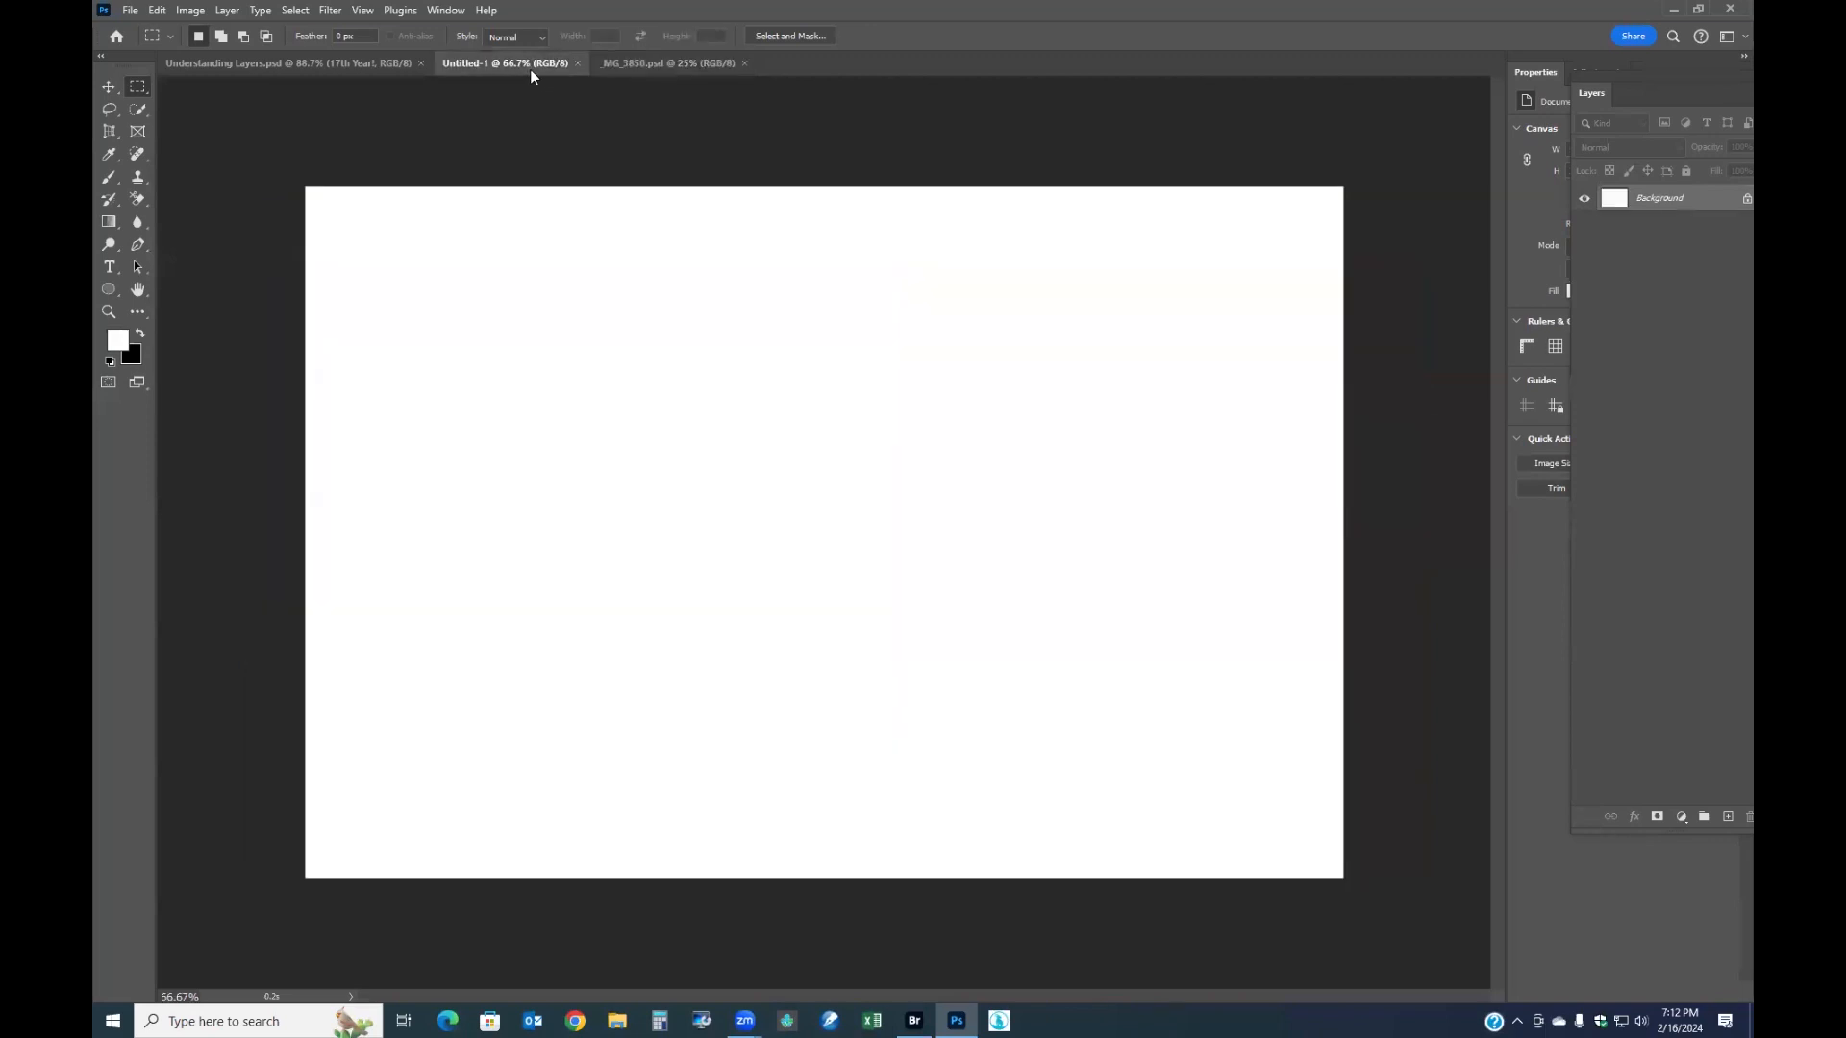
{"action": "left_click", "coordinate": [665, 63]}
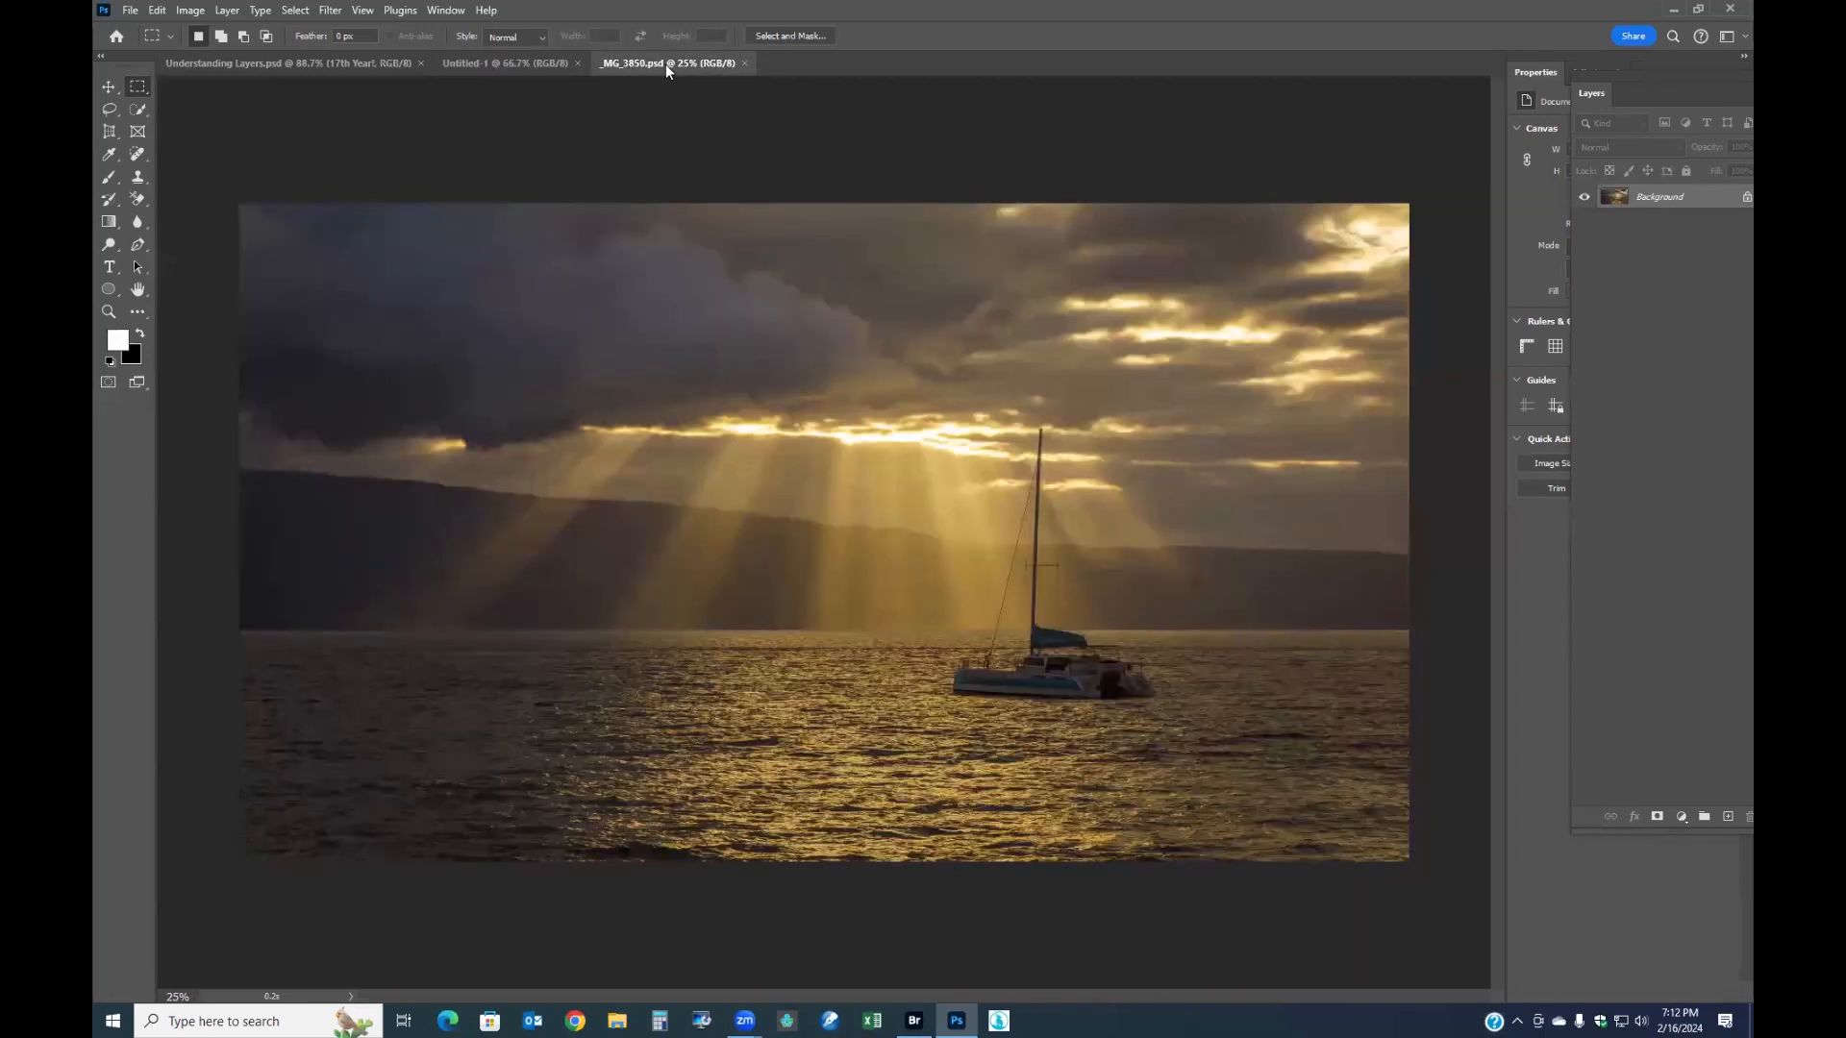
{"action": "left_click_drag", "start_coordinate": [665, 64], "coordinate": [469, 639]}
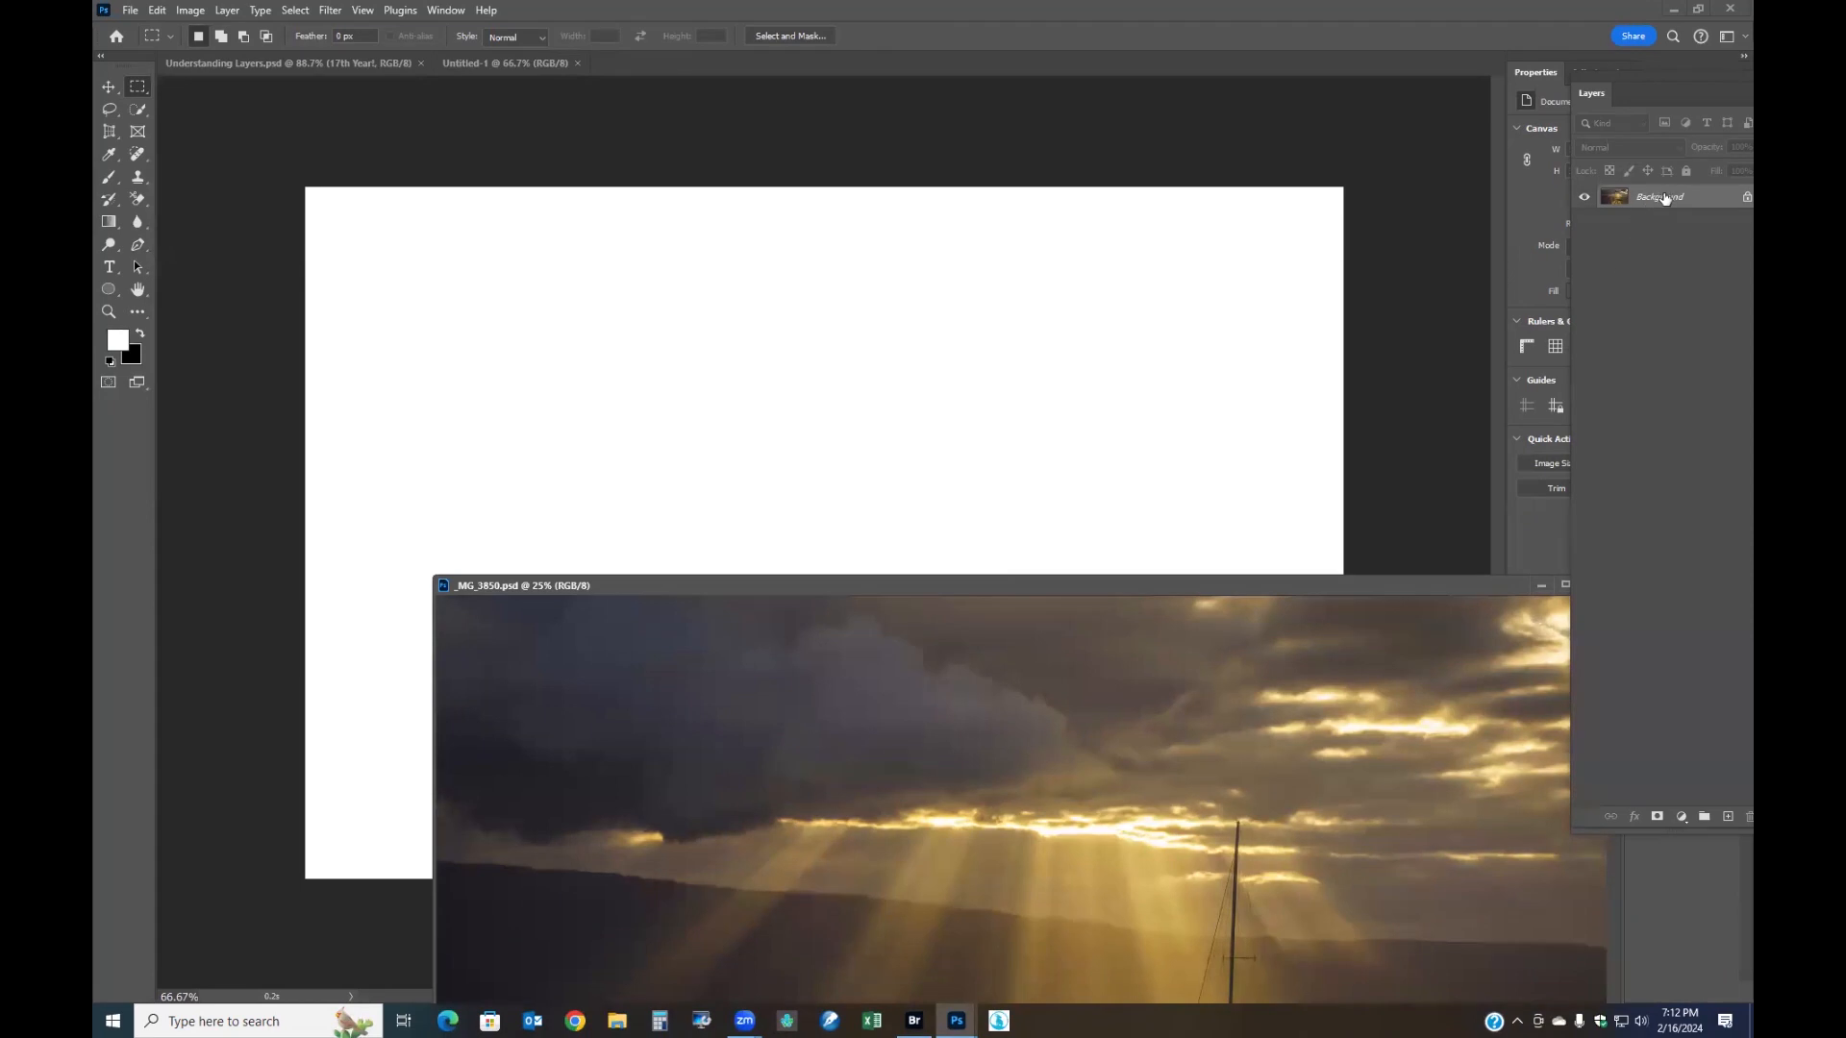
{"action": "left_click_drag", "start_coordinate": [1662, 198], "coordinate": [825, 430]}
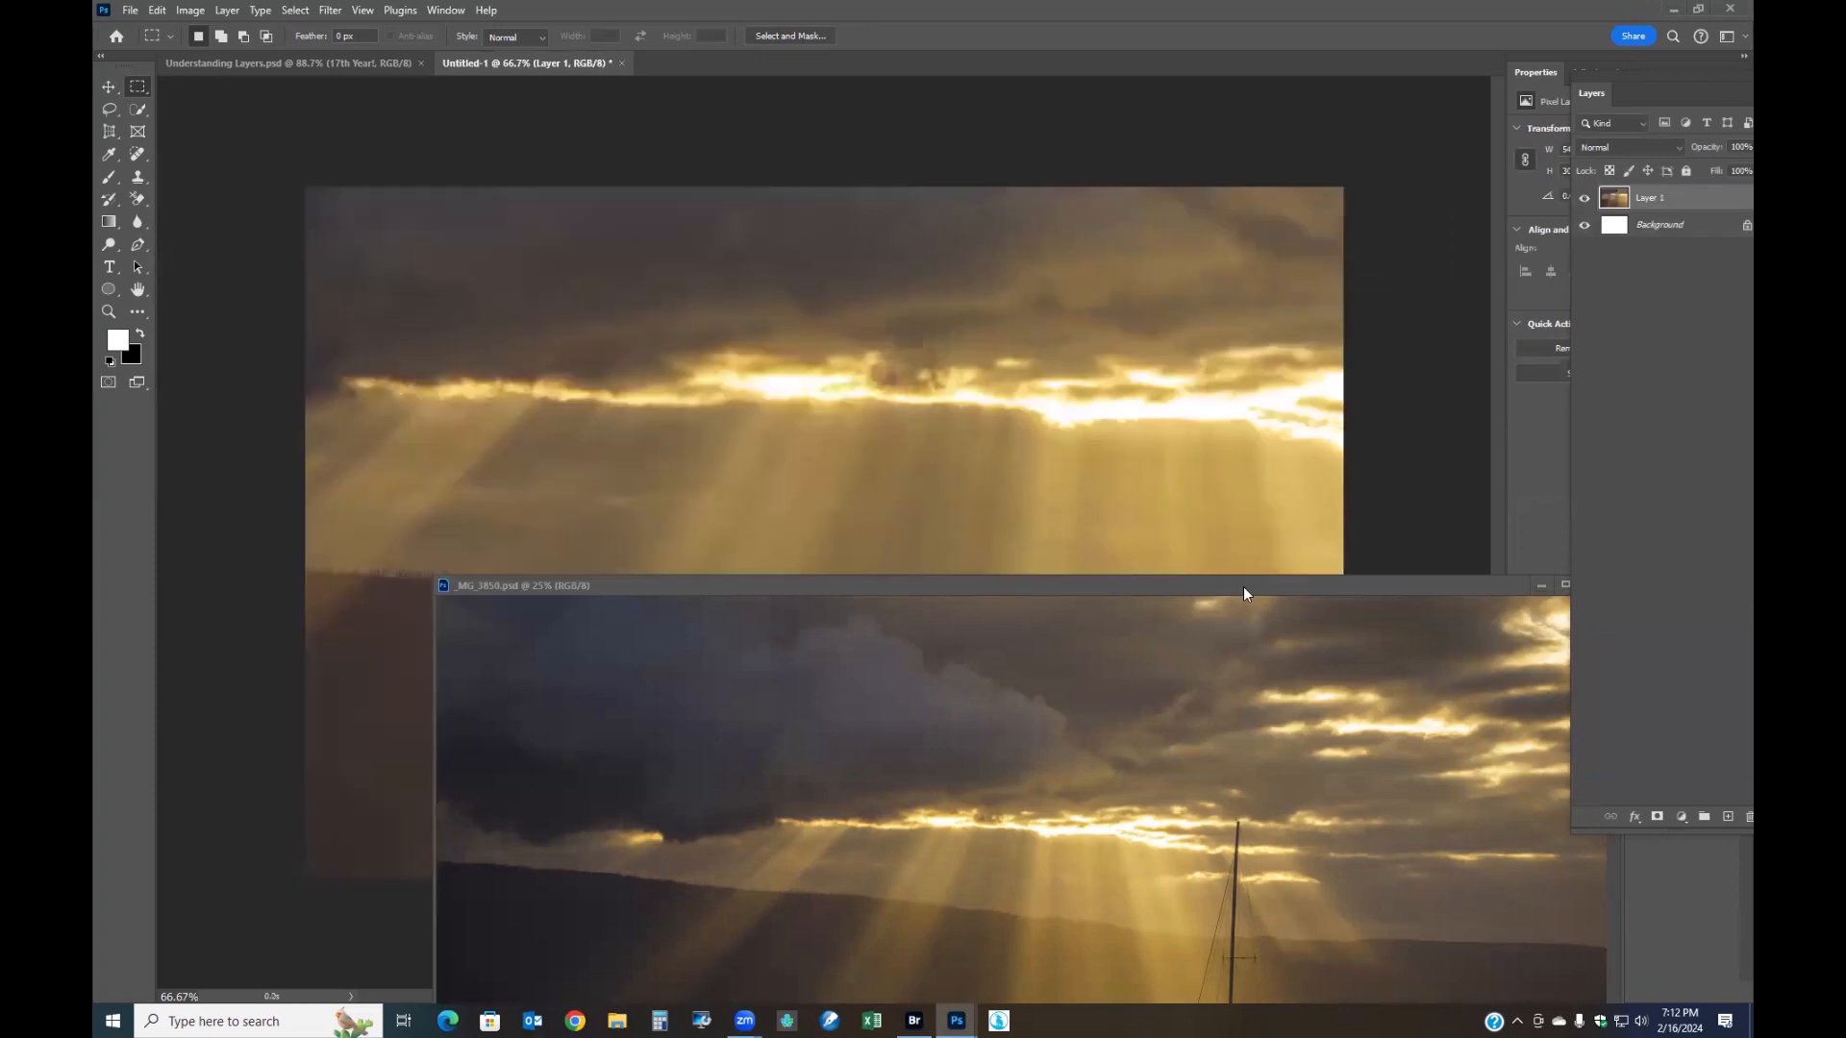
{"action": "left_click_drag", "start_coordinate": [1481, 589], "coordinate": [1331, 594]}
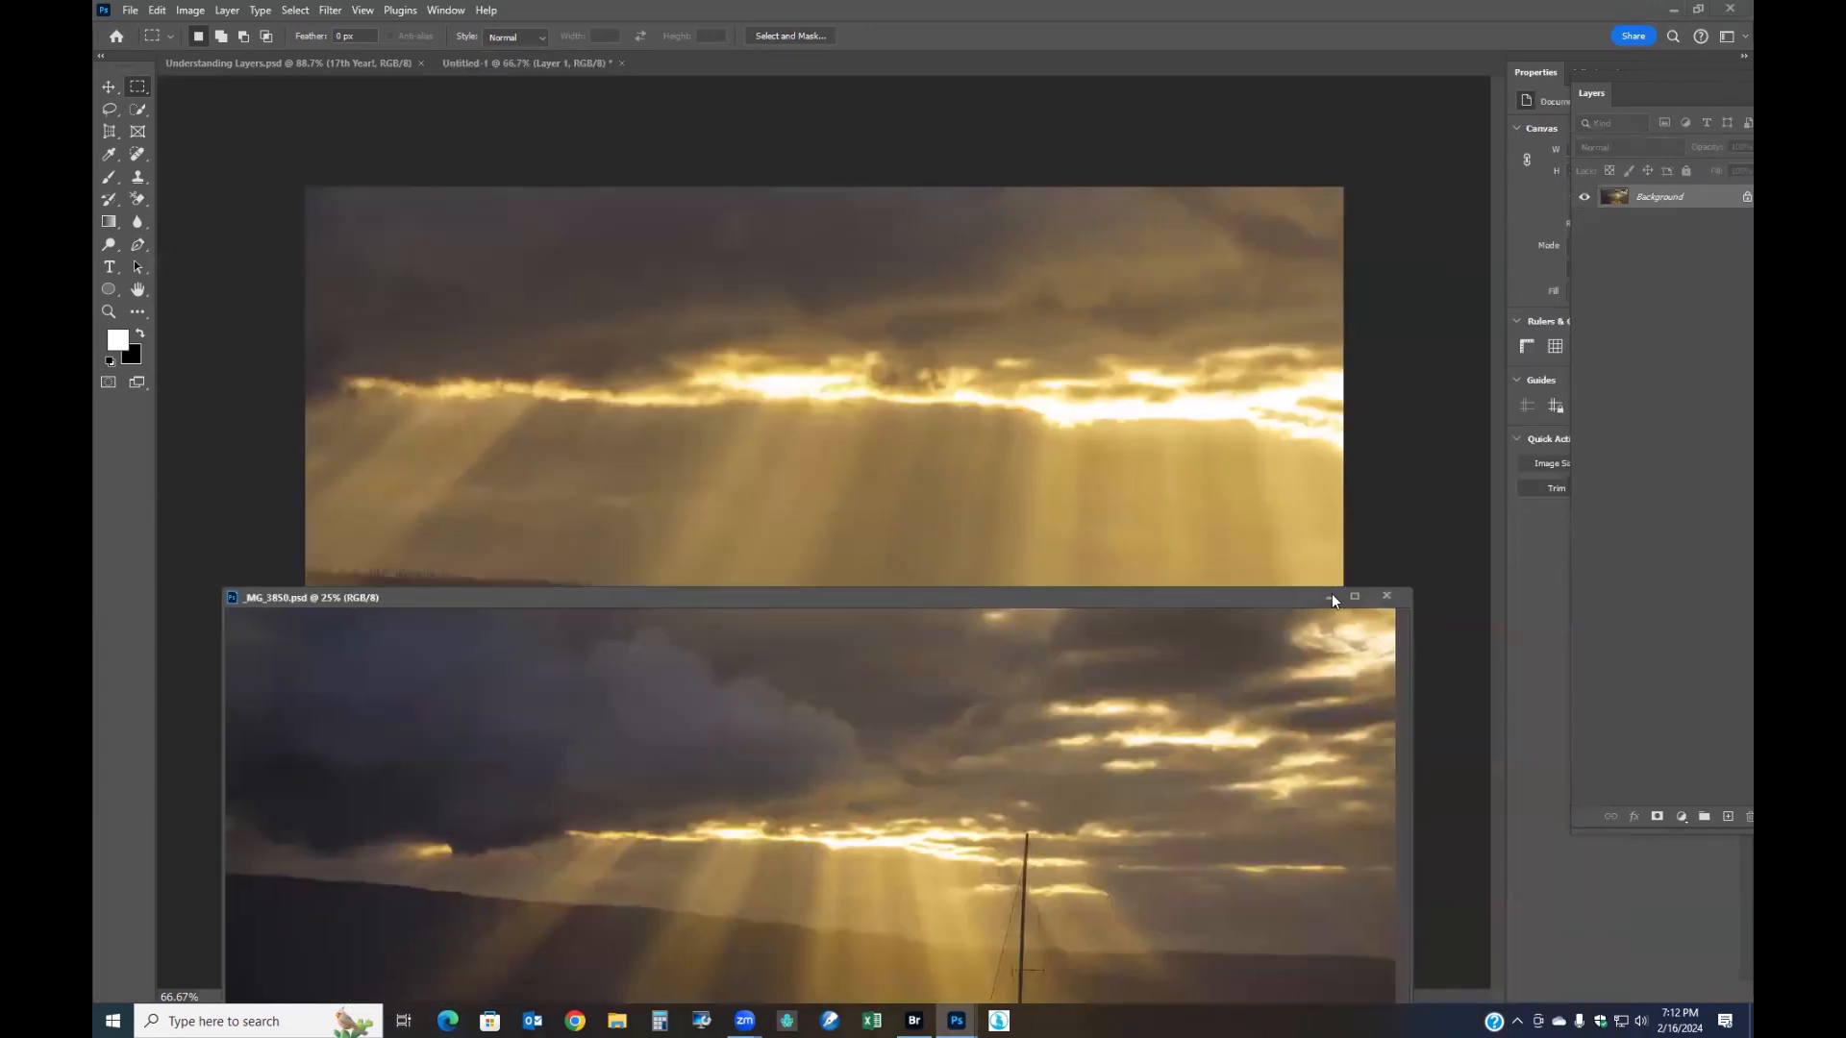
{"action": "left_click", "coordinate": [1385, 597]}
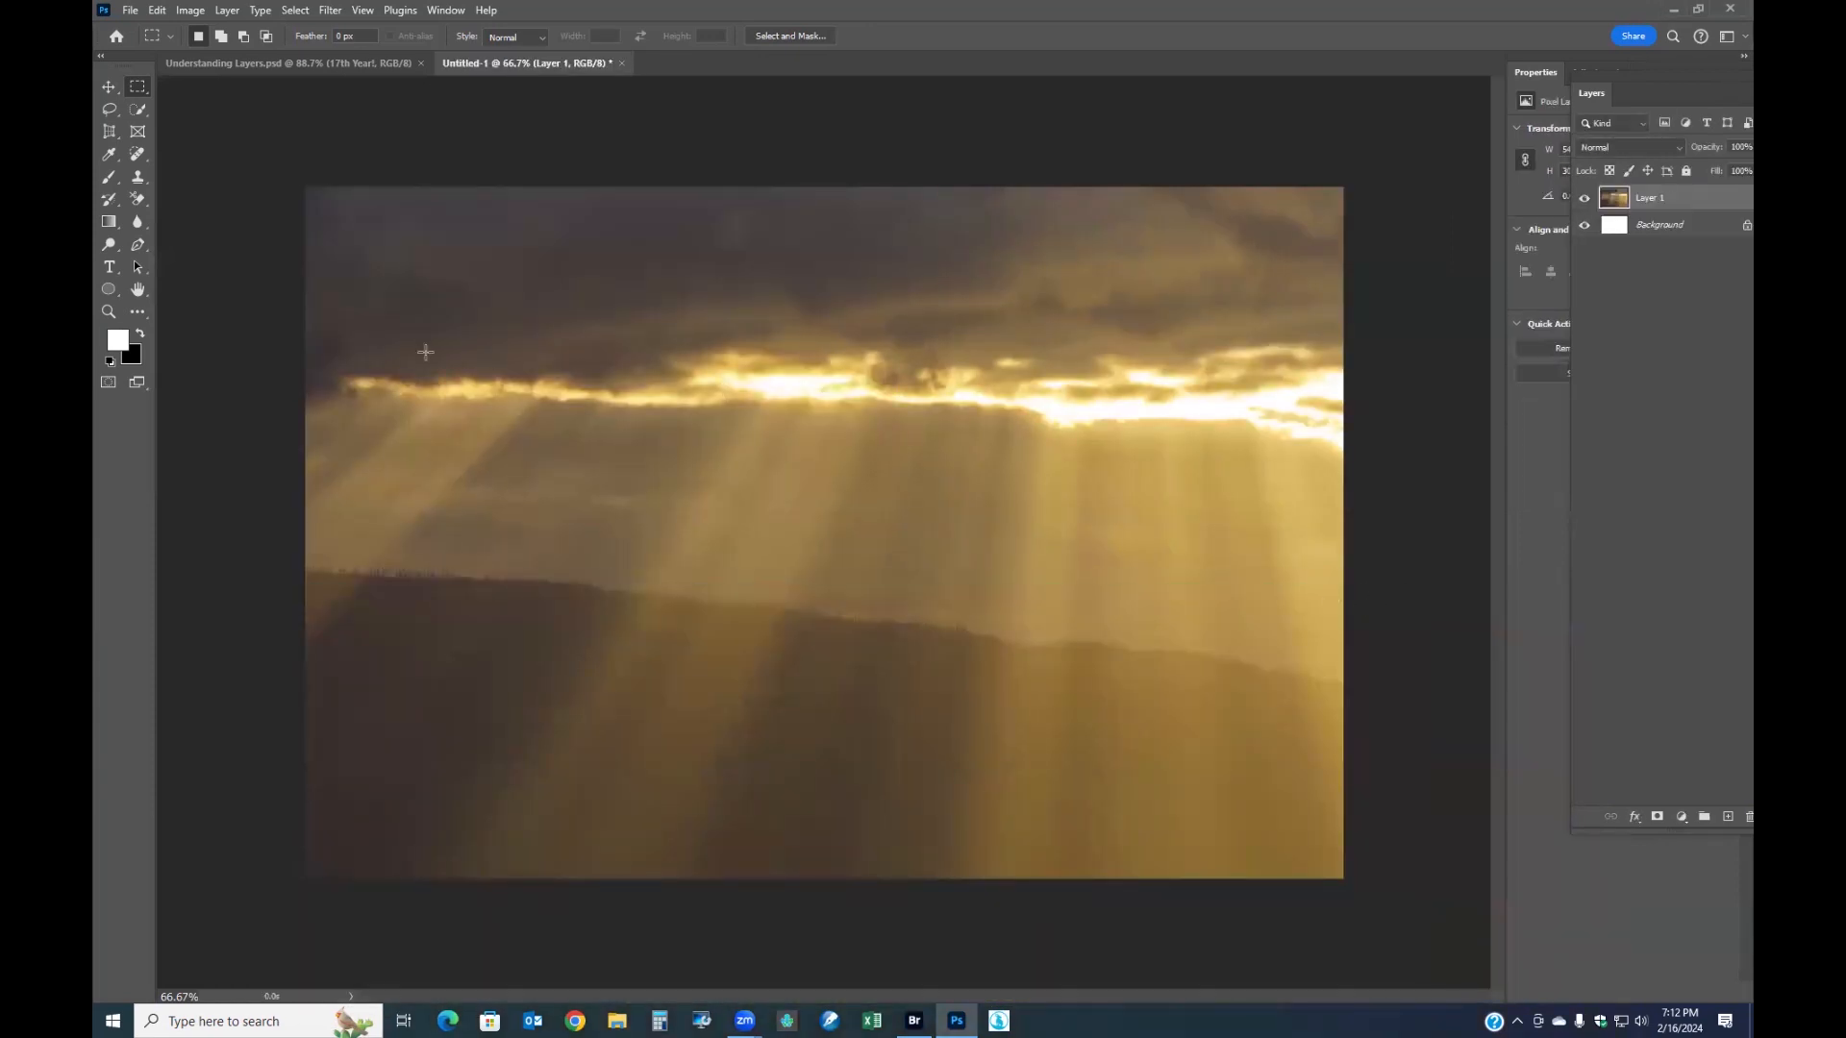
- Scale the sailboat photo layer down proportionally with Free Transform and place it in the lower-right area of the white canvas
{"action": "right_click", "coordinate": [779, 482]}
{"action": "left_click", "coordinate": [832, 645]}
{"action": "scroll", "coordinate": [834, 638], "scroll_direction": "down", "scroll_amount": 5}
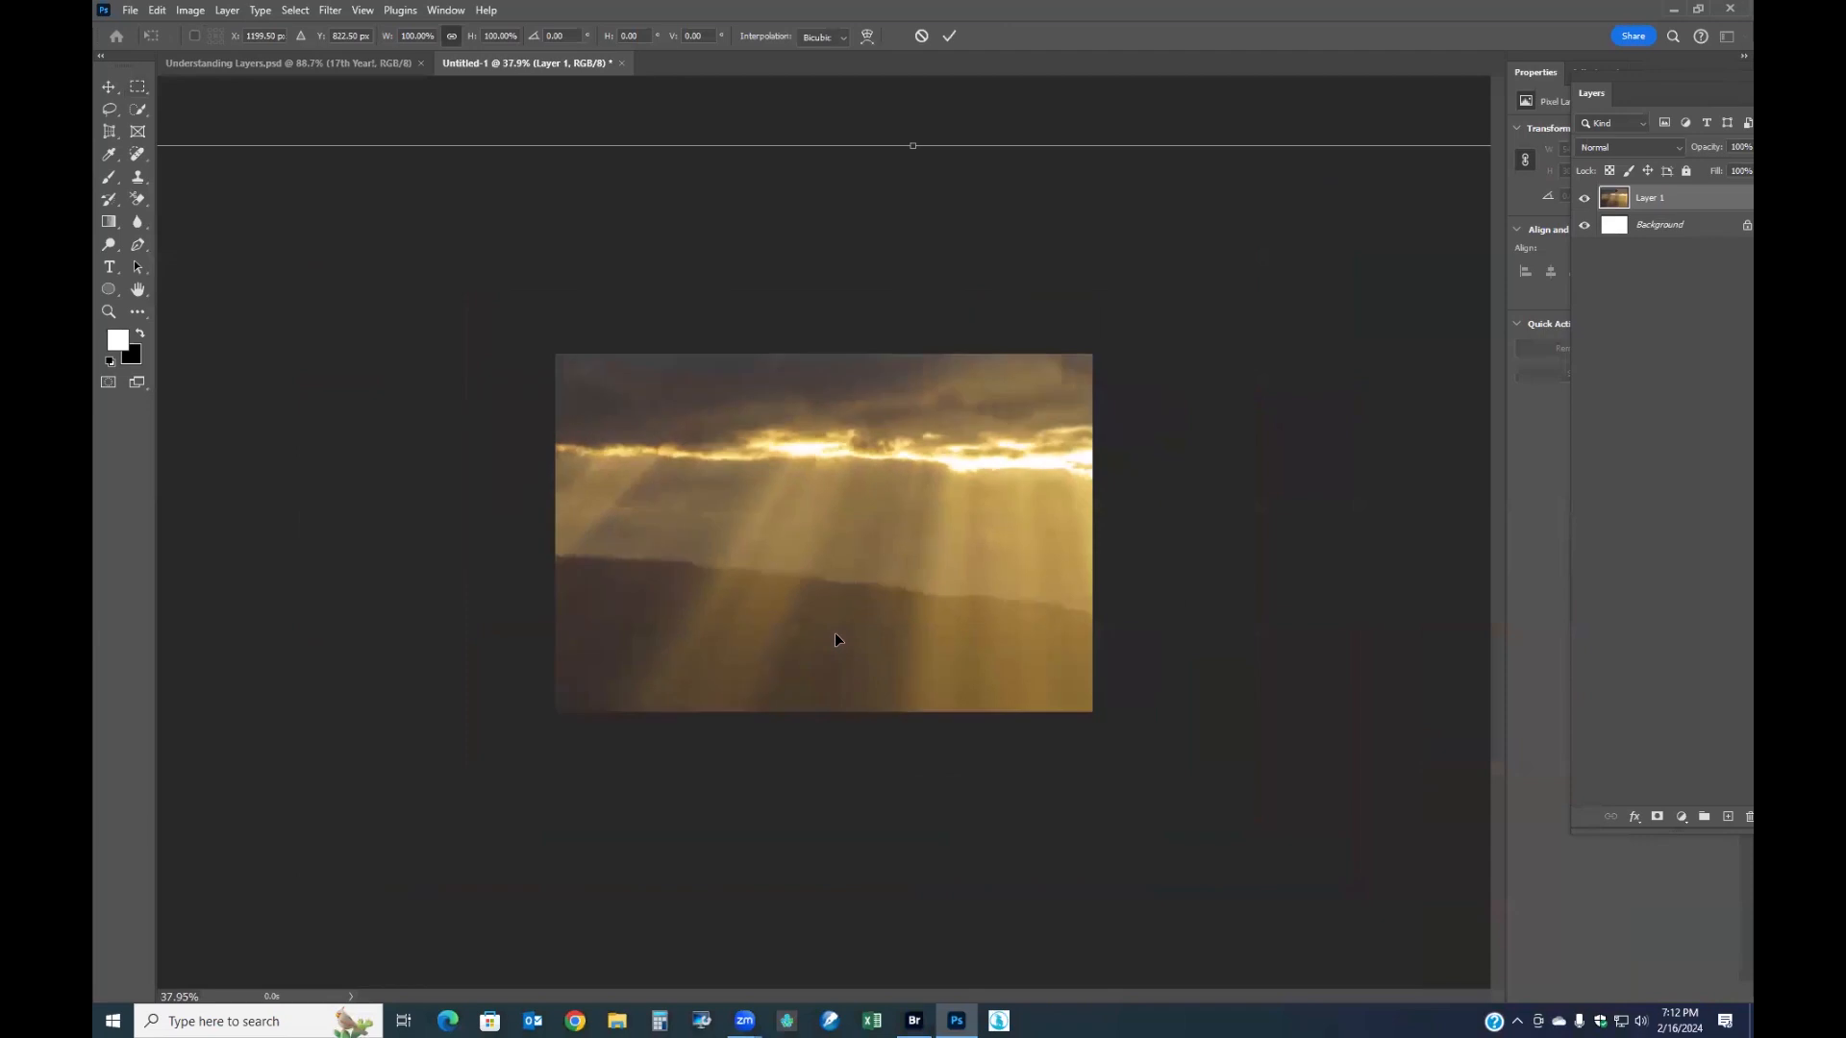
{"action": "left_click_drag", "start_coordinate": [1336, 828], "coordinate": [774, 492]}
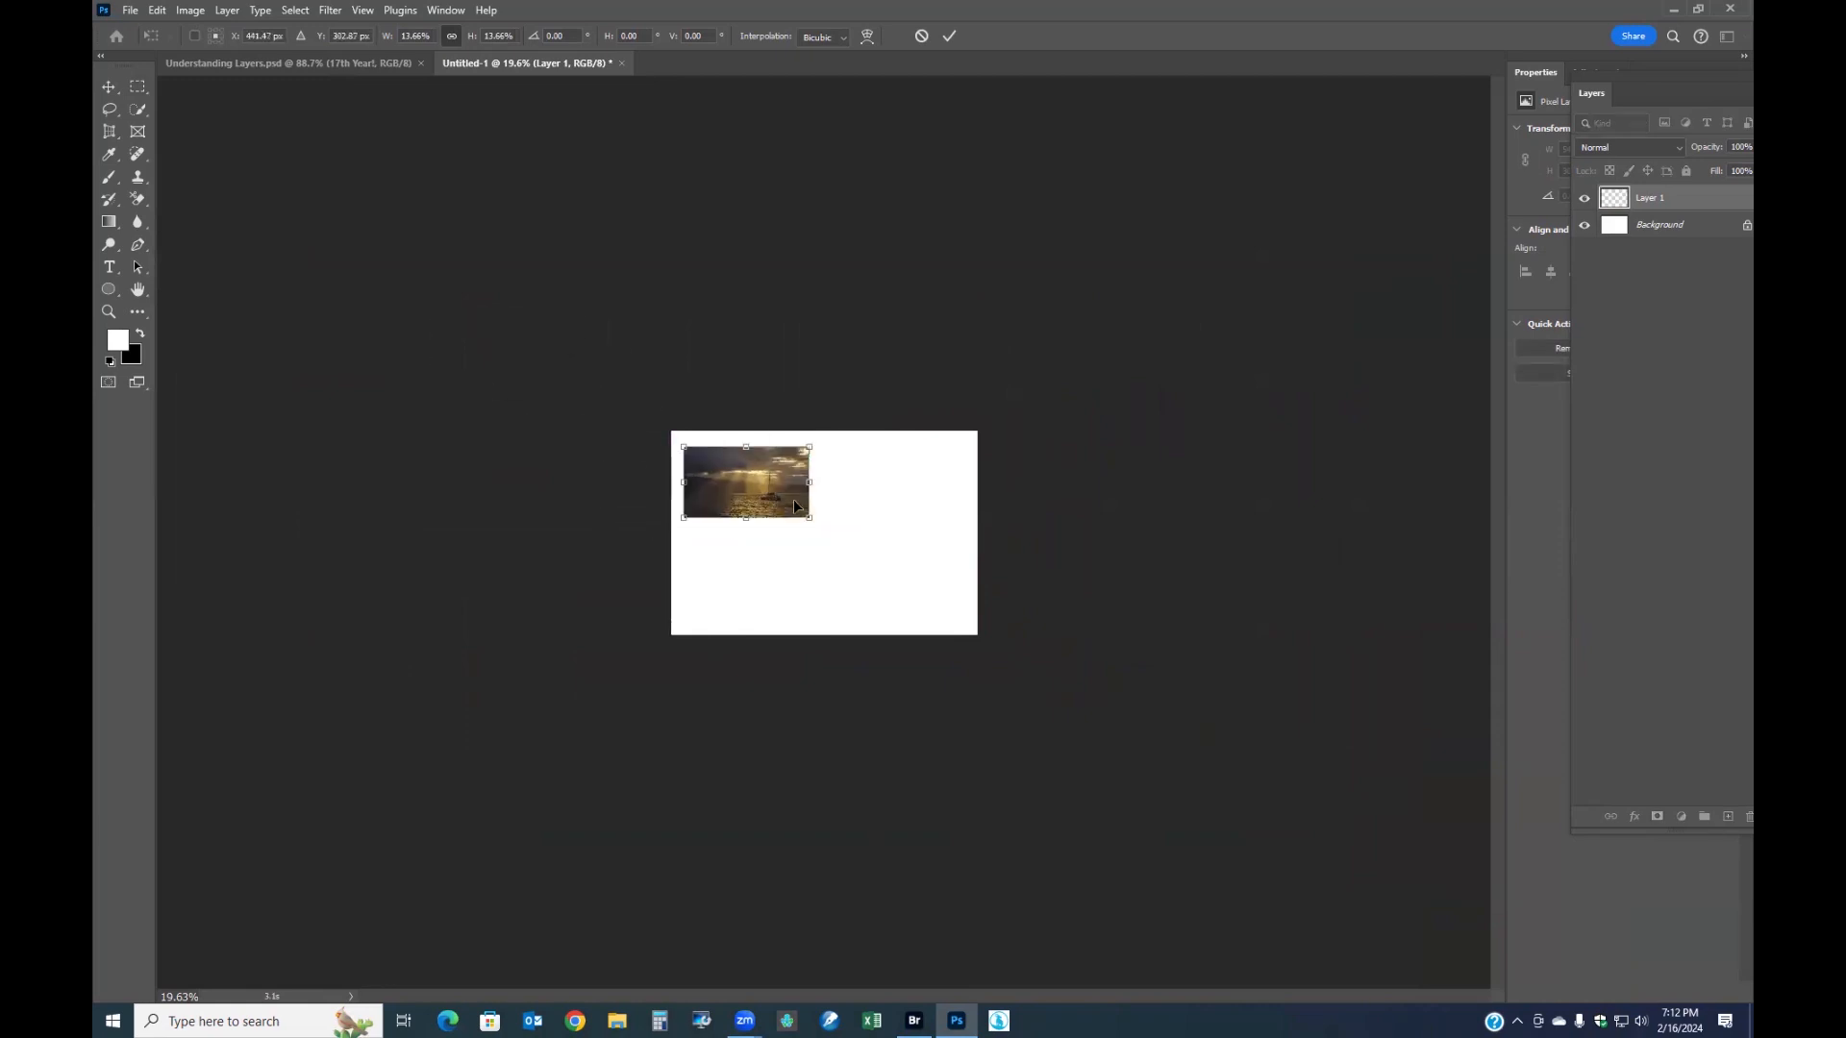
{"action": "scroll", "coordinate": [848, 531], "scroll_direction": "up", "scroll_amount": 5}
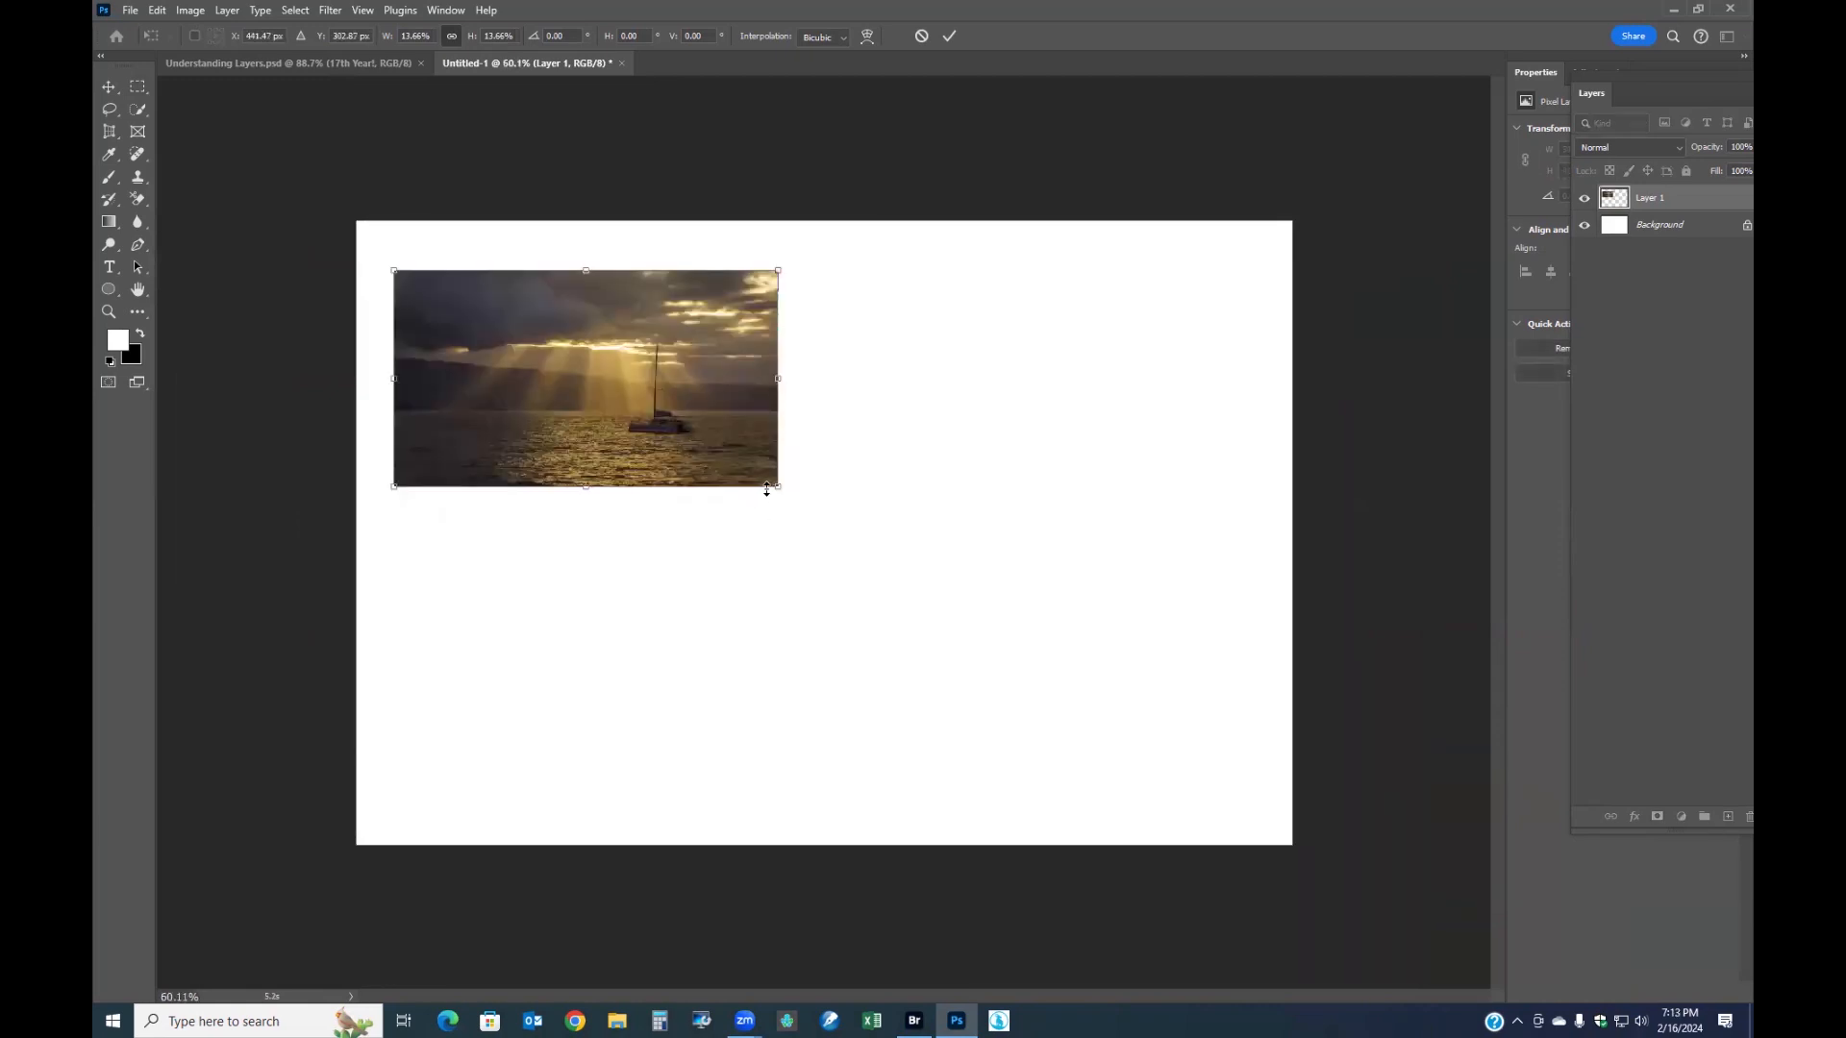
{"action": "left_click_drag", "start_coordinate": [781, 489], "coordinate": [850, 544]}
{"action": "left_click_drag", "start_coordinate": [724, 436], "coordinate": [1112, 727]}
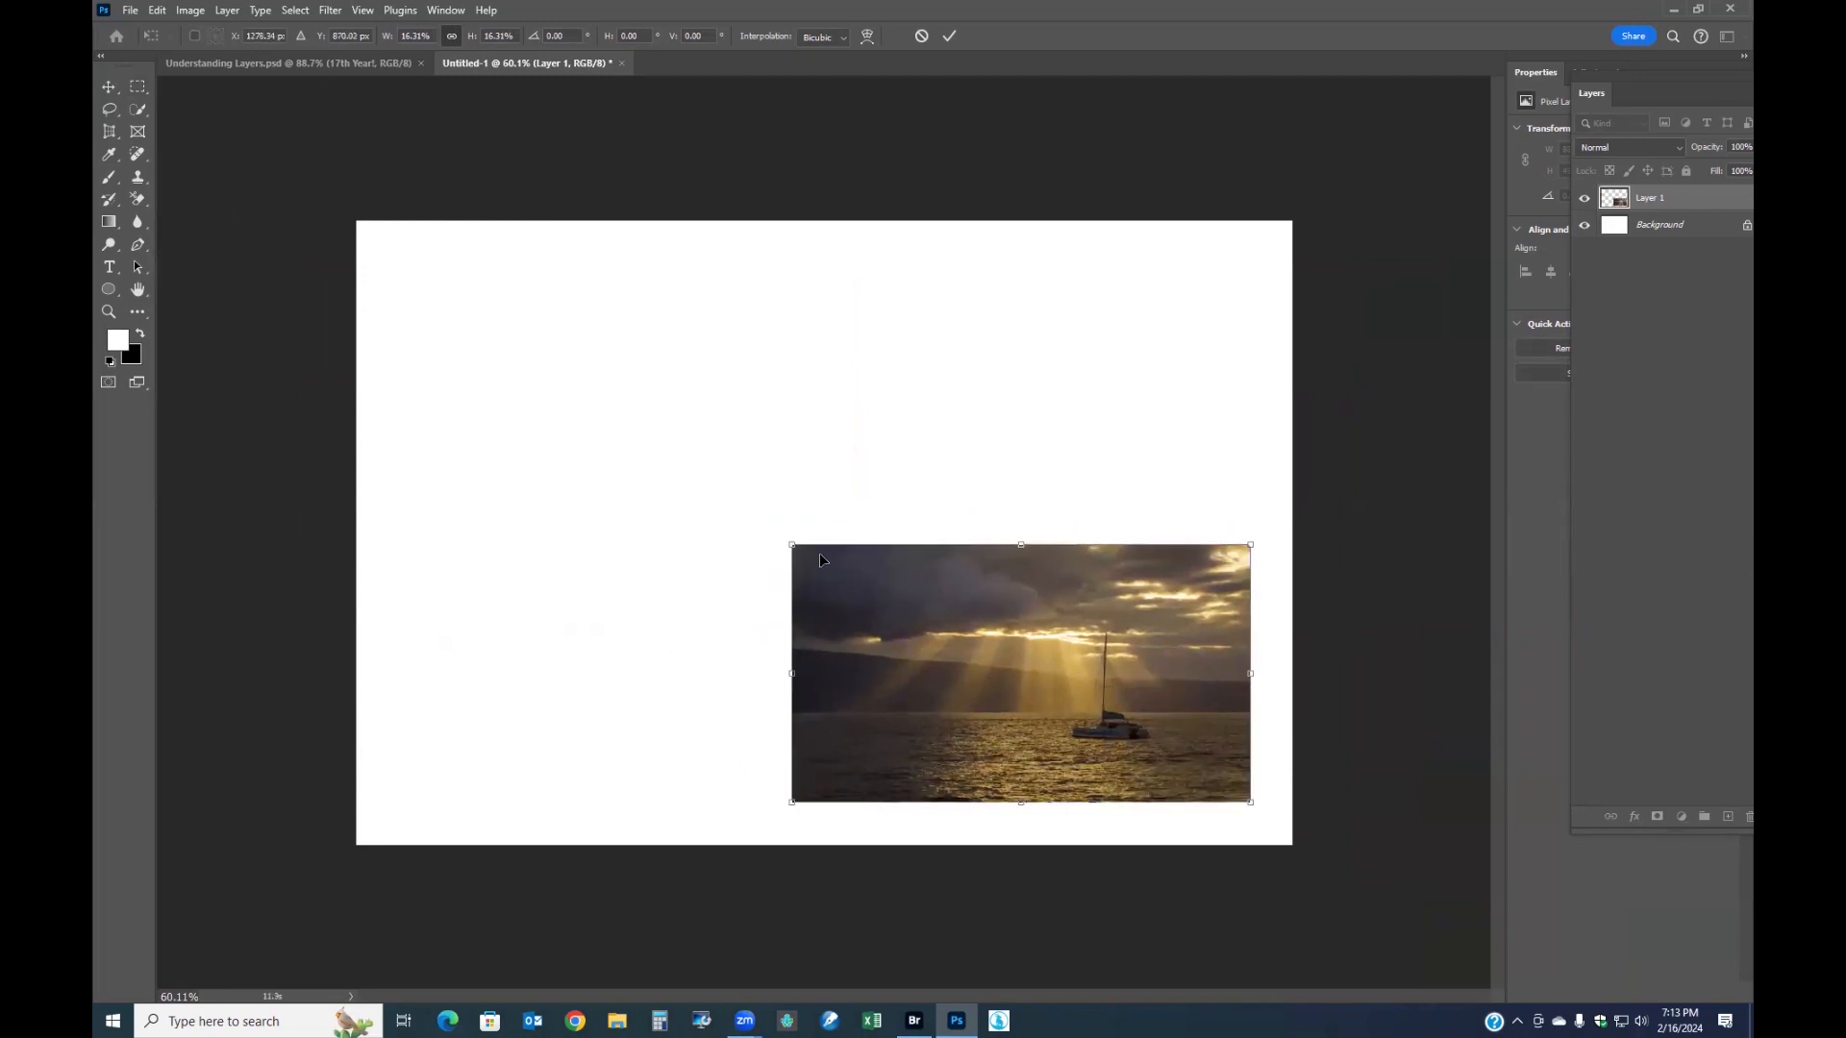
{"action": "left_click_drag", "start_coordinate": [792, 544], "coordinate": [721, 504]}
{"action": "left_click", "coordinate": [949, 36]}
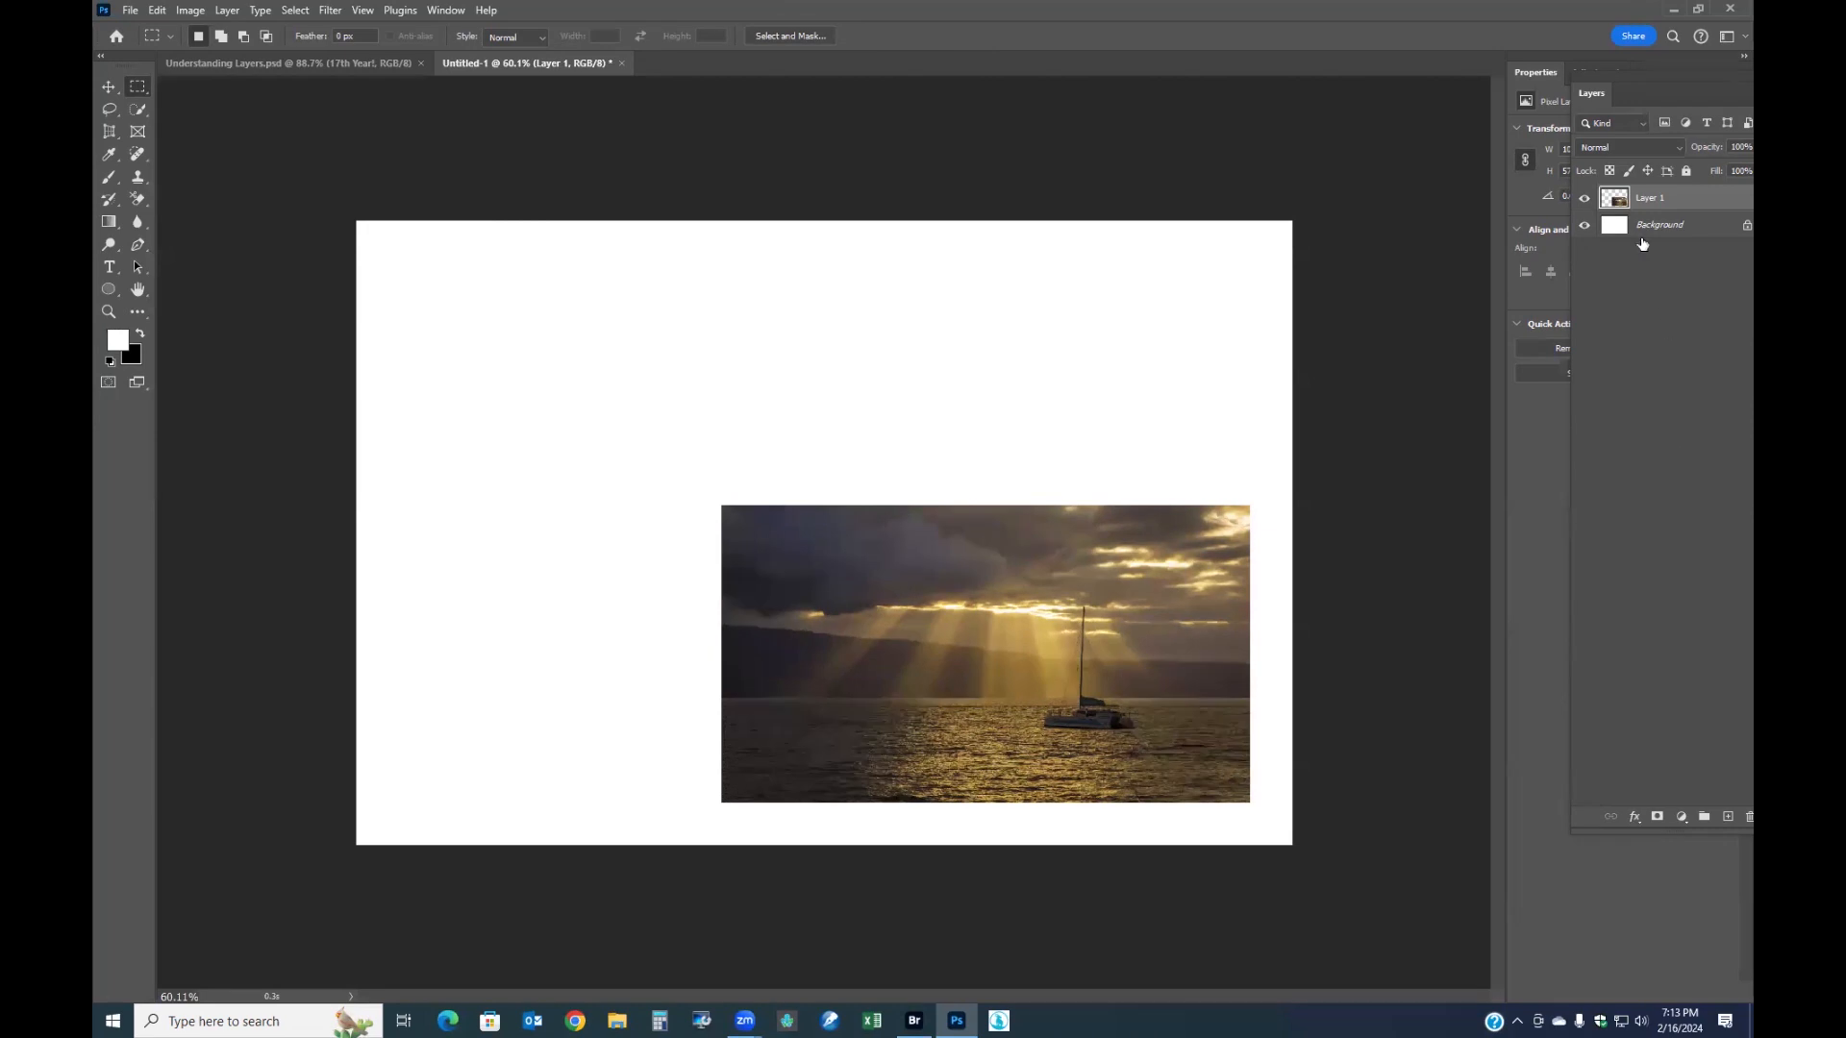
- Hide and show Layer 1 and the white Background layer in turn to compare their contents
{"action": "left_click", "coordinate": [1585, 198]}
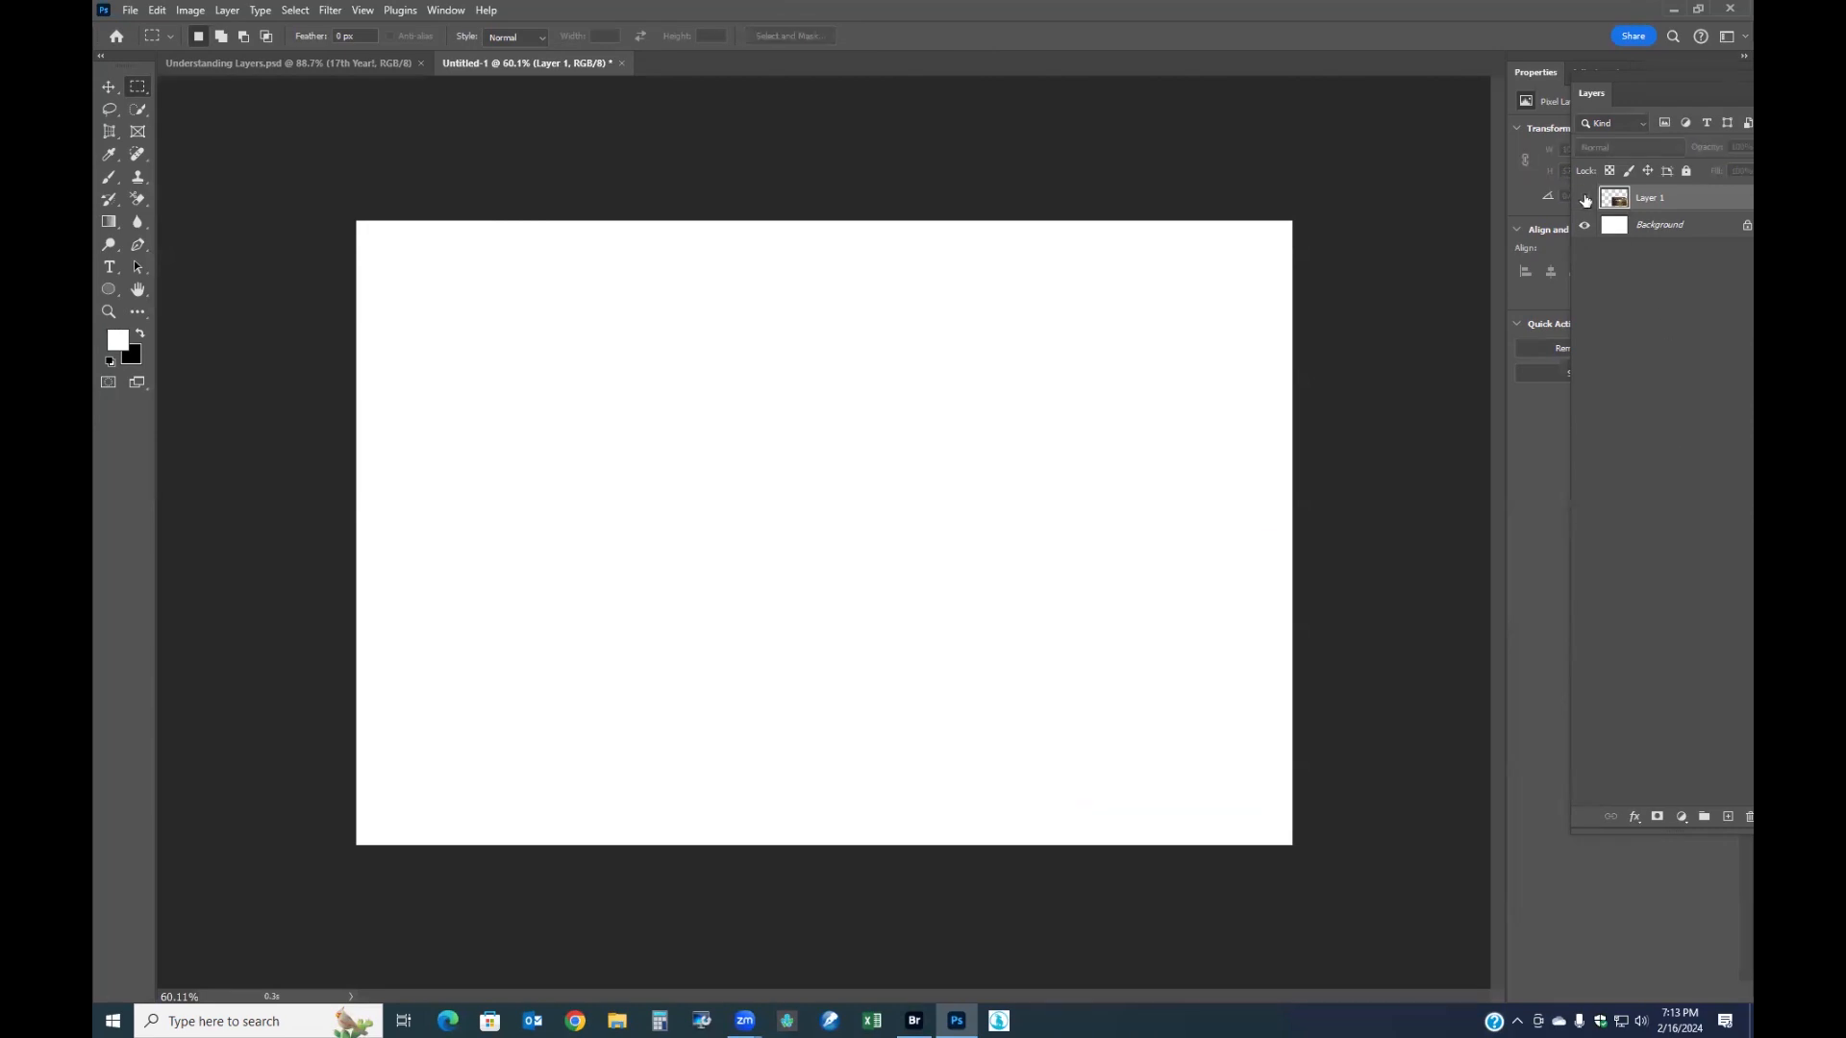
{"action": "left_click", "coordinate": [1586, 199]}
{"action": "left_click", "coordinate": [1585, 226]}
{"action": "left_click", "coordinate": [1585, 226]}
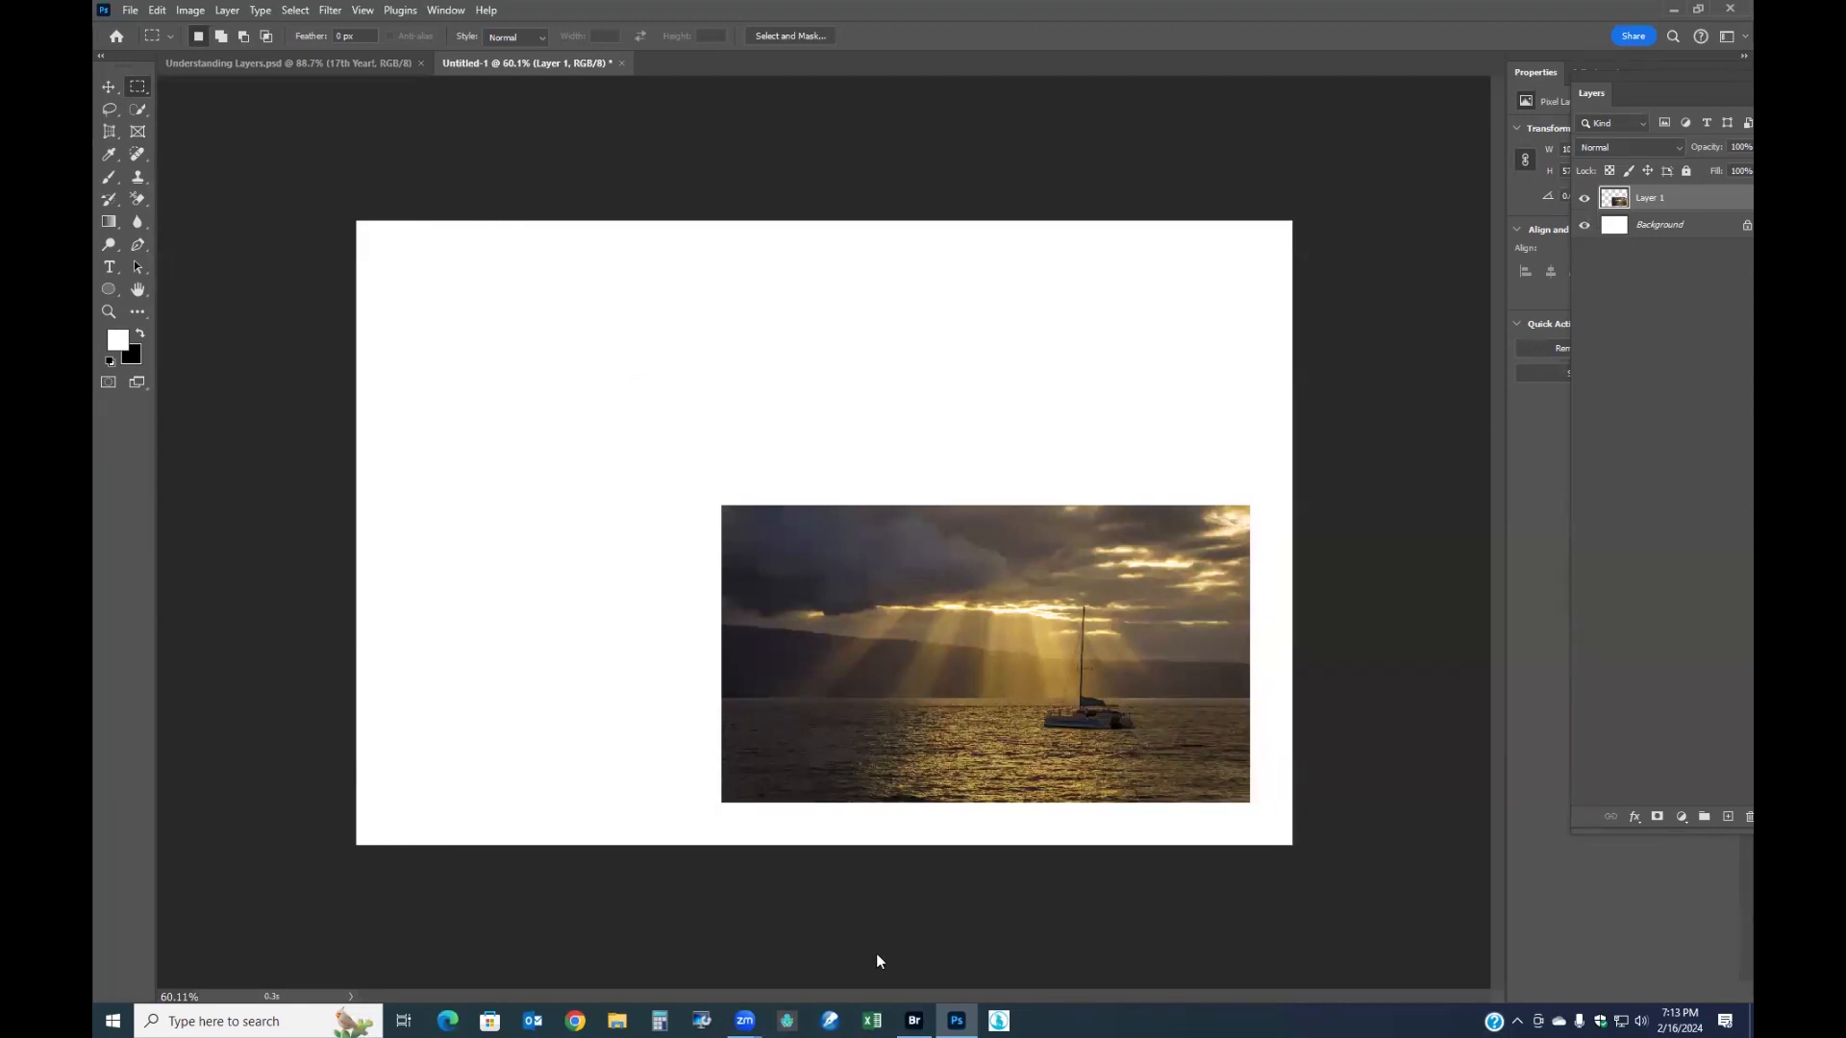
- Switch to Adobe Bridge, find the orange sunset photo _MG_4024.CR2 in the 2024 Hawaii folder, and open it in Camera Raw
{"action": "left_click", "coordinate": [918, 1019]}
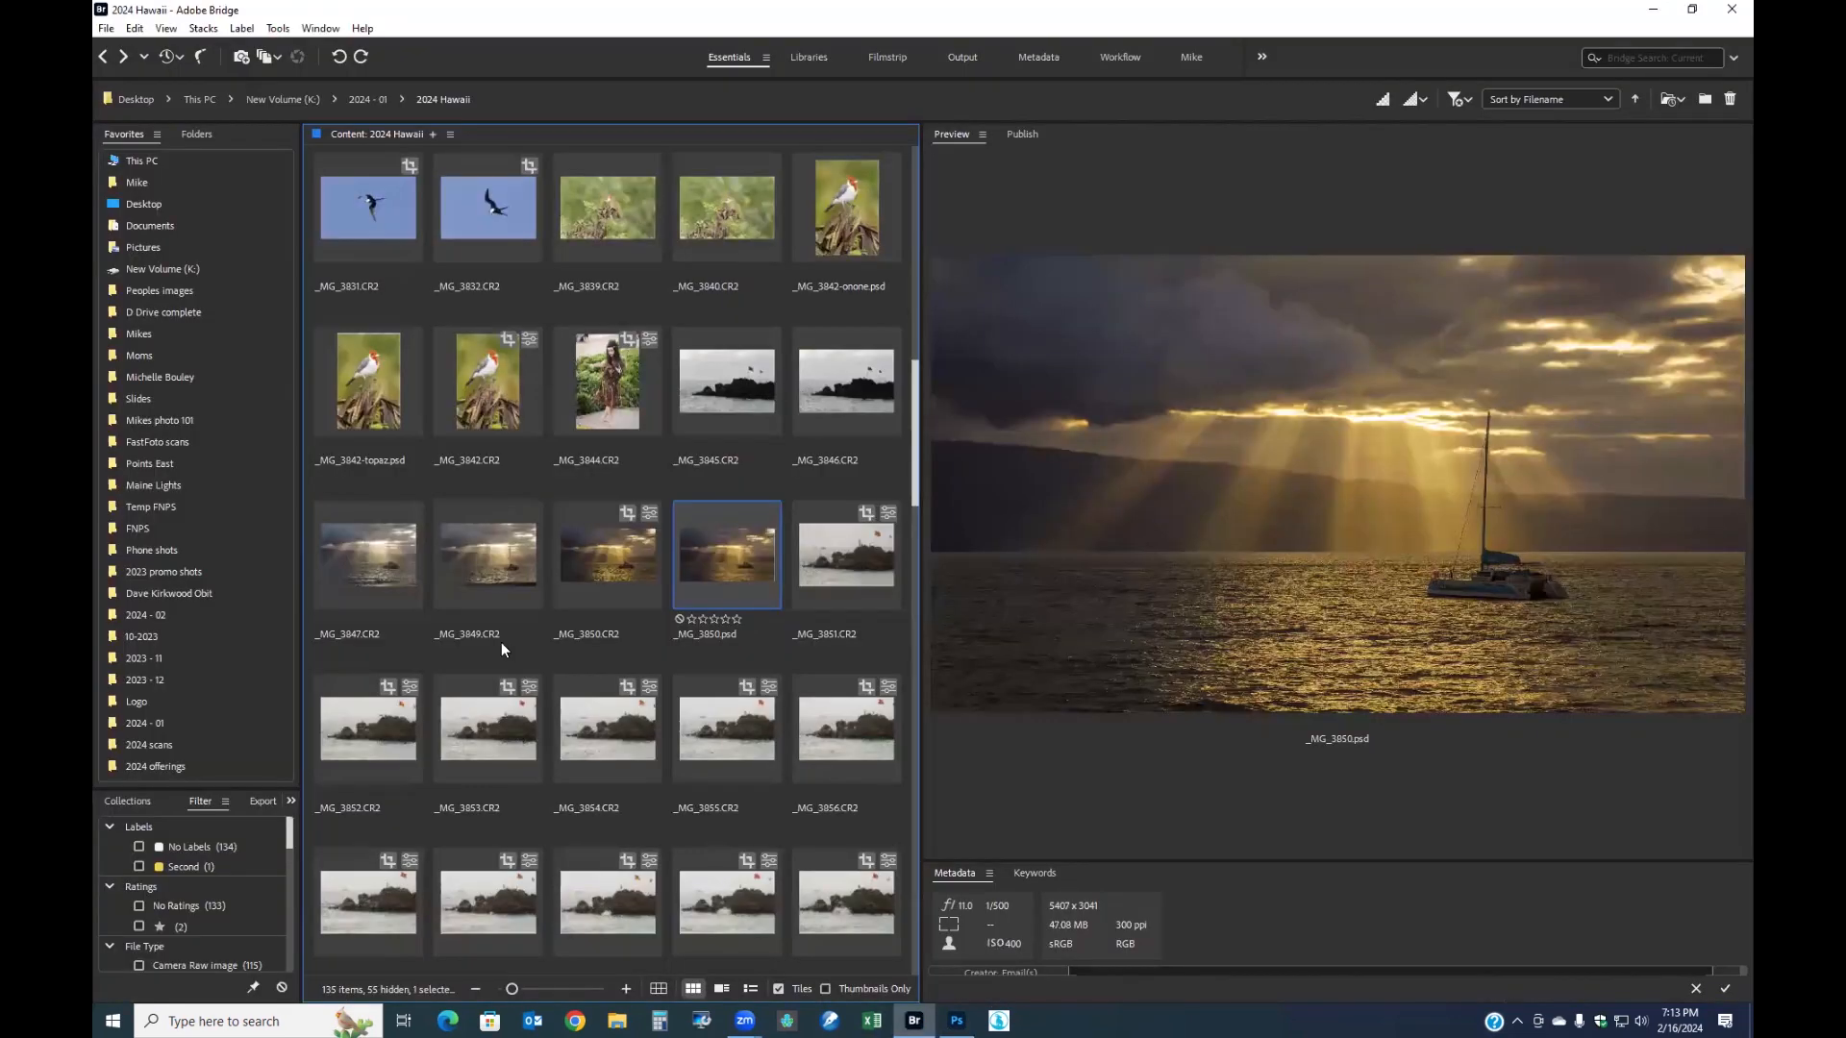
{"action": "scroll", "coordinate": [550, 695], "scroll_direction": "down", "scroll_amount": 5}
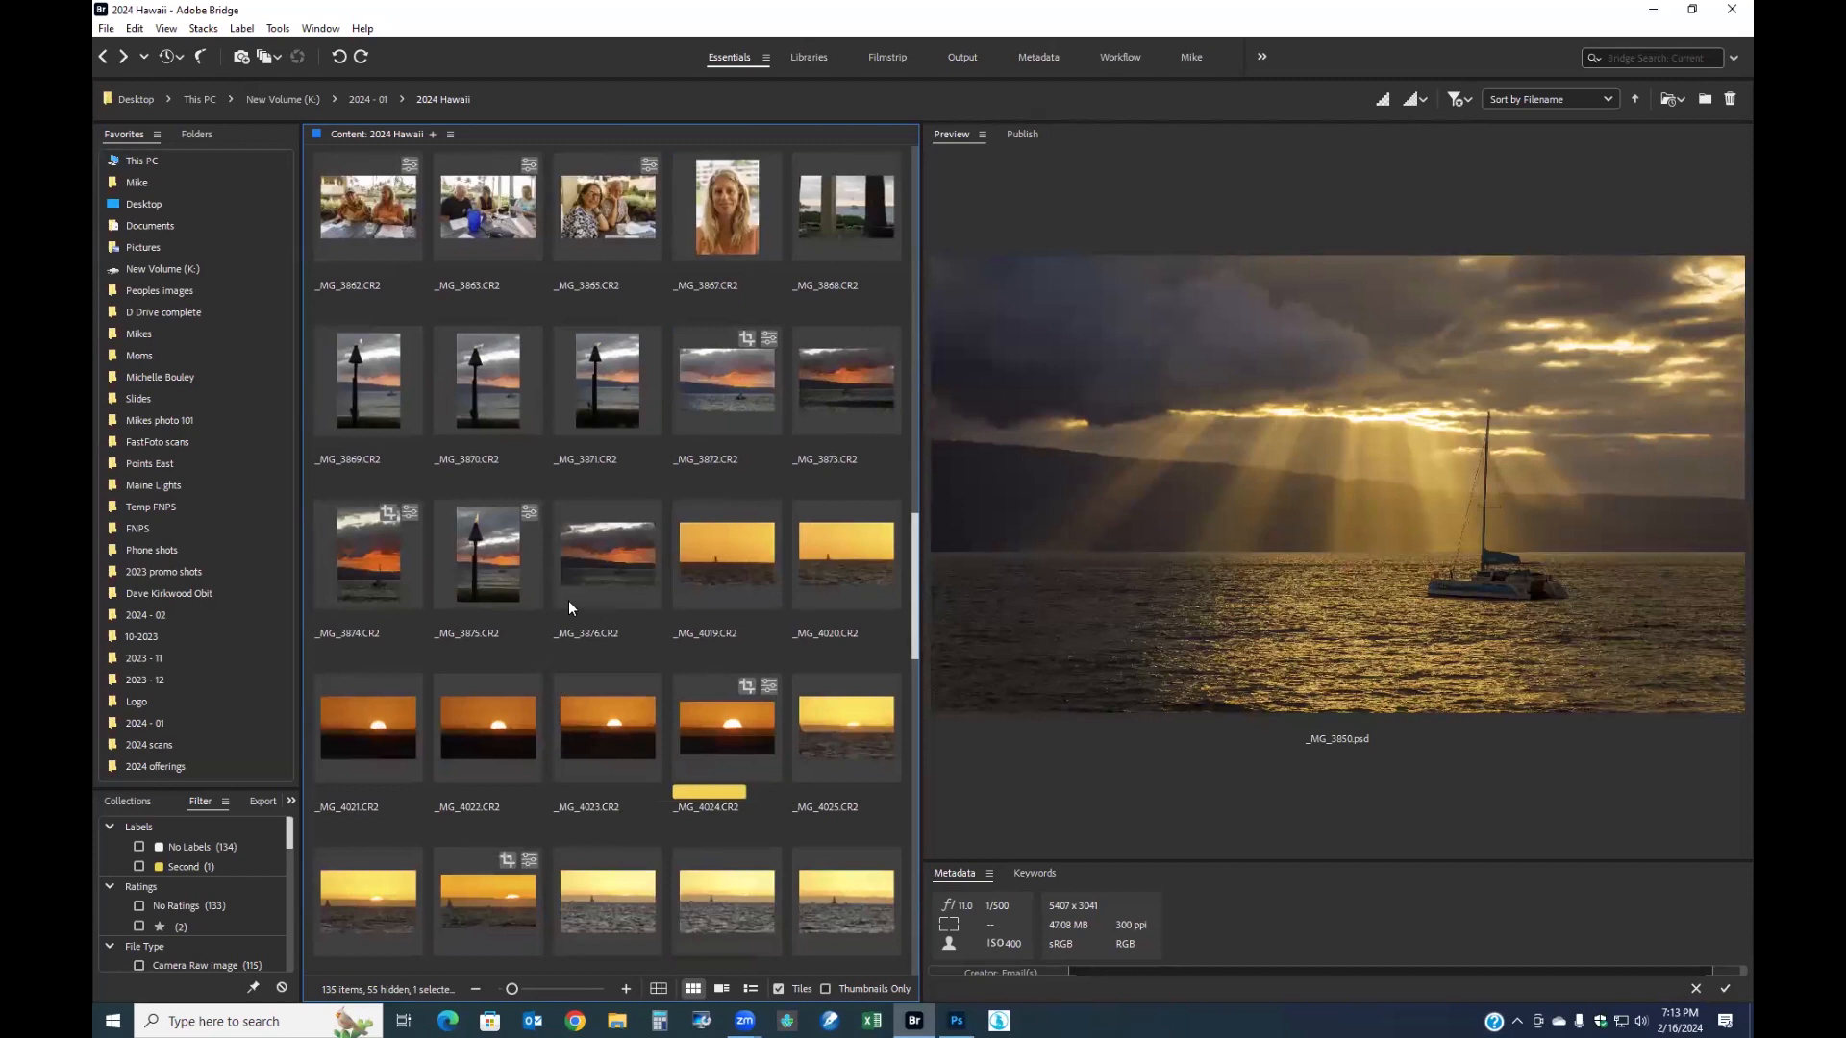
{"action": "scroll", "coordinate": [568, 742], "scroll_direction": "down", "scroll_amount": 1}
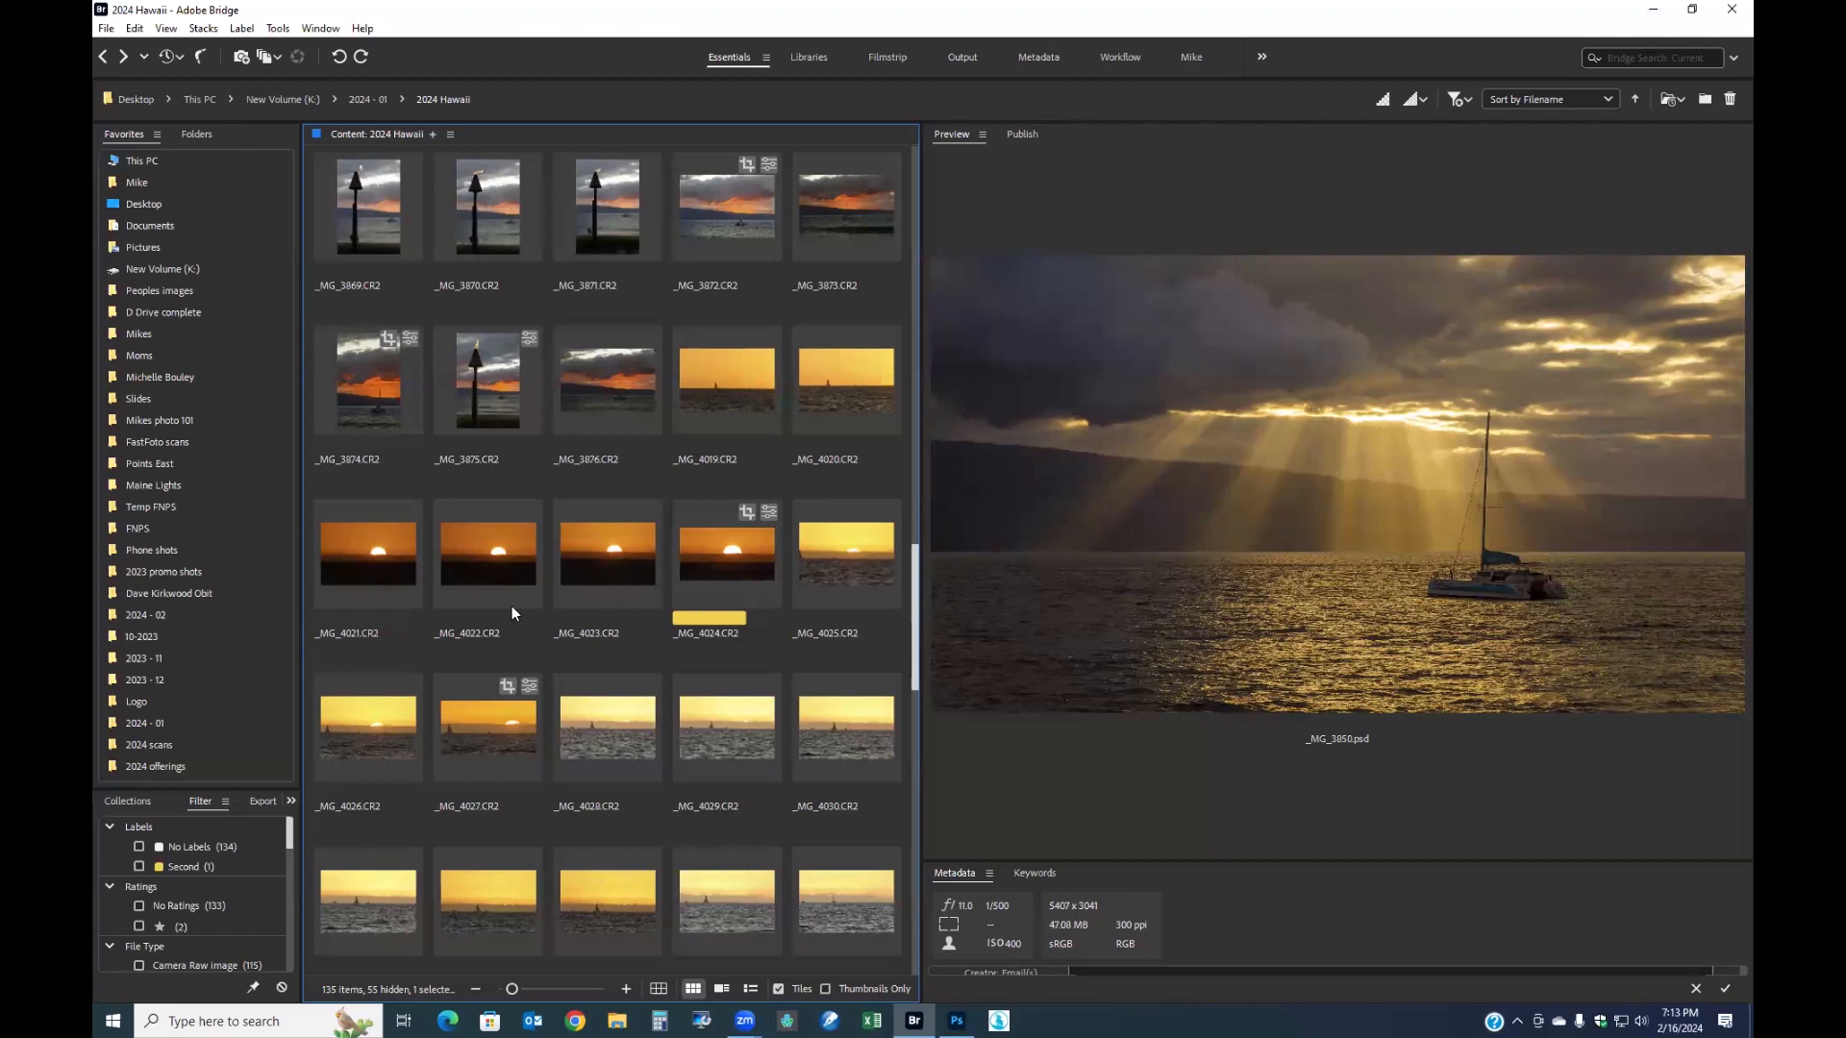
{"action": "left_click", "coordinate": [708, 556]}
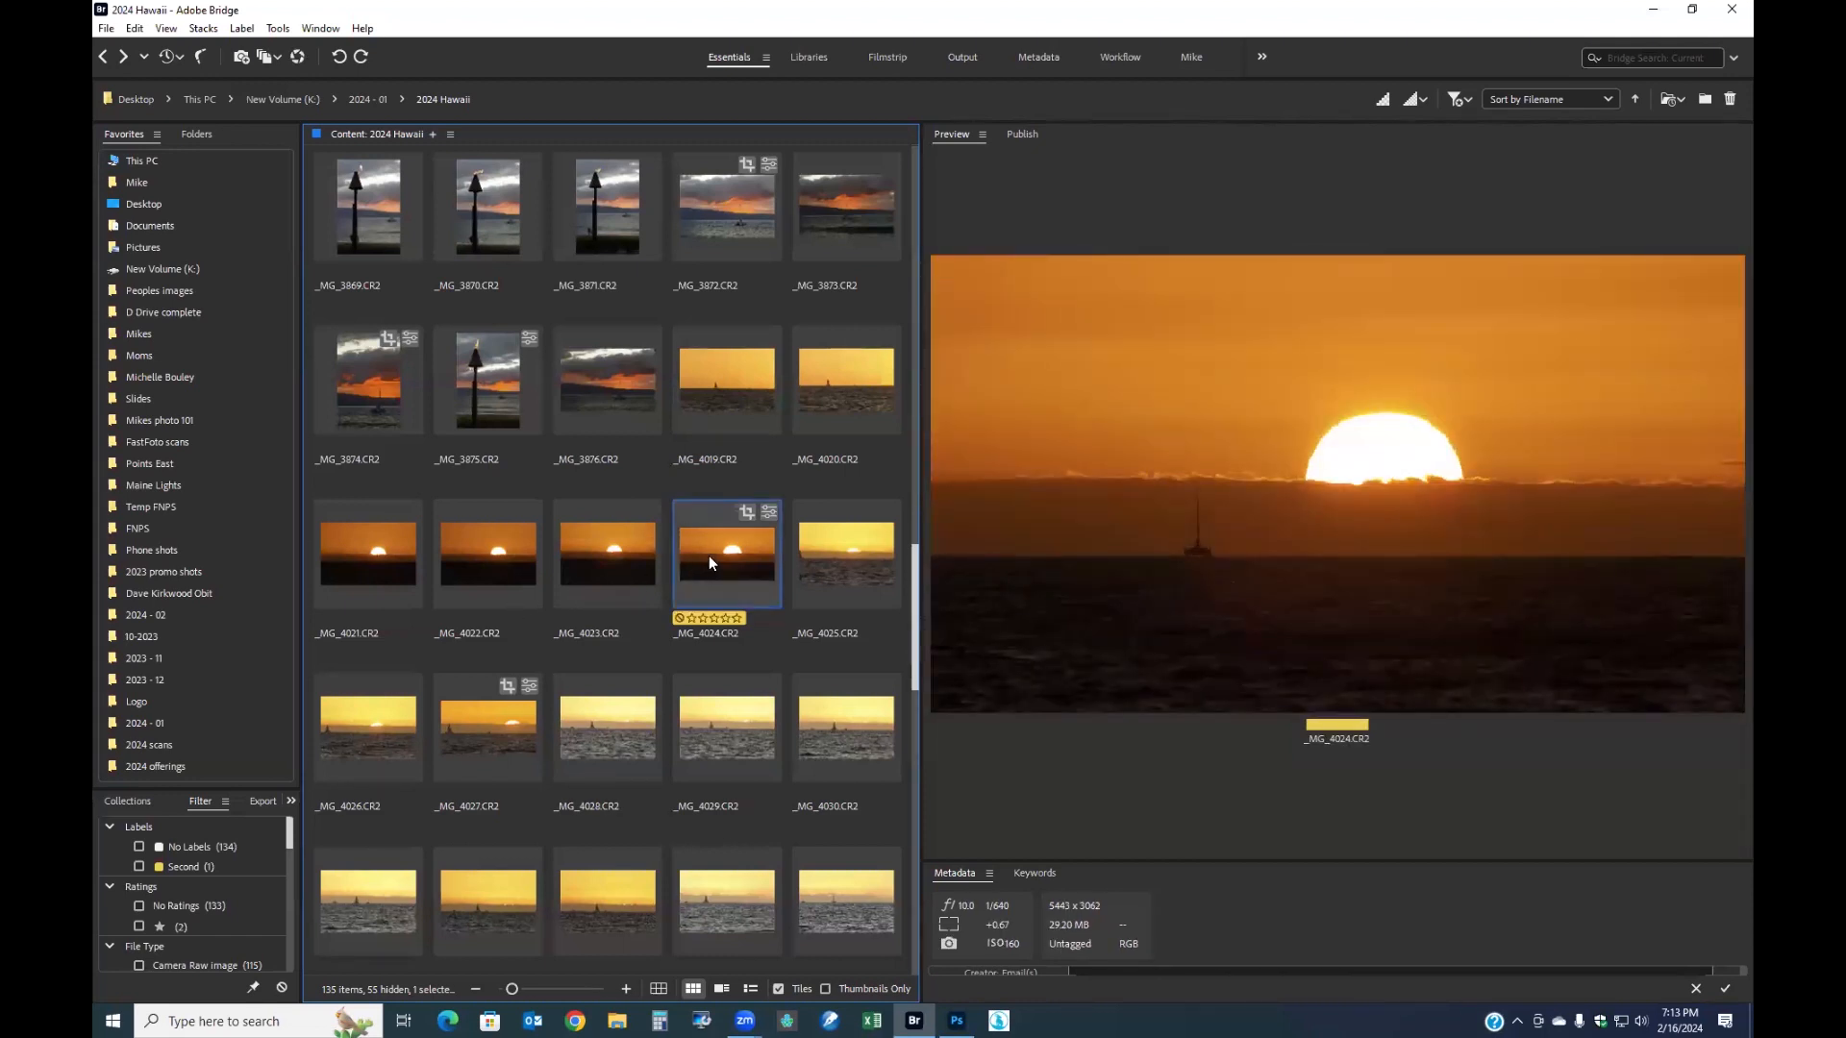
{"action": "double_click", "coordinate": [746, 569]}
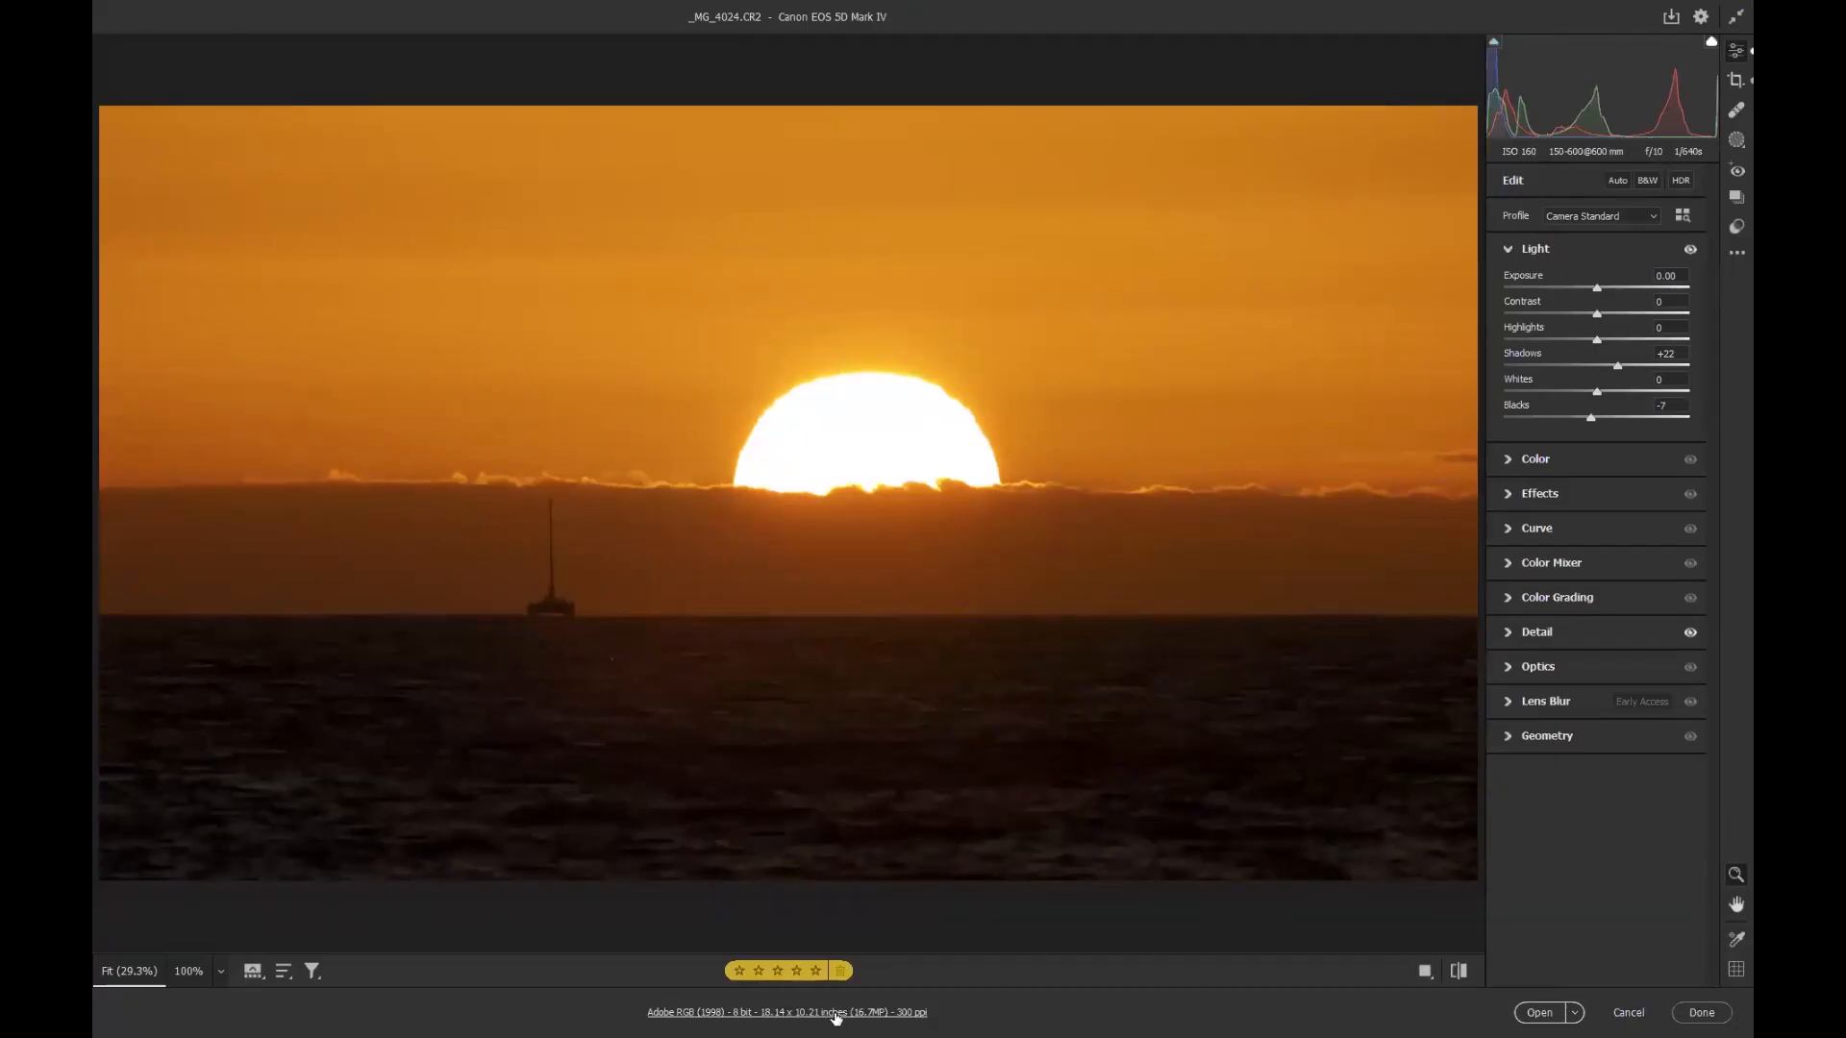
- Set the Camera Raw output to a 5 inch long side and sRGB IEC61966-2.1 color space, and open the photo in Photoshop
{"action": "left_click", "coordinate": [835, 1013]}
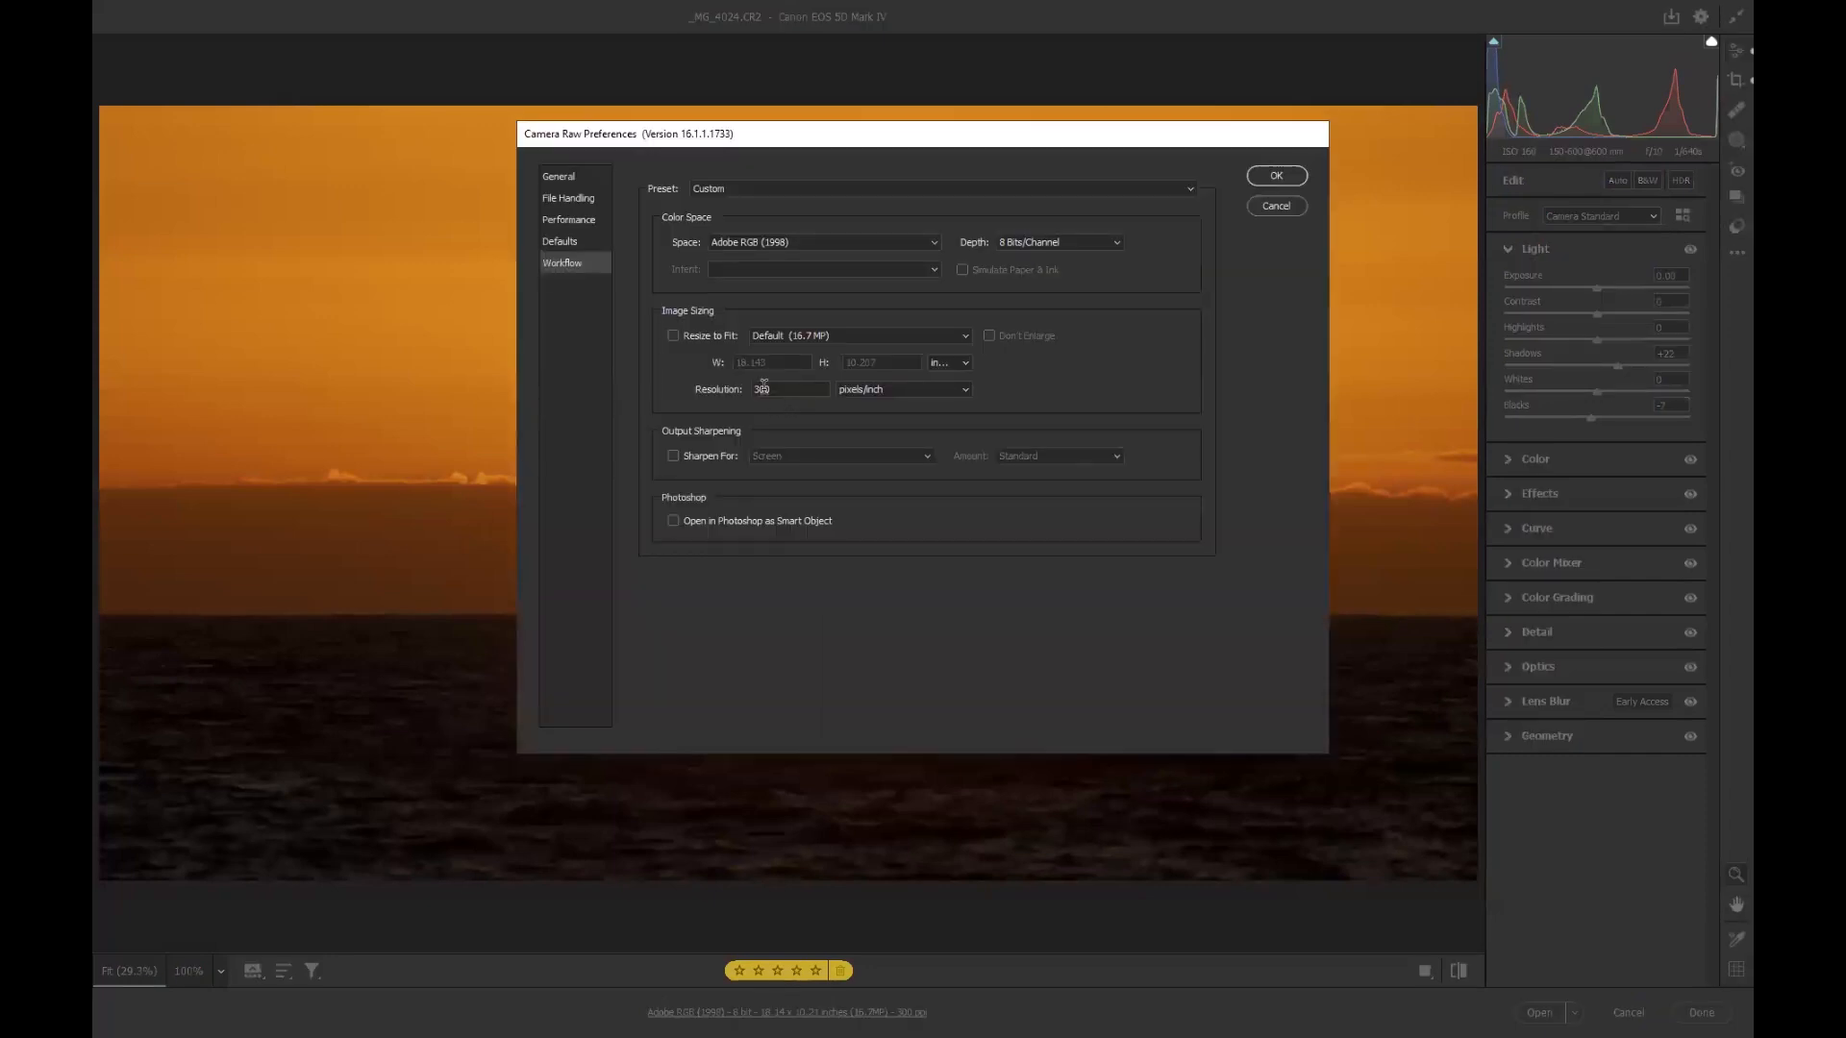
{"action": "left_click", "coordinate": [674, 336]}
{"action": "double_click", "coordinate": [776, 362]}
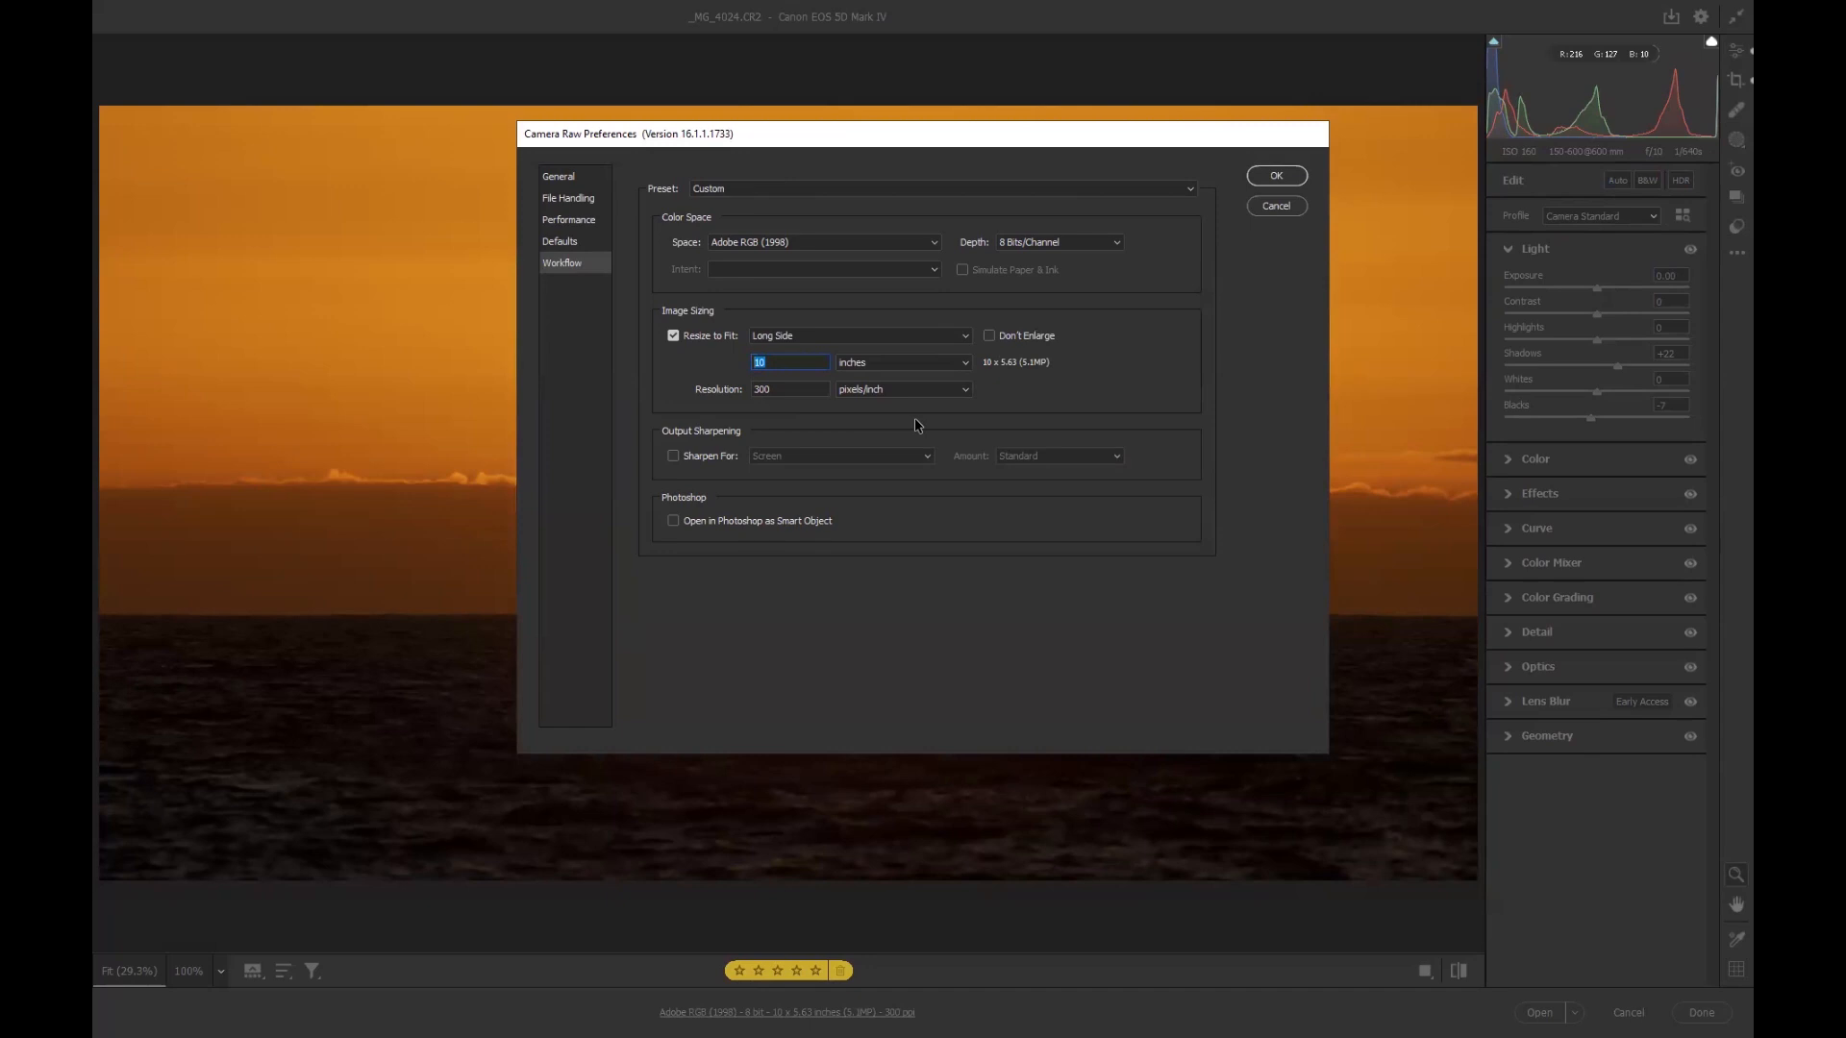
{"action": "type", "text": "5"}
{"action": "left_click", "coordinate": [932, 242]}
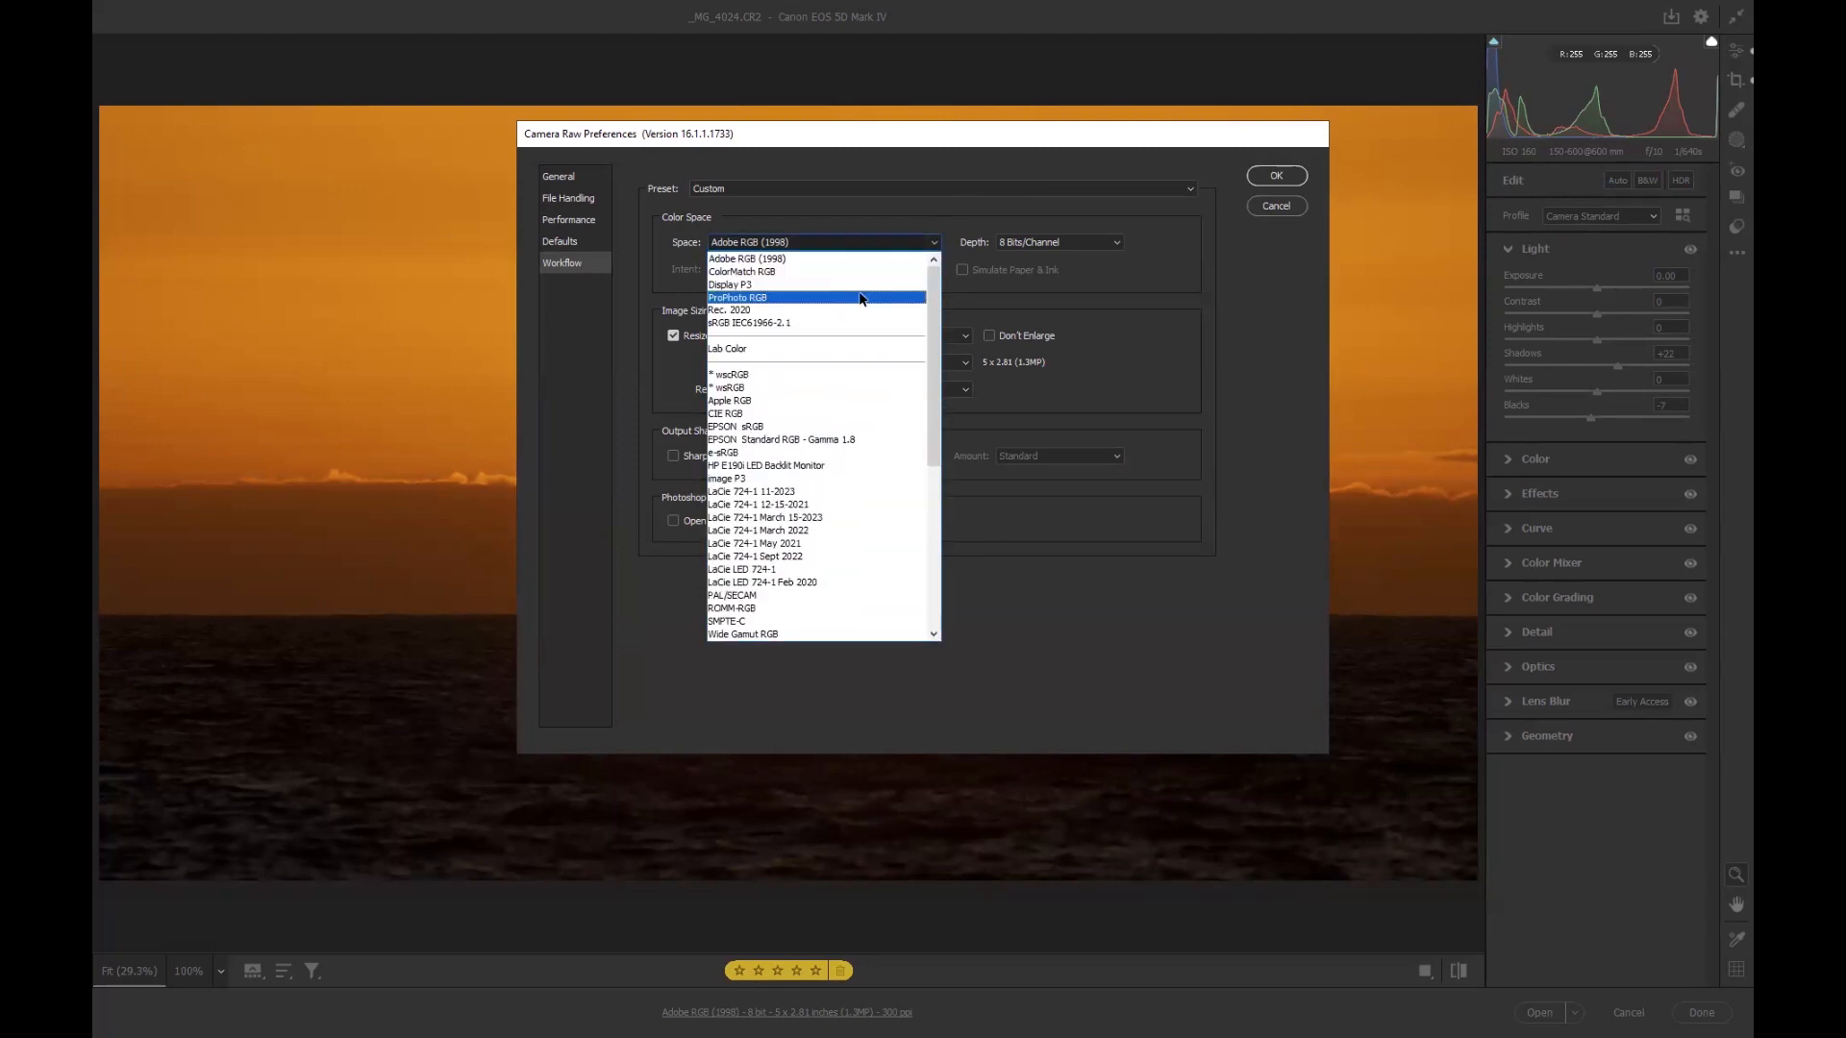
{"action": "left_click", "coordinate": [854, 323]}
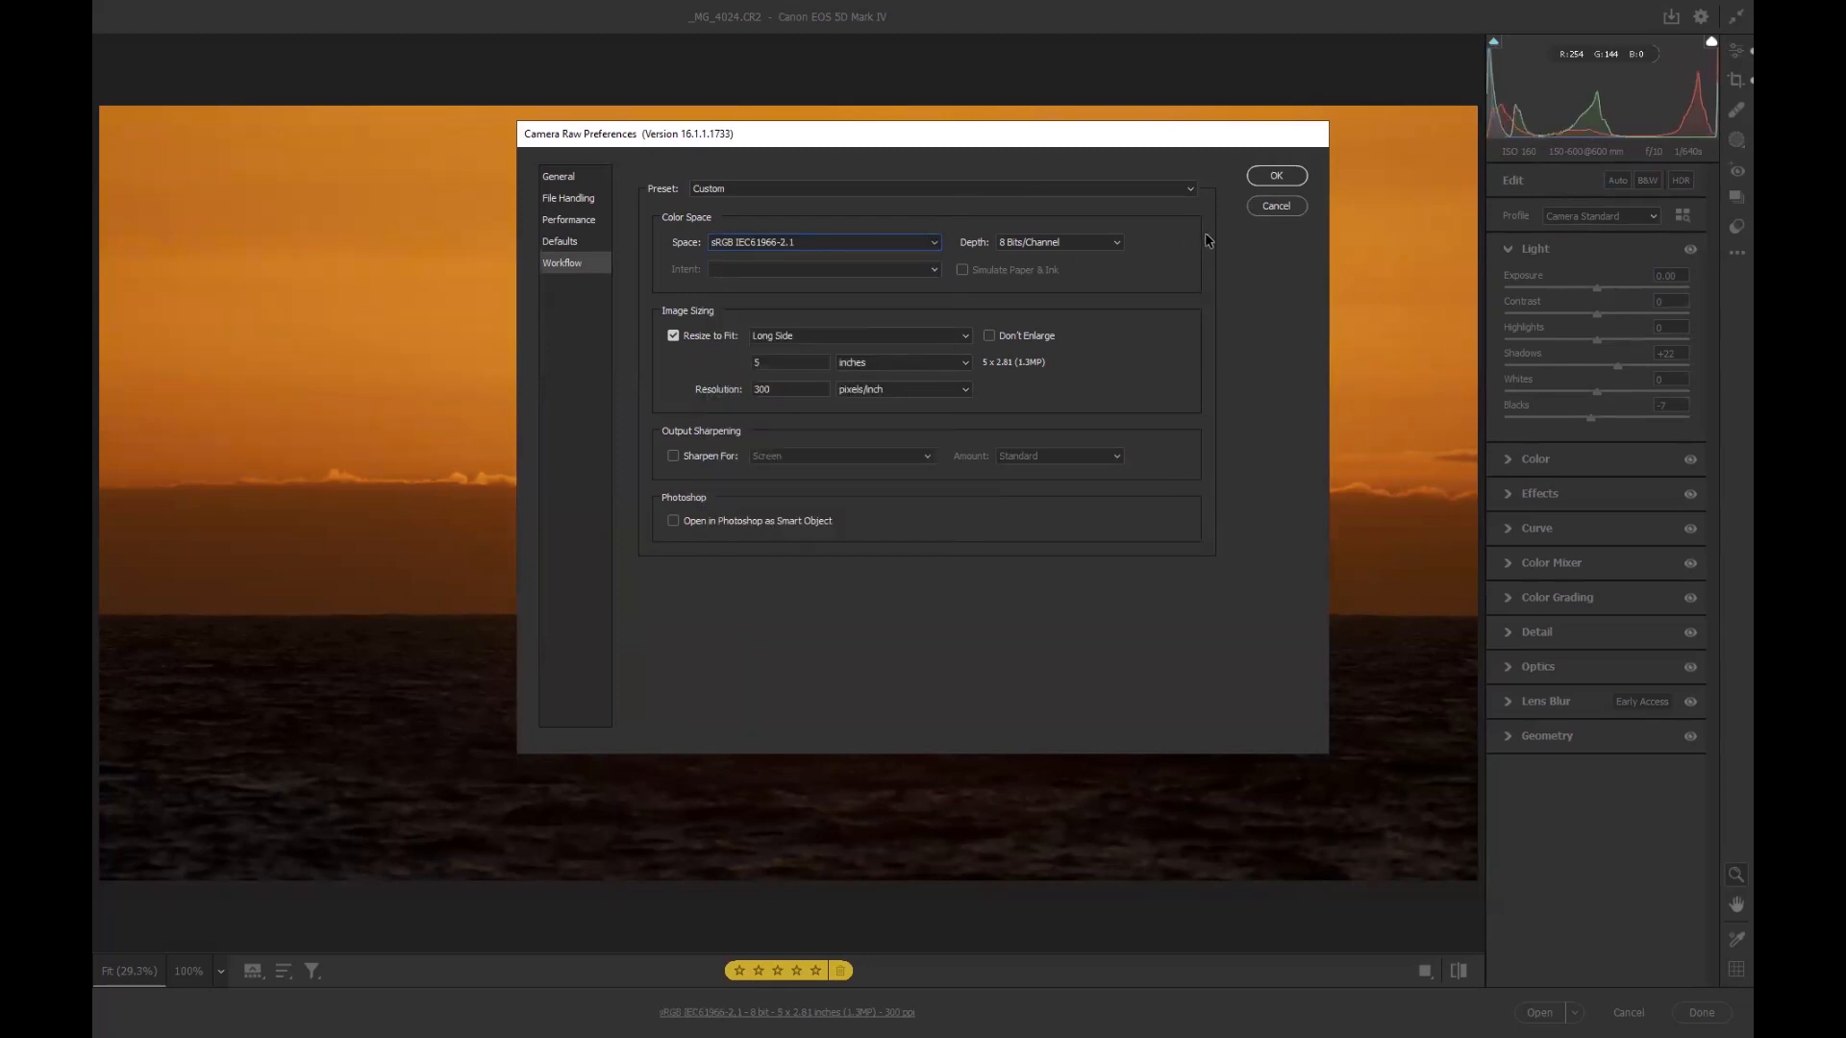
{"action": "left_click", "coordinate": [1276, 175]}
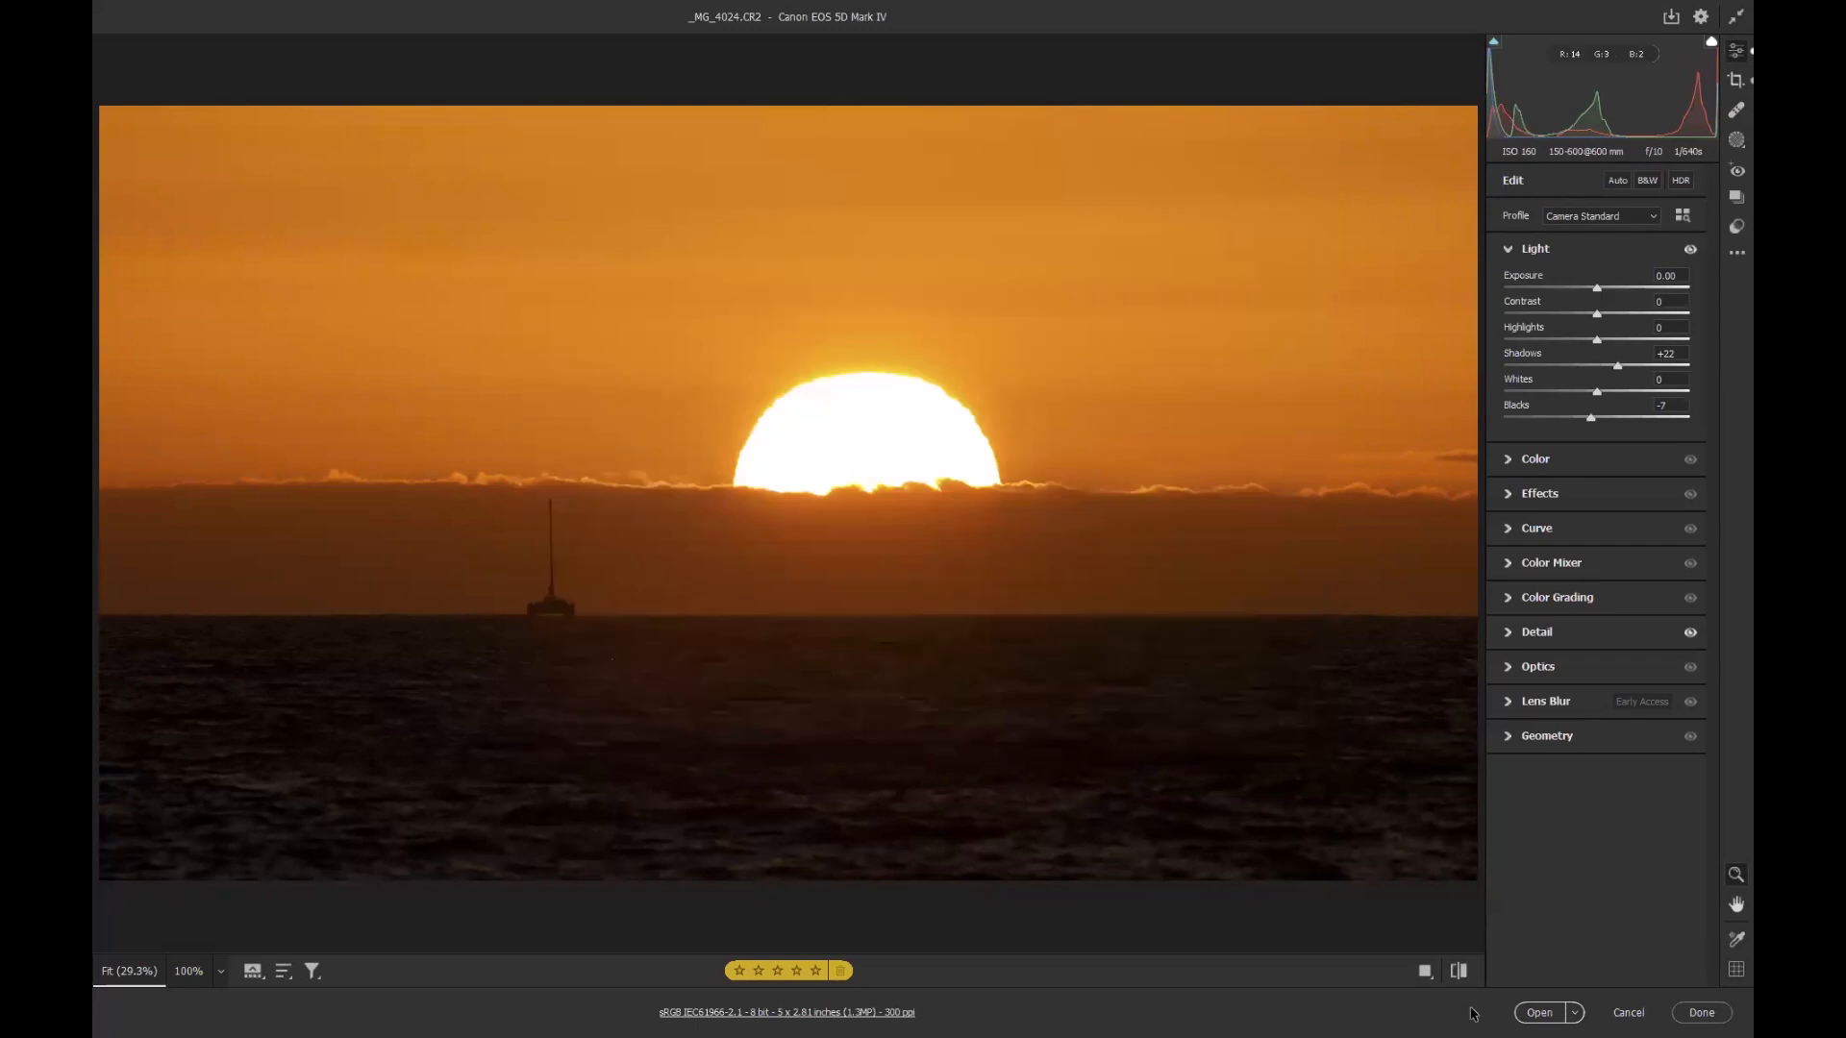
{"action": "left_click", "coordinate": [1538, 1014]}
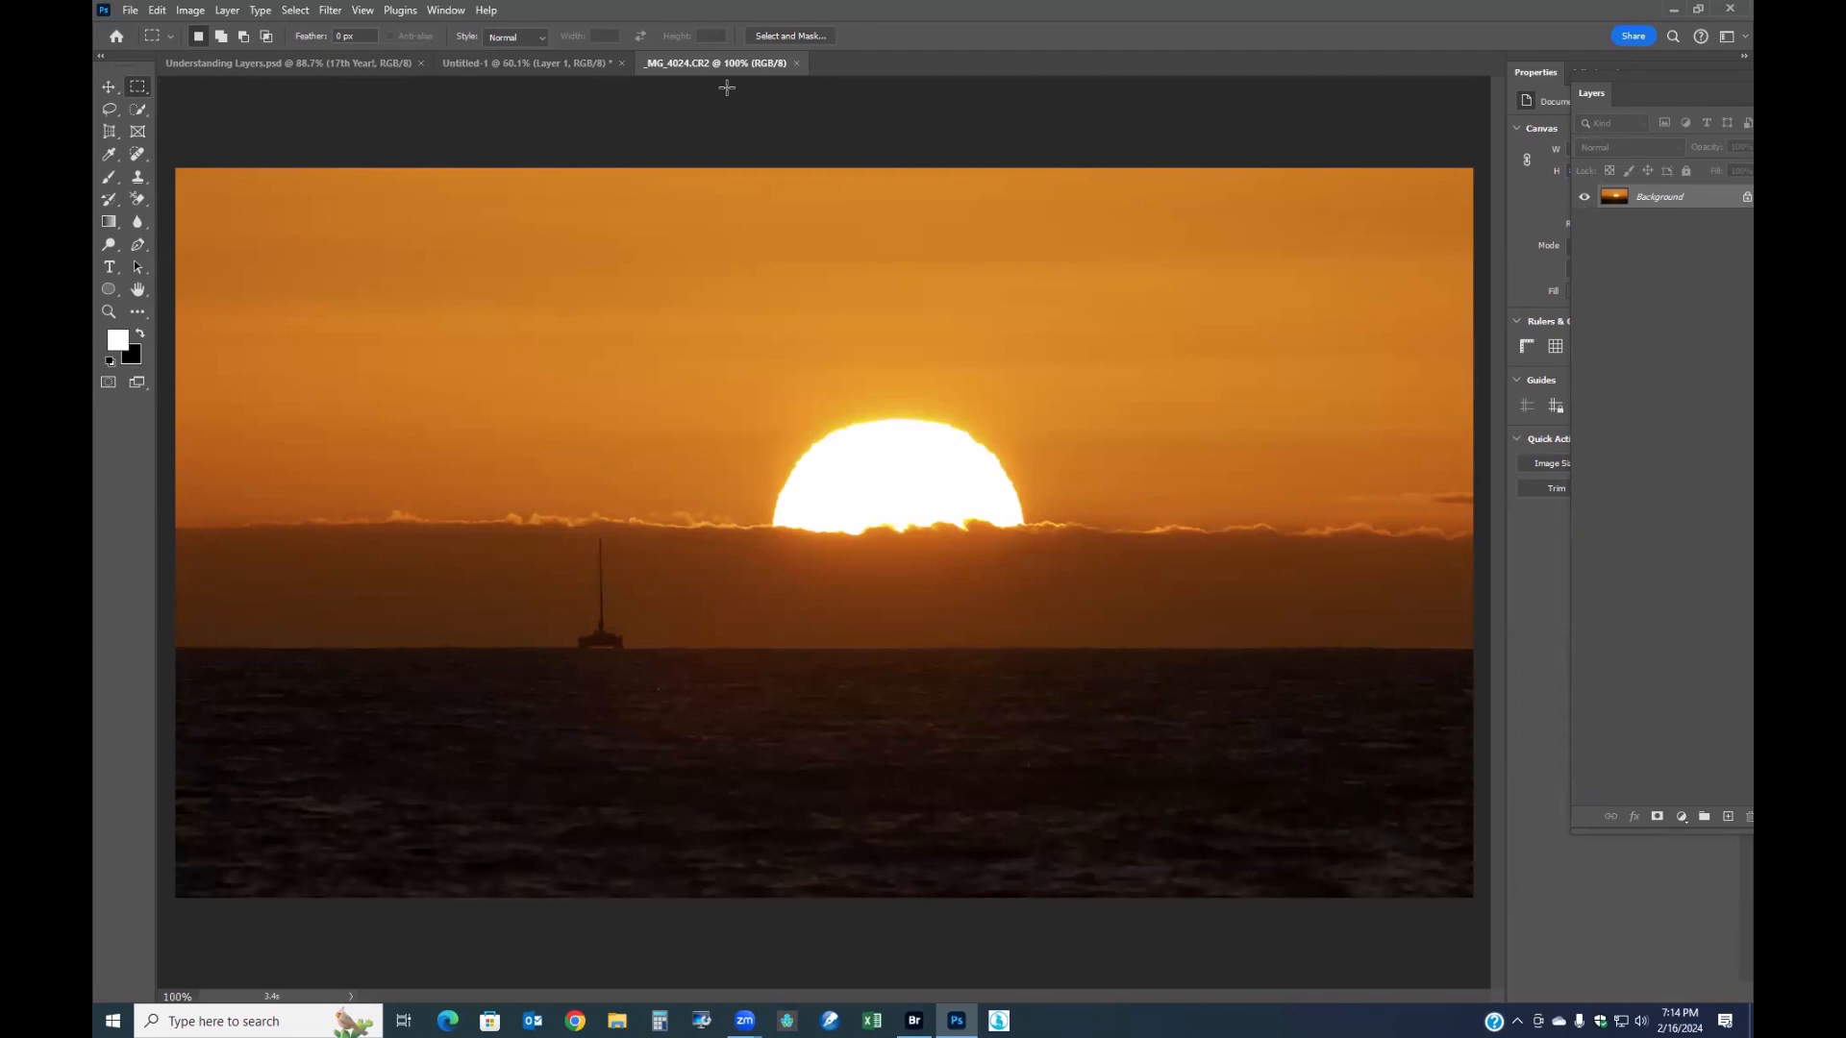
- Float the _MG_4024.CR2 window, copy its Background layer into the Untitled-1 document, and close the source photo without saving
{"action": "left_click_drag", "start_coordinate": [735, 67], "coordinate": [521, 695]}
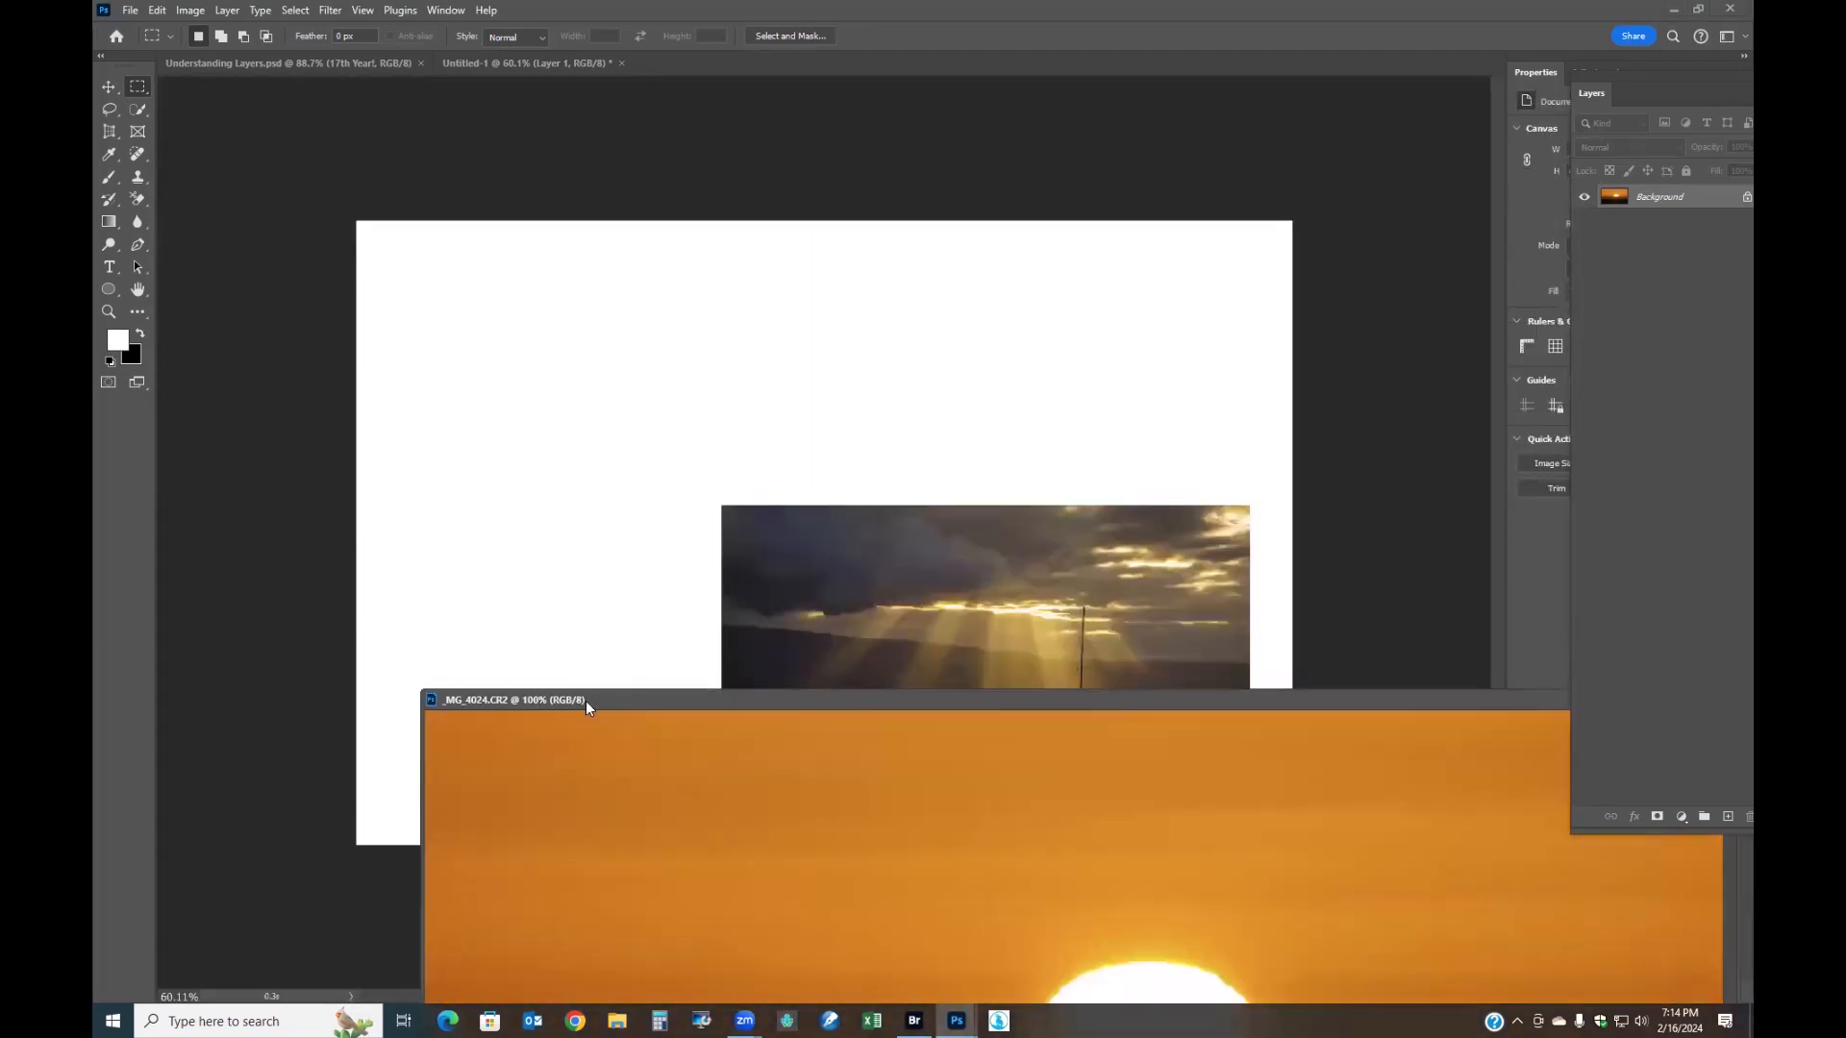
{"action": "left_click_drag", "start_coordinate": [1652, 207], "coordinate": [586, 469]}
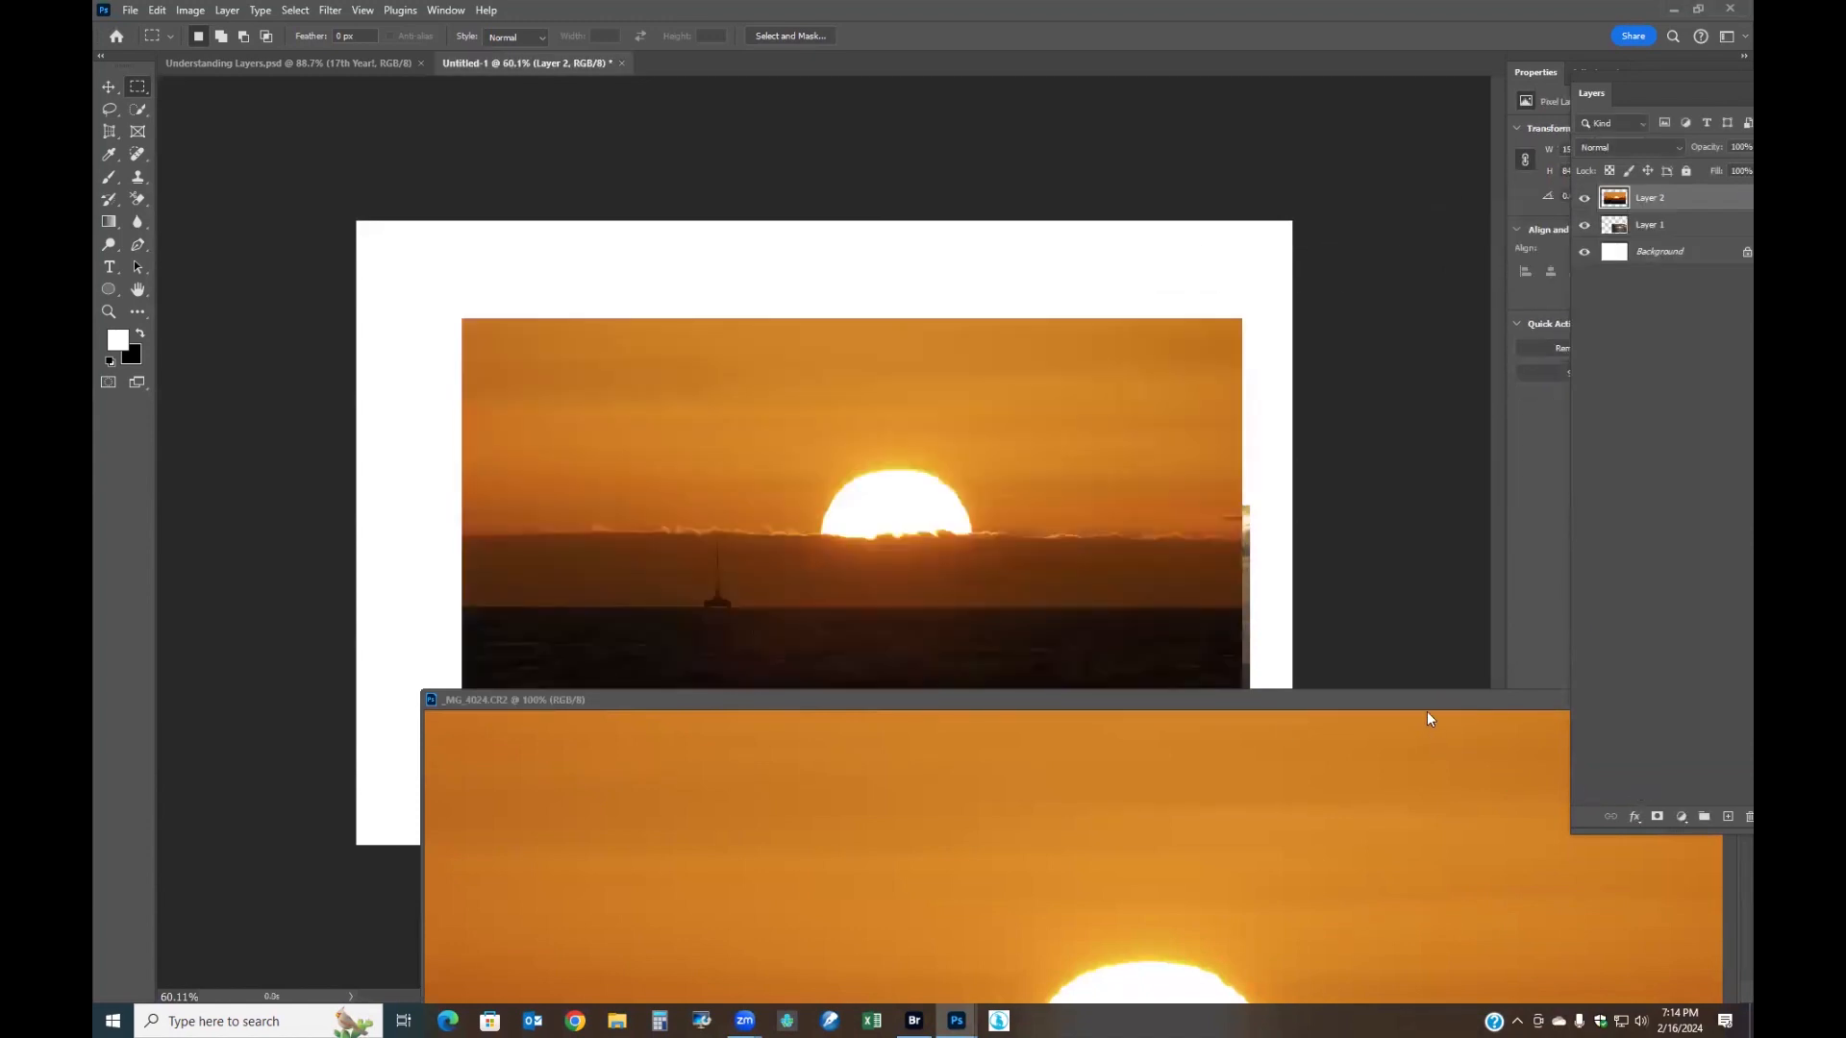
{"action": "left_click_drag", "start_coordinate": [1435, 701], "coordinate": [971, 666]}
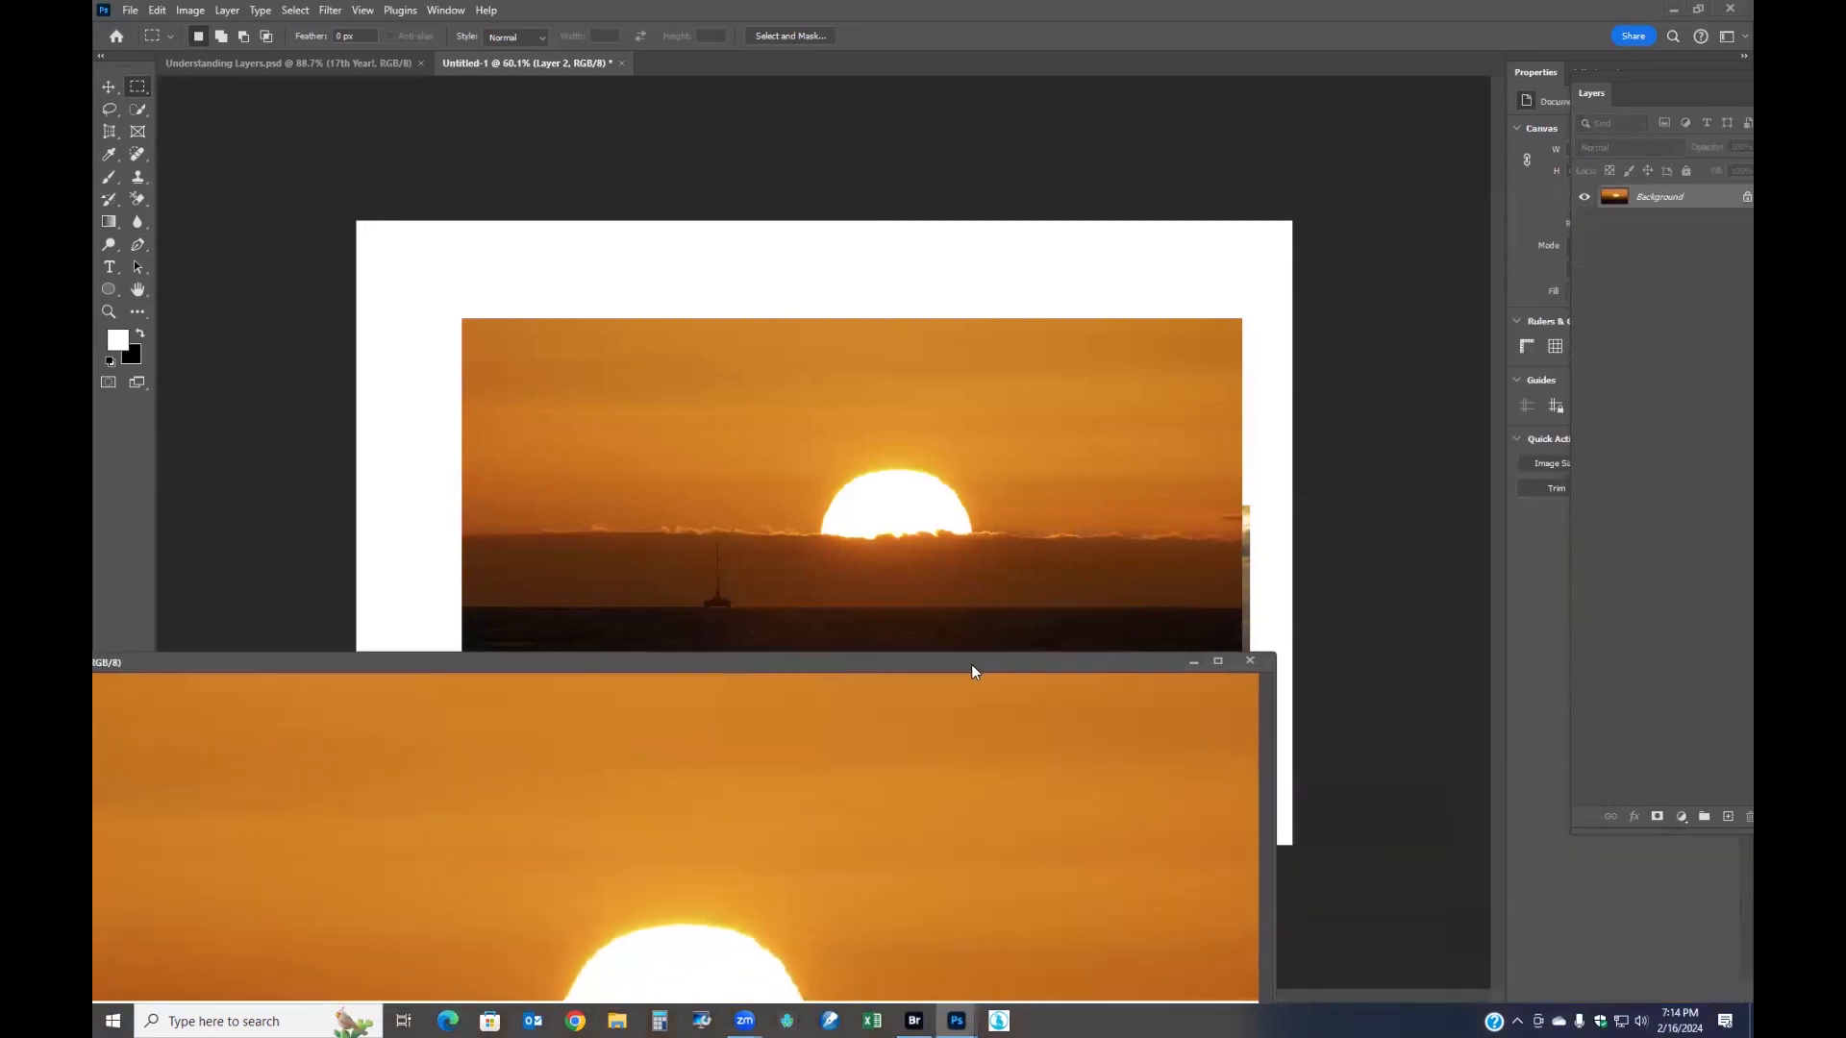
{"action": "left_click", "coordinate": [1252, 663]}
{"action": "left_click", "coordinate": [928, 377]}
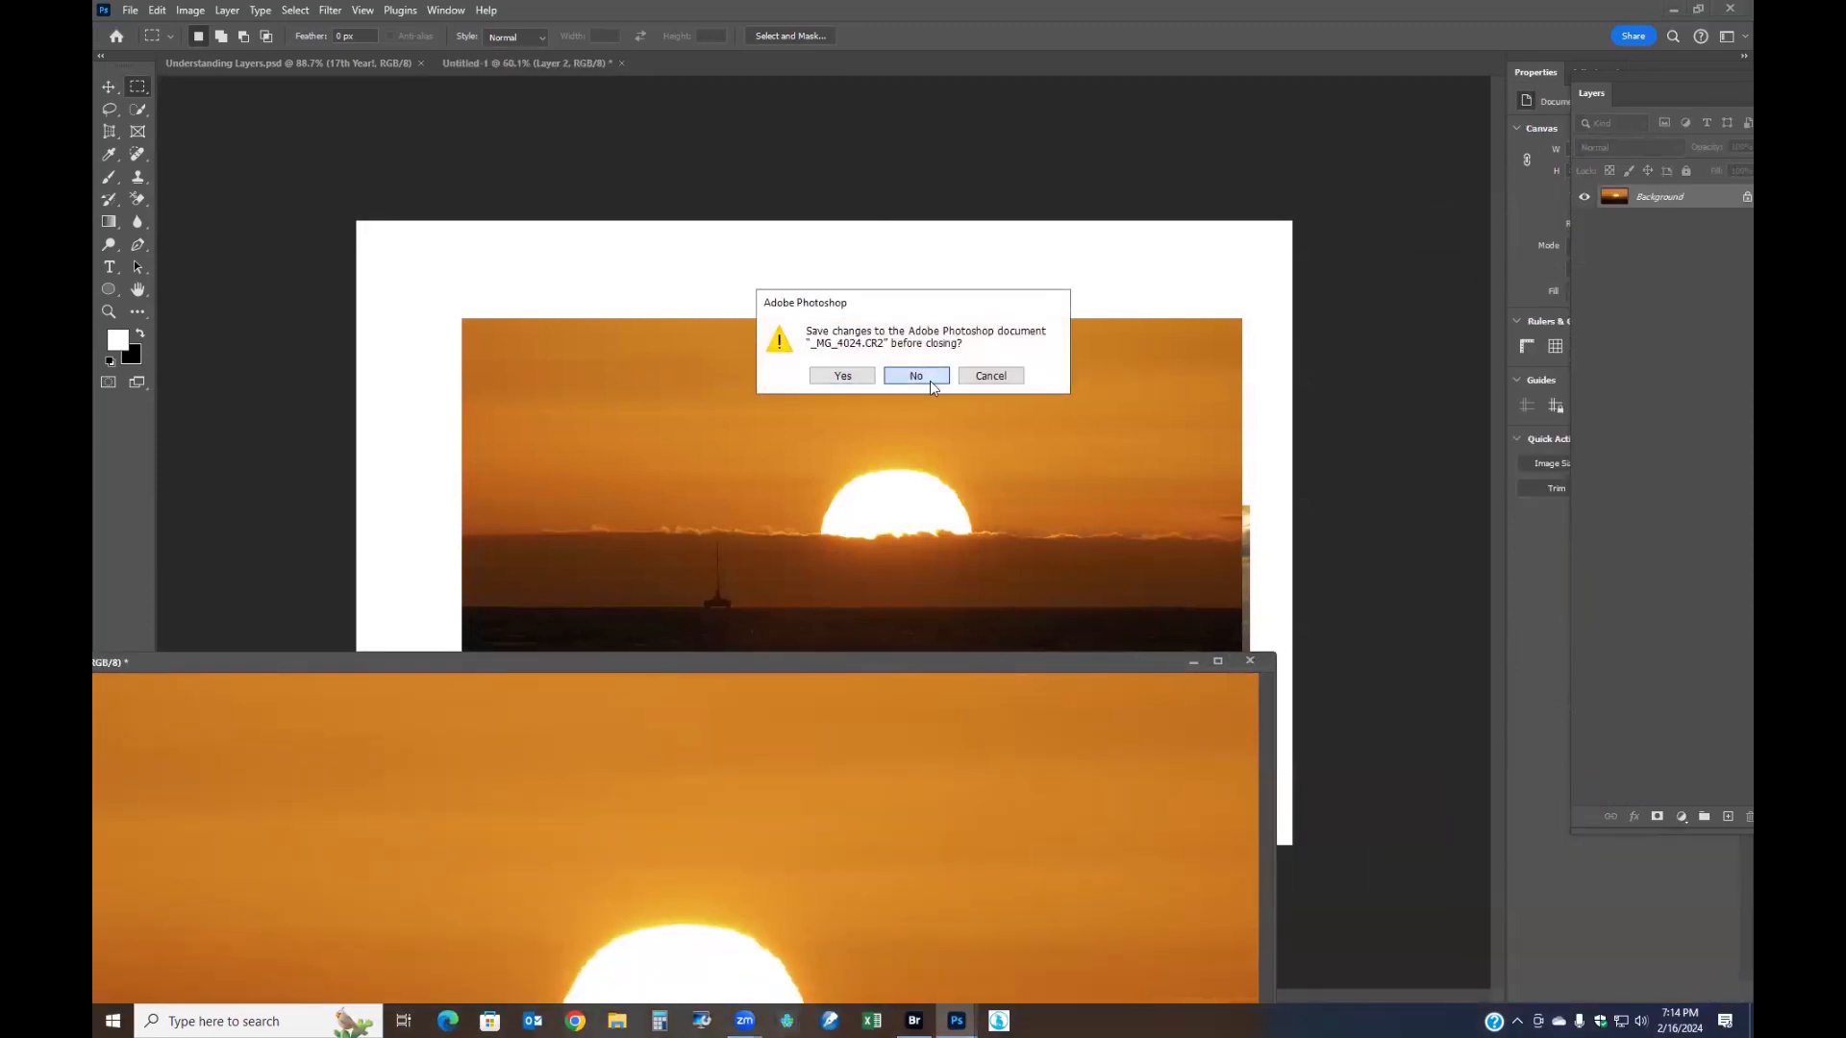
- Scale the sunset layer to about 70% with Free Transform and place it in the canvas's upper-left area, overlapping the sailboat photo
{"action": "right_click", "coordinate": [834, 474]}
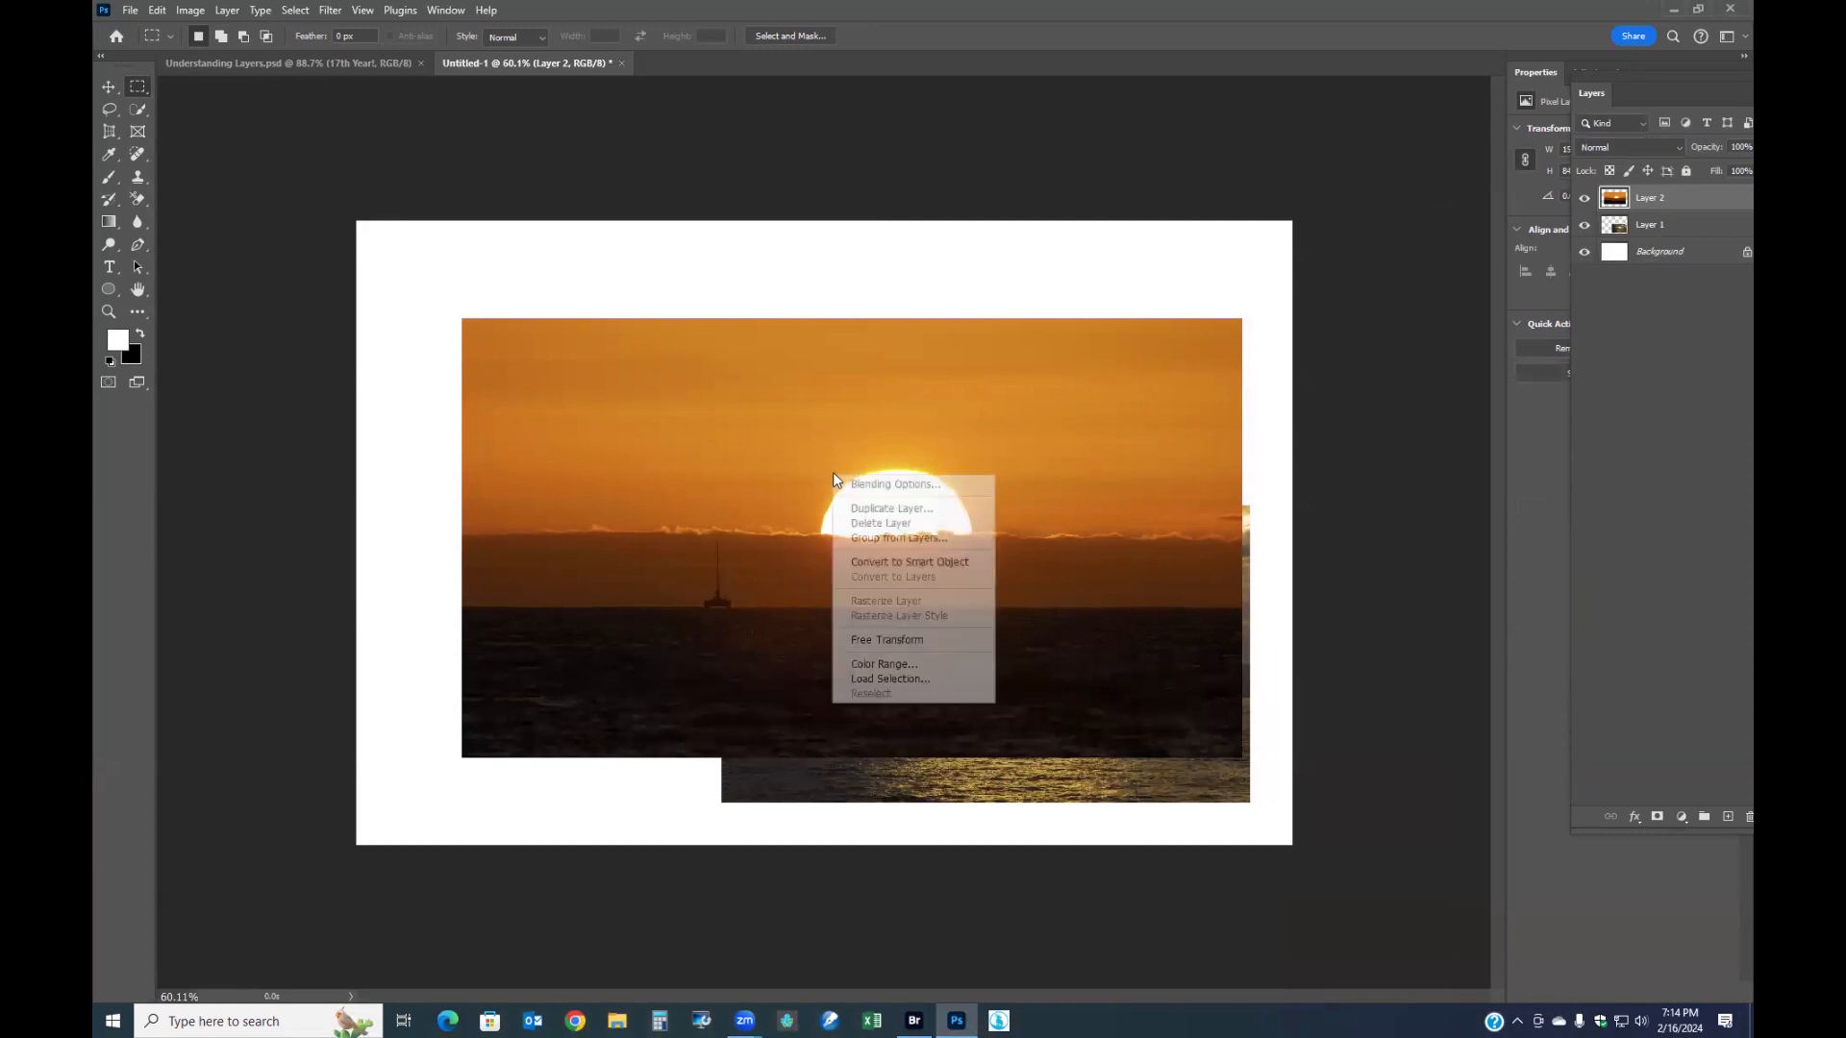
{"action": "left_click", "coordinate": [884, 639]}
{"action": "left_click_drag", "start_coordinate": [1241, 758], "coordinate": [1008, 624]}
{"action": "mouse_move", "coordinate": [812, 504]}
{"action": "left_mouse_down"}
{"action": "mouse_move", "coordinate": [748, 486]}
{"action": "mouse_move", "coordinate": [767, 456]}
{"action": "mouse_move", "coordinate": [800, 495]}
{"action": "left_mouse_up"}
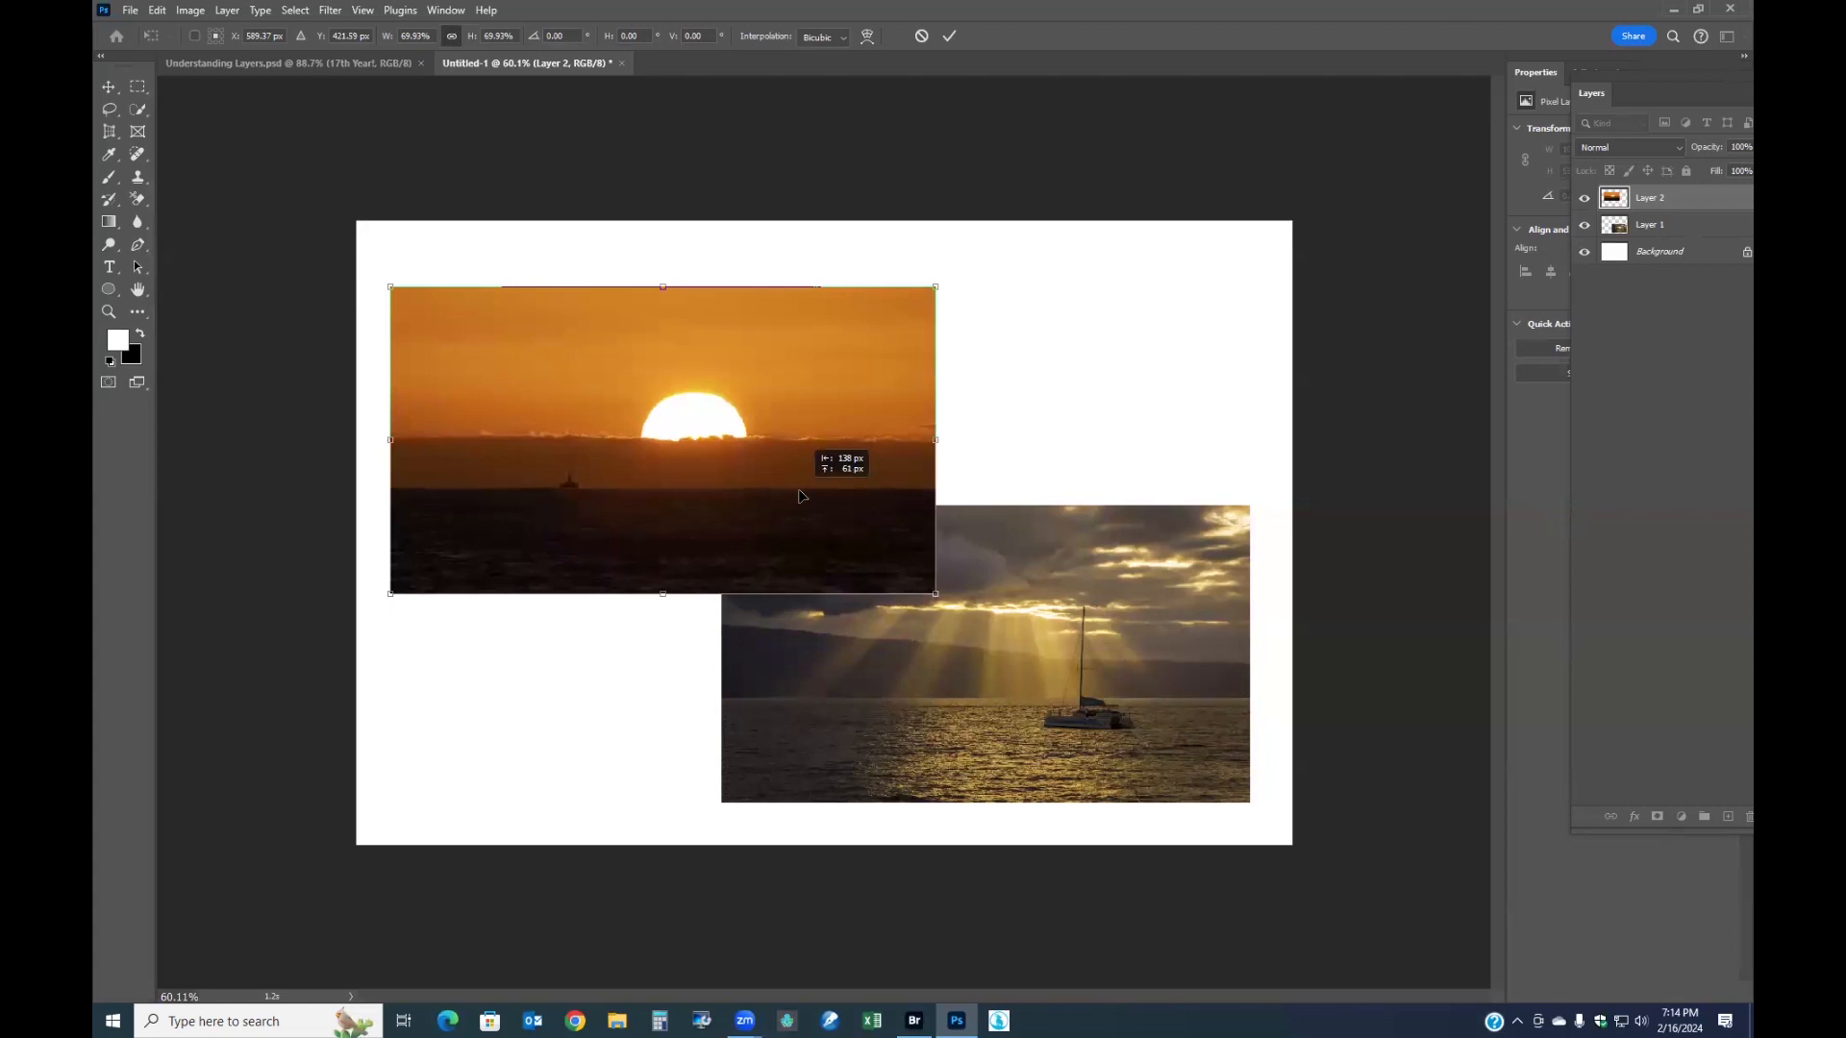
{"action": "left_click_drag", "start_coordinate": [801, 495], "coordinate": [806, 495]}
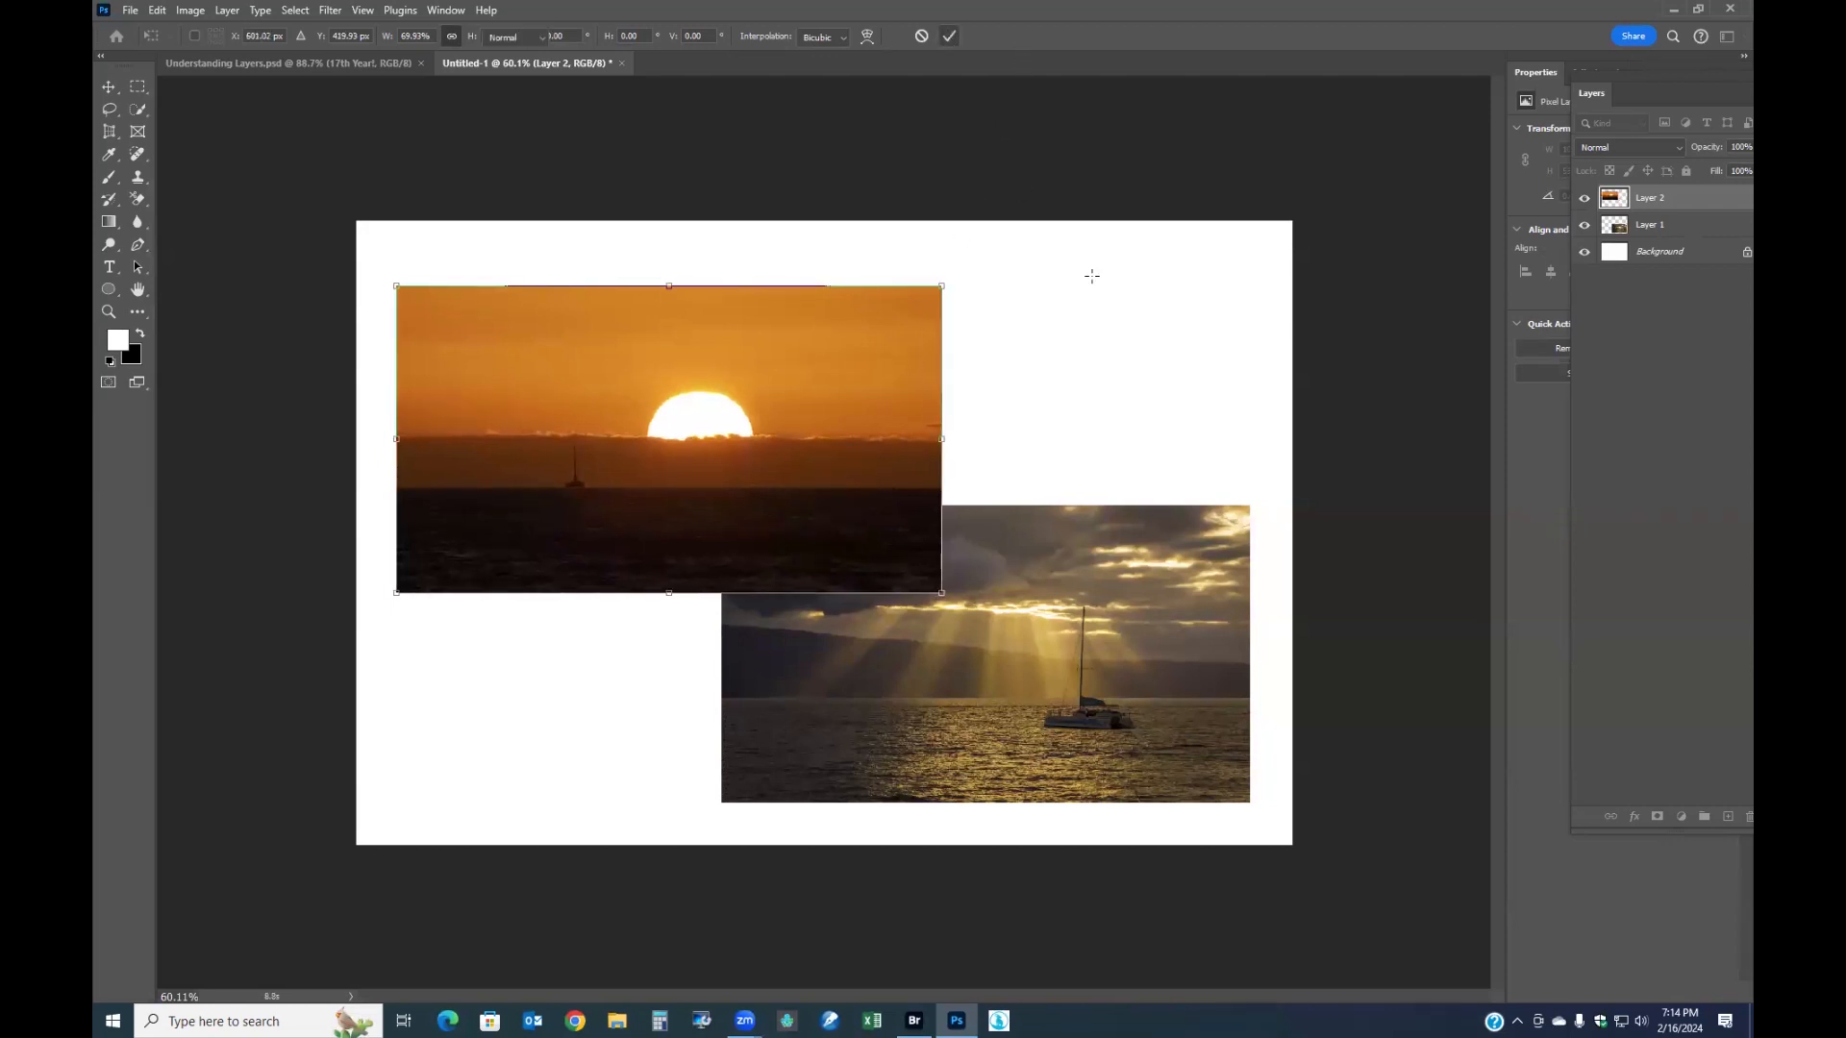
{"action": "key", "text": "Return"}
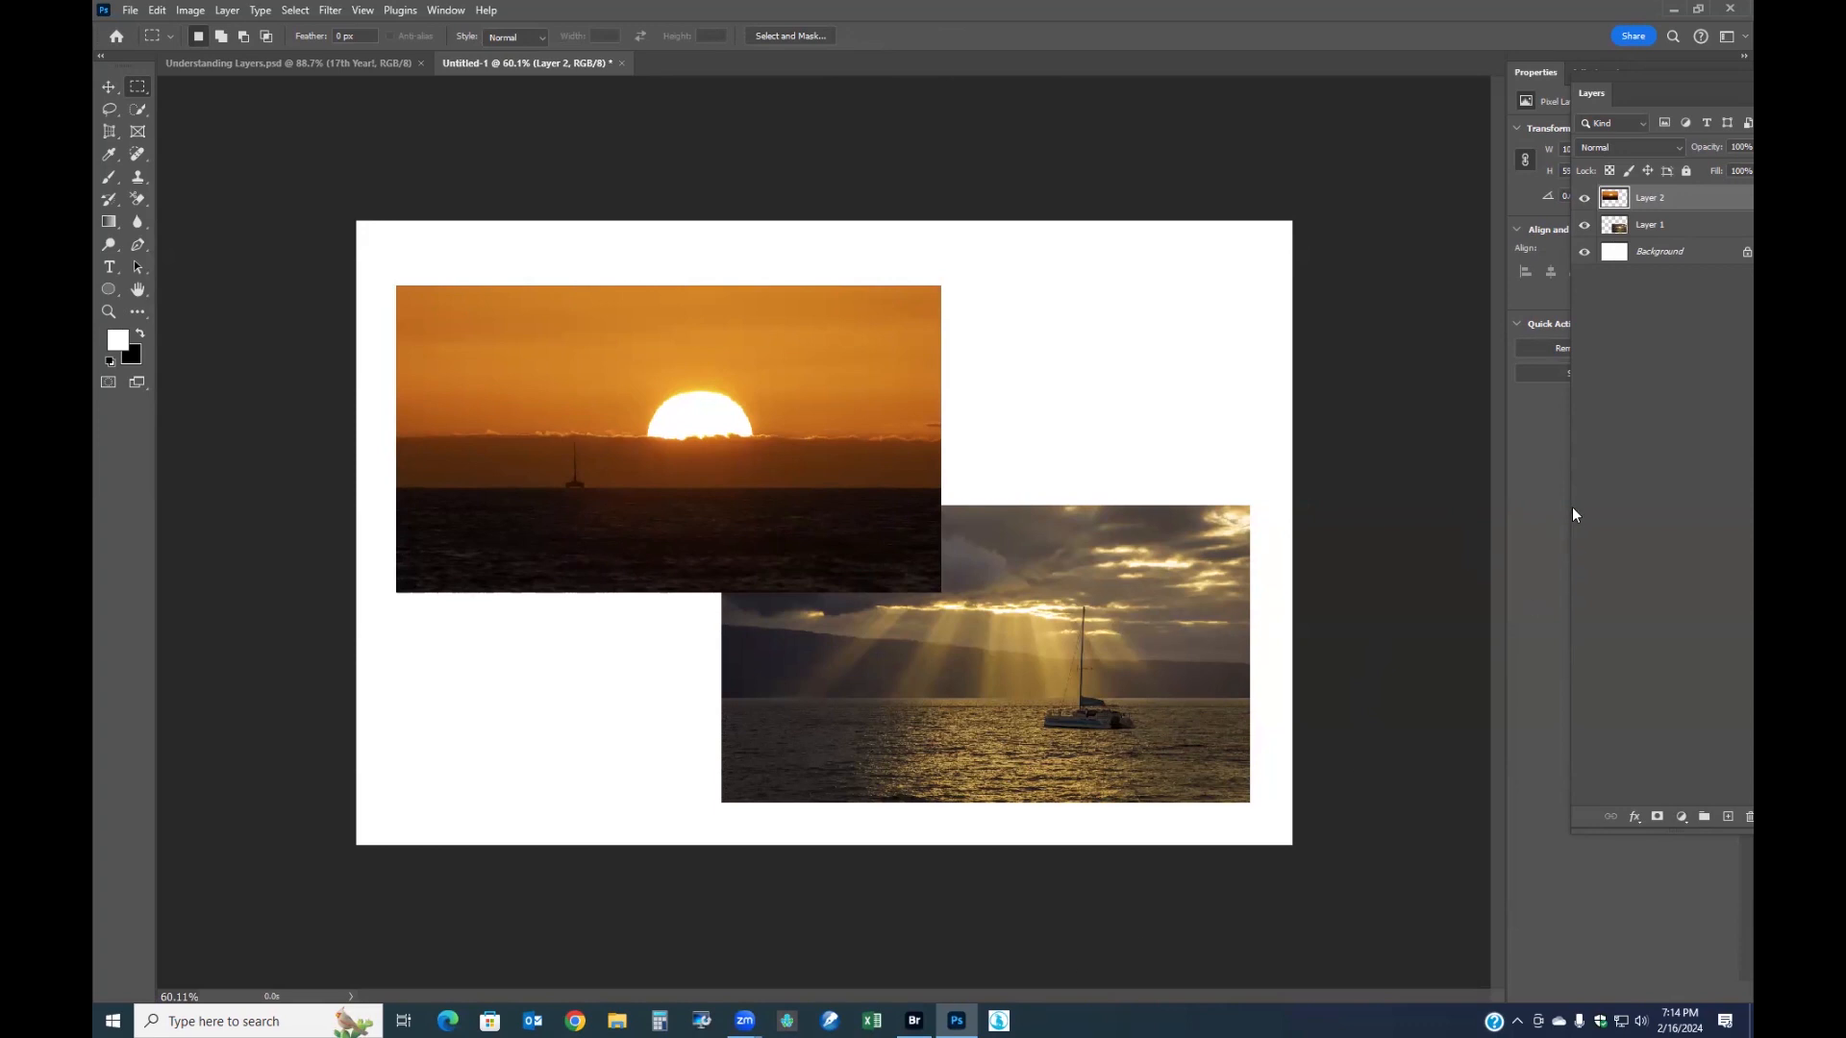
- Try moving Layer 1 above Layer 2 in the stacking order, and return it to its place below
{"action": "left_click", "coordinate": [1652, 227]}
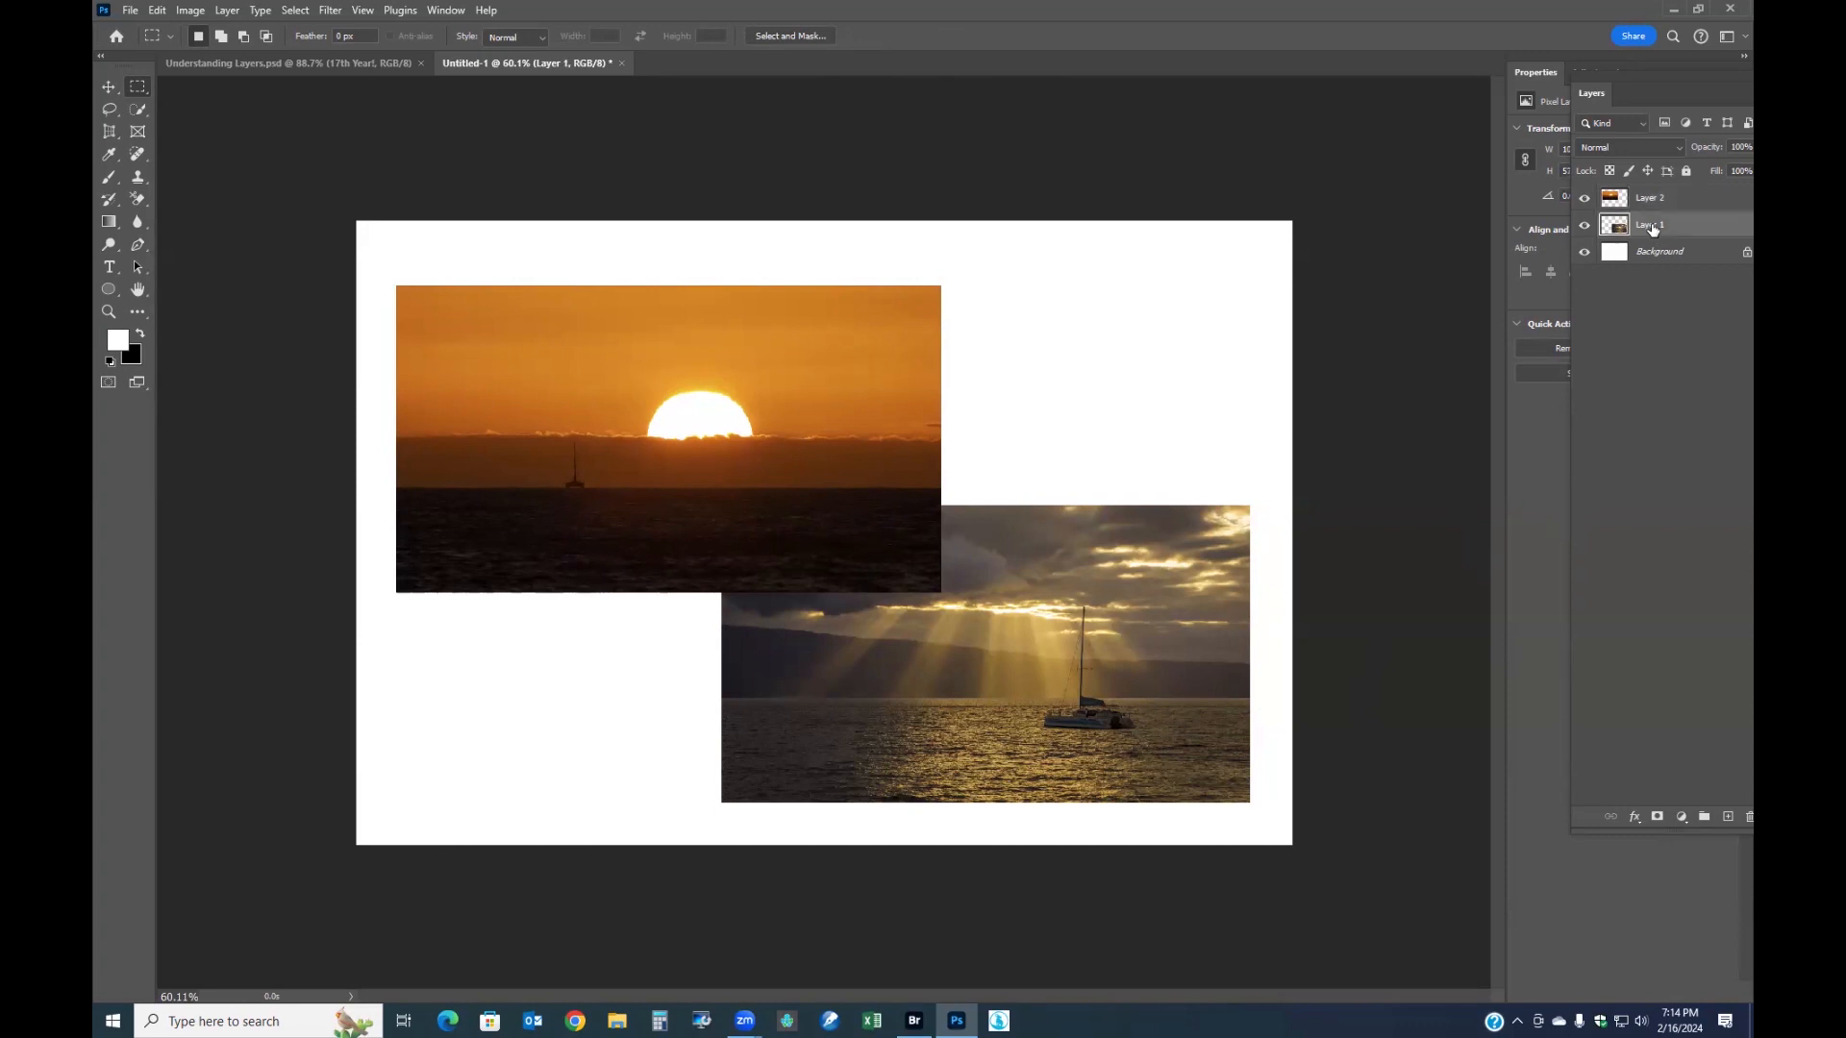
{"action": "left_click_drag", "start_coordinate": [1651, 227], "coordinate": [1653, 192]}
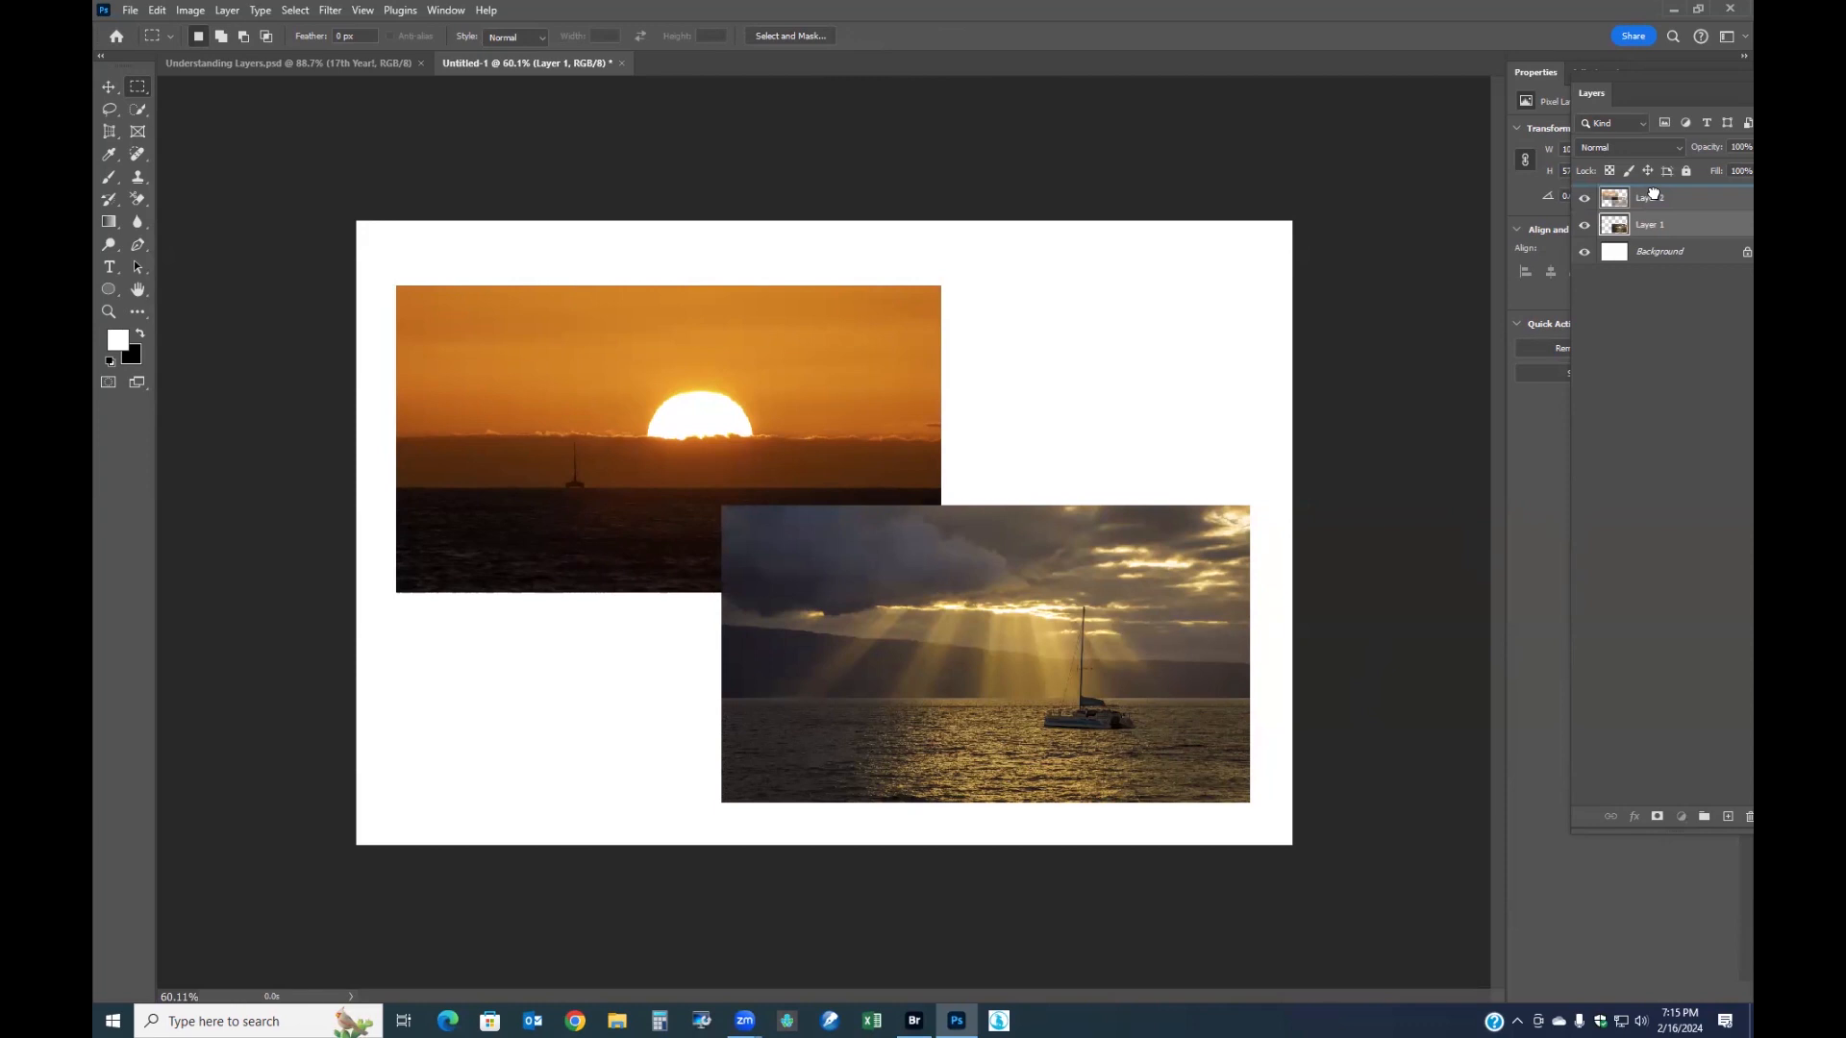
{"action": "left_click_drag", "start_coordinate": [1654, 193], "coordinate": [1653, 195]}
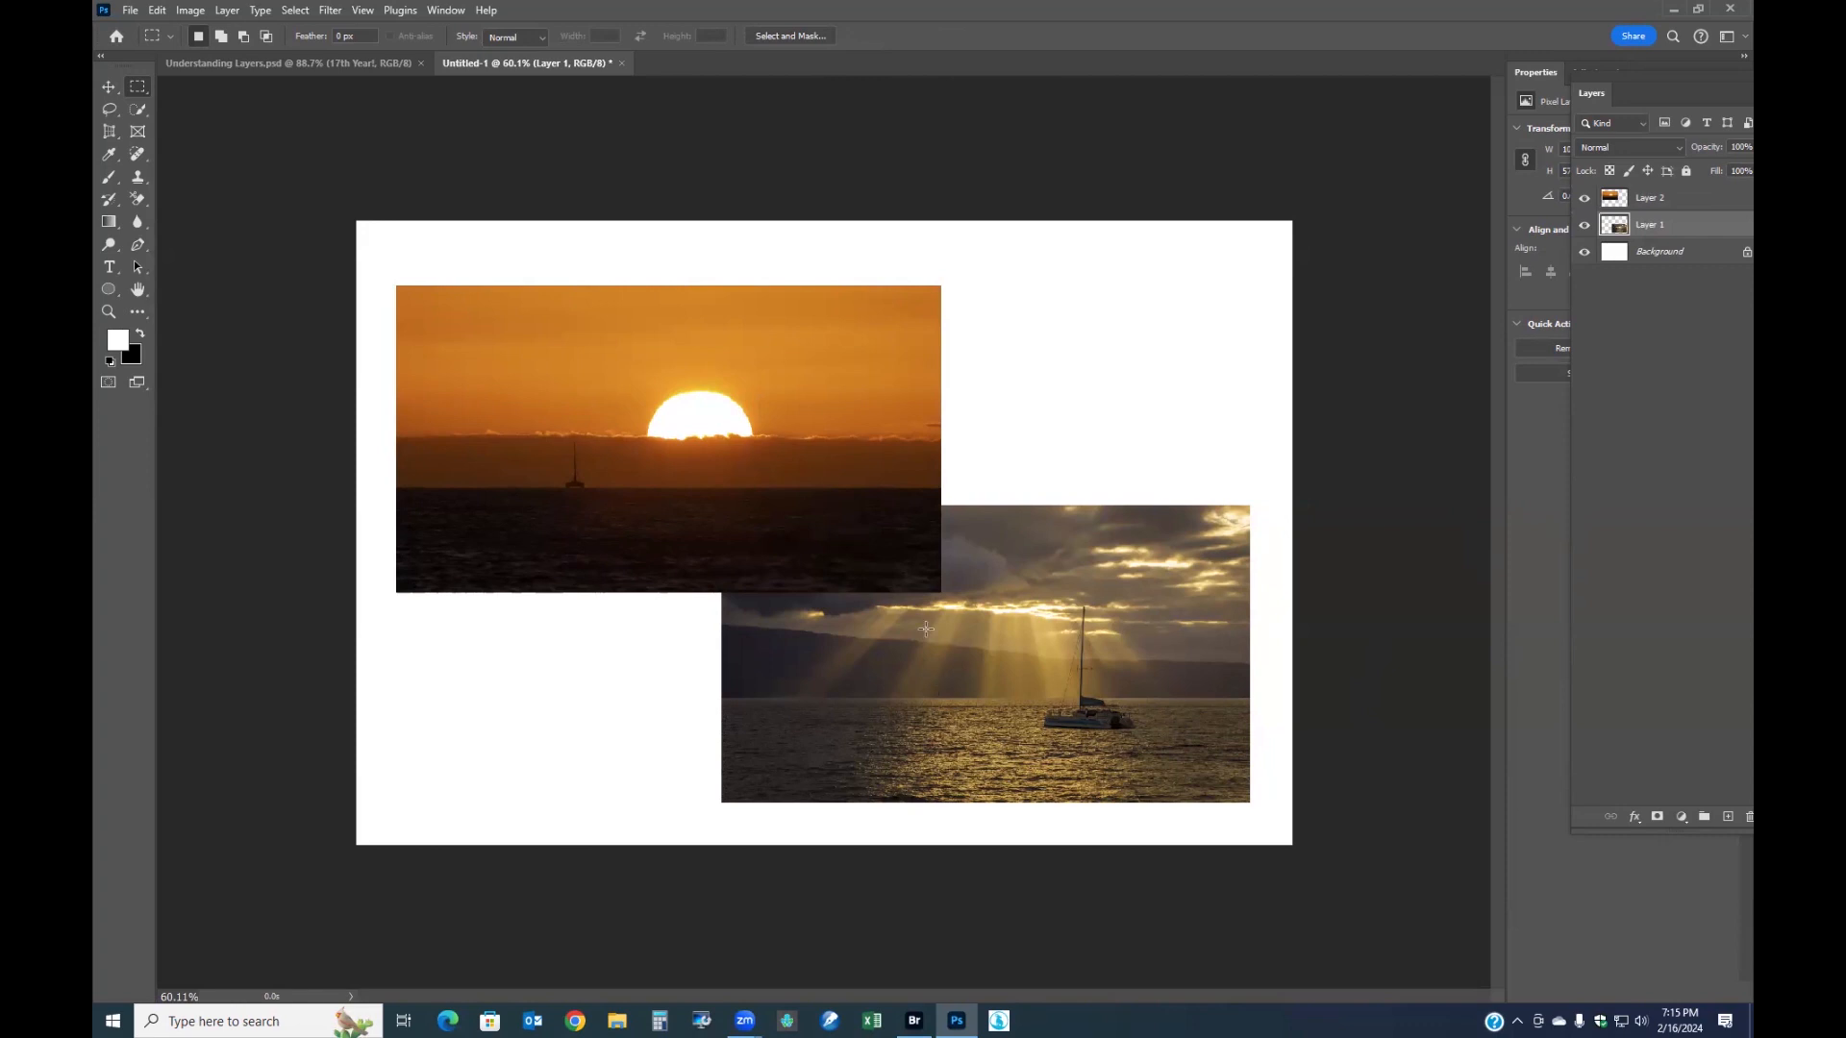
- With the Move tool, list the layers under the sunset photo, the sailboat photo, and the area where they overlap
{"action": "scroll", "coordinate": [928, 630], "scroll_direction": "up", "scroll_amount": 5}
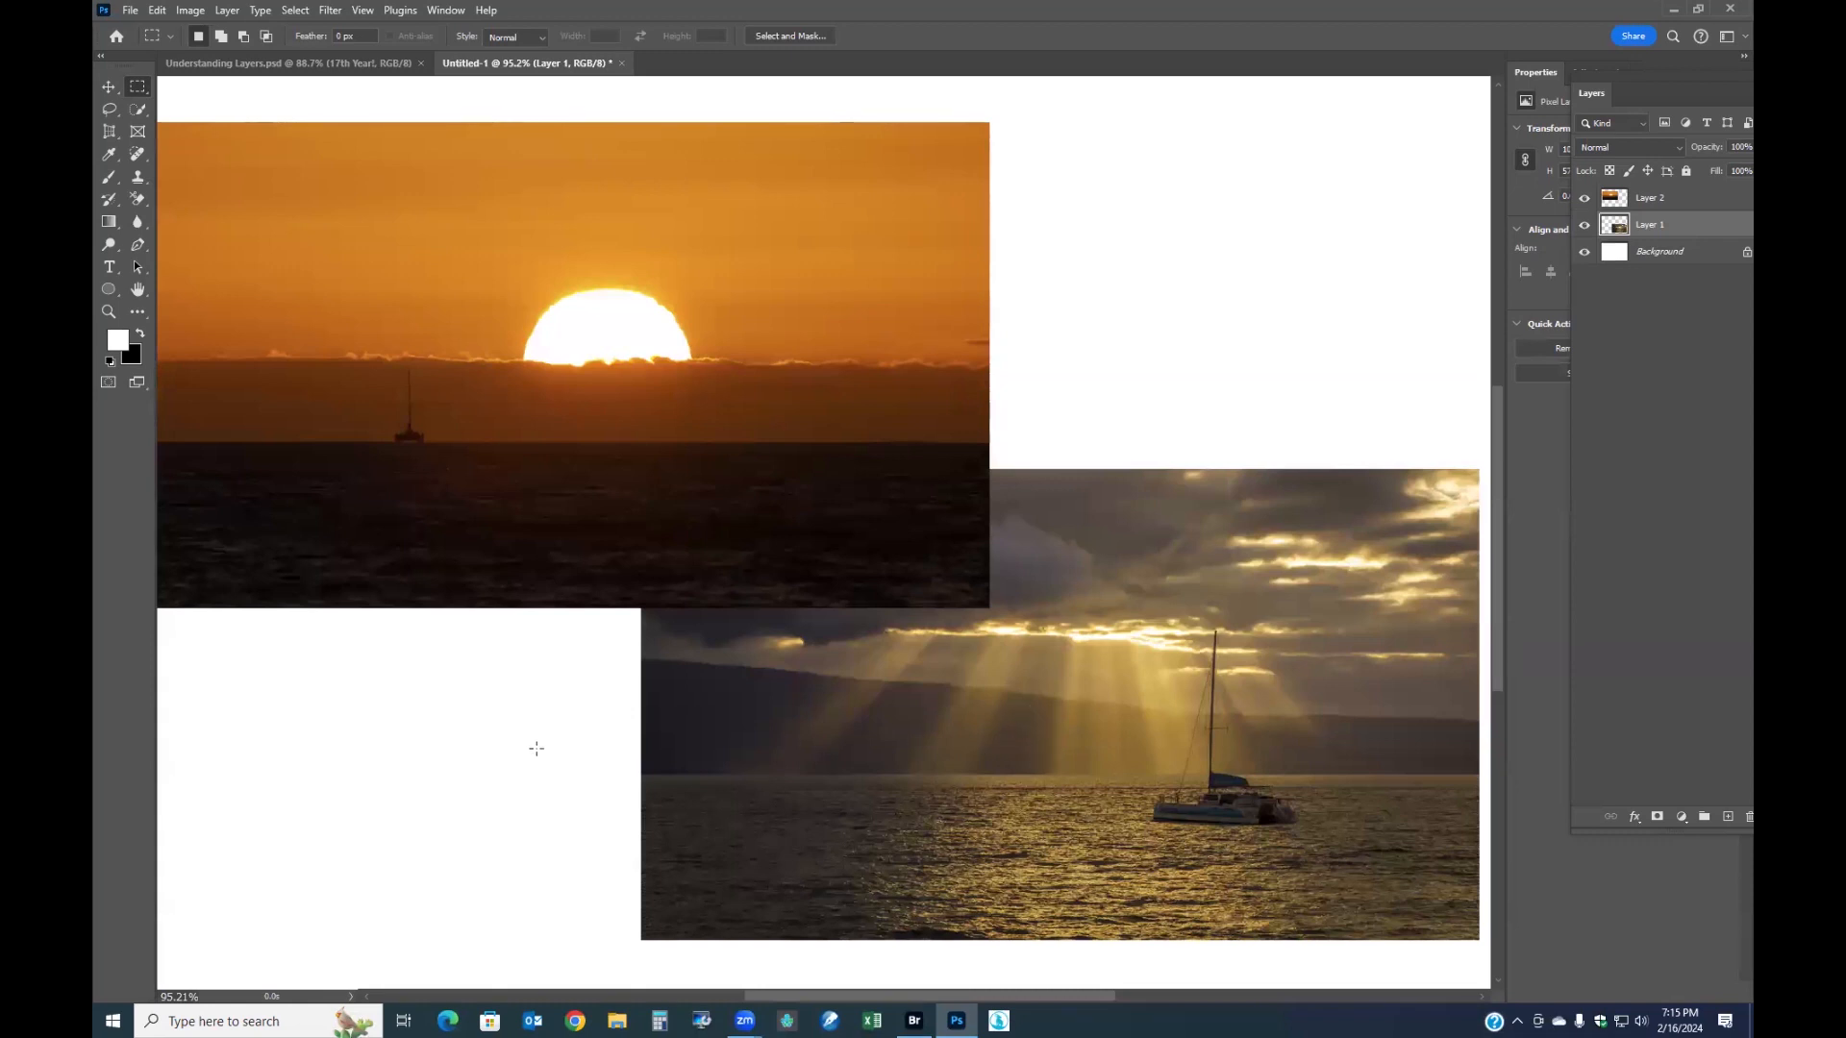
{"action": "scroll", "coordinate": [538, 712], "scroll_direction": "down", "scroll_amount": 3}
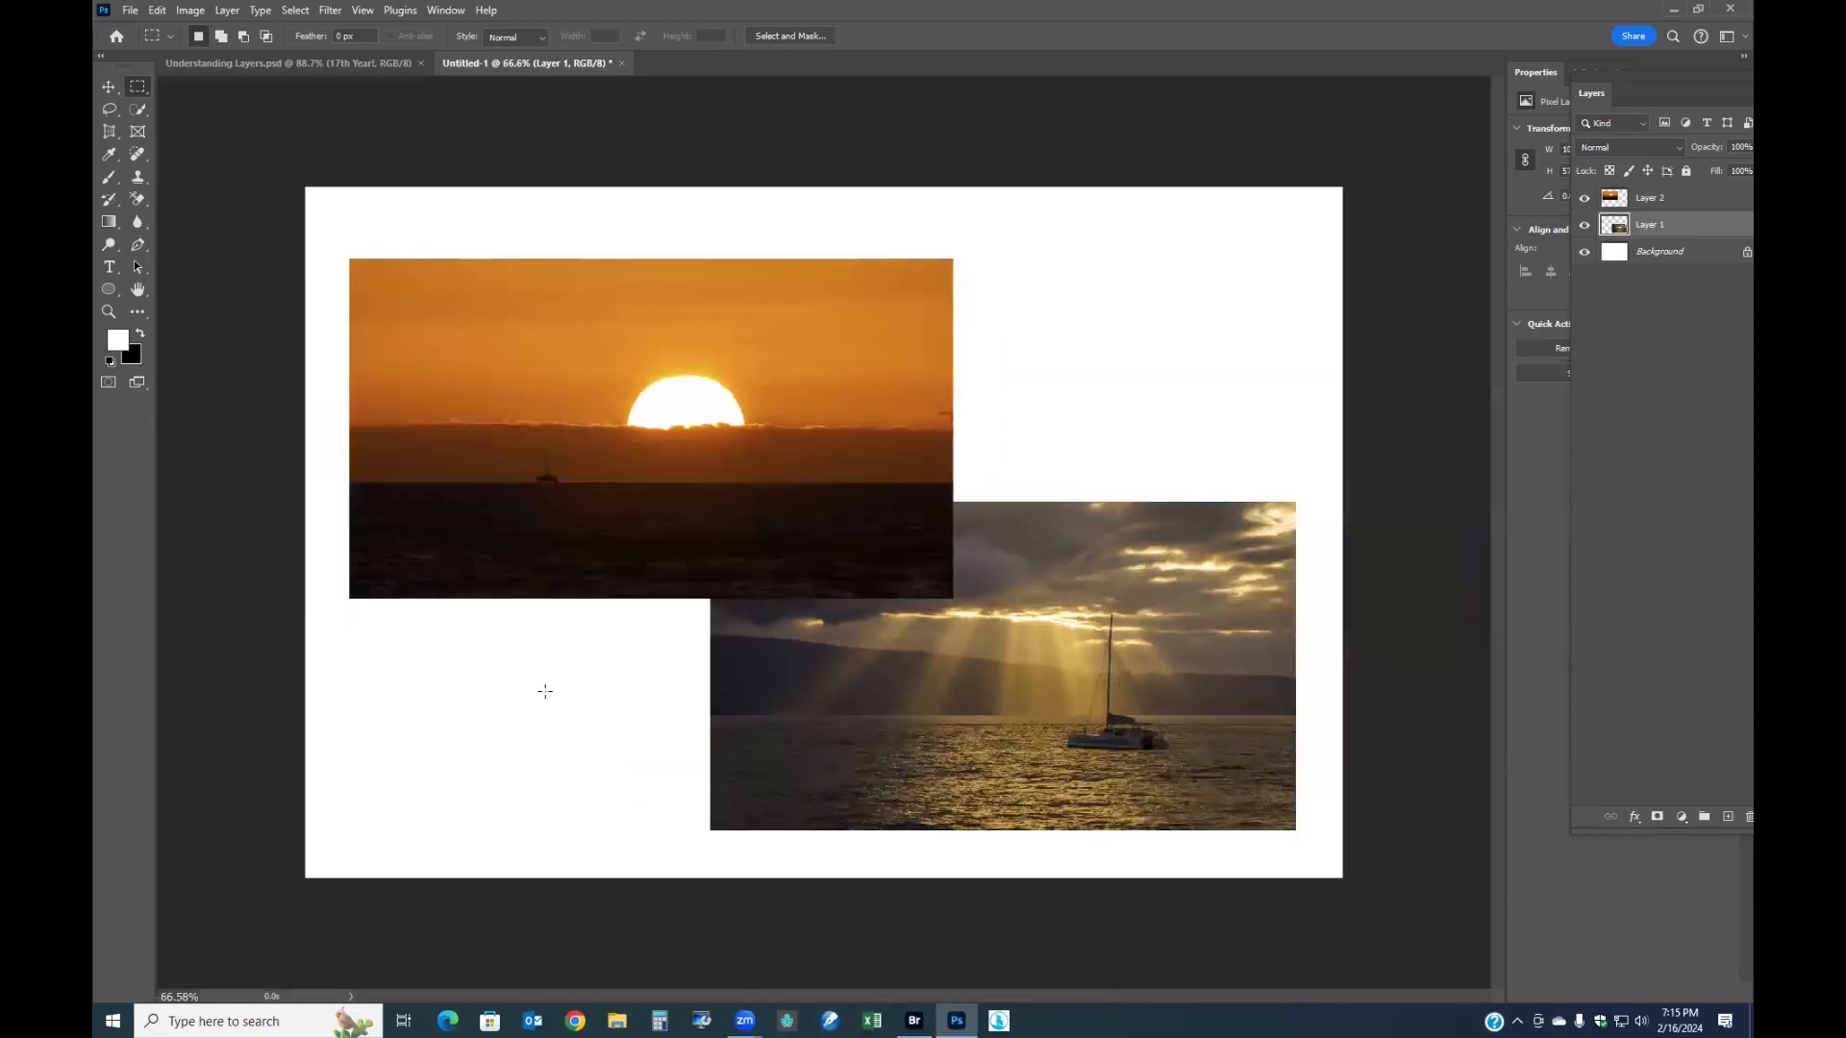
{"action": "left_click", "coordinate": [111, 88]}
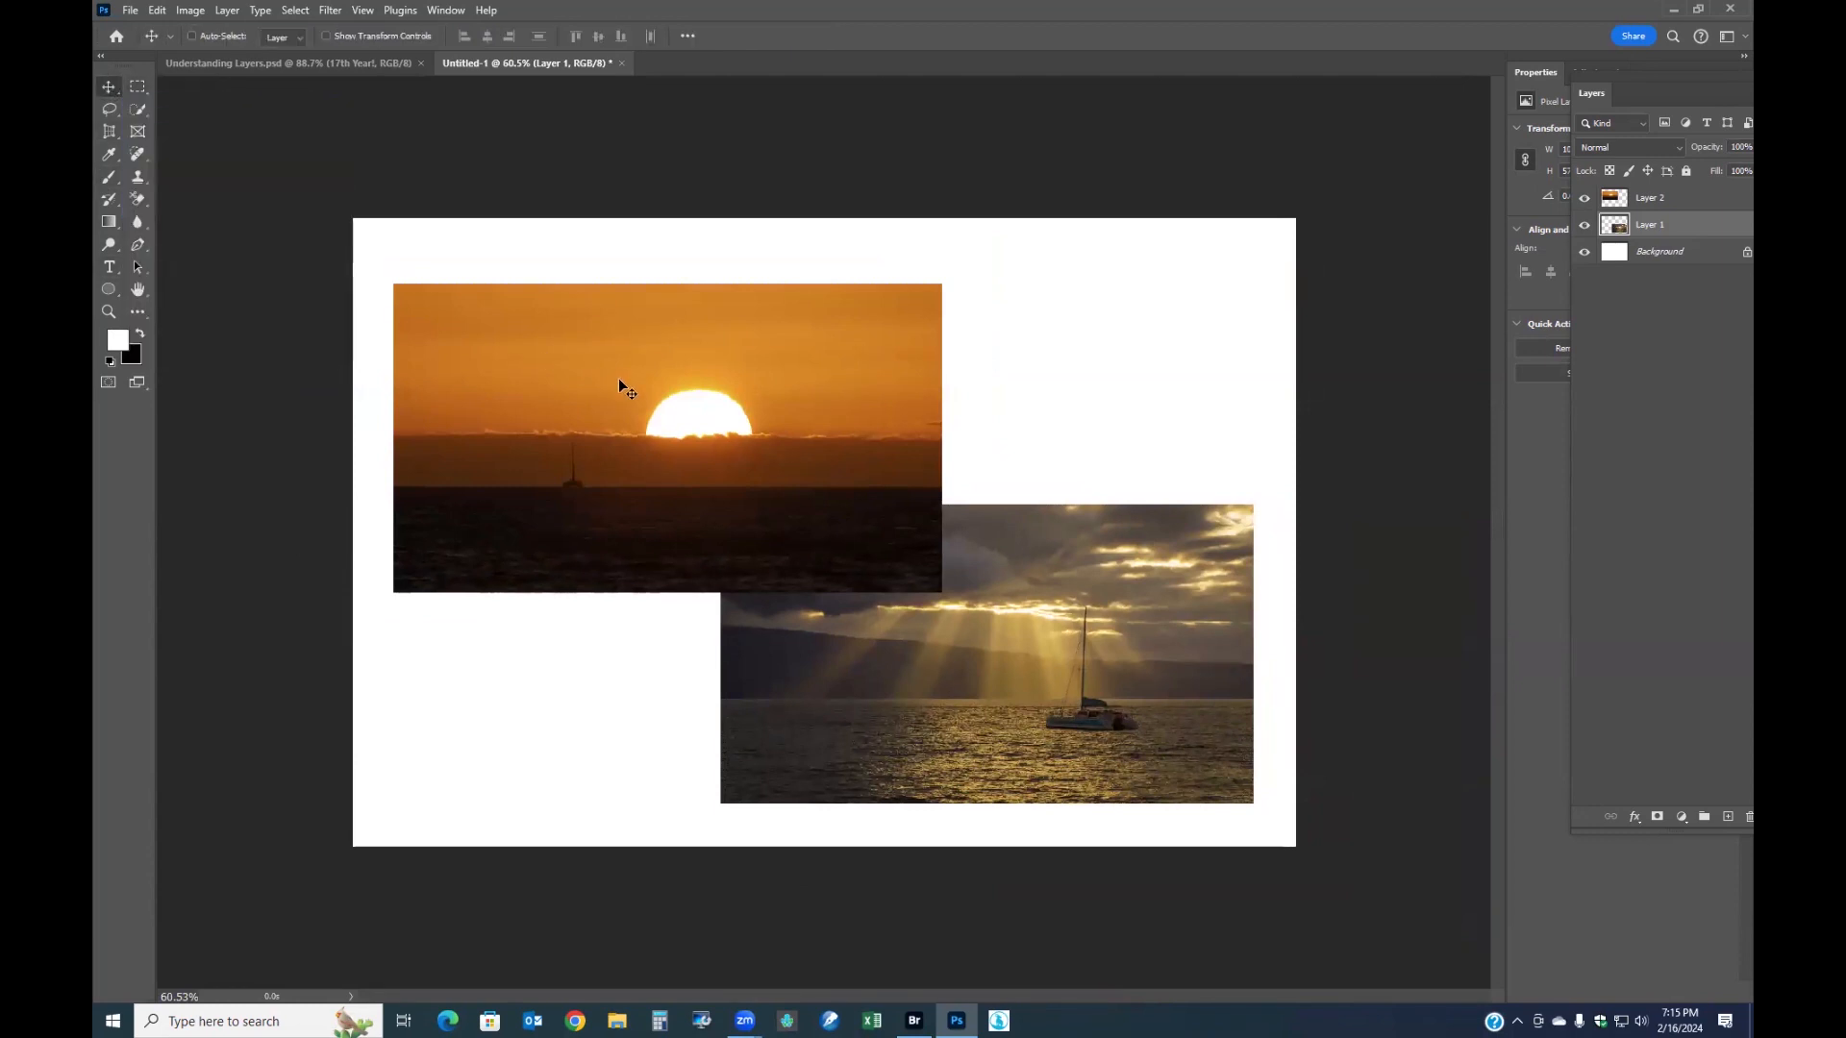
{"action": "right_click", "coordinate": [580, 370]}
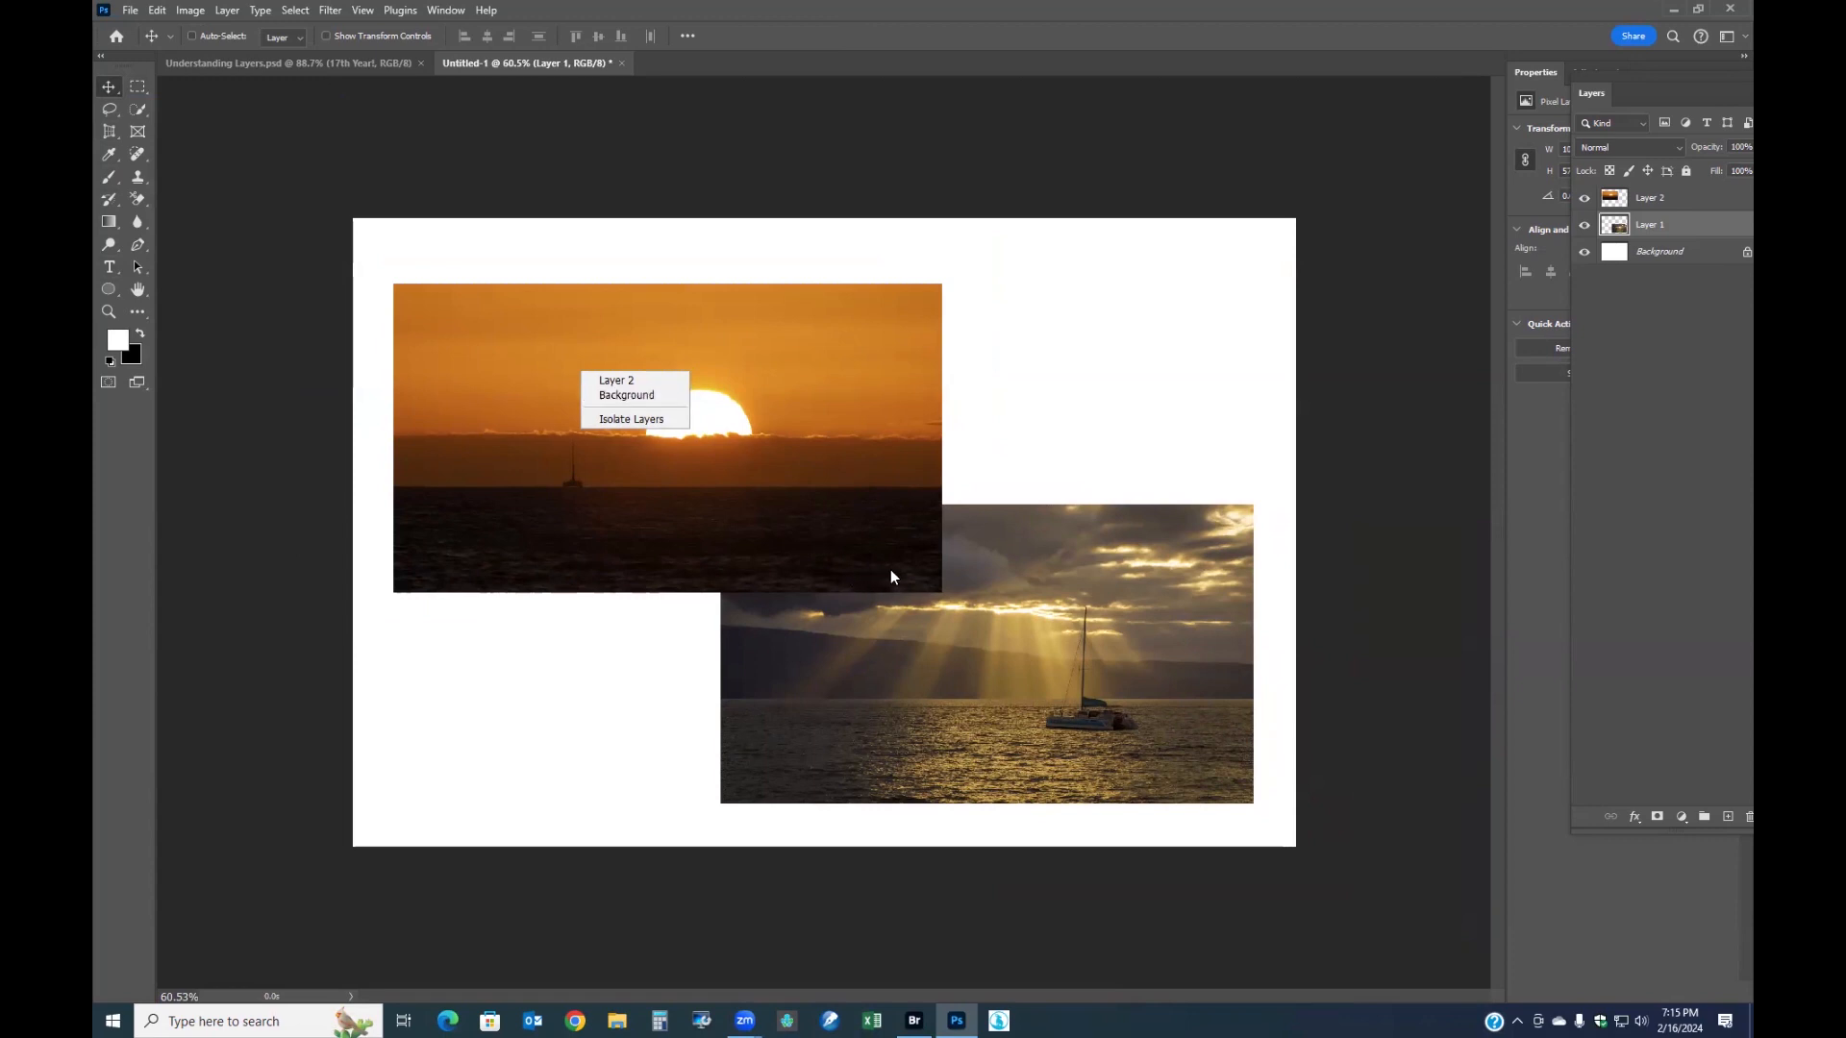
{"action": "right_click", "coordinate": [1010, 614]}
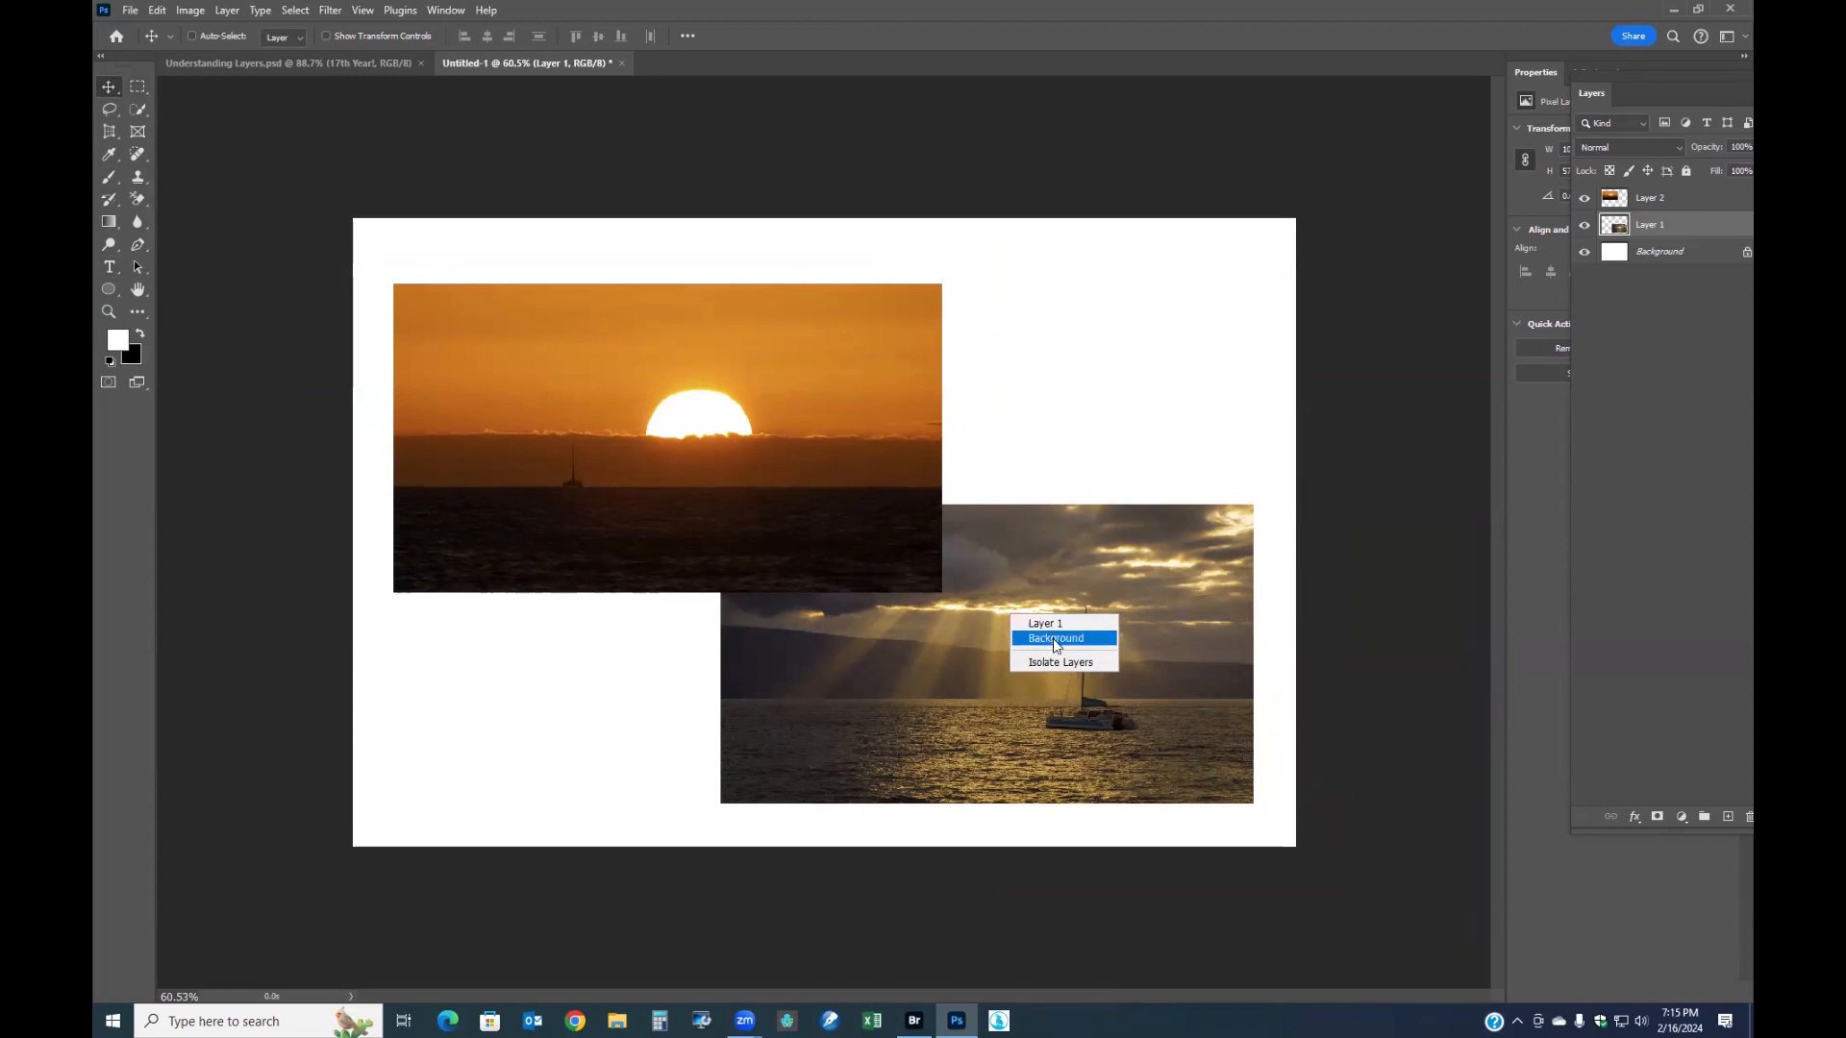
{"action": "right_click", "coordinate": [846, 543]}
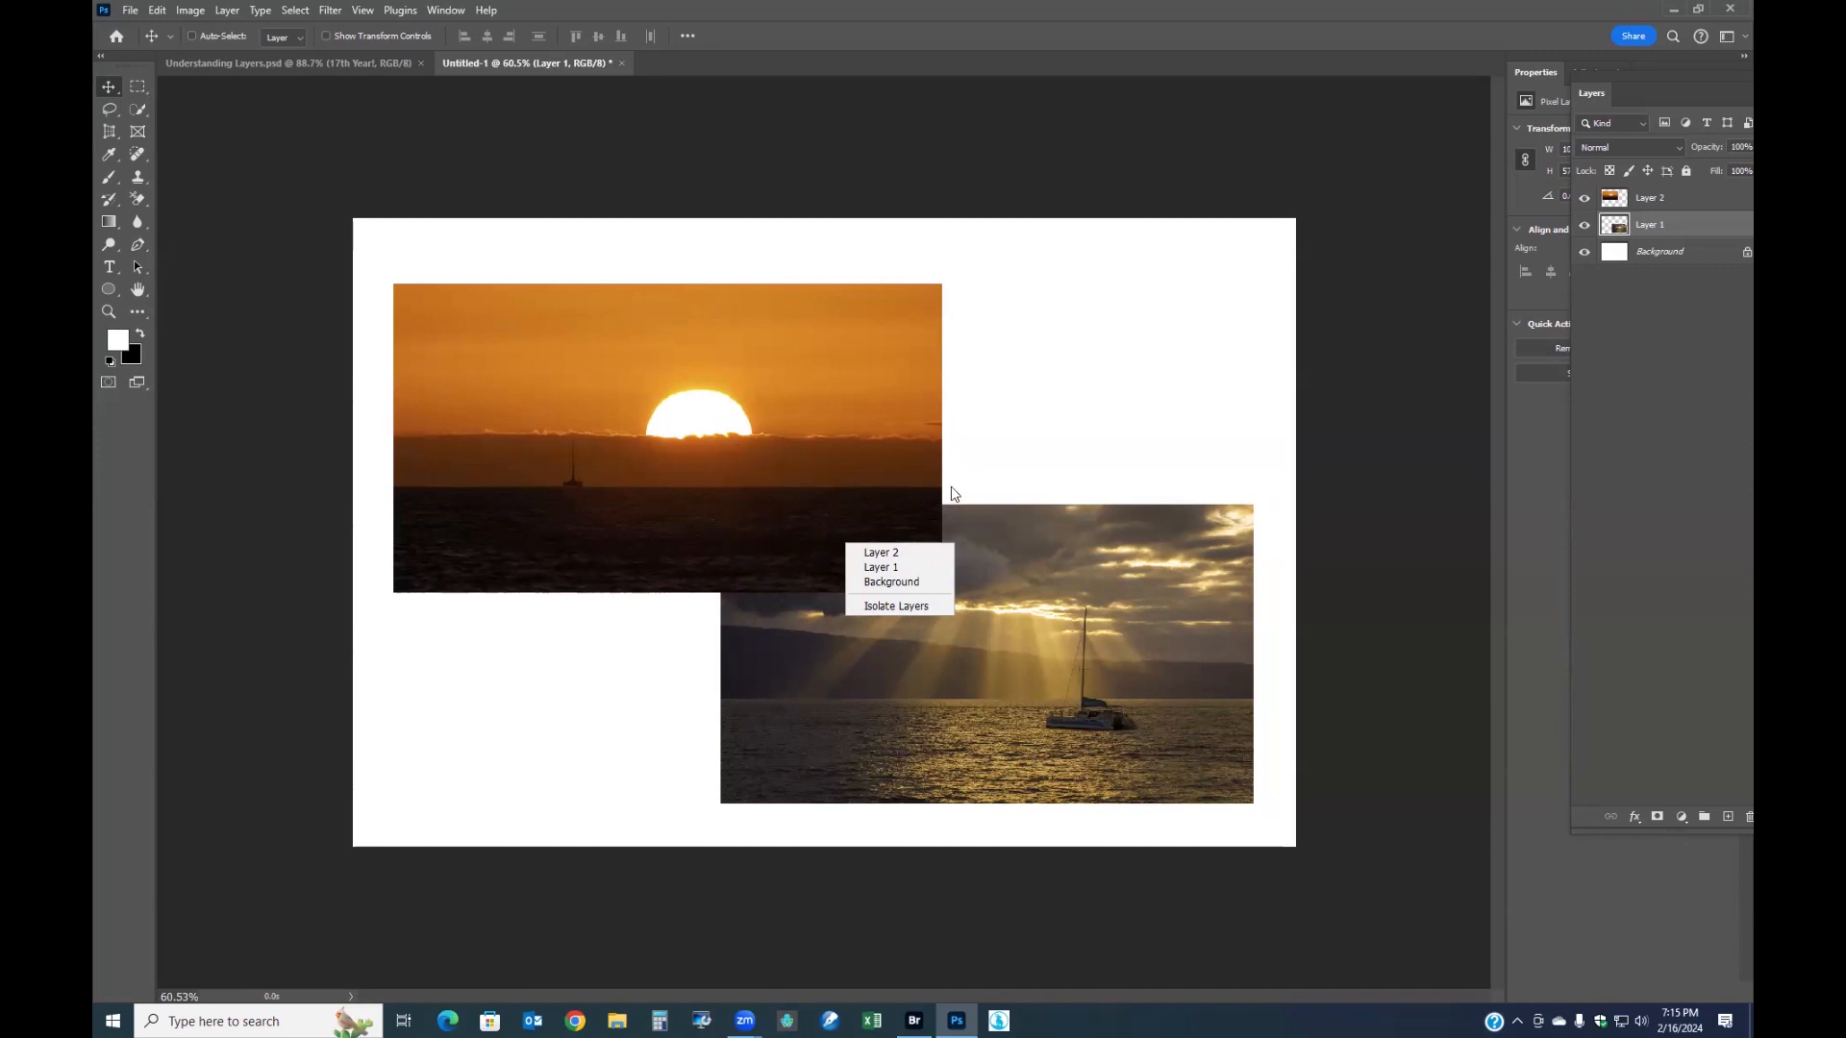
{"action": "left_click", "coordinate": [965, 542]}
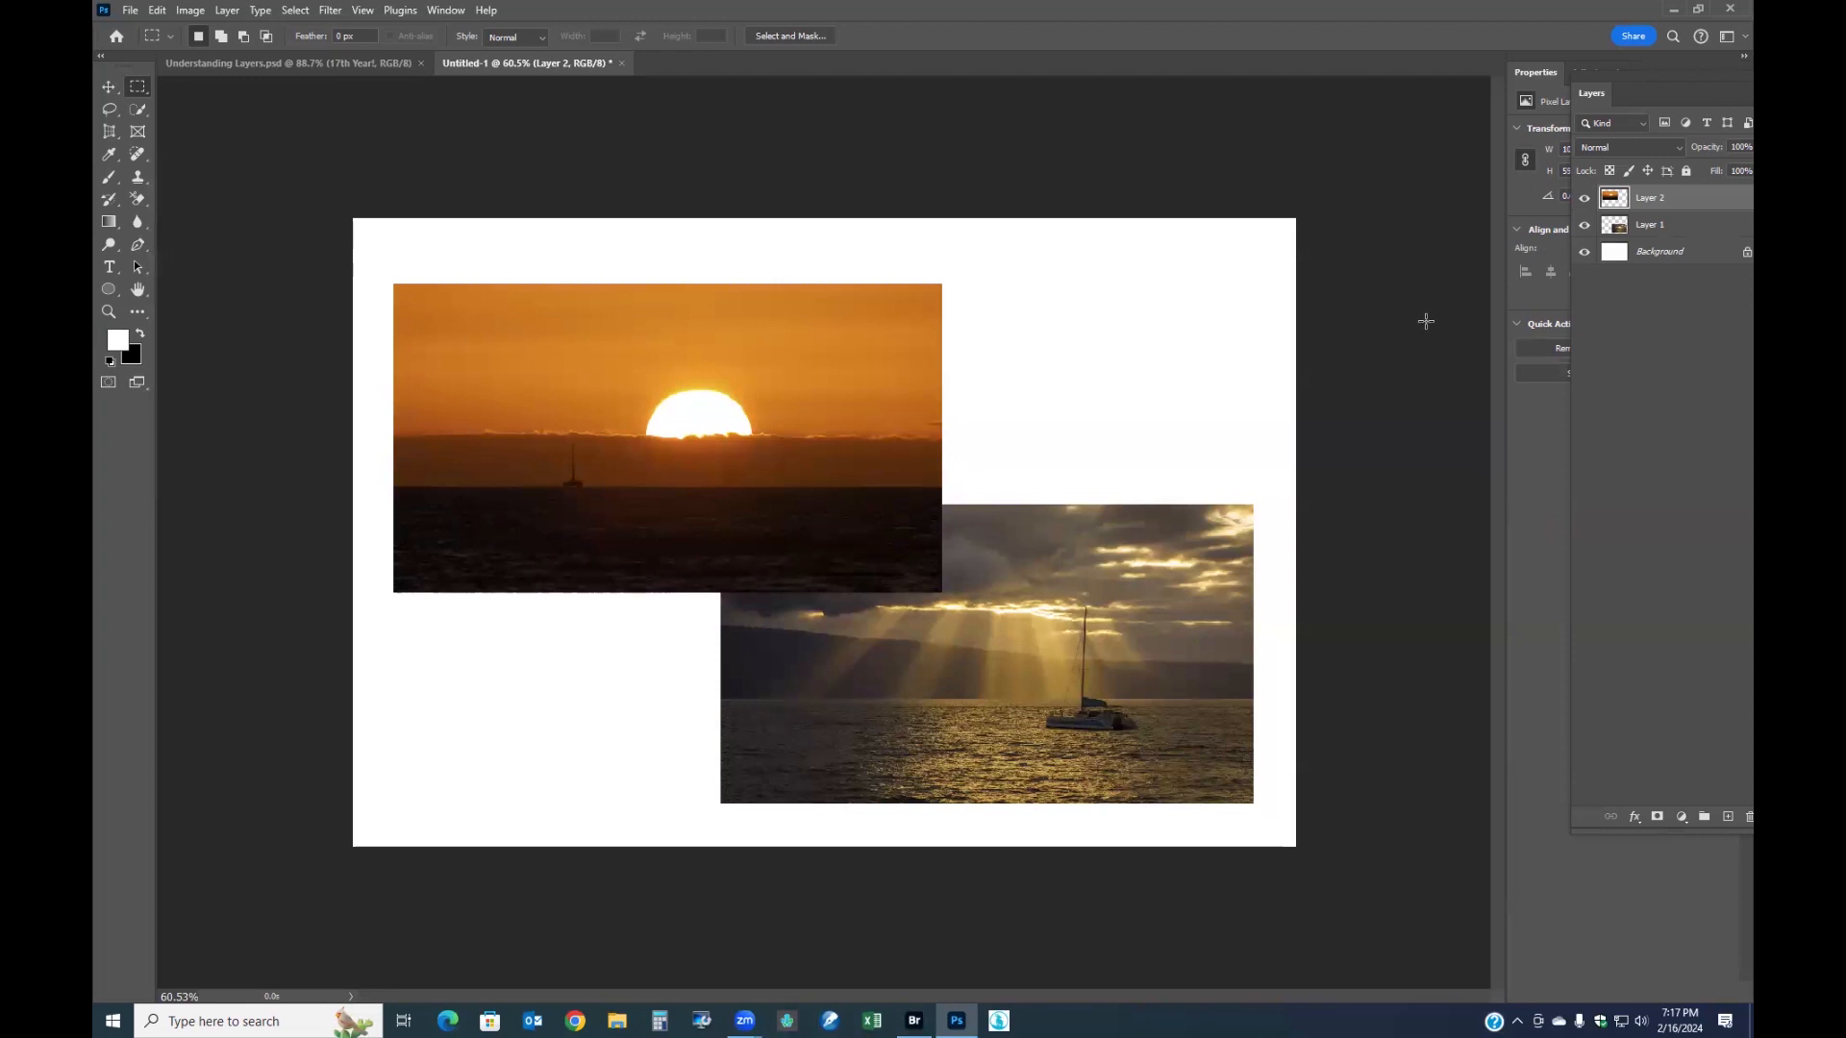
- Save the document as FNPS Demo in the 17th season folder, trying JPEG as the file type before settling on layered Photoshop format
{"action": "left_click", "coordinate": [131, 12]}
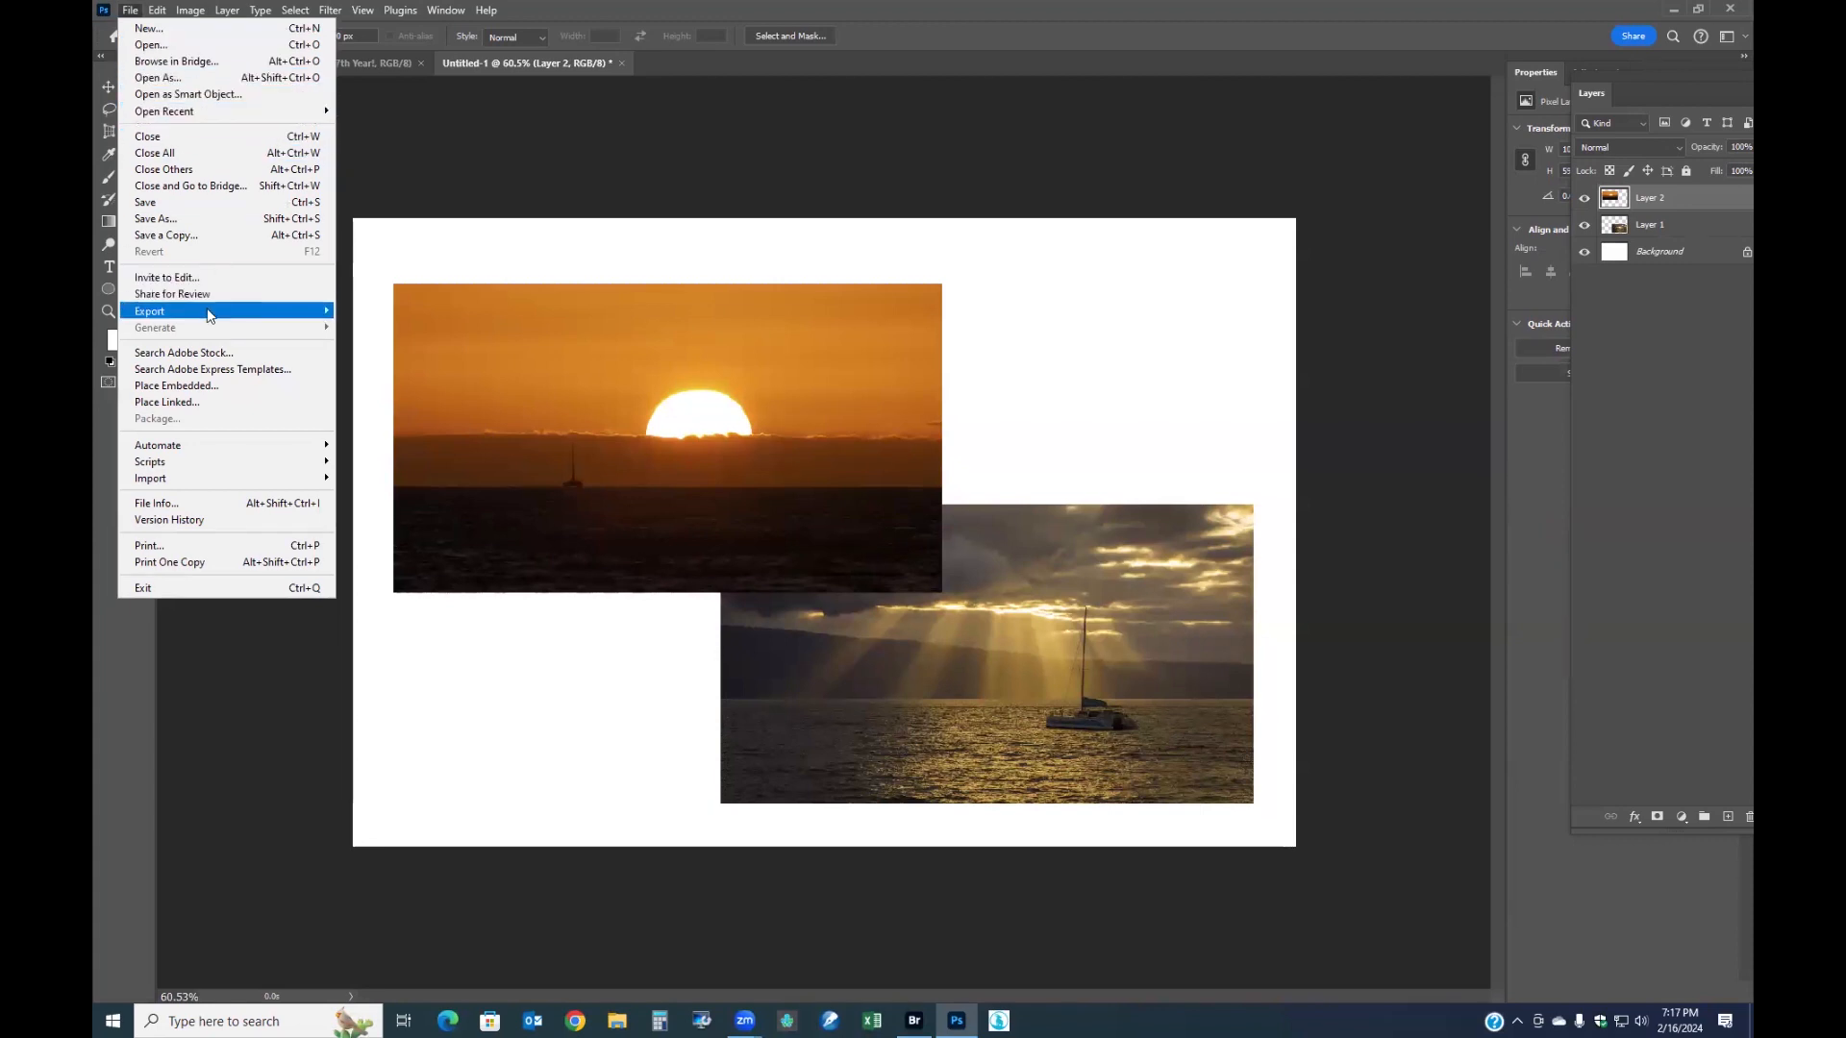
{"action": "left_click", "coordinate": [213, 220]}
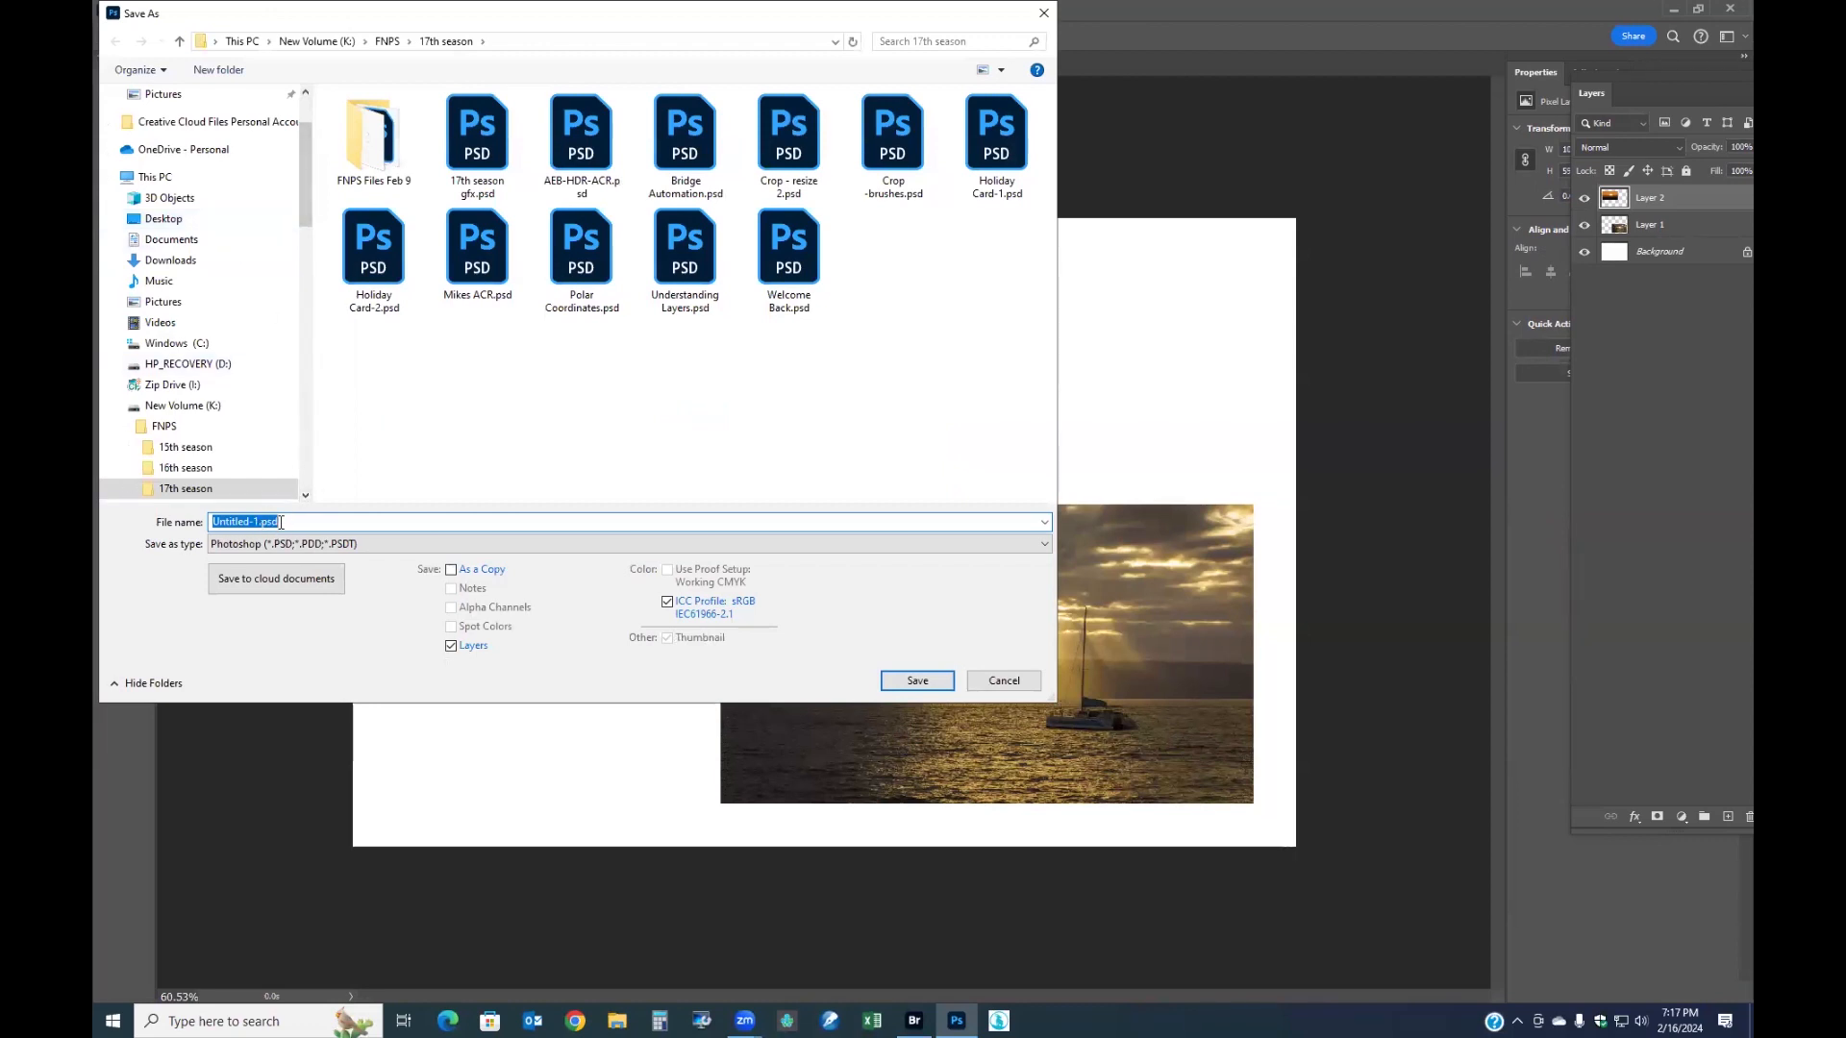
{"action": "type", "text": "FNPS Demo"}
{"action": "left_click", "coordinate": [456, 545]}
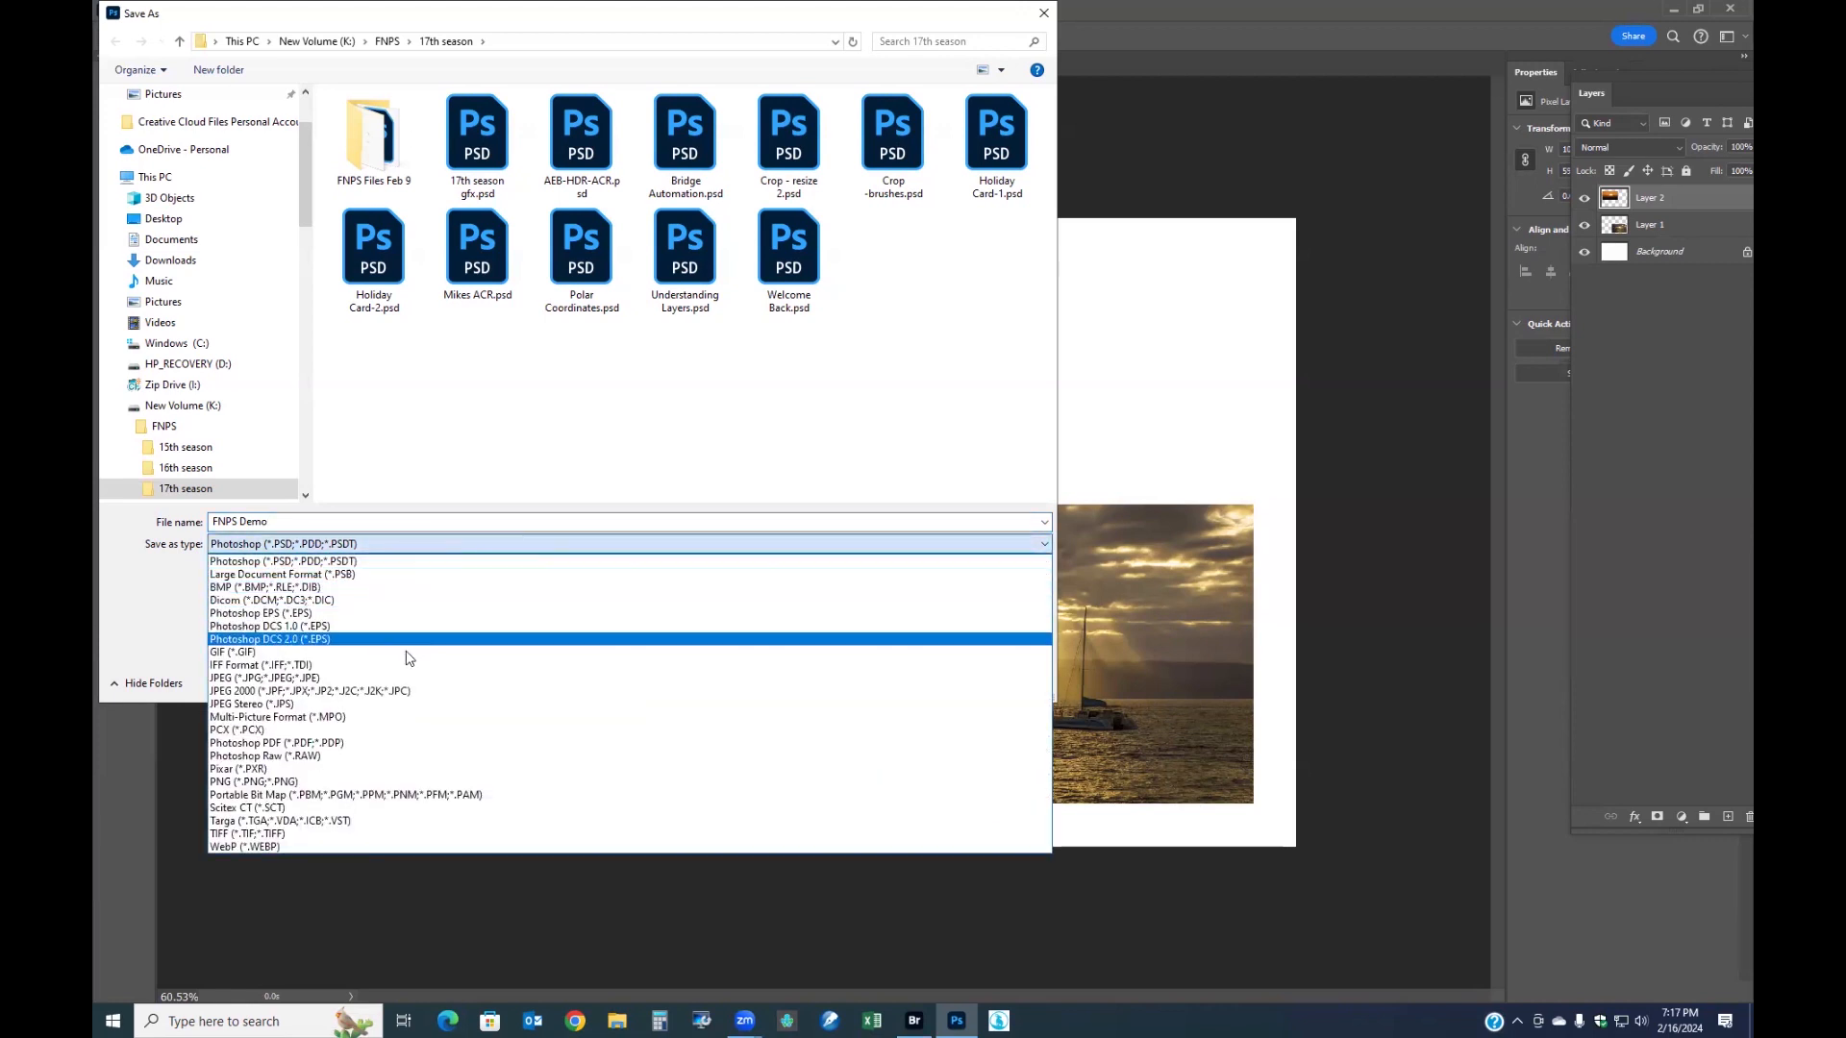
{"action": "left_click", "coordinate": [401, 680]}
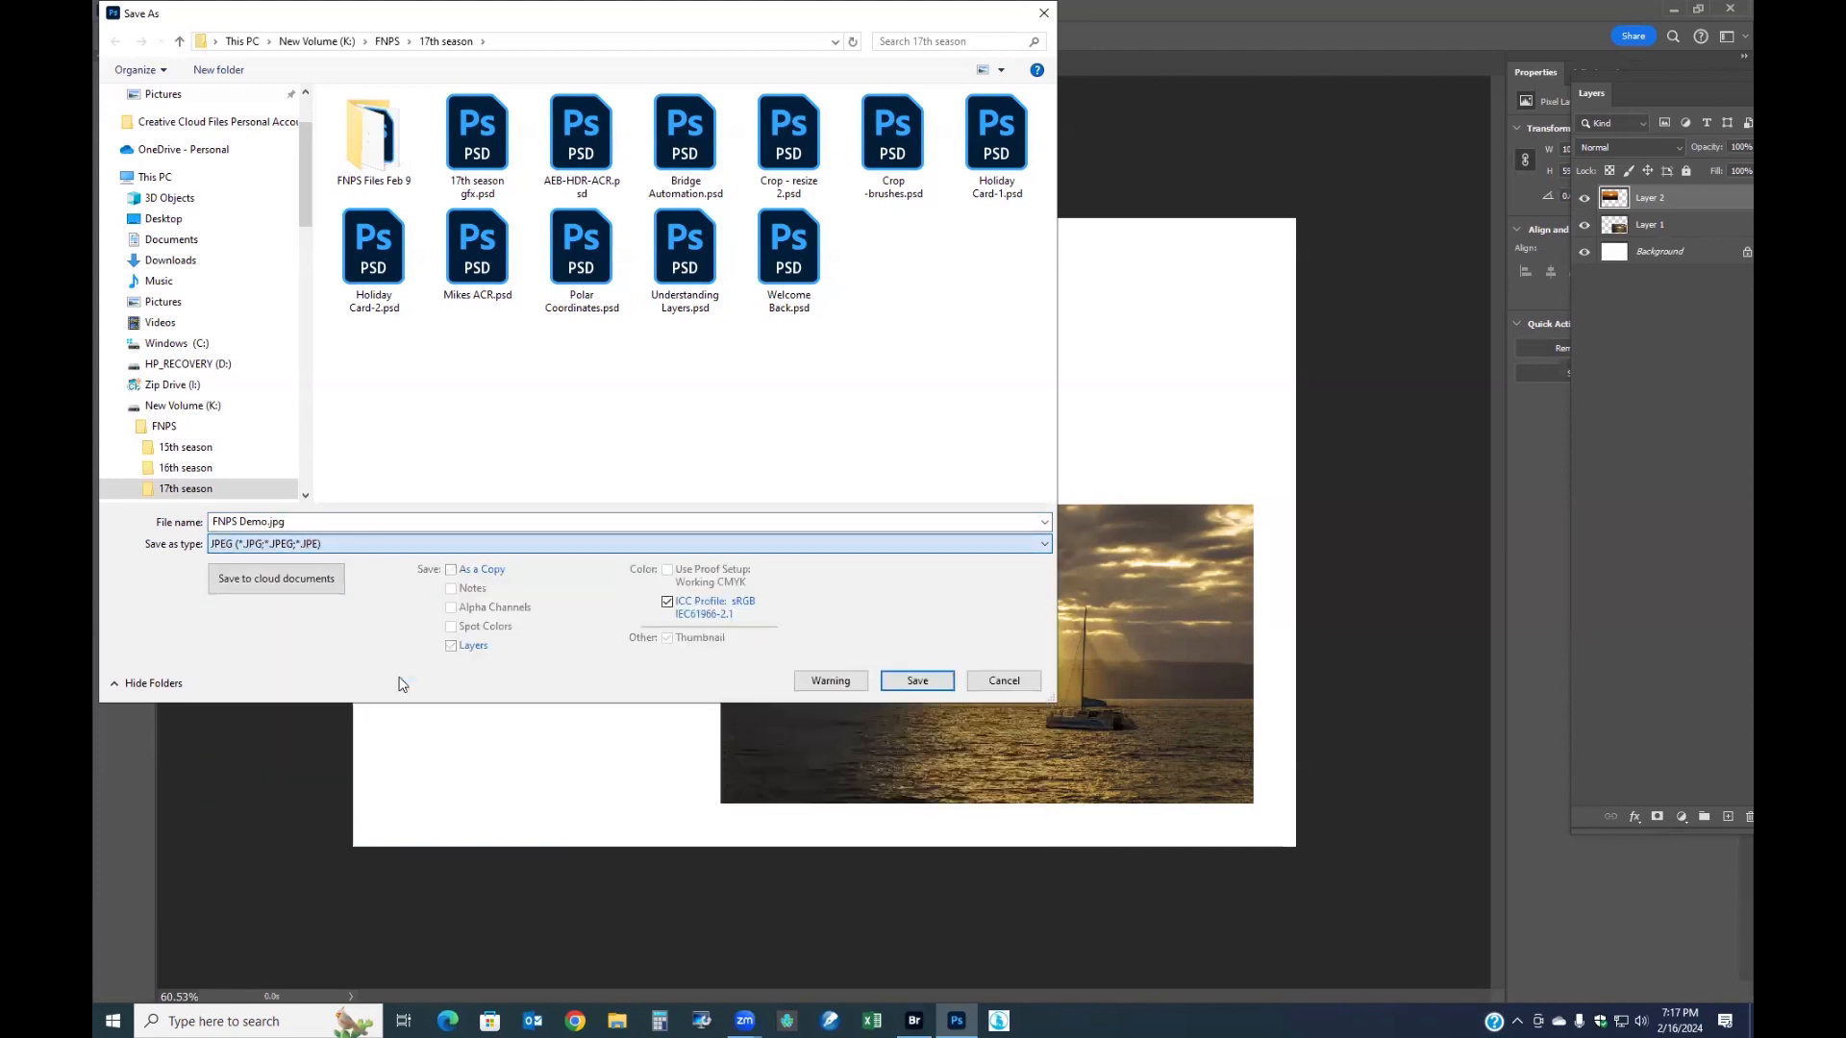
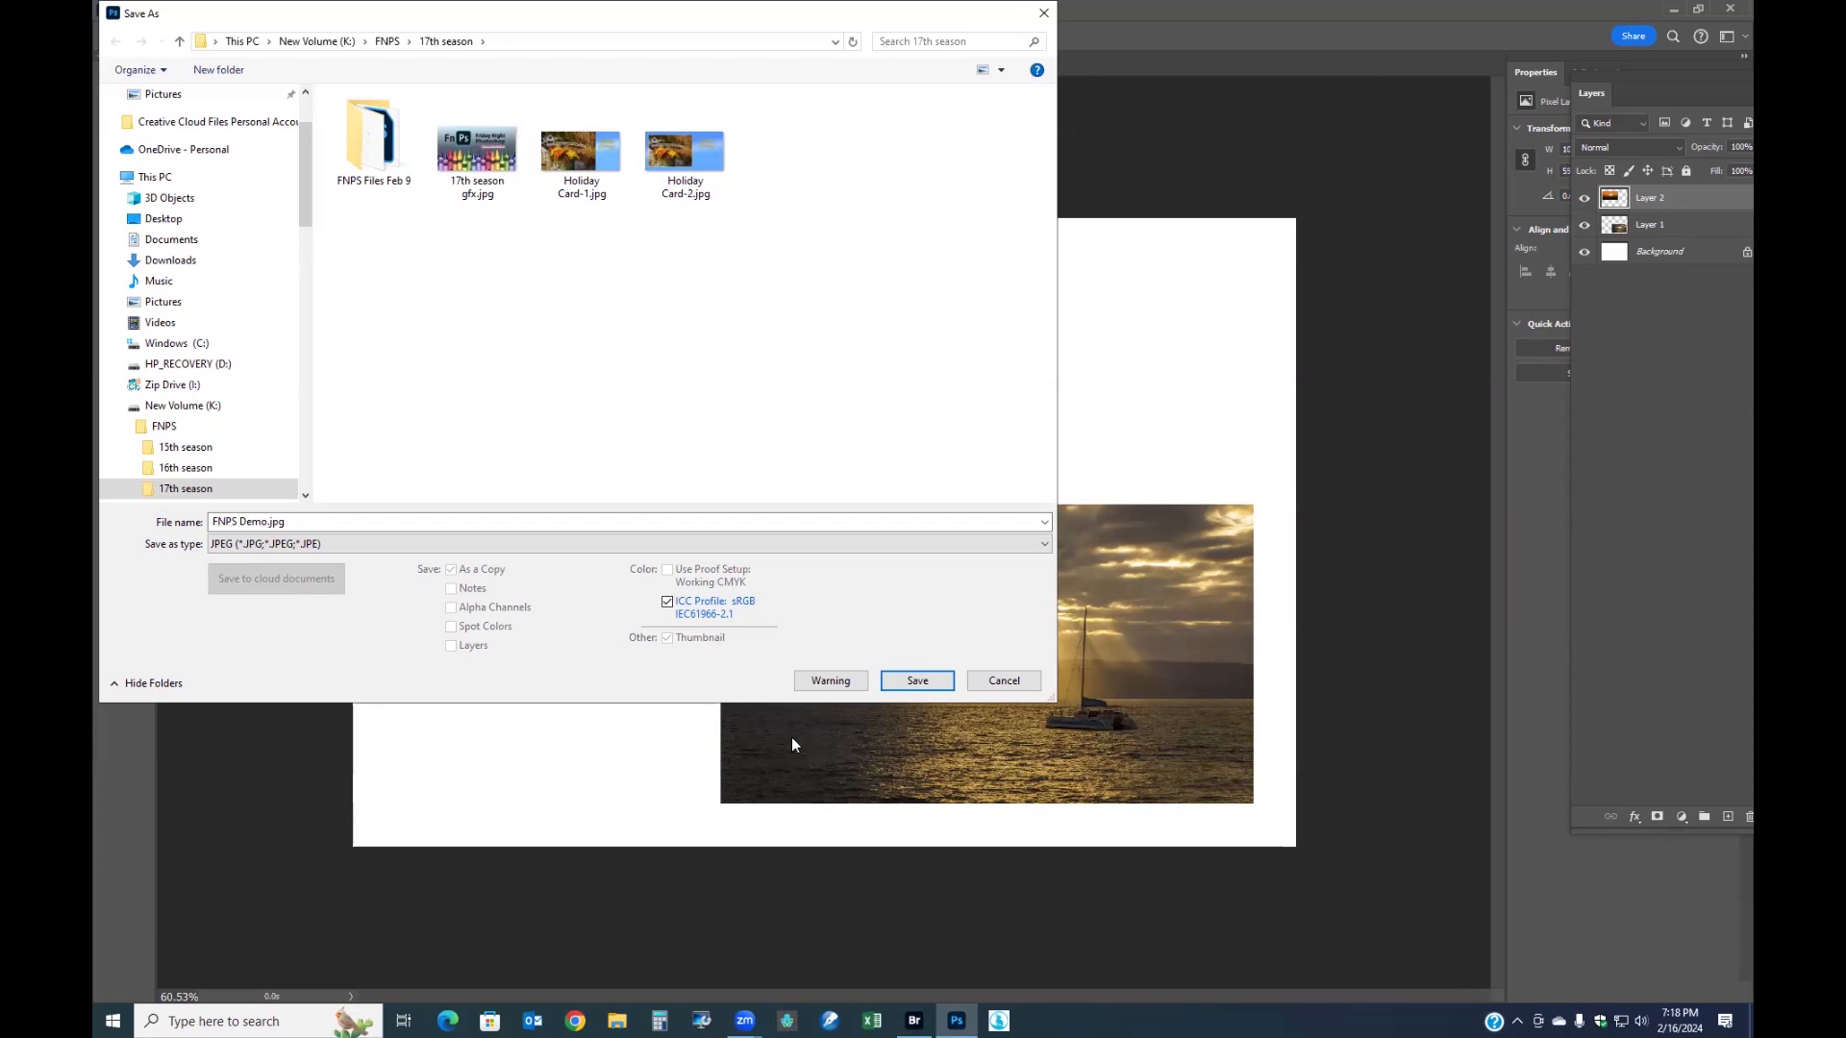
{"action": "left_click", "coordinate": [381, 546]}
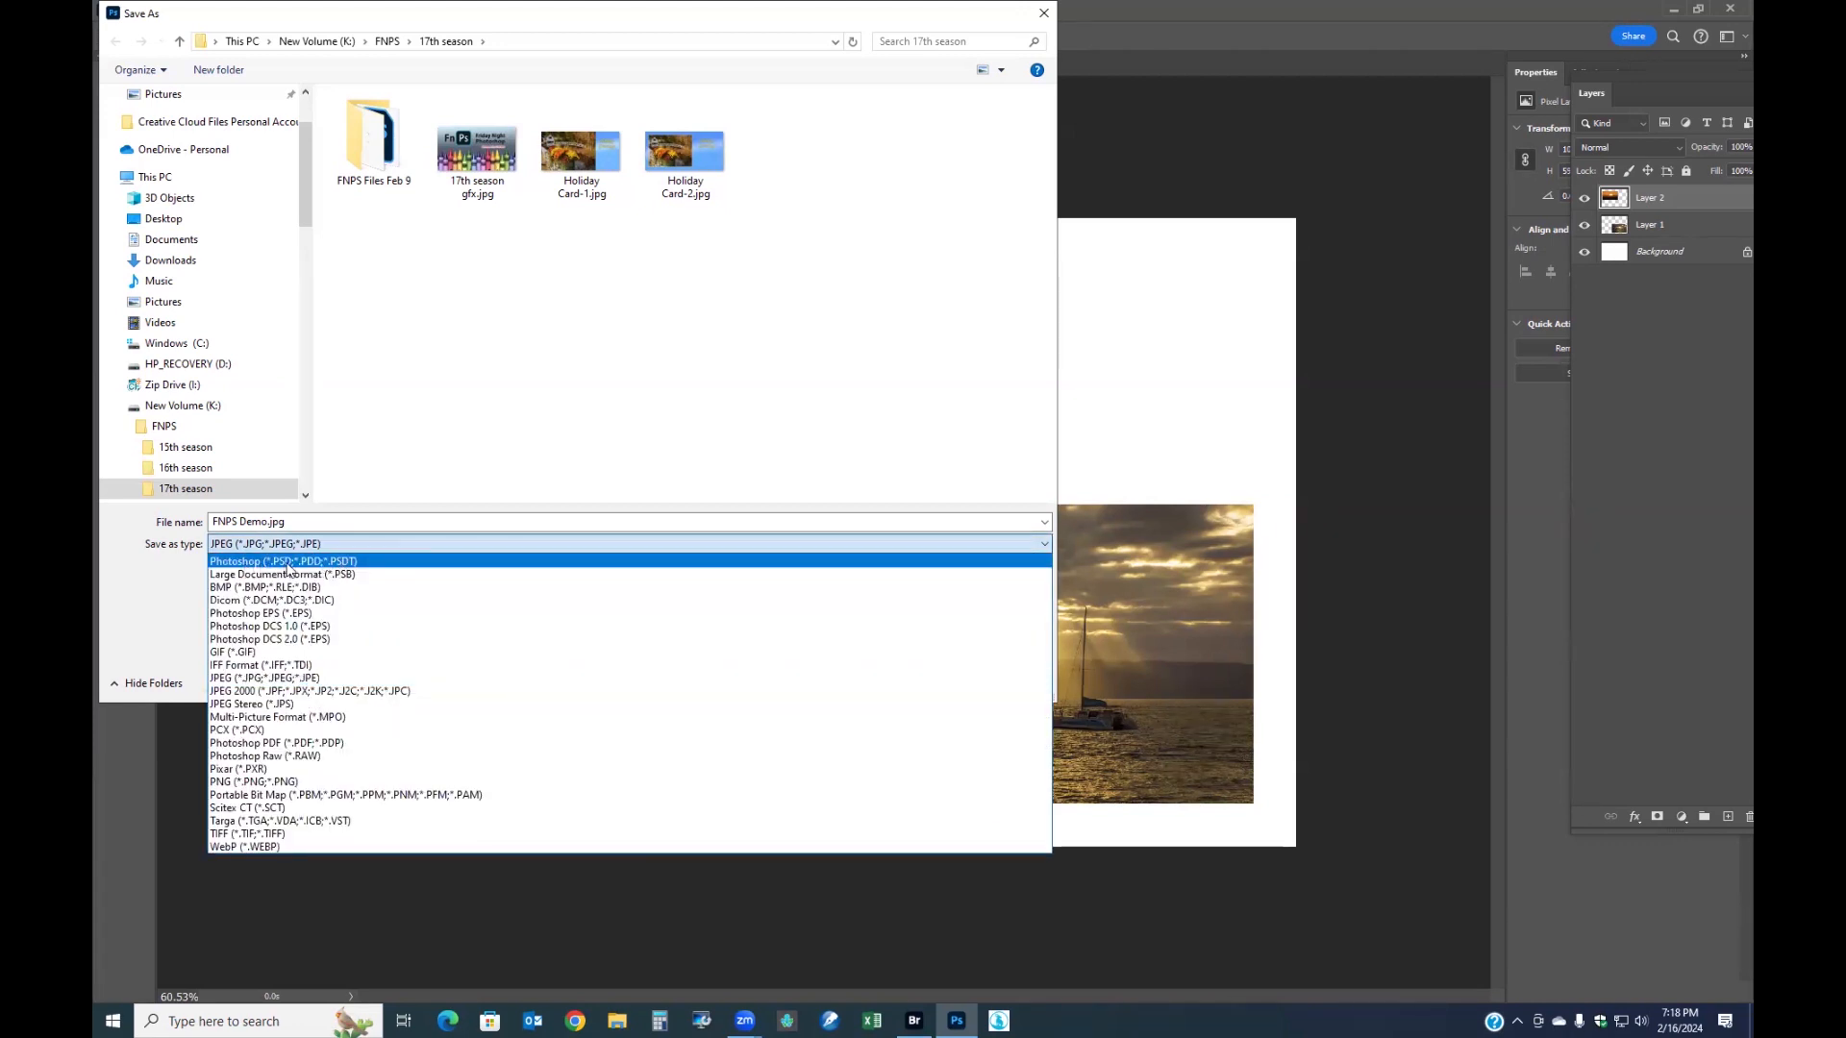
{"action": "left_click", "coordinate": [286, 563]}
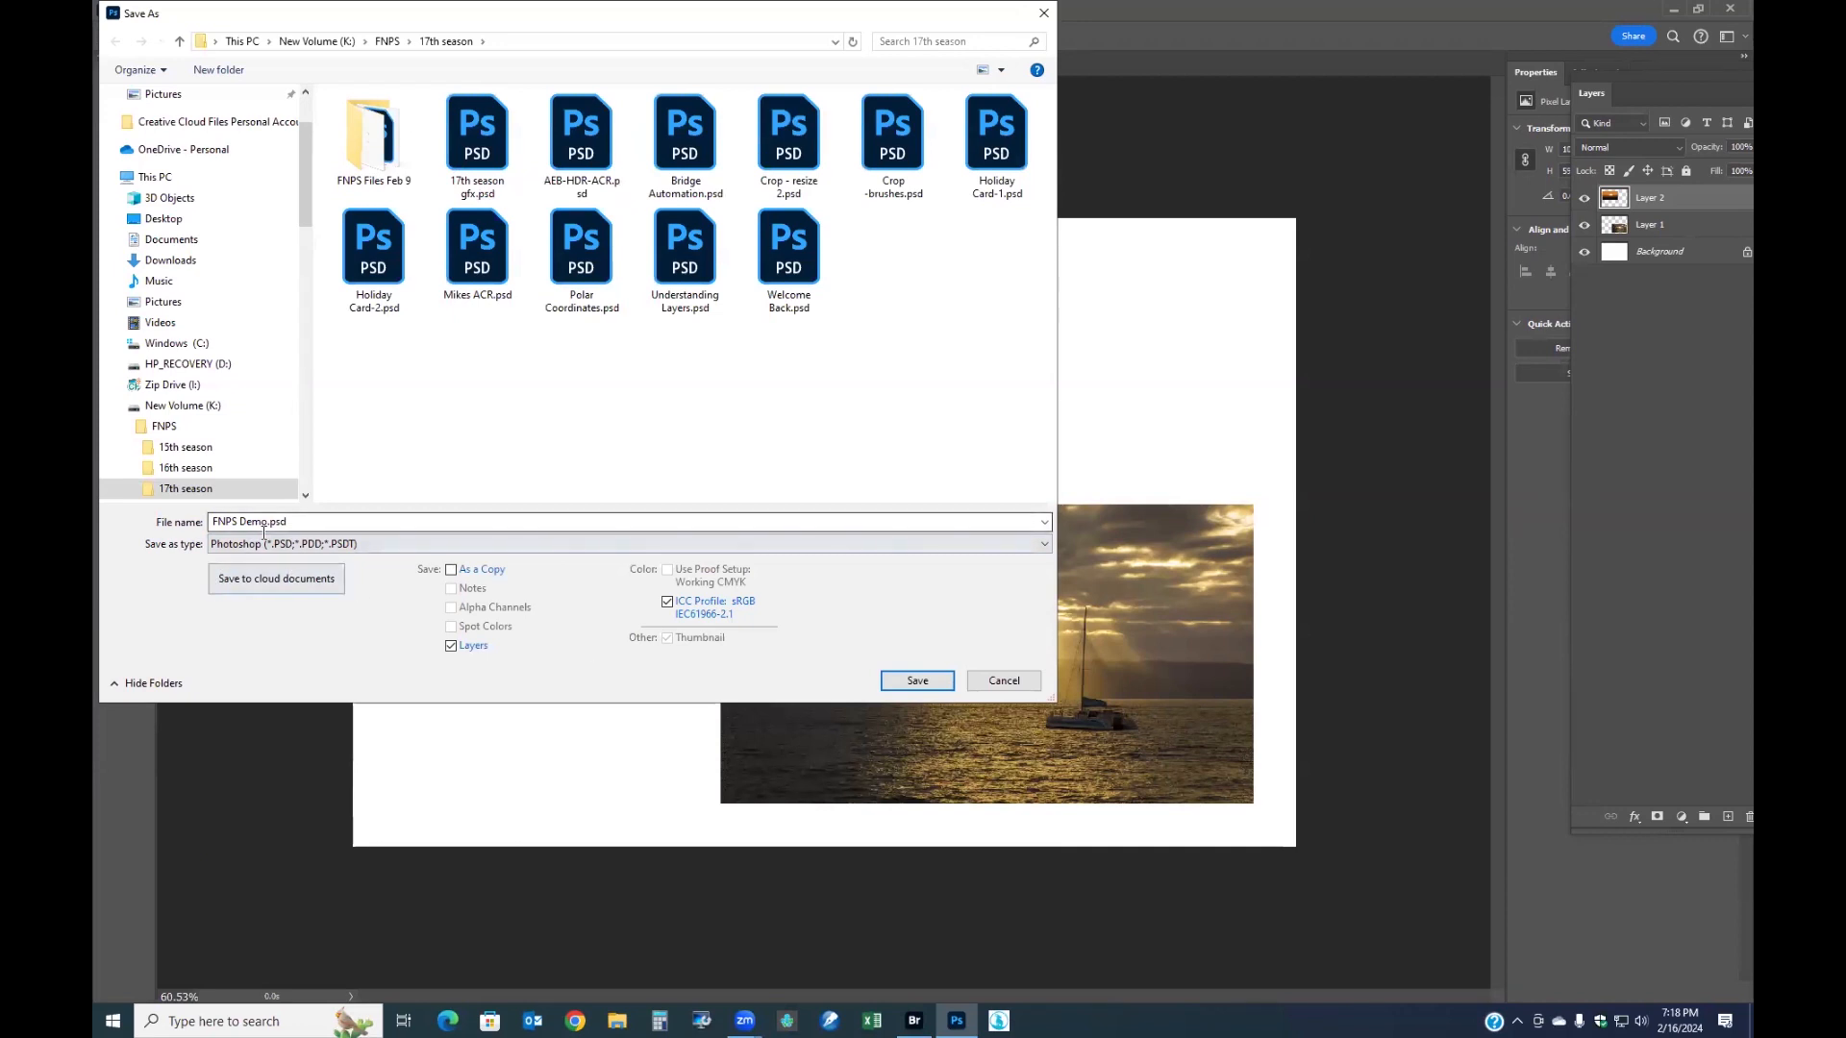
{"action": "left_click", "coordinate": [915, 684]}
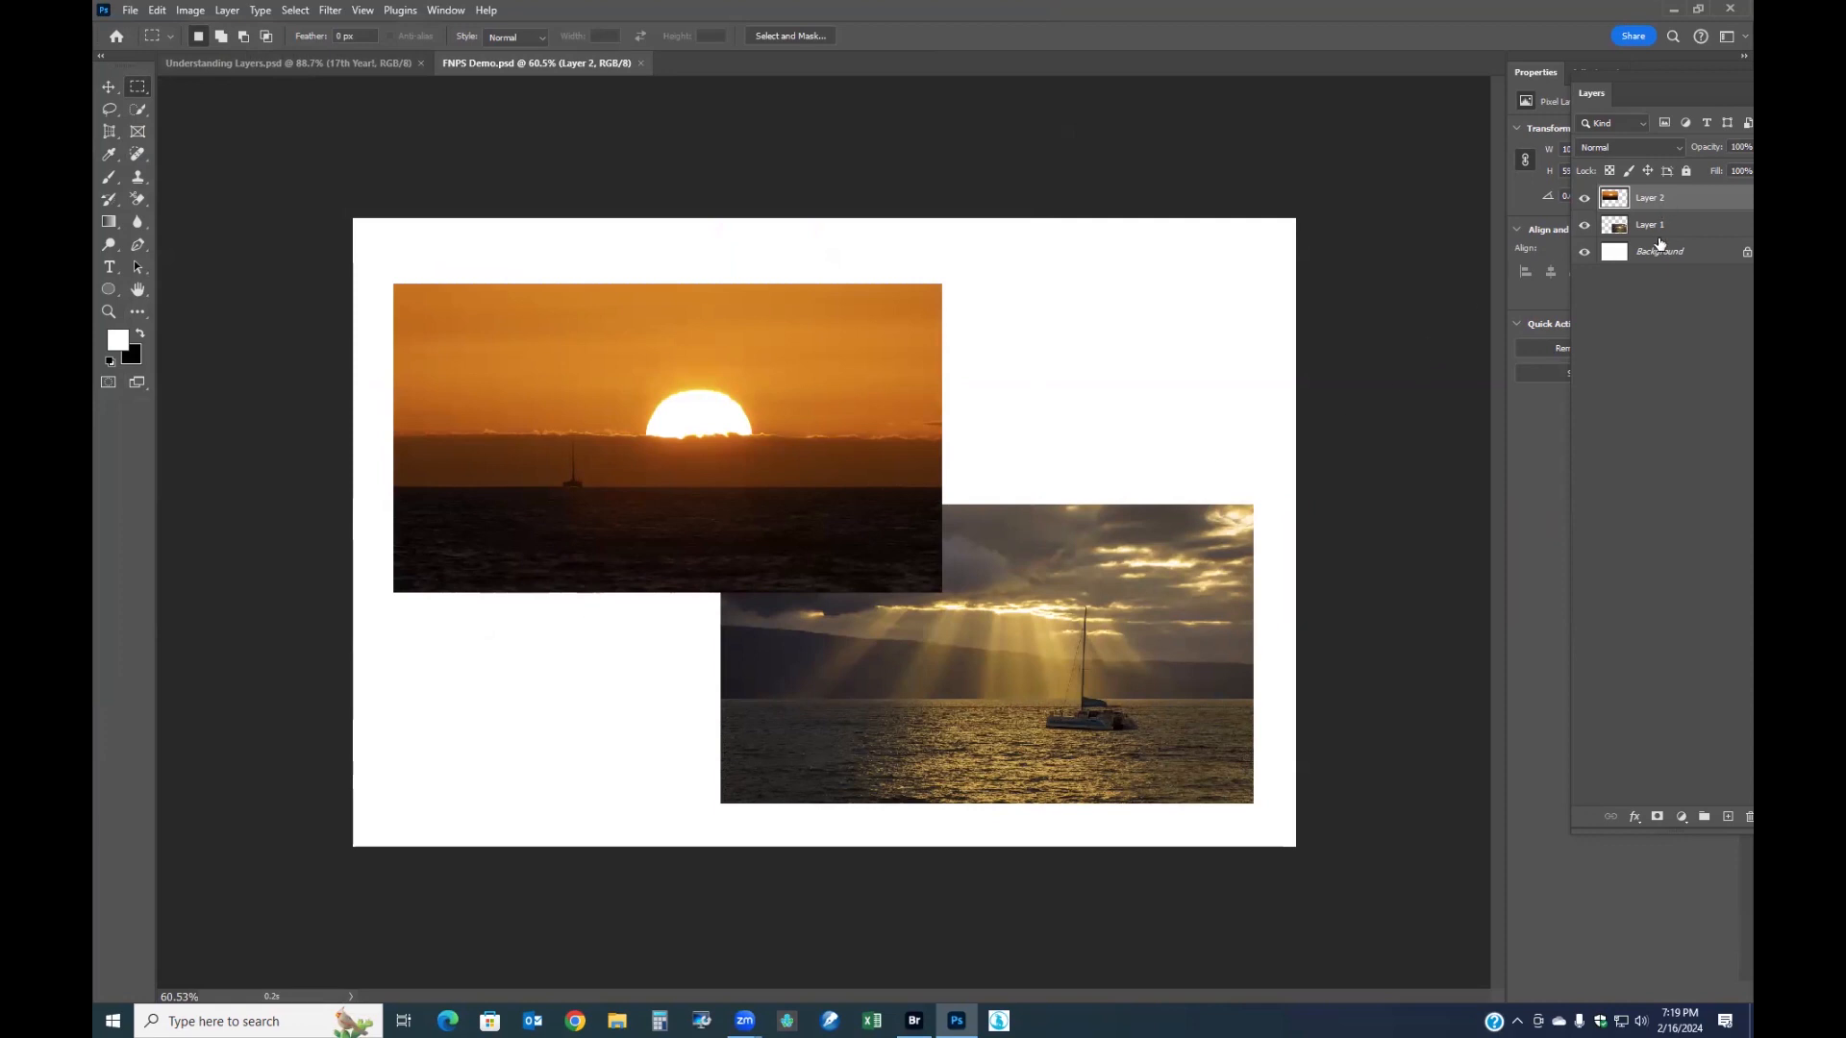
- Flatten all layers of the FNPS Demo document into a single image
{"action": "mouse_move", "coordinate": [1658, 246]}
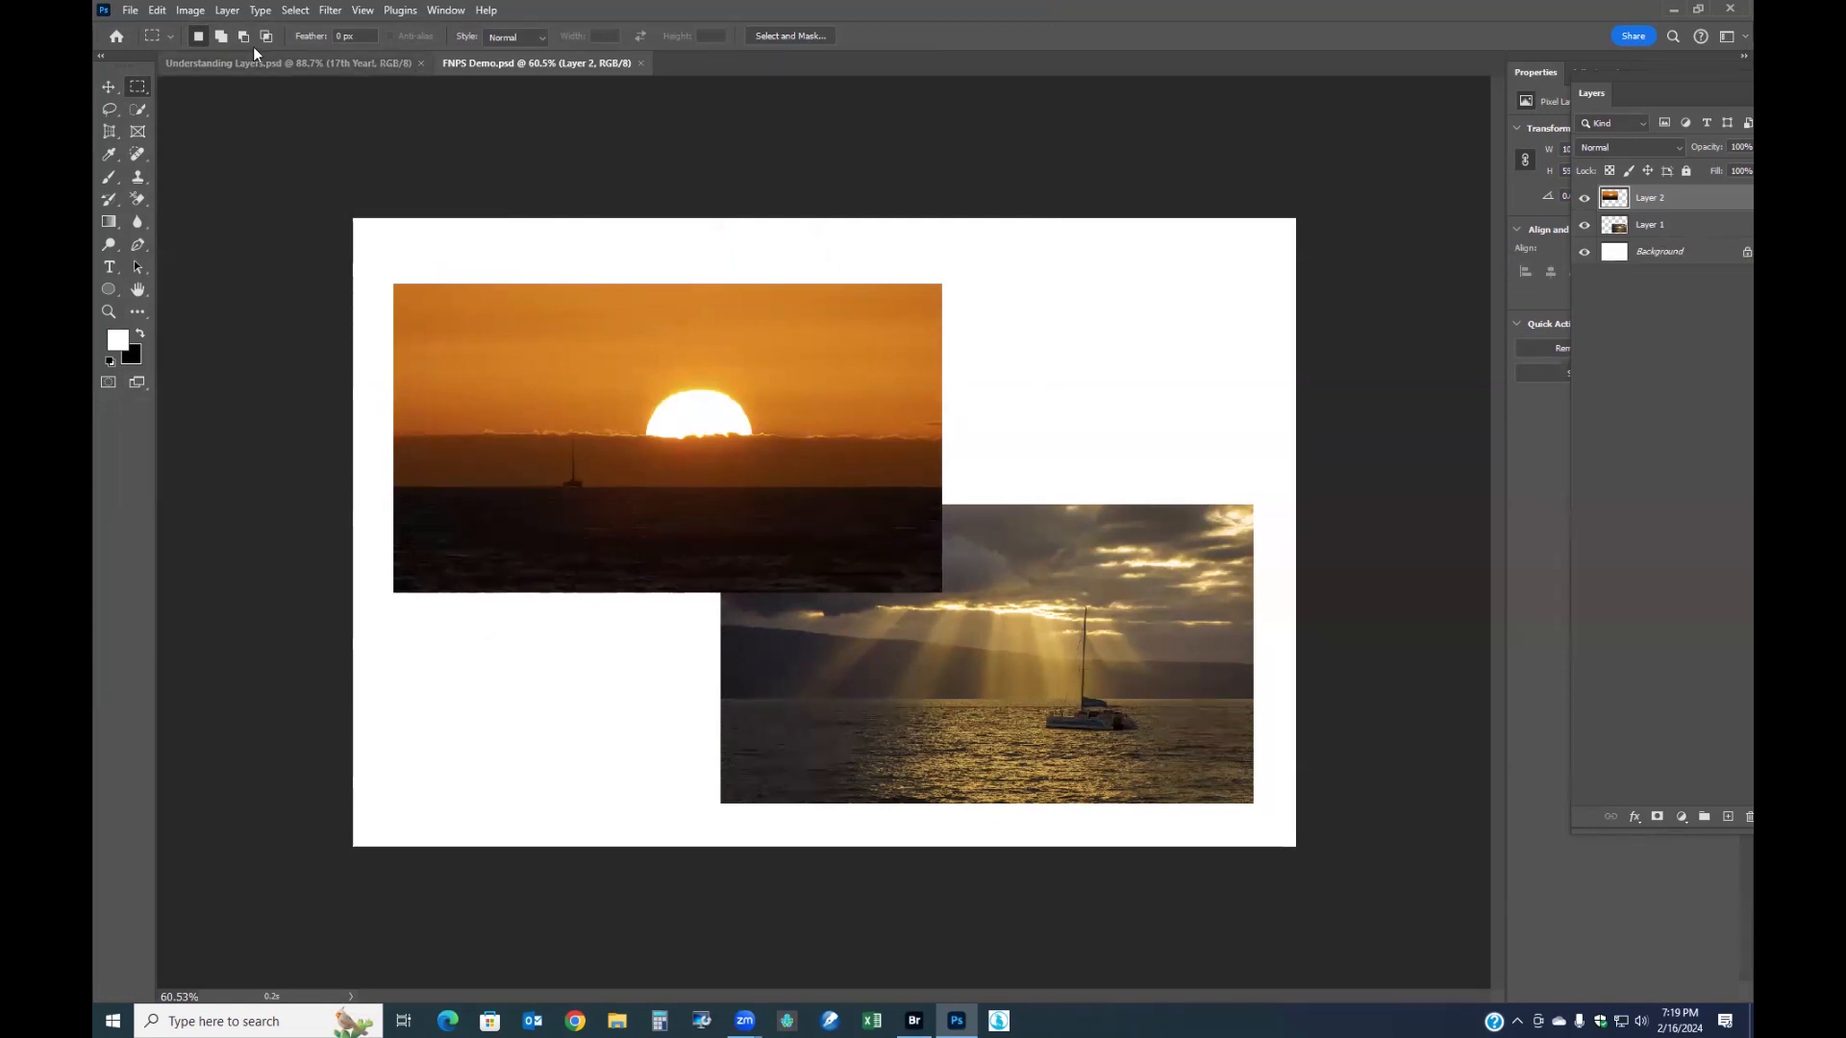
{"action": "left_click", "coordinate": [227, 10]}
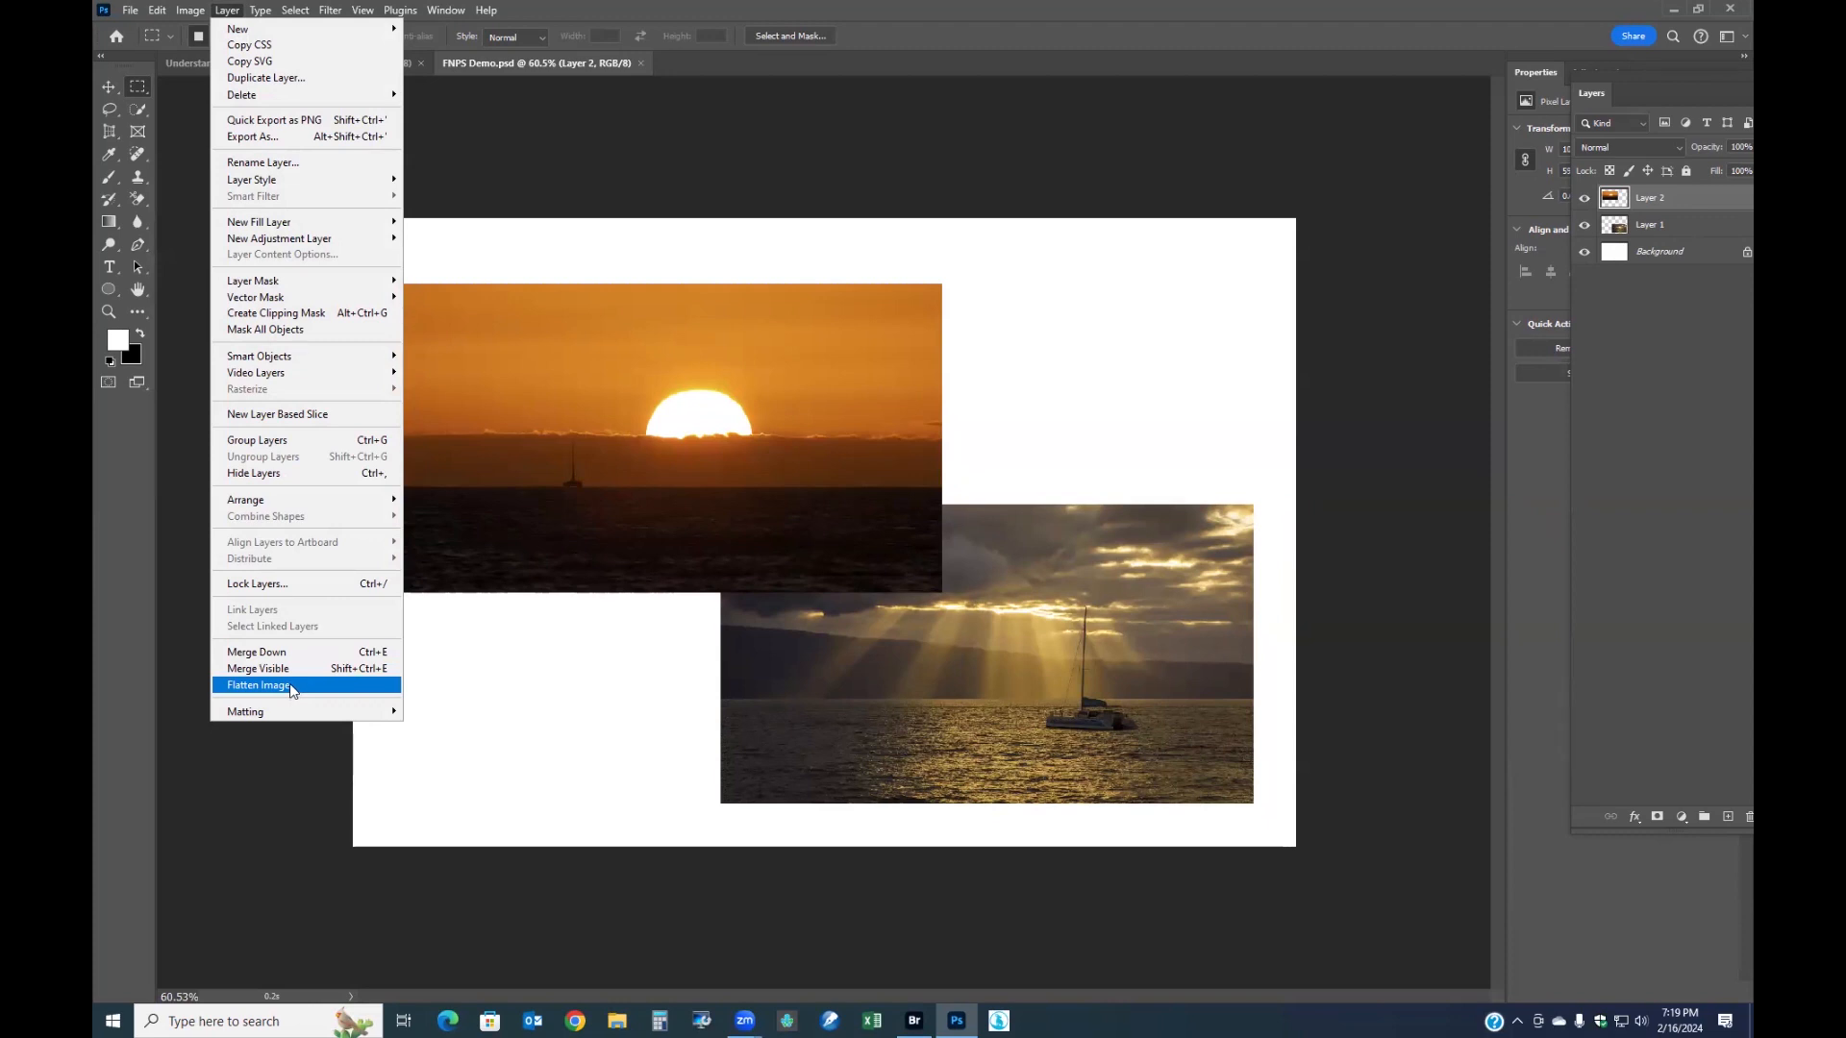
{"action": "left_click", "coordinate": [258, 684]}
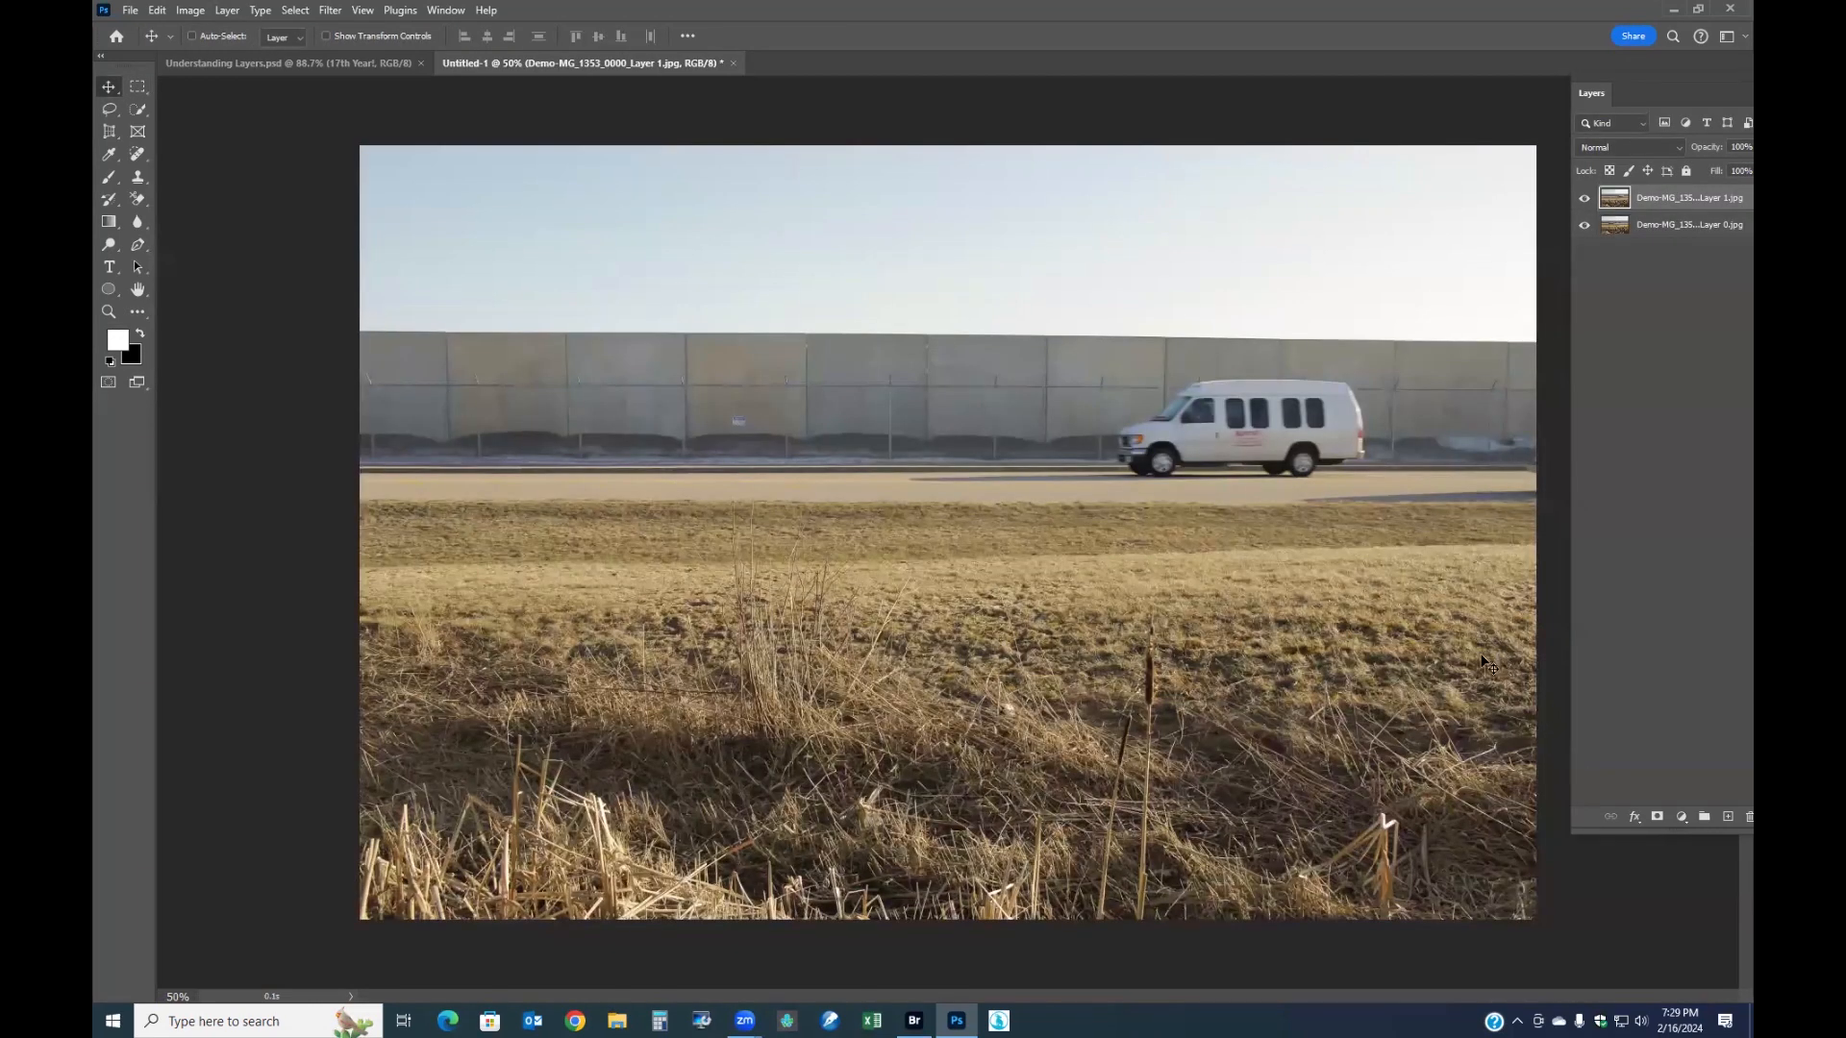
- Add a layer mask to the top photo layer and paint black over the road with the Brush to reveal the minivan
{"action": "left_click", "coordinate": [1658, 817]}
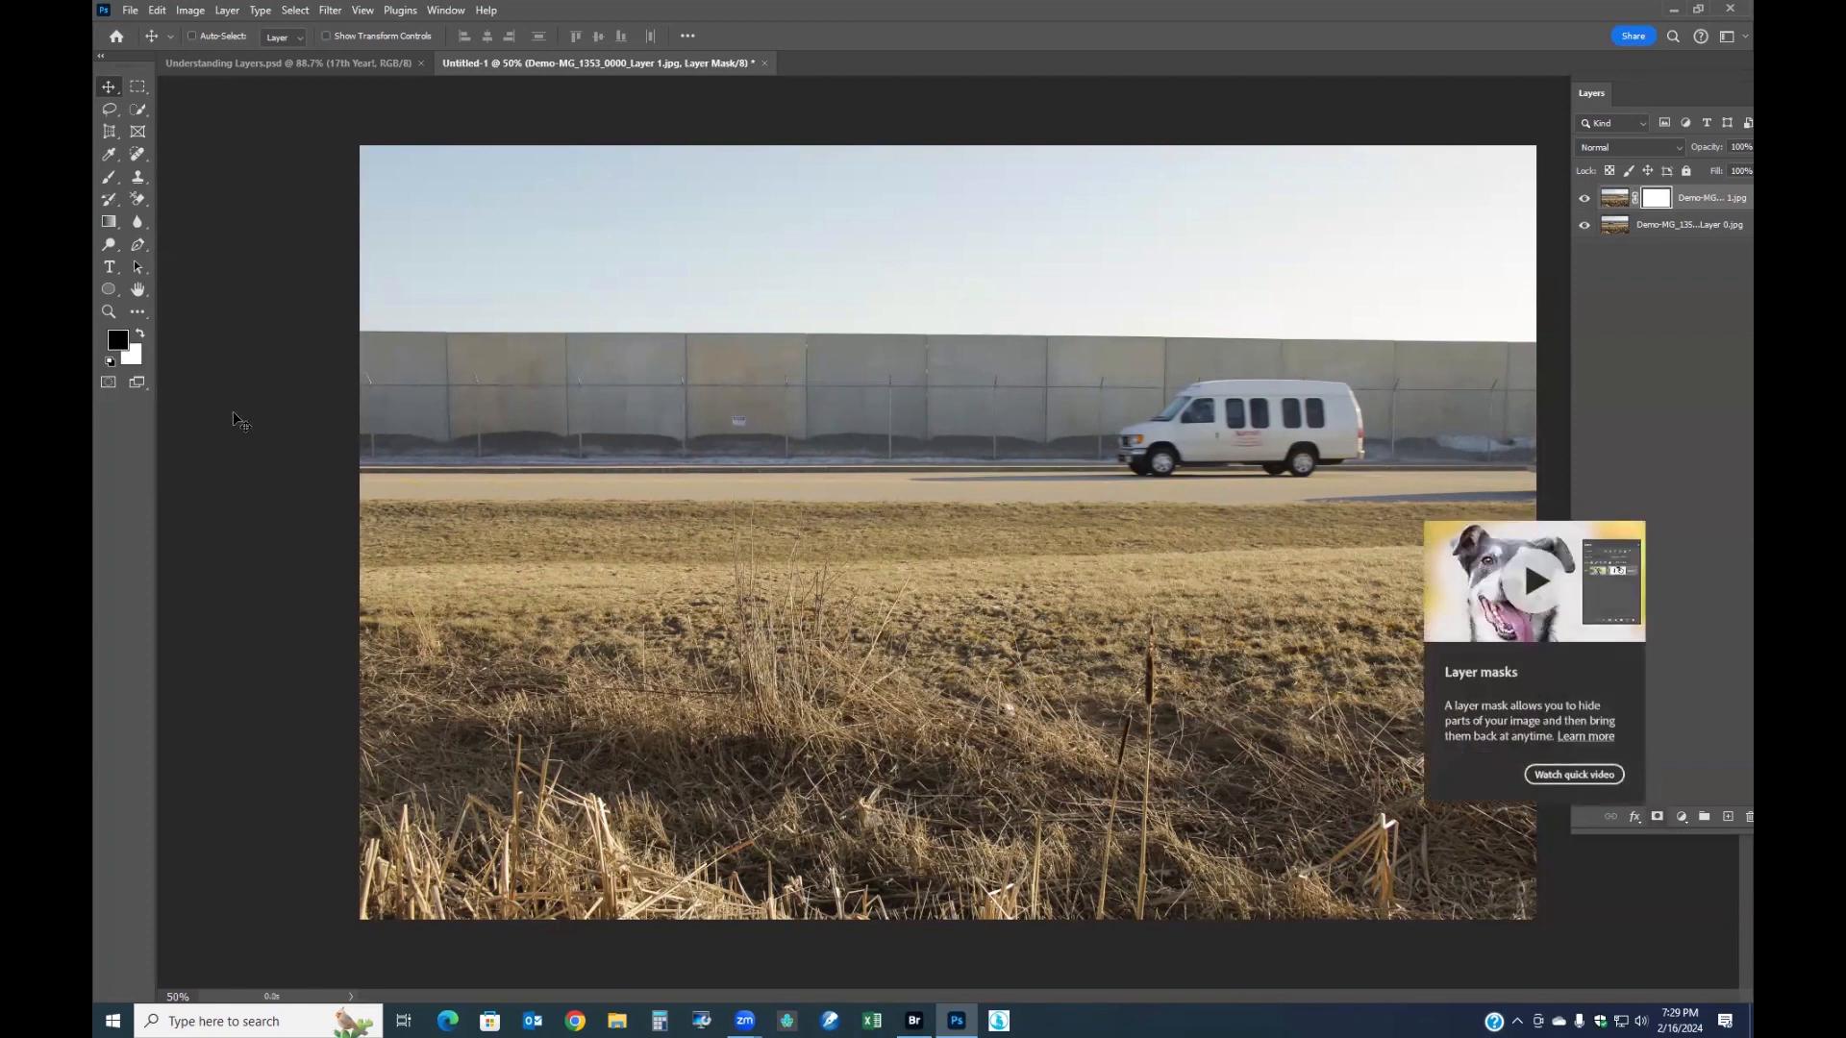
{"action": "left_click", "coordinate": [109, 179]}
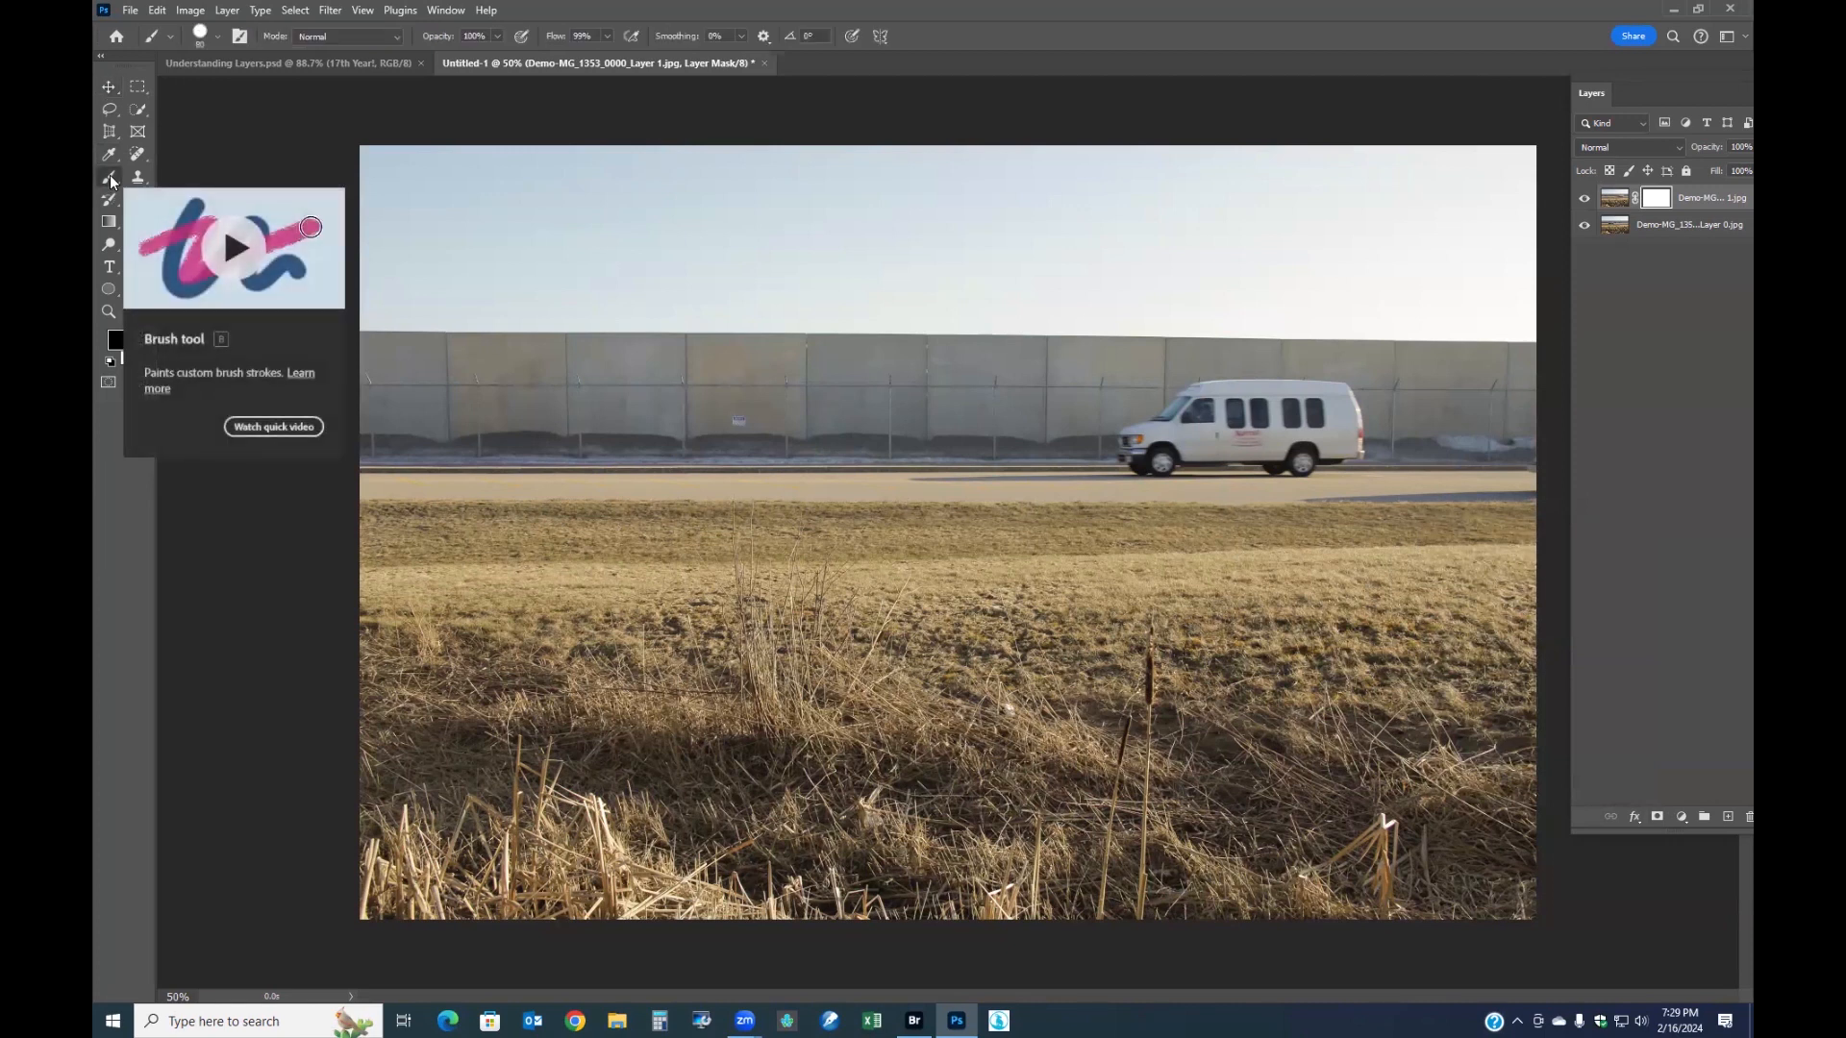
{"action": "mouse_move", "coordinate": [630, 380]}
{"action": "left_mouse_down"}
{"action": "mouse_move", "coordinate": [821, 402]}
{"action": "mouse_move", "coordinate": [627, 425]}
{"action": "mouse_move", "coordinate": [661, 468]}
{"action": "mouse_move", "coordinate": [731, 480]}
{"action": "left_mouse_up"}
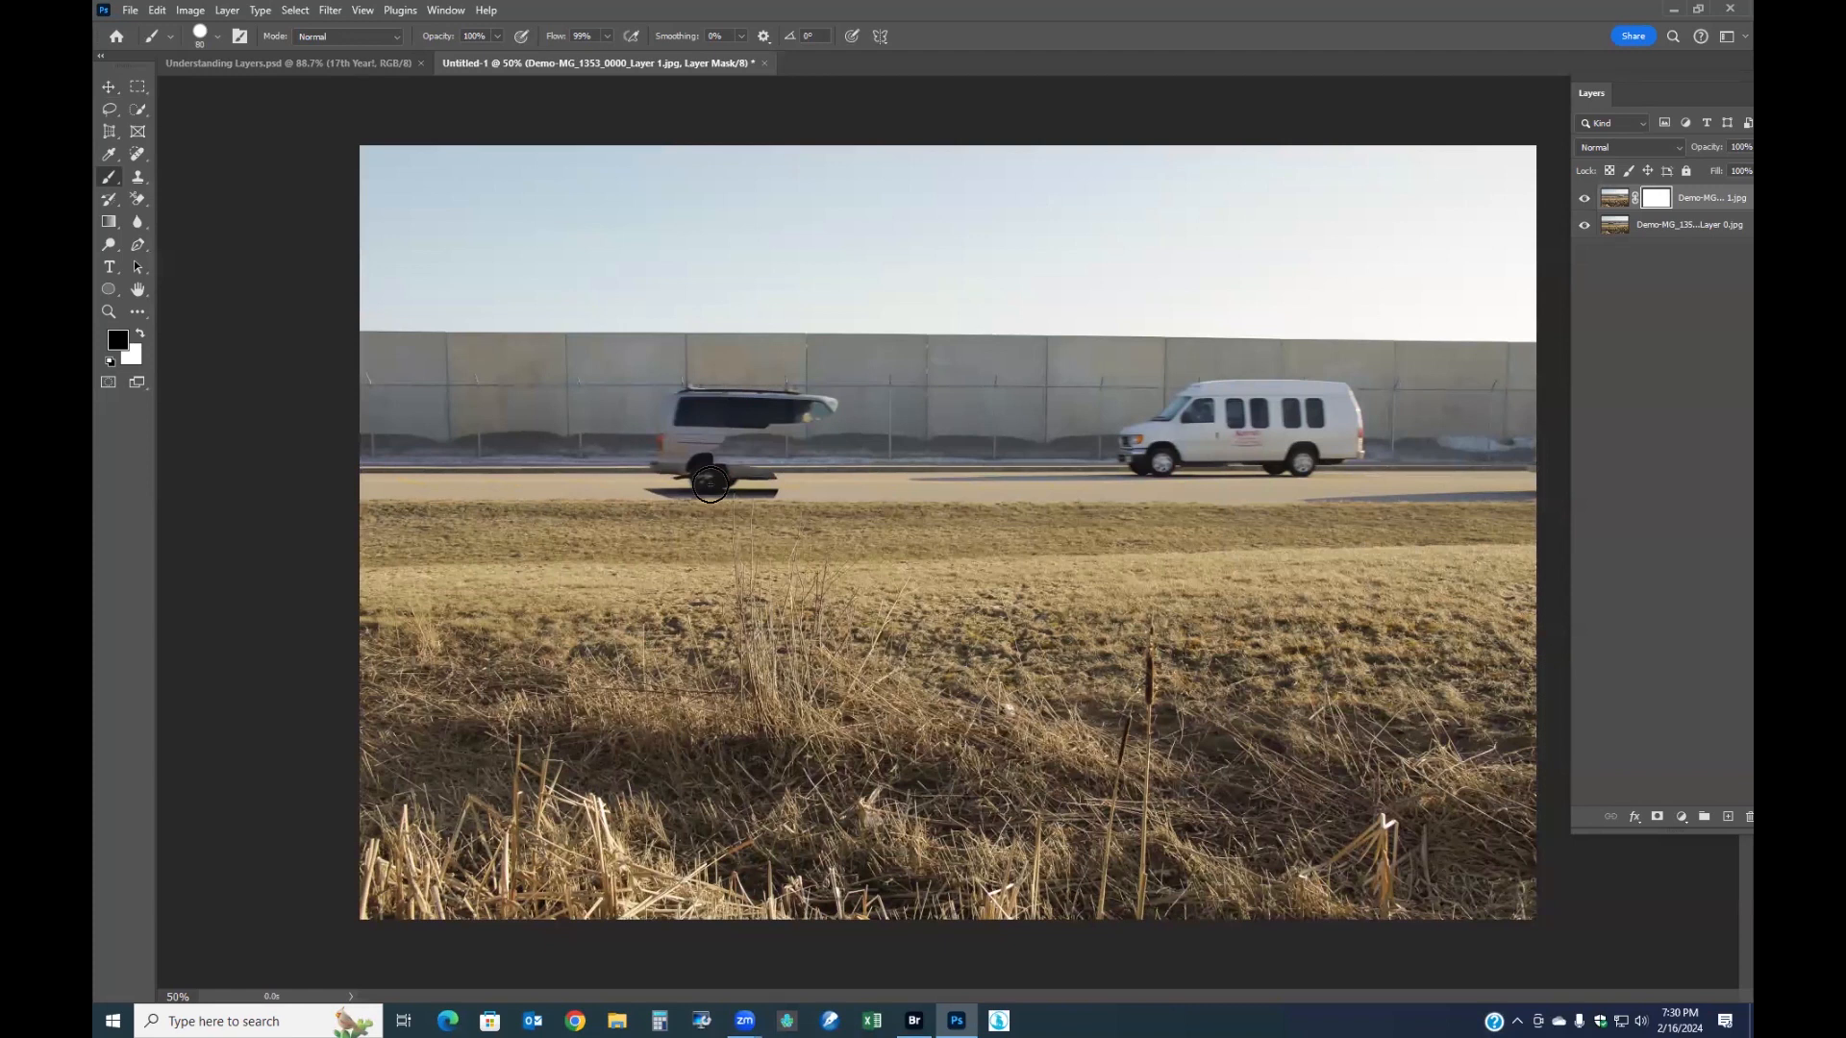
{"action": "mouse_move", "coordinate": [899, 486]}
{"action": "left_mouse_down"}
{"action": "mouse_move", "coordinate": [798, 486]}
{"action": "mouse_move", "coordinate": [918, 473]}
{"action": "mouse_move", "coordinate": [841, 447]}
{"action": "mouse_move", "coordinate": [905, 421]}
{"action": "mouse_move", "coordinate": [767, 408]}
{"action": "mouse_move", "coordinate": [651, 492]}
{"action": "mouse_move", "coordinate": [526, 479]}
{"action": "left_mouse_up"}
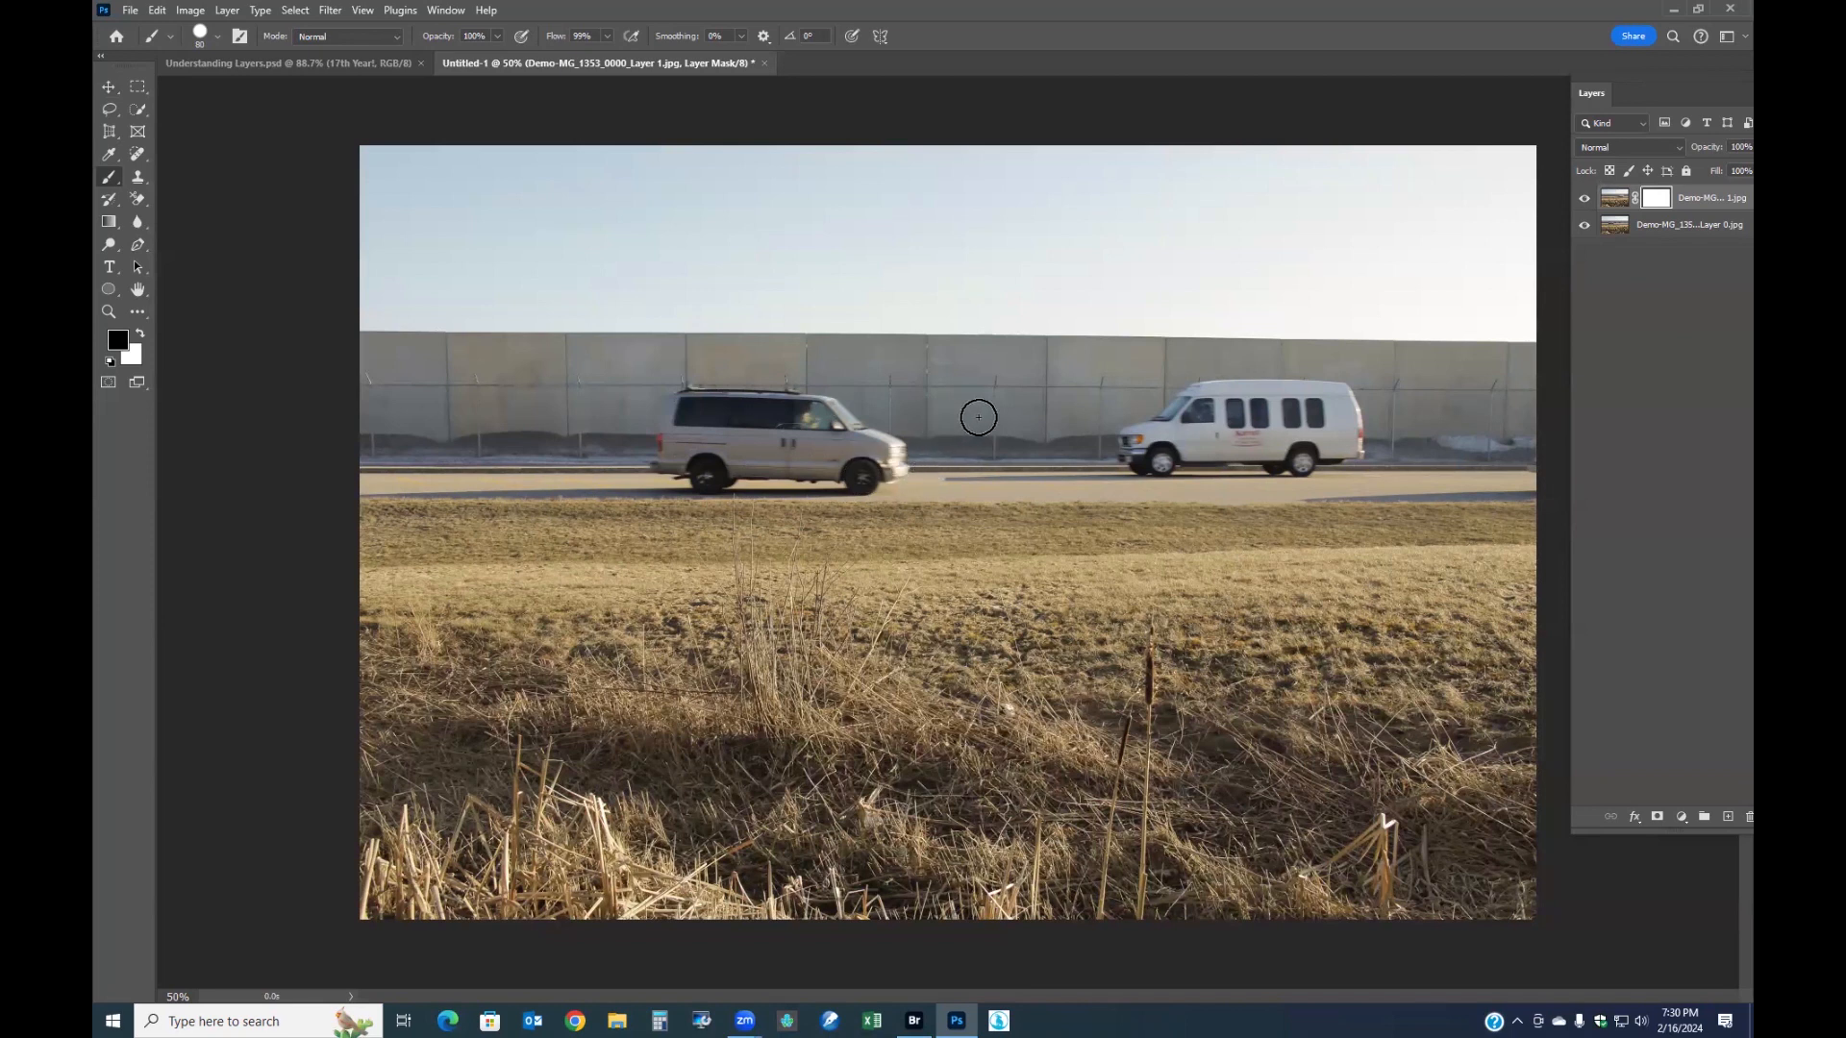
- Paint black on the mask across the white van to hide part of it, and paint the van back with white
{"action": "left_click_drag", "start_coordinate": [1257, 438], "coordinate": [1269, 441]}
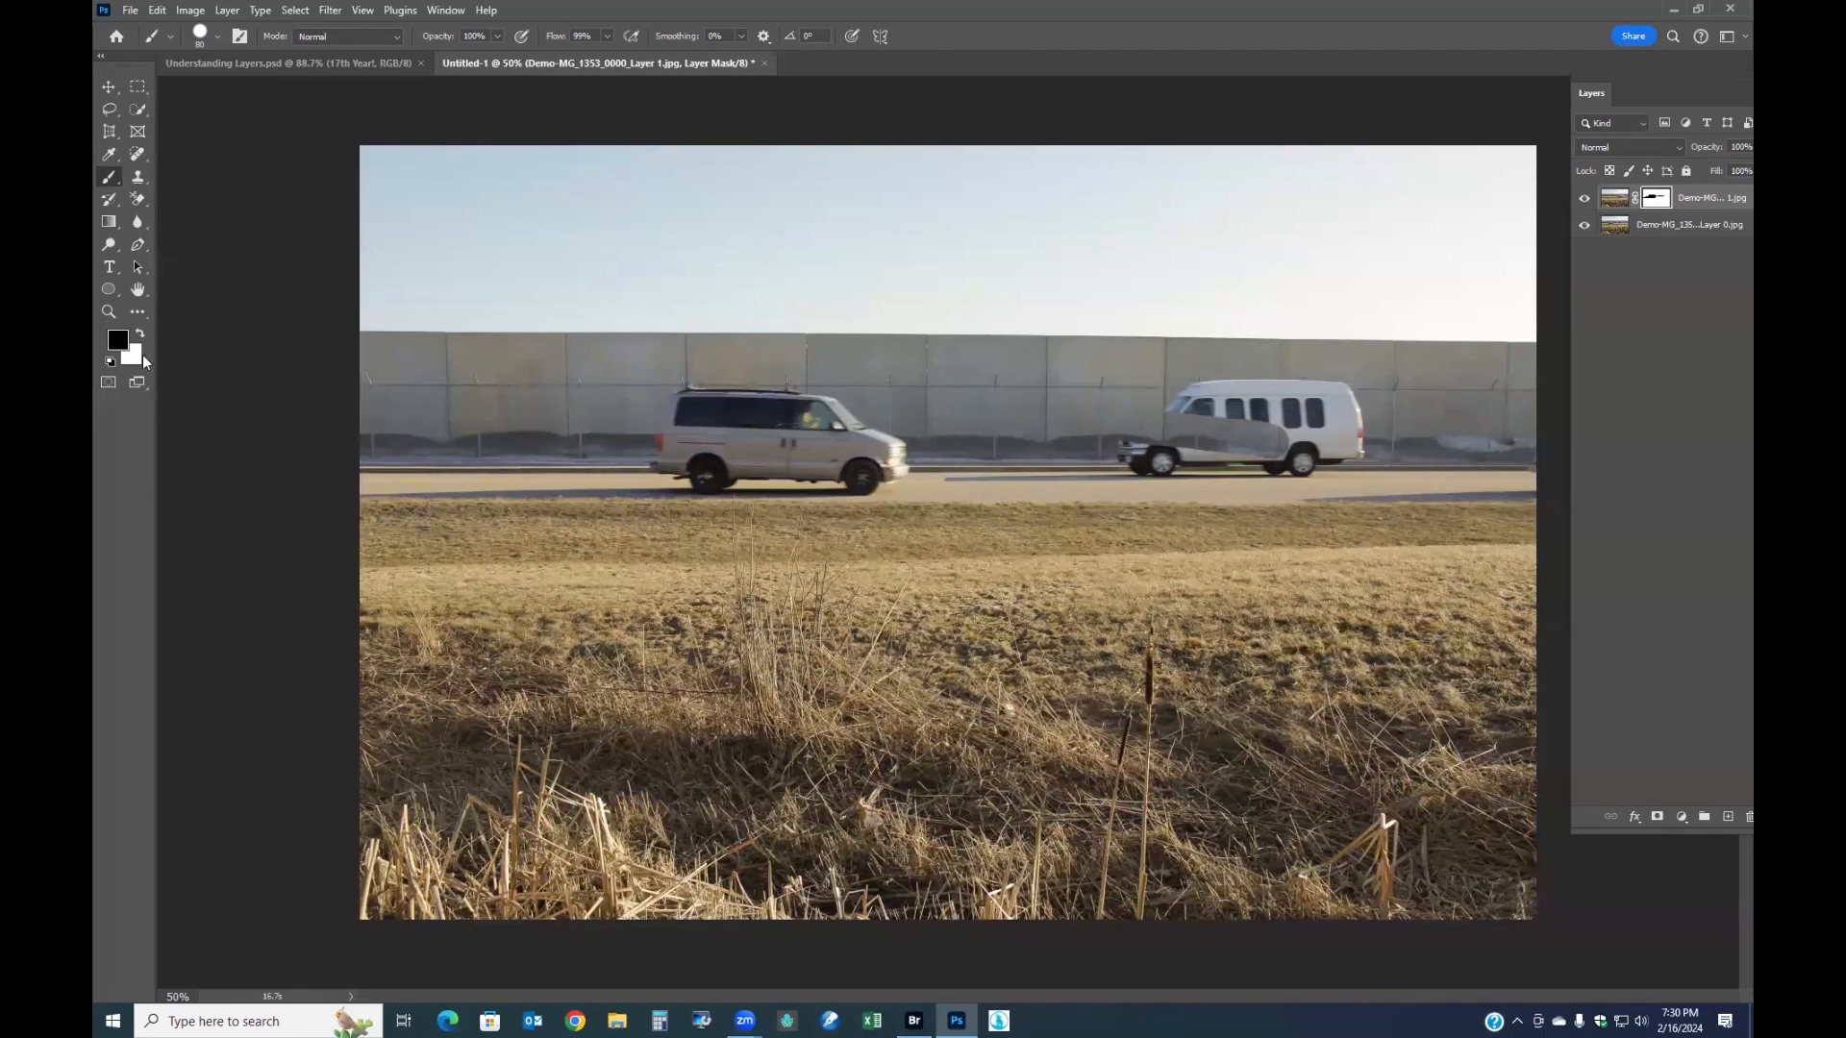
{"action": "key", "text": "x"}
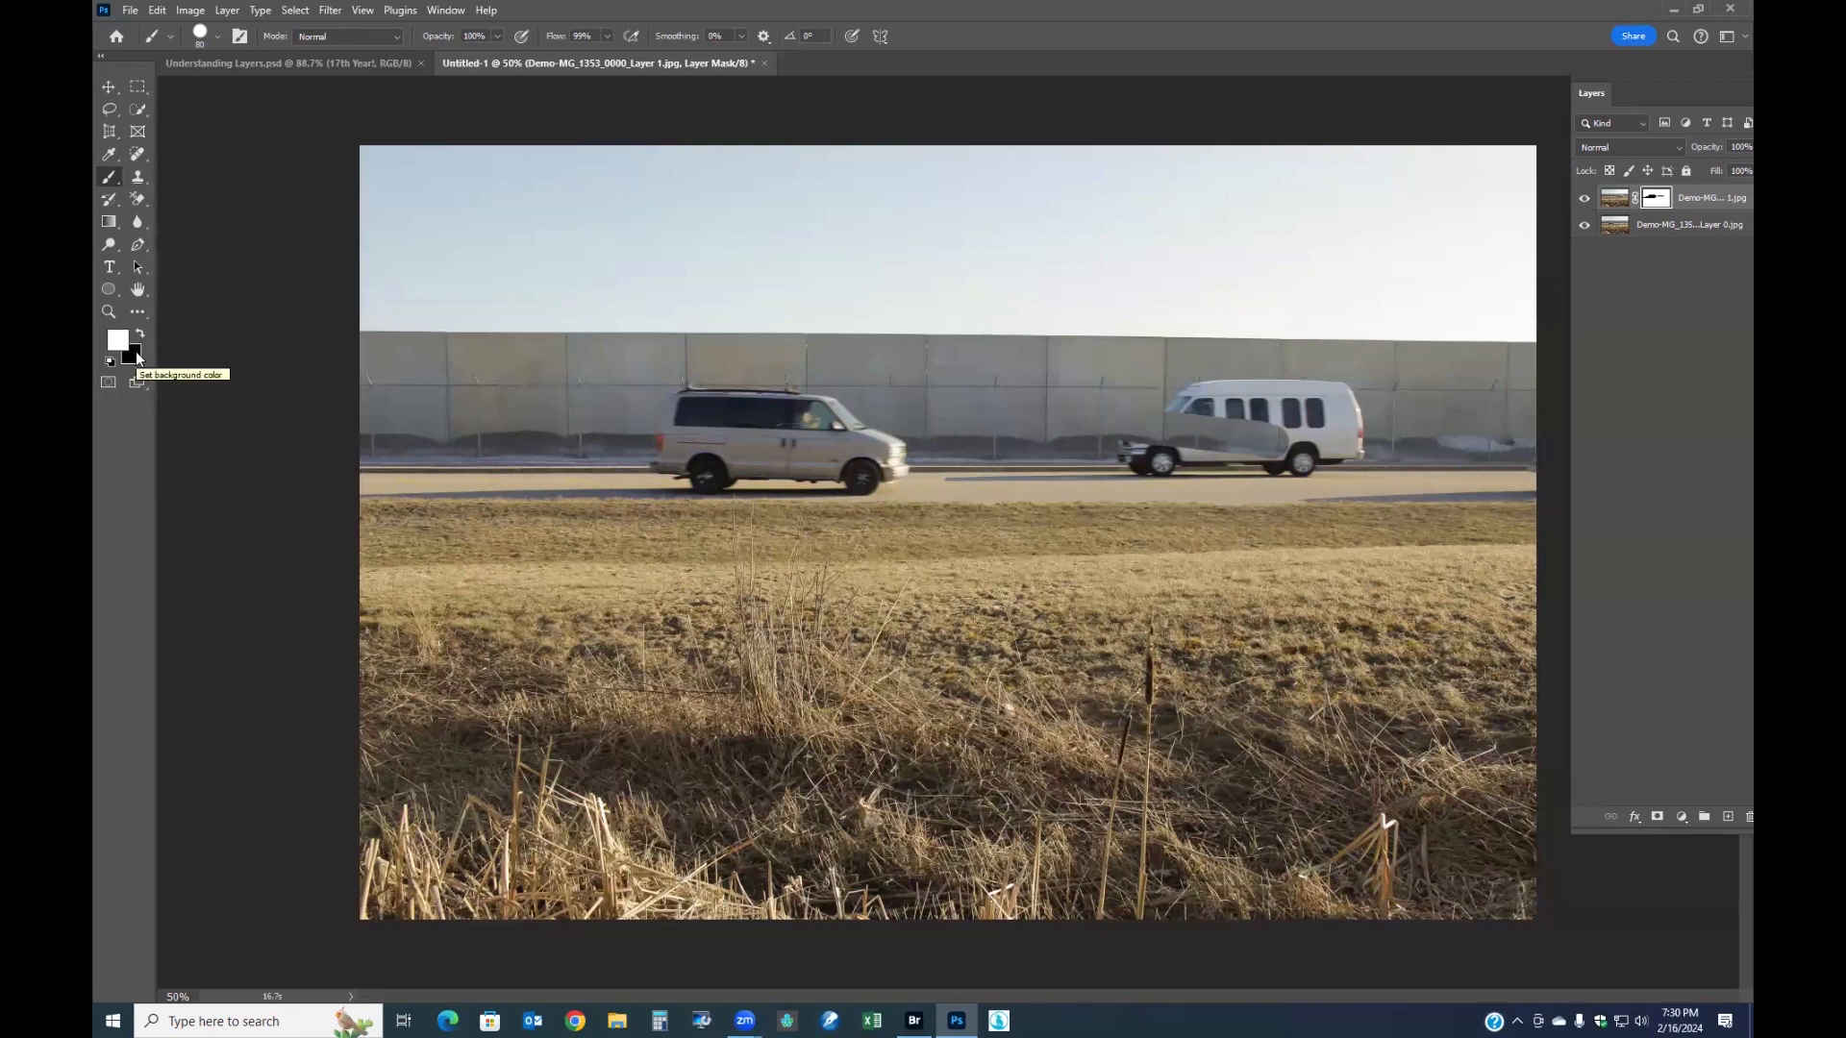
{"action": "mouse_move", "coordinate": [1302, 453]}
{"action": "left_mouse_down"}
{"action": "mouse_move", "coordinate": [1156, 447]}
{"action": "mouse_move", "coordinate": [1309, 434]}
{"action": "mouse_move", "coordinate": [1143, 422]}
{"action": "mouse_move", "coordinate": [1117, 439]}
{"action": "mouse_move", "coordinate": [1157, 451]}
{"action": "left_mouse_up"}
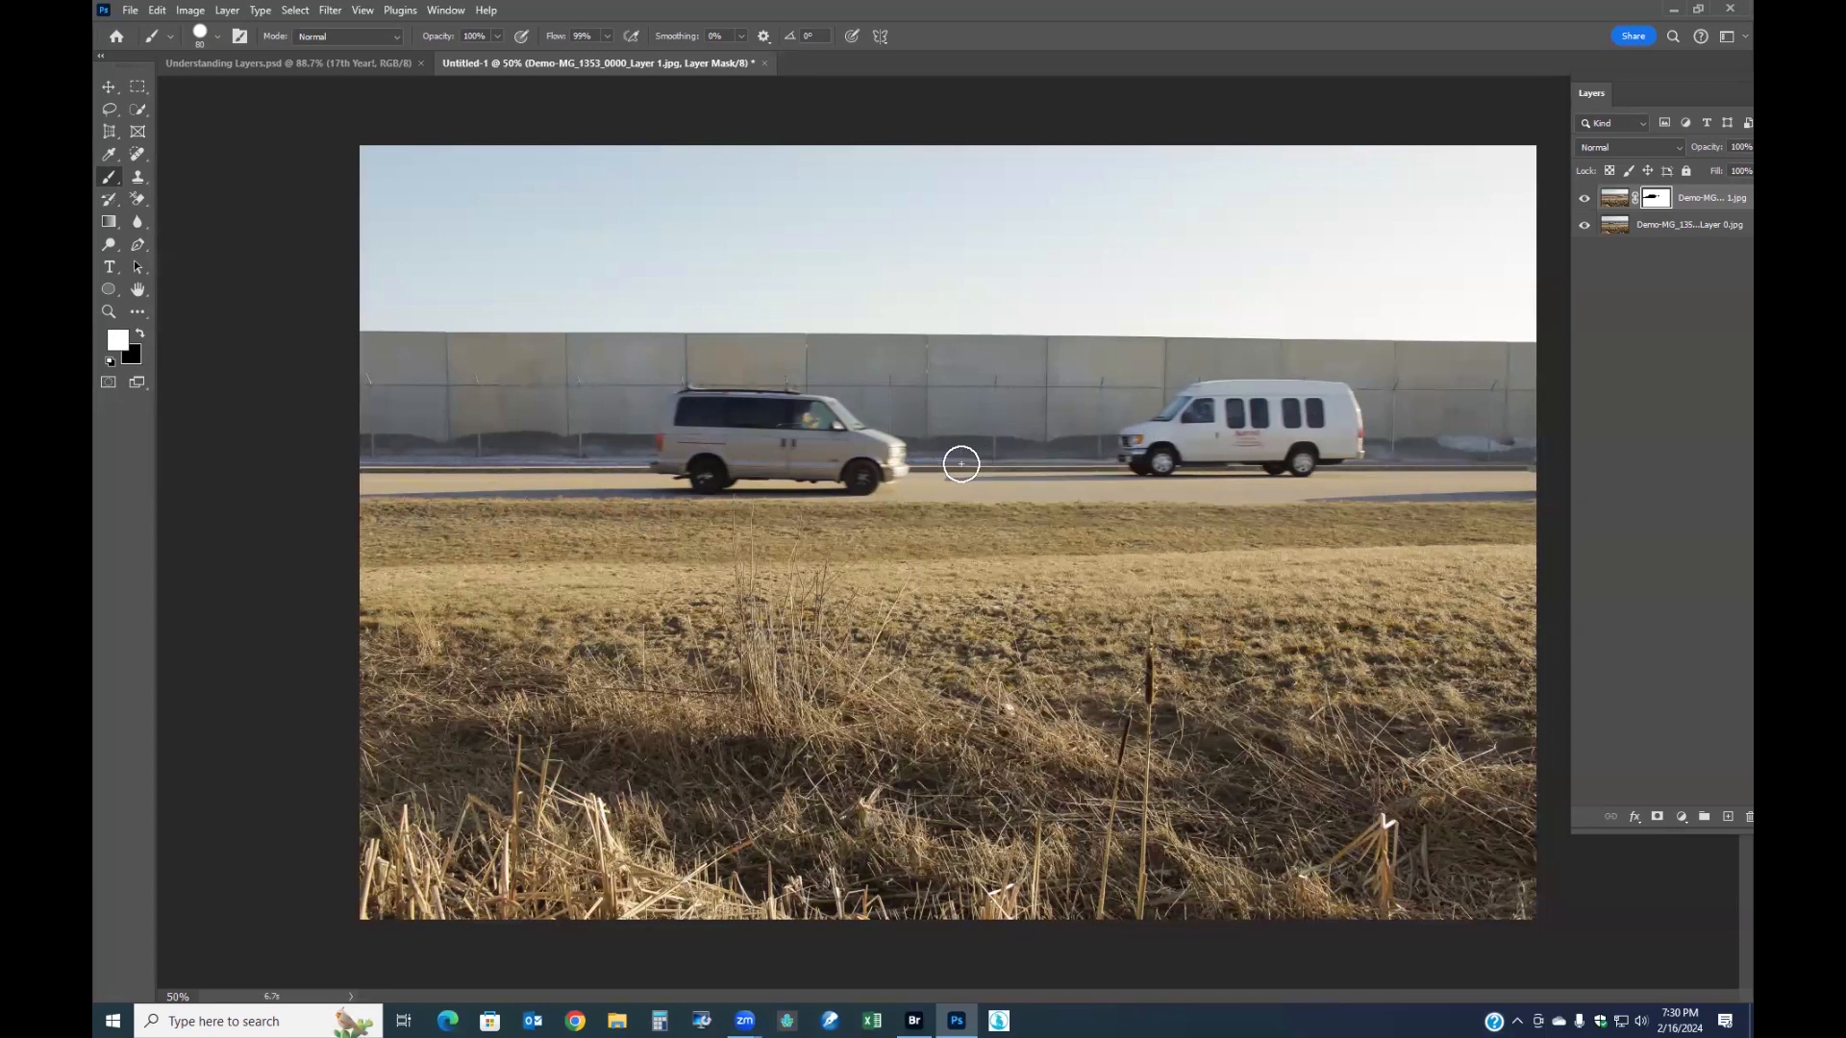
- Refine the mask along the road, painting white just ahead of the white van and black out to the photo's left edge
{"action": "key", "text": "x"}
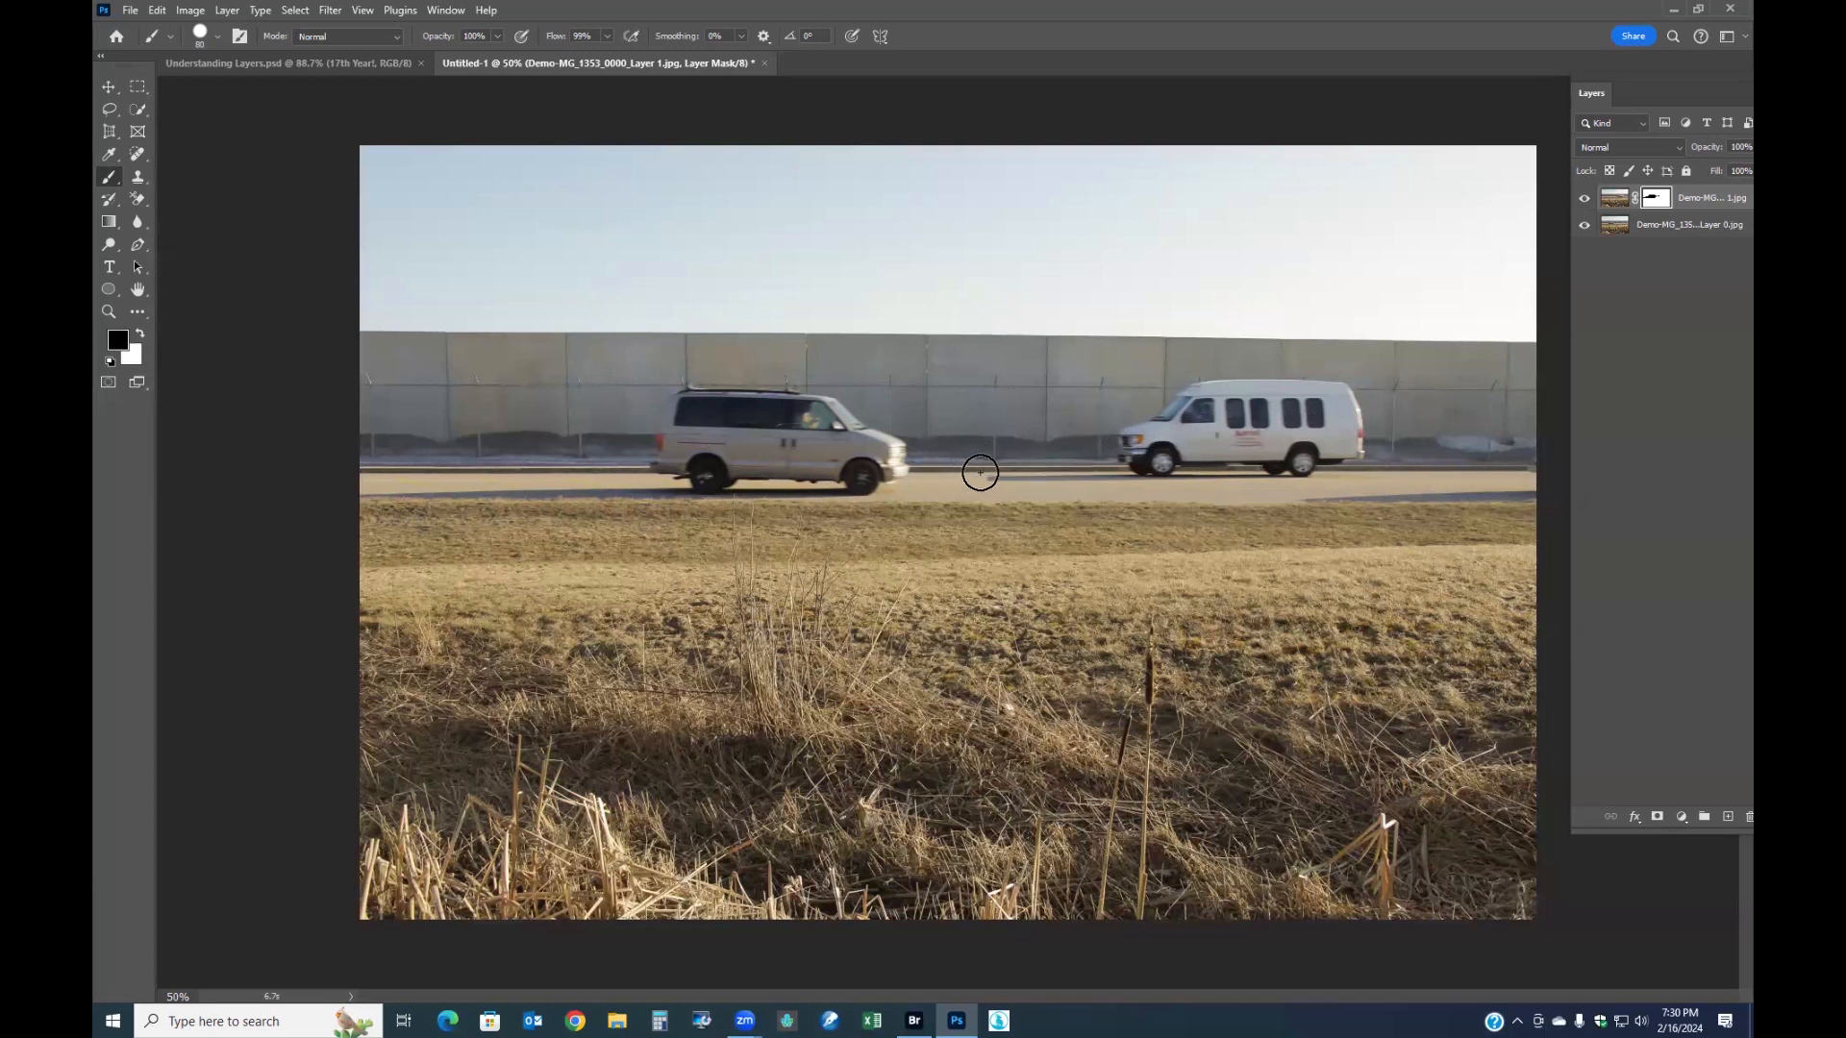
{"action": "key", "text": "x"}
{"action": "left_click_drag", "start_coordinate": [1100, 474], "coordinate": [1031, 475]}
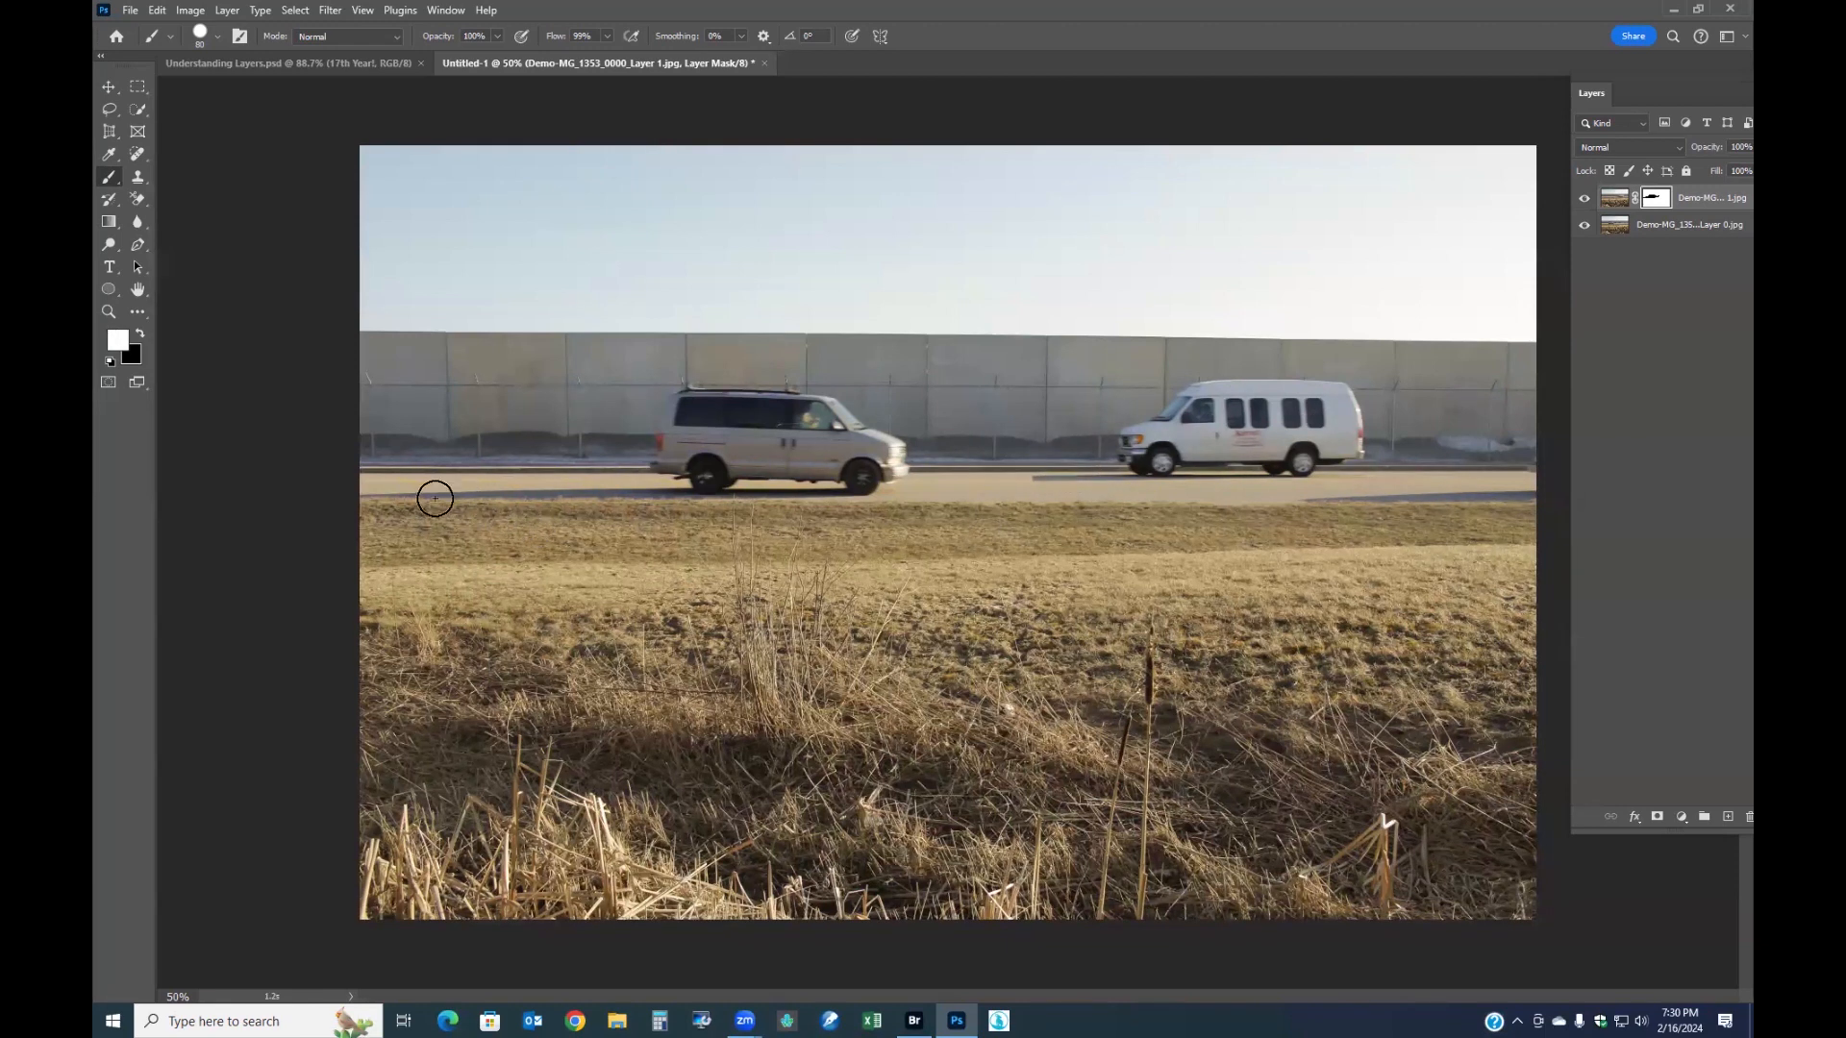
{"action": "mouse_move", "coordinate": [397, 493]}
{"action": "left_mouse_down"}
{"action": "mouse_move", "coordinate": [379, 490]}
{"action": "mouse_move", "coordinate": [523, 497]}
{"action": "mouse_move", "coordinate": [442, 510]}
{"action": "left_mouse_up"}
{"action": "key", "text": "x"}
{"action": "left_click_drag", "start_coordinate": [574, 494], "coordinate": [358, 495]}
- Display the layer mask by itself, clean up the black area's lower left edge and small interior gap, and return to the photo view
{"action": "left_click", "coordinate": [1653, 199], "text": "alt"}
{"action": "left_click_drag", "start_coordinate": [557, 511], "coordinate": [355, 511]}
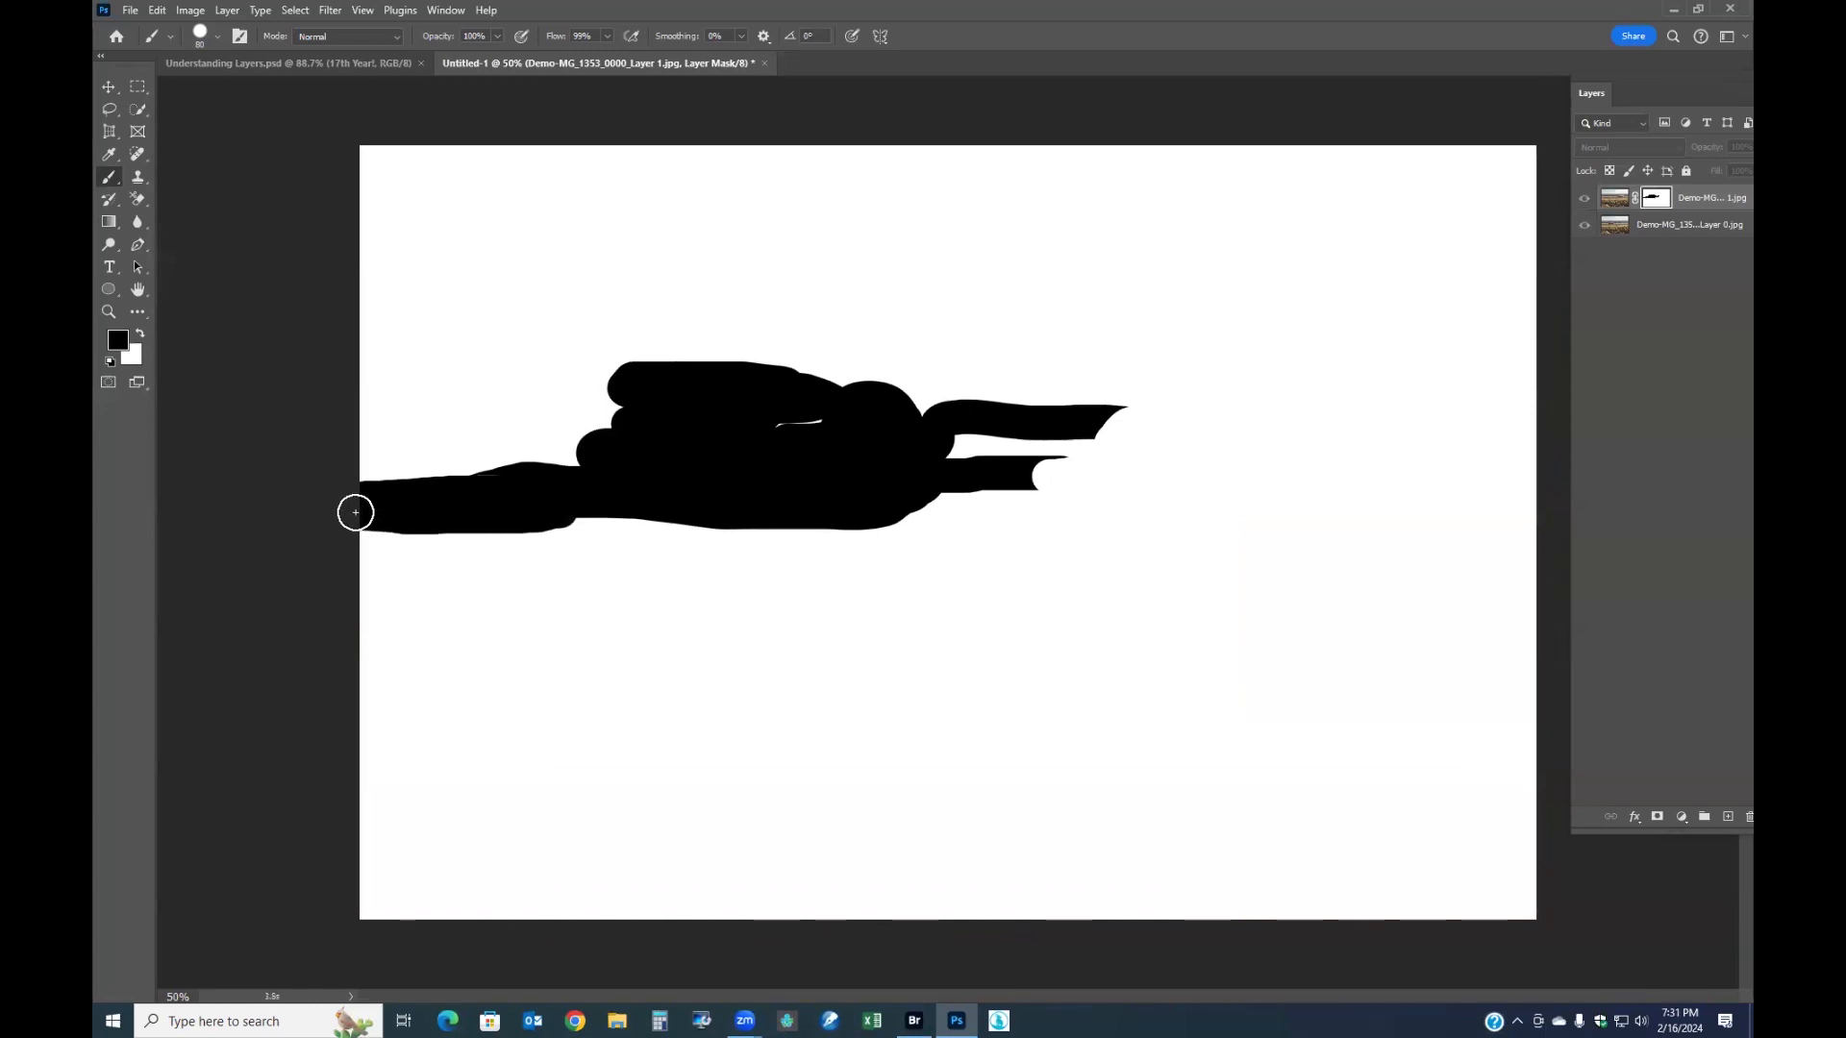
{"action": "key", "text": "x"}
{"action": "left_click", "coordinate": [357, 524]}
{"action": "left_click_drag", "start_coordinate": [431, 531], "coordinate": [607, 519]}
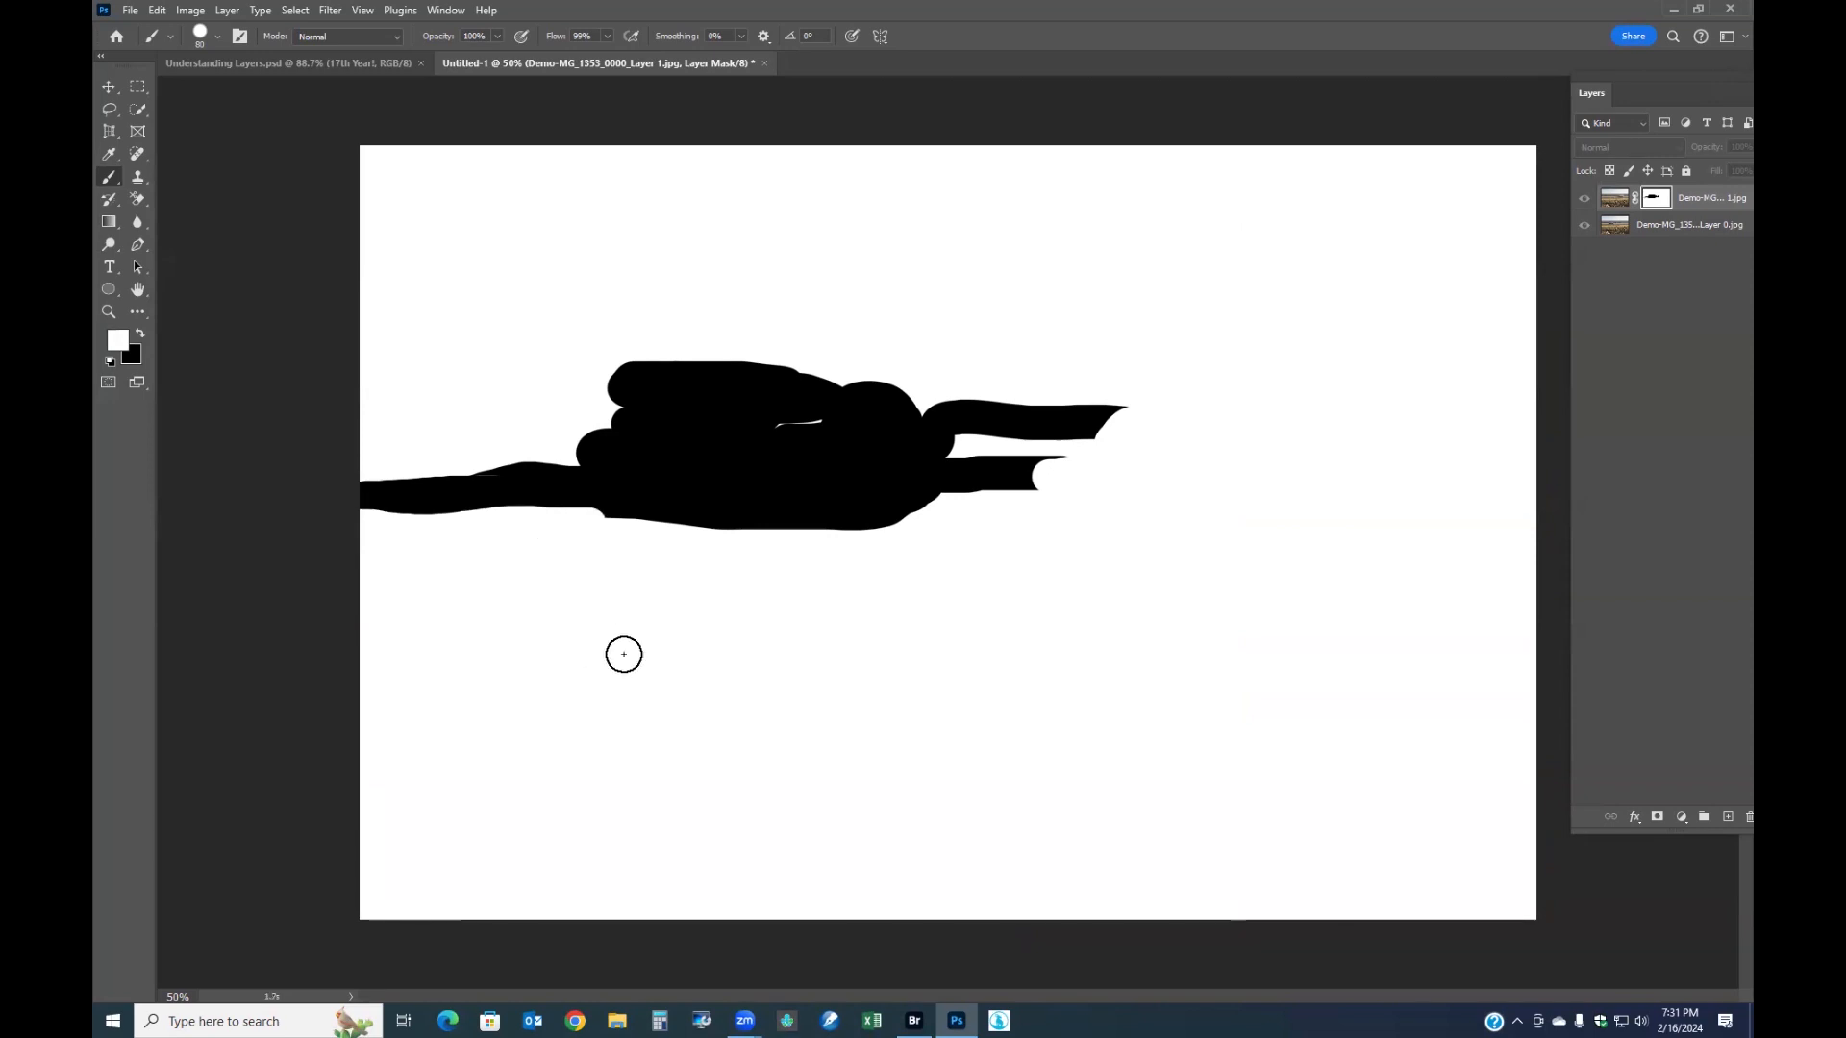
{"action": "left_click_drag", "start_coordinate": [824, 419], "coordinate": [769, 433]}
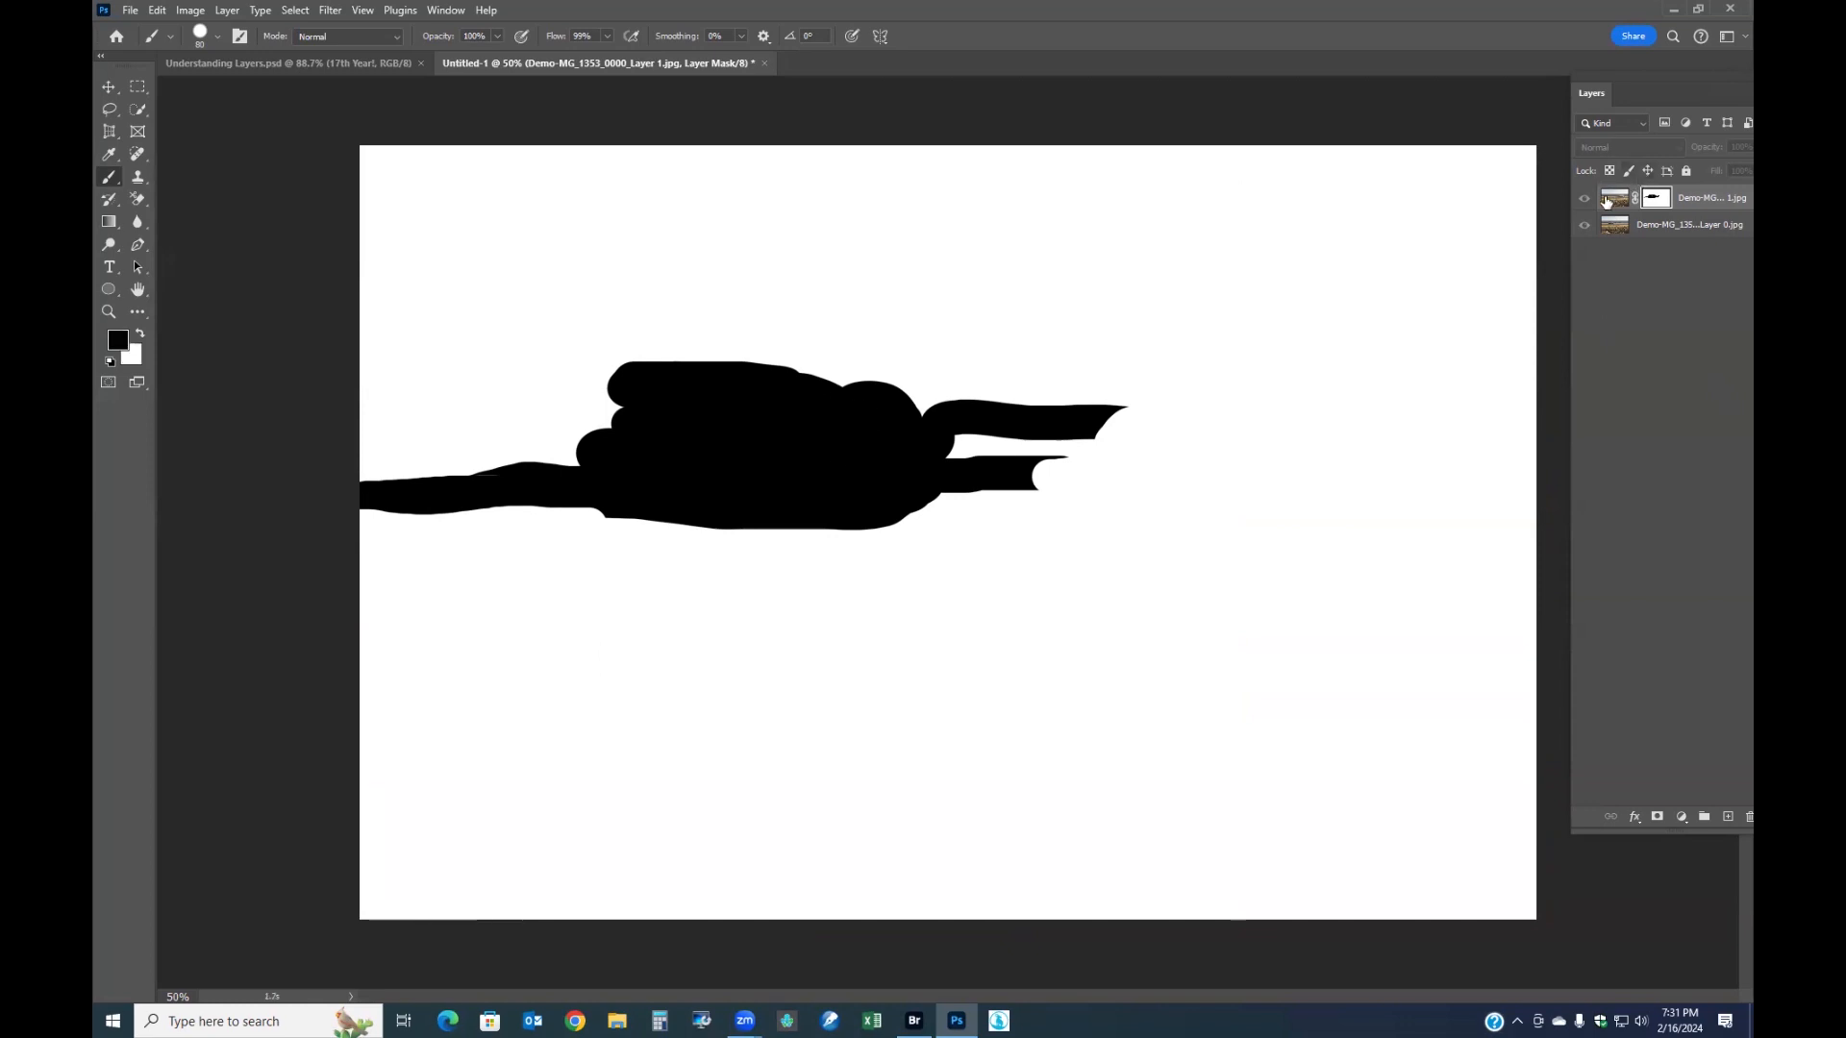
{"action": "left_click", "coordinate": [1614, 199]}
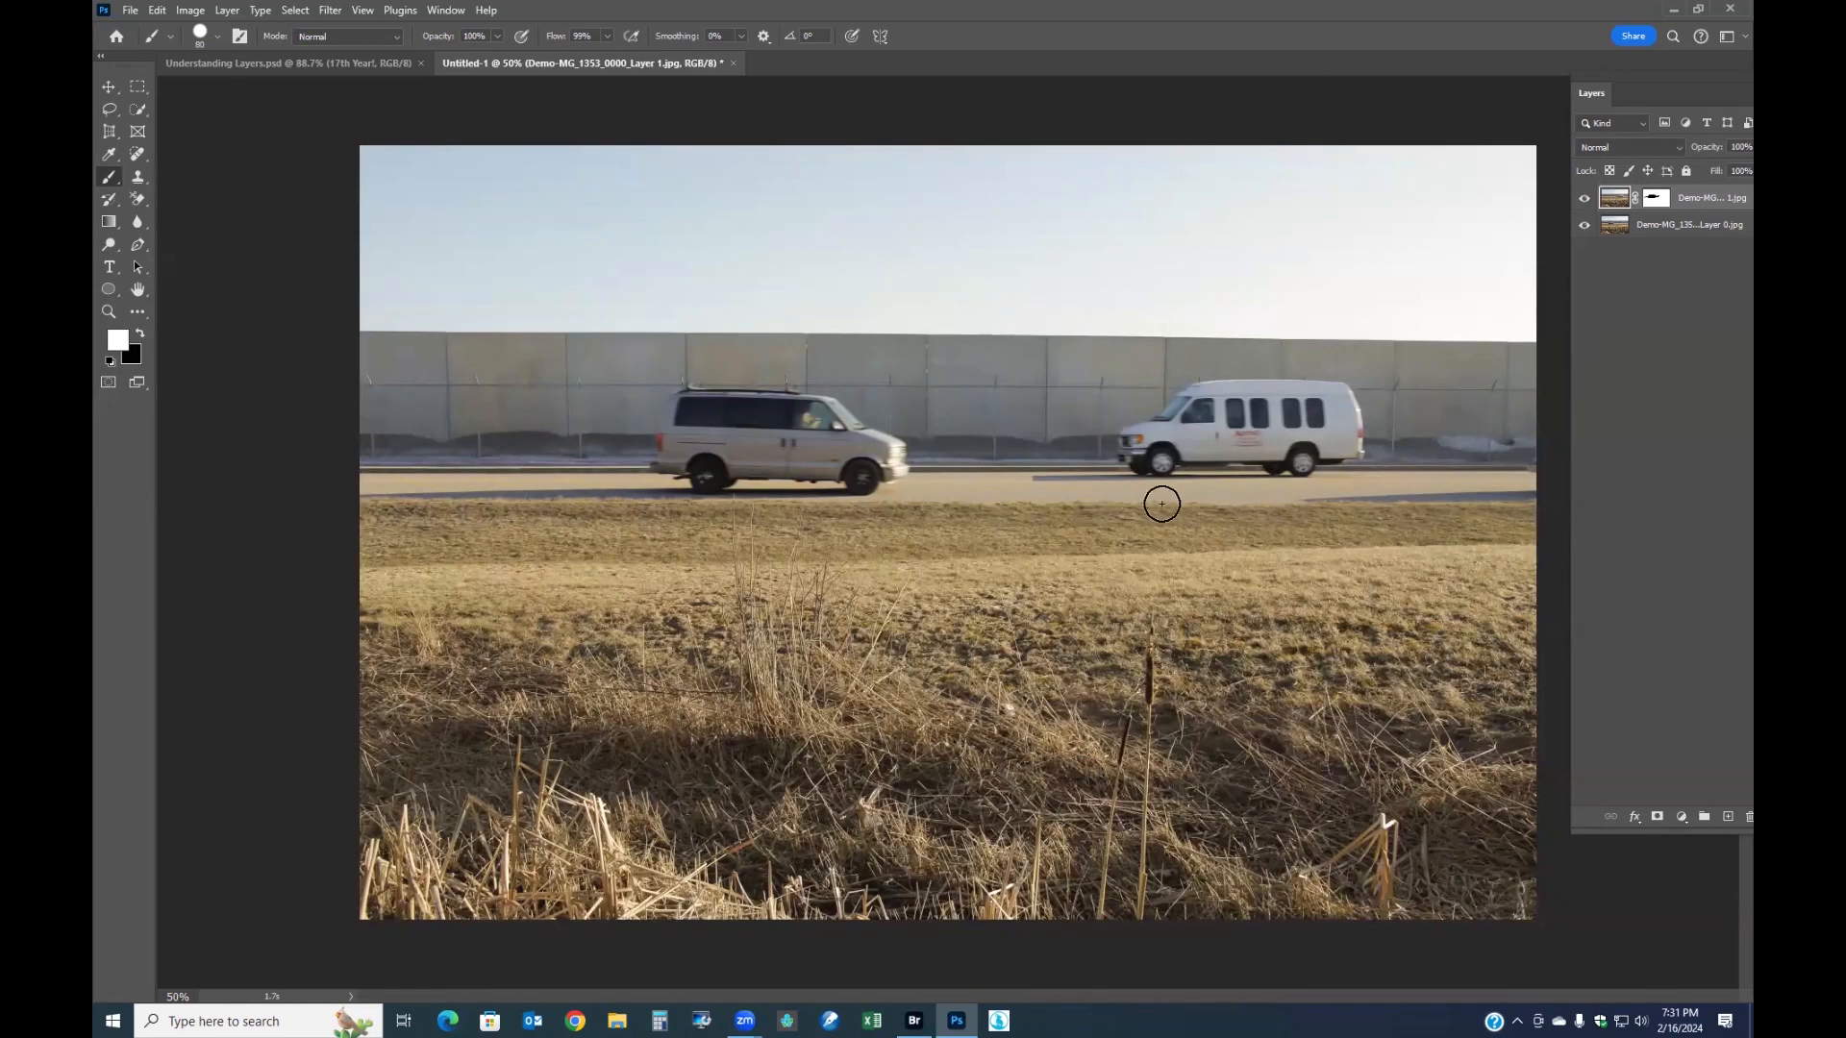
- Choose a neutral gray foreground color and paint it on the layer mask over the minivan's body to make it semi-transparent
{"action": "left_click", "coordinate": [1653, 198]}
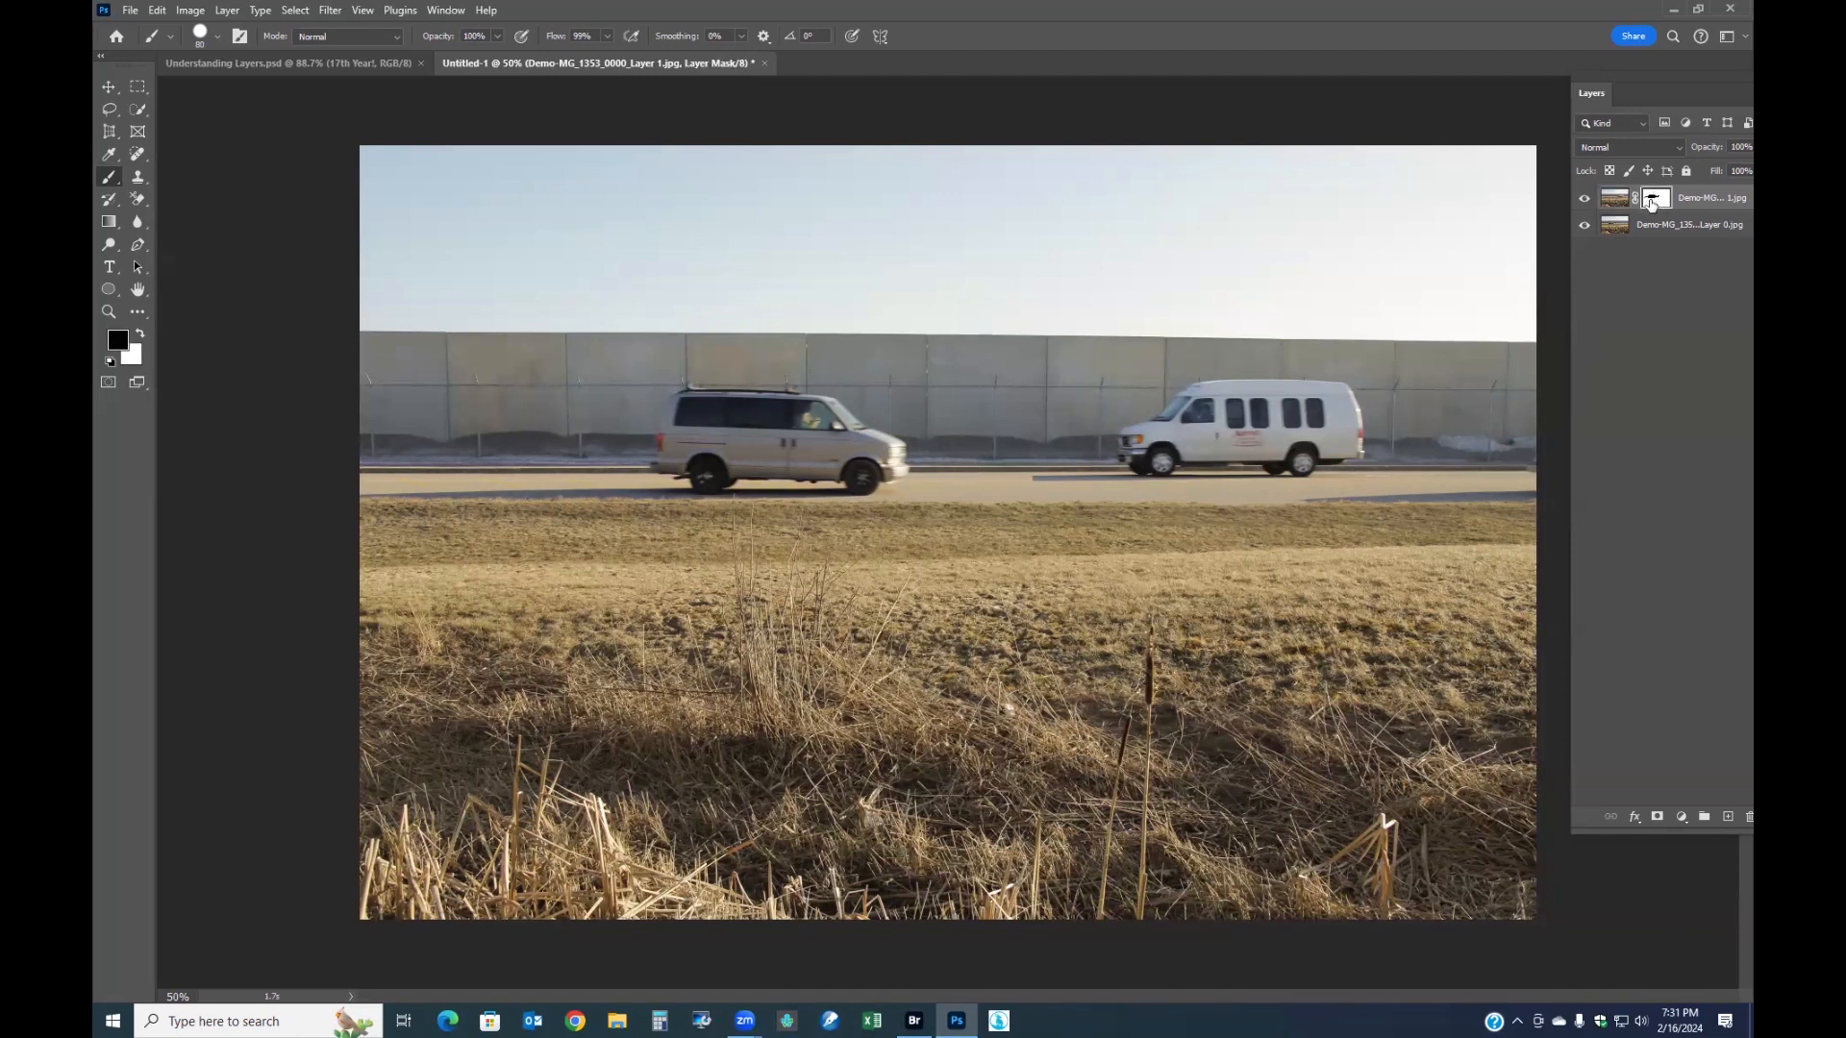
{"action": "left_click", "coordinate": [118, 342]}
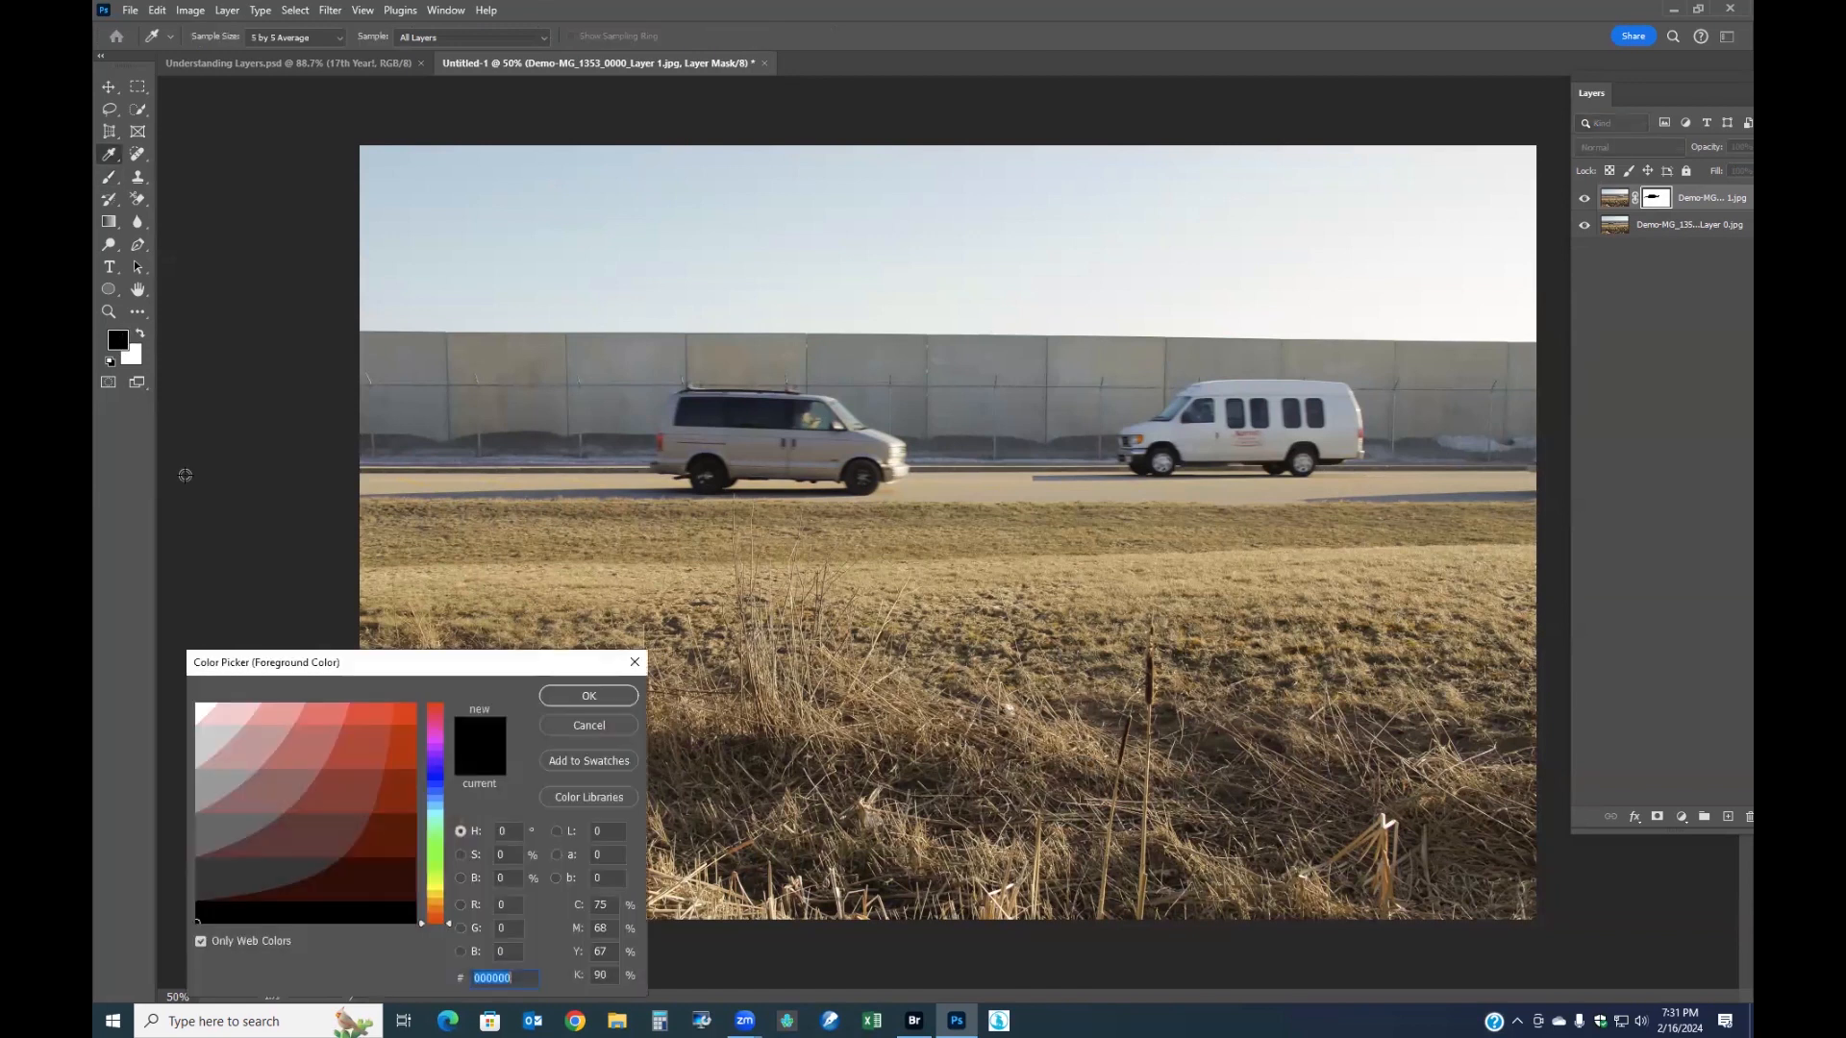
{"action": "left_click", "coordinate": [210, 796]}
{"action": "key", "text": "Return"}
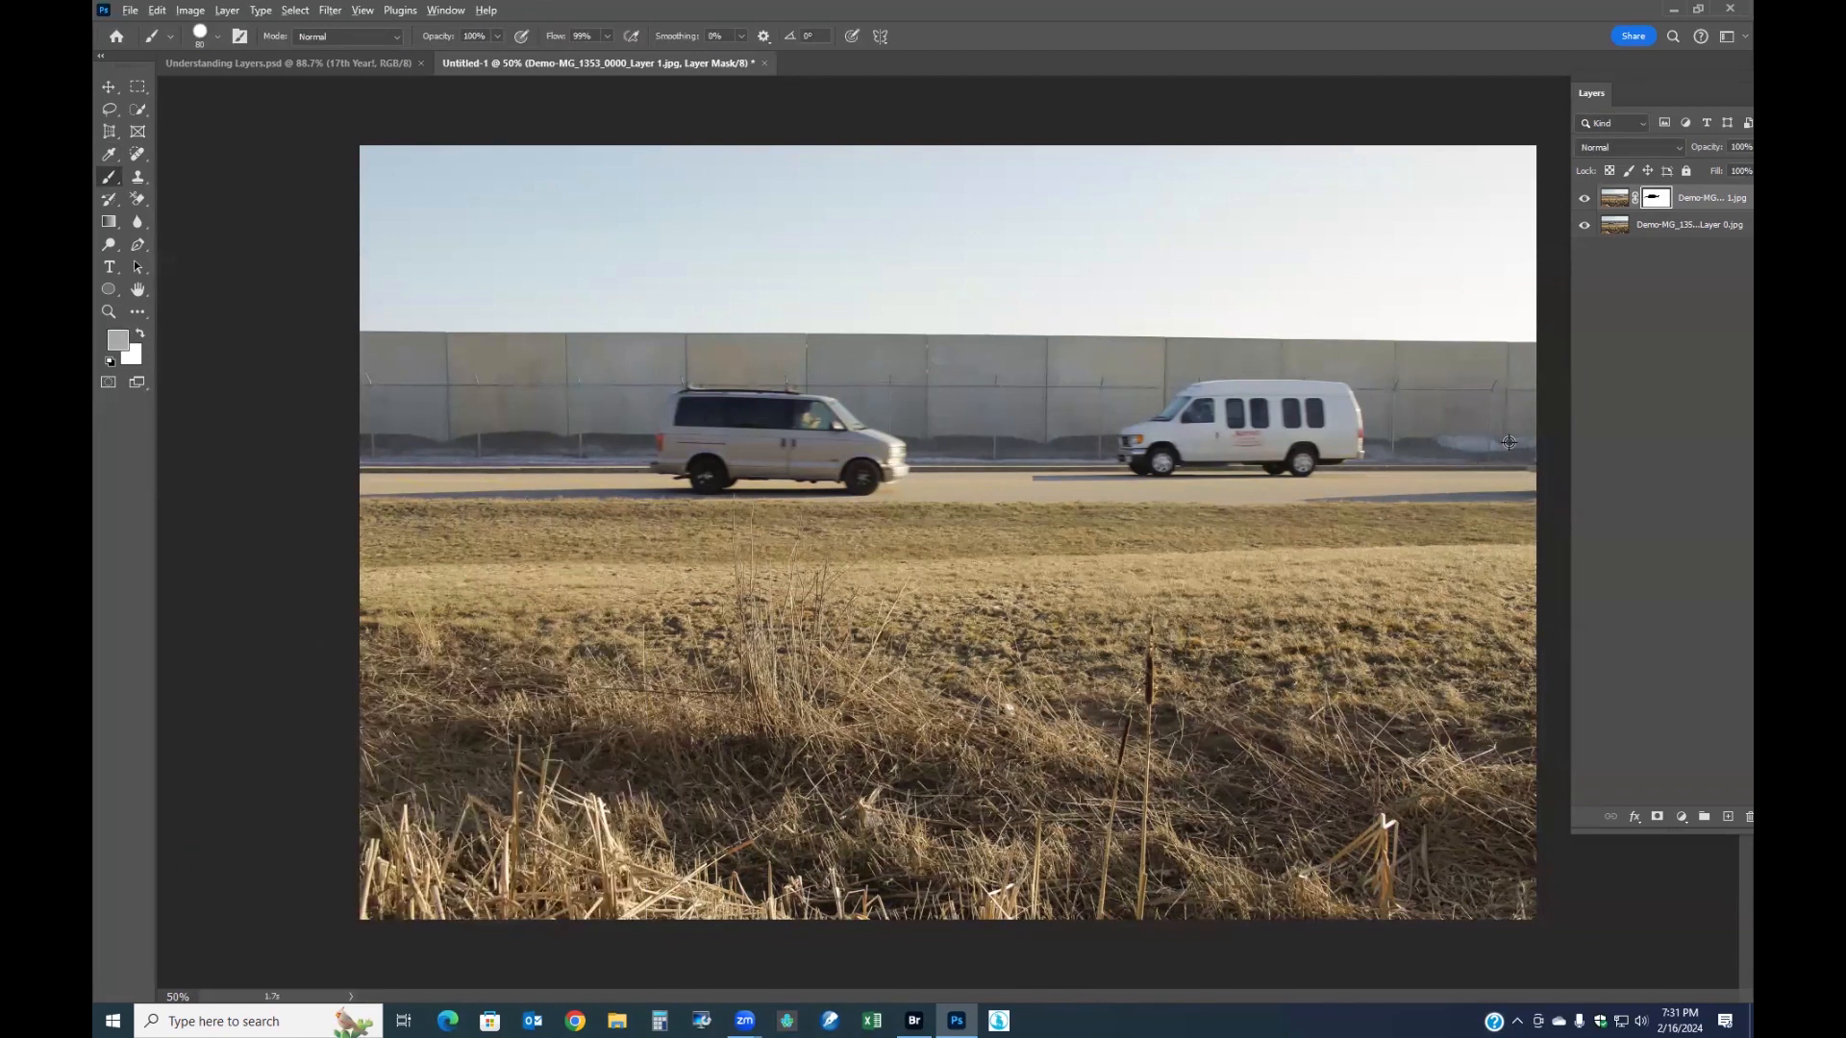
{"action": "left_click", "coordinate": [1657, 200], "text": "alt"}
{"action": "left_click", "coordinate": [807, 456]}
{"action": "mouse_move", "coordinate": [684, 461]}
{"action": "left_mouse_down"}
{"action": "mouse_move", "coordinate": [817, 445]}
{"action": "mouse_move", "coordinate": [672, 430]}
{"action": "mouse_move", "coordinate": [840, 430]}
{"action": "left_mouse_up"}
{"action": "left_click_drag", "start_coordinate": [693, 413], "coordinate": [830, 412]}
- Extend the gray mask painting over the minivan's front, wheels and lower edge in the photo view
{"action": "left_click", "coordinate": [1615, 204]}
{"action": "key", "text": "d"}
{"action": "key", "text": "x"}
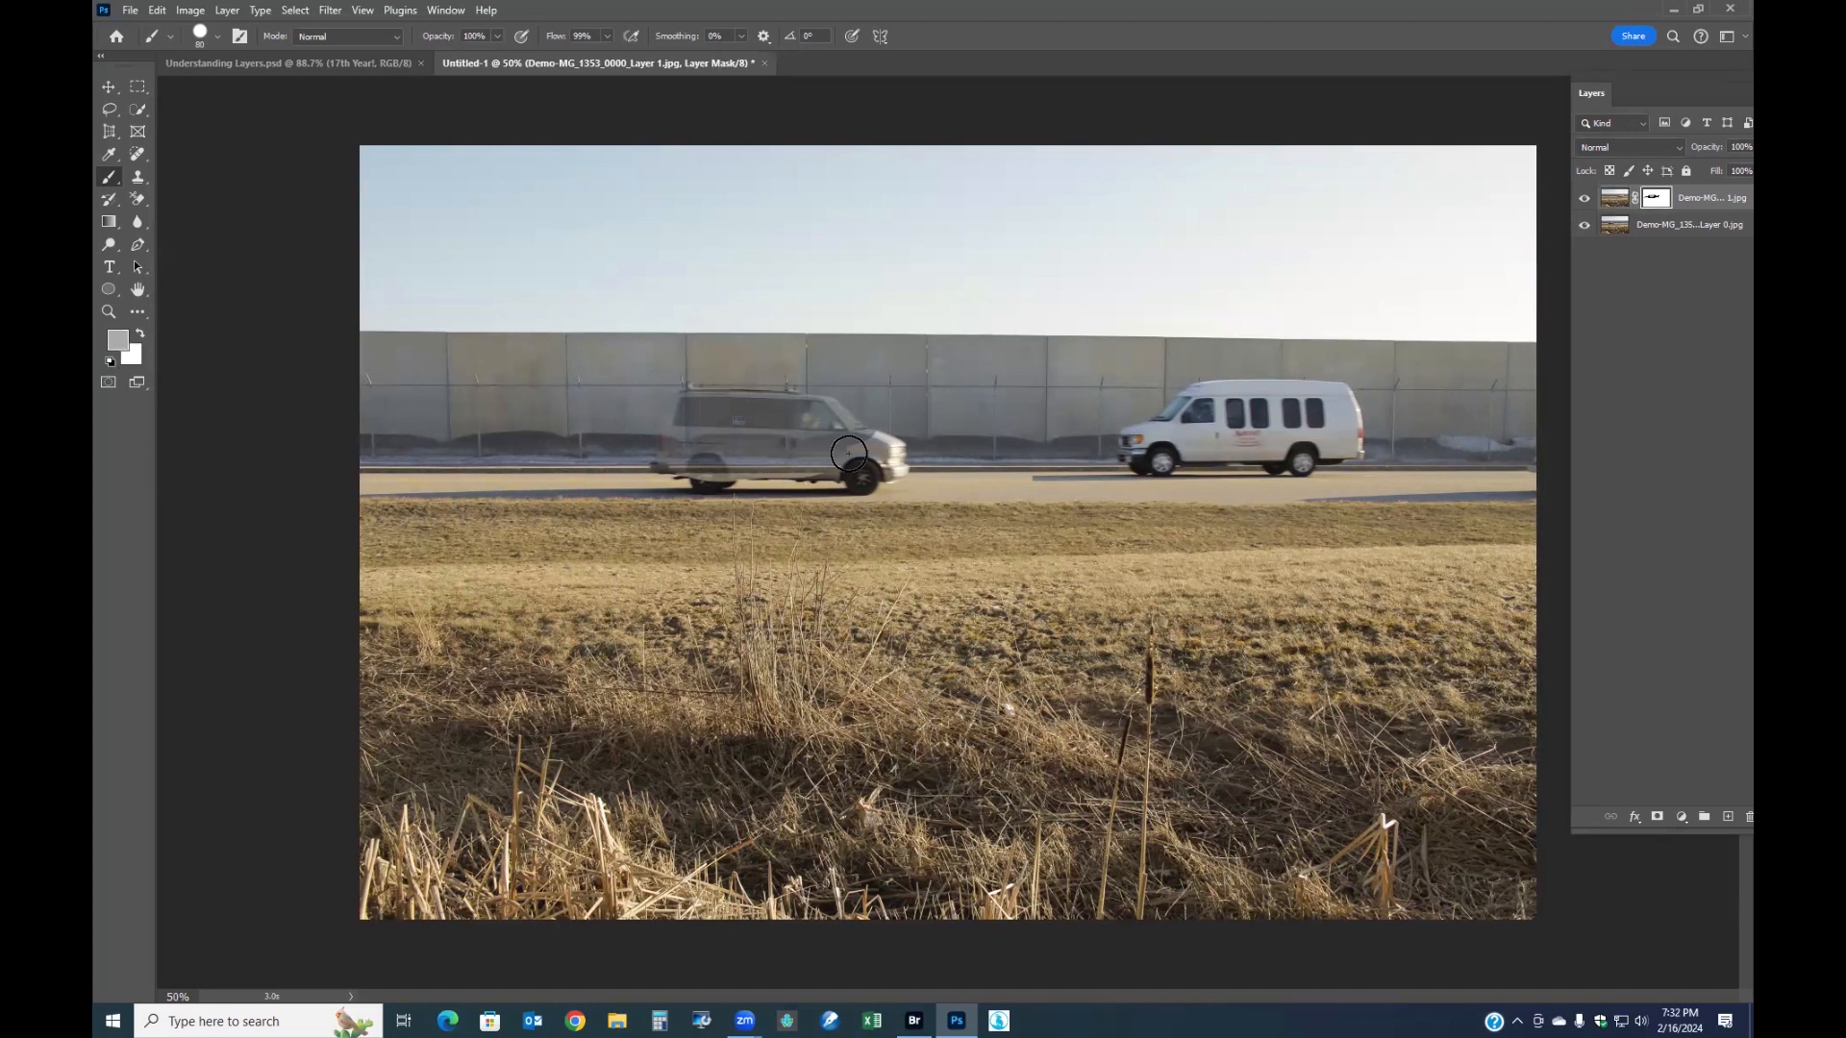
{"action": "mouse_move", "coordinate": [850, 453]}
{"action": "left_mouse_down"}
{"action": "mouse_move", "coordinate": [890, 469]}
{"action": "mouse_move", "coordinate": [856, 467]}
{"action": "mouse_move", "coordinate": [881, 443]}
{"action": "mouse_move", "coordinate": [839, 435]}
{"action": "mouse_move", "coordinate": [819, 474]}
{"action": "mouse_move", "coordinate": [866, 477]}
{"action": "mouse_move", "coordinate": [754, 473]}
{"action": "mouse_move", "coordinate": [815, 463]}
{"action": "mouse_move", "coordinate": [736, 426]}
{"action": "mouse_move", "coordinate": [754, 424]}
{"action": "mouse_move", "coordinate": [692, 463]}
{"action": "mouse_move", "coordinate": [731, 482]}
{"action": "mouse_move", "coordinate": [657, 480]}
{"action": "left_mouse_up"}
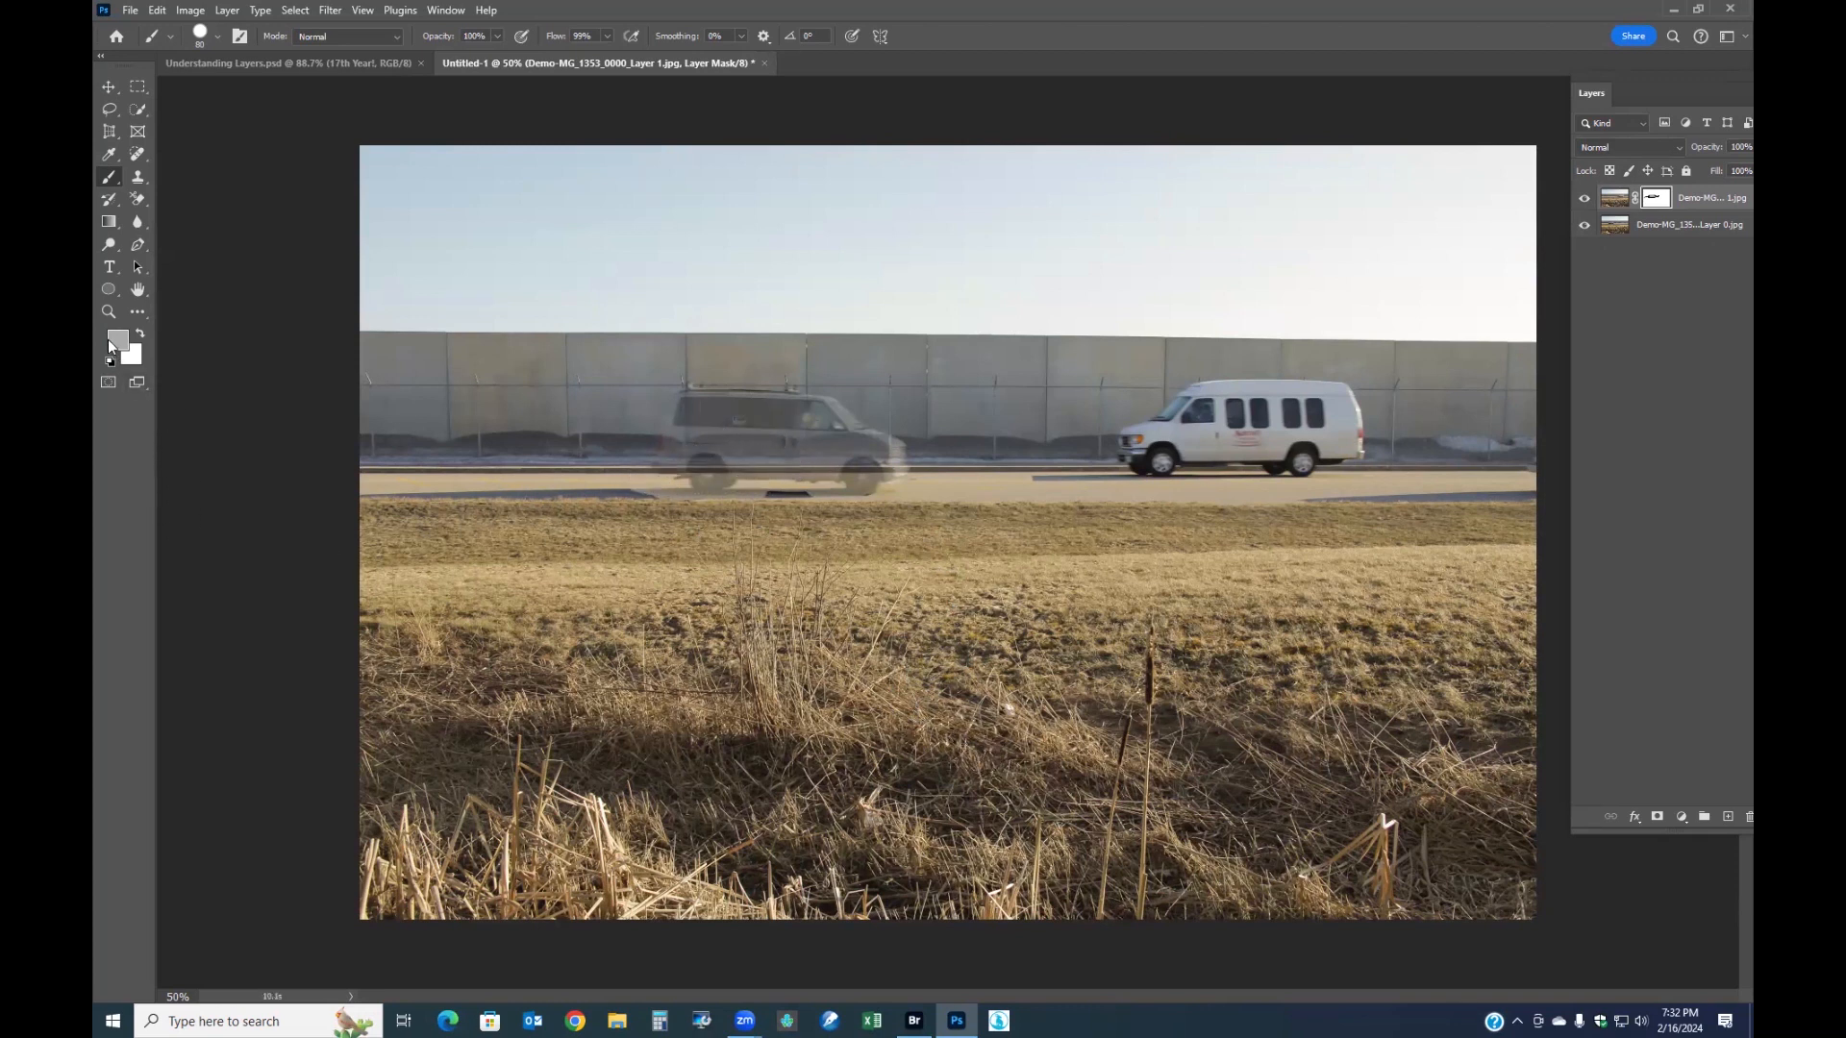
{"action": "key", "text": "x"}
{"action": "key", "text": "x"}
{"action": "mouse_move", "coordinate": [923, 470]}
{"action": "left_mouse_down"}
{"action": "mouse_move", "coordinate": [637, 462]}
{"action": "mouse_move", "coordinate": [852, 483]}
{"action": "mouse_move", "coordinate": [581, 491]}
{"action": "mouse_move", "coordinate": [892, 461]}
{"action": "mouse_move", "coordinate": [649, 447]}
{"action": "mouse_move", "coordinate": [899, 435]}
{"action": "mouse_move", "coordinate": [639, 413]}
{"action": "mouse_move", "coordinate": [847, 403]}
{"action": "mouse_move", "coordinate": [669, 392]}
{"action": "mouse_move", "coordinate": [653, 467]}
{"action": "mouse_move", "coordinate": [666, 408]}
{"action": "mouse_move", "coordinate": [748, 407]}
{"action": "mouse_move", "coordinate": [903, 463]}
{"action": "mouse_move", "coordinate": [851, 481]}
{"action": "mouse_move", "coordinate": [906, 469]}
{"action": "left_mouse_up"}
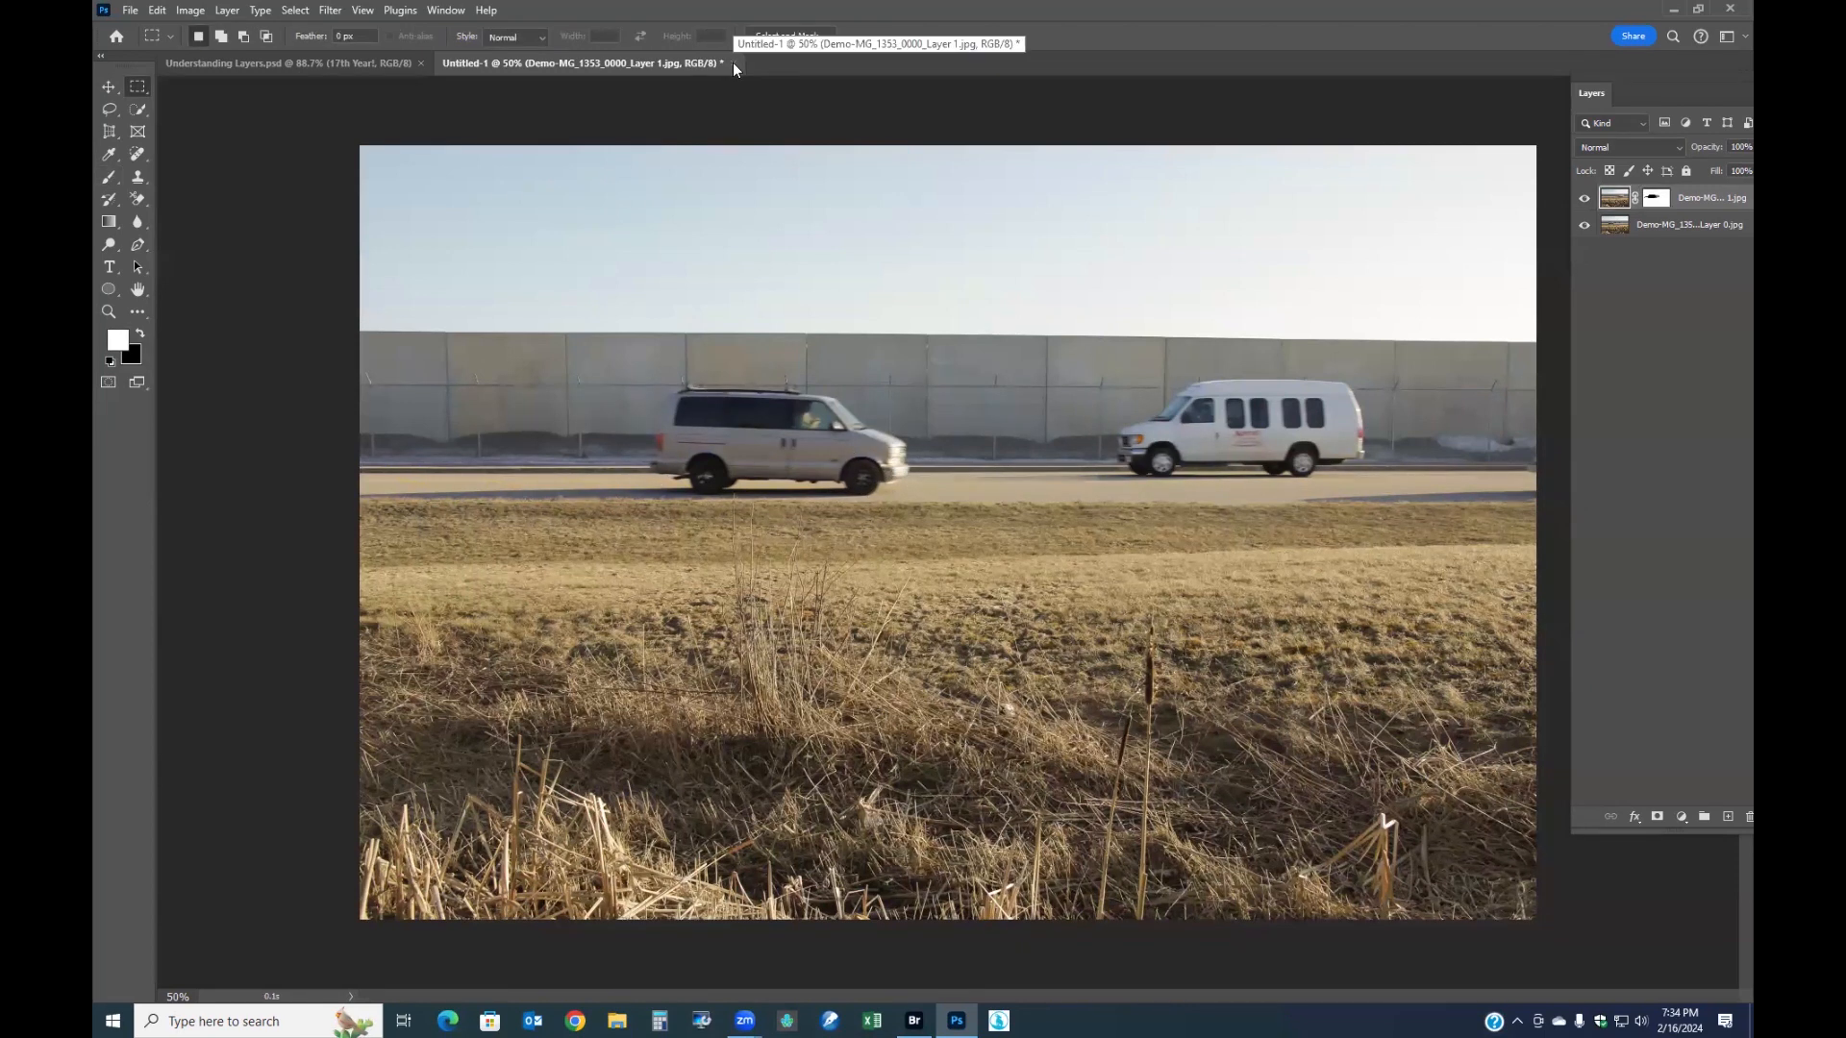
- Close the Untitled-1 van document without saving and switch to Adobe Bridge
{"action": "left_click", "coordinate": [733, 64]}
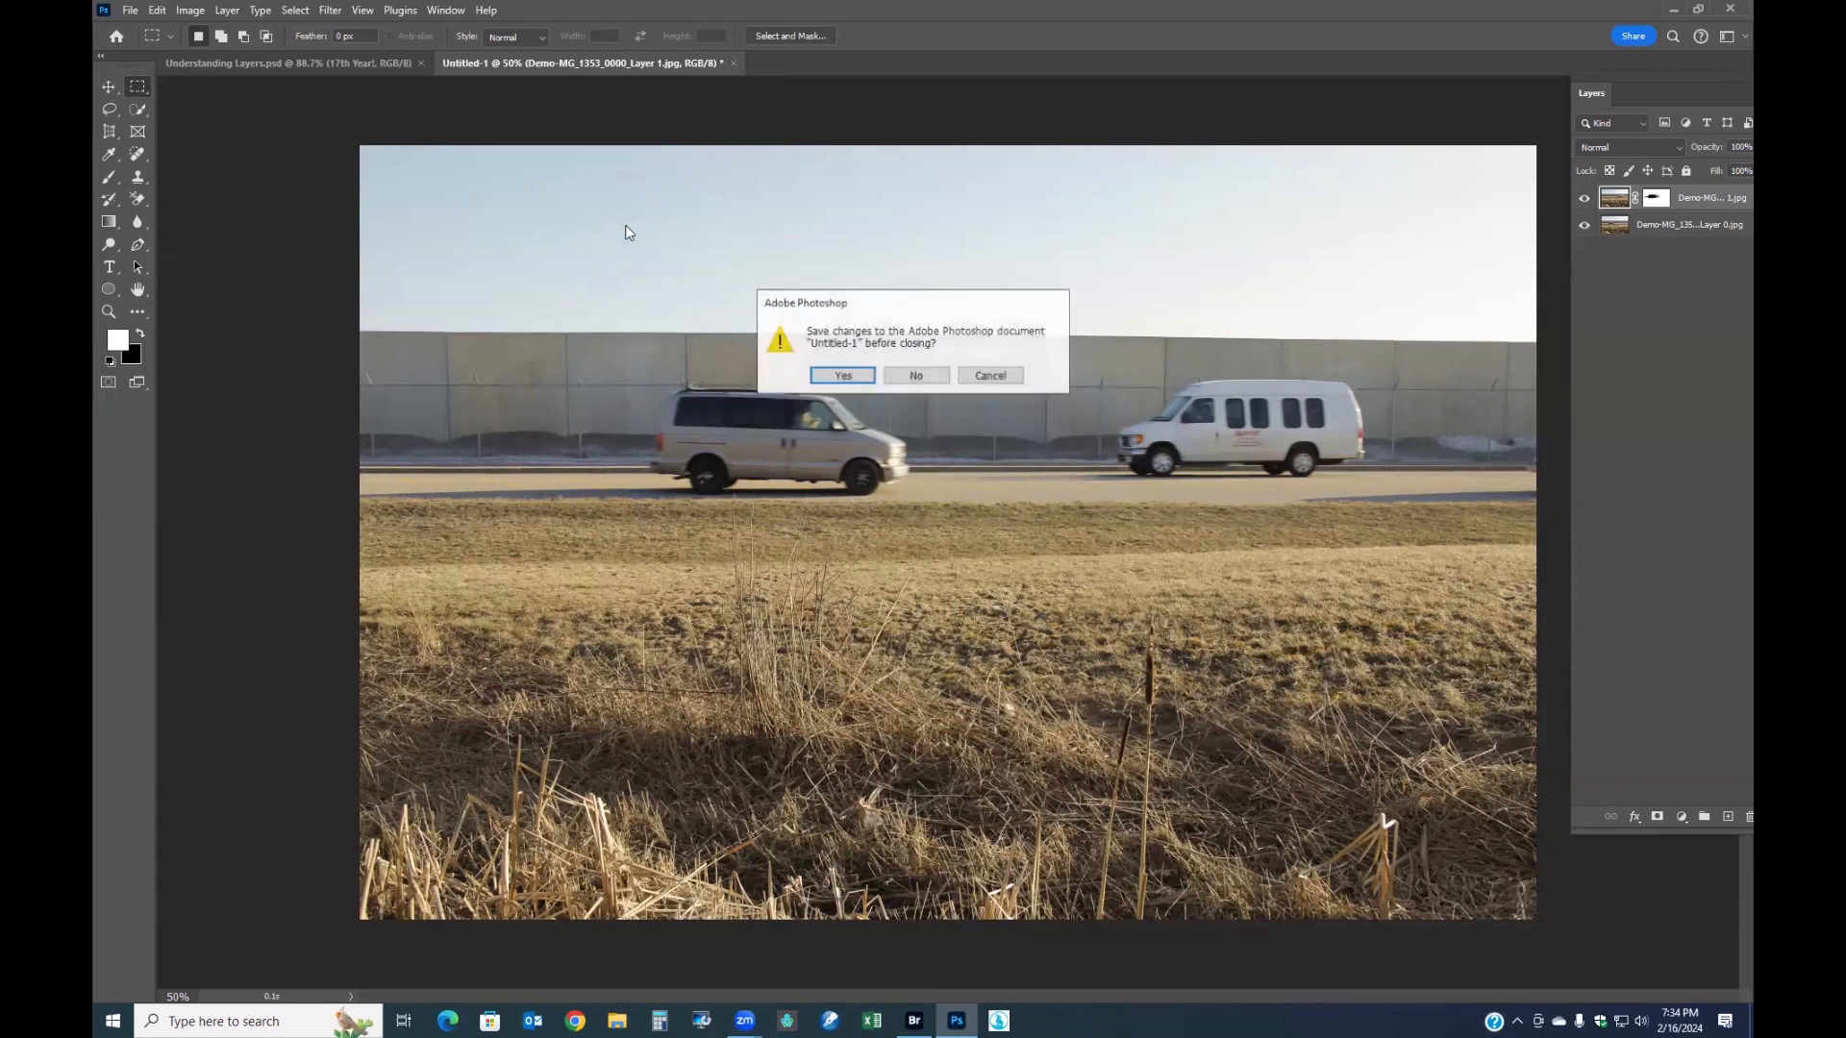
{"action": "left_click", "coordinate": [921, 377]}
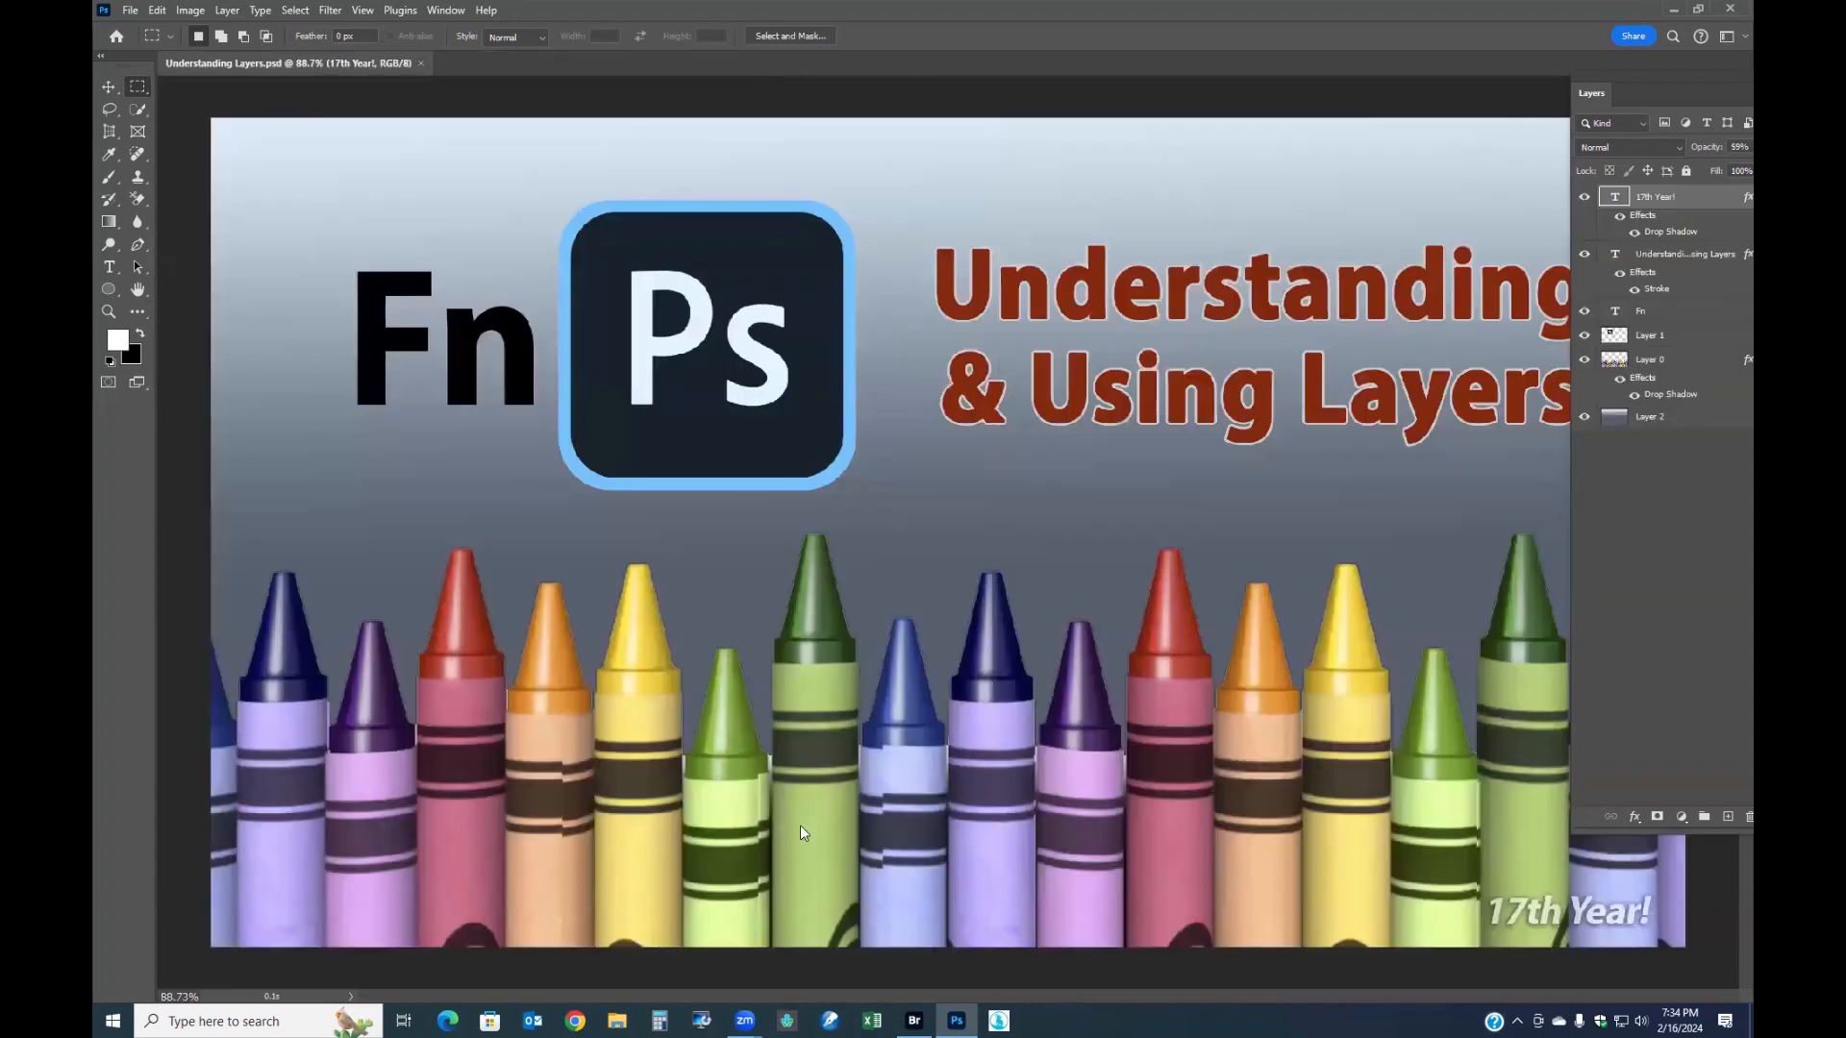
{"action": "left_click", "coordinate": [915, 1021]}
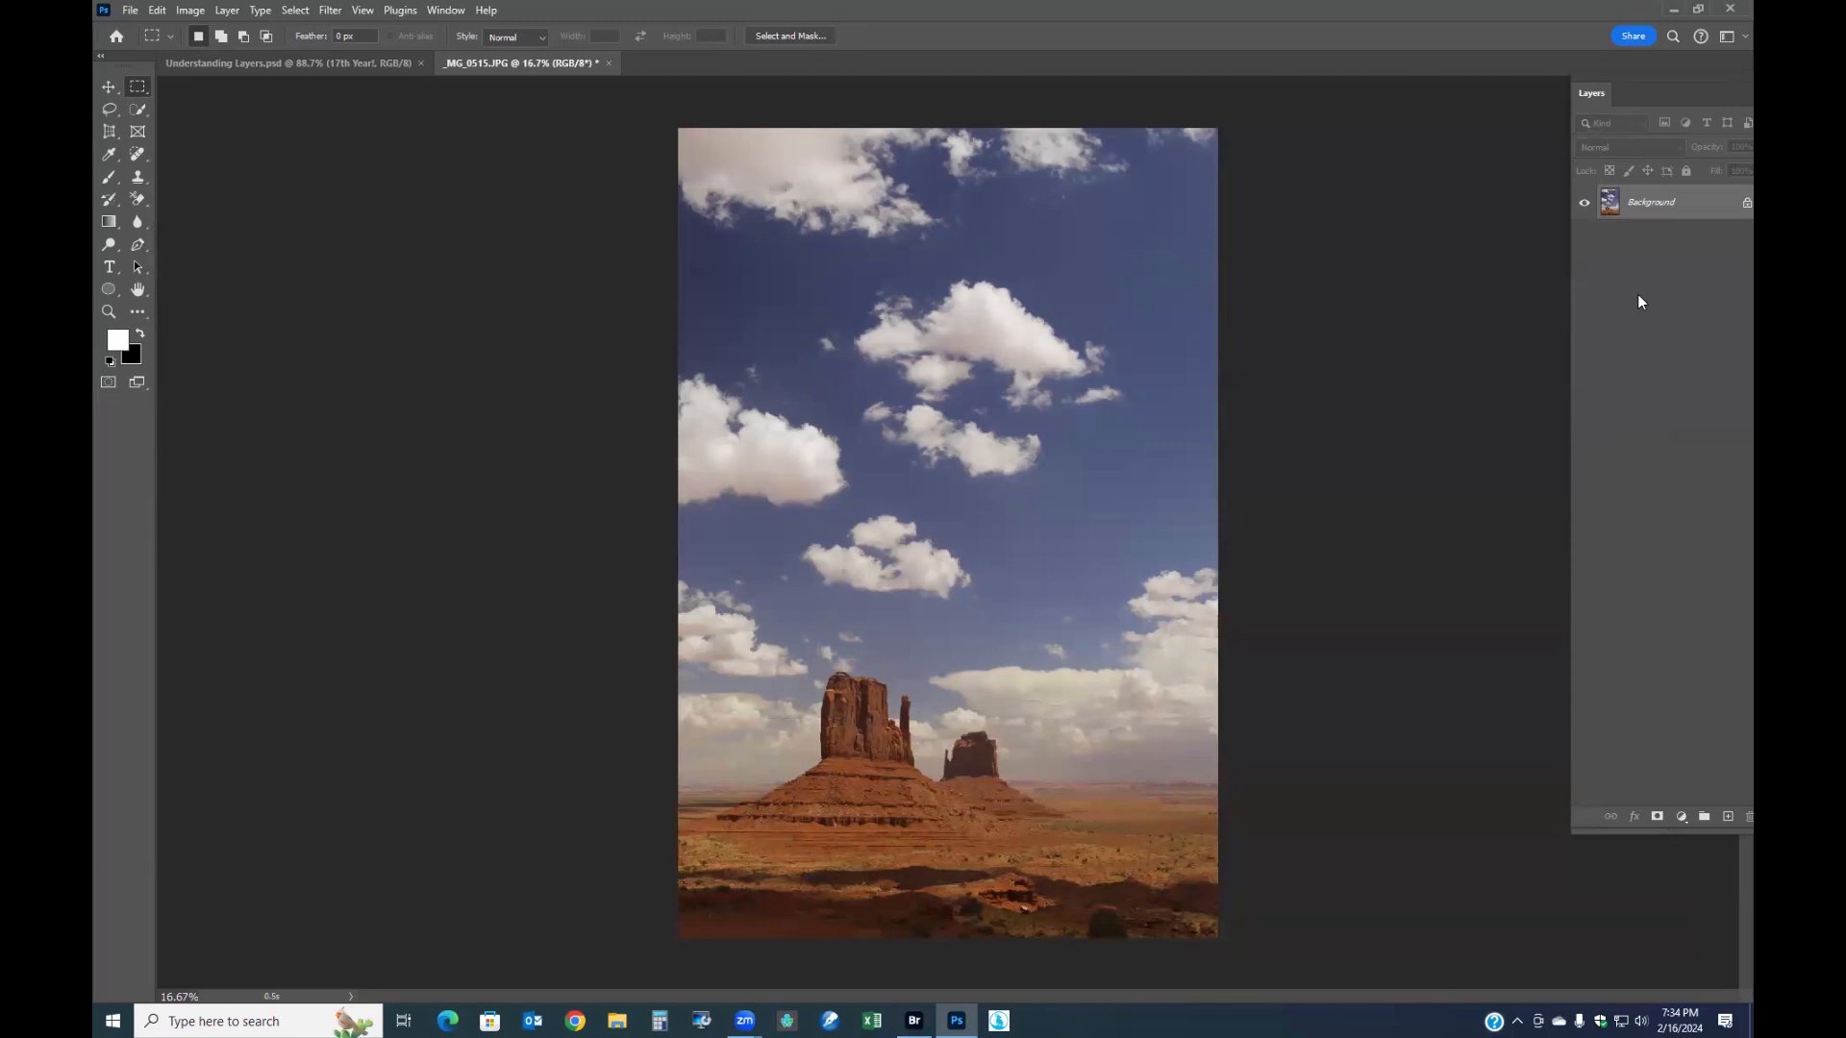
- Duplicate the Background layer, hide the copy, and brighten the Background with Levels, setting midtones to 1.35 and the white input to 229
{"action": "key", "text": "ctrl+j"}
{"action": "left_click", "coordinate": [1584, 202]}
{"action": "left_click", "coordinate": [1662, 245]}
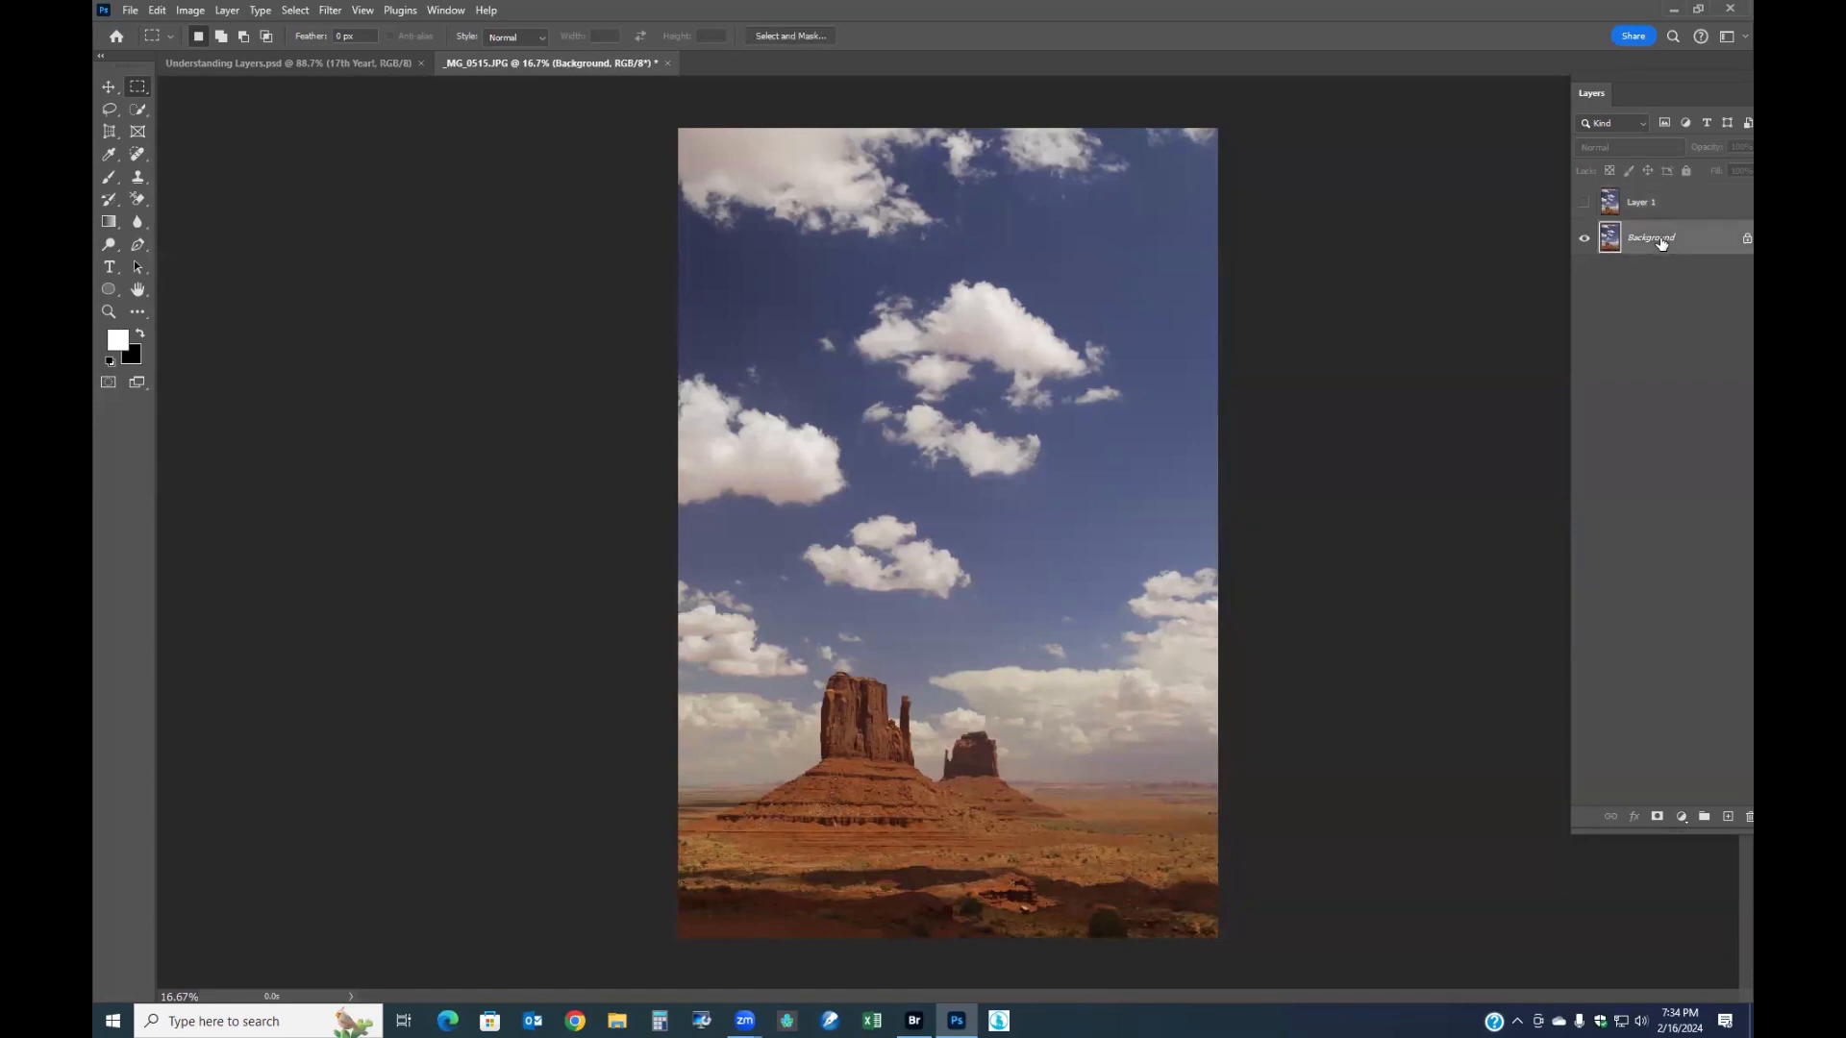
{"action": "key", "text": "ctrl+l"}
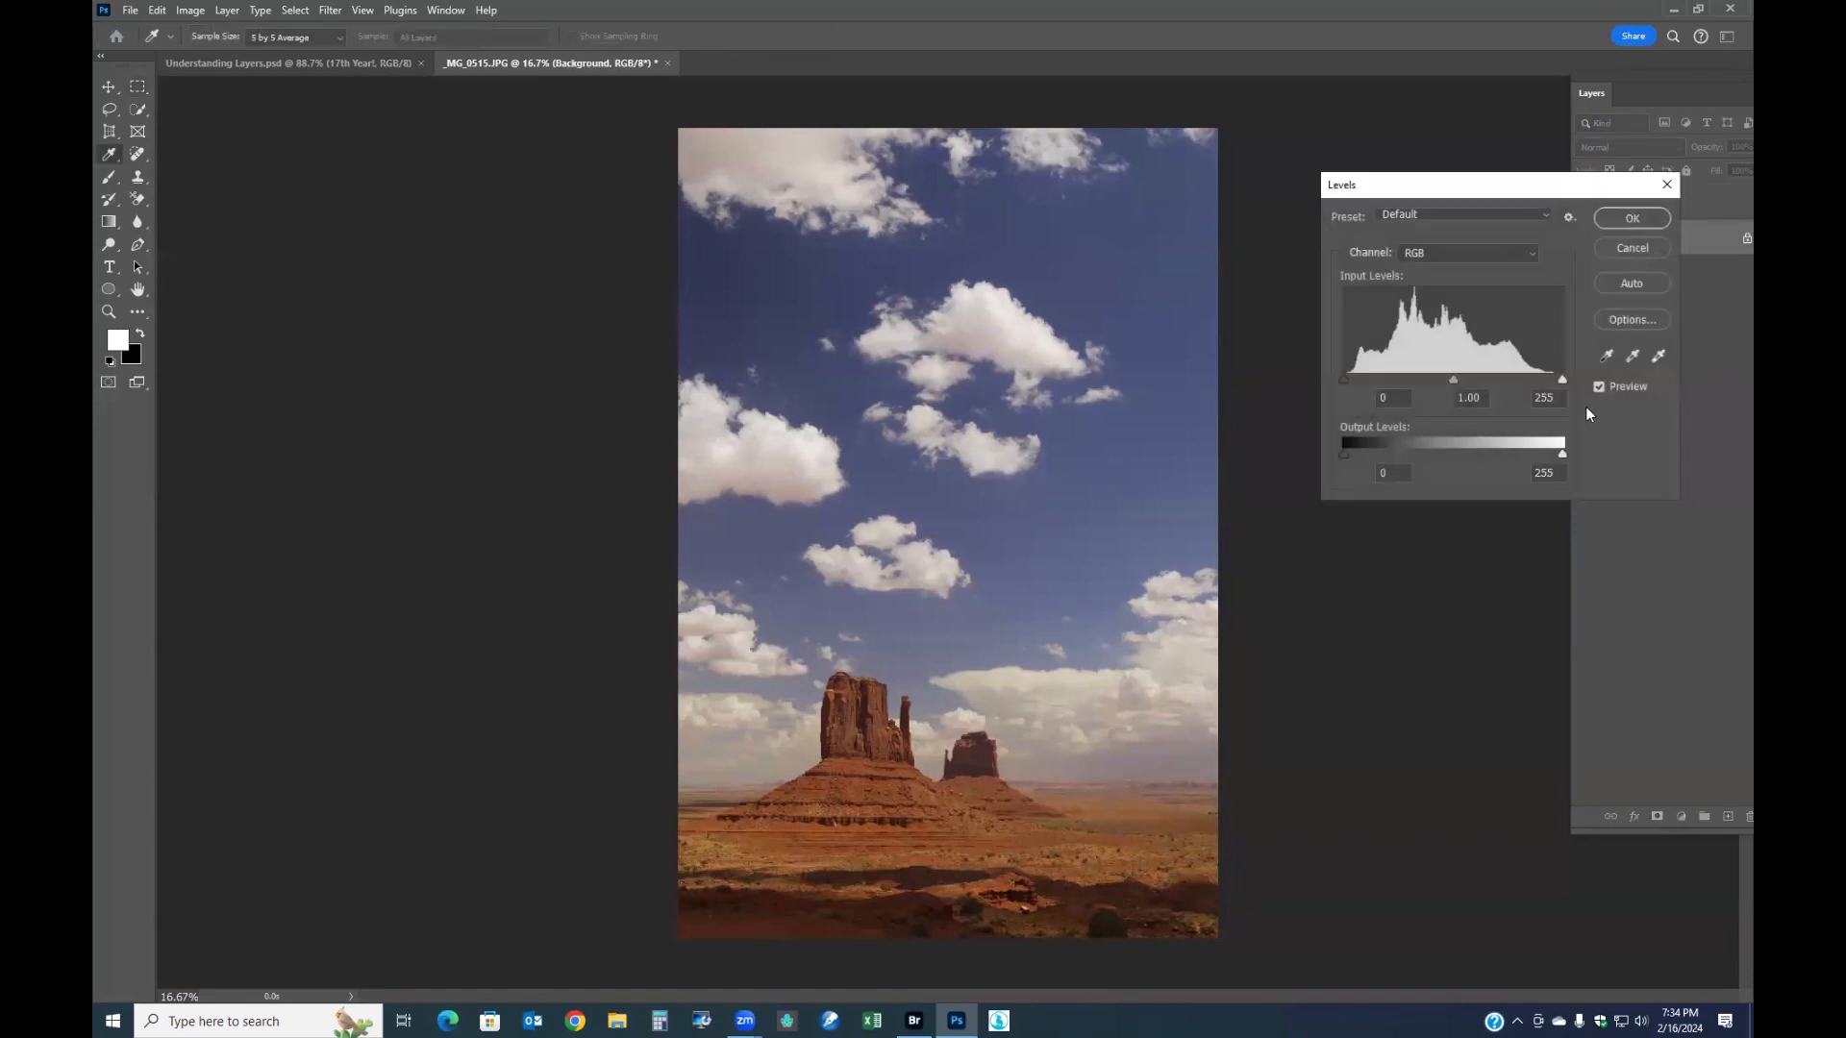
{"action": "left_click_drag", "start_coordinate": [1561, 381], "coordinate": [1421, 384]}
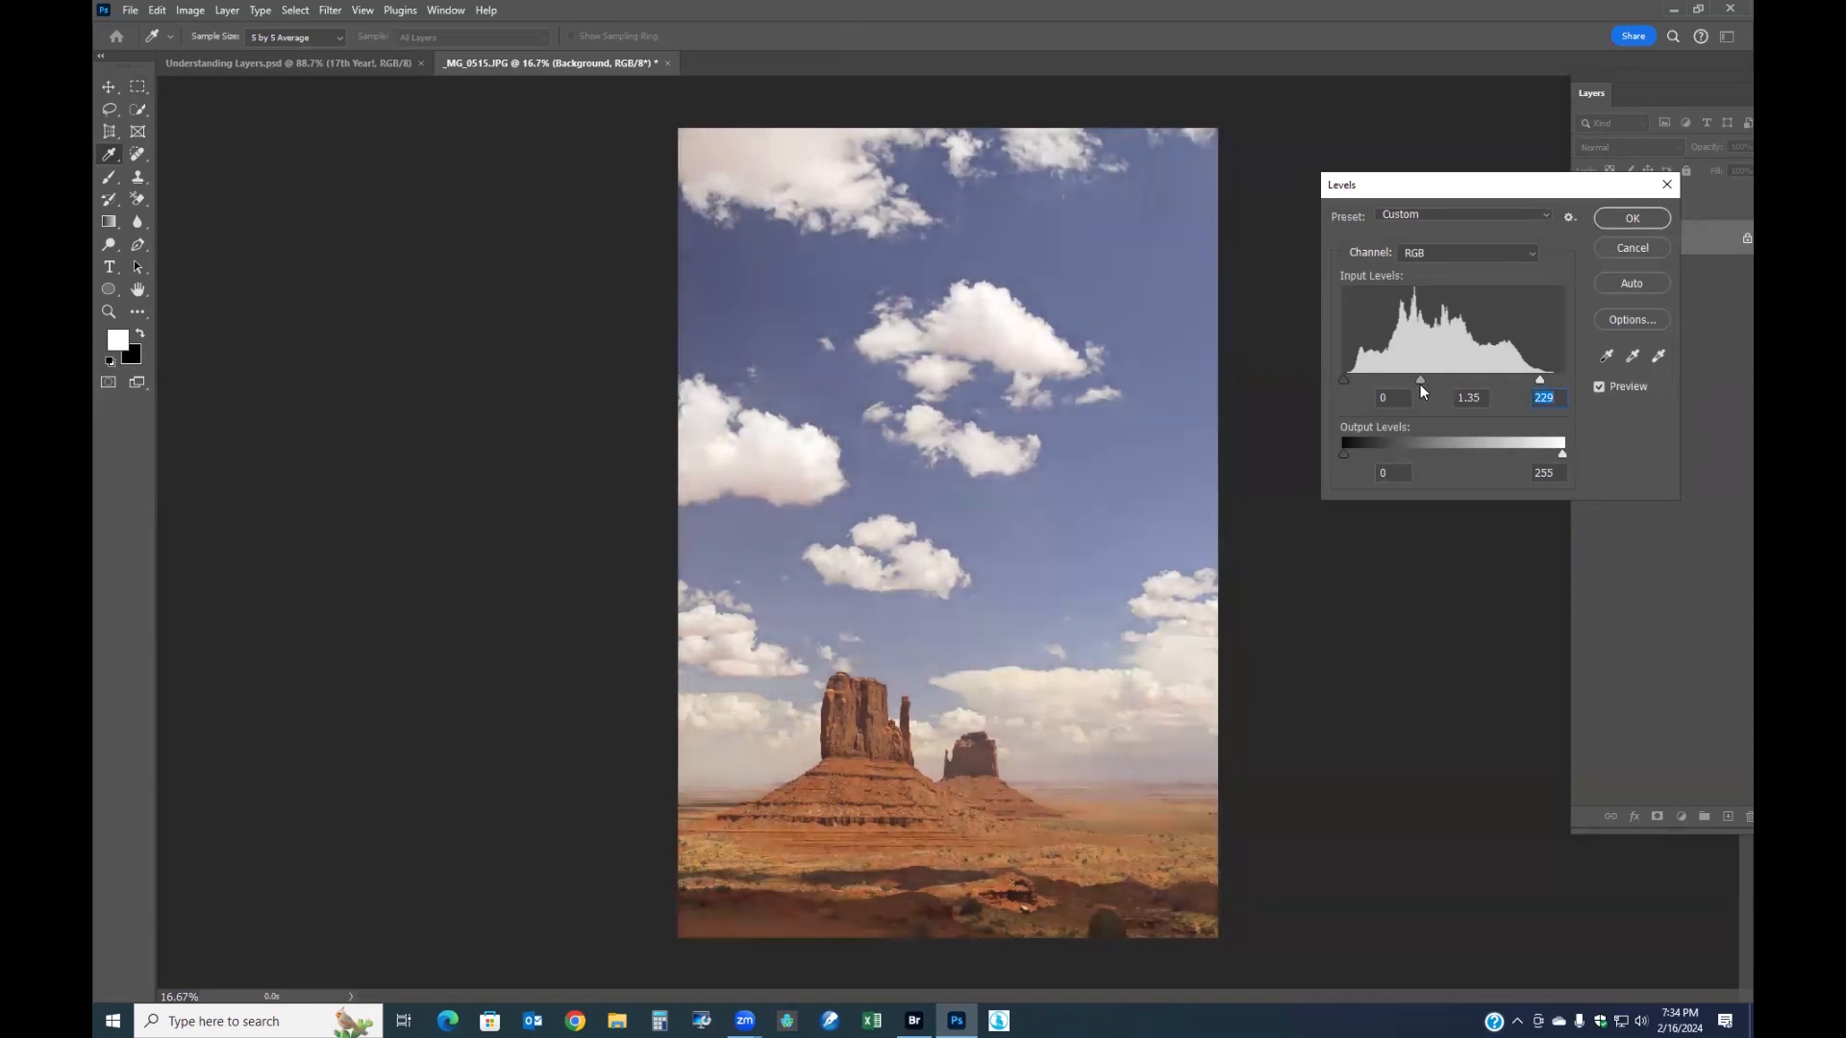
{"action": "left_click", "coordinate": [1623, 218]}
- Show Layer 1 and darken it with Levels inputs of 4, 0.87 and 245, comparing it against the Background by toggling its visibility
{"action": "left_click", "coordinate": [1657, 204]}
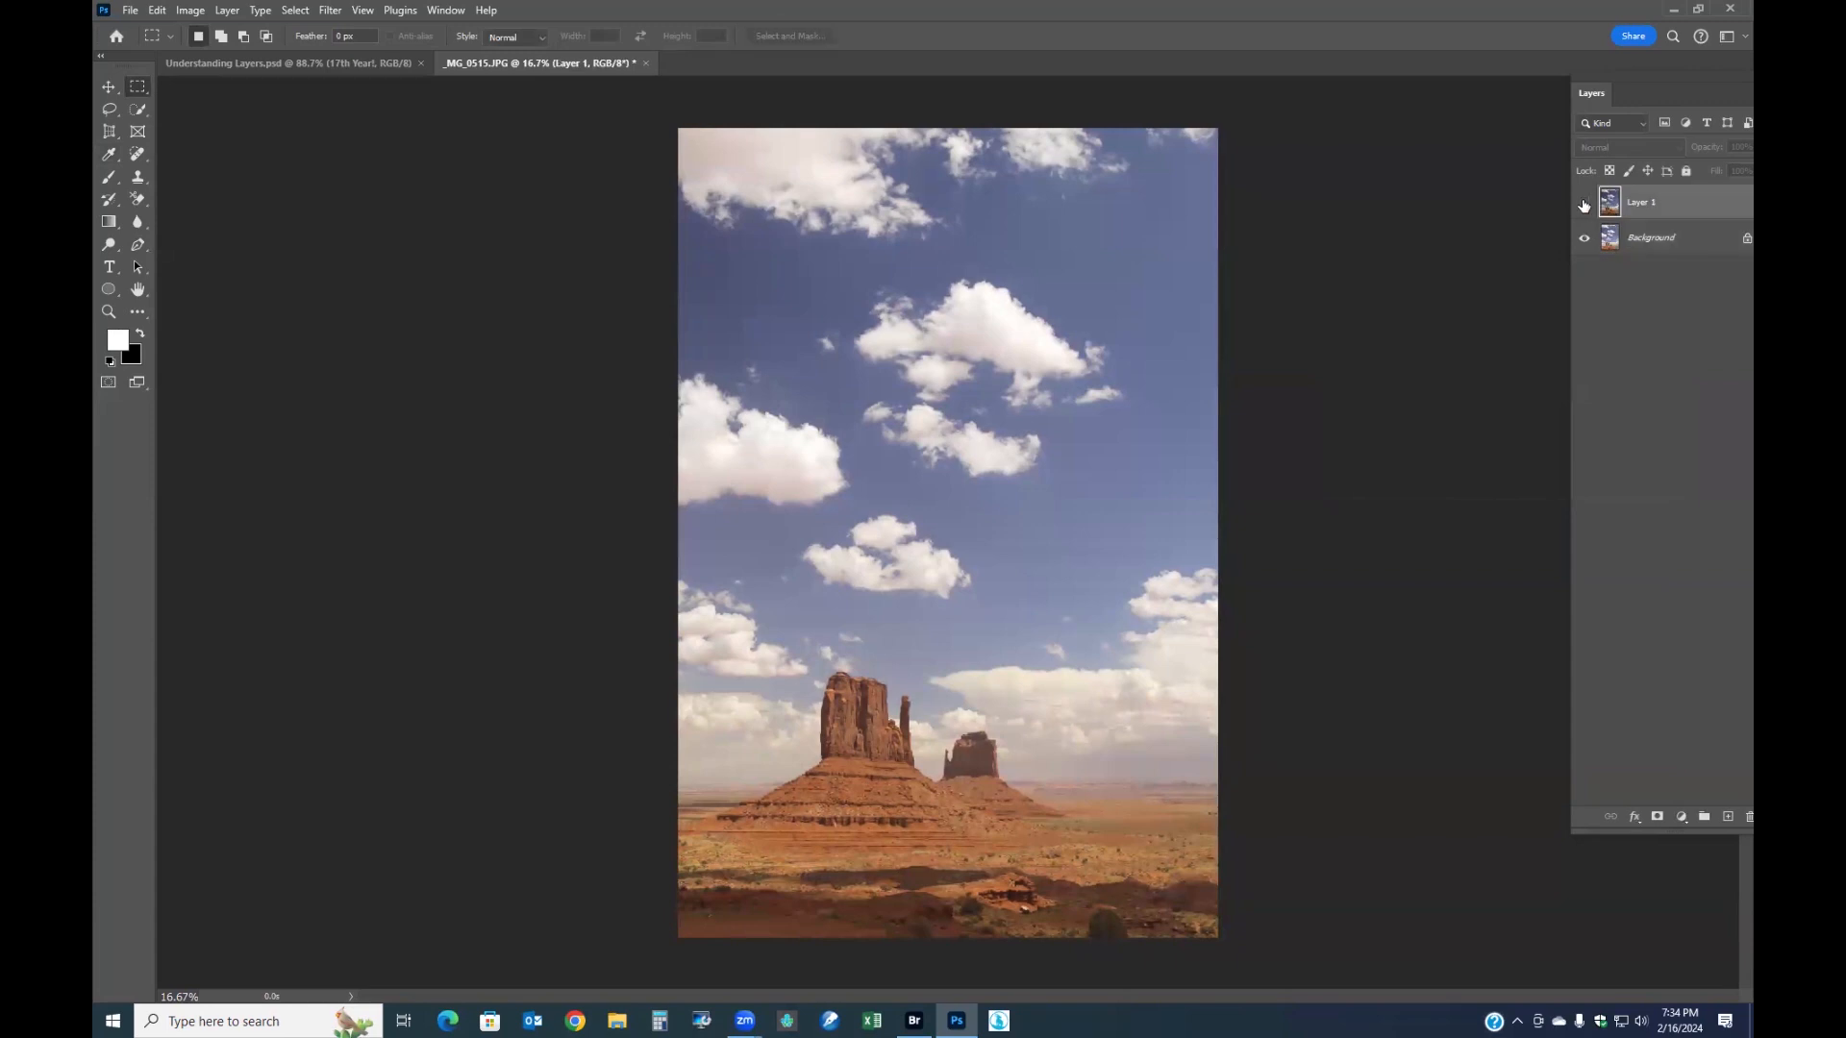
{"action": "left_click", "coordinate": [1584, 204]}
{"action": "key", "text": "ctrl+l"}
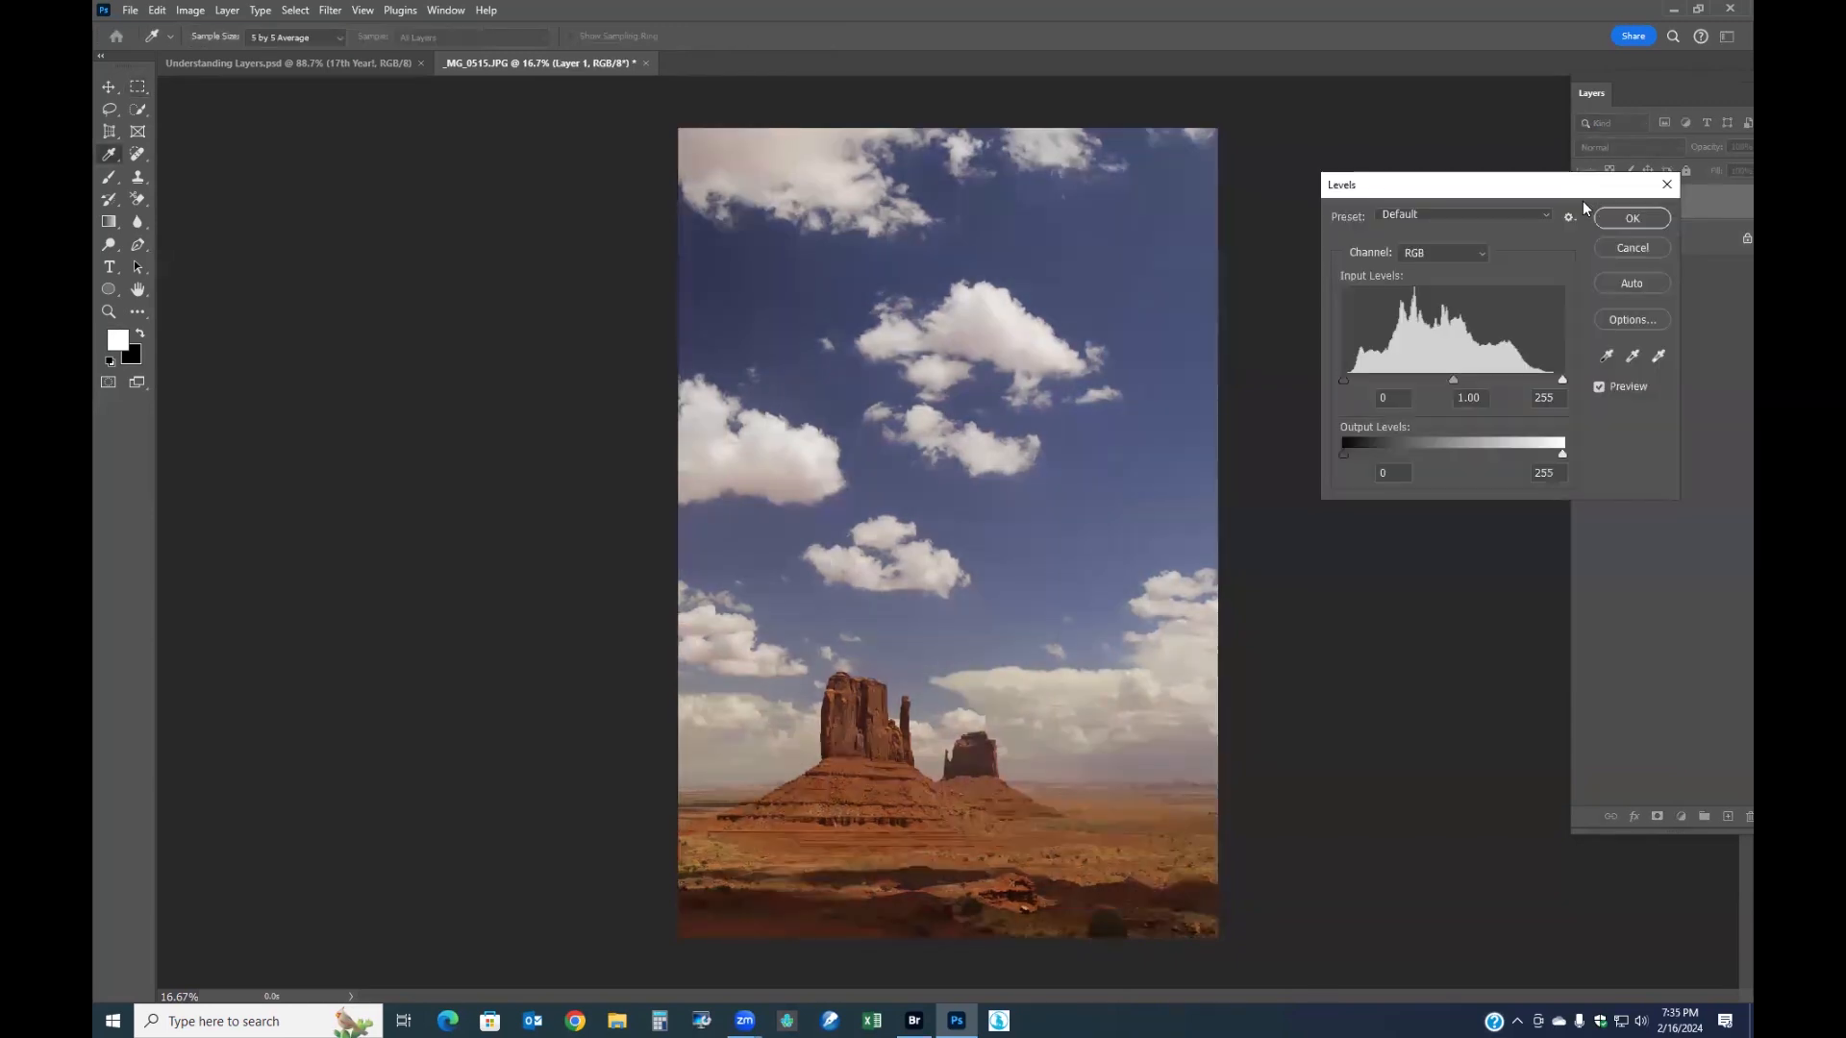
{"action": "left_click_drag", "start_coordinate": [1456, 381], "coordinate": [1464, 379]}
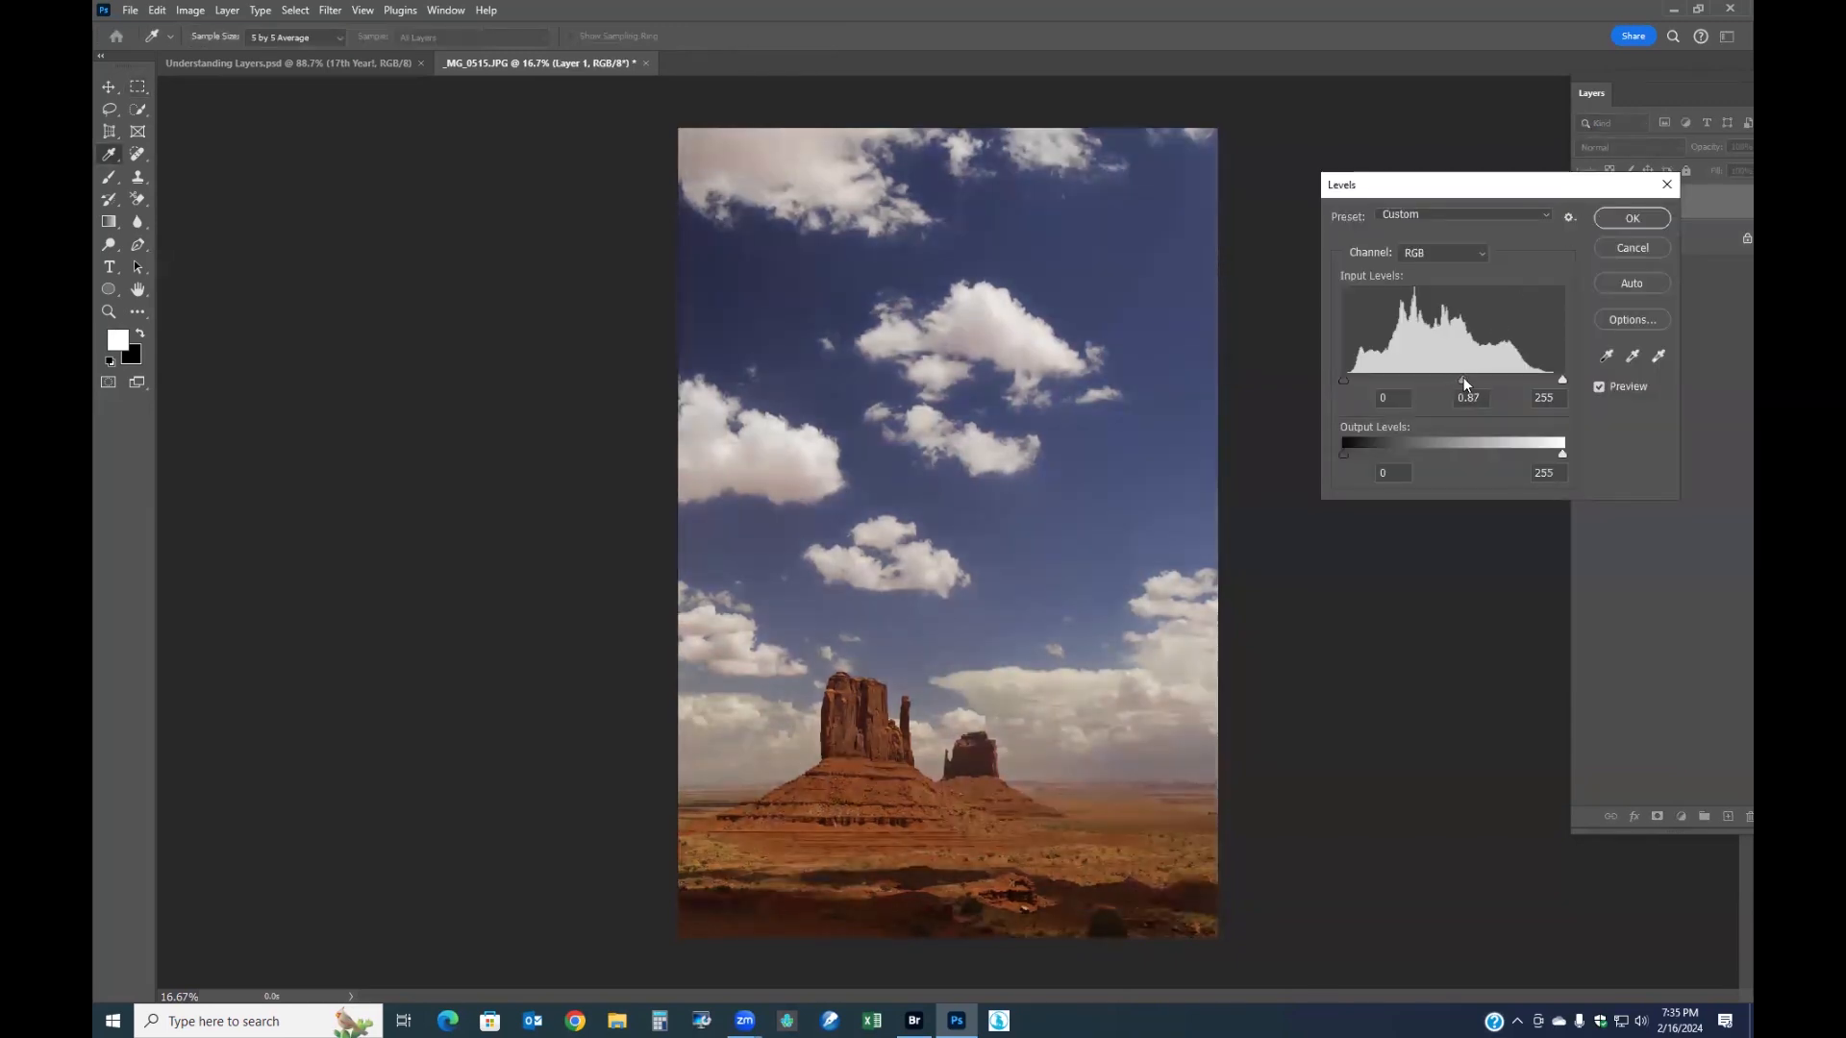
{"action": "left_click", "coordinate": [1463, 380]}
{"action": "left_click_drag", "start_coordinate": [1348, 380], "coordinate": [1346, 381]}
{"action": "left_click_drag", "start_coordinate": [1561, 379], "coordinate": [1554, 380]}
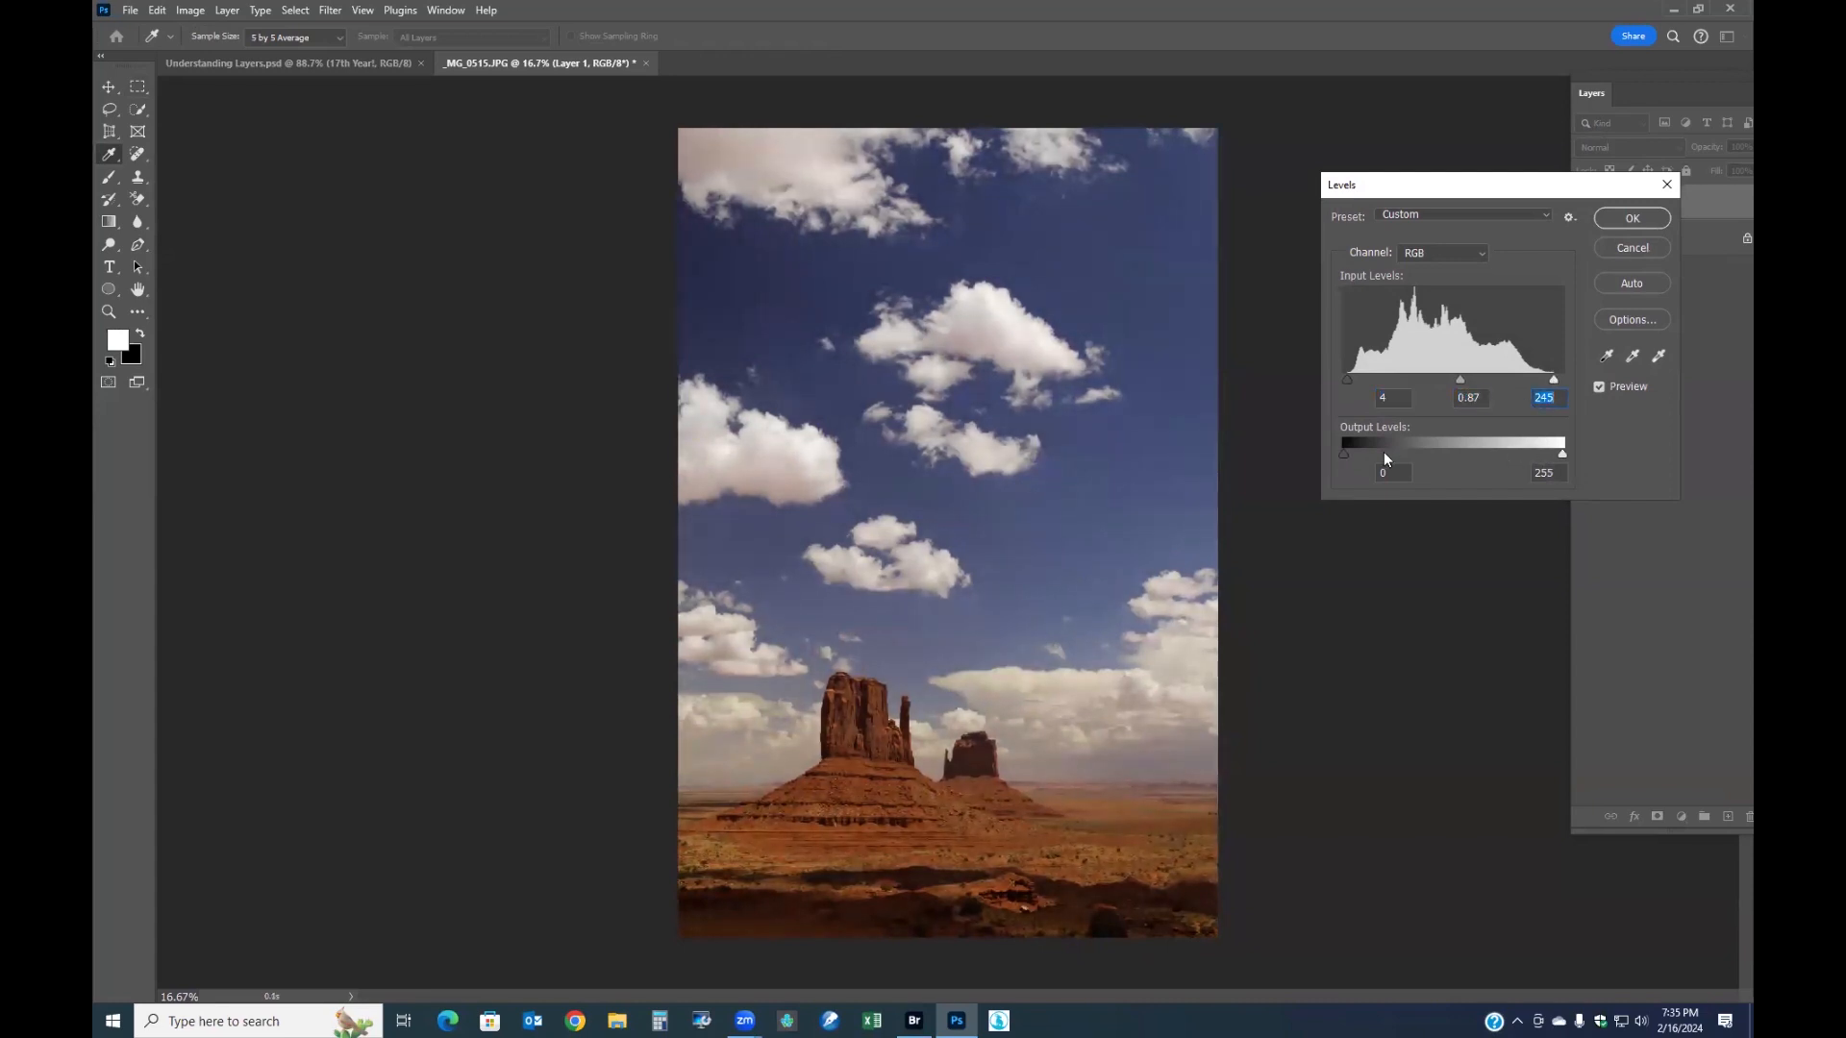
{"action": "left_click", "coordinate": [1632, 218]}
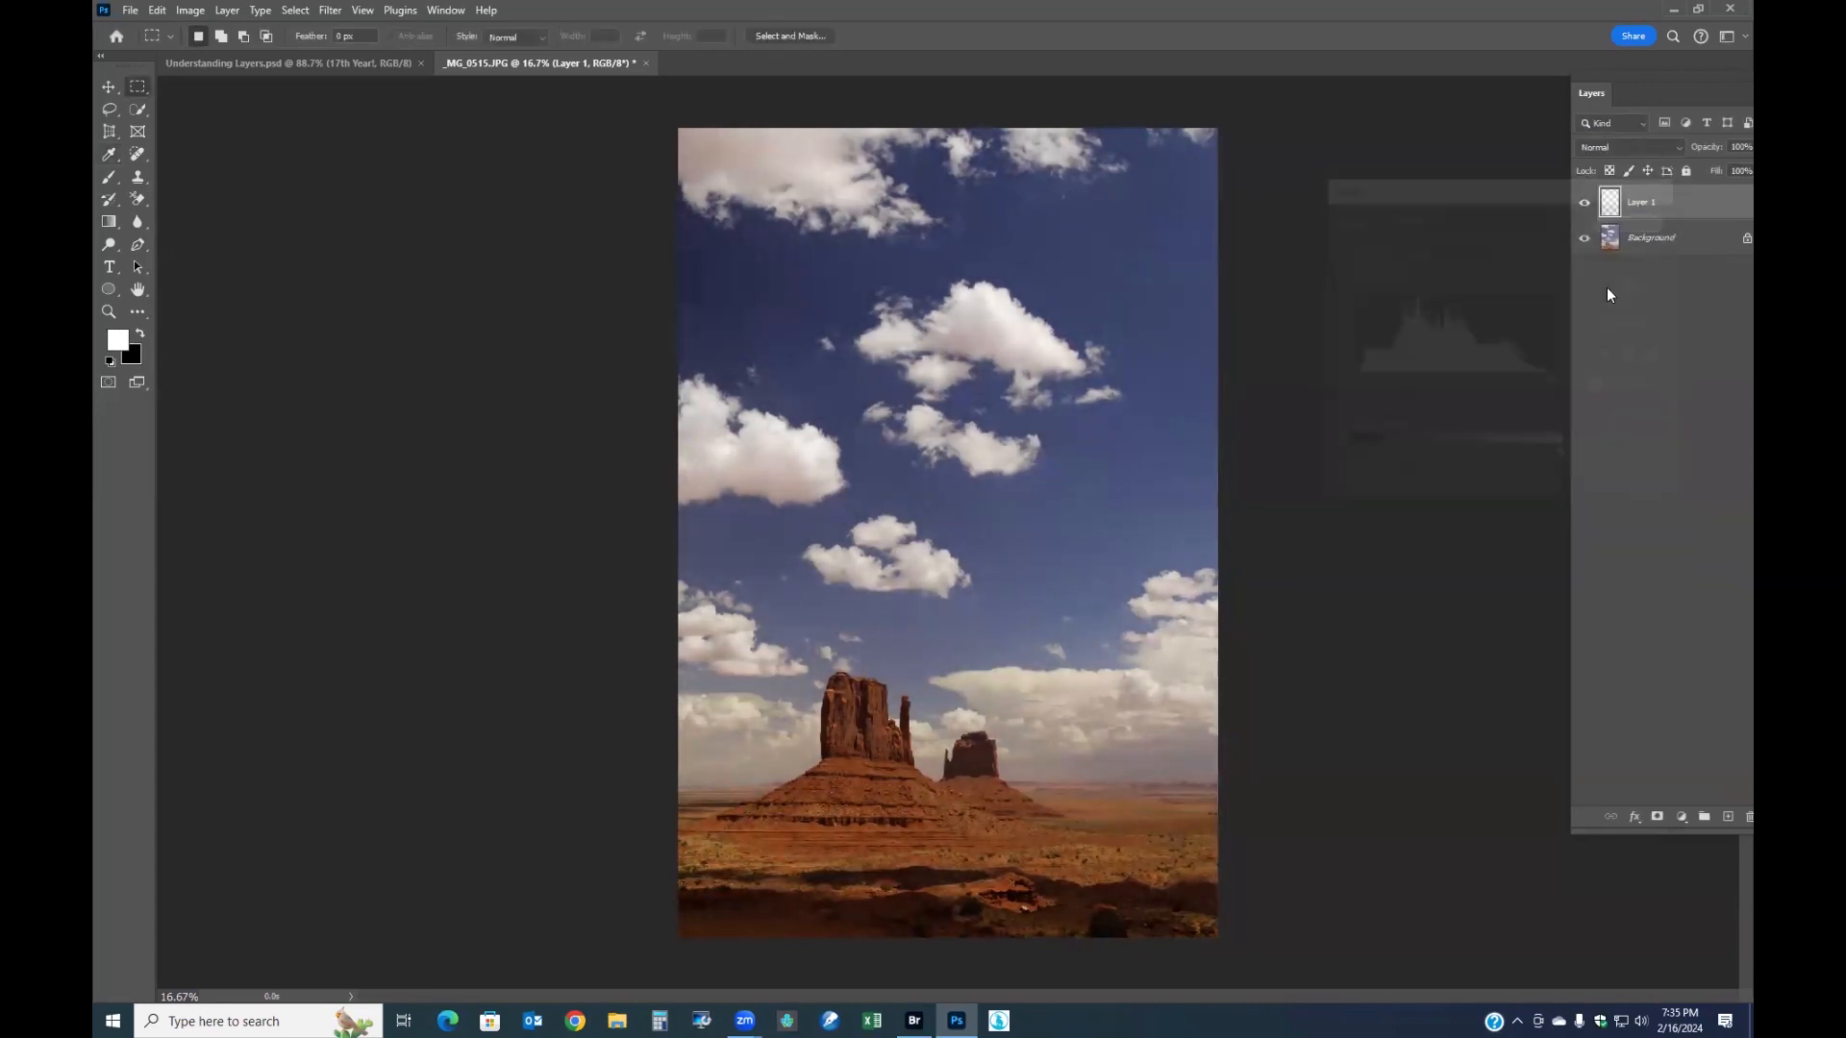
{"action": "left_click", "coordinate": [1584, 204]}
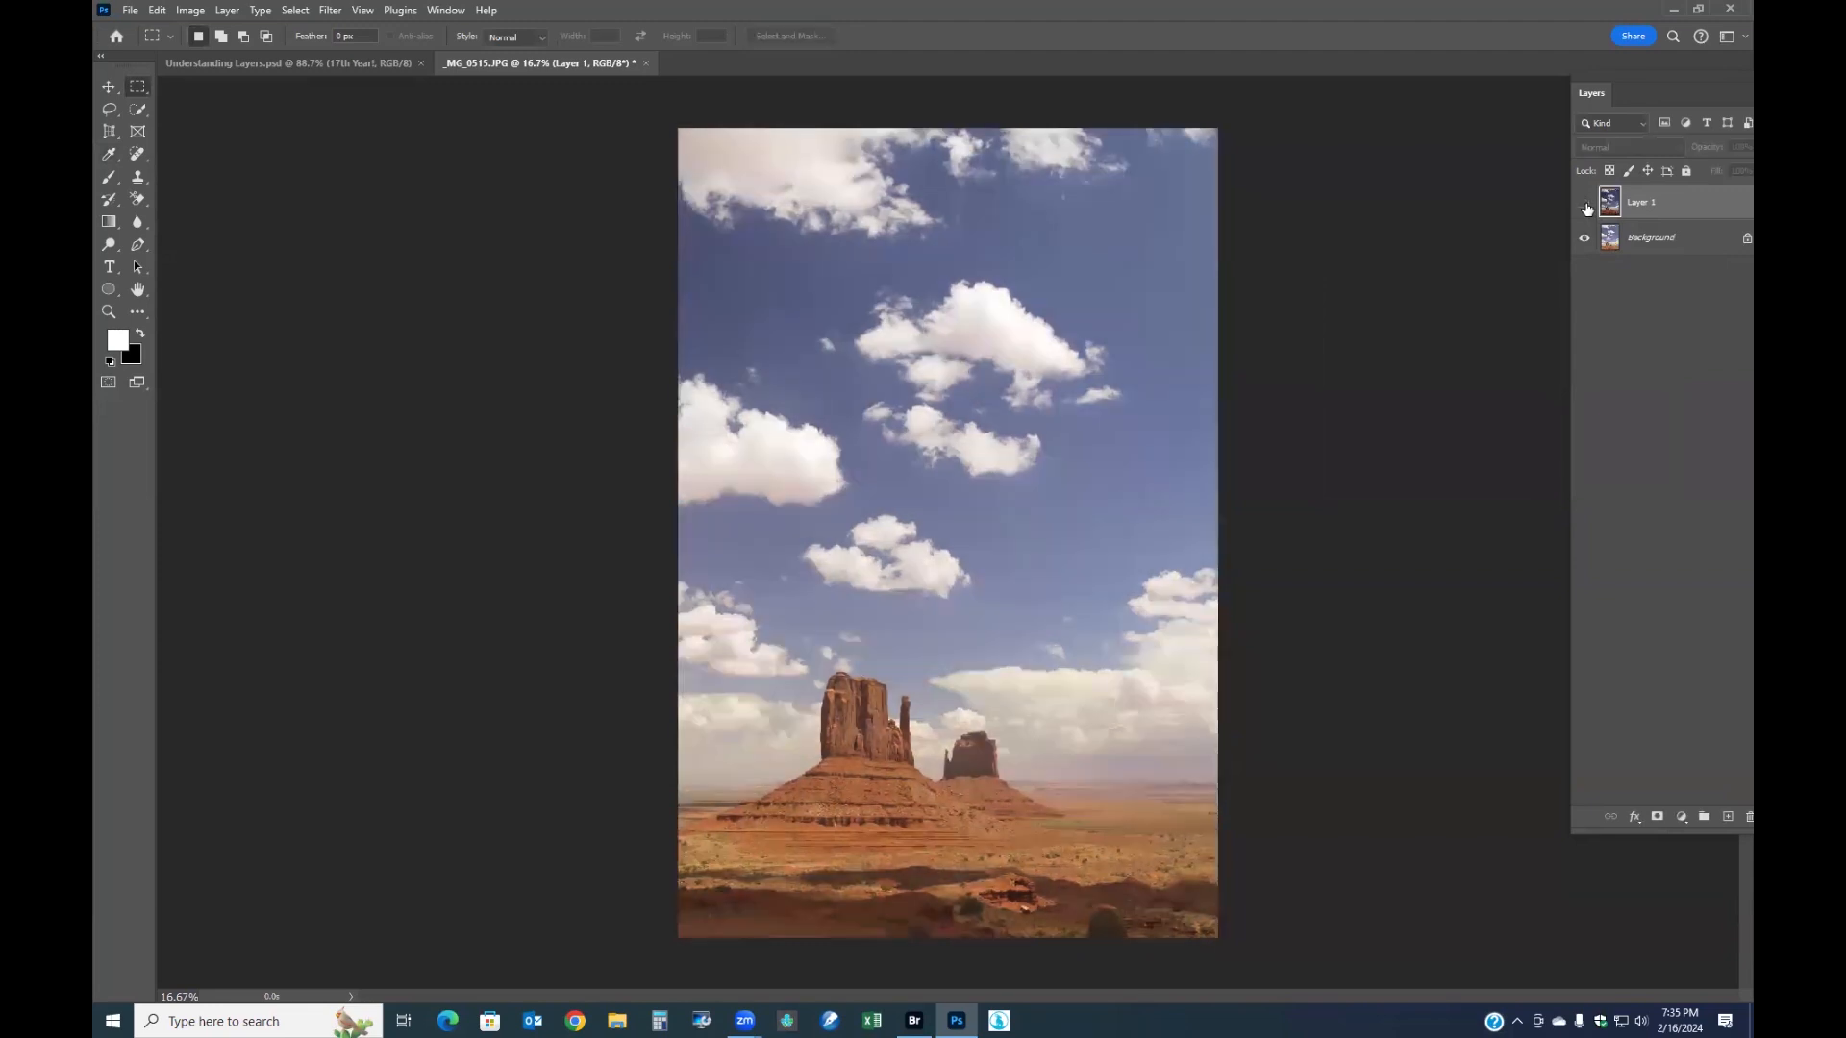
{"action": "left_click", "coordinate": [1584, 204]}
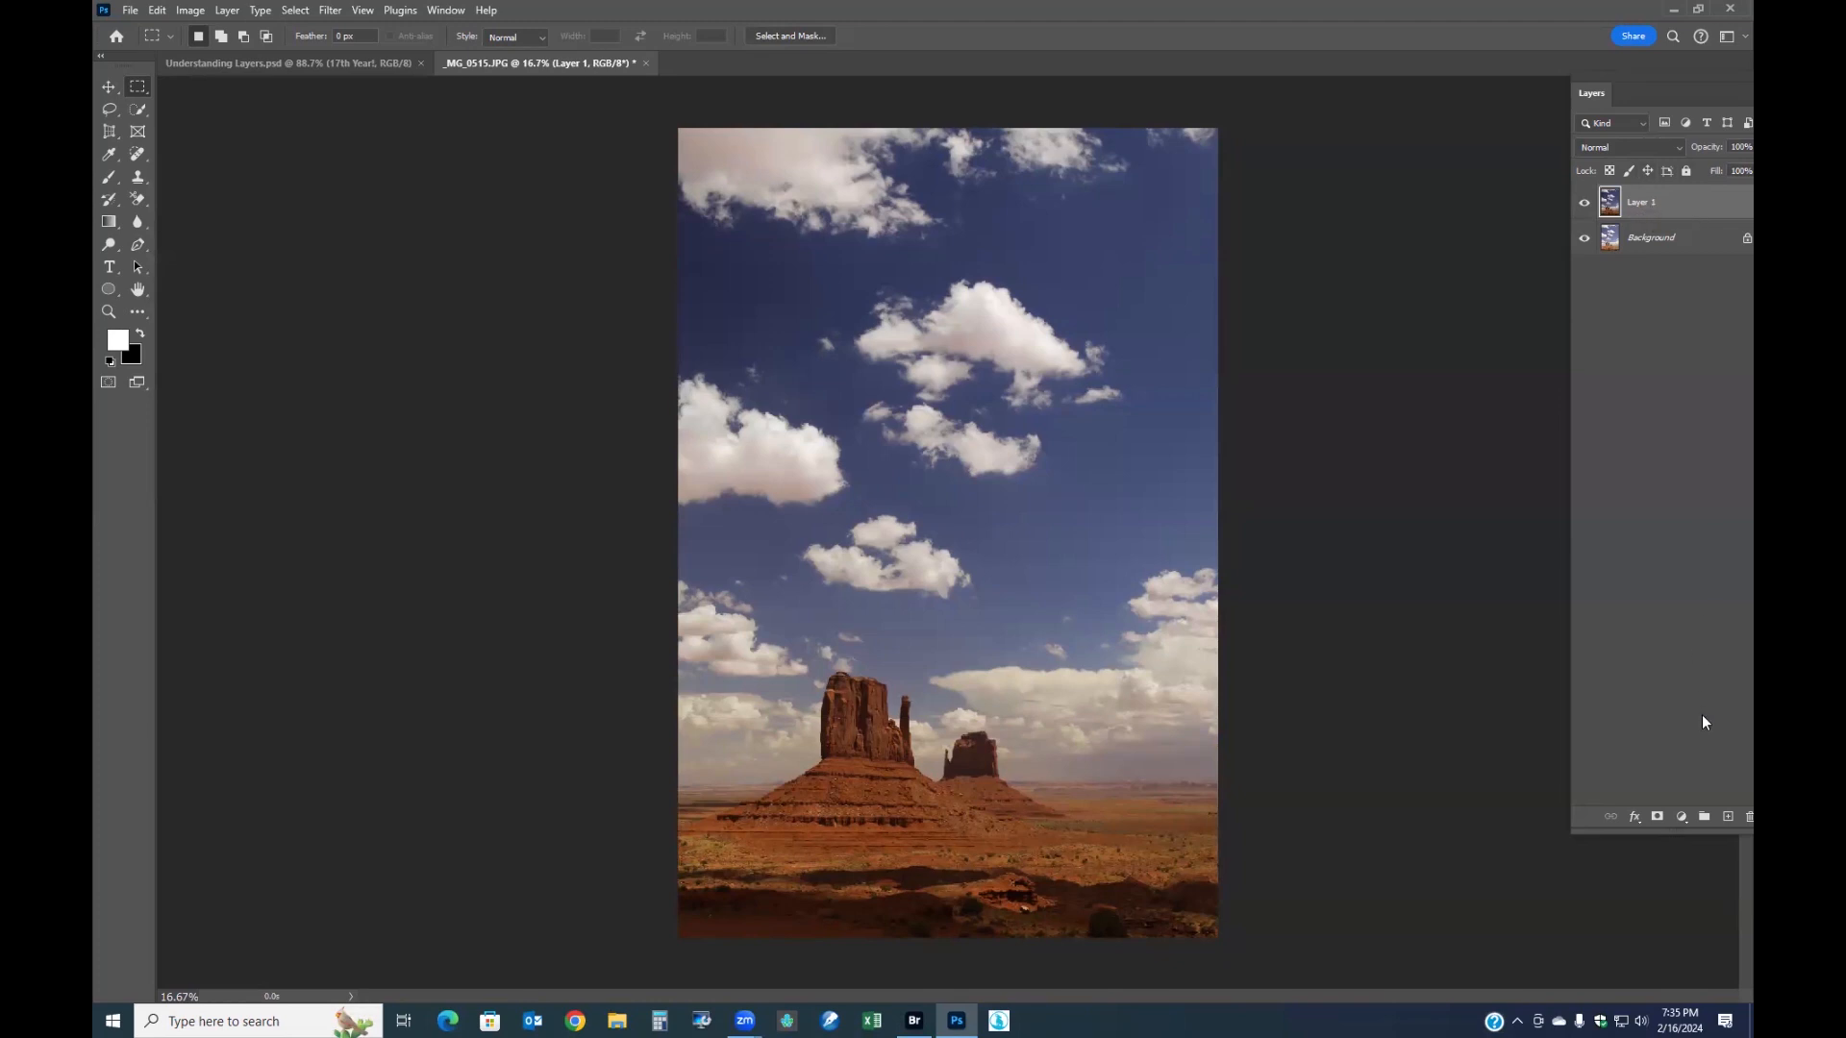
- Add a mask to Layer 1, draw a black-to-white linear gradient down the photo's full height, and compare with the layer hidden and shown
{"action": "left_click", "coordinate": [1656, 816]}
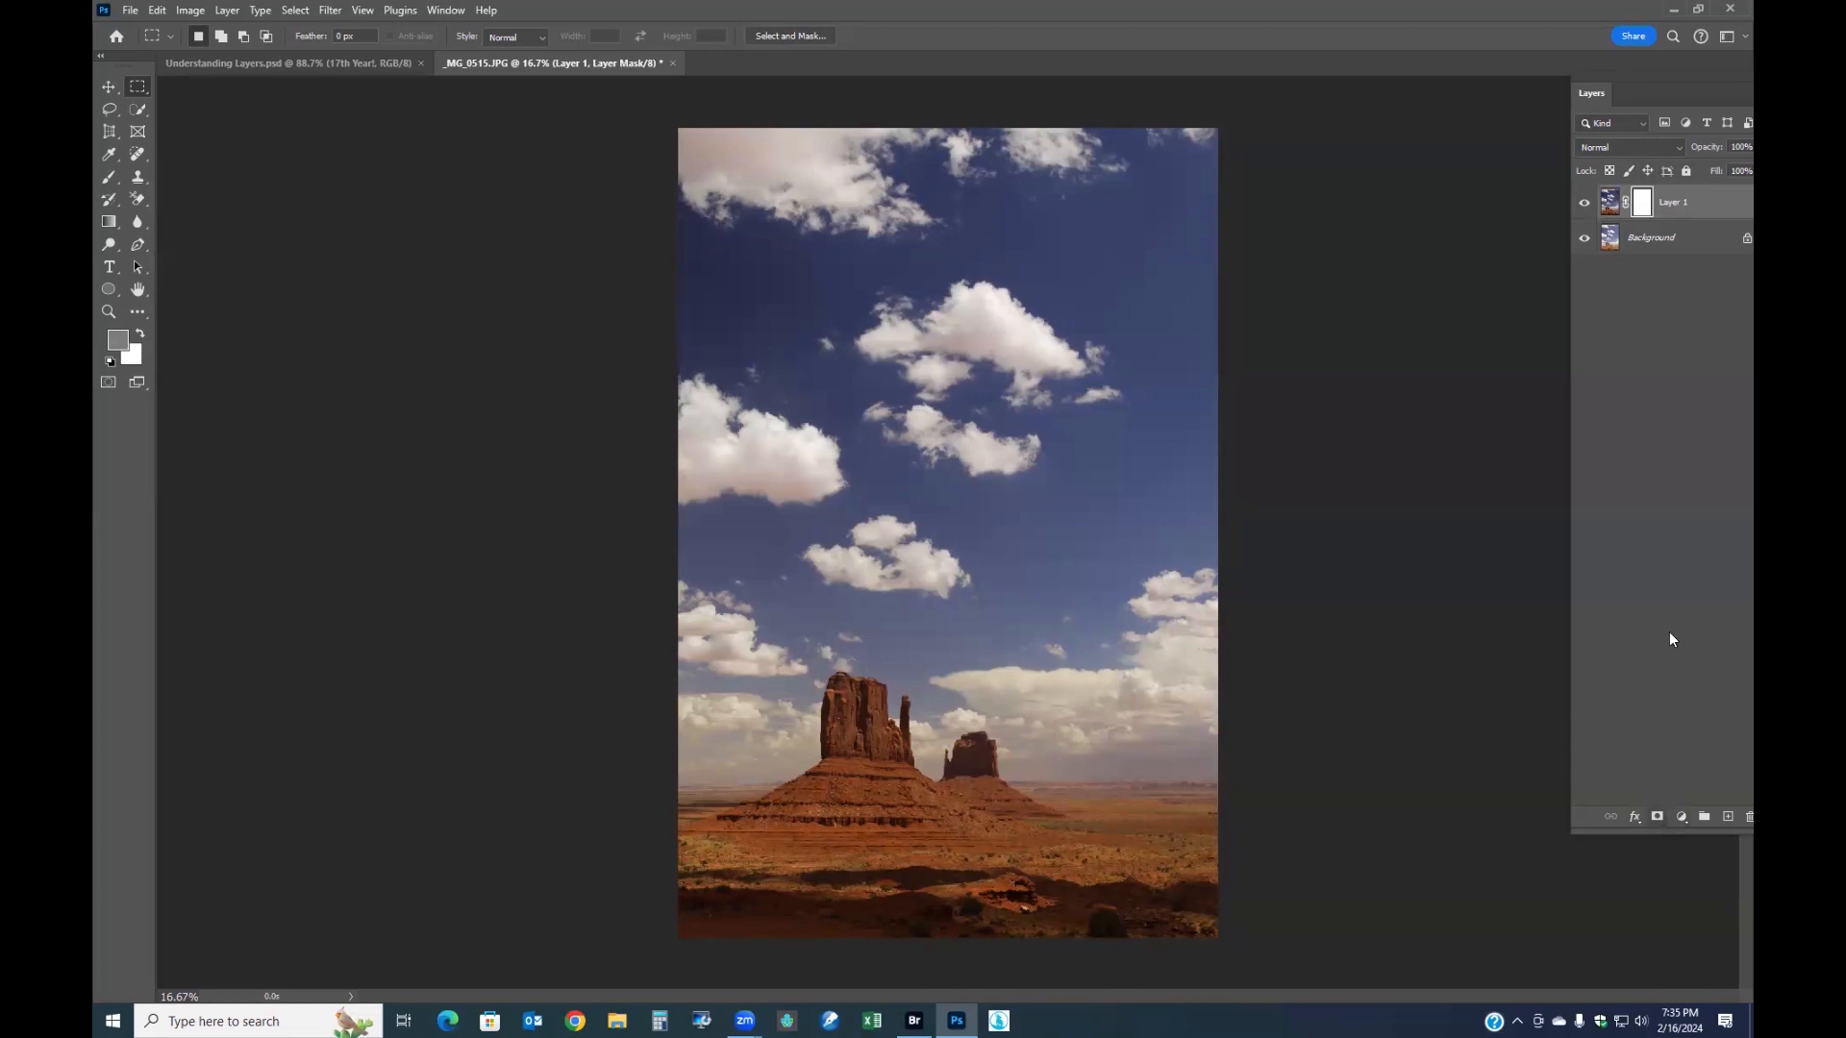
{"action": "left_click", "coordinate": [107, 222]}
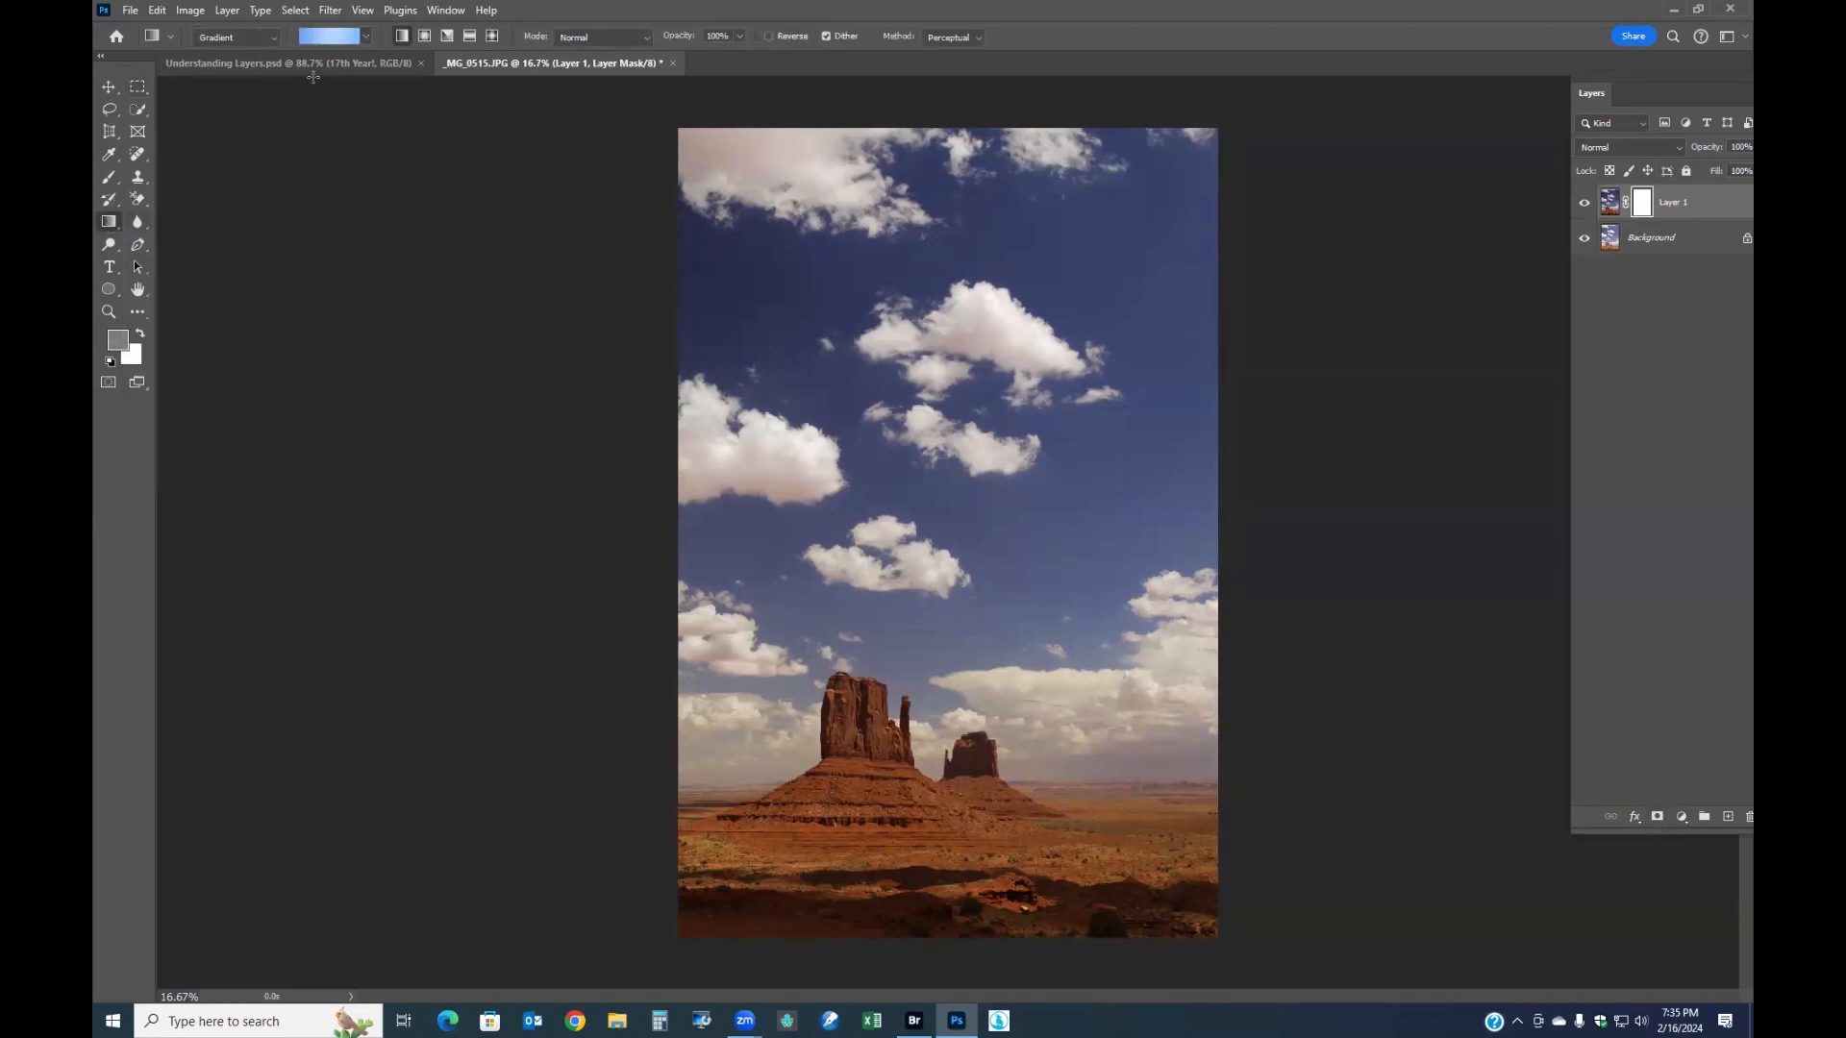
{"action": "left_click", "coordinate": [368, 37]}
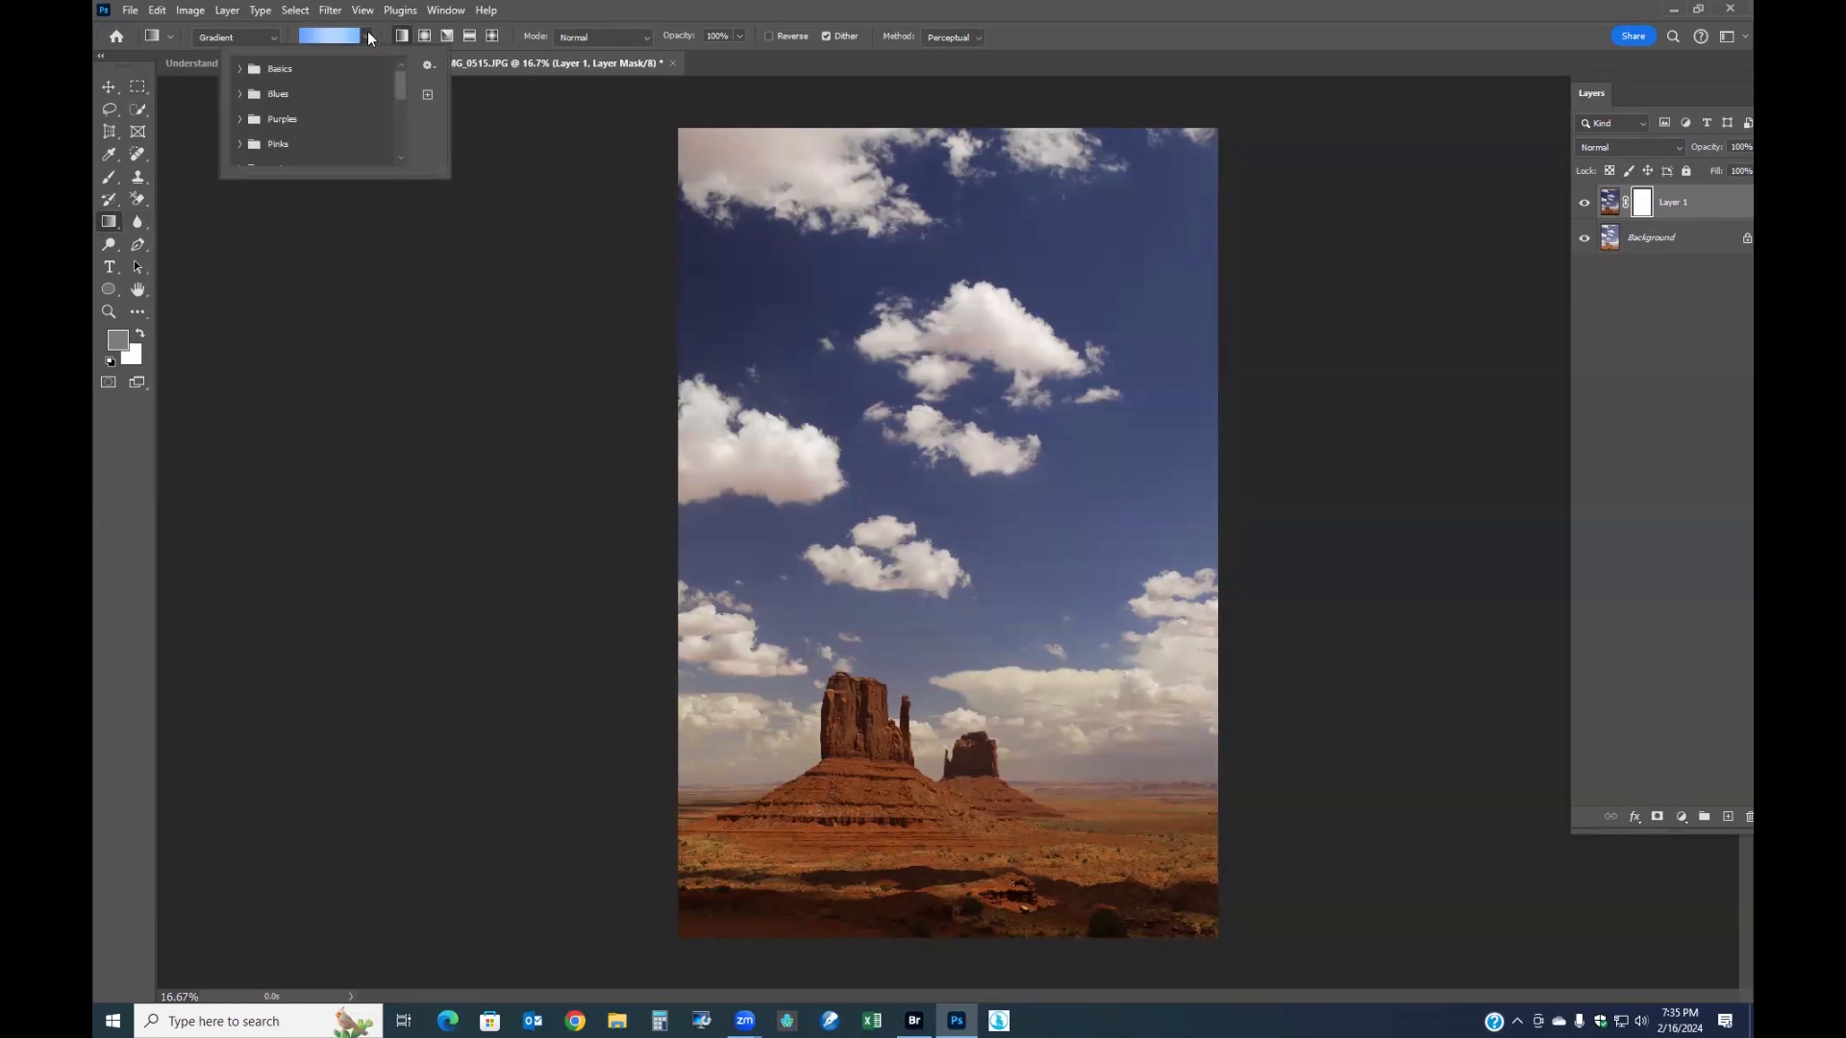
{"action": "left_click", "coordinate": [240, 70]}
{"action": "left_click", "coordinate": [314, 100]}
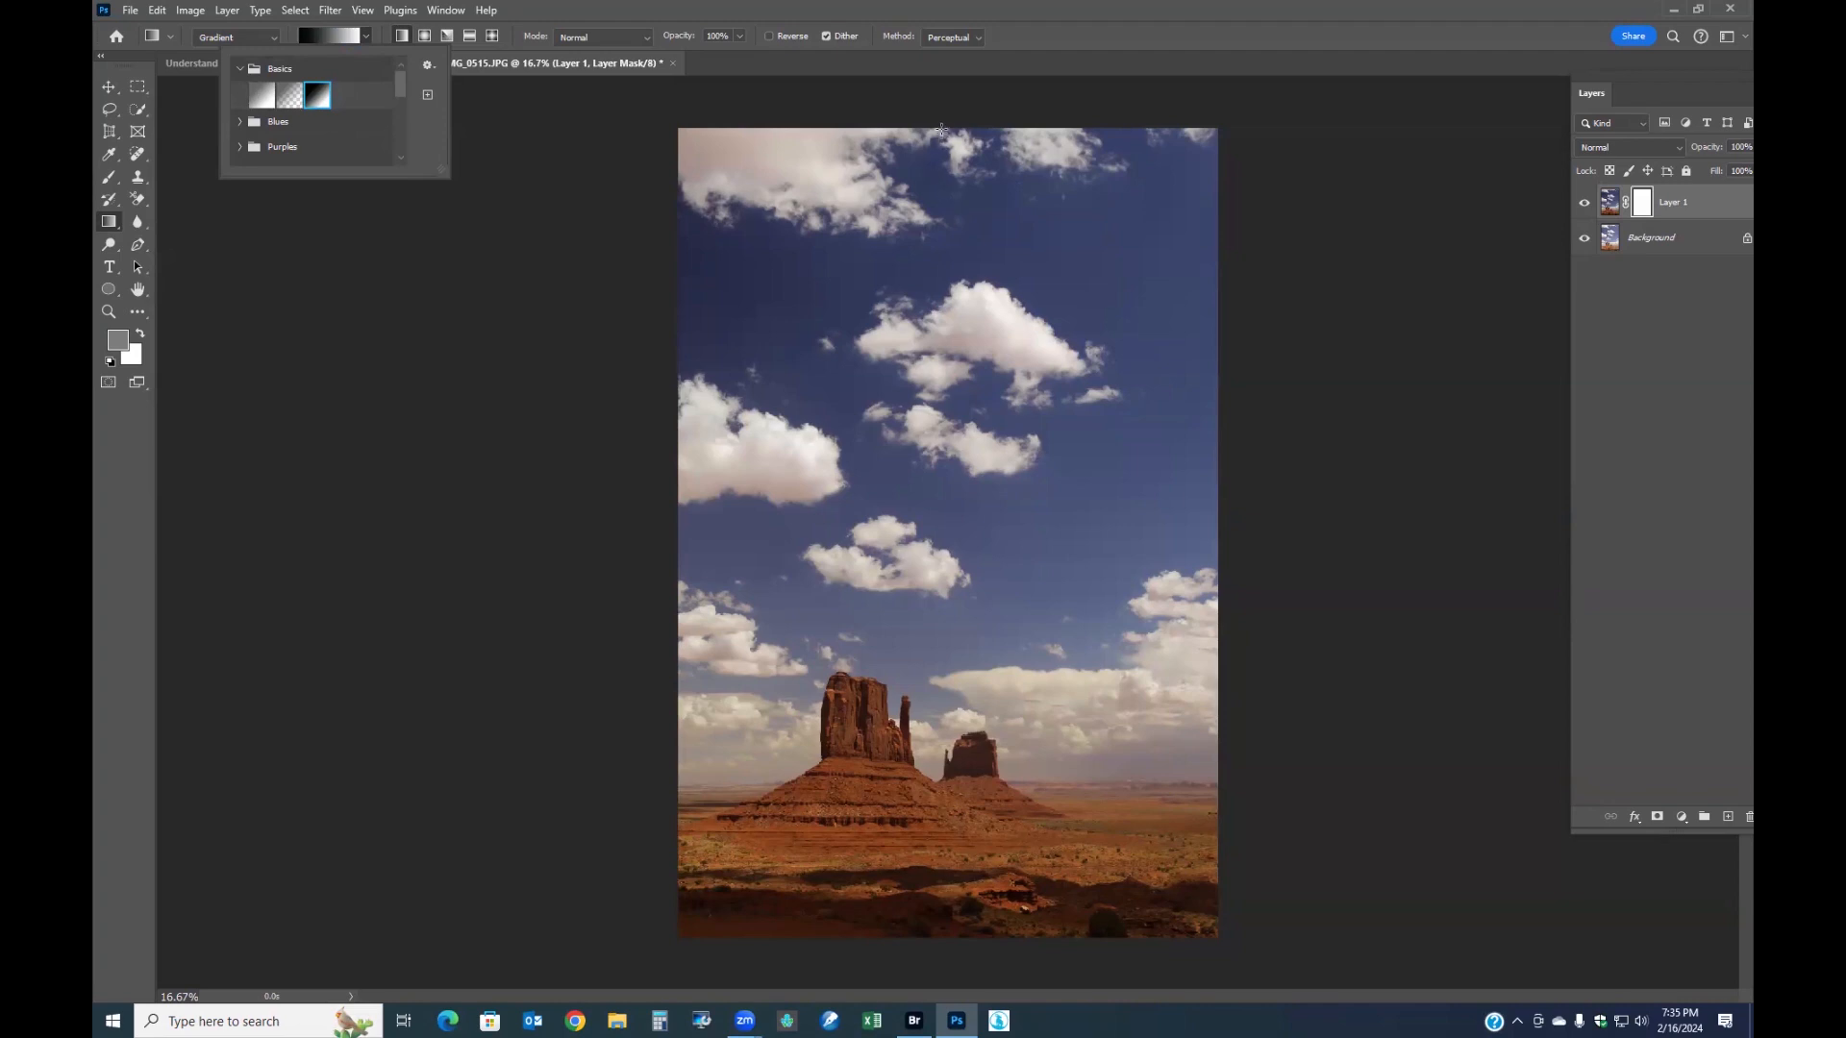
{"action": "left_click_drag", "start_coordinate": [941, 130], "coordinate": [956, 932]}
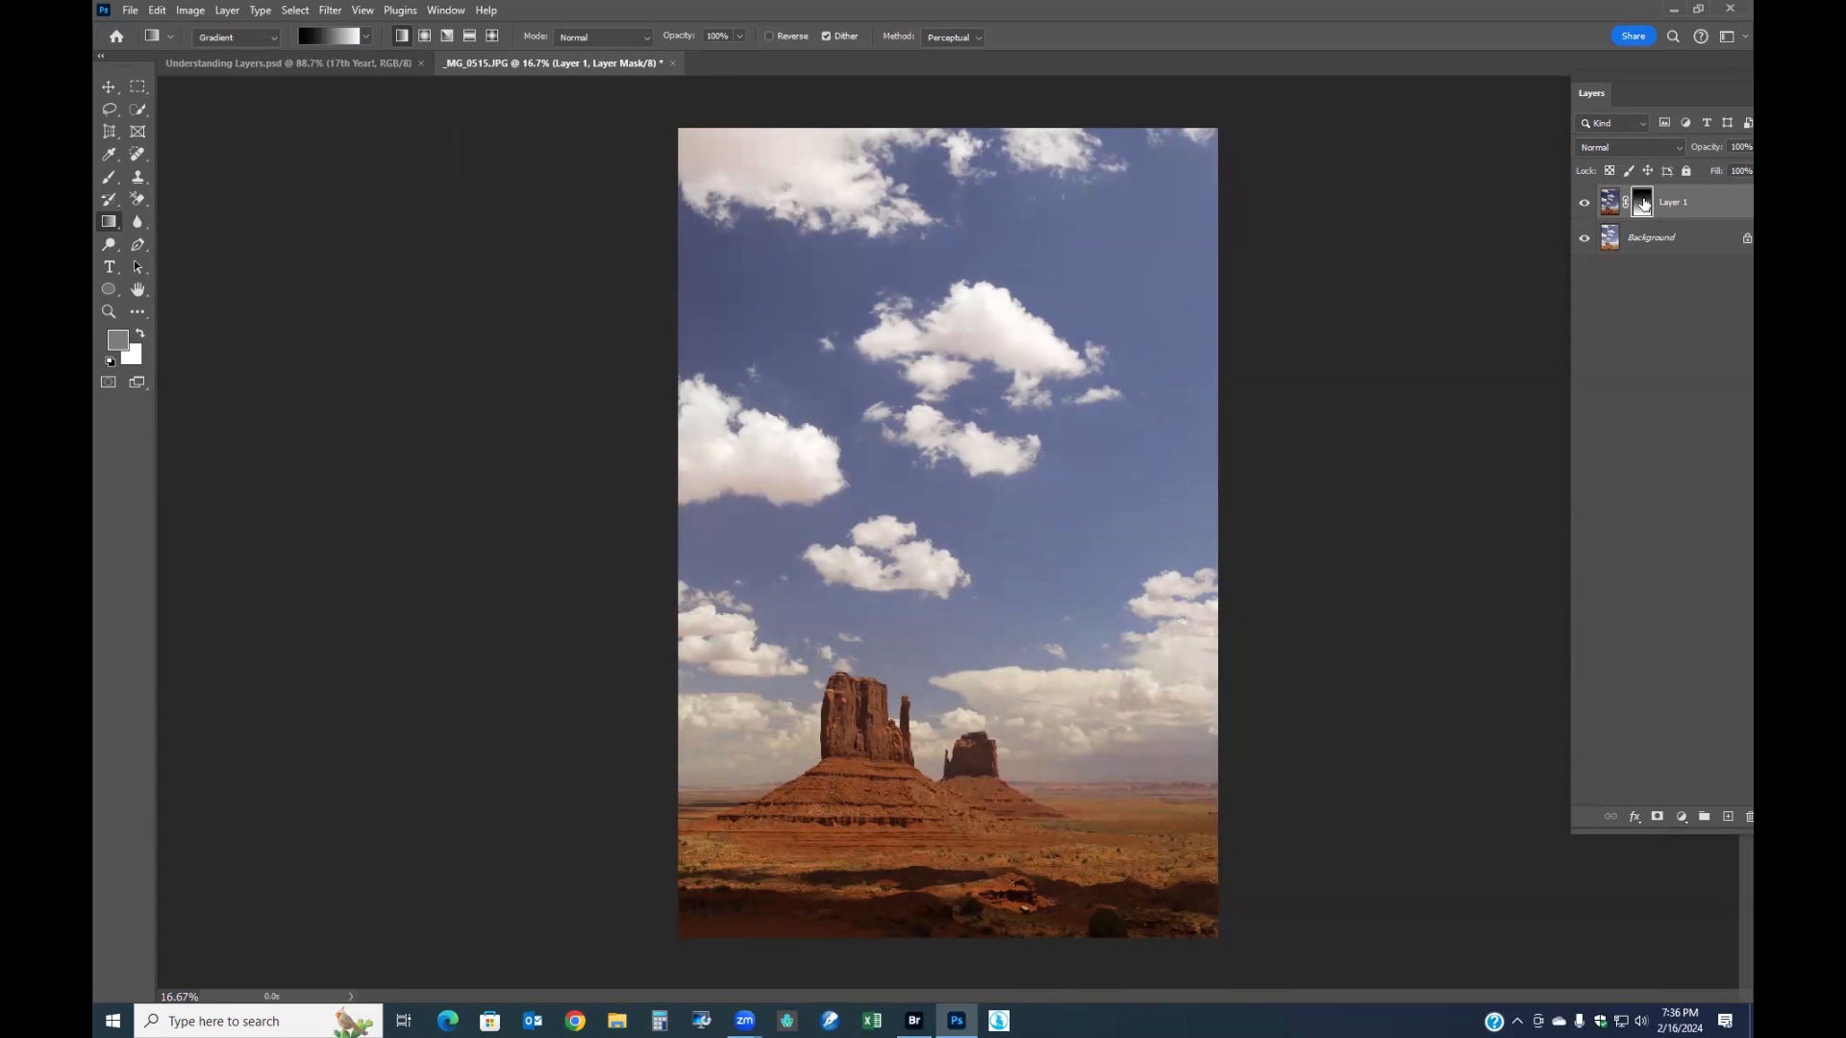
{"action": "left_click", "coordinate": [1586, 204]}
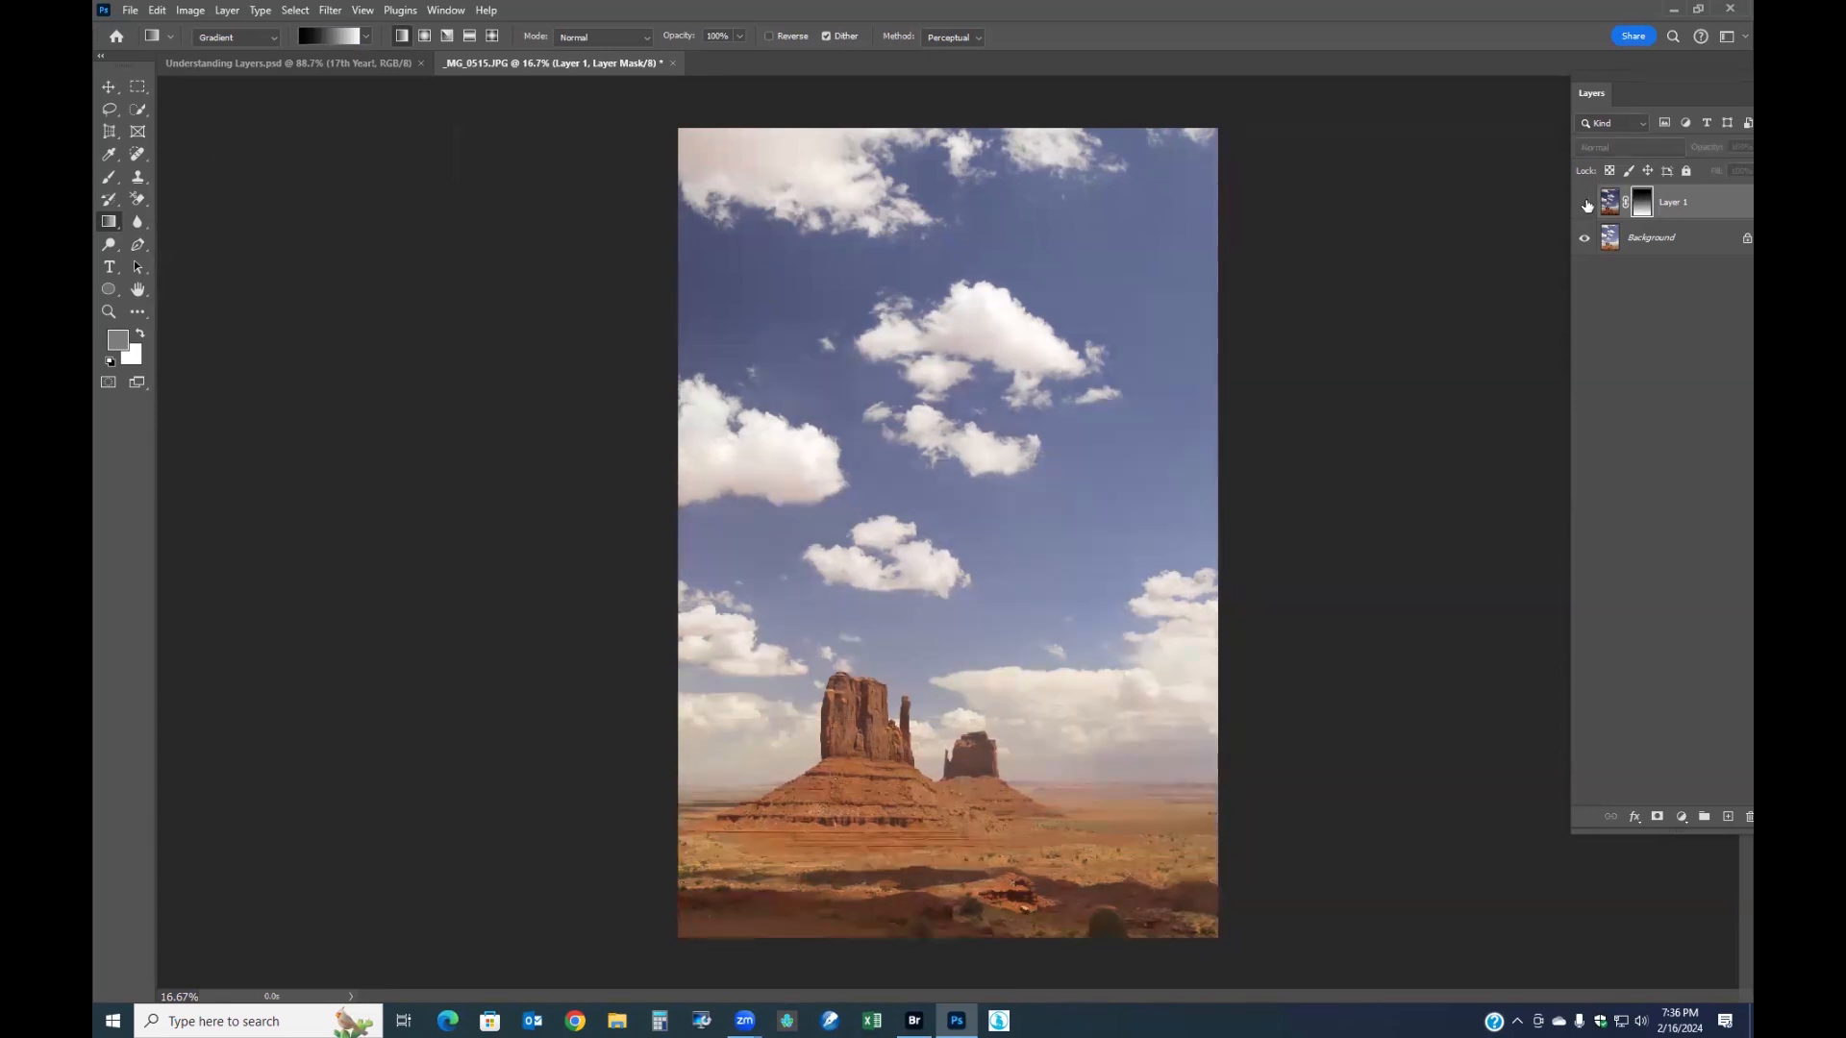
{"action": "left_click", "coordinate": [1586, 203]}
{"action": "left_click", "coordinate": [1586, 204]}
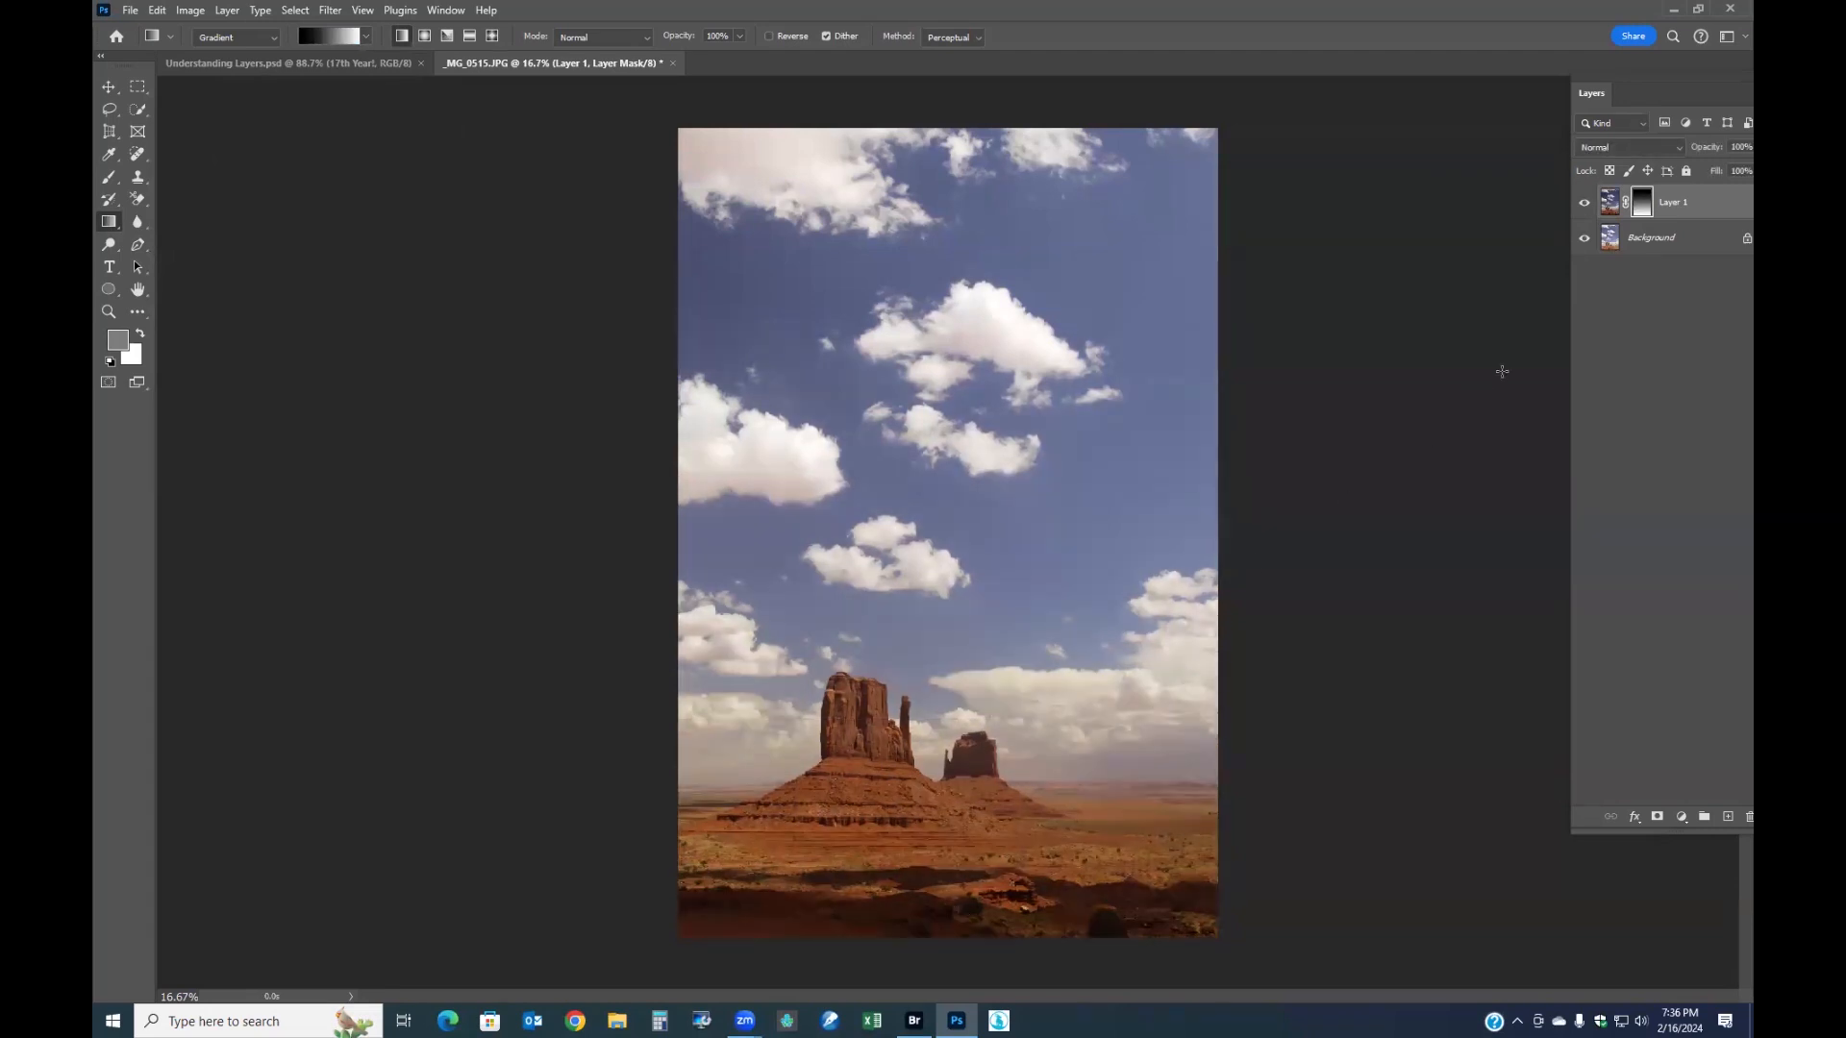
- Display Layer 1's mask by itself and posterize its gradient to 7 levels
{"action": "left_click", "coordinate": [1641, 206], "text": "alt"}
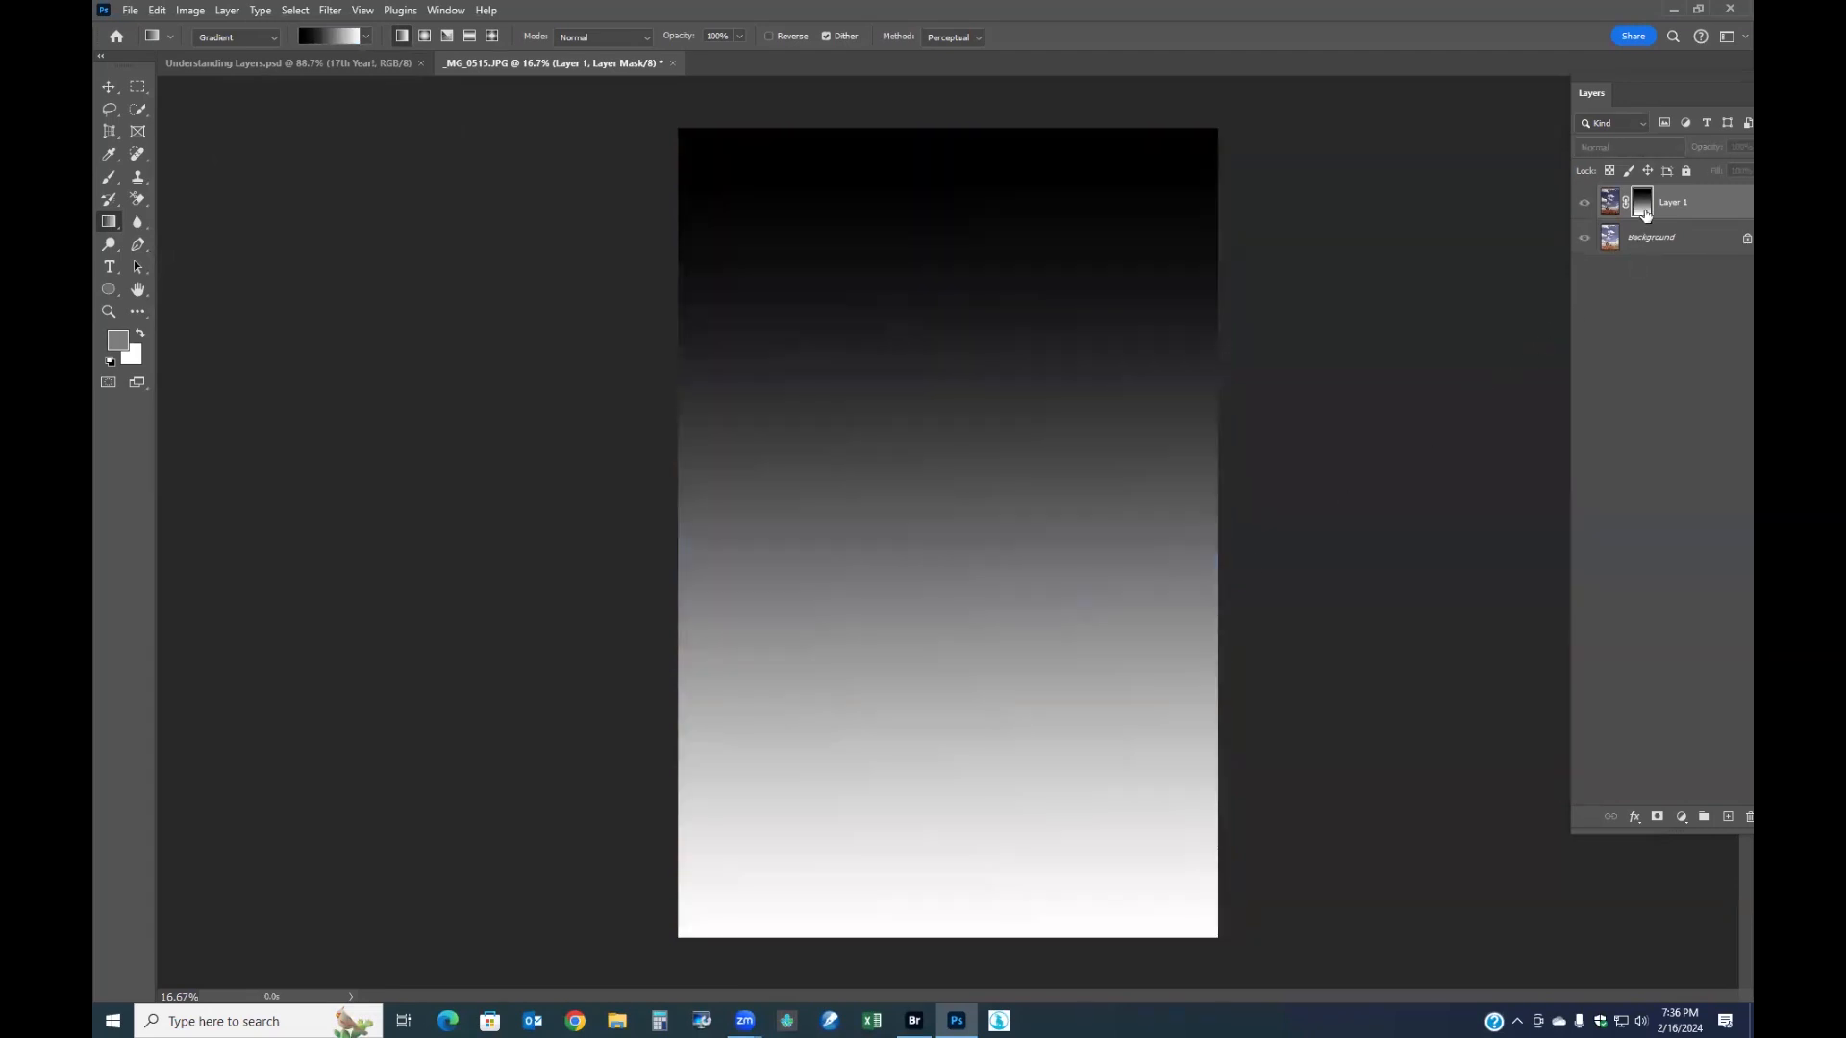
{"action": "left_click", "coordinate": [198, 11]}
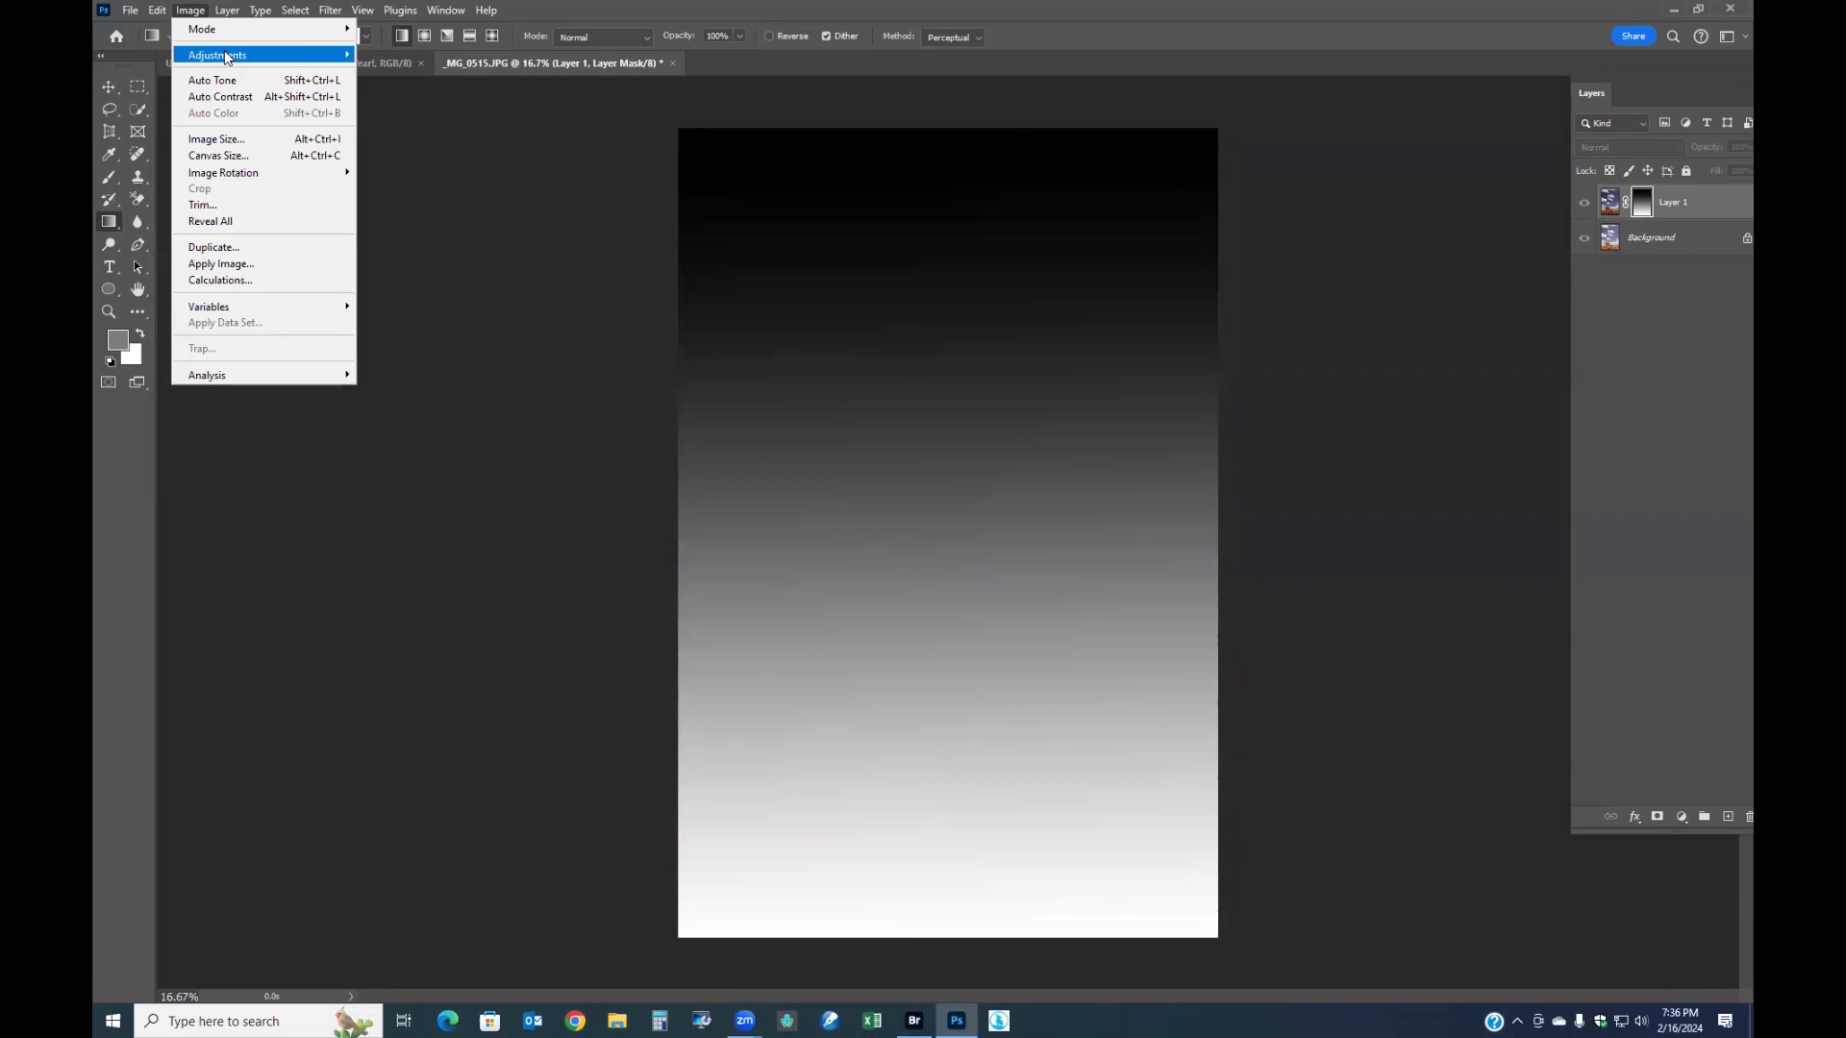
{"action": "mouse_move", "coordinate": [230, 56]}
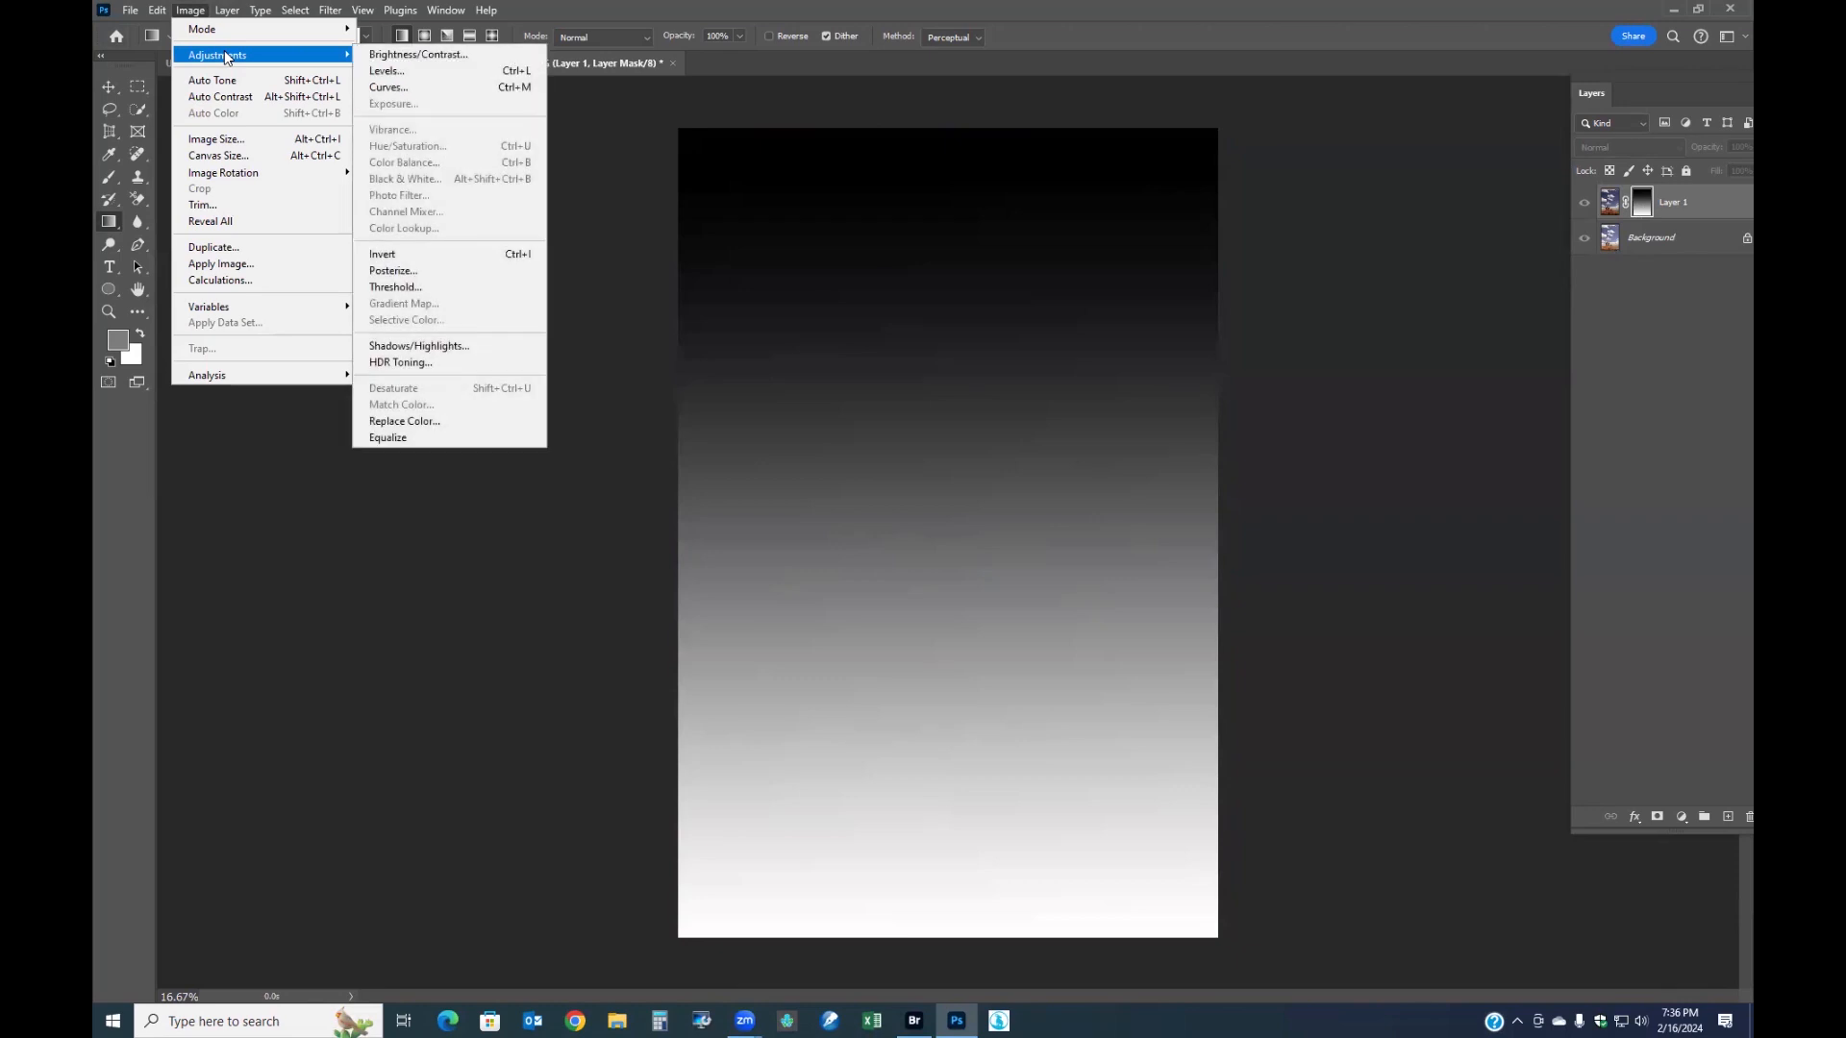
{"action": "left_click", "coordinate": [404, 270]}
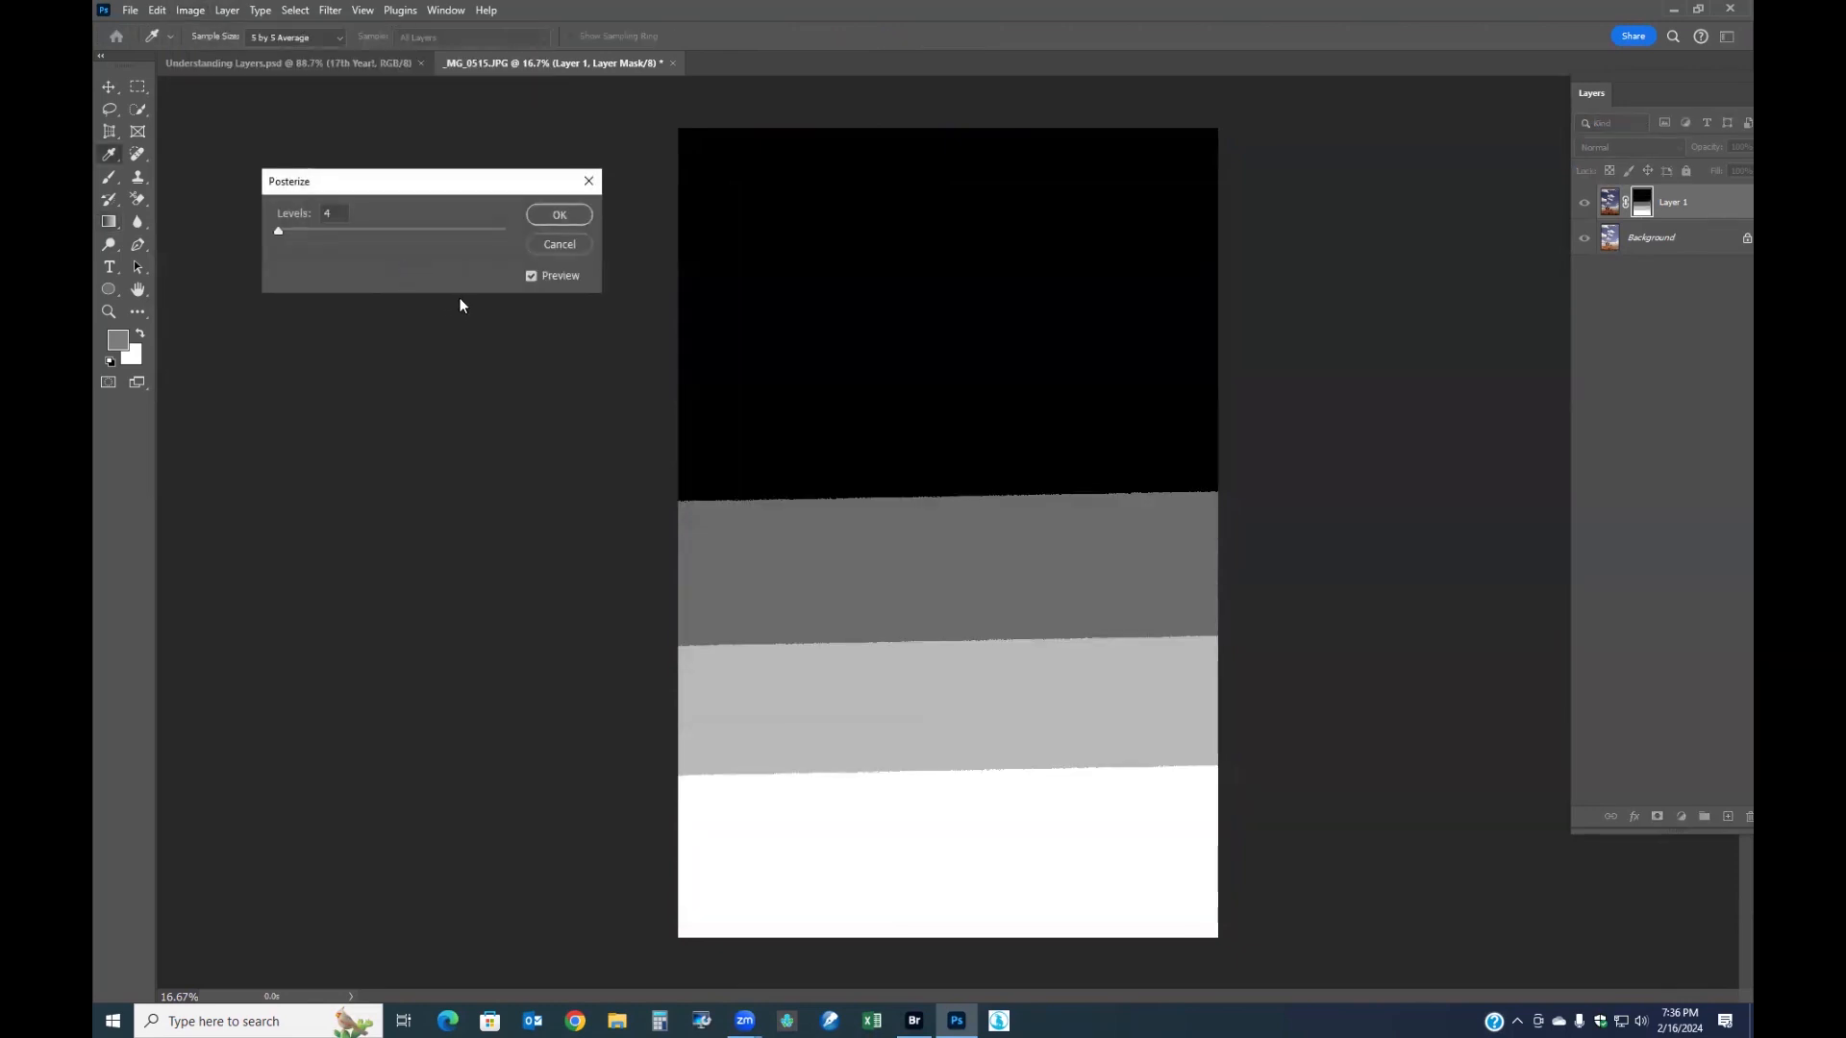
{"action": "left_click_drag", "start_coordinate": [275, 232], "coordinate": [278, 229]}
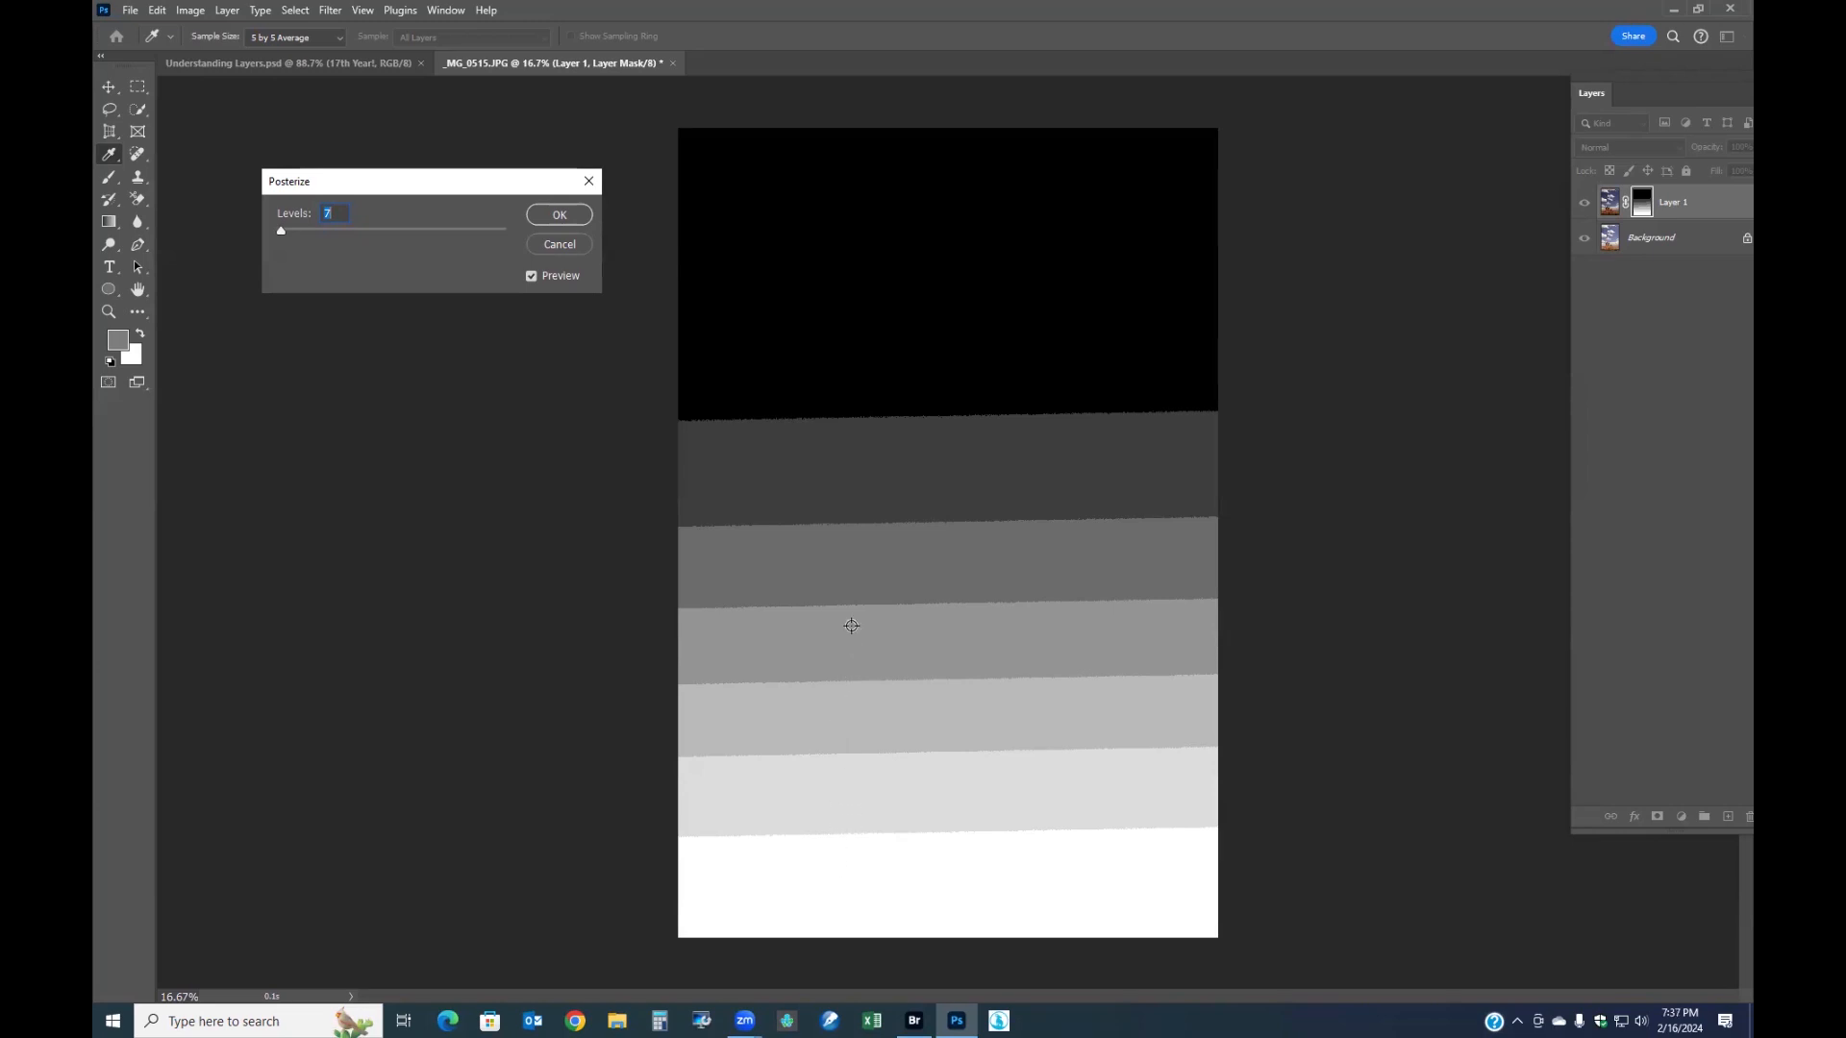
{"action": "left_click", "coordinate": [568, 217]}
{"action": "key", "text": "g"}
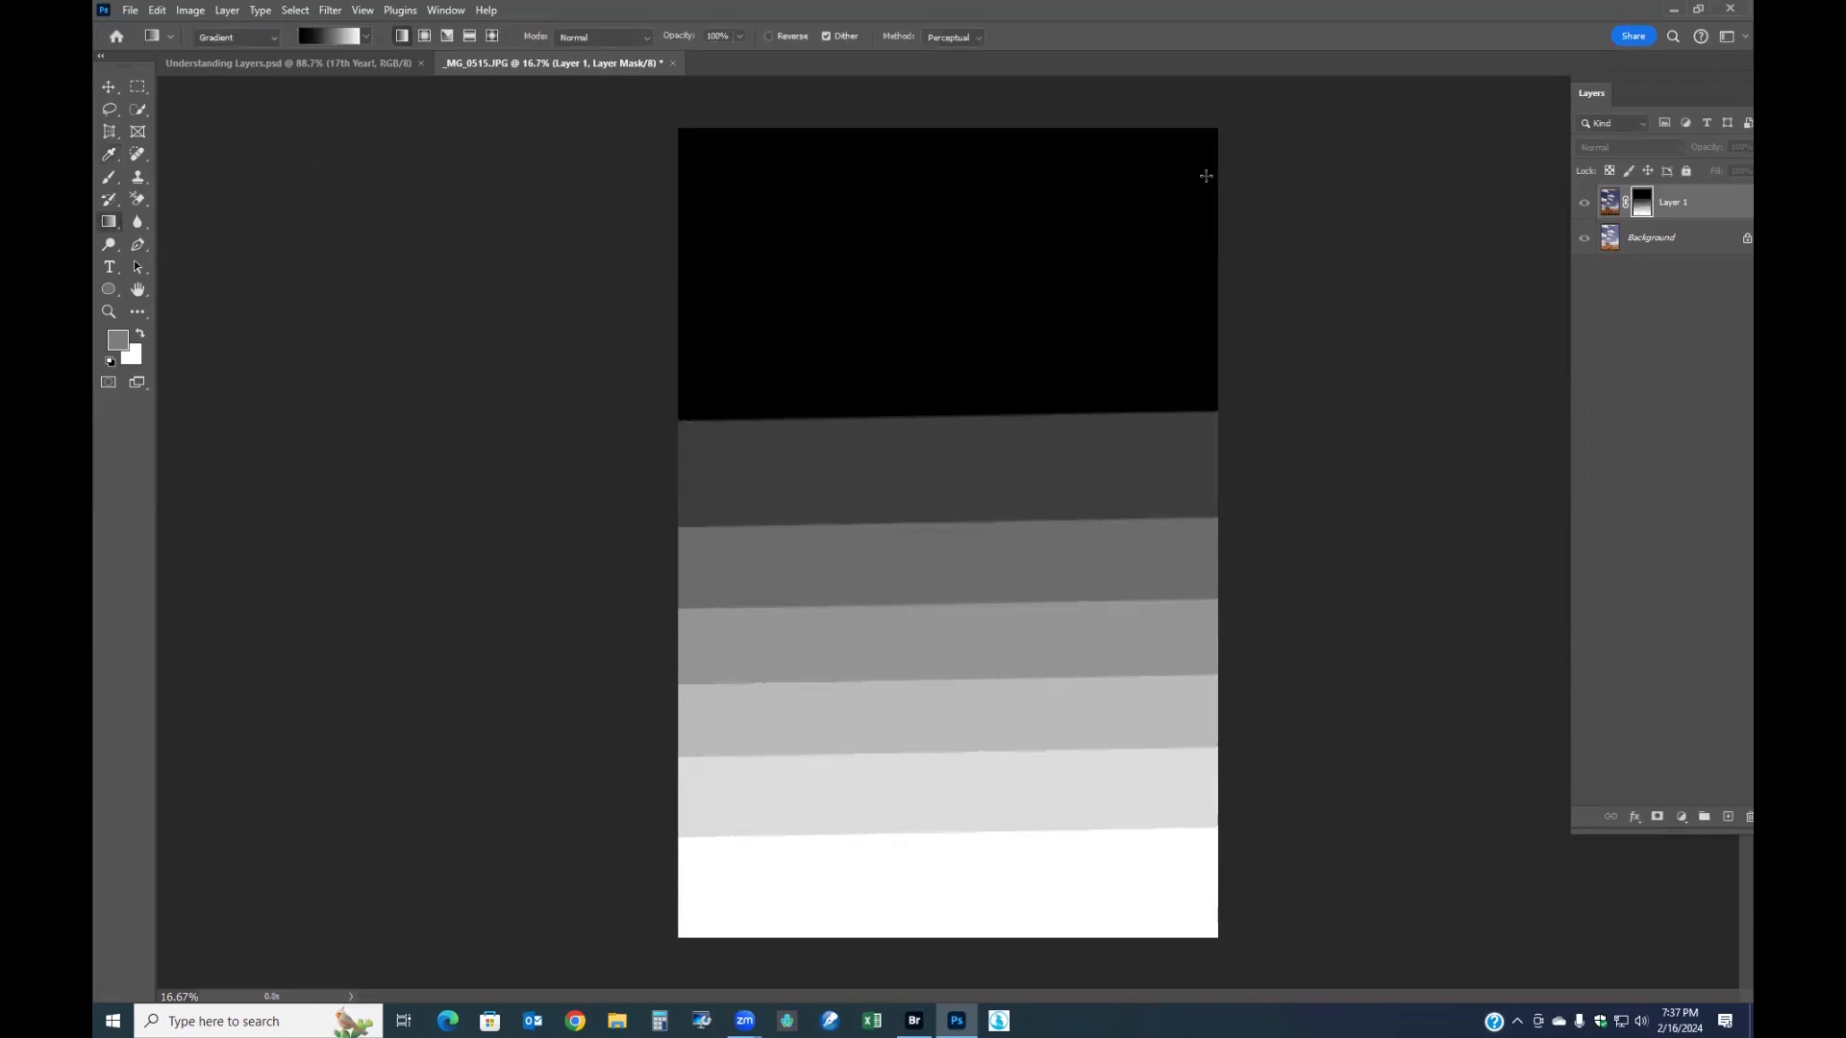
- Return to the photo view and examine the sky closely for banding from the posterized mask
{"action": "left_click", "coordinate": [1609, 202]}
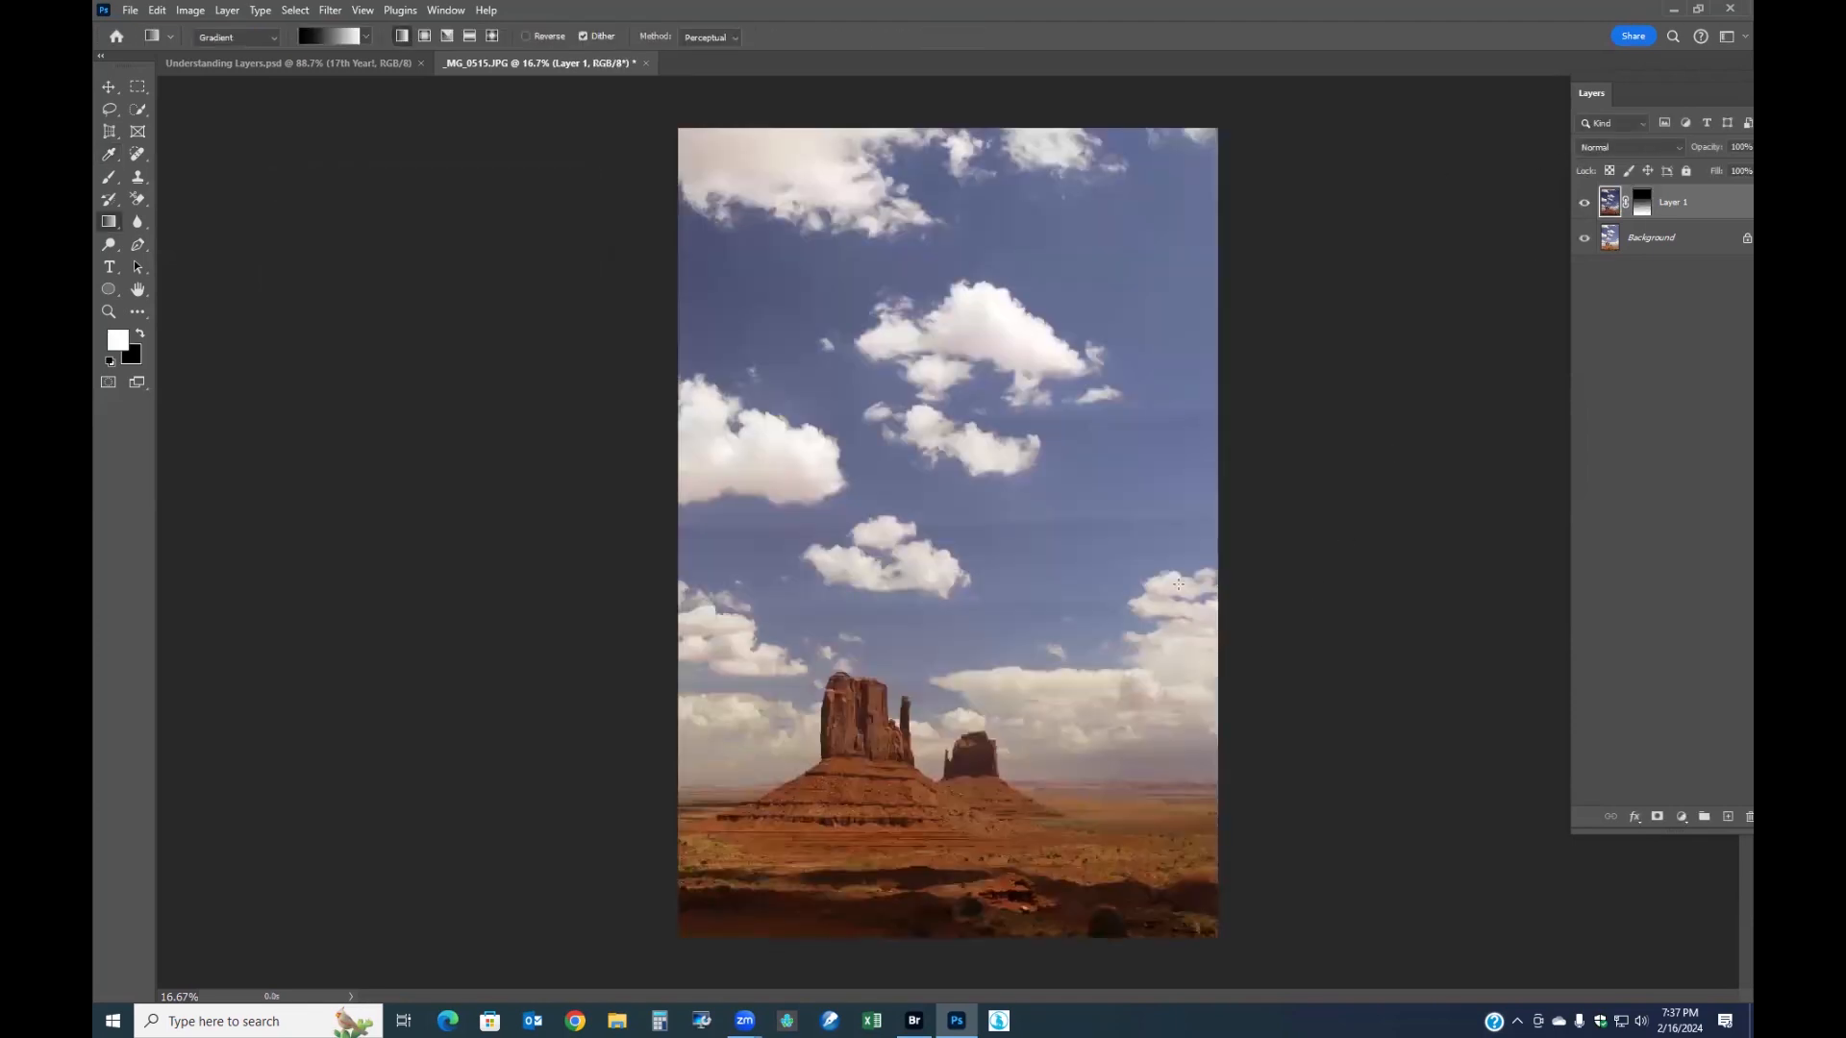
{"action": "scroll", "coordinate": [1036, 458], "scroll_direction": "up", "scroll_amount": 2}
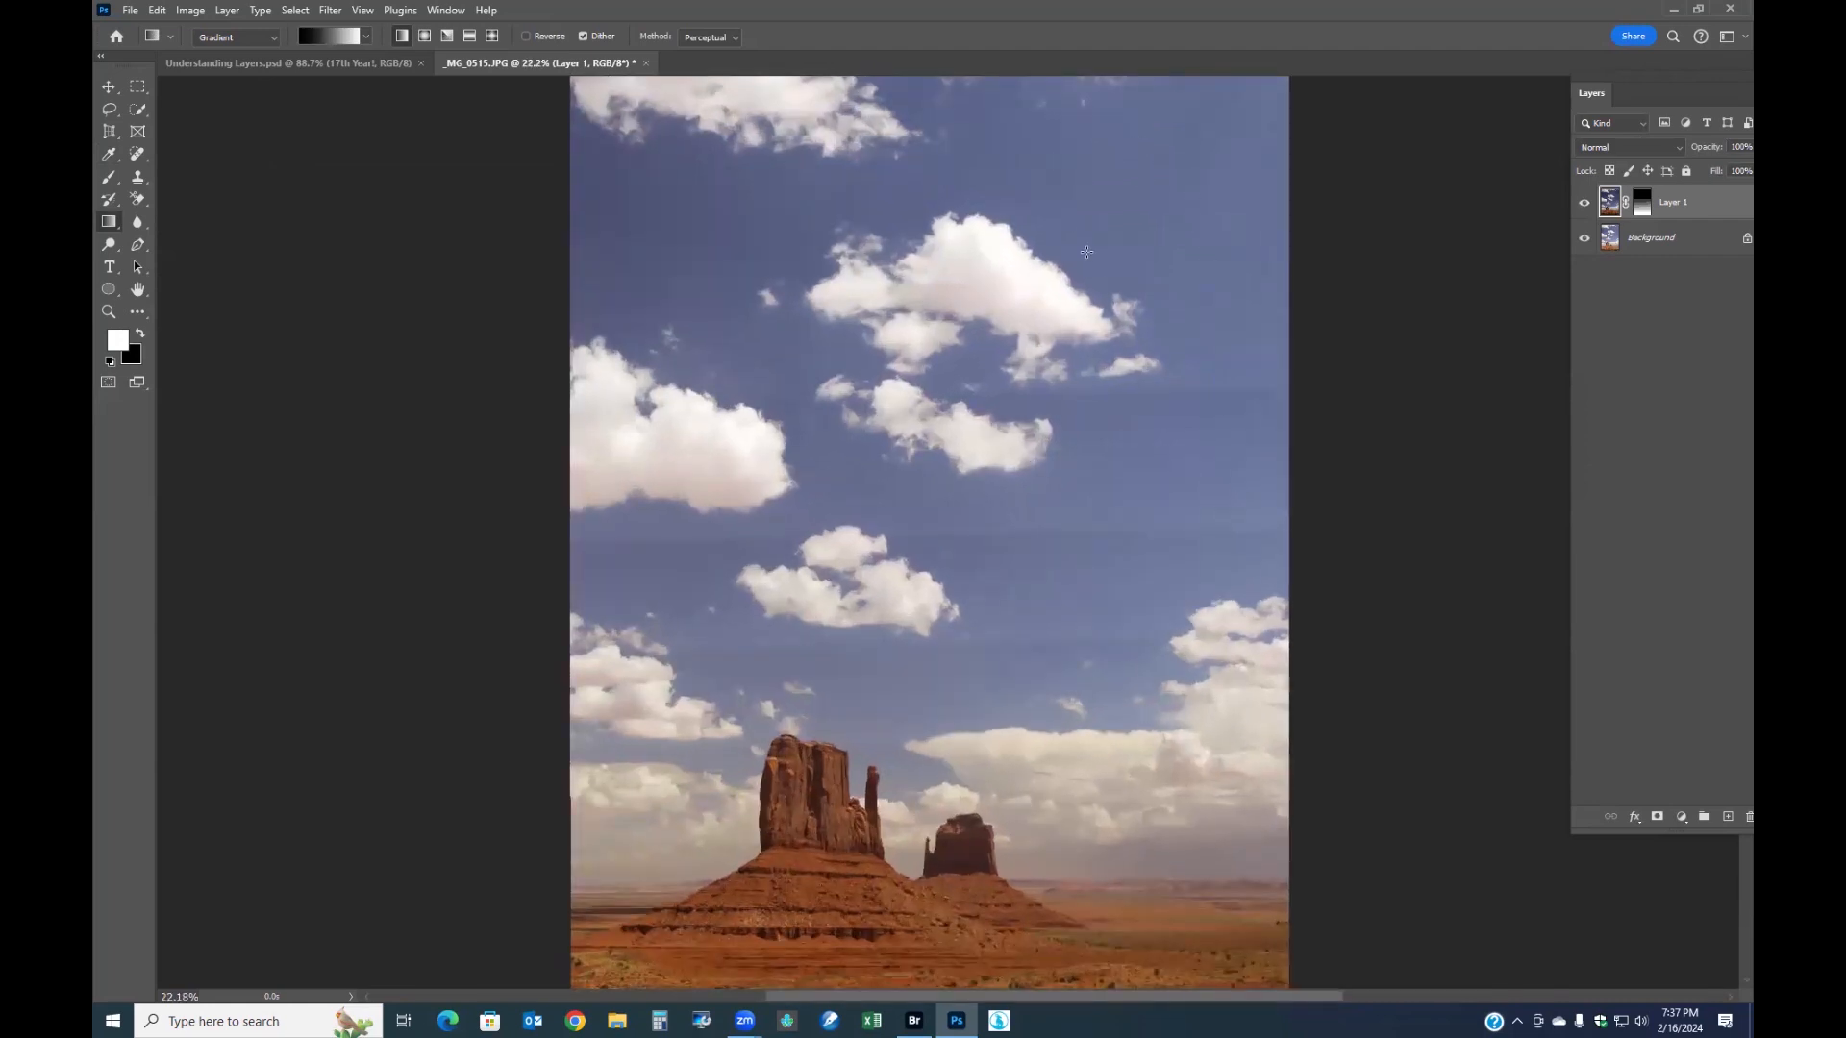
{"action": "scroll", "coordinate": [1094, 271], "scroll_direction": "down", "scroll_amount": 2}
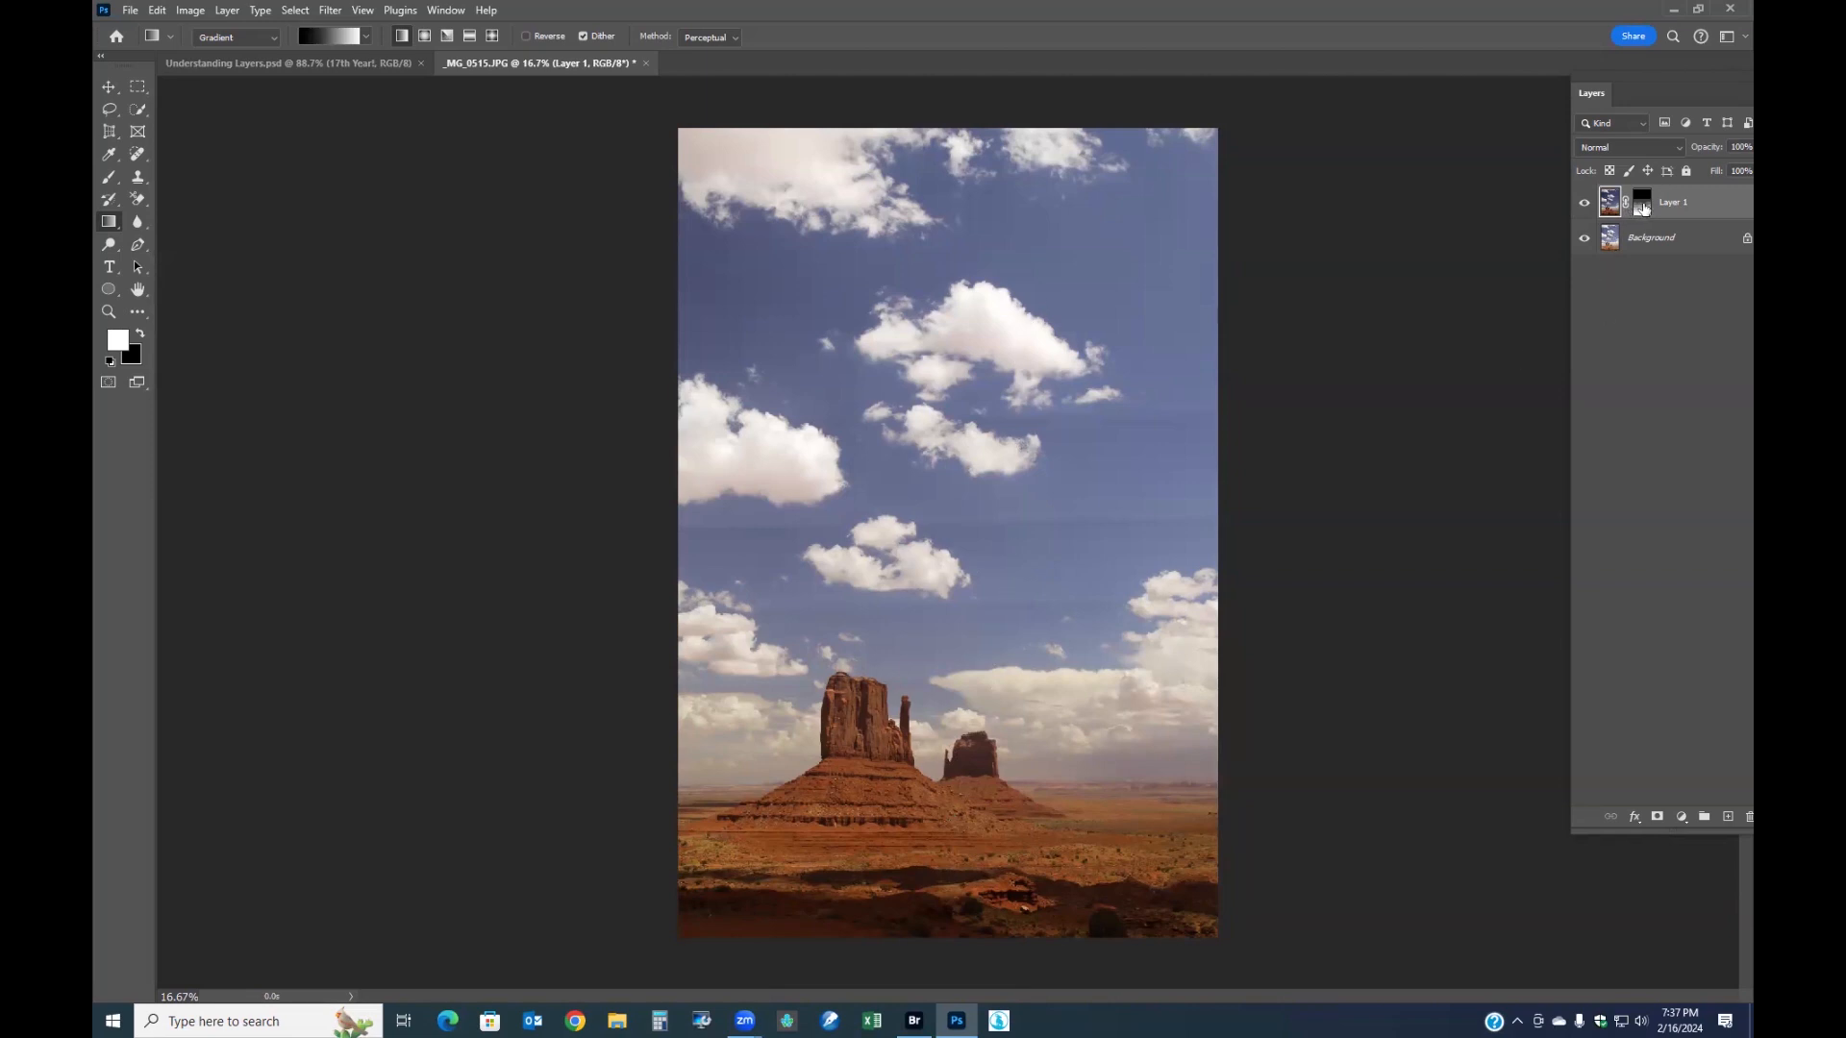
- Display Layer 1's mask by itself, select its whole area, and fill it with the gray foreground color at 100% opacity
{"action": "left_click", "coordinate": [1642, 208], "text": "alt"}
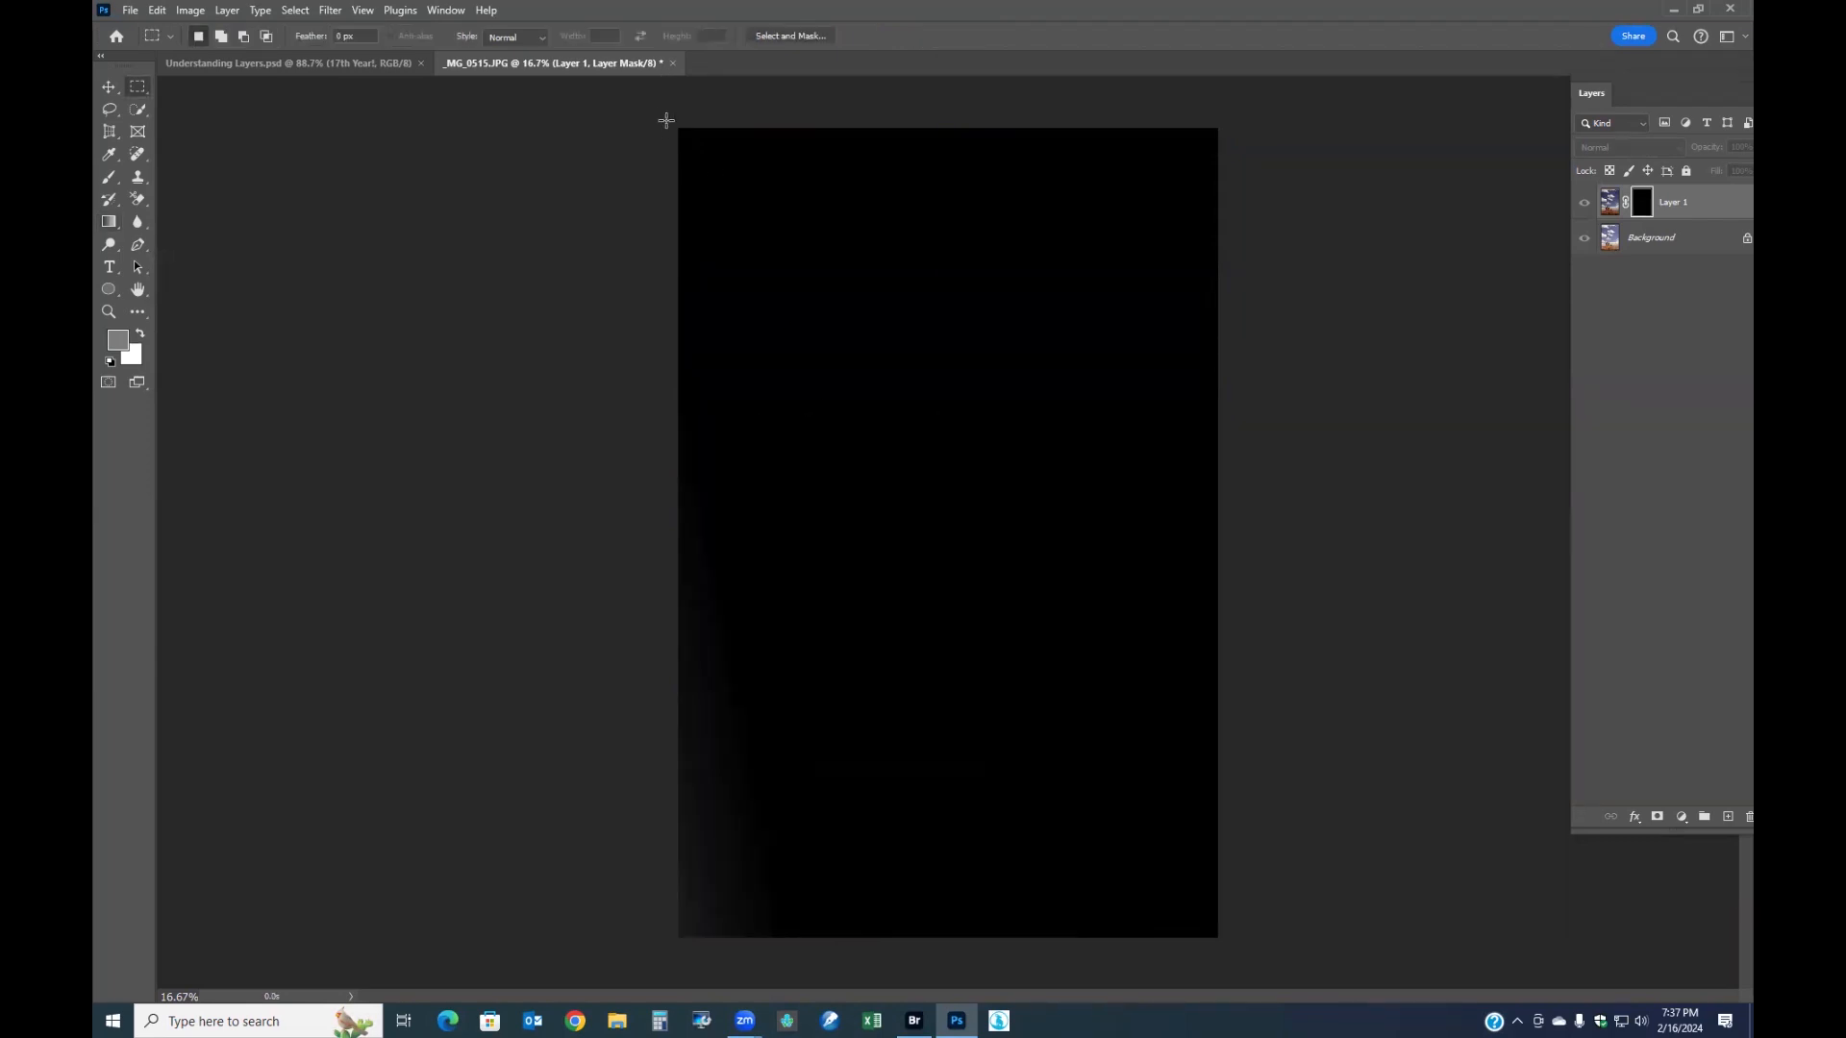
{"action": "left_click_drag", "start_coordinate": [666, 116], "coordinate": [1226, 945]}
{"action": "right_click", "coordinate": [866, 620]}
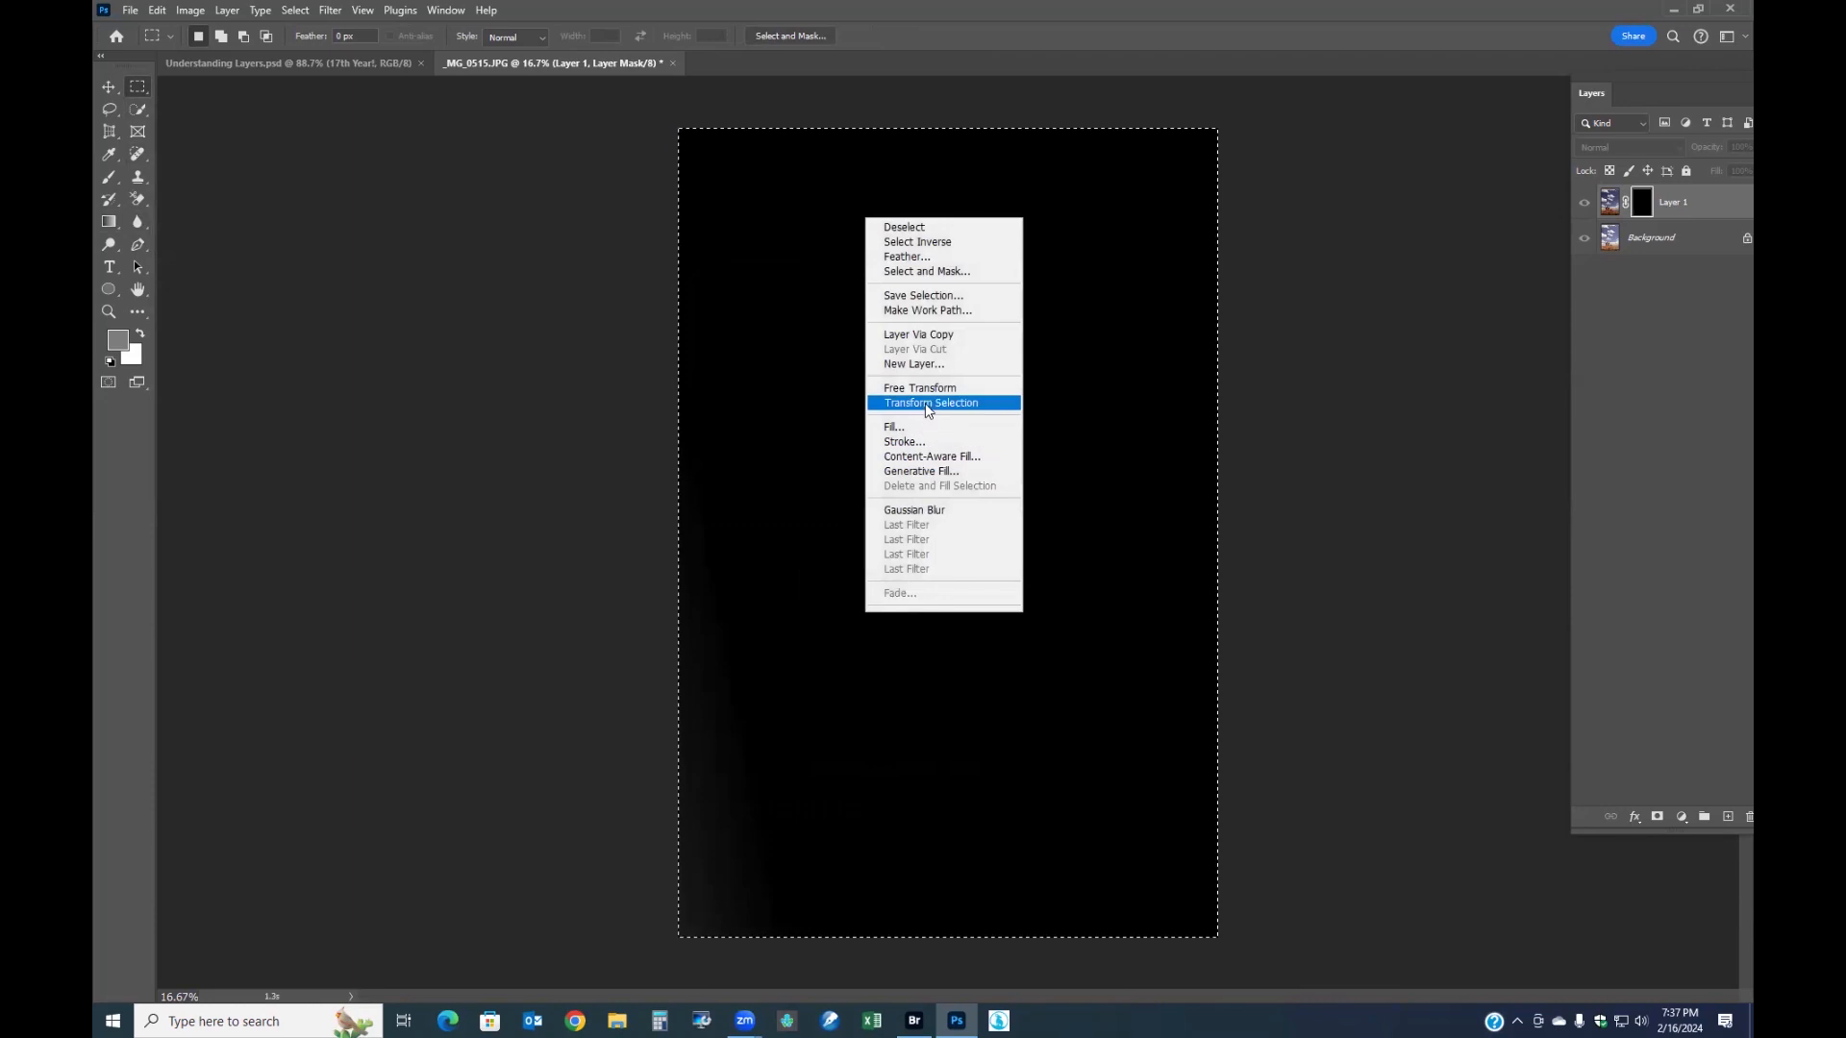
{"action": "left_click", "coordinate": [921, 427]}
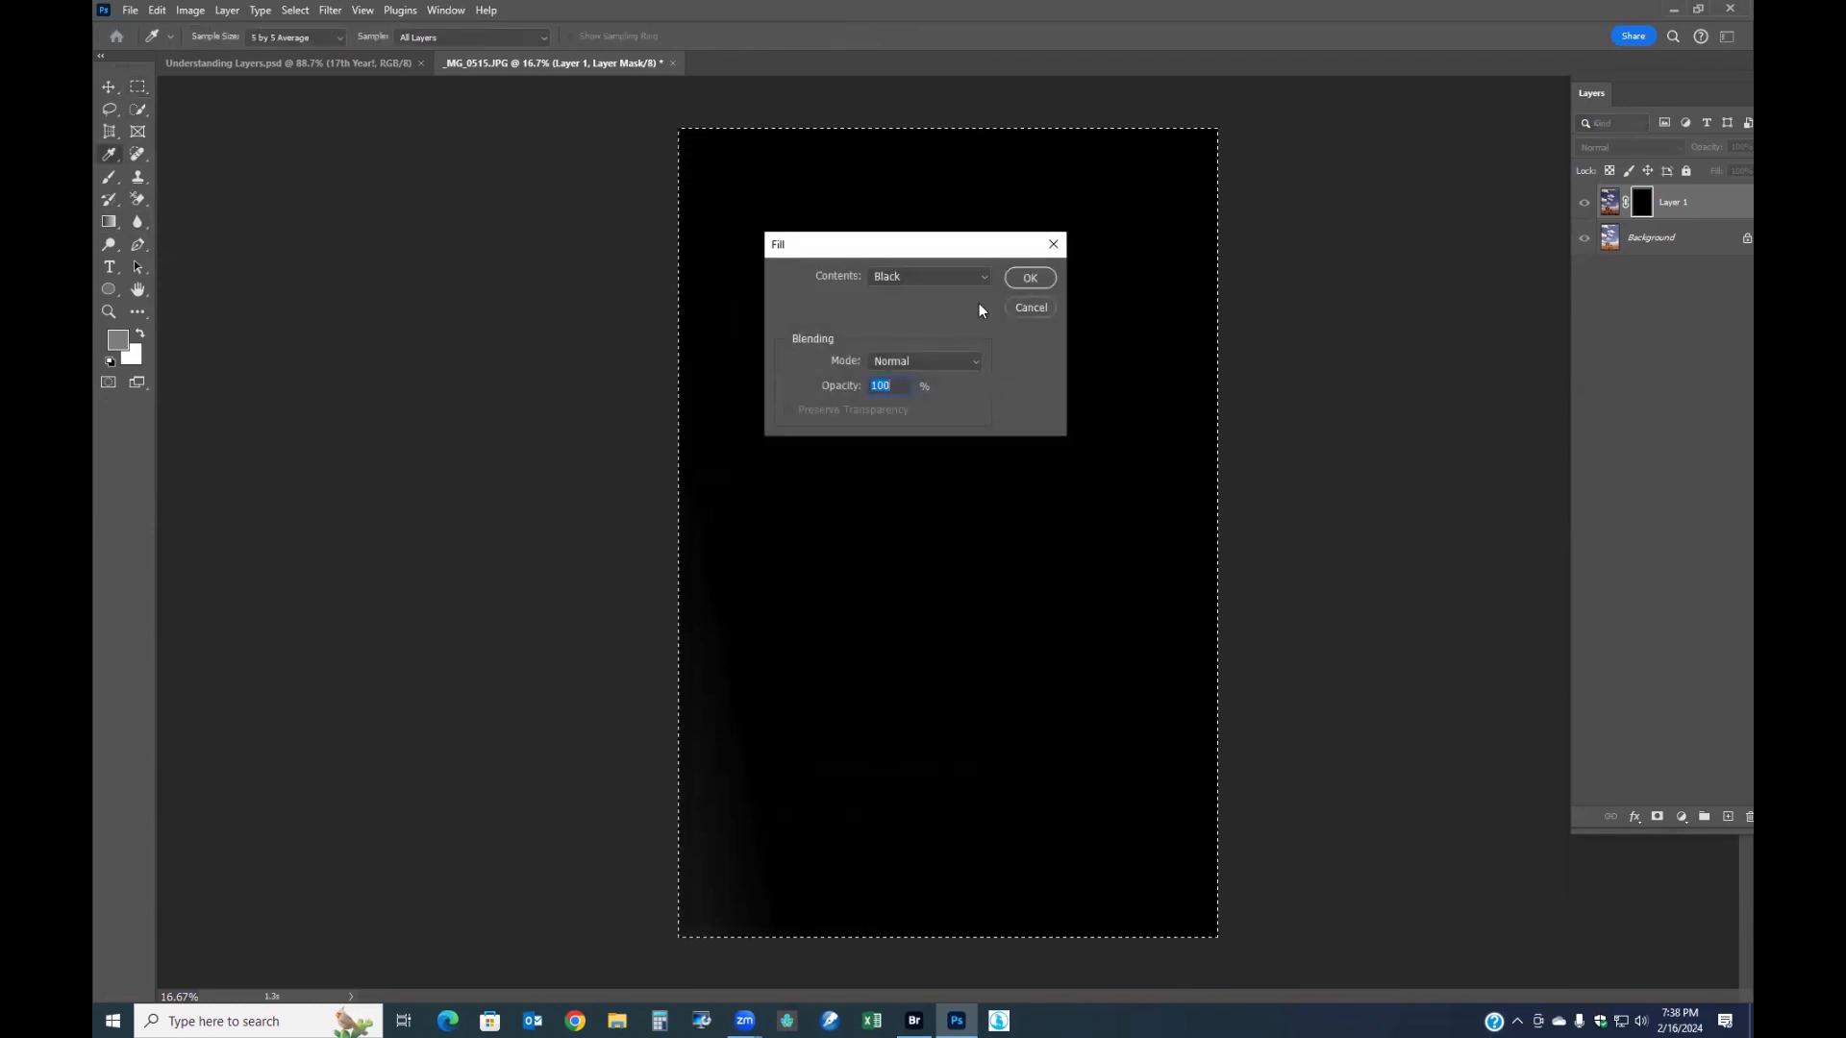
{"action": "left_click", "coordinate": [983, 275]}
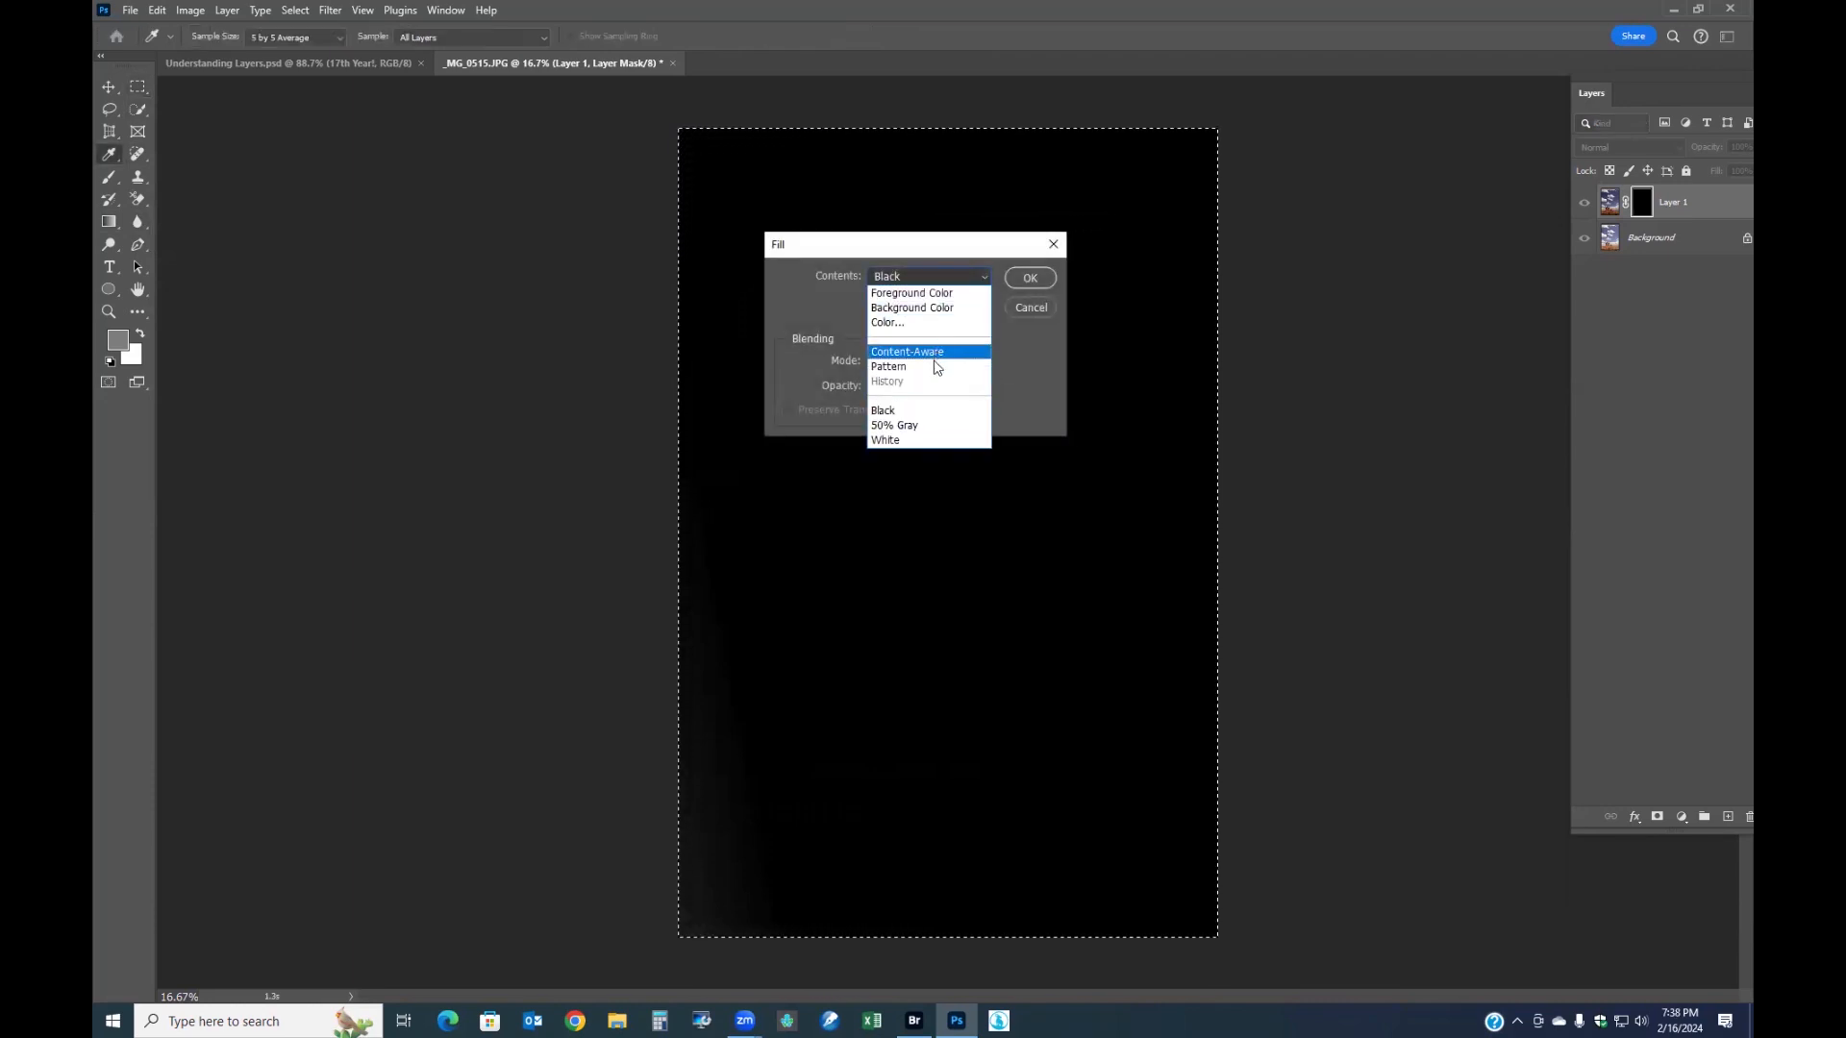
{"action": "left_click", "coordinate": [952, 292]}
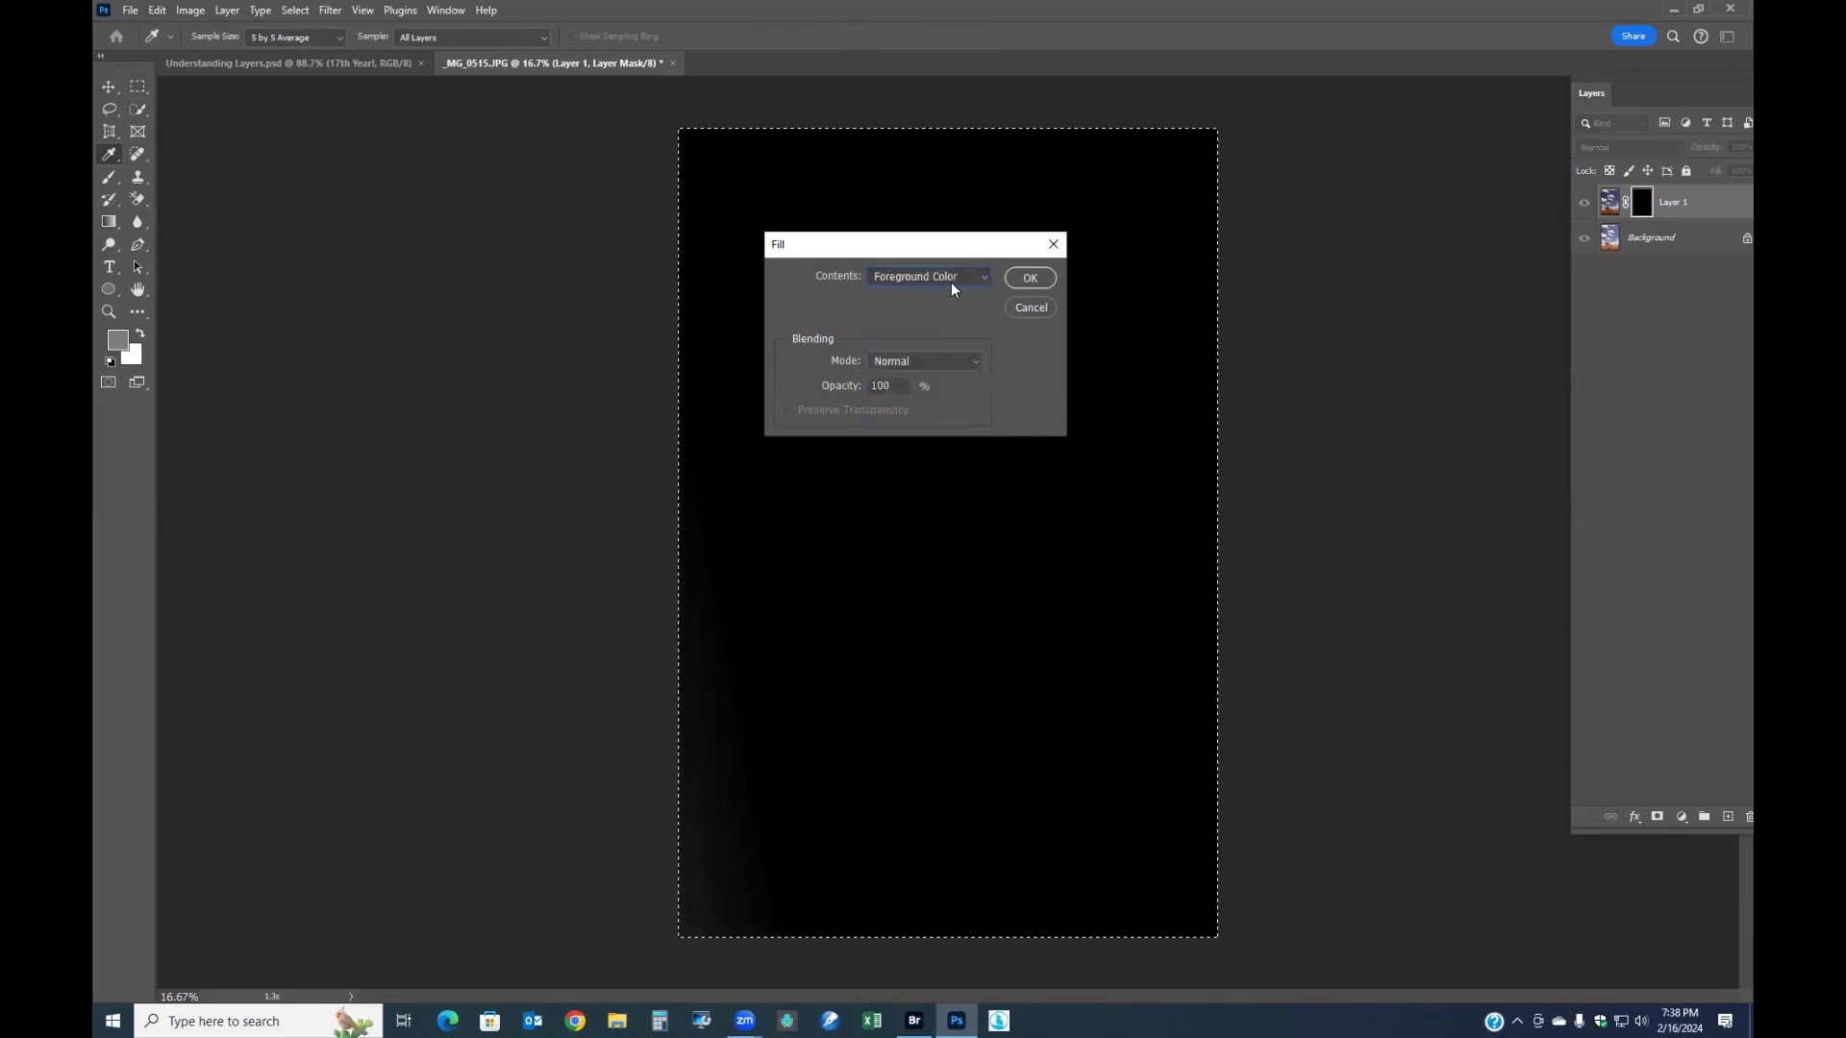
{"action": "left_click", "coordinate": [1026, 282]}
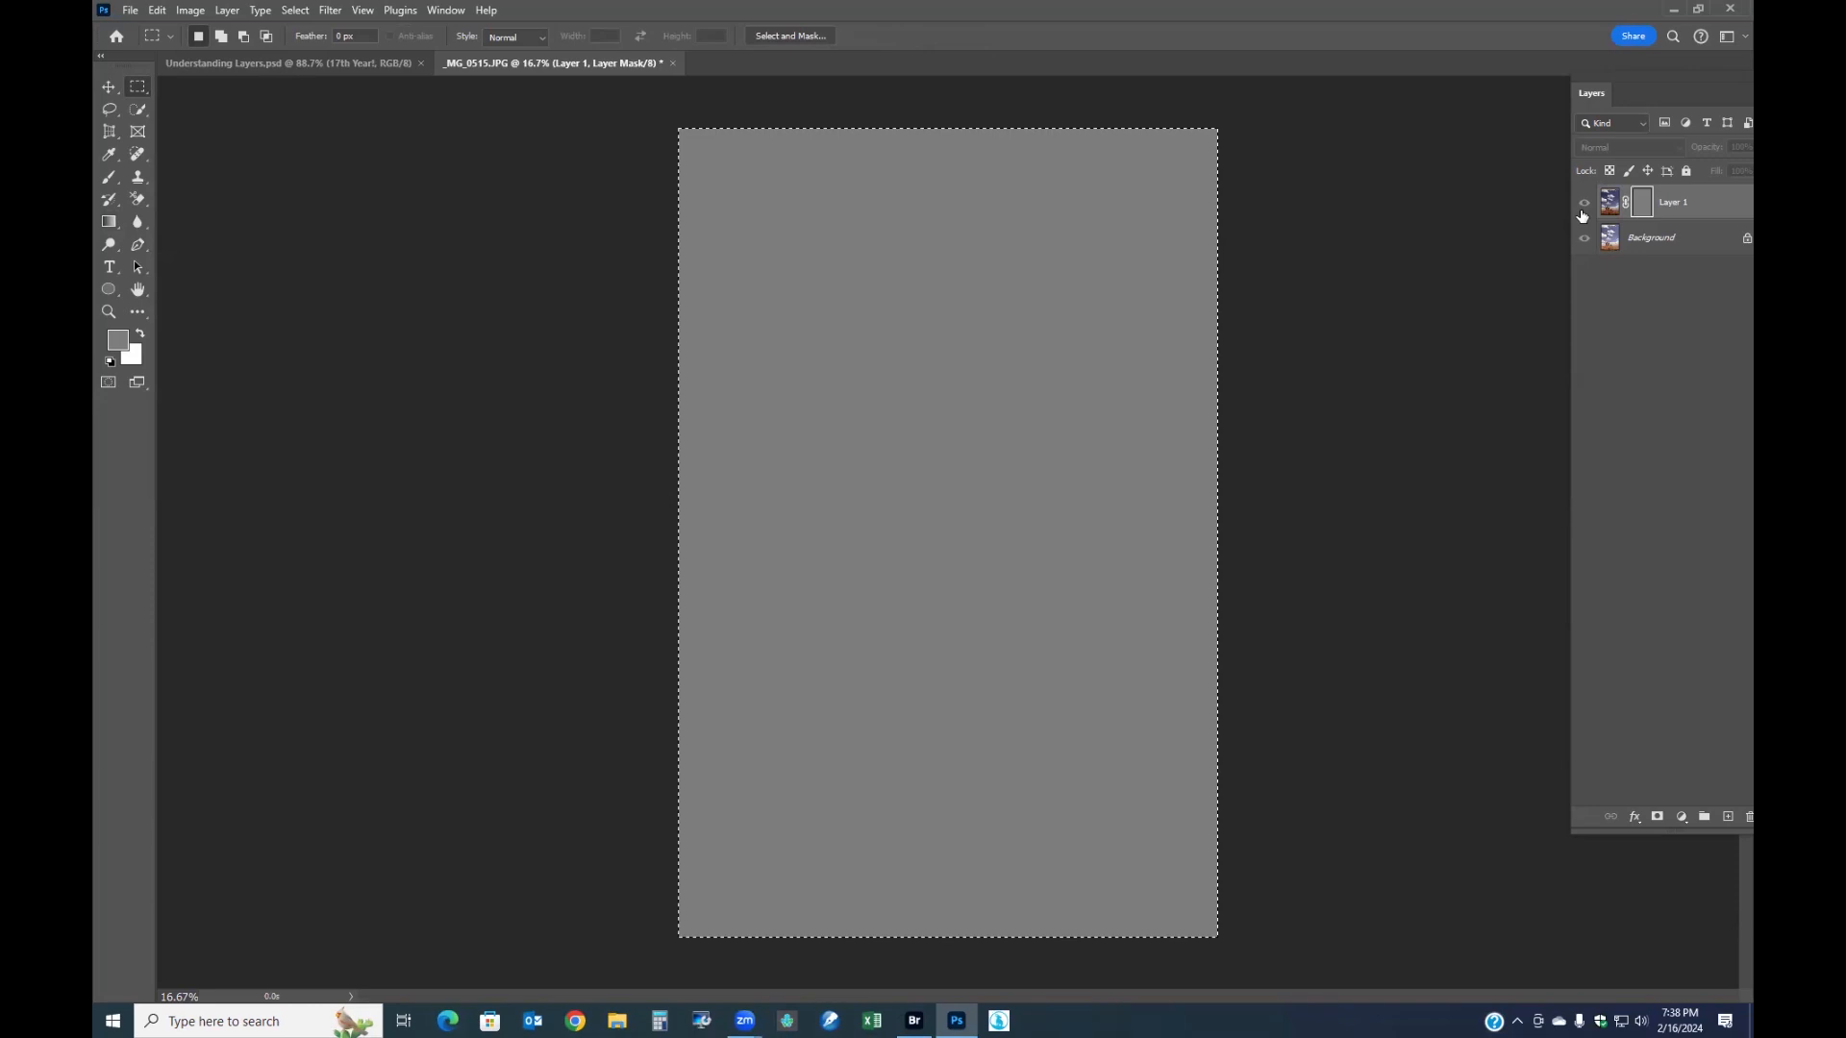
- Return to the photo view and compare the image with the gray-masked Layer 1 hidden and shown
{"action": "left_click", "coordinate": [1609, 201]}
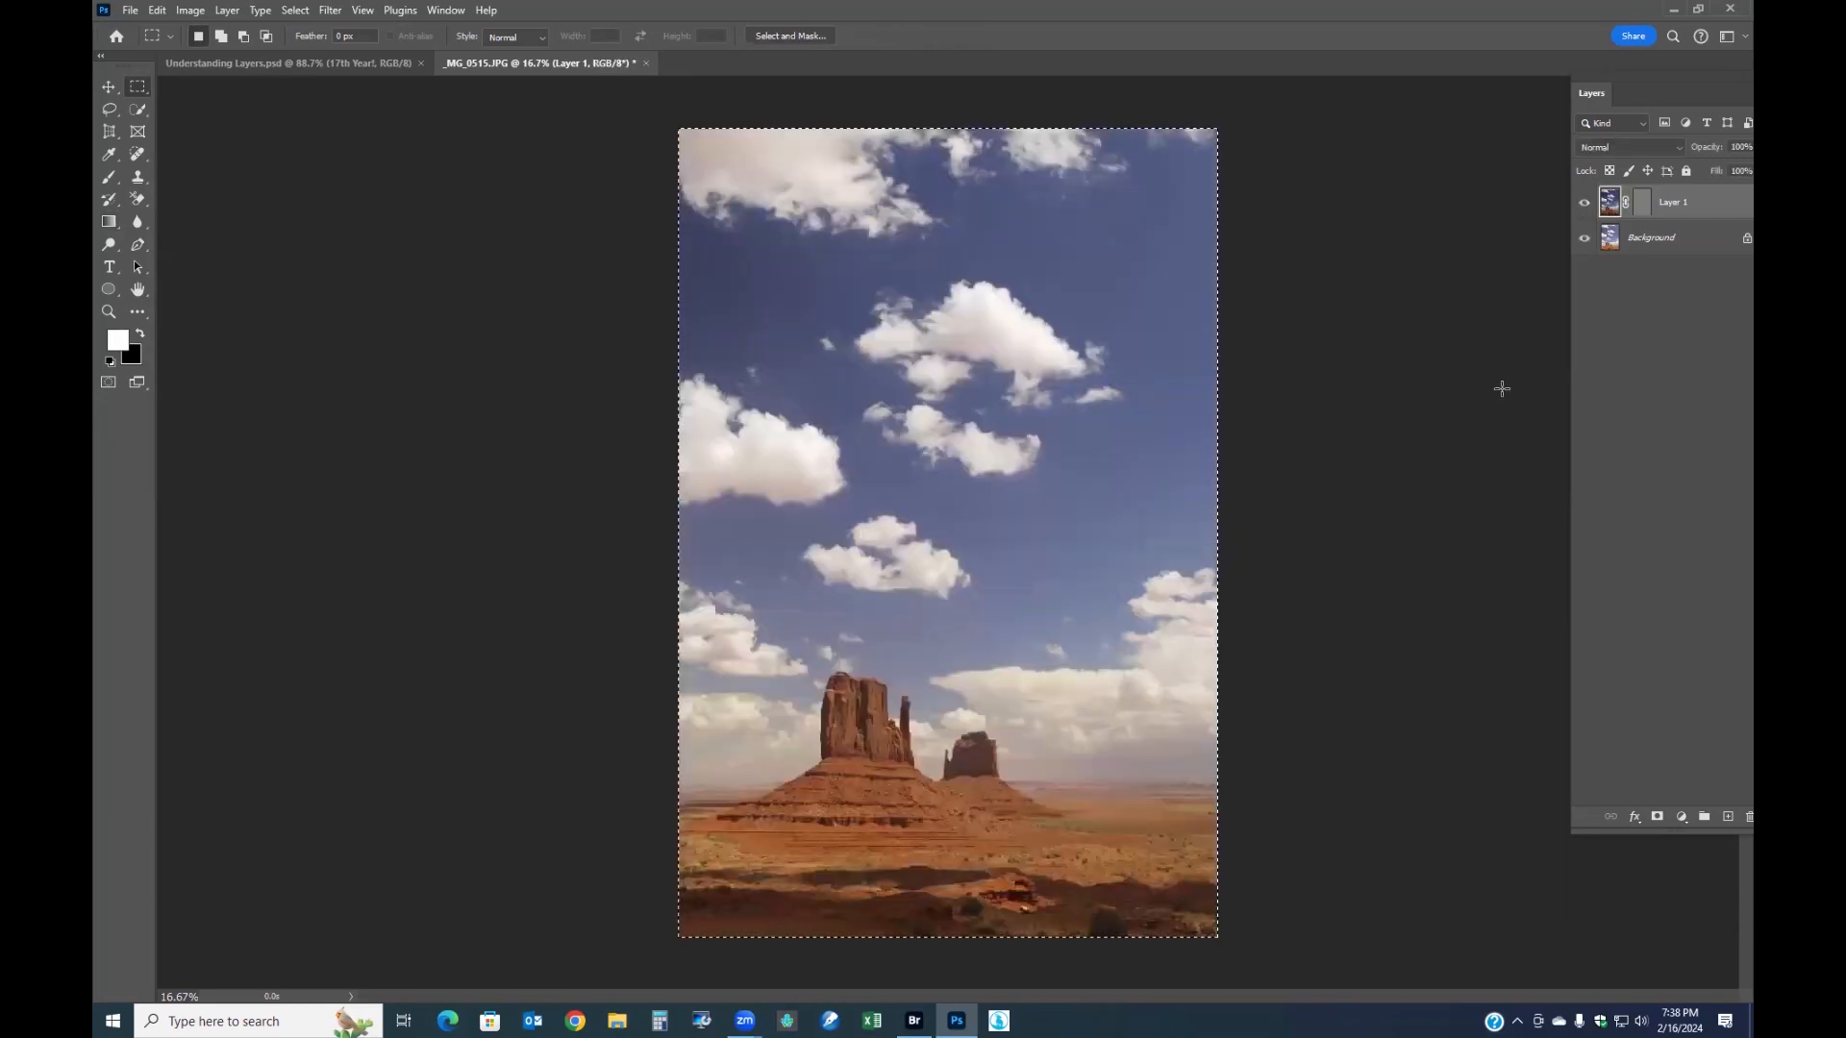
{"action": "left_click", "coordinate": [1585, 205]}
{"action": "left_click", "coordinate": [1584, 204]}
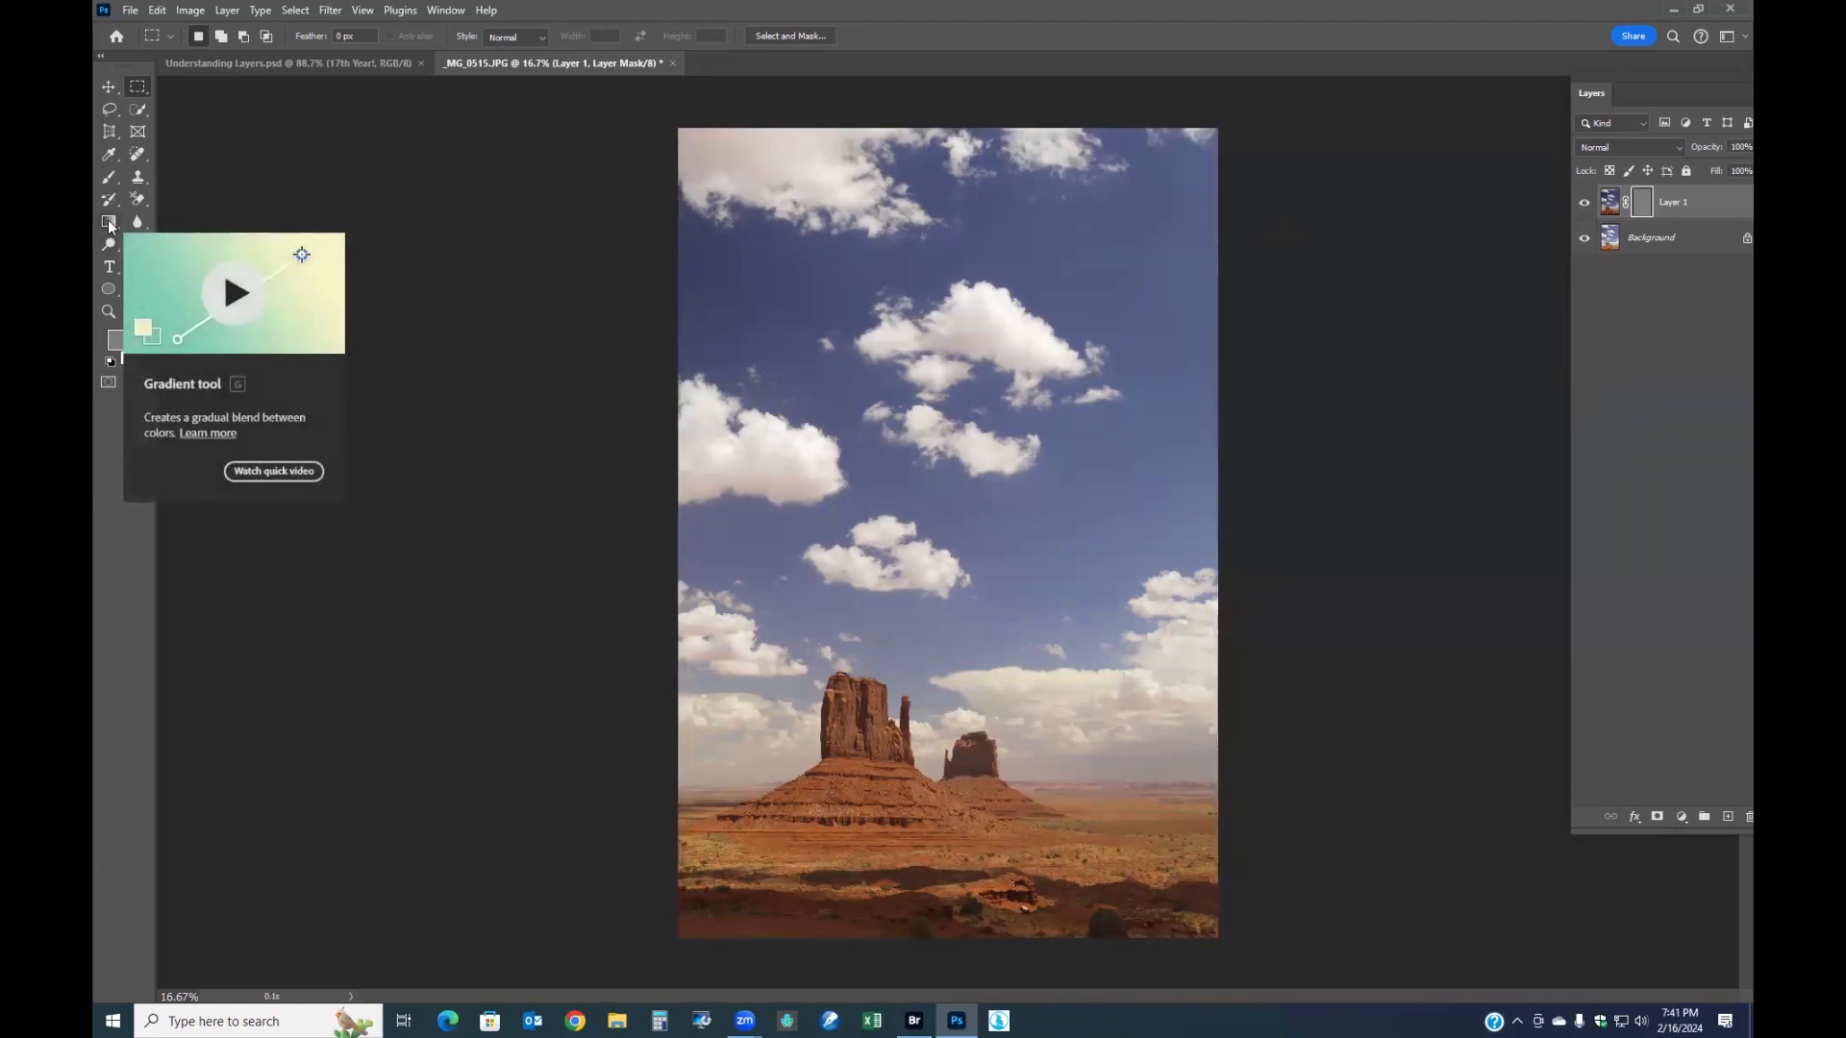
- Draw a black-to-white linear gradient horizontally across Layer 1's mask and display the mask by itself
{"action": "left_click", "coordinate": [109, 222]}
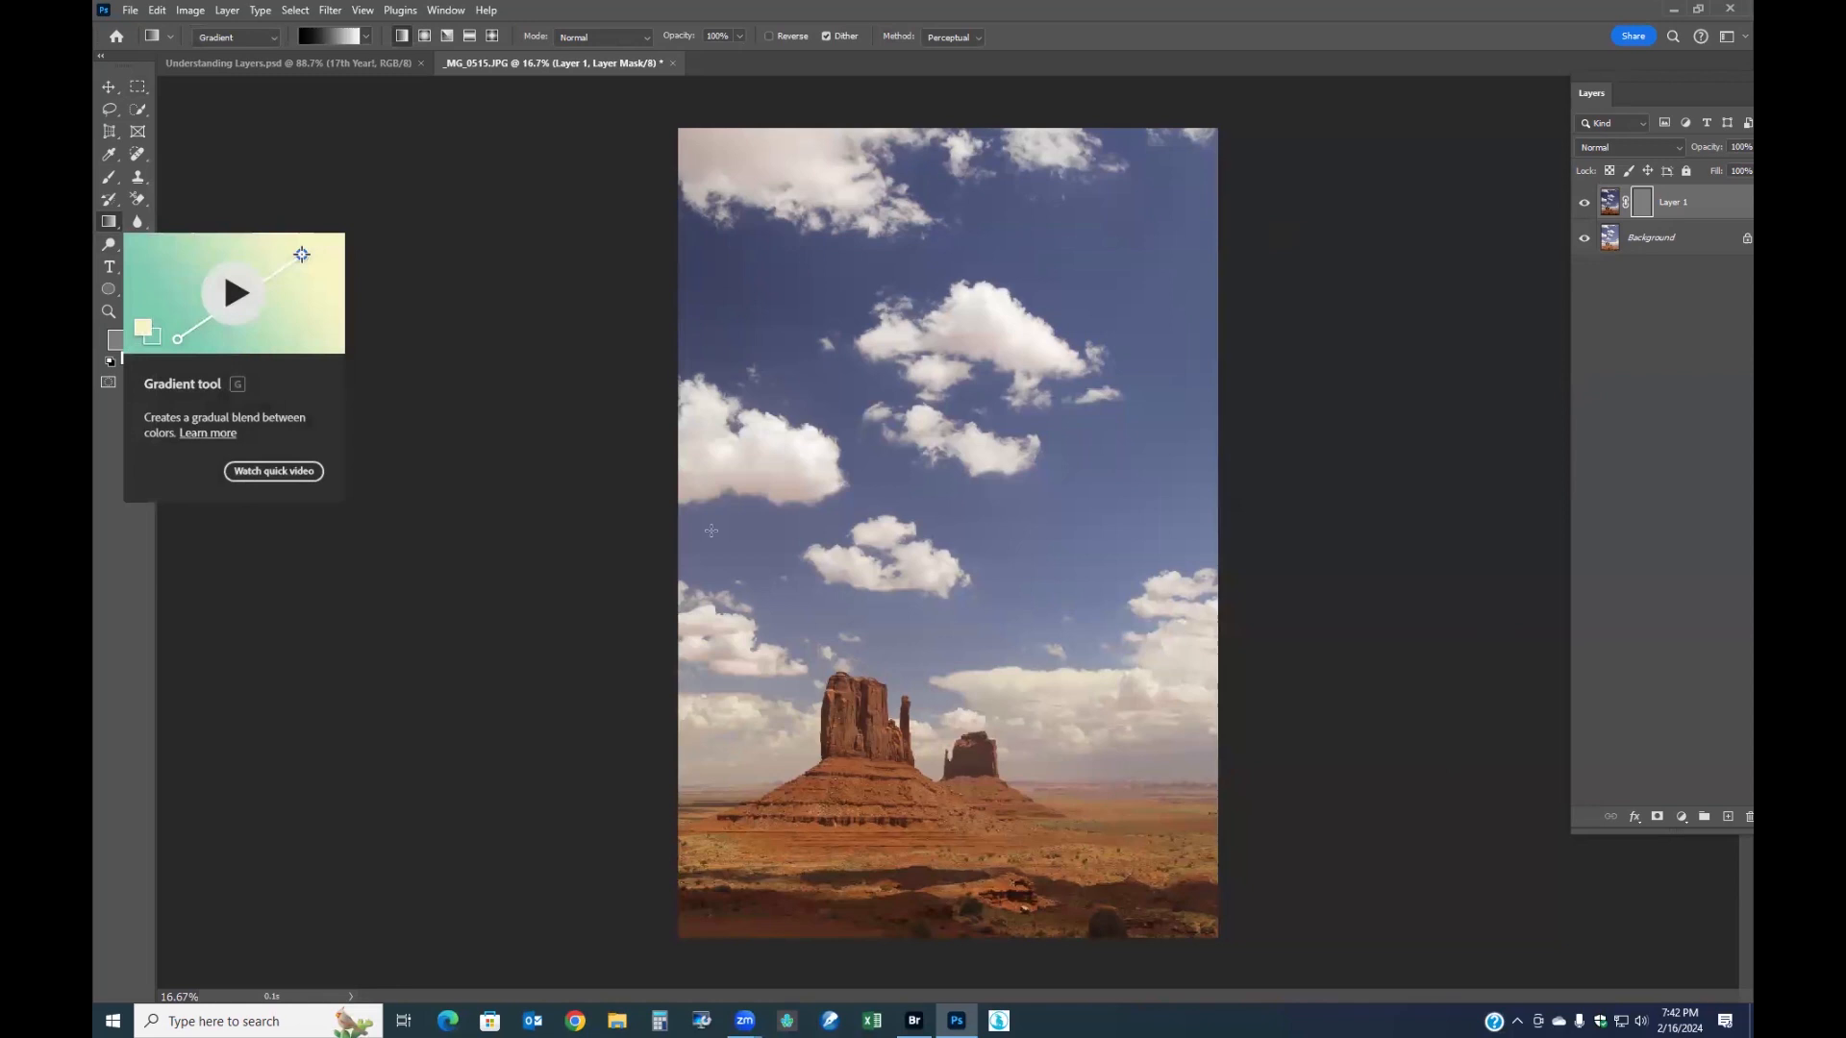
{"action": "left_click_drag", "start_coordinate": [754, 530], "coordinate": [1221, 537]}
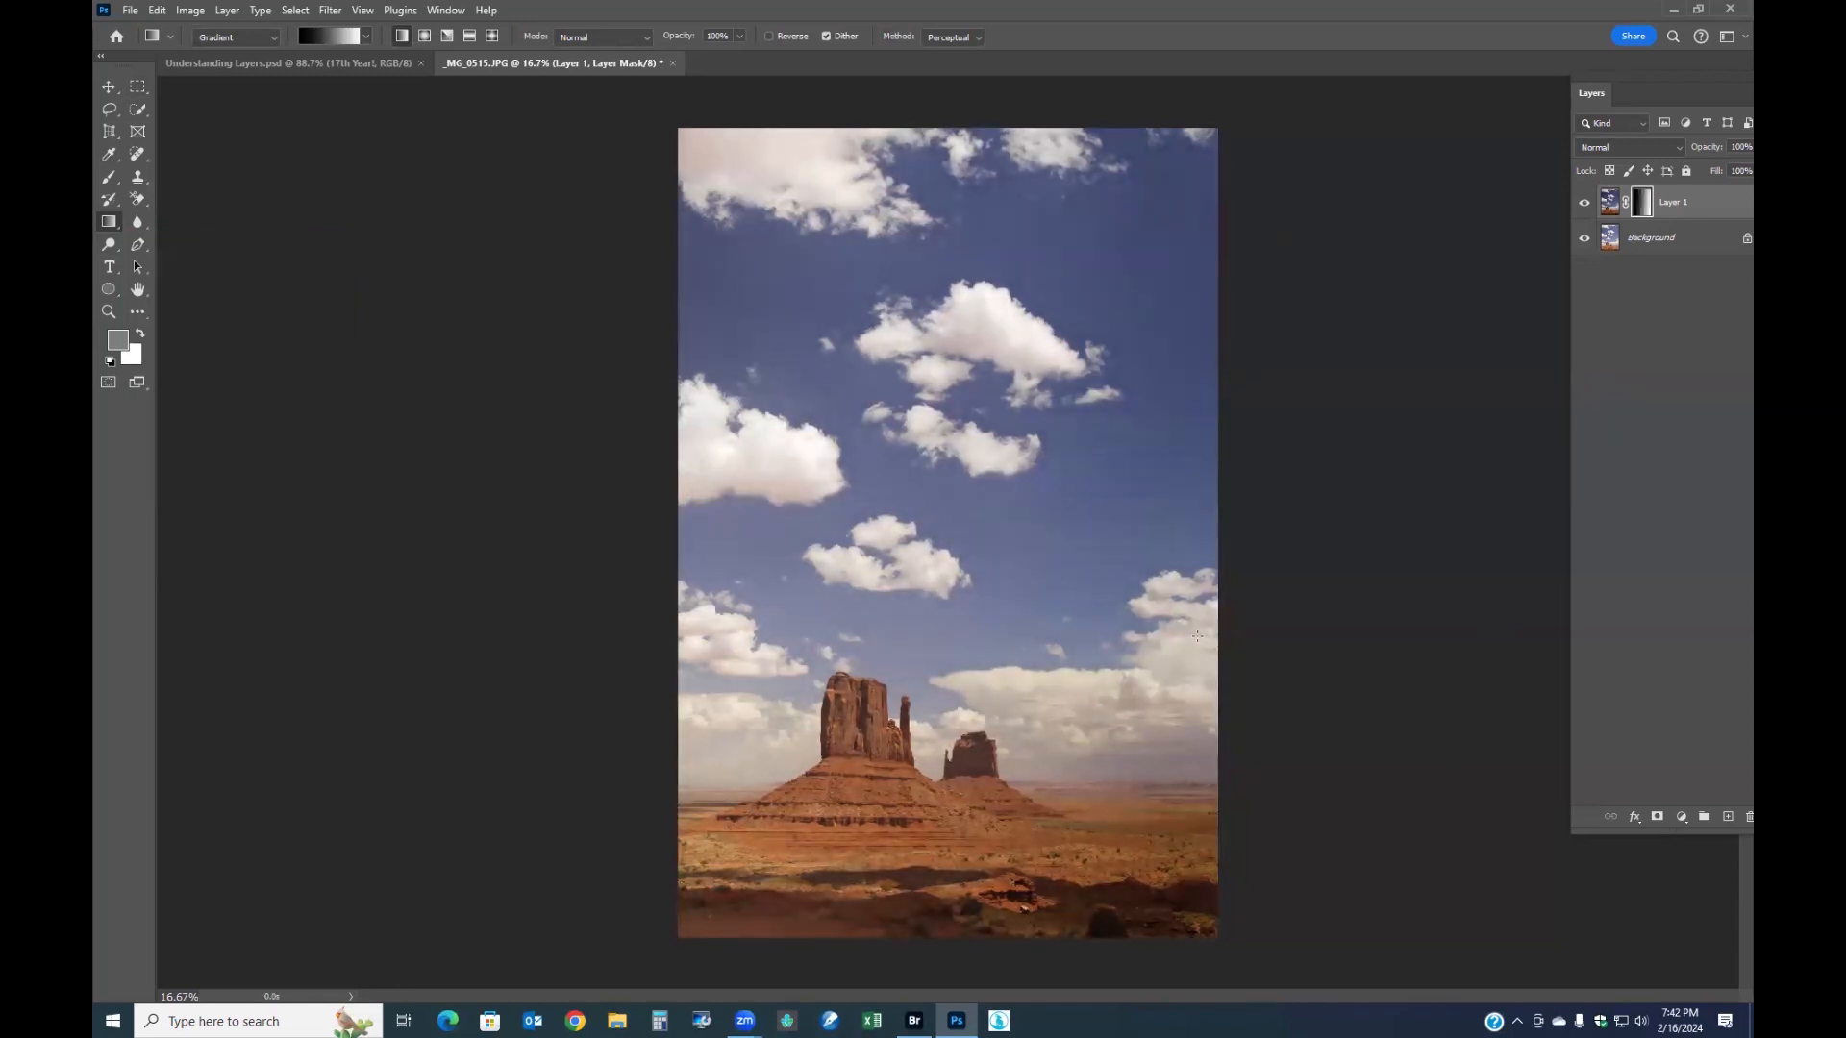
{"action": "left_click", "coordinate": [1645, 206], "text": "alt"}
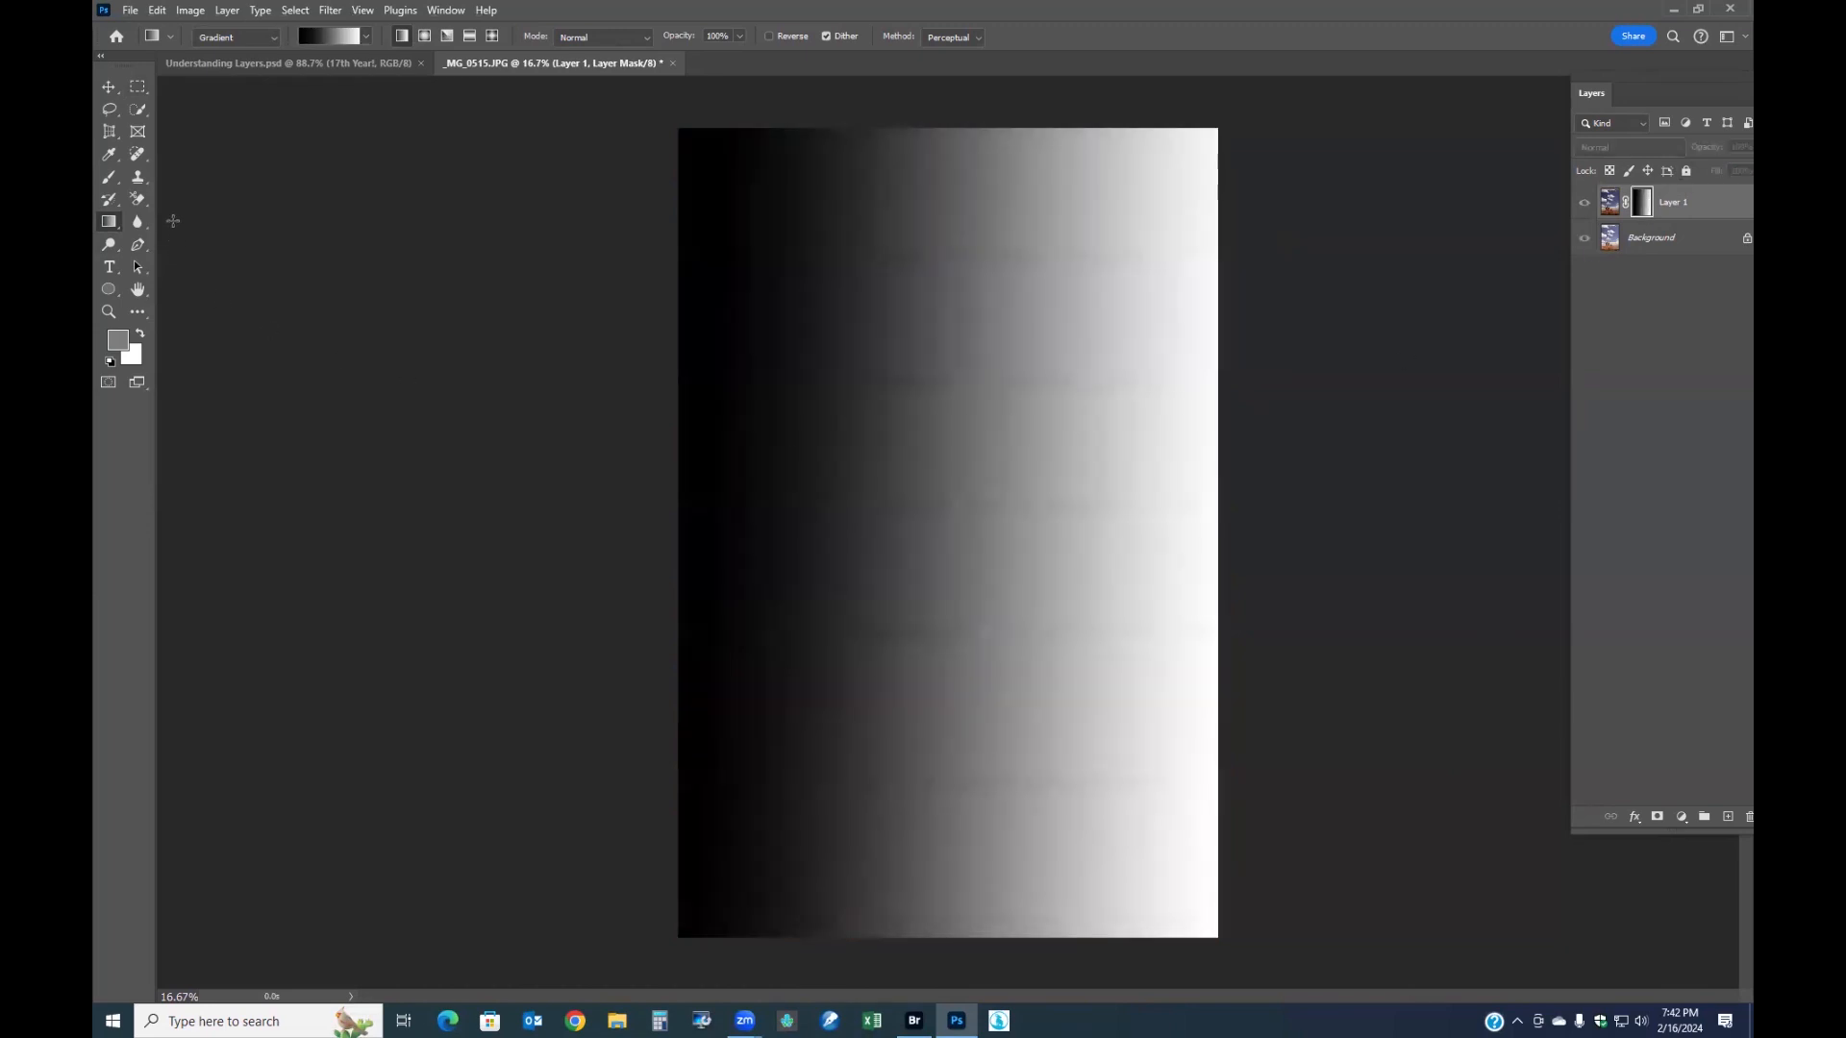
- Posterize Layer 1's gradient mask to 7 levels and return to the photo view
{"action": "left_click", "coordinate": [189, 11]}
{"action": "mouse_move", "coordinate": [222, 60]}
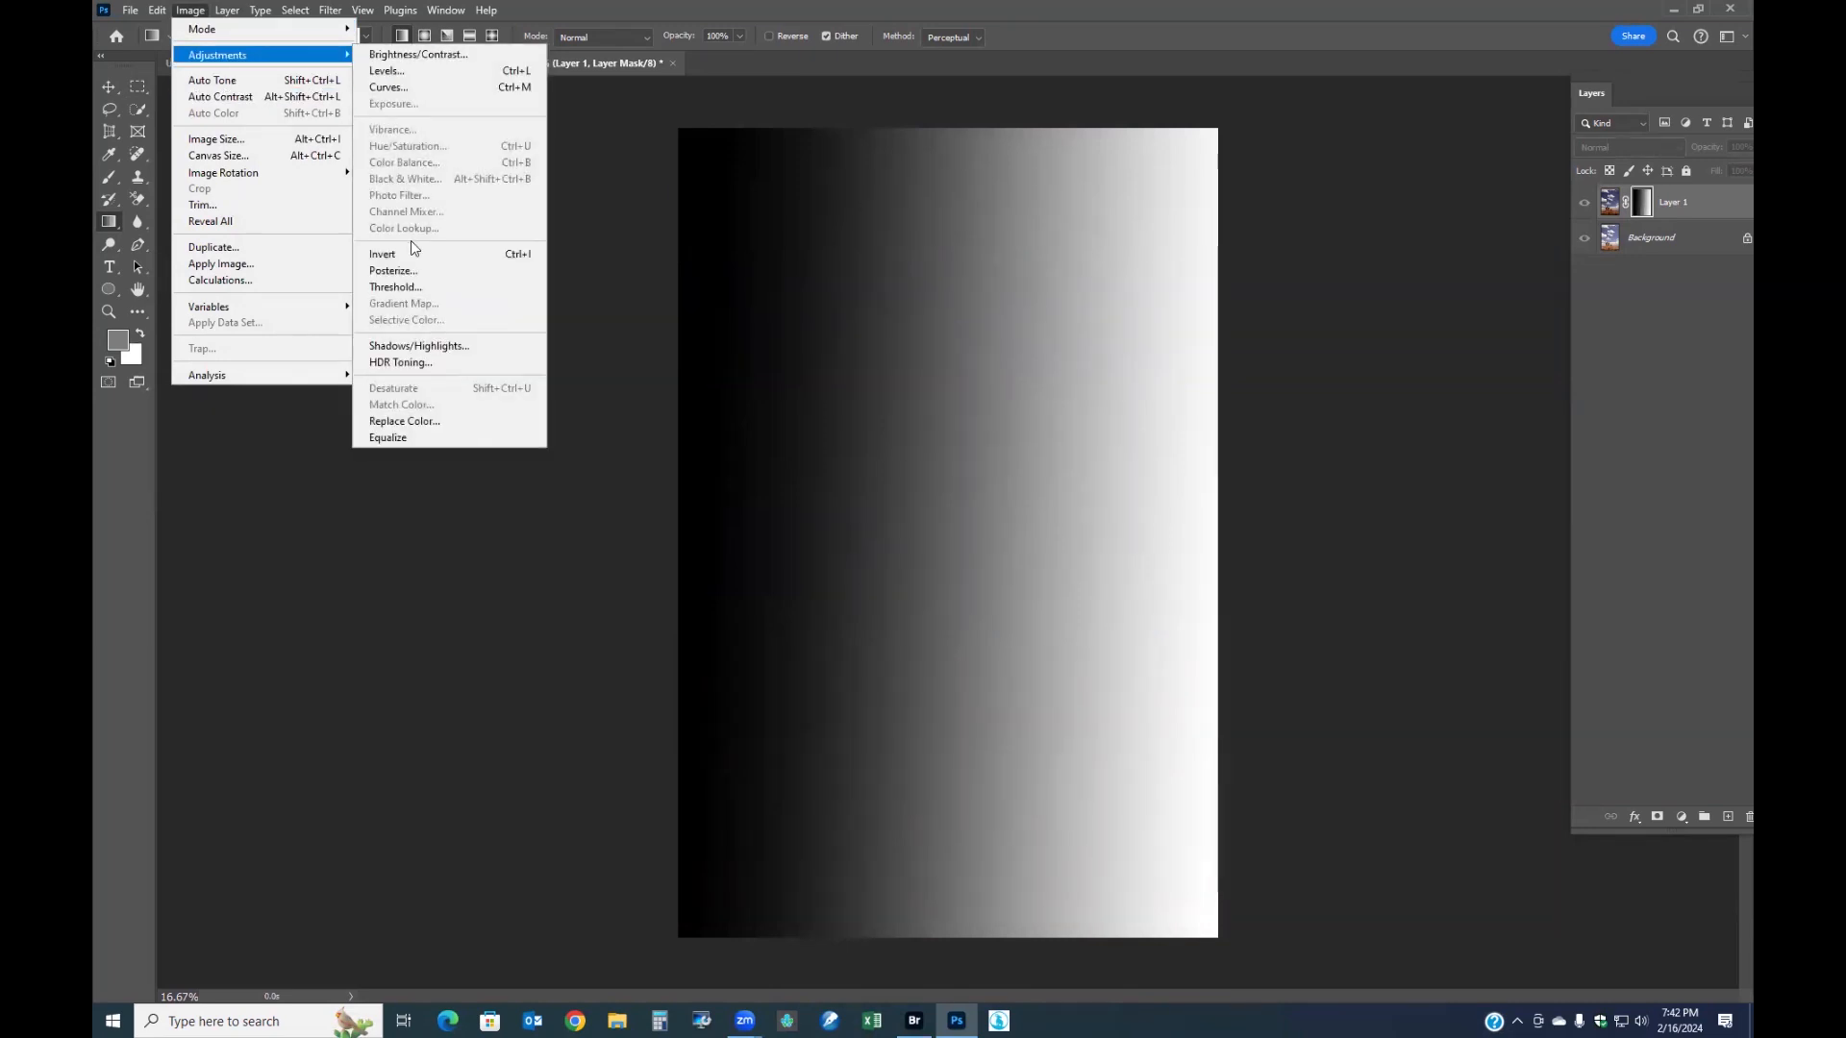
{"action": "left_click", "coordinate": [419, 279]}
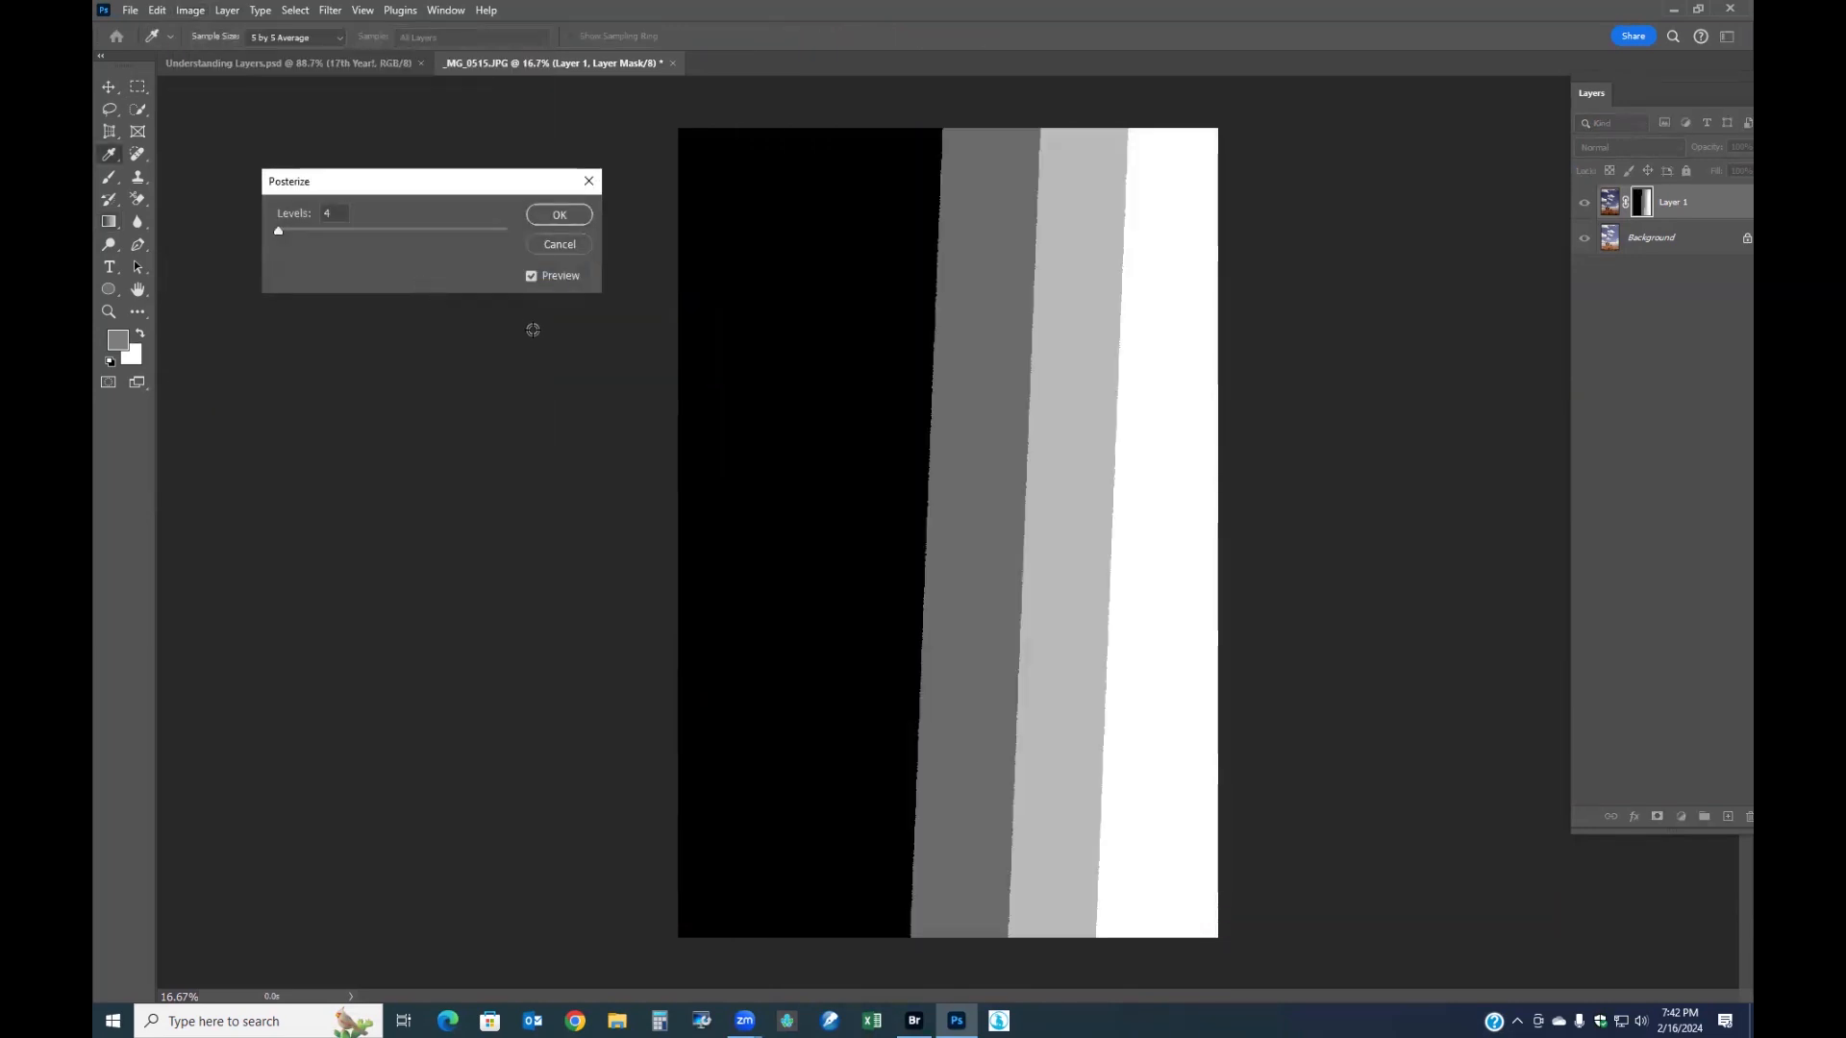
{"action": "left_click_drag", "start_coordinate": [282, 233], "coordinate": [281, 229]}
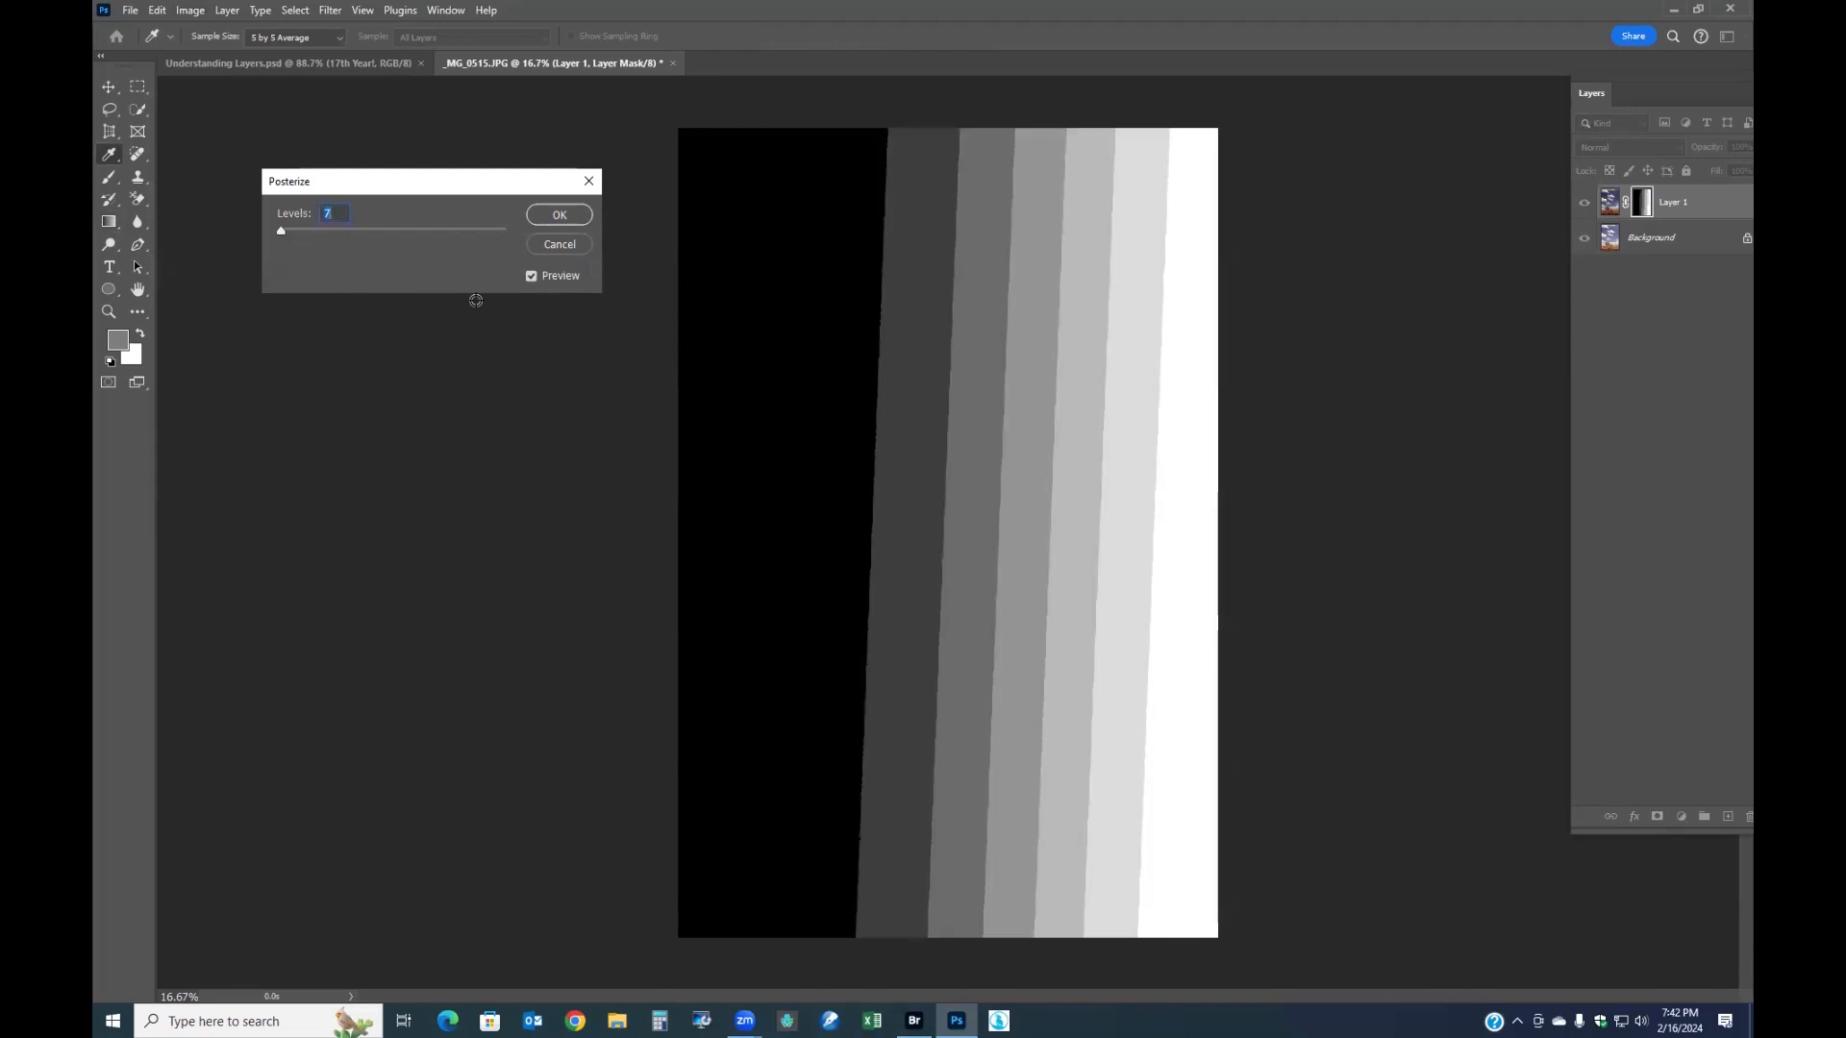
{"action": "left_click", "coordinate": [567, 216]}
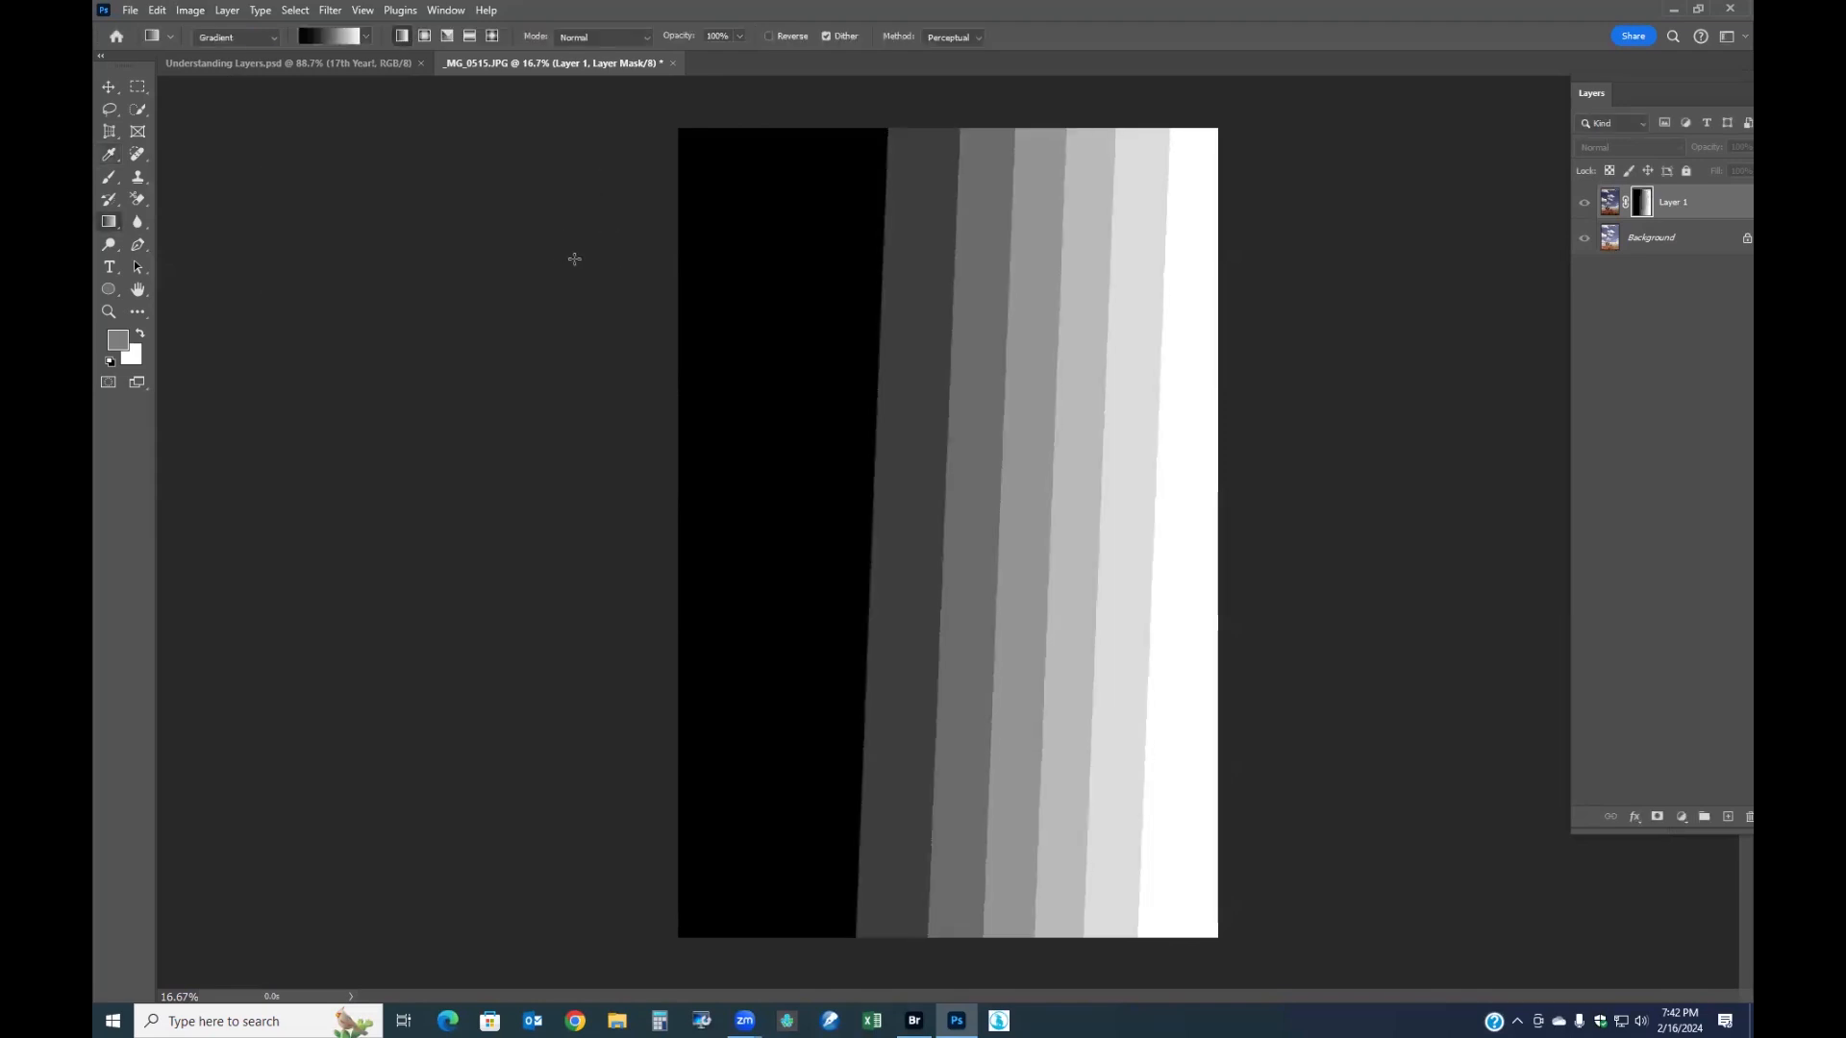
{"action": "left_click", "coordinate": [1609, 203]}
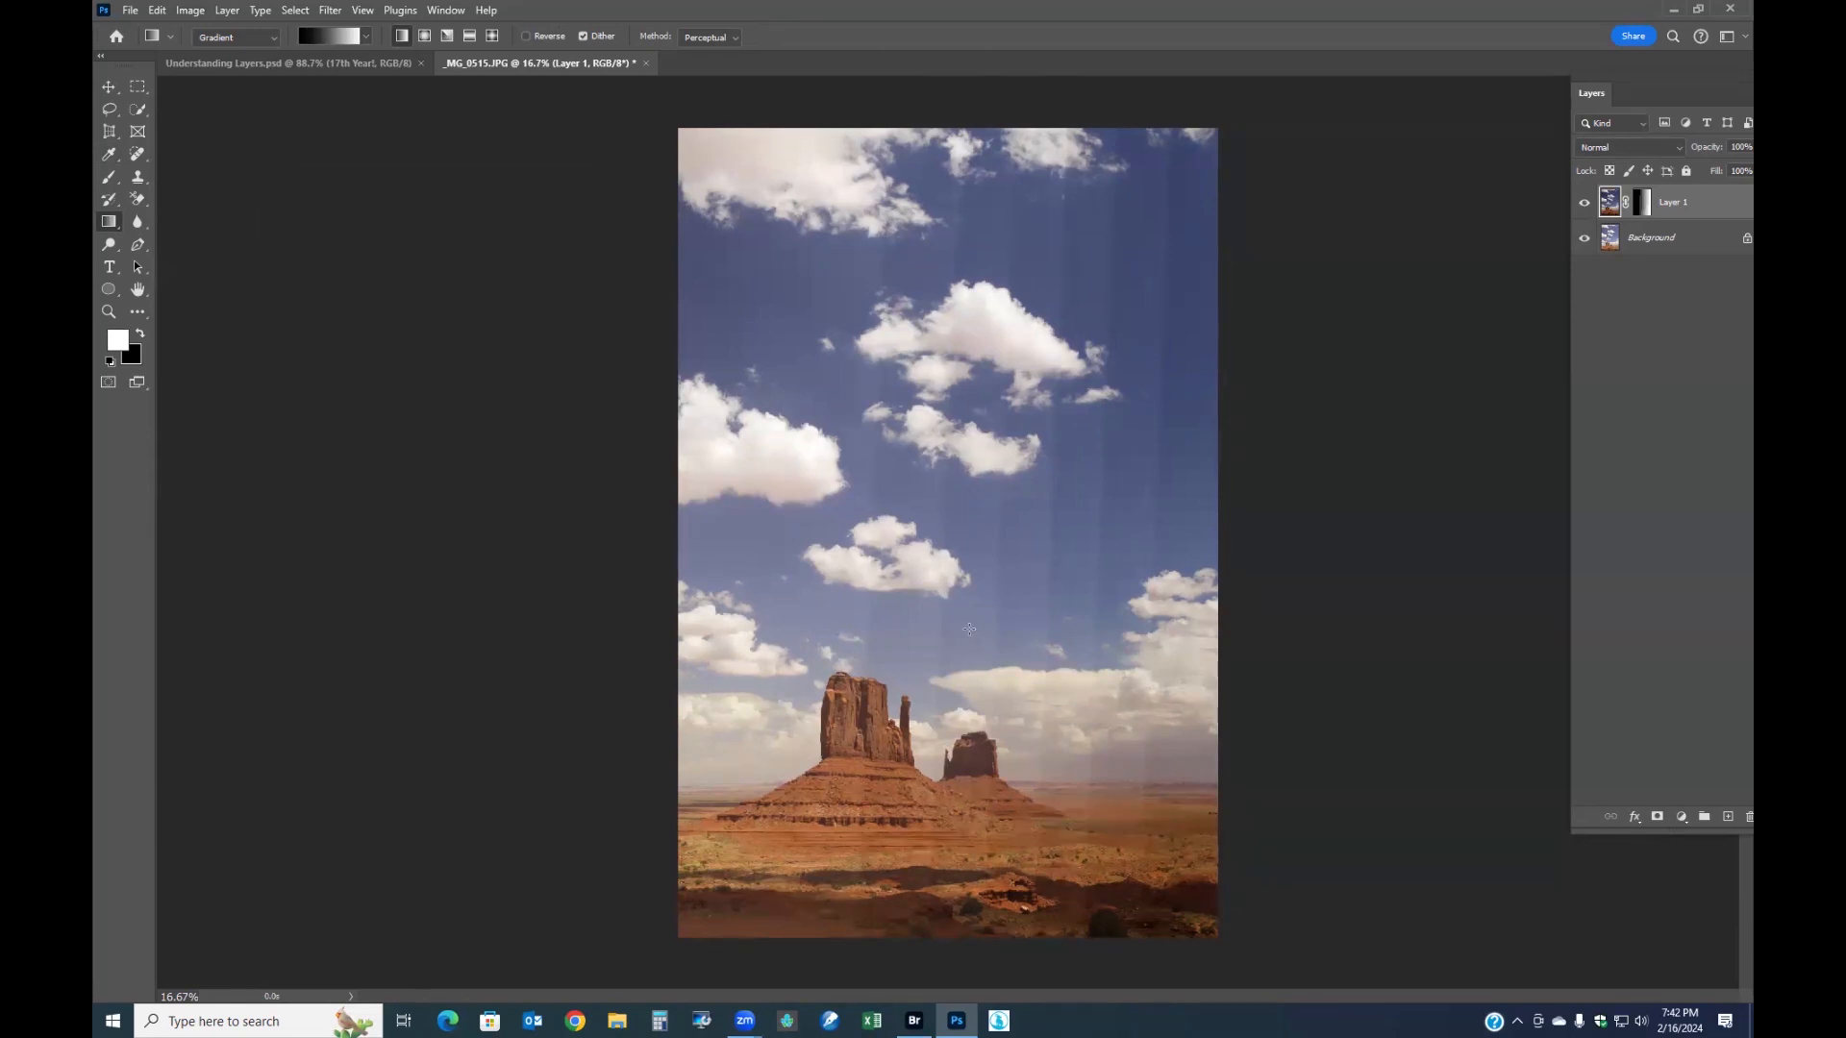
- In Layer 1's mask view, fill the whole mask with foreground gray 666666 at 100% opacity, and return to the photo view
{"action": "left_click", "coordinate": [1642, 202], "text": "alt"}
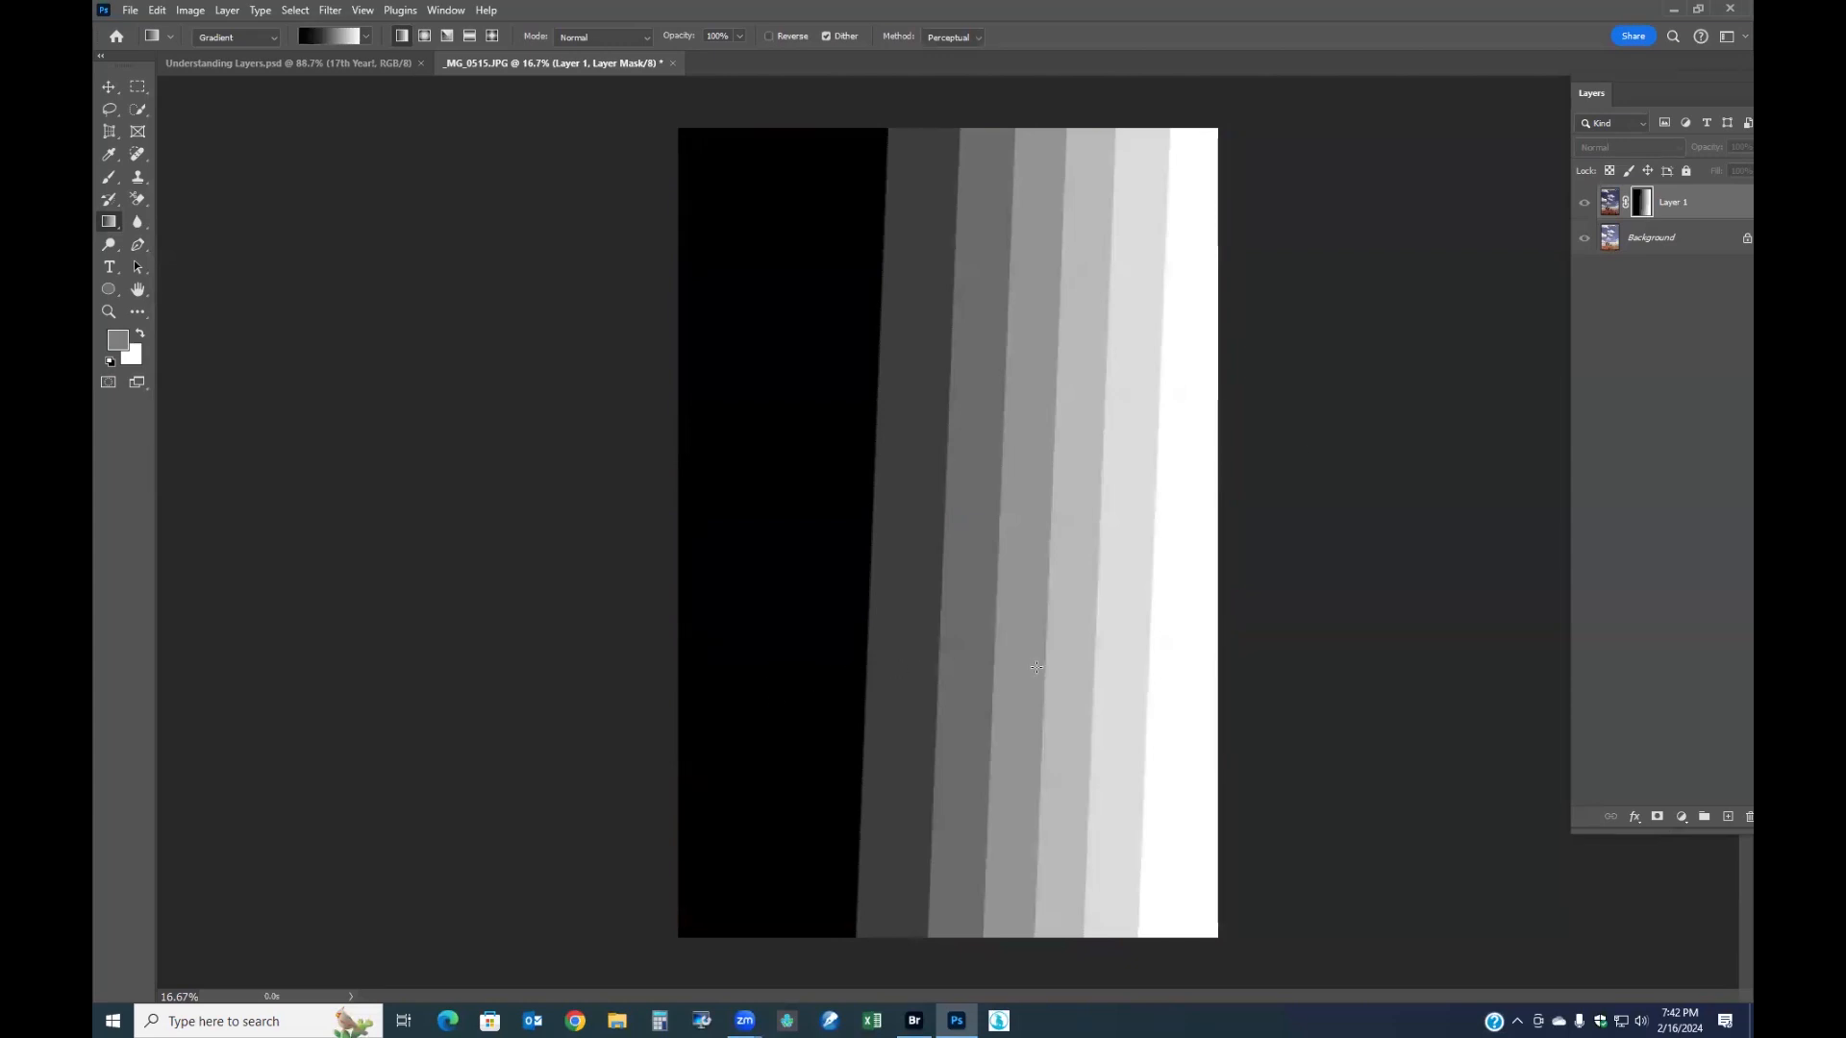
{"action": "left_click", "coordinate": [118, 334]}
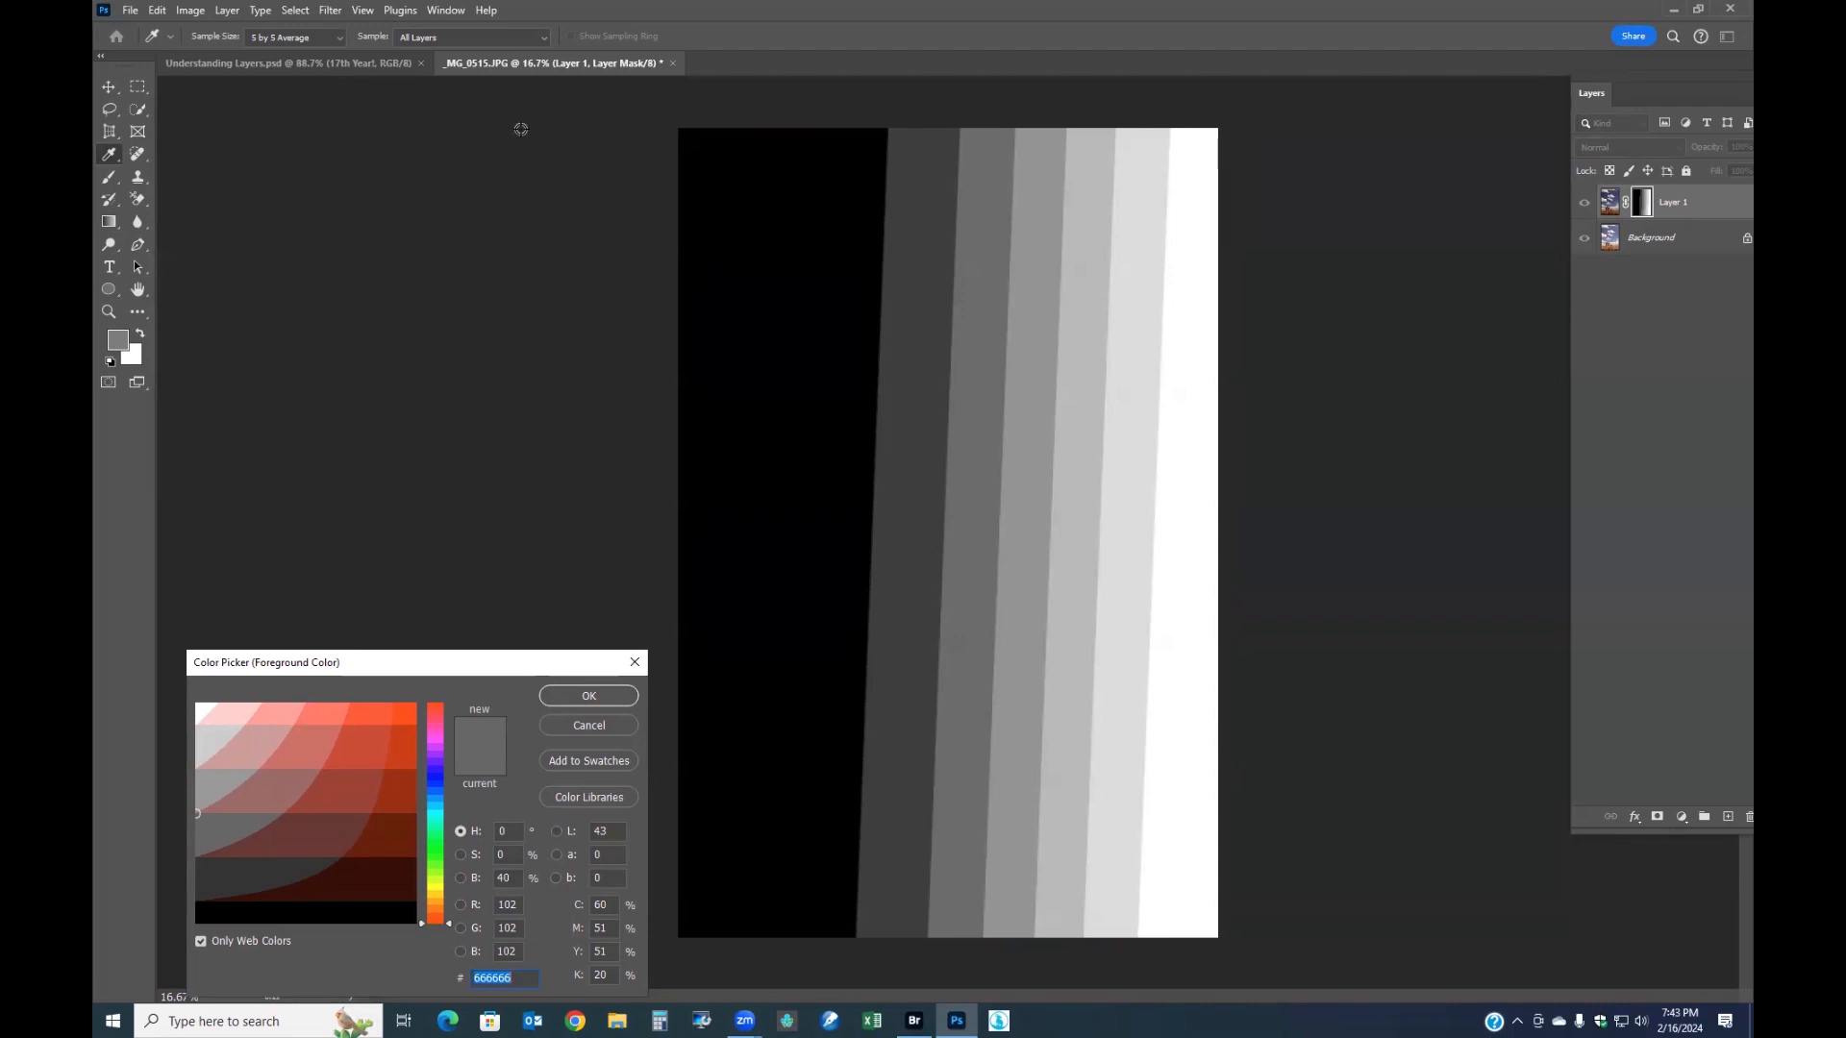
{"action": "left_click", "coordinate": [589, 695]}
{"action": "key", "text": "m"}
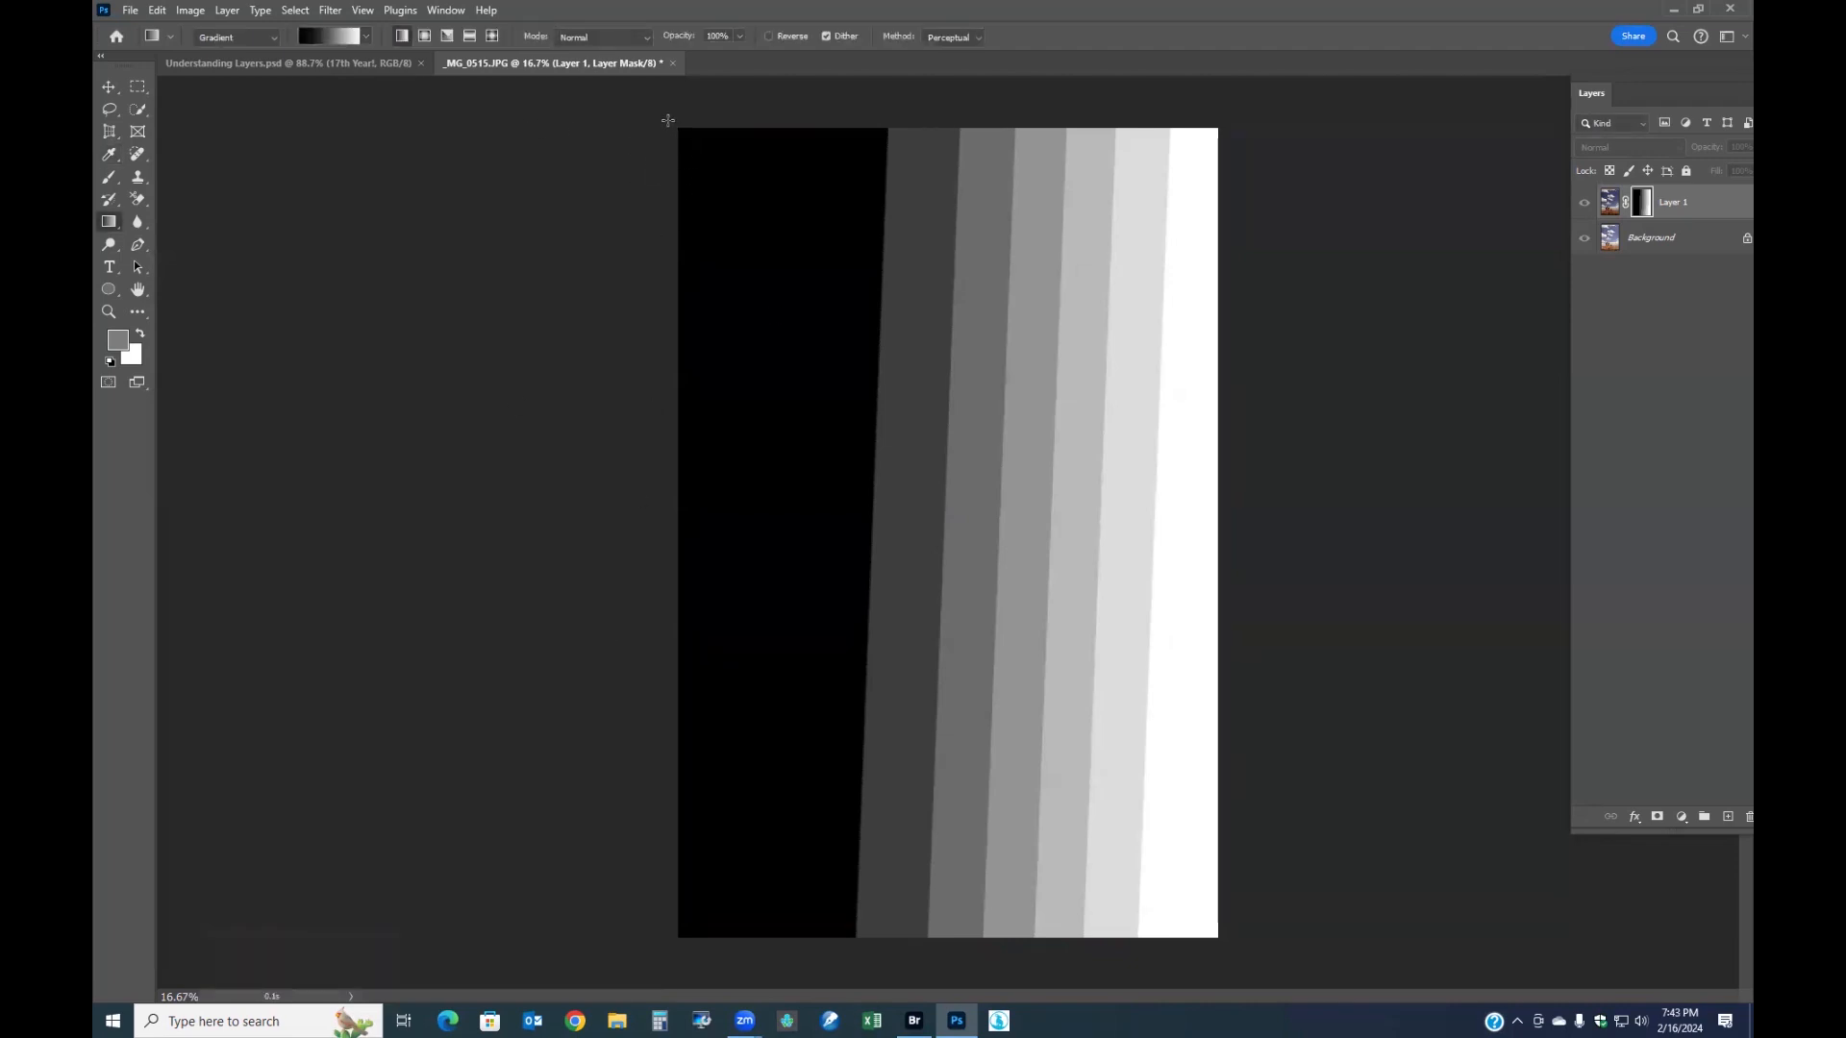
{"action": "left_click", "coordinate": [673, 120]}
{"action": "left_click_drag", "start_coordinate": [673, 120], "coordinate": [1322, 1014]}
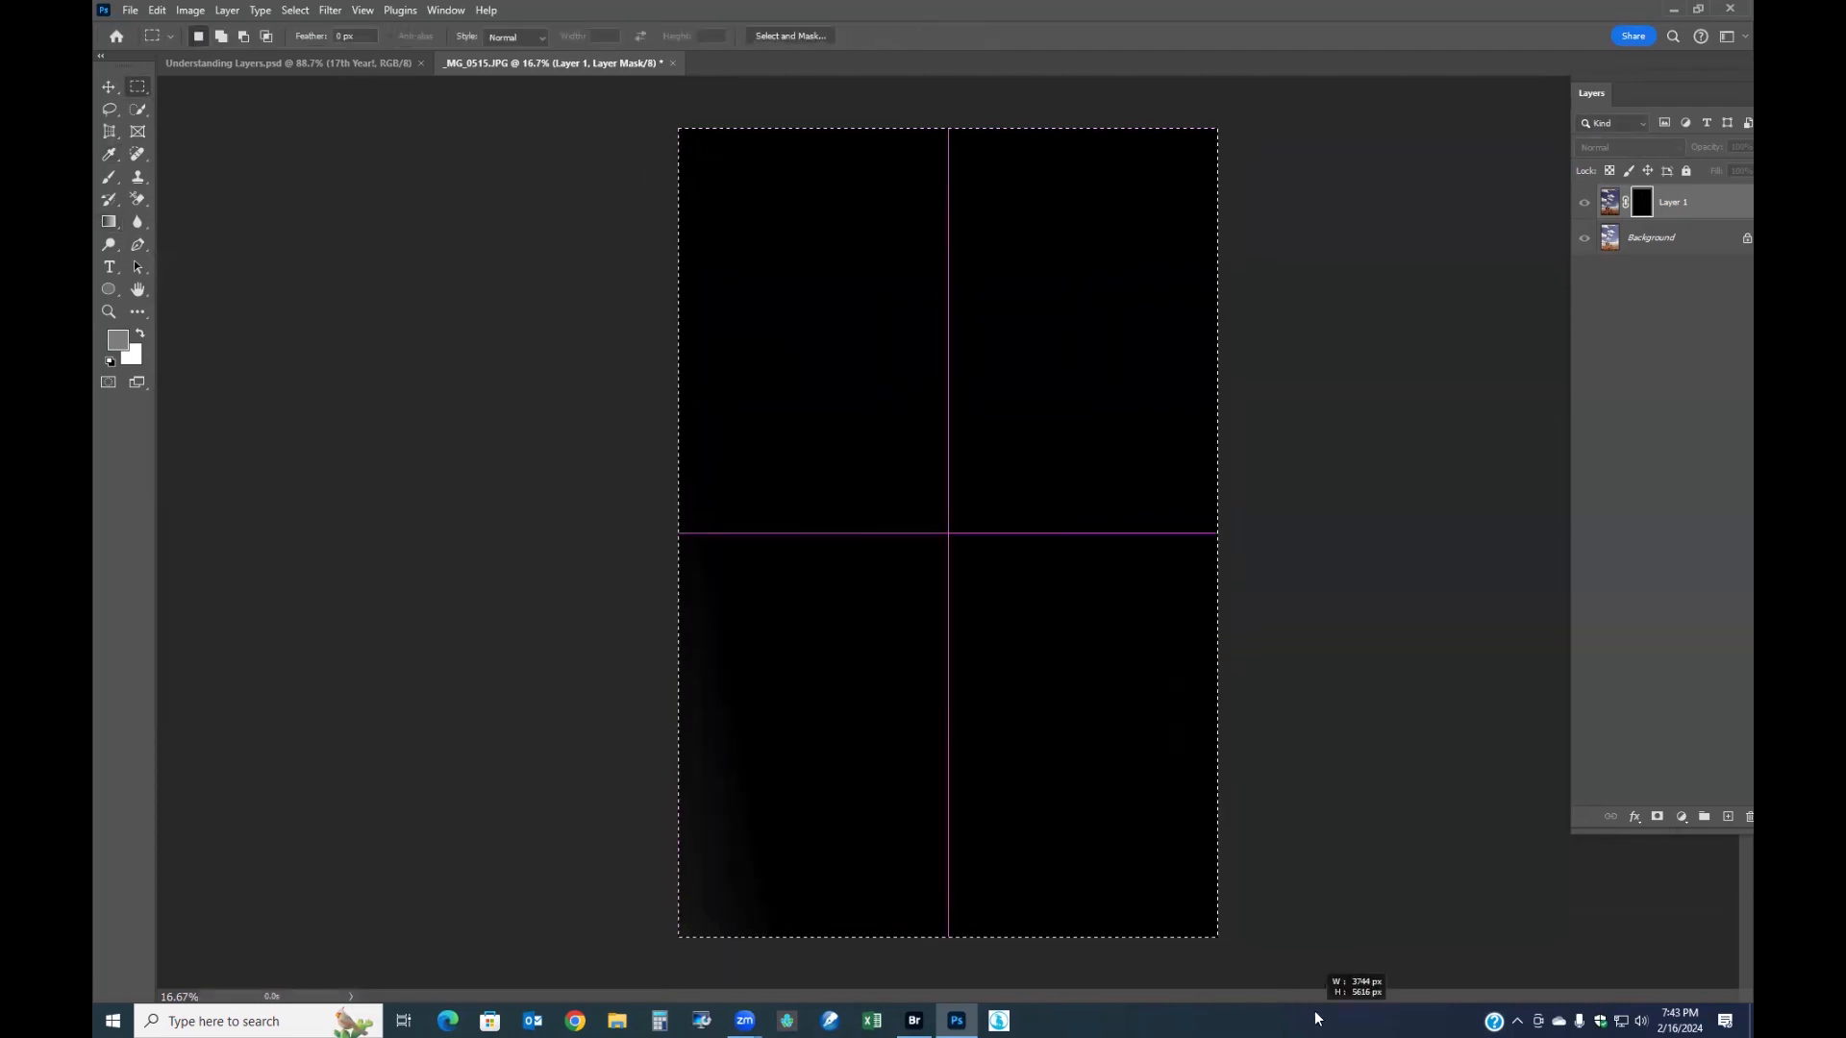
{"action": "right_click", "coordinate": [944, 626]}
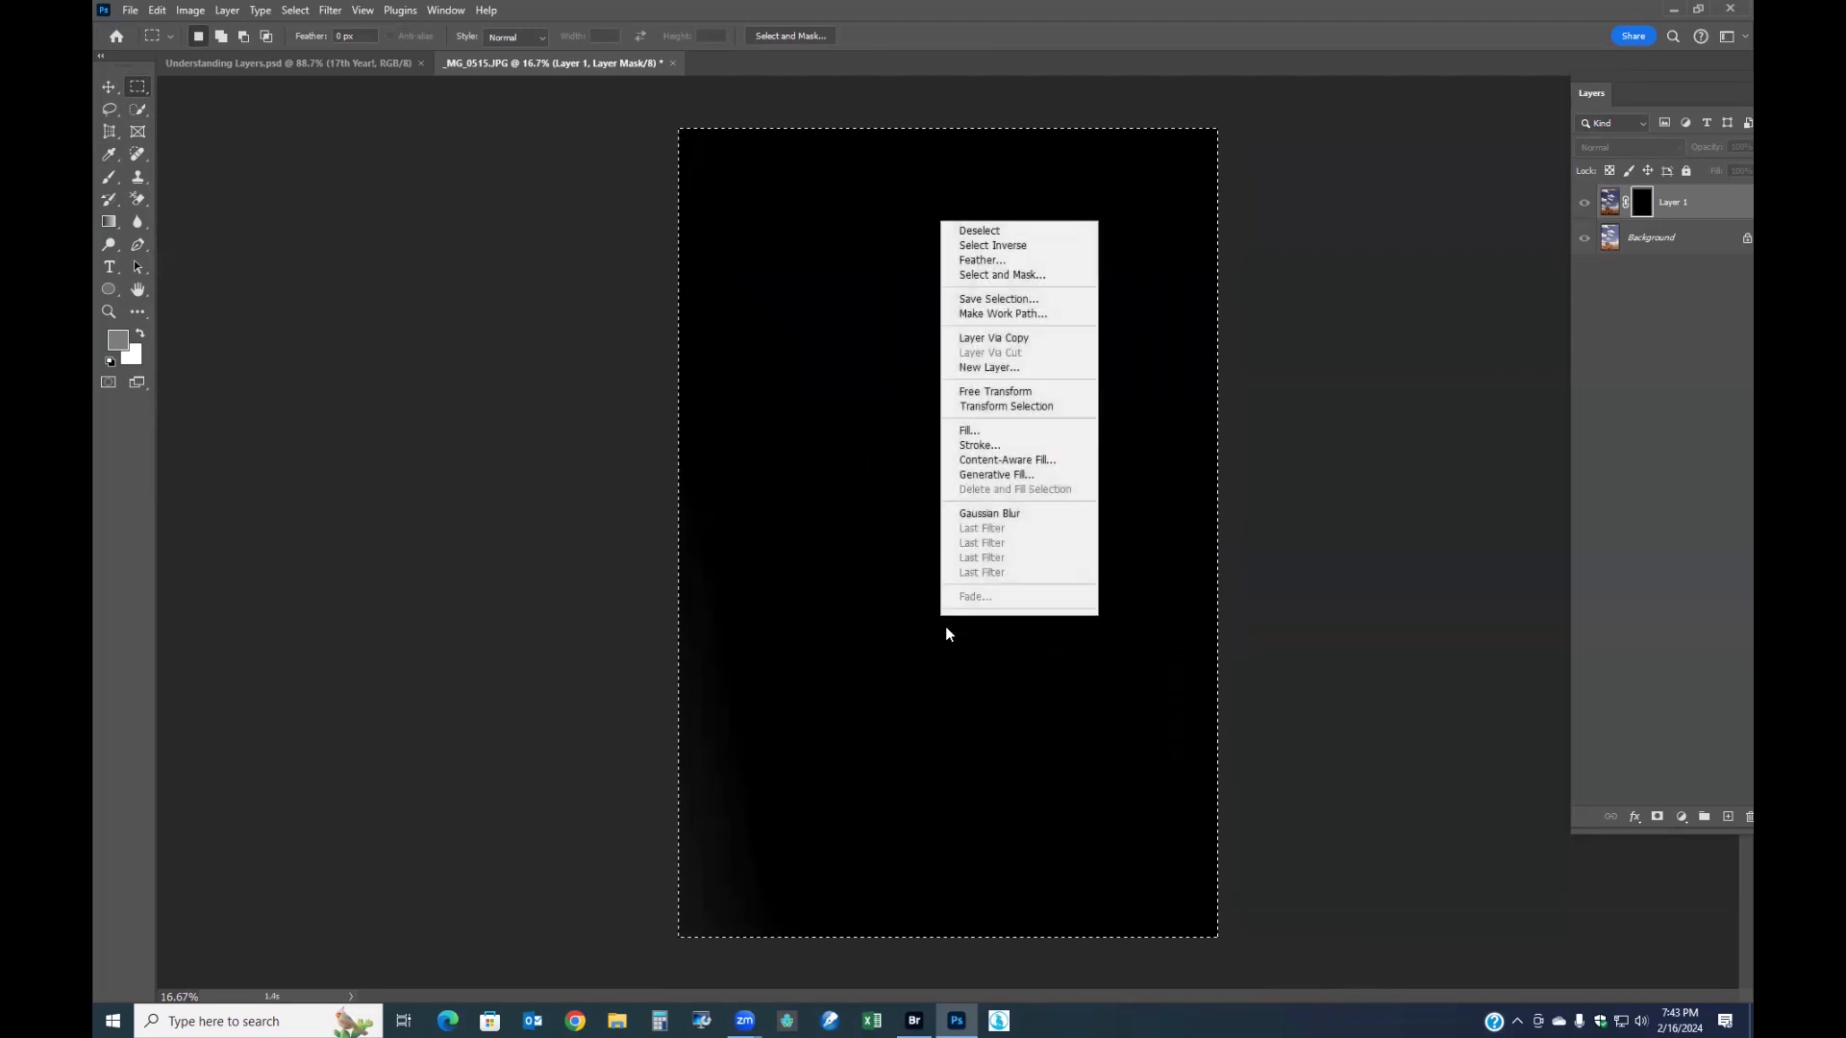
{"action": "left_click", "coordinate": [976, 430]}
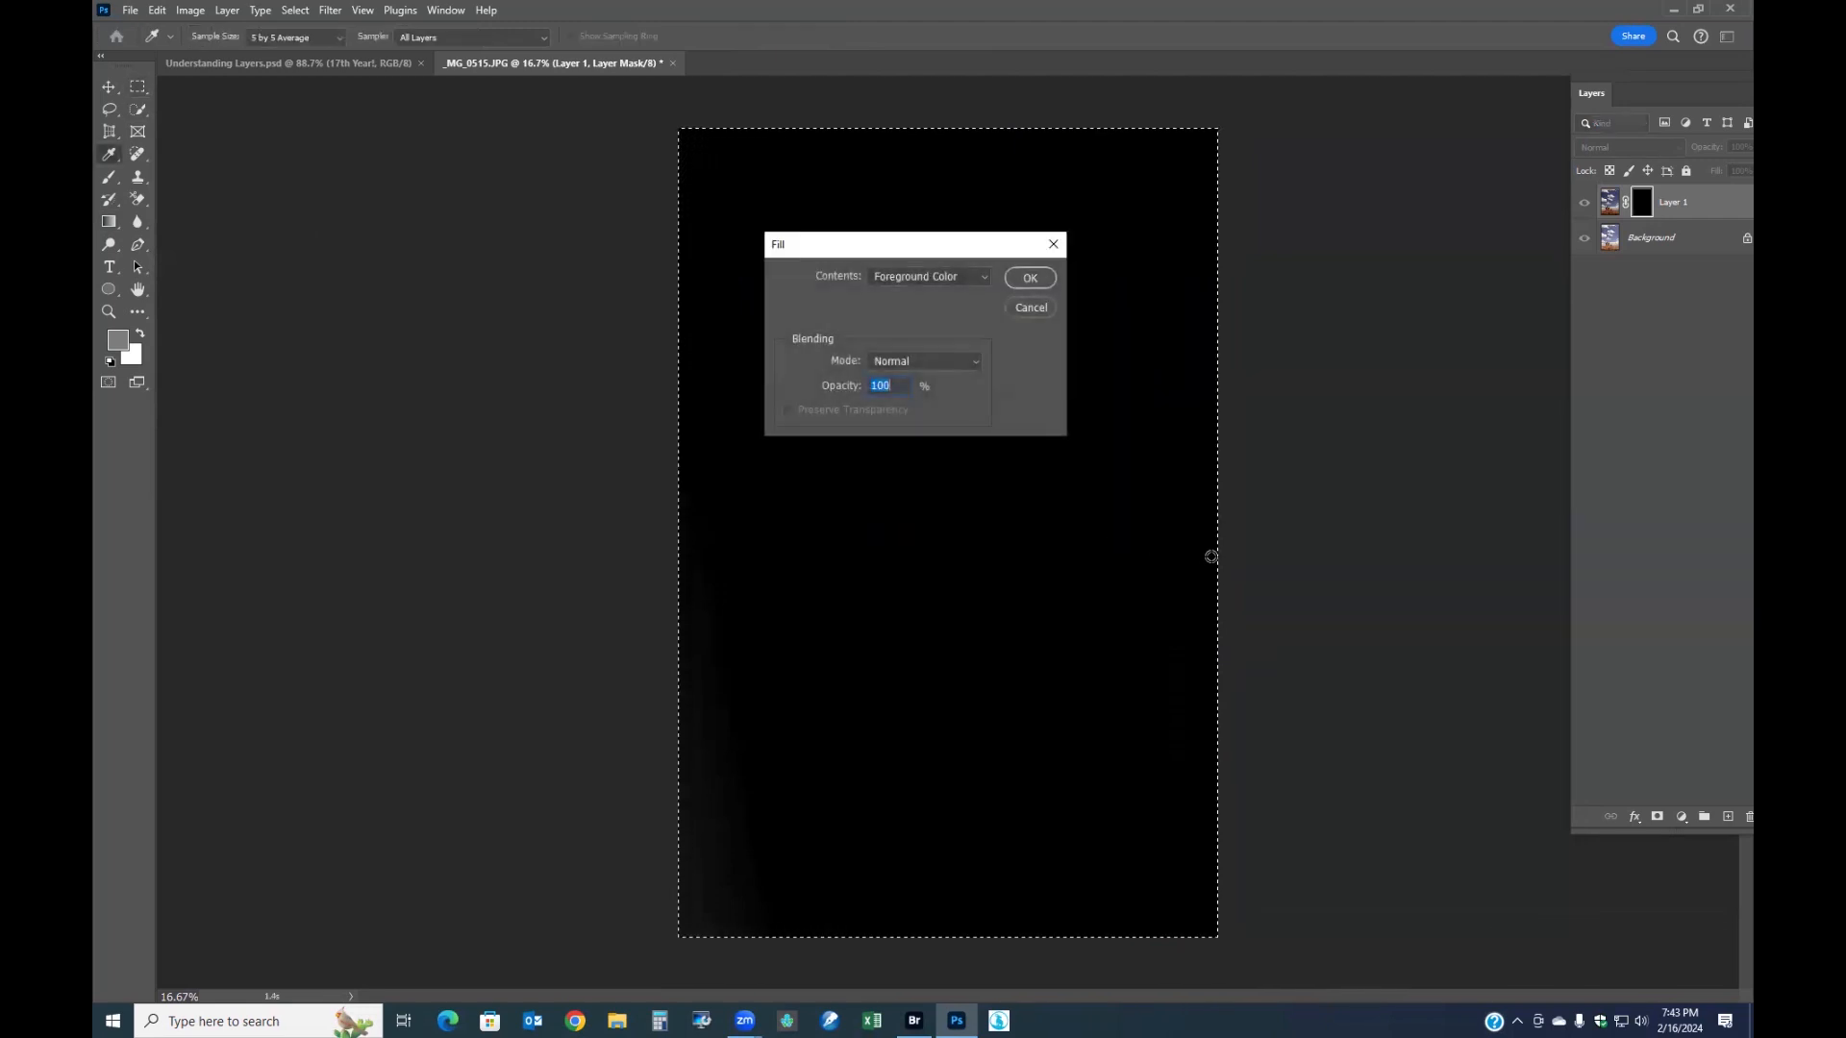
{"action": "left_click", "coordinate": [1027, 278]}
{"action": "left_click", "coordinate": [1610, 202]}
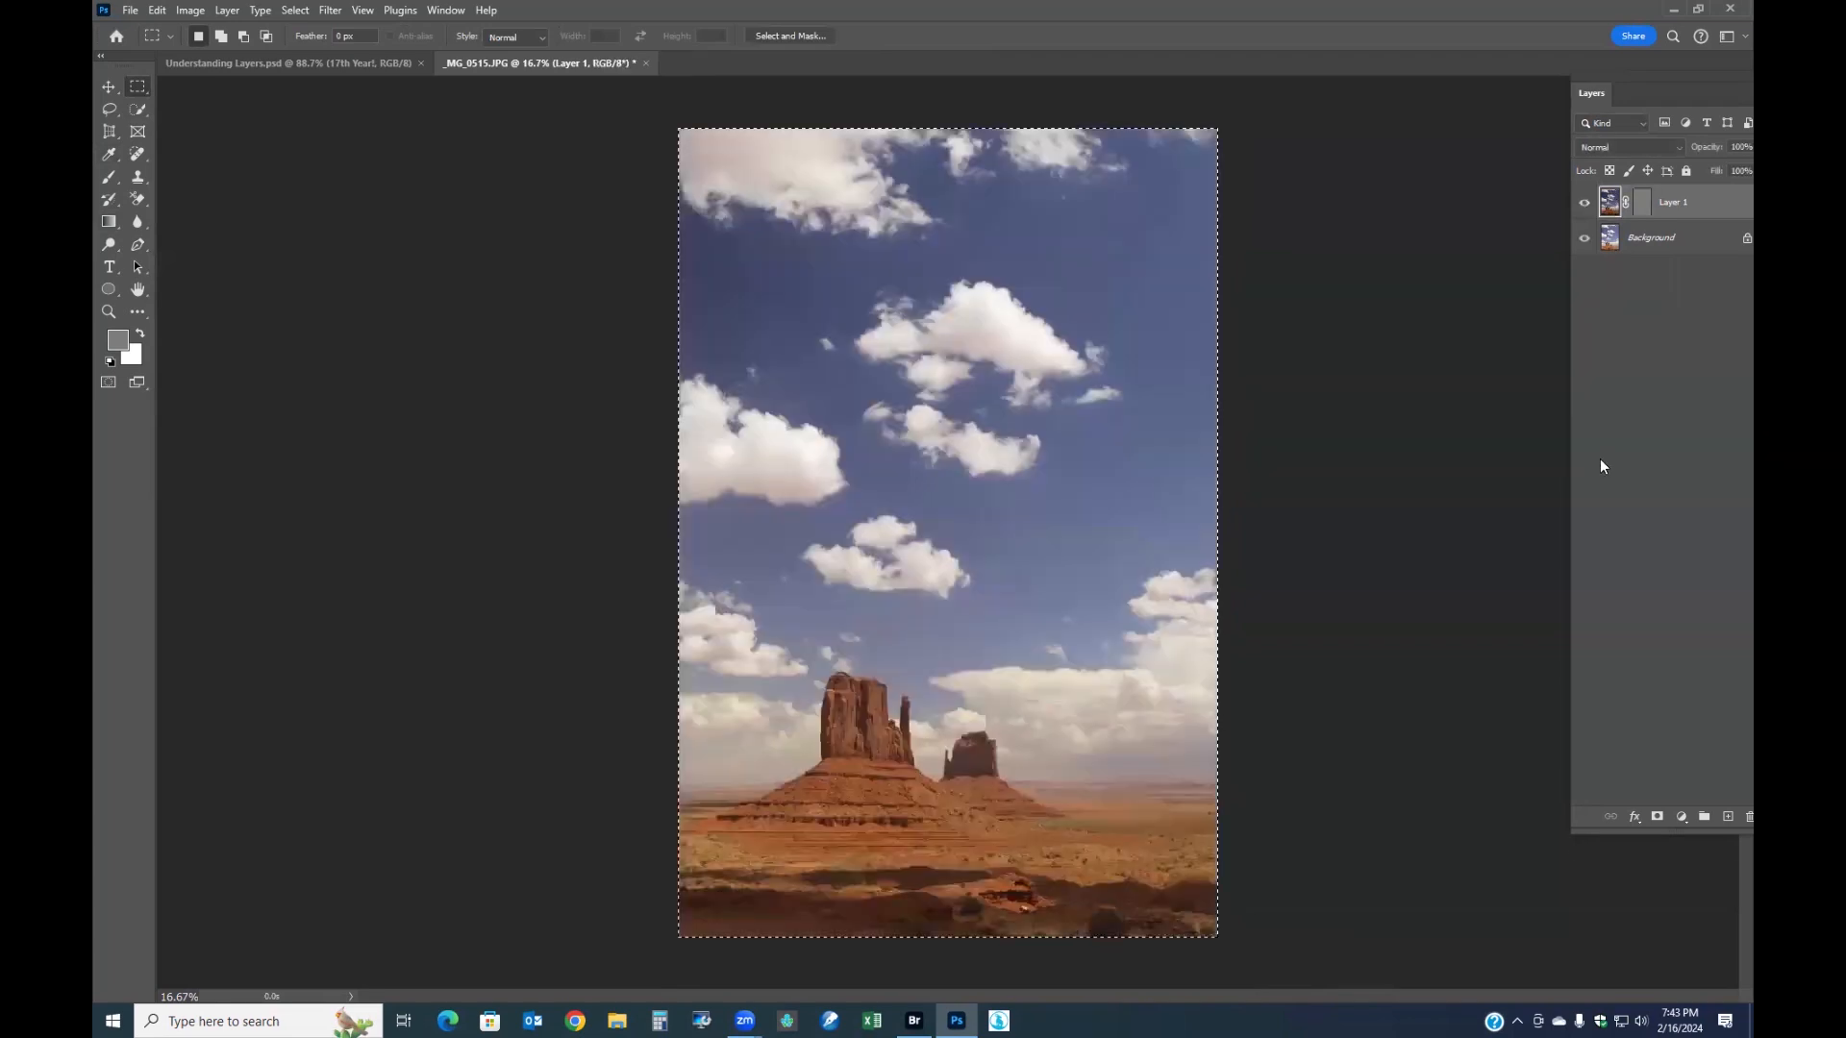